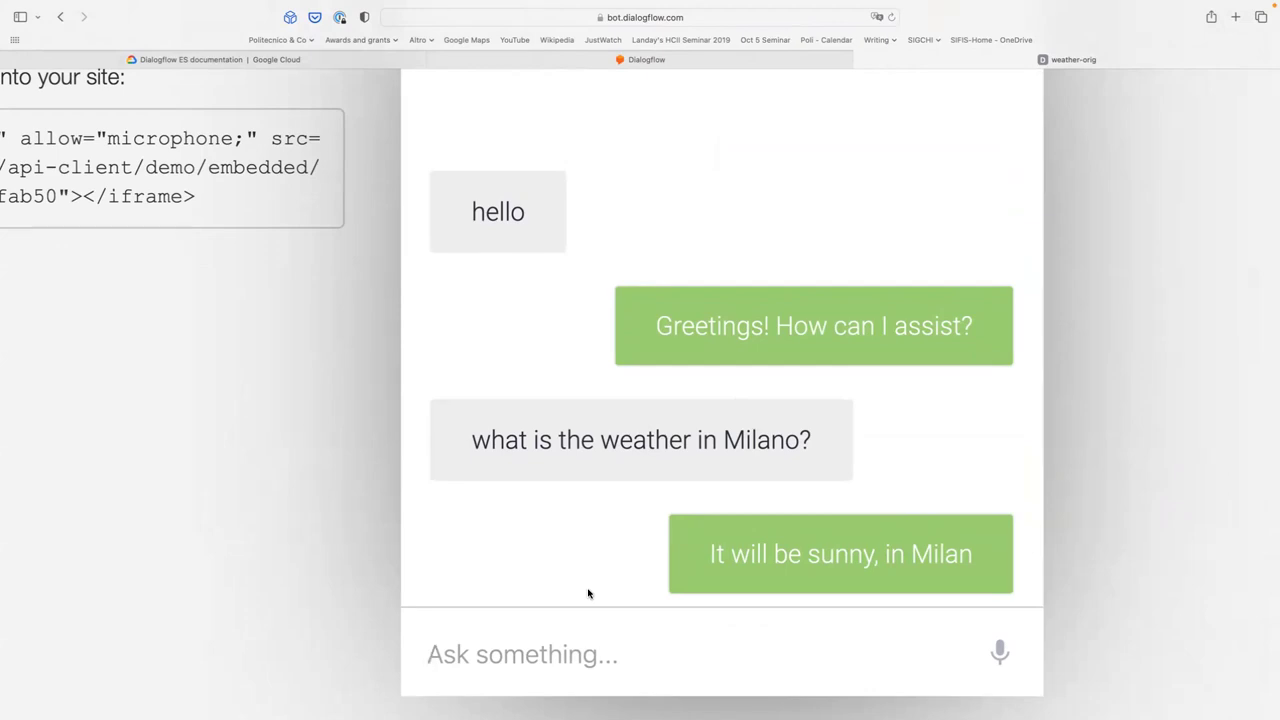
- Ask the weather-orig demo chatbot "what time is it?" to test a question outside its intents
{"action": "type", "text": "wh"}
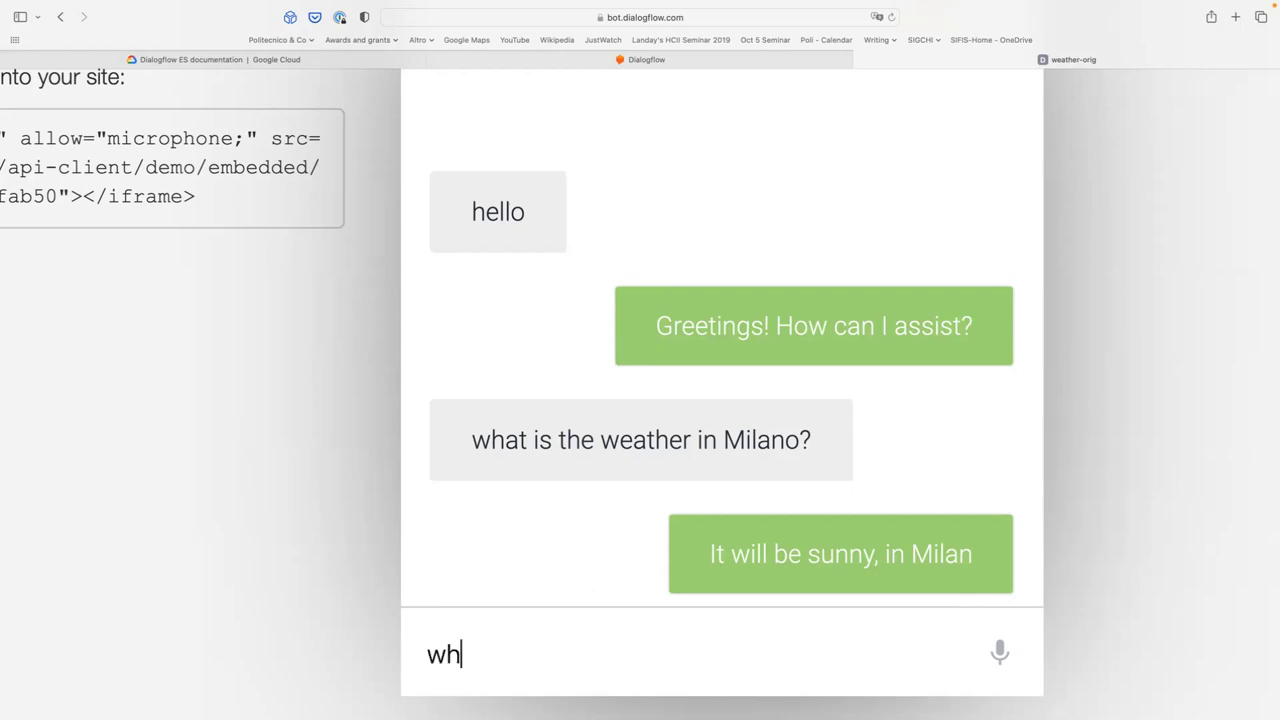
{"action": "type", "text": "en"}
{"action": "key", "text": "BackSpace"}
{"action": "key", "text": "BackSpace"}
{"action": "key", "text": "BackSpace"}
{"action": "key", "text": "BackSpace"}
{"action": "type", "text": "hat time is it?"}
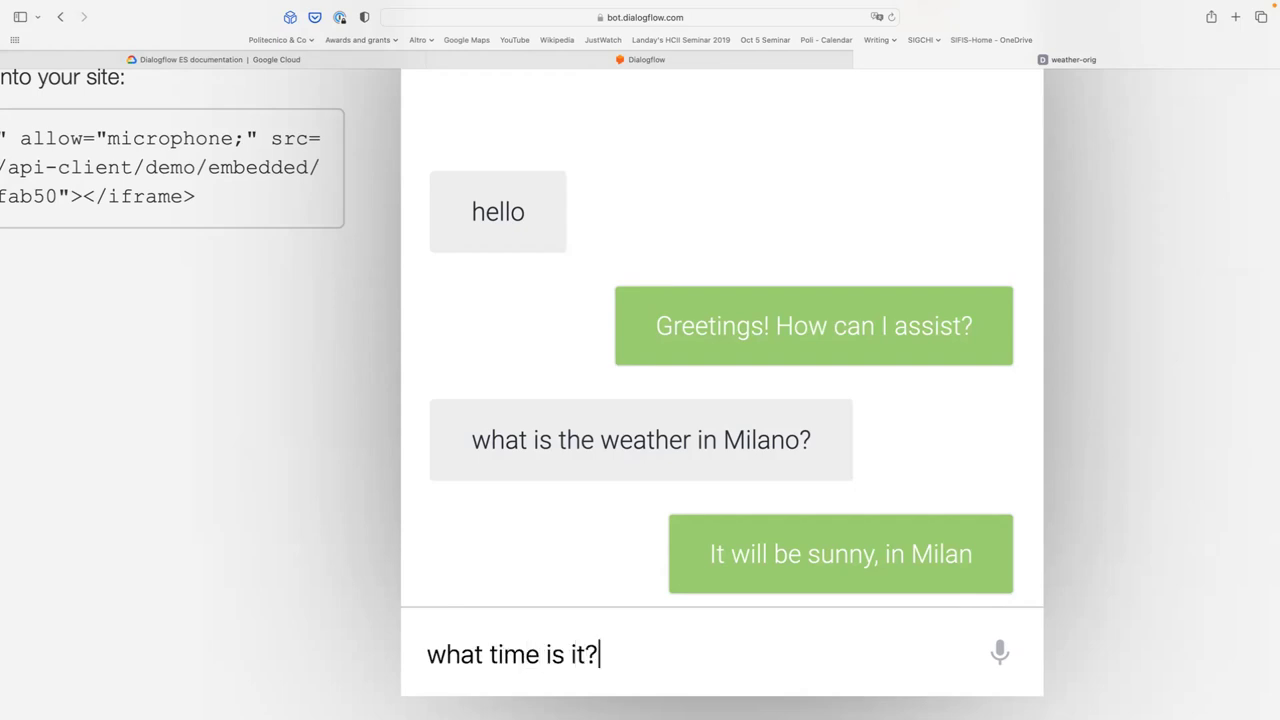
{"action": "key", "text": "Return"}
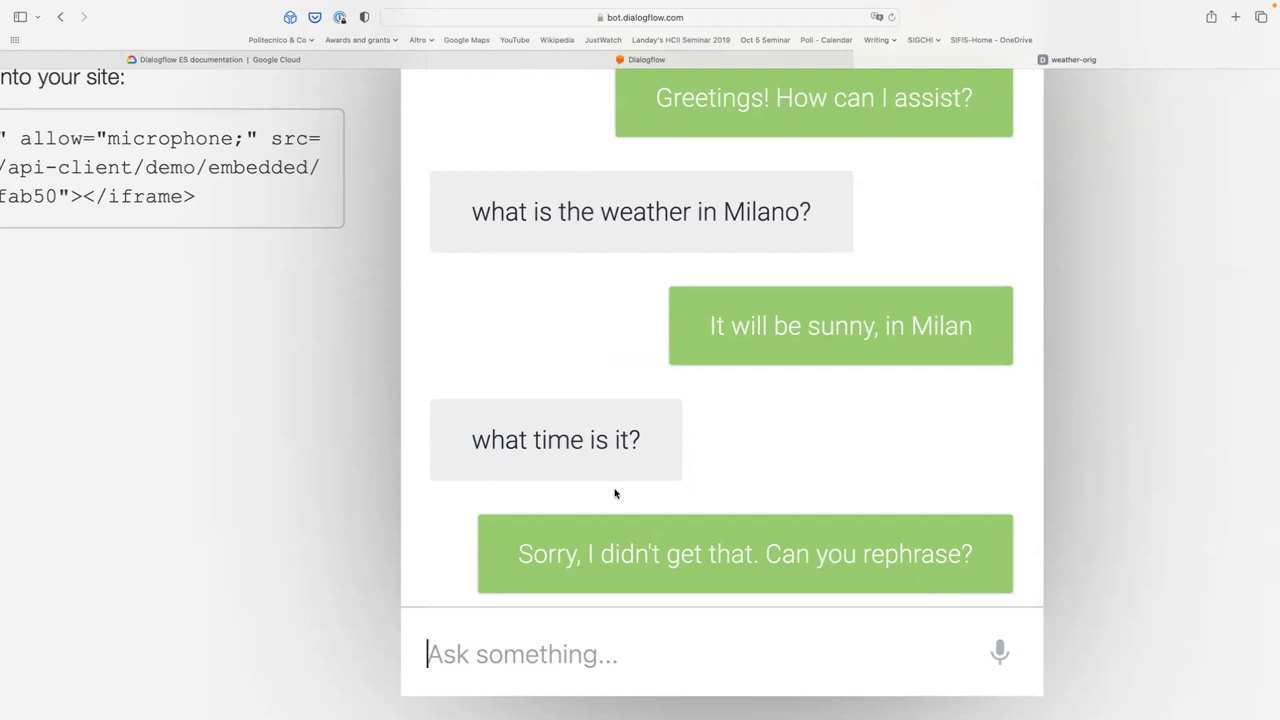
- Close the chatbot demo page and dismiss the Web Demo integration dialog
{"action": "scroll", "coordinate": [615, 493], "scroll_direction": "down", "scroll_amount": 5}
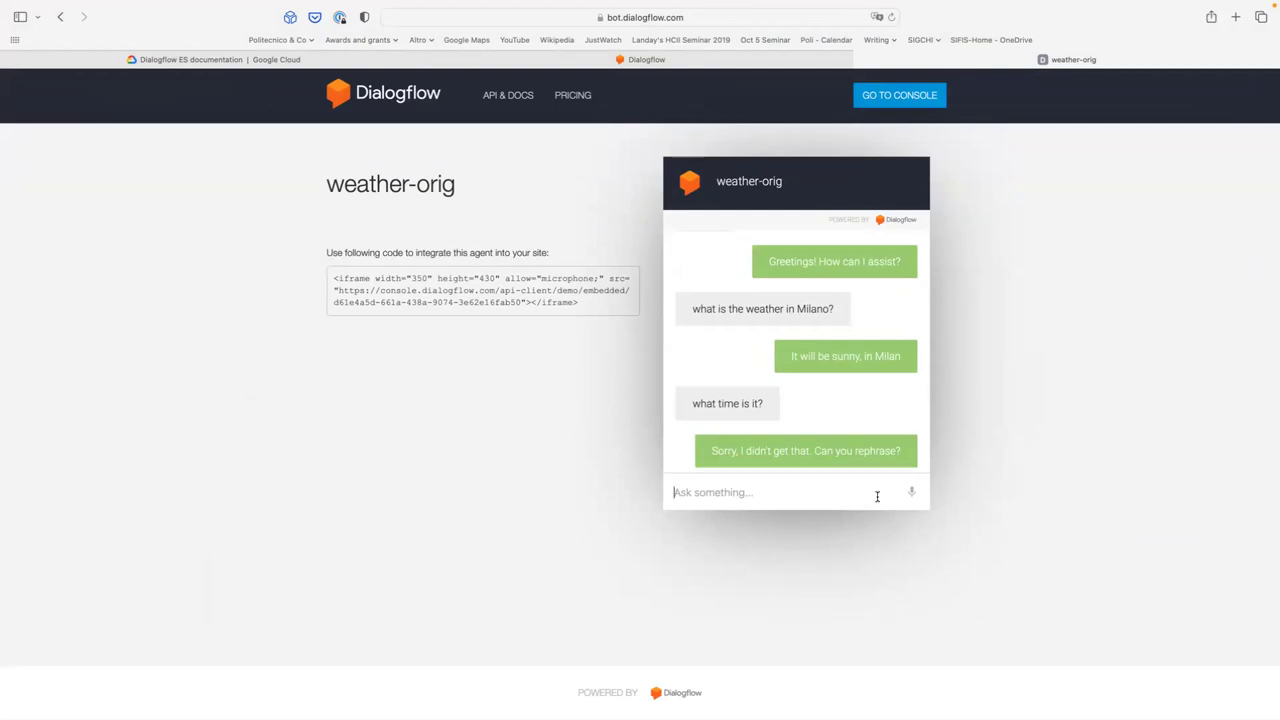
{"action": "left_click", "coordinate": [861, 59]}
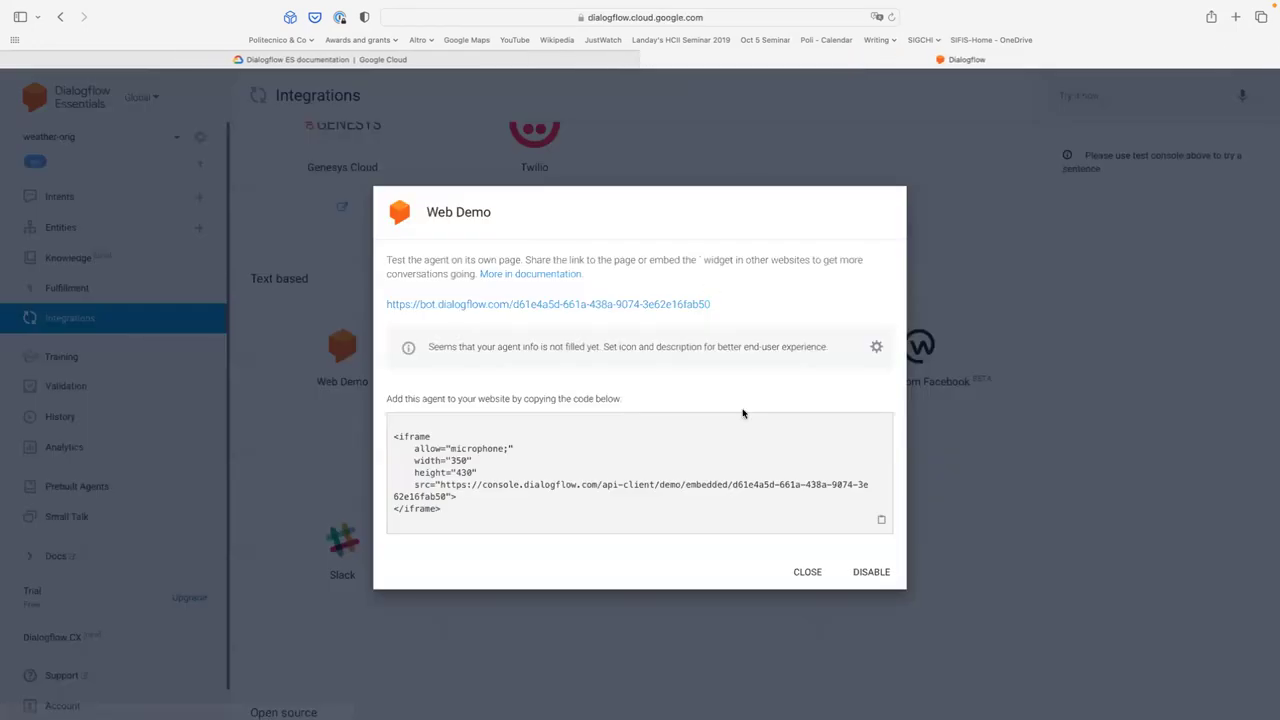
{"action": "left_click", "coordinate": [807, 571]}
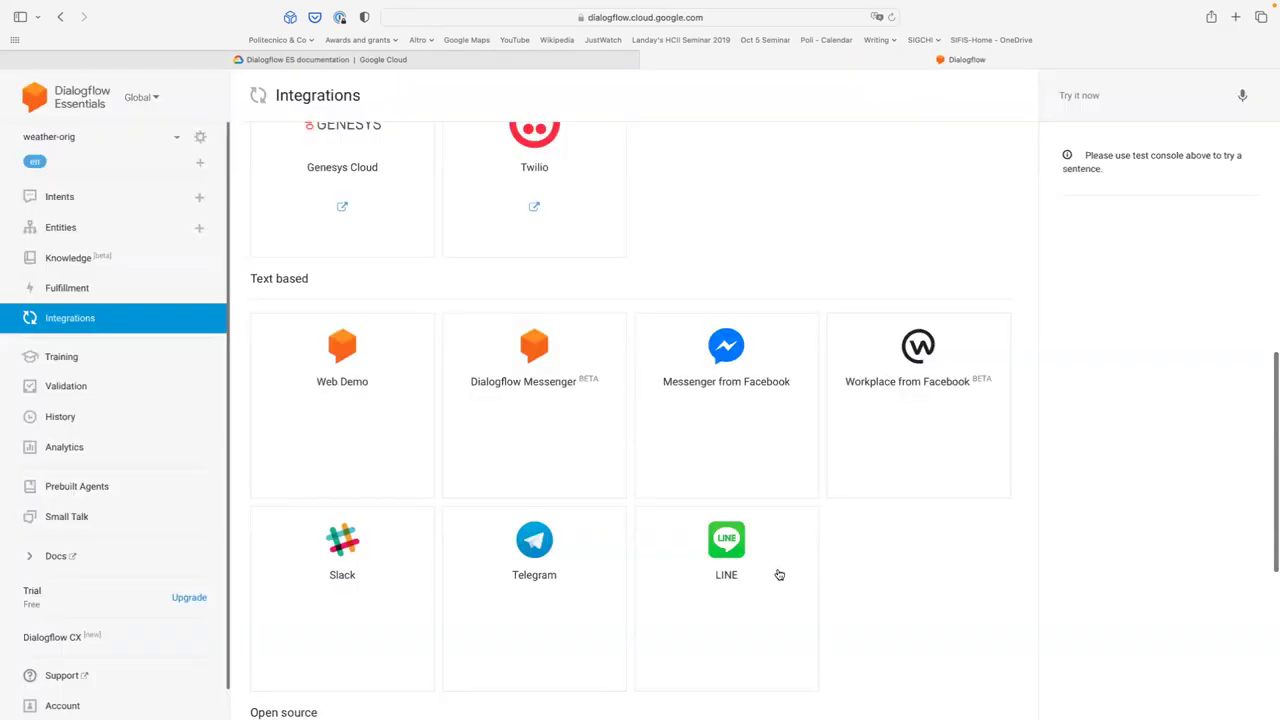
- Review how the user phrases in today's "hello" training conversation were matched to intents, and close the conversation
{"action": "left_click", "coordinate": [102, 364]}
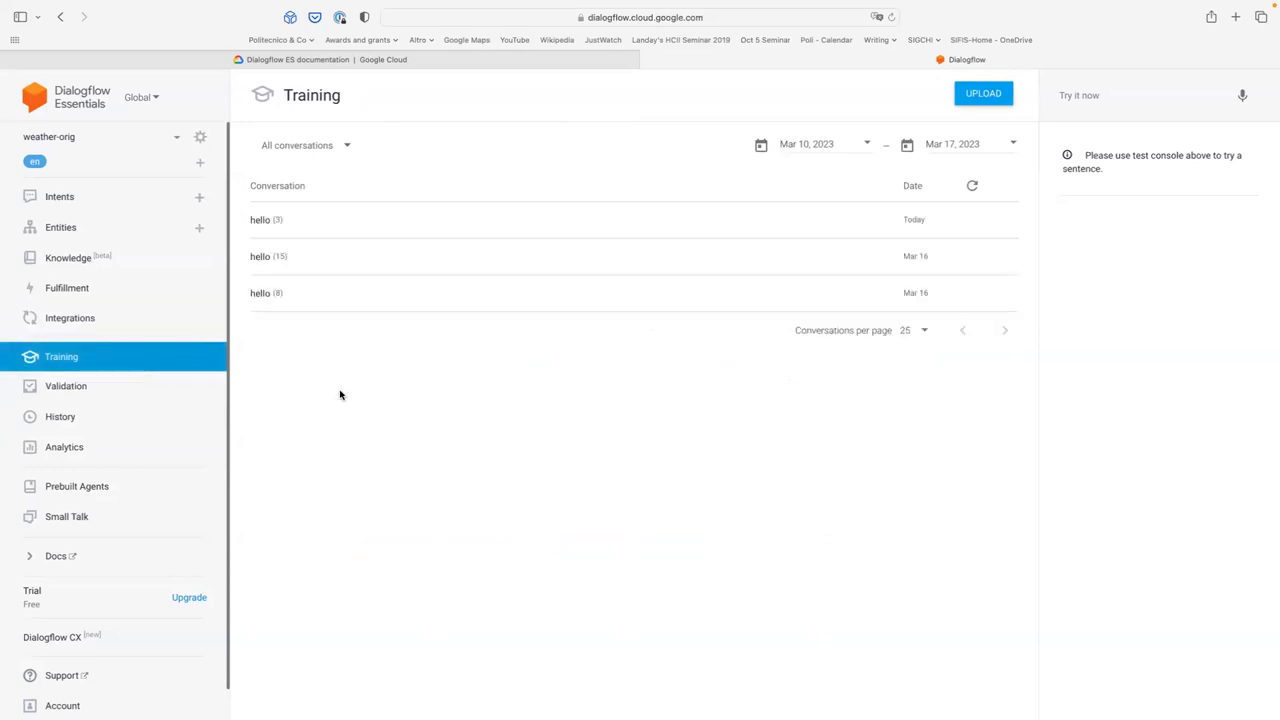
{"action": "scroll", "coordinate": [340, 395], "scroll_direction": "up", "scroll_amount": 5}
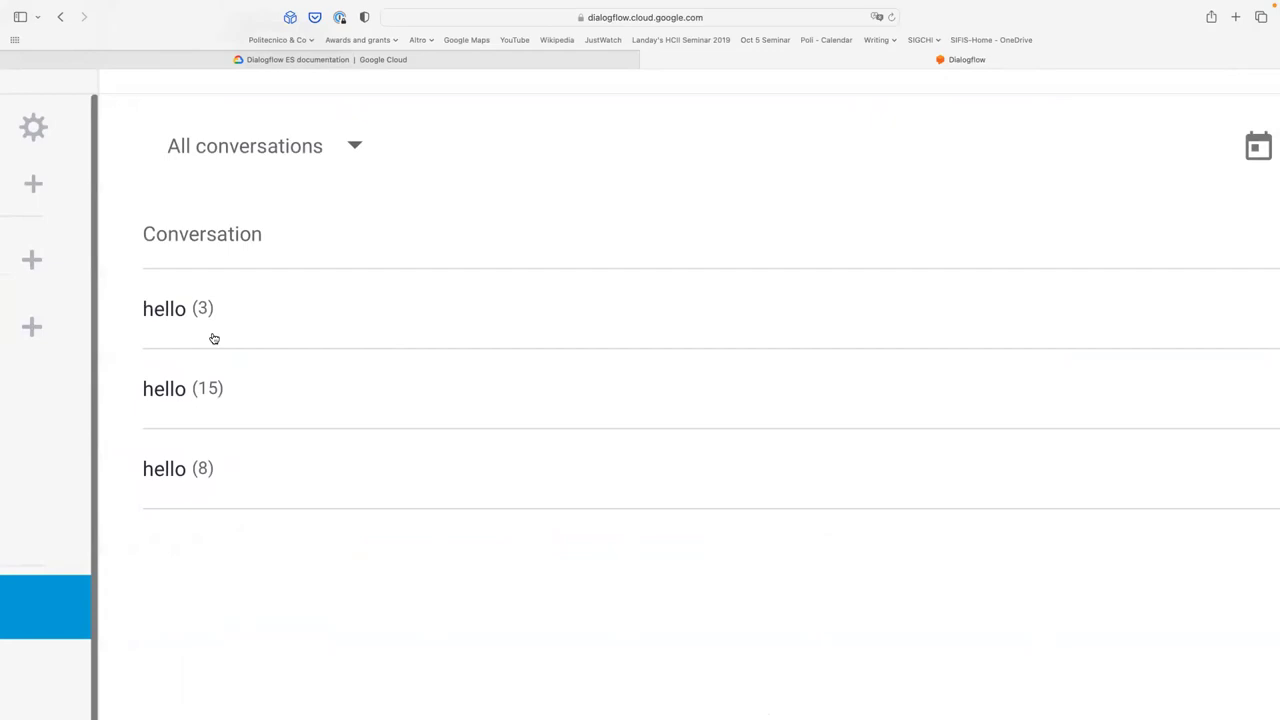
{"action": "left_click", "coordinate": [244, 313]}
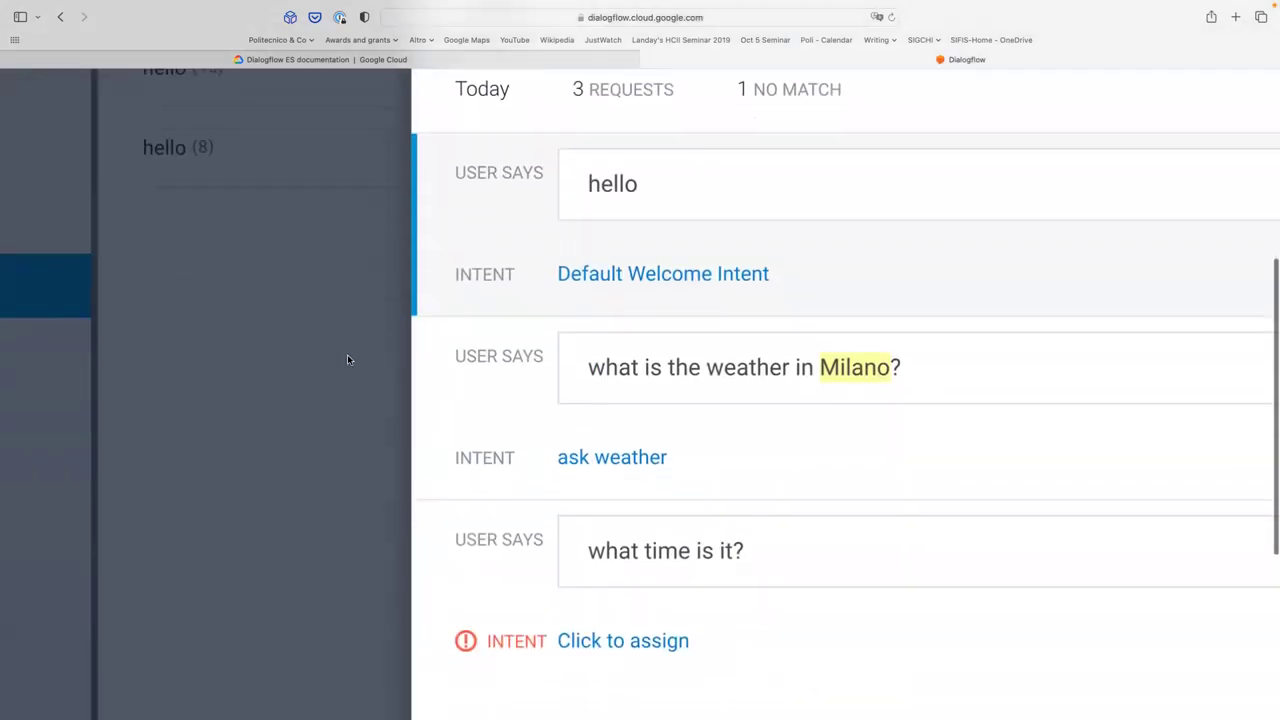
{"action": "scroll", "coordinate": [440, 433], "scroll_direction": "down", "scroll_amount": 1}
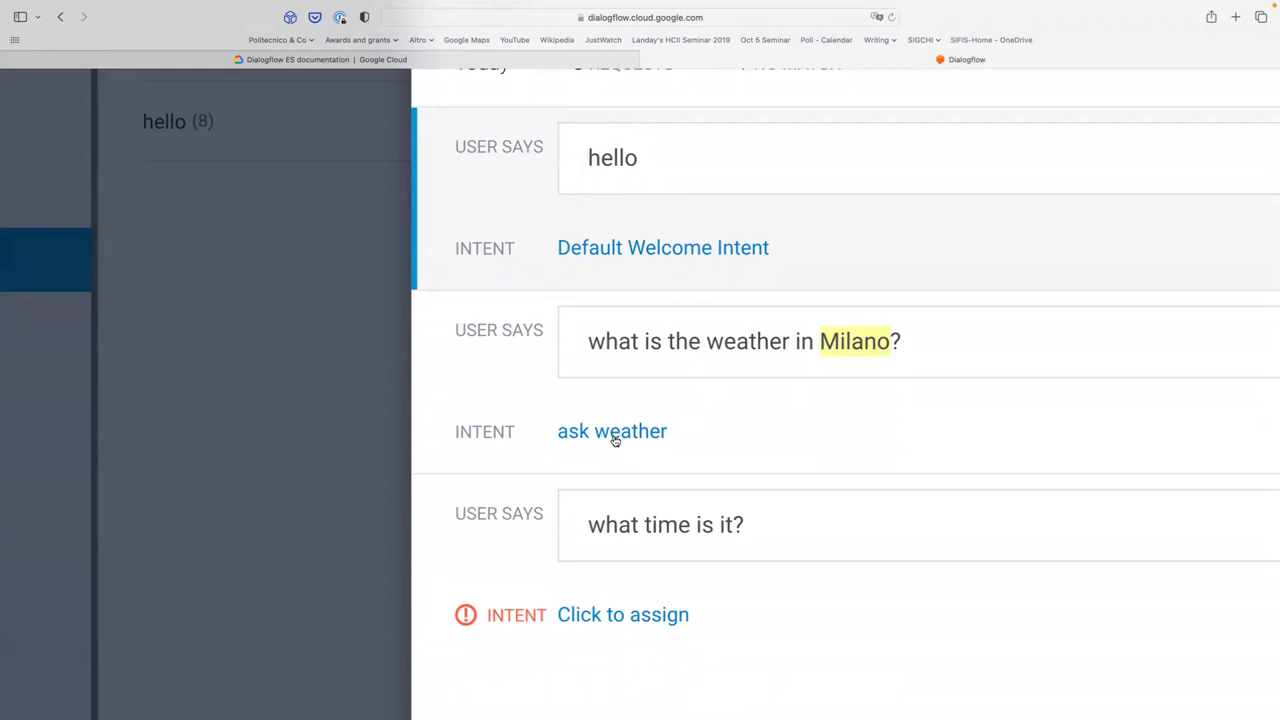
{"action": "scroll", "coordinate": [636, 466], "scroll_direction": "down", "scroll_amount": 1}
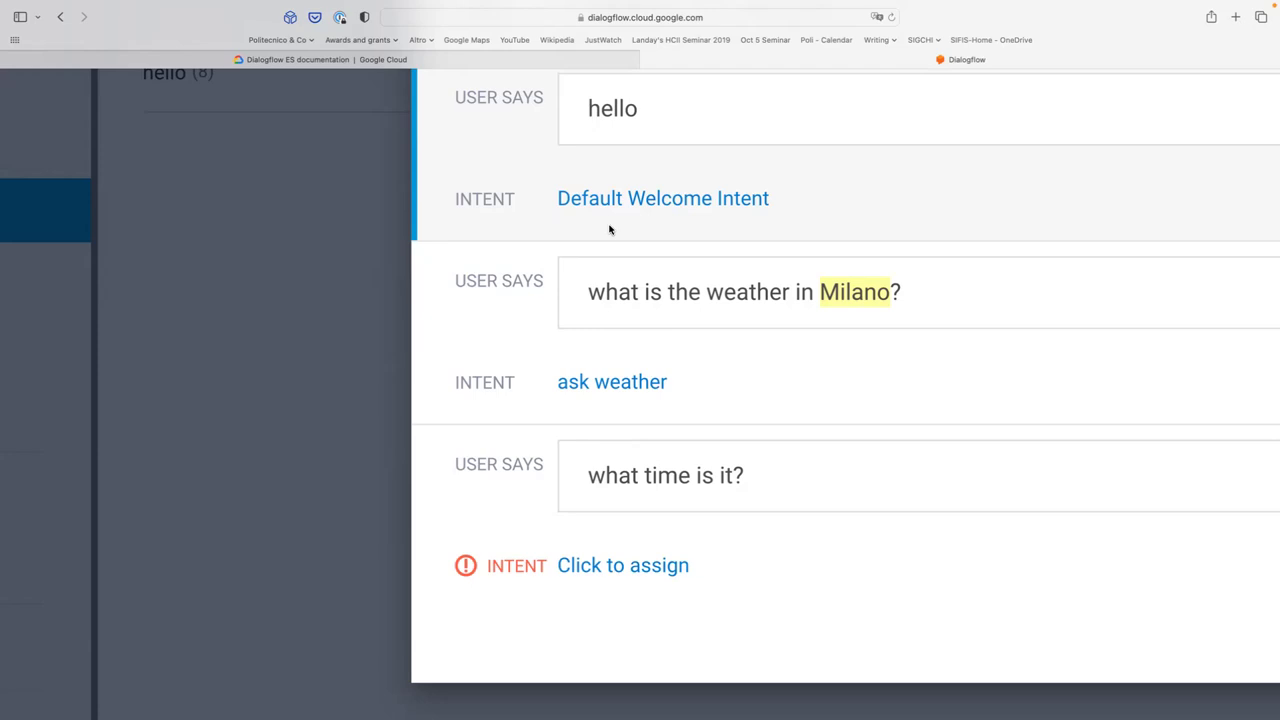
{"action": "scroll", "coordinate": [608, 229], "scroll_direction": "down", "scroll_amount": 5}
{"action": "left_click", "coordinate": [810, 558]}
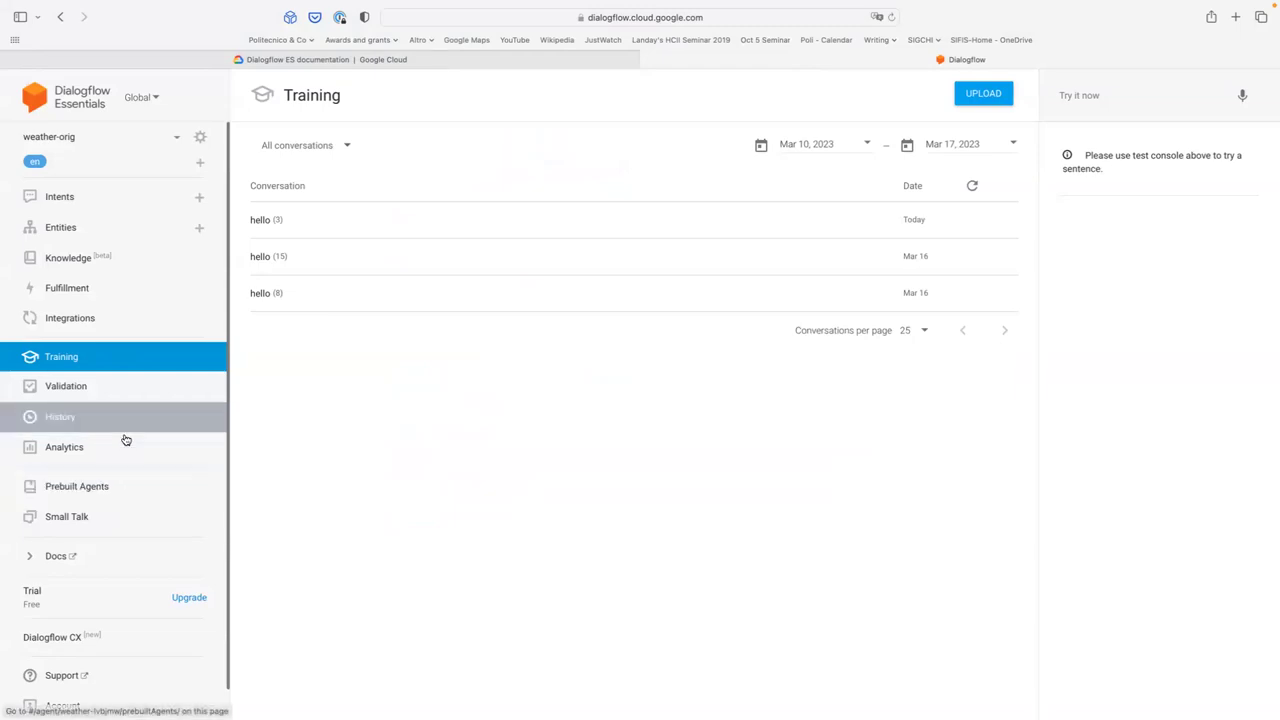
- Browse the catalogue of prebuilt agents to see which ready-made topics can be imported
{"action": "left_click", "coordinate": [114, 485]}
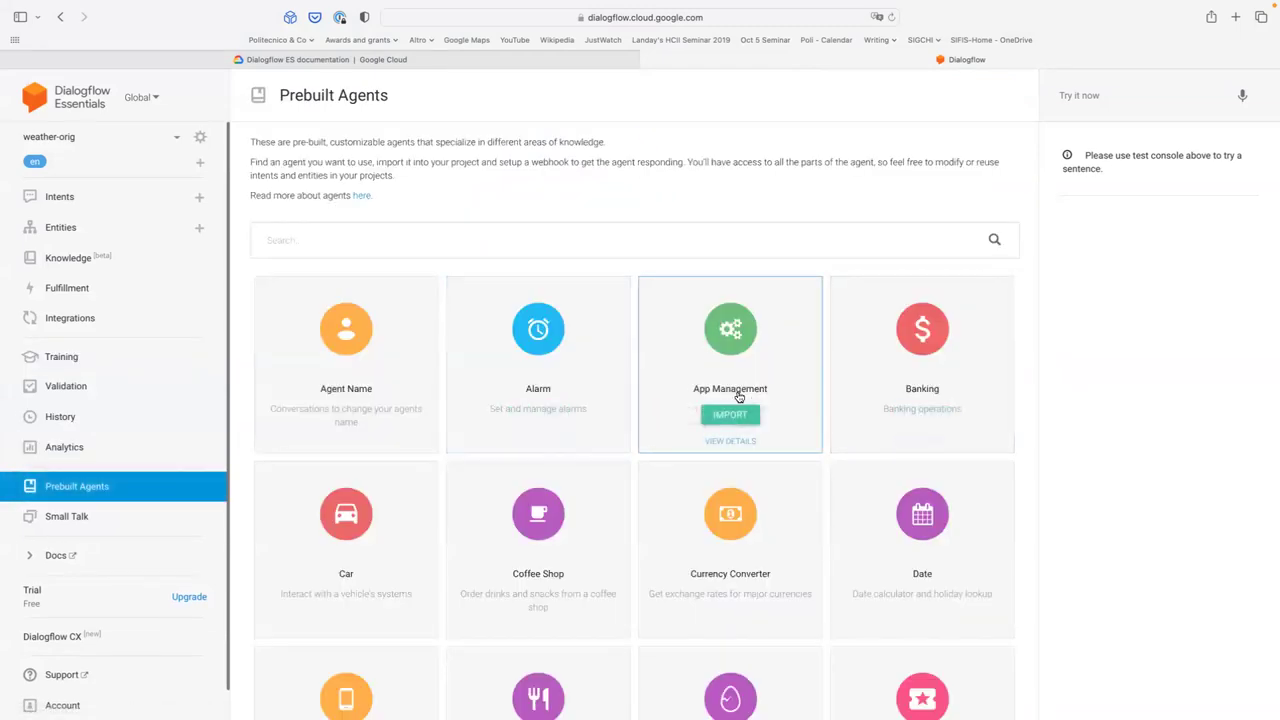
{"action": "scroll", "coordinate": [738, 397], "scroll_direction": "up", "scroll_amount": 5, "text": "ctrl"}
{"action": "scroll", "coordinate": [738, 397], "scroll_direction": "down", "scroll_amount": 3}
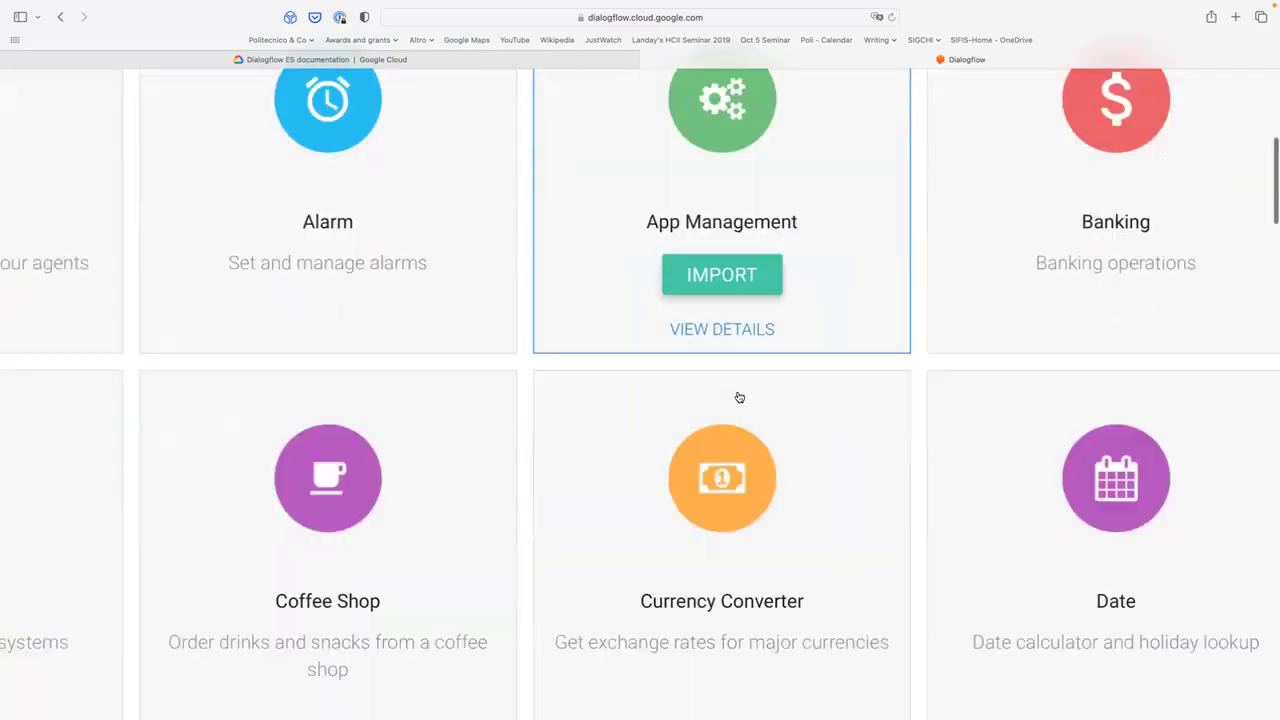
{"action": "scroll", "coordinate": [620, 475], "scroll_direction": "down", "scroll_amount": 2}
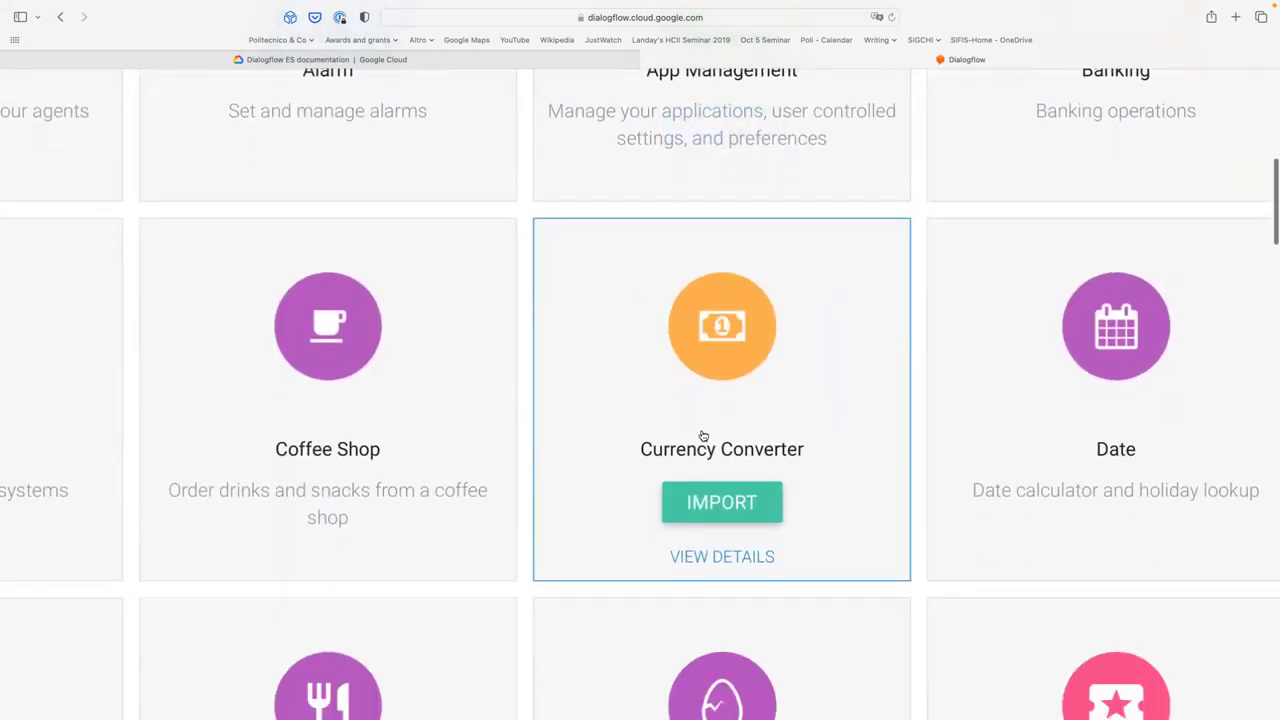
{"action": "scroll", "coordinate": [714, 405], "scroll_direction": "down", "scroll_amount": 2}
{"action": "scroll", "coordinate": [728, 443], "scroll_direction": "down", "scroll_amount": 4}
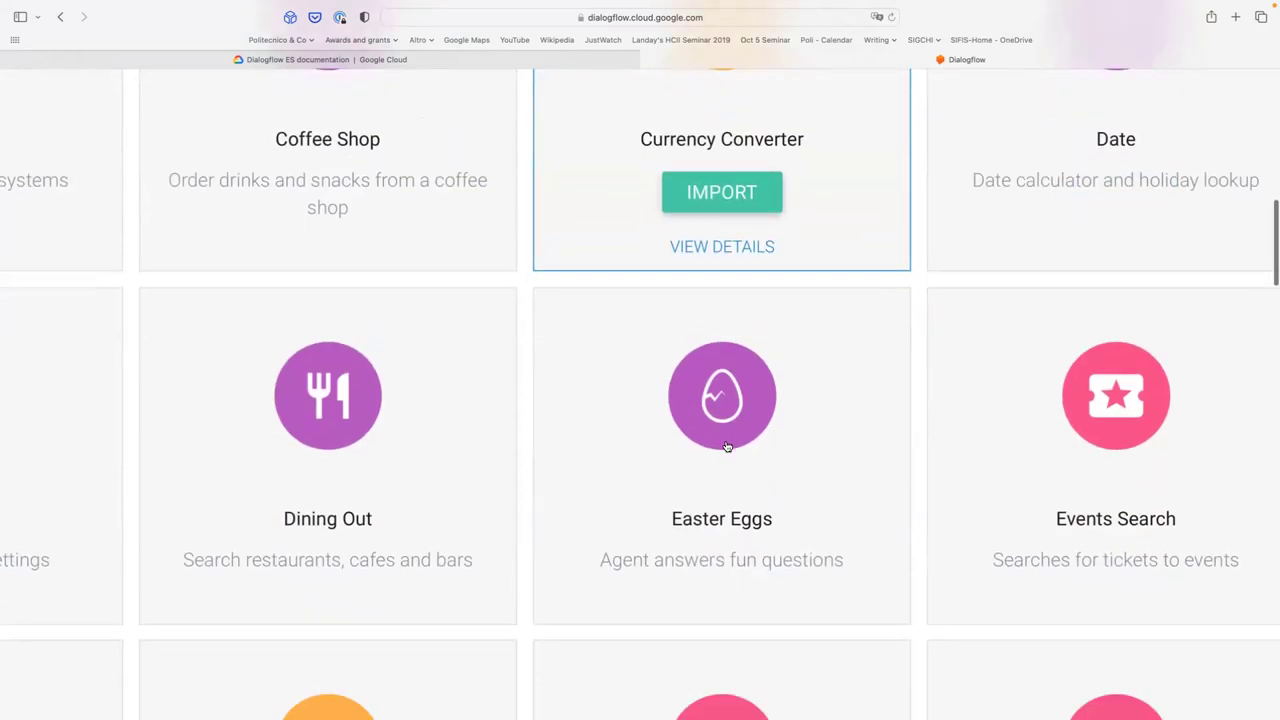
{"action": "scroll", "coordinate": [707, 438], "scroll_direction": "left", "scroll_amount": 10}
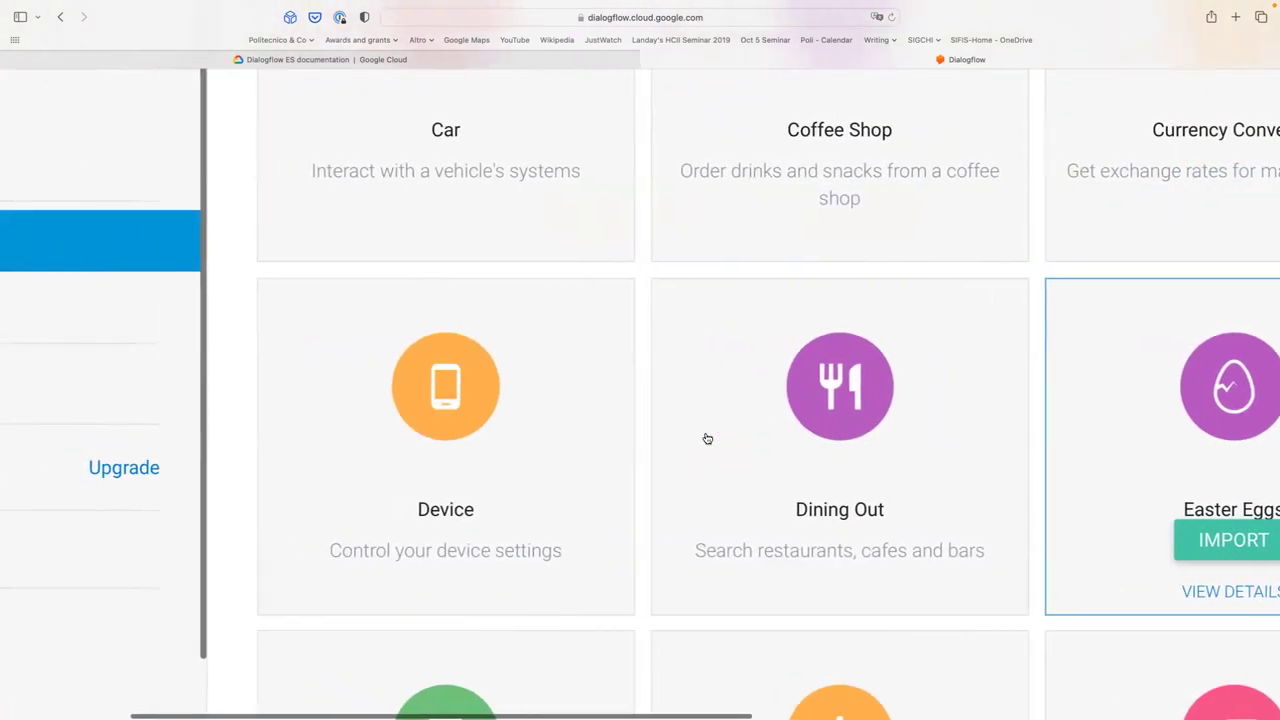
{"action": "scroll", "coordinate": [707, 438], "scroll_direction": "left", "scroll_amount": 5}
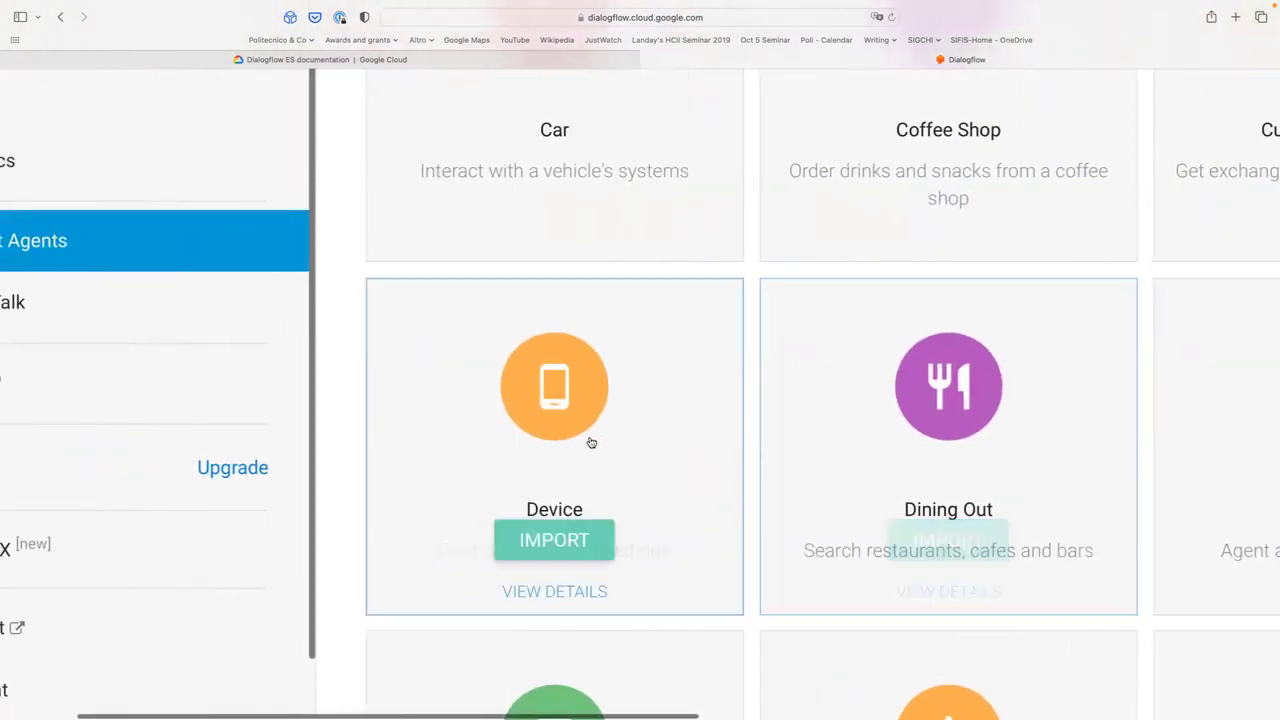
- Examine the Small Talk categories and the predefined questions under "Other questions and phrases"
{"action": "left_click", "coordinate": [274, 322]}
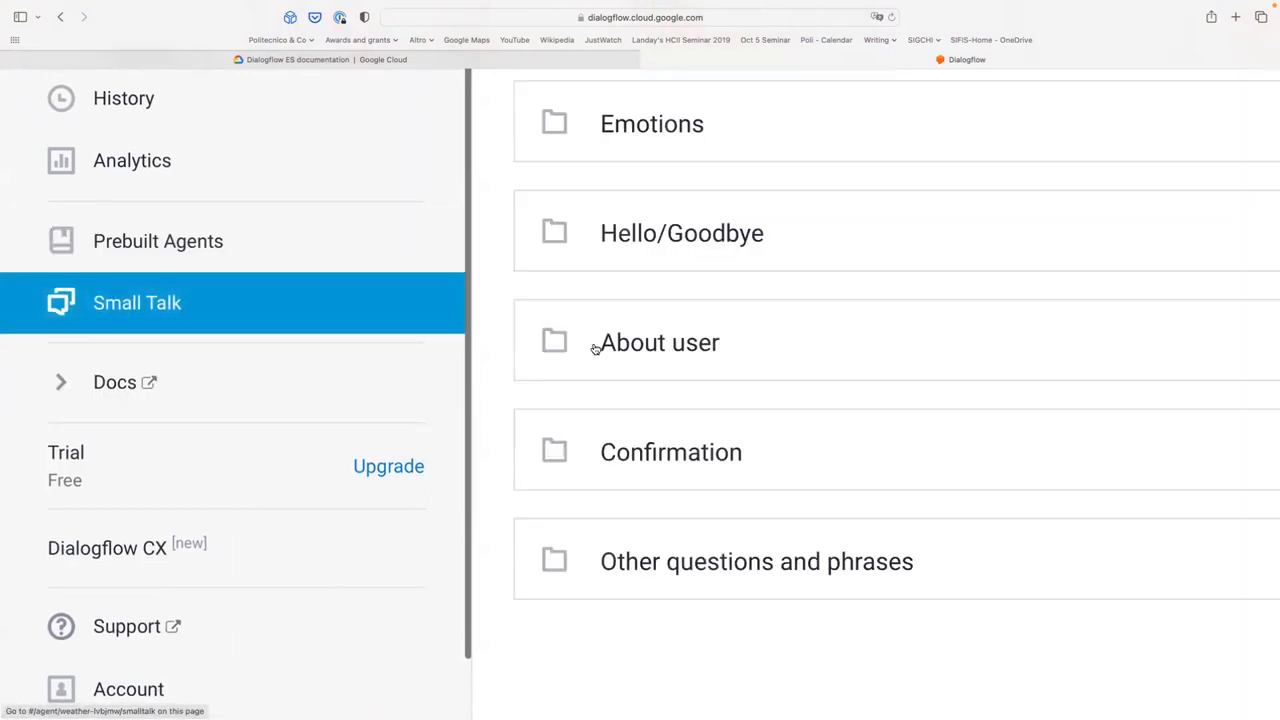
{"action": "scroll", "coordinate": [595, 349], "scroll_direction": "up", "scroll_amount": 2}
{"action": "scroll", "coordinate": [595, 349], "scroll_direction": "down", "scroll_amount": 5}
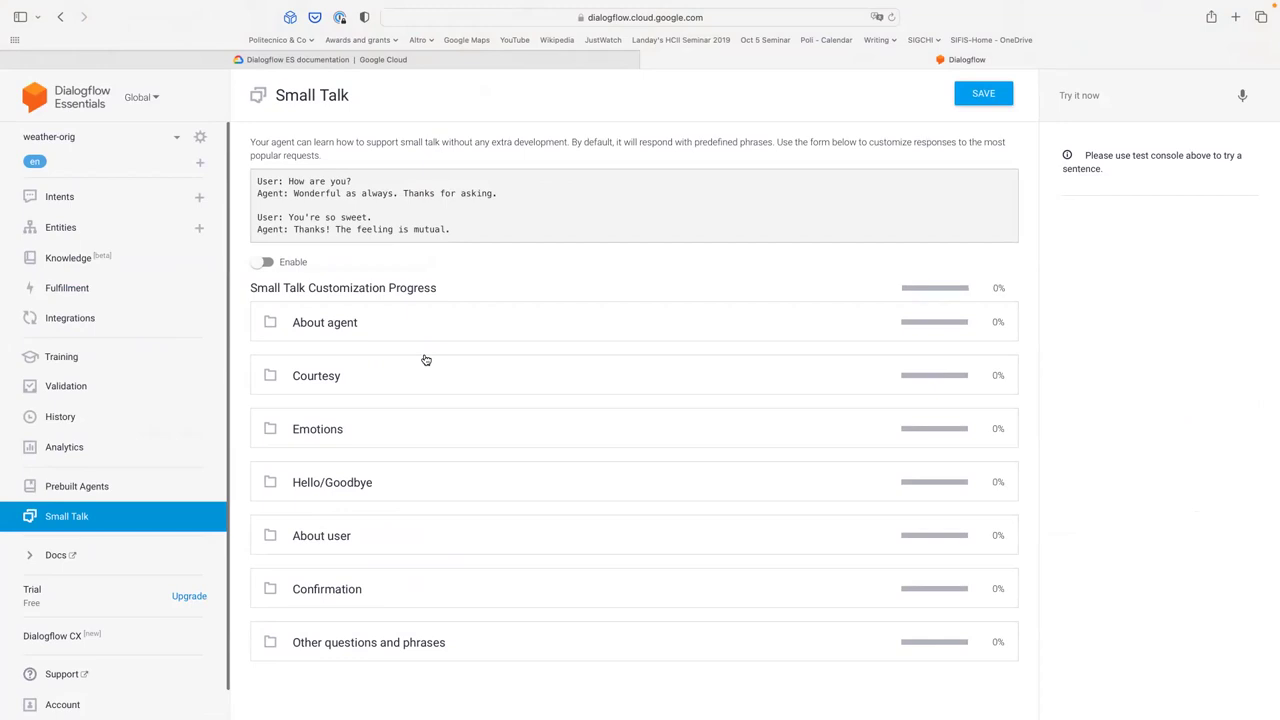
{"action": "left_click", "coordinate": [420, 643]}
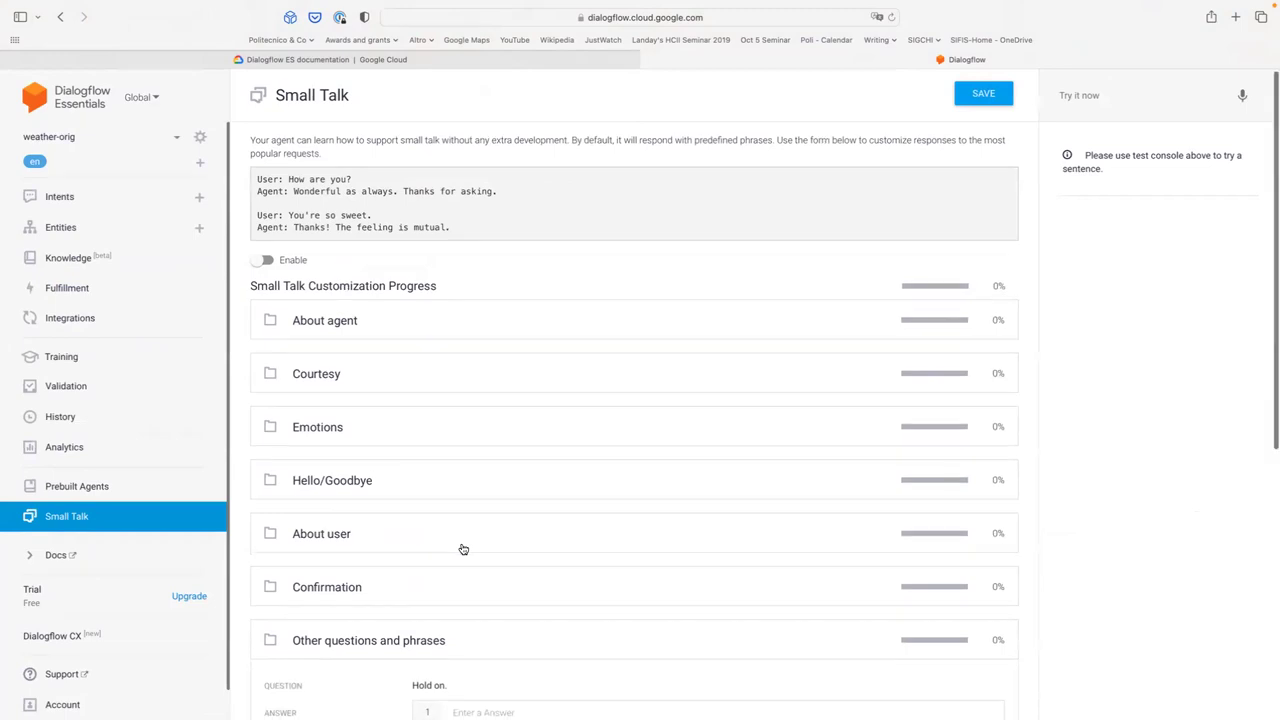
{"action": "scroll", "coordinate": [460, 549], "scroll_direction": "down", "scroll_amount": 5}
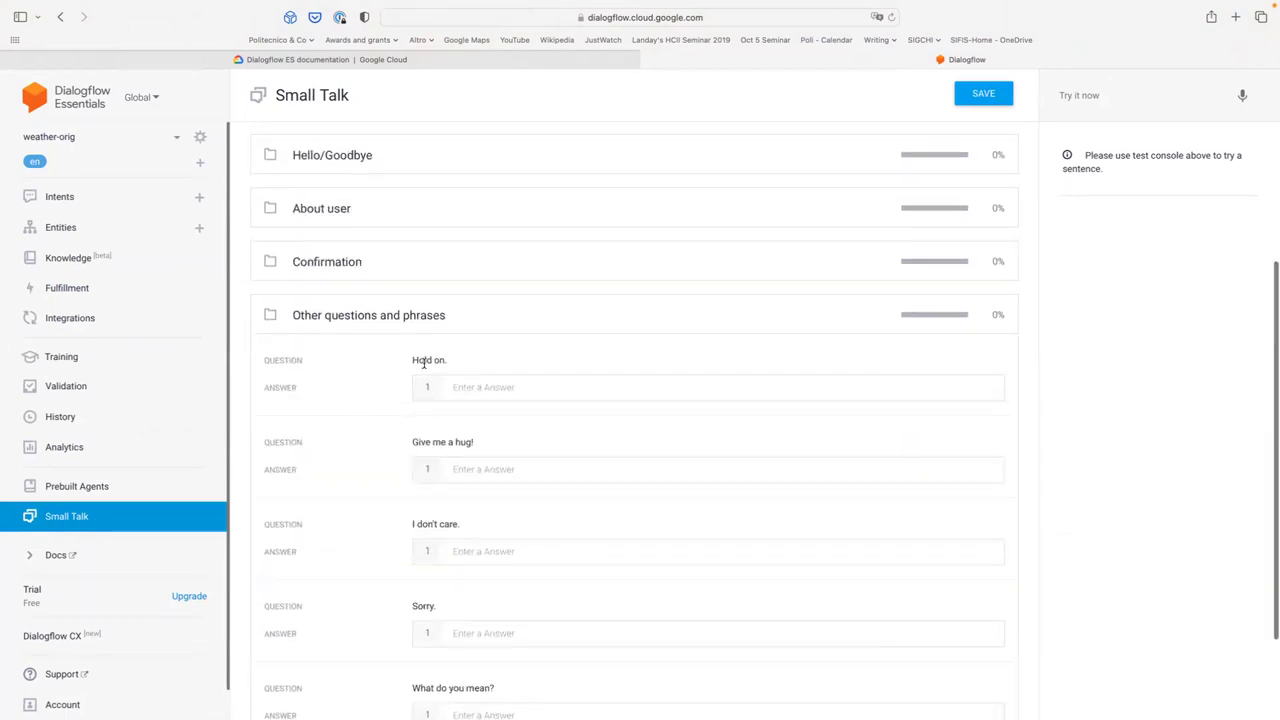
{"action": "scroll", "coordinate": [370, 398], "scroll_direction": "up", "scroll_amount": 5}
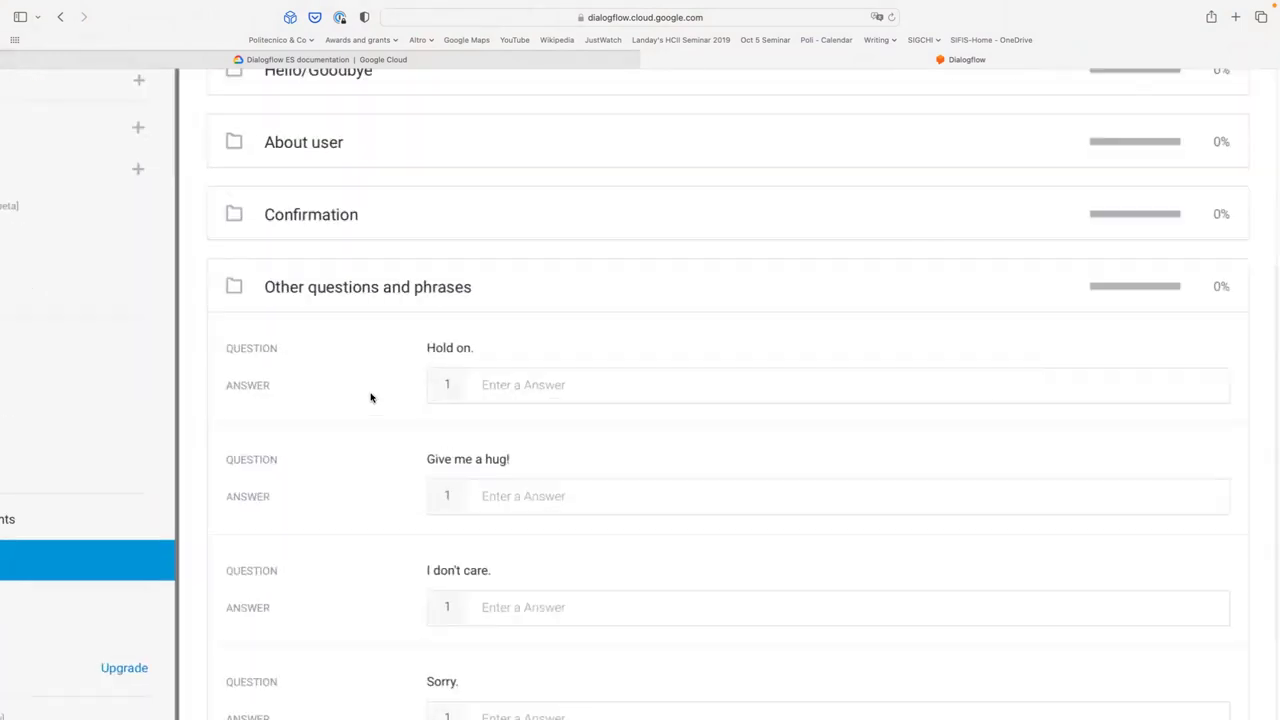
{"action": "scroll", "coordinate": [370, 398], "scroll_direction": "down", "scroll_amount": 3}
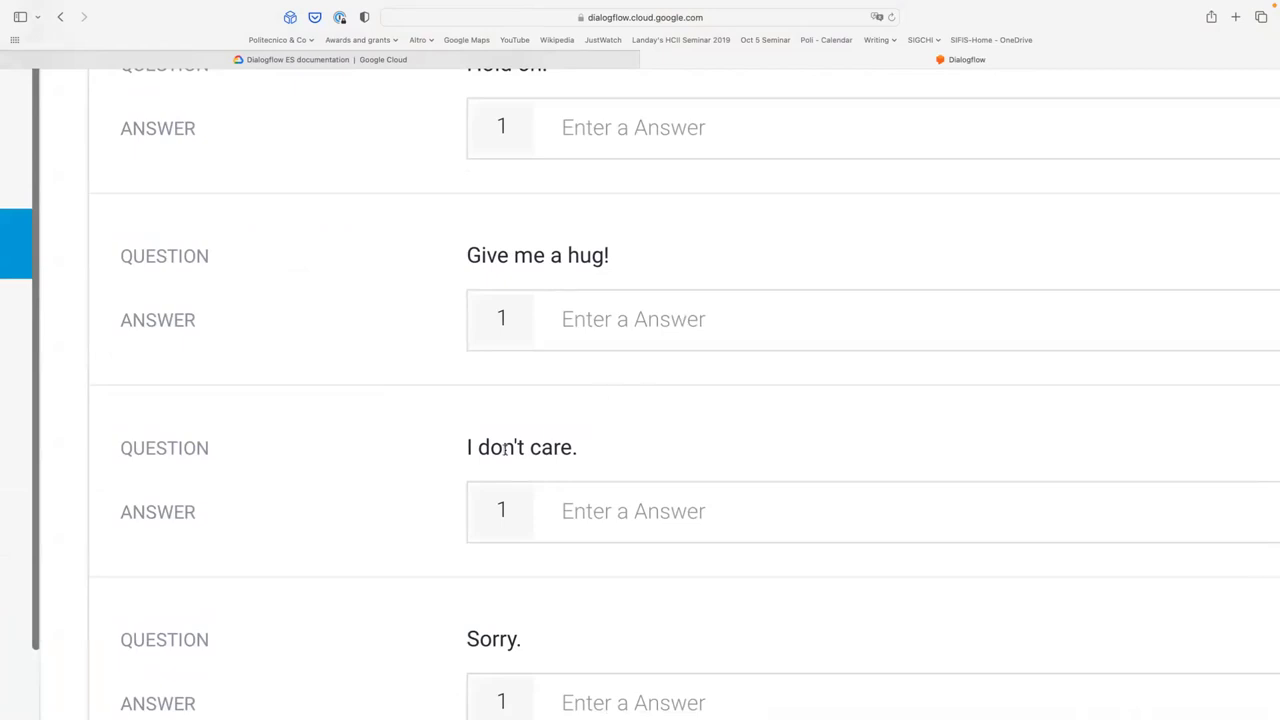
{"action": "scroll", "coordinate": [505, 450], "scroll_direction": "down", "scroll_amount": 5}
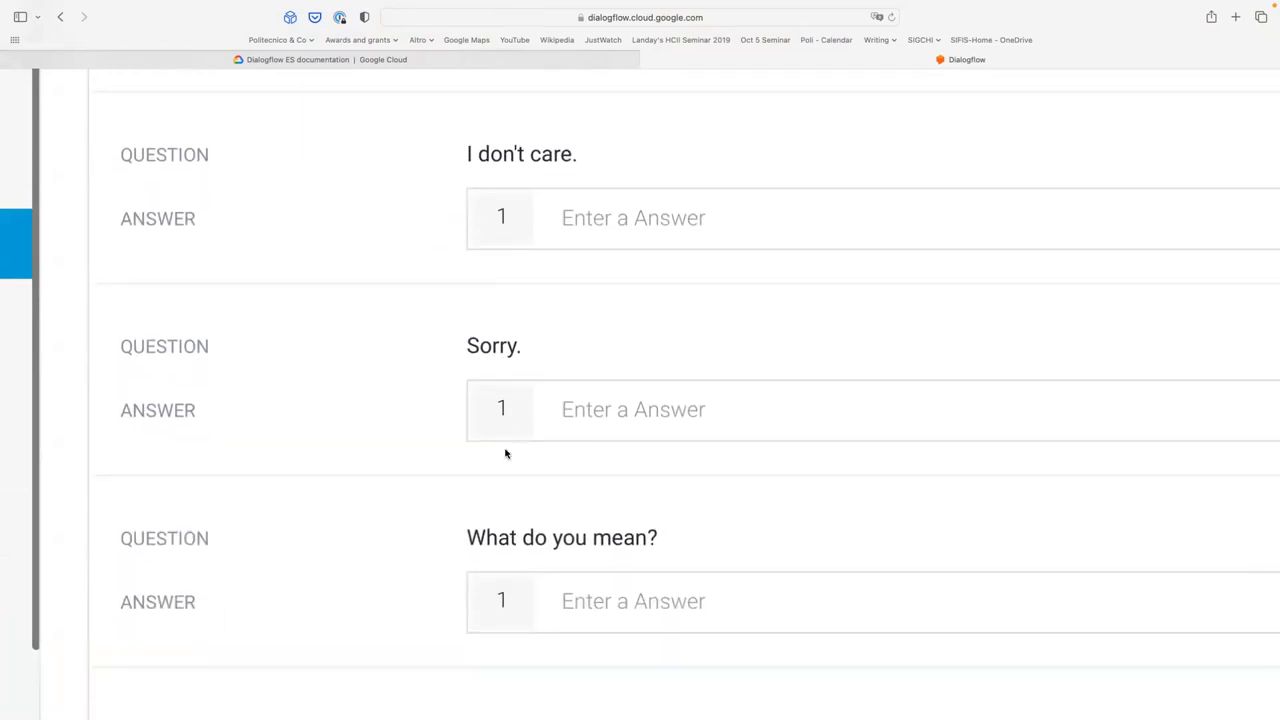
{"action": "scroll", "coordinate": [505, 451], "scroll_direction": "down", "scroll_amount": 4}
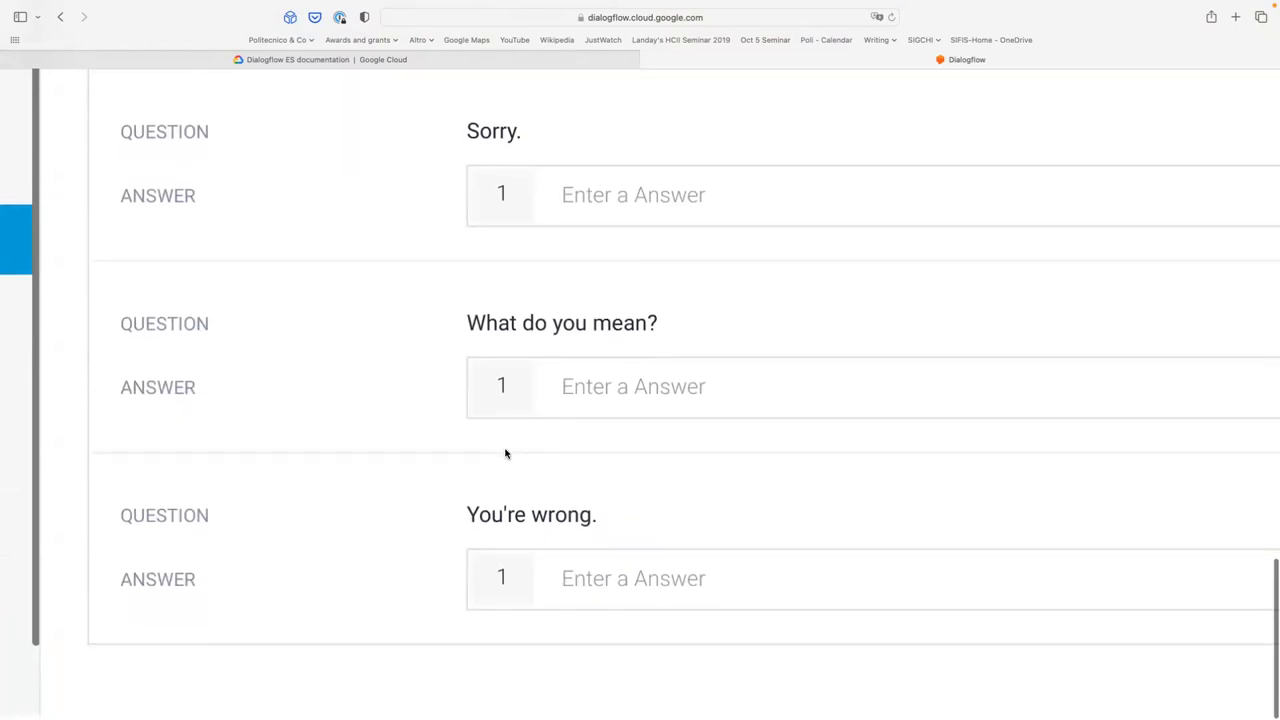
- Examine the predefined questions in the Small Talk "Confirmation" category and the list of other categories
{"action": "scroll", "coordinate": [505, 451], "scroll_direction": "up", "scroll_amount": 15}
{"action": "scroll", "coordinate": [505, 447], "scroll_direction": "up", "scroll_amount": 3}
{"action": "left_click", "coordinate": [498, 360]}
{"action": "scroll", "coordinate": [451, 343], "scroll_direction": "down", "scroll_amount": 5}
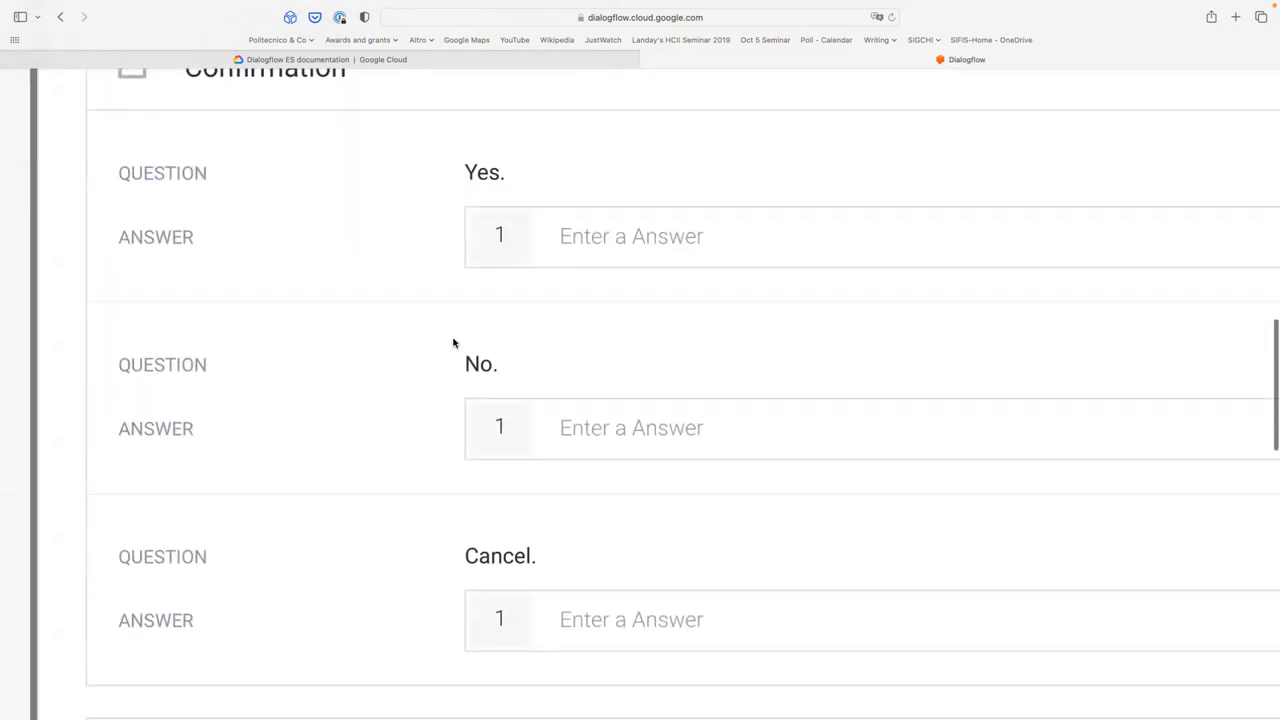
{"action": "scroll", "coordinate": [420, 398], "scroll_direction": "up", "scroll_amount": 10}
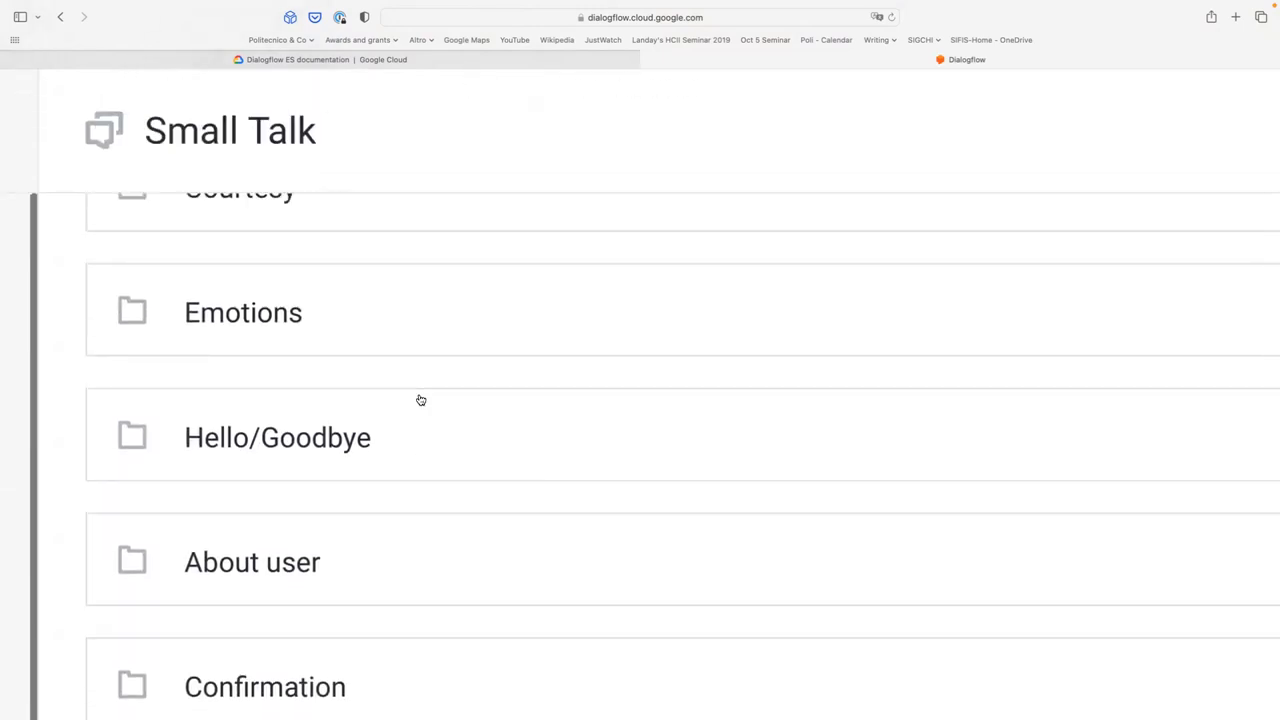
{"action": "key", "text": "super+0"}
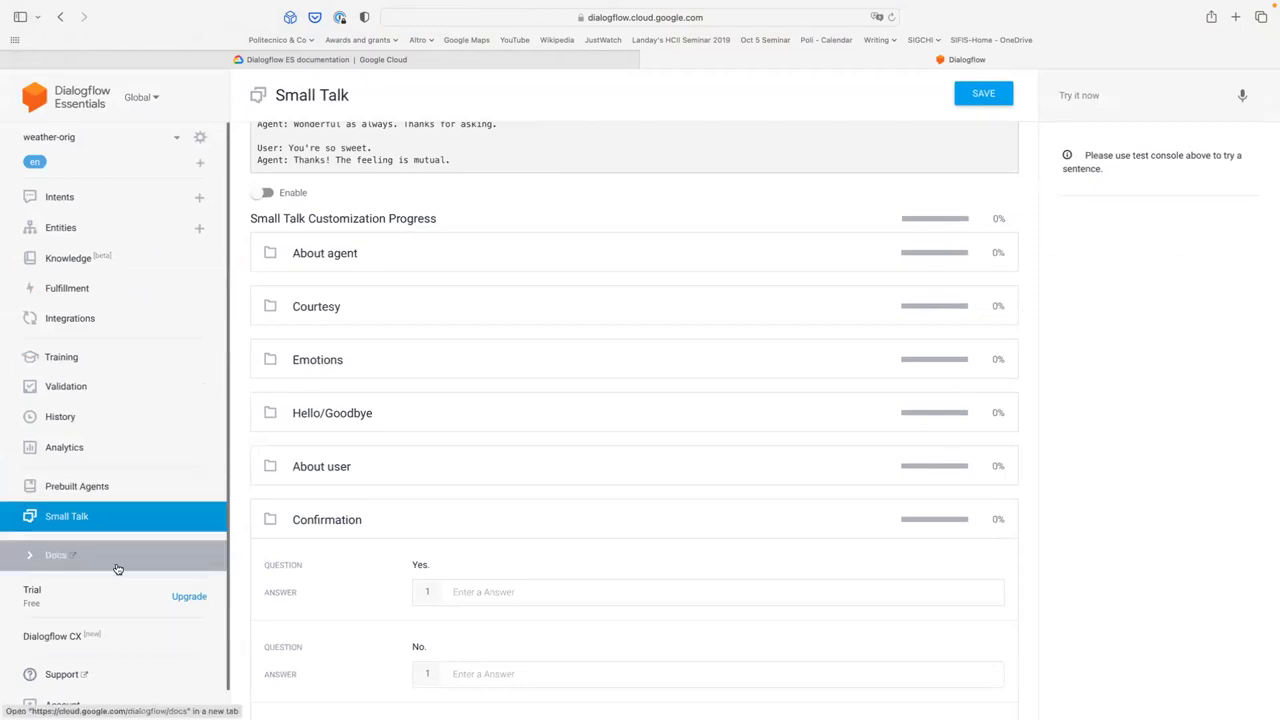
- Start creating a new agent from the list of existing agents
{"action": "left_click", "coordinate": [200, 165]}
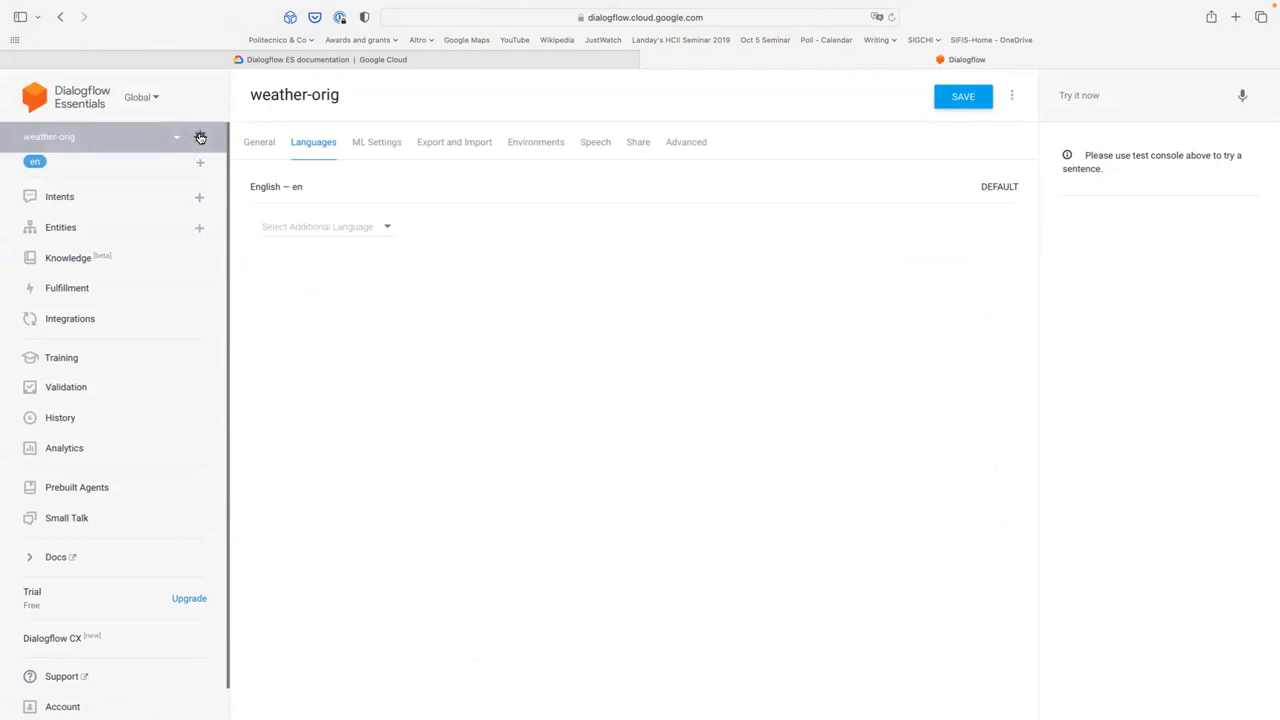
{"action": "left_click", "coordinate": [177, 137]}
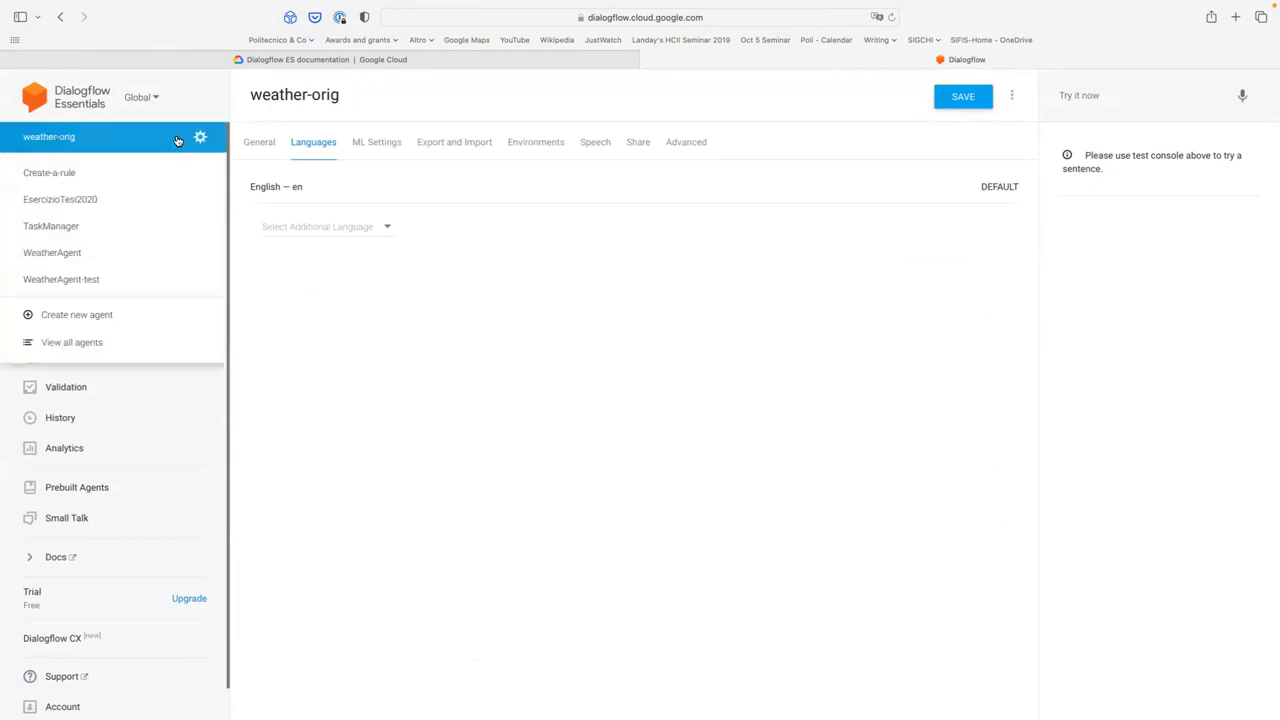
{"action": "left_click", "coordinate": [143, 317]}
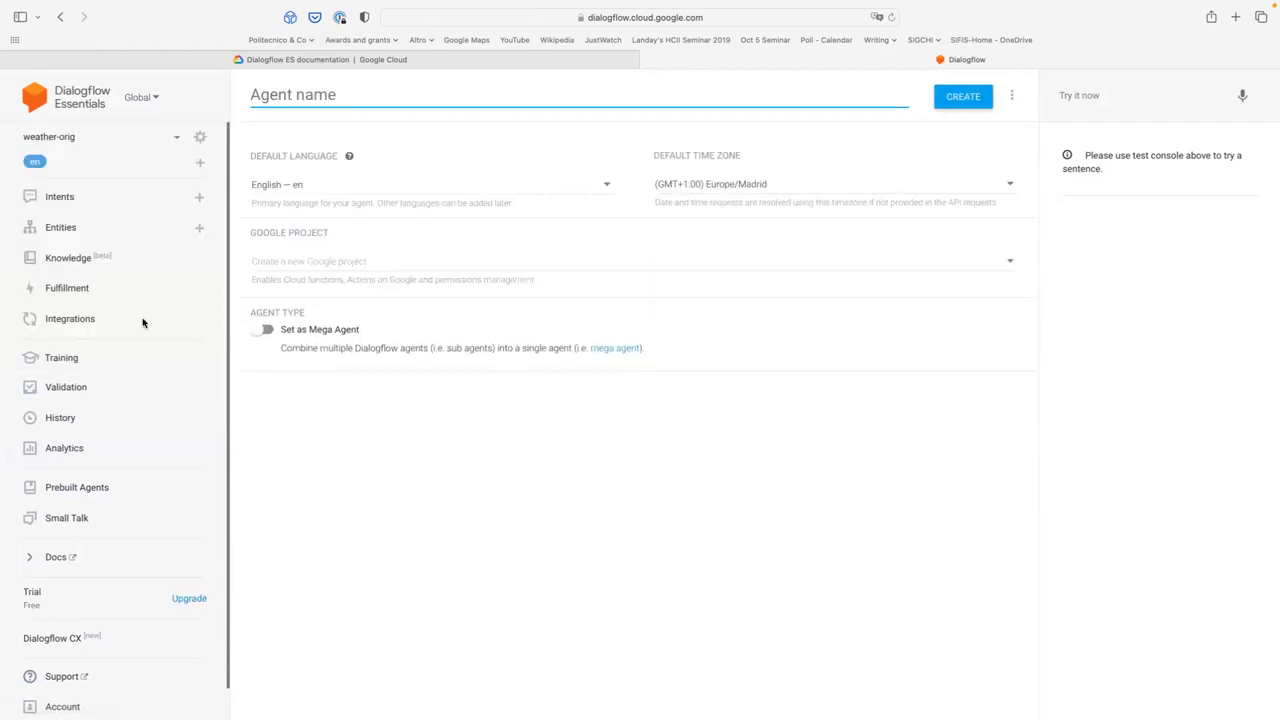
{"action": "scroll", "coordinate": [401, 318], "scroll_direction": "up", "scroll_amount": 5}
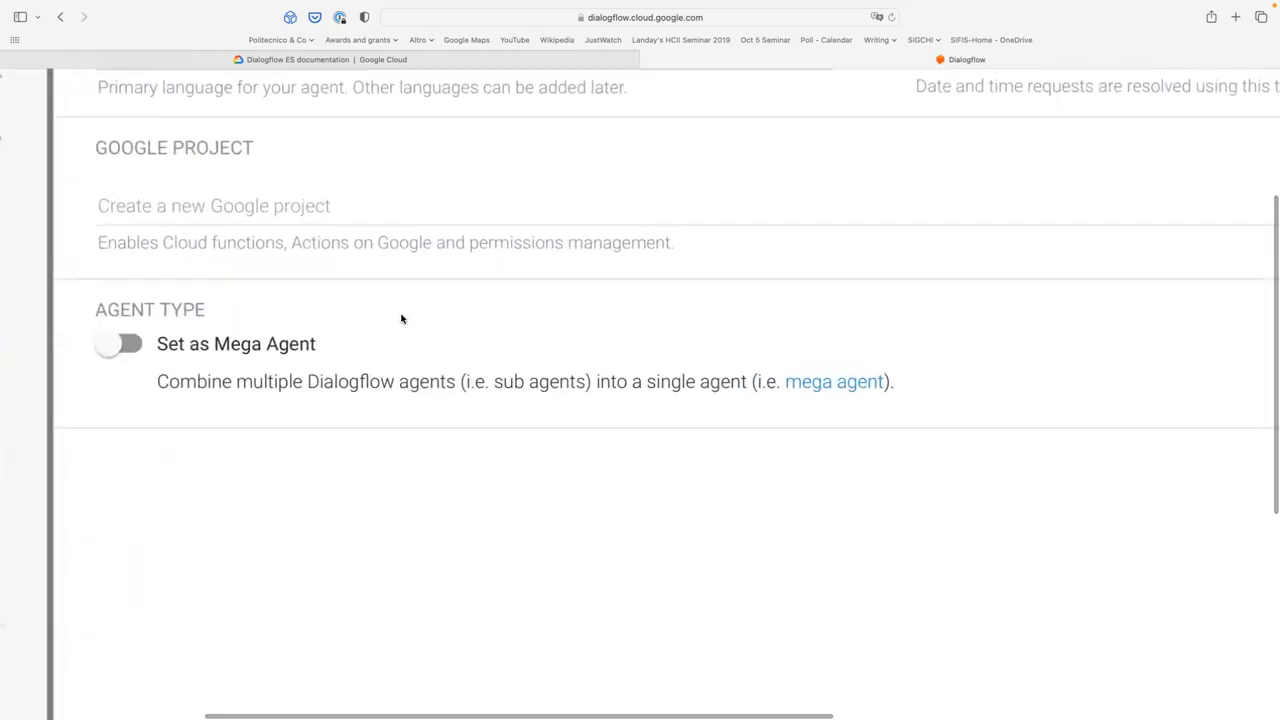
{"action": "scroll", "coordinate": [401, 318], "scroll_direction": "up", "scroll_amount": 3}
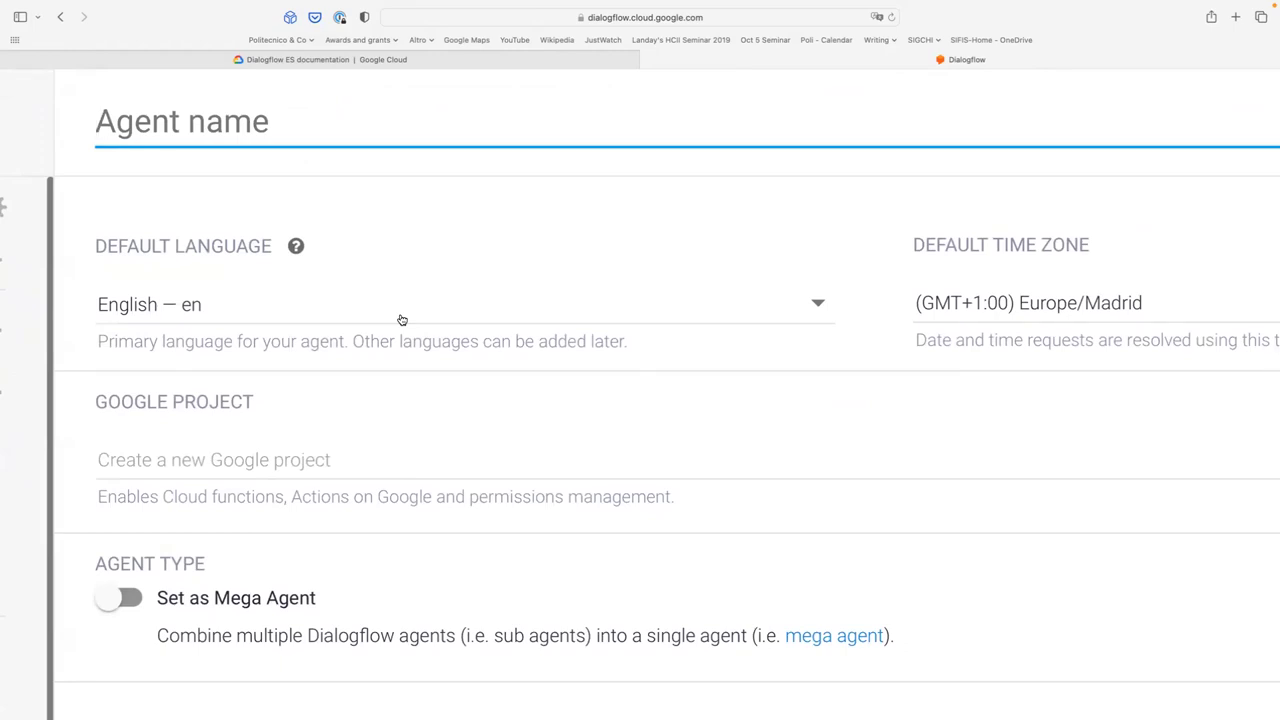
- Name the new agent "weather-agent"
{"action": "type", "text": "whe"}
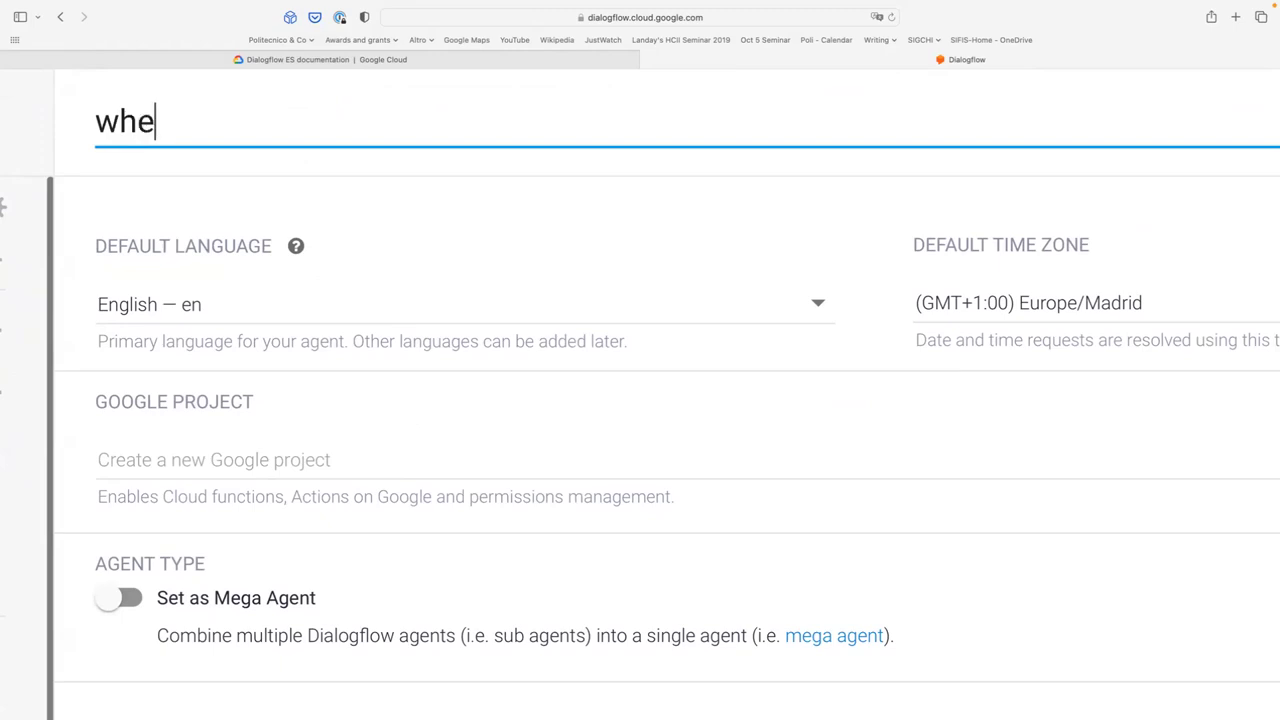
{"action": "type", "text": "ather"}
{"action": "key", "text": "BackSpace"}
{"action": "key", "text": "BackSpace"}
{"action": "key", "text": "BackSpace"}
{"action": "key", "text": "BackSpace"}
{"action": "key", "text": "BackSpace"}
{"action": "key", "text": "BackSpace"}
{"action": "type", "text": "e"}
{"action": "key", "text": "BackSpace"}
{"action": "key", "text": "BackSpace"}
{"action": "type", "text": "w"}
{"action": "key", "text": "BackSpace"}
{"action": "type", "text": "eather"}
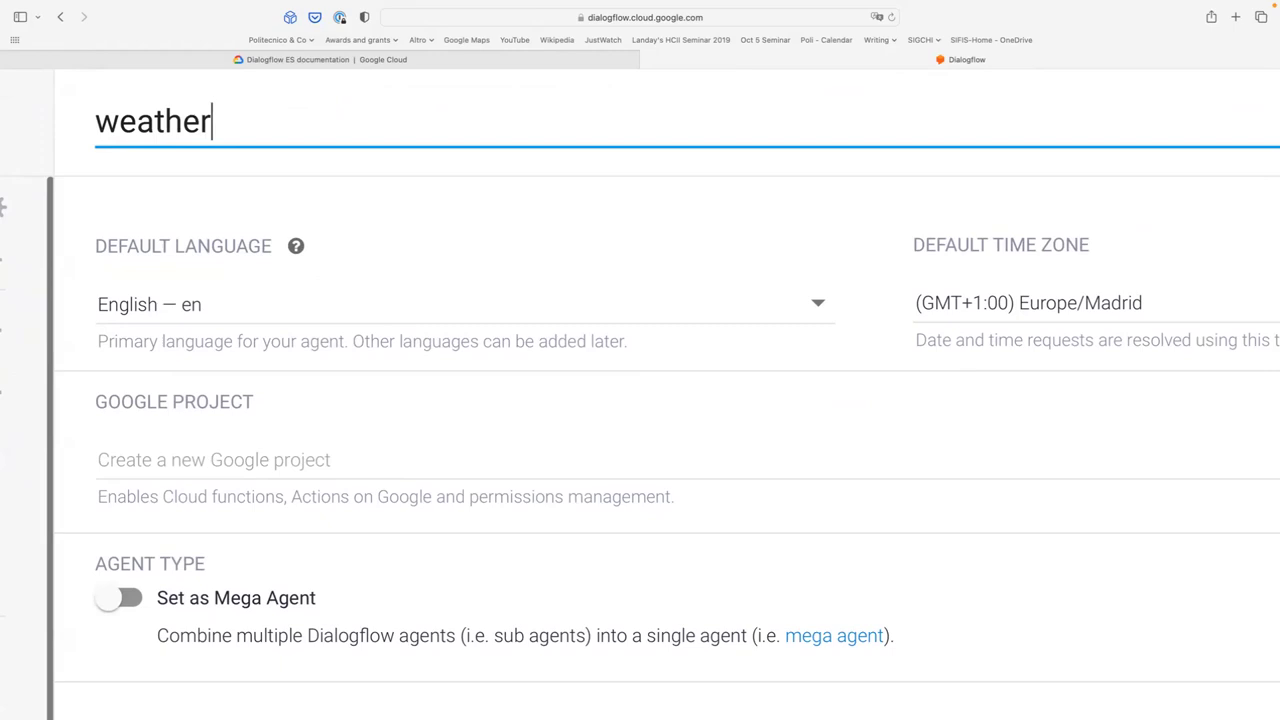
{"action": "type", "text": "-agent"}
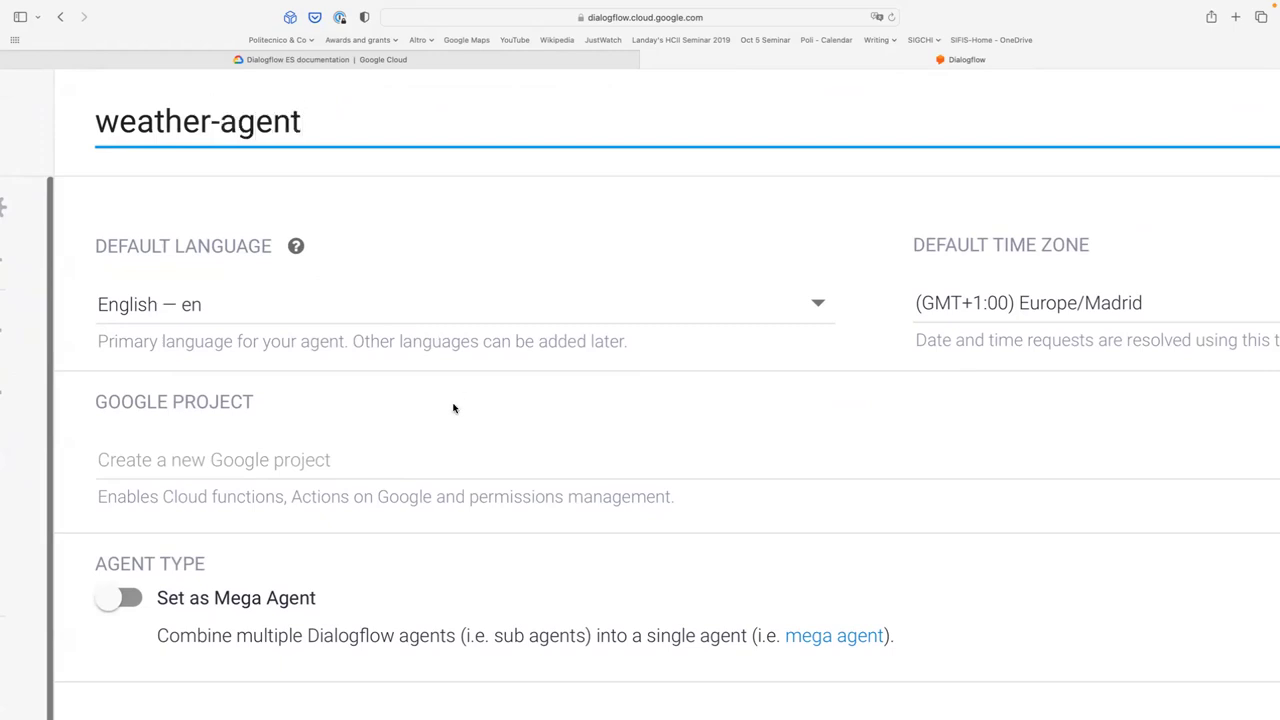
- Browse the available default languages, choose English — en for the agent, and check its default time zone
{"action": "left_click", "coordinate": [767, 318]}
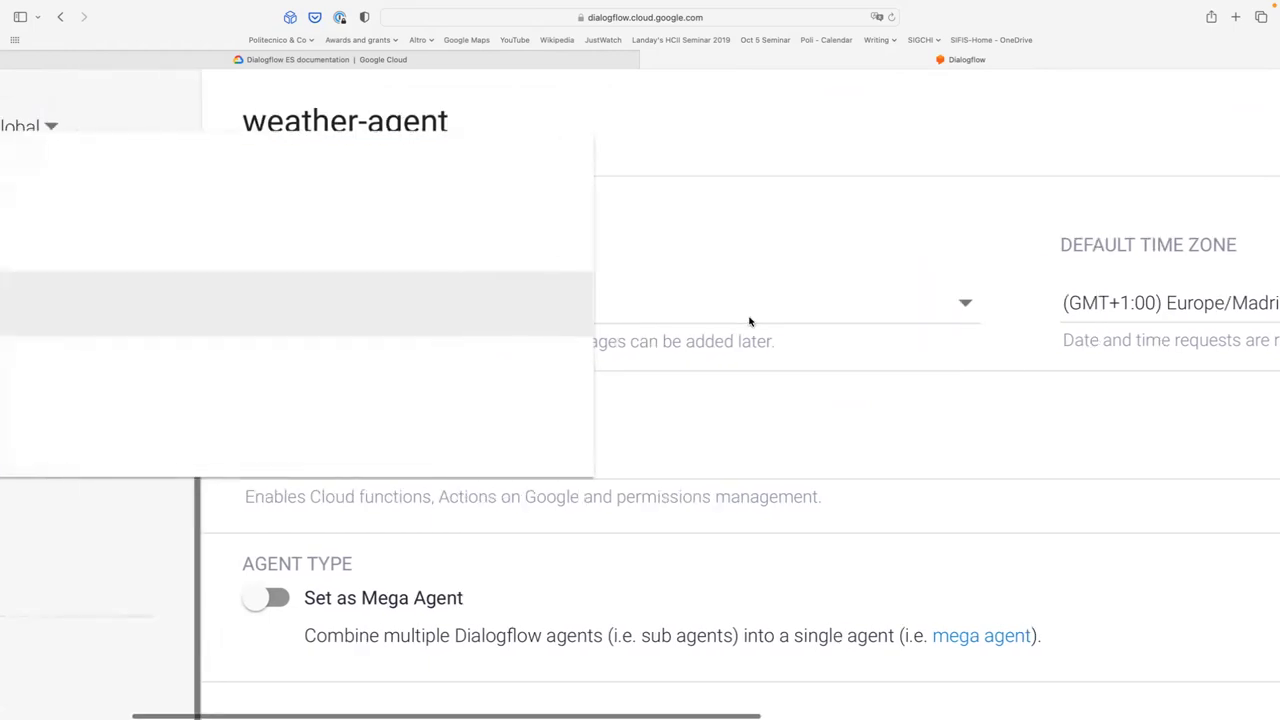
{"action": "scroll", "coordinate": [589, 344], "scroll_direction": "down", "scroll_amount": 2}
{"action": "scroll", "coordinate": [589, 344], "scroll_direction": "down", "scroll_amount": 10}
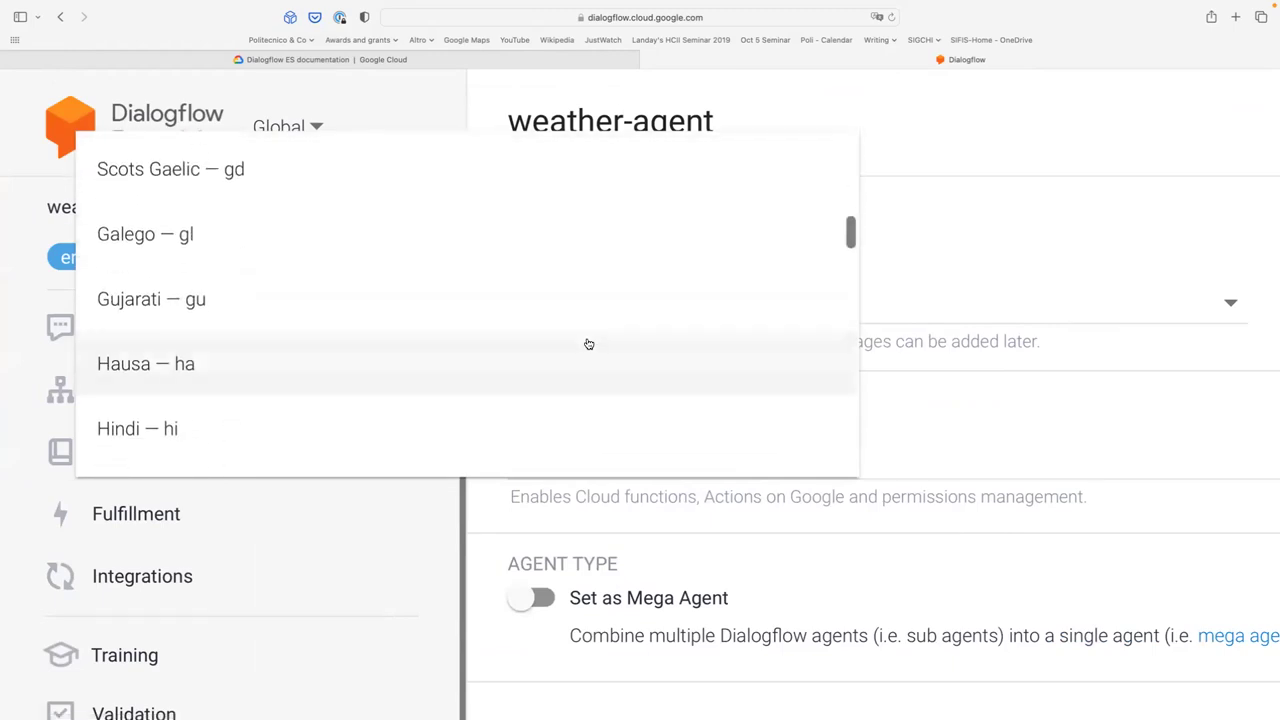
{"action": "scroll", "coordinate": [589, 344], "scroll_direction": "down", "scroll_amount": 3}
{"action": "scroll", "coordinate": [589, 344], "scroll_direction": "down", "scroll_amount": 2}
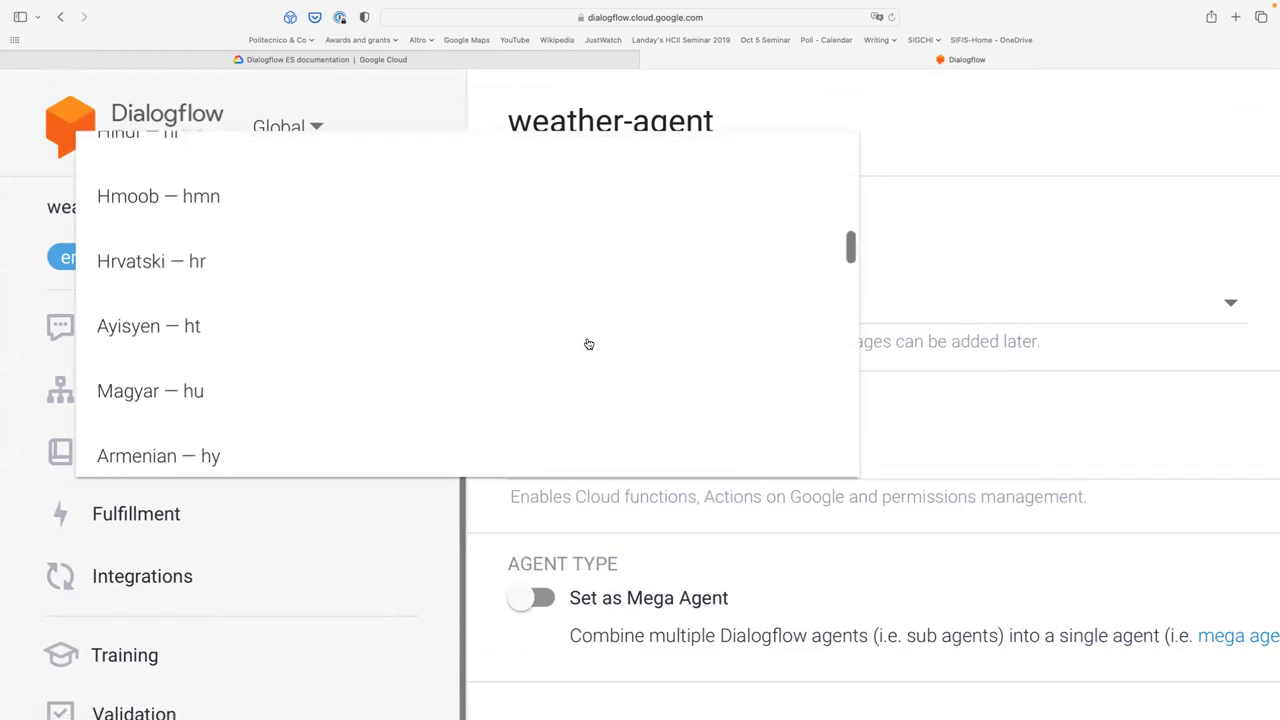
{"action": "scroll", "coordinate": [532, 337], "scroll_direction": "up", "scroll_amount": 8}
{"action": "scroll", "coordinate": [532, 337], "scroll_direction": "up", "scroll_amount": 7}
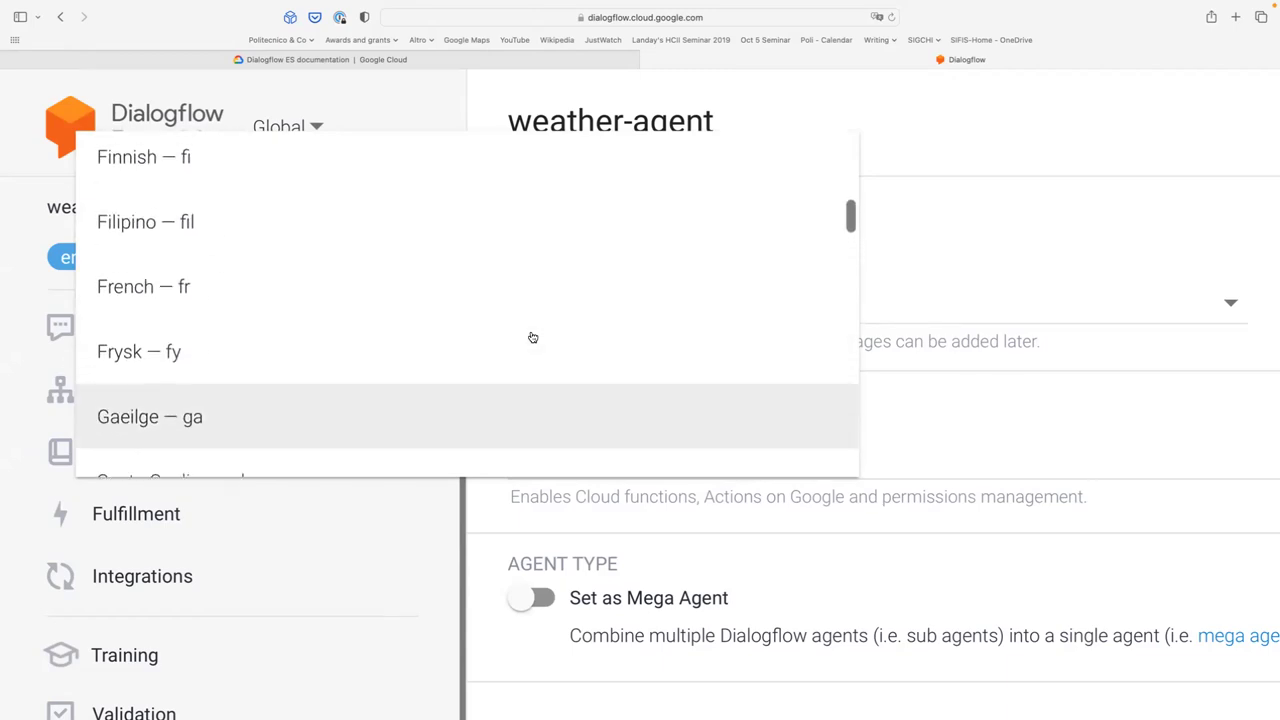
{"action": "left_click", "coordinate": [401, 241]}
{"action": "scroll", "coordinate": [636, 355], "scroll_direction": "right", "scroll_amount": 10}
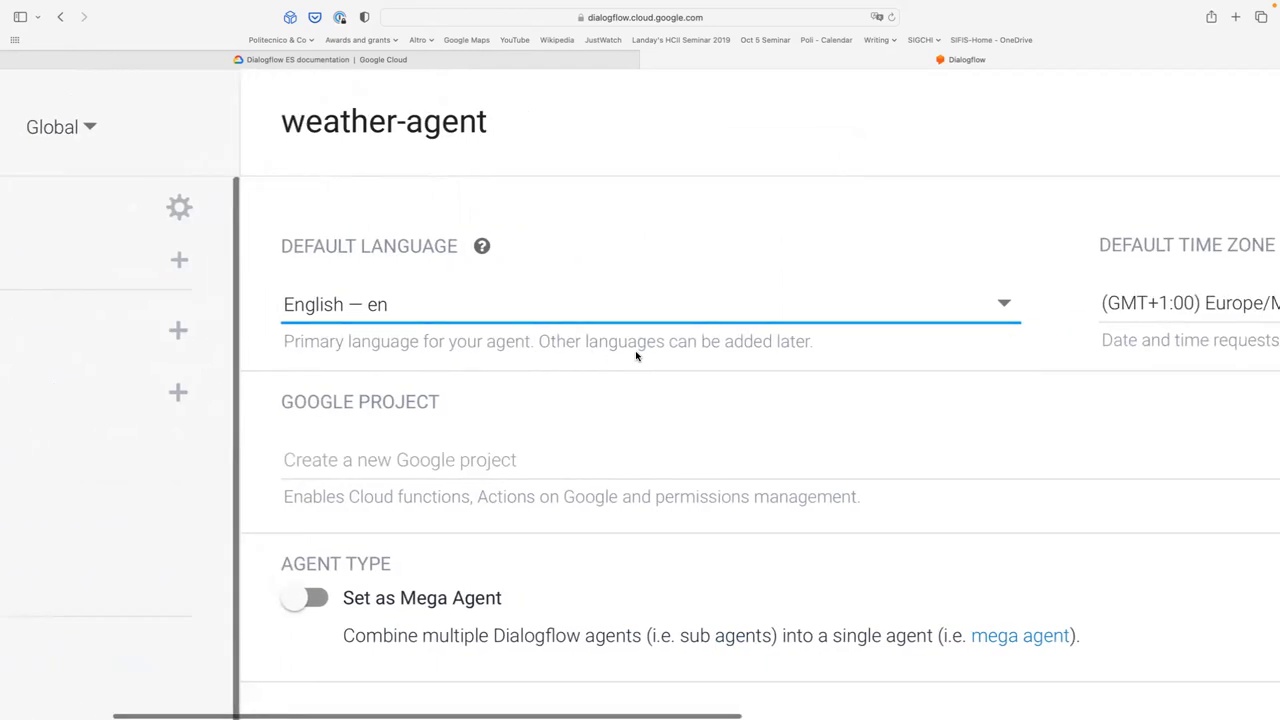
{"action": "scroll", "coordinate": [854, 380], "scroll_direction": "right", "scroll_amount": 3}
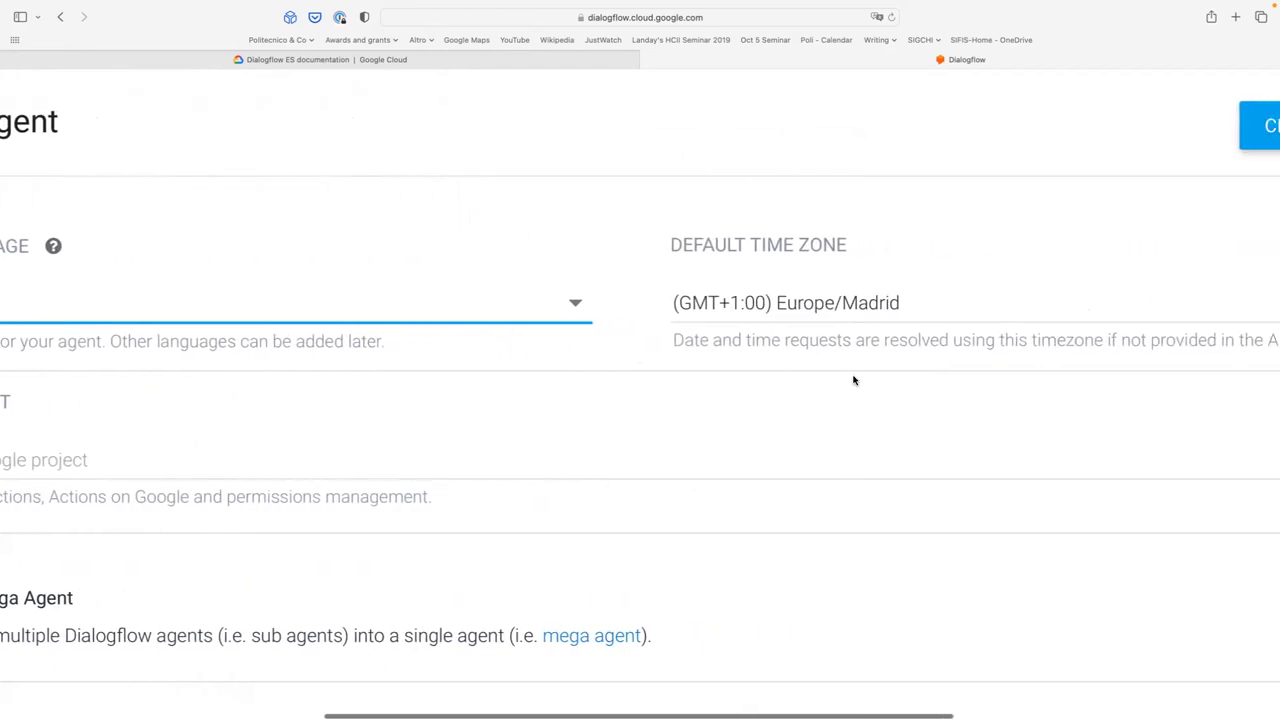
{"action": "scroll", "coordinate": [866, 346], "scroll_direction": "right", "scroll_amount": 1}
{"action": "scroll", "coordinate": [868, 348], "scroll_direction": "right", "scroll_amount": 1}
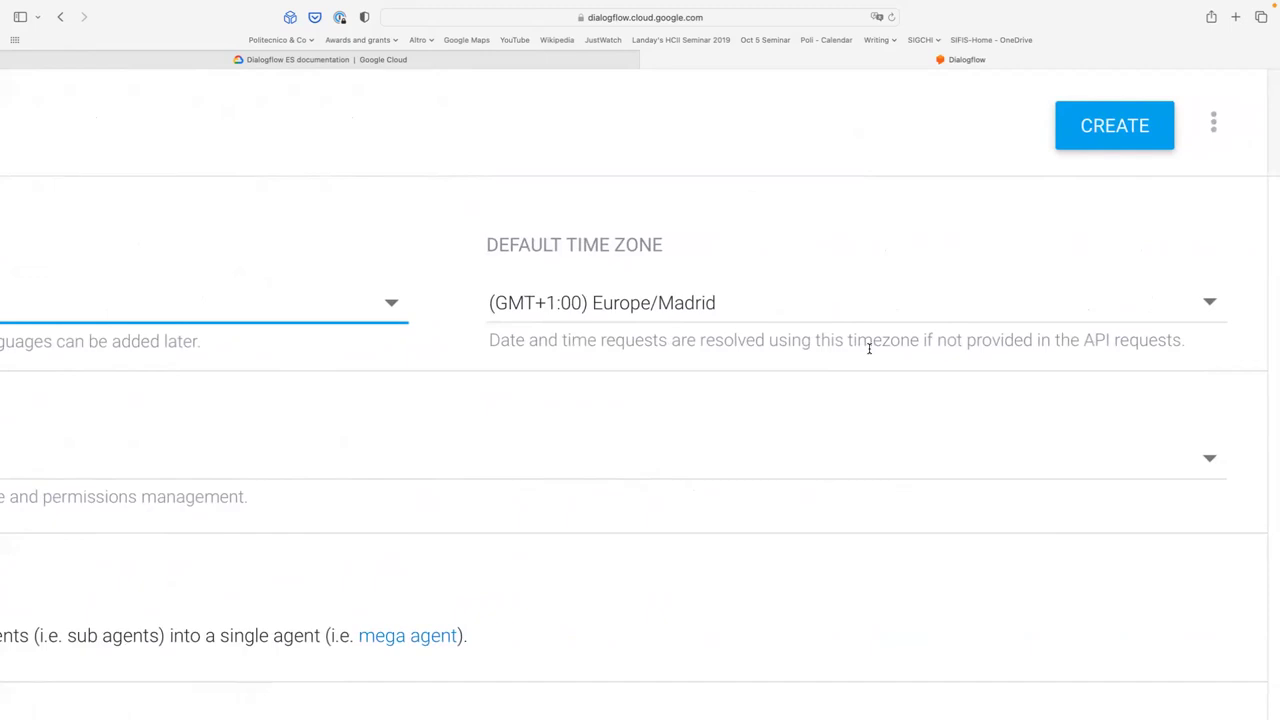
{"action": "scroll", "coordinate": [869, 348], "scroll_direction": "left", "scroll_amount": 10}
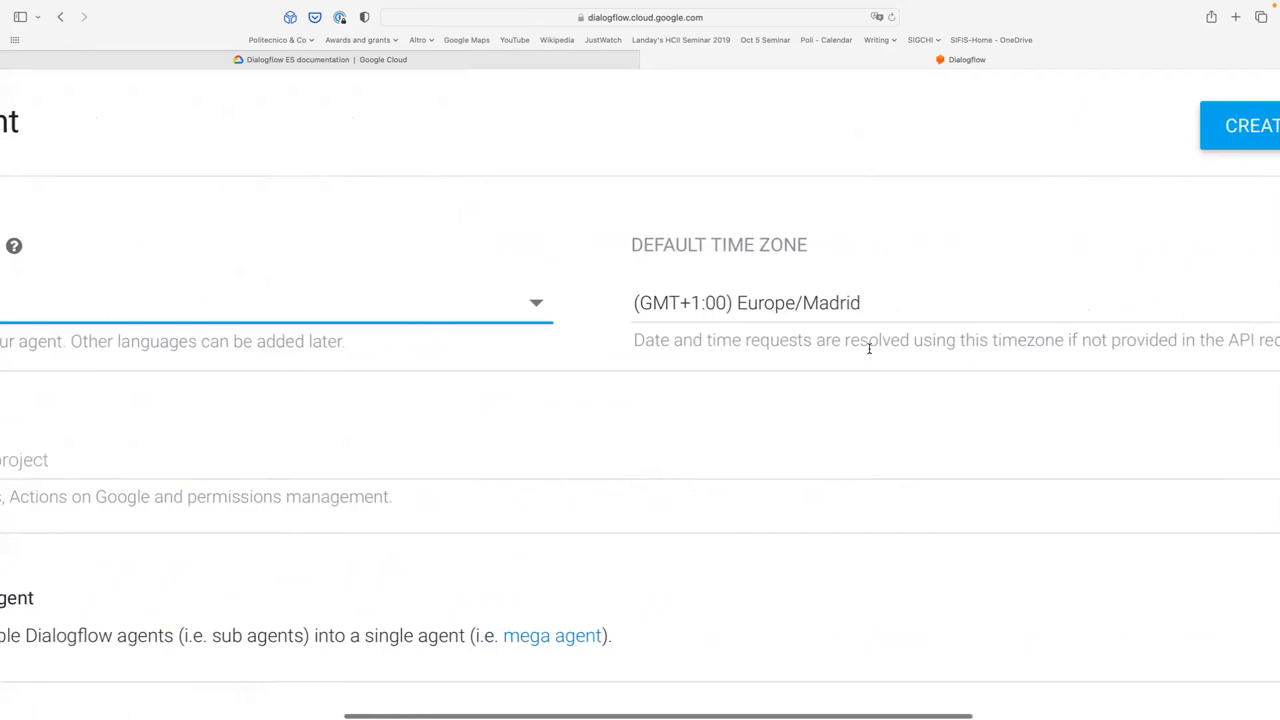
- Set the agent's Google project to "Create a new Google project"
{"action": "scroll", "coordinate": [869, 348], "scroll_direction": "down", "scroll_amount": 1}
{"action": "scroll", "coordinate": [869, 348], "scroll_direction": "down", "scroll_amount": 2}
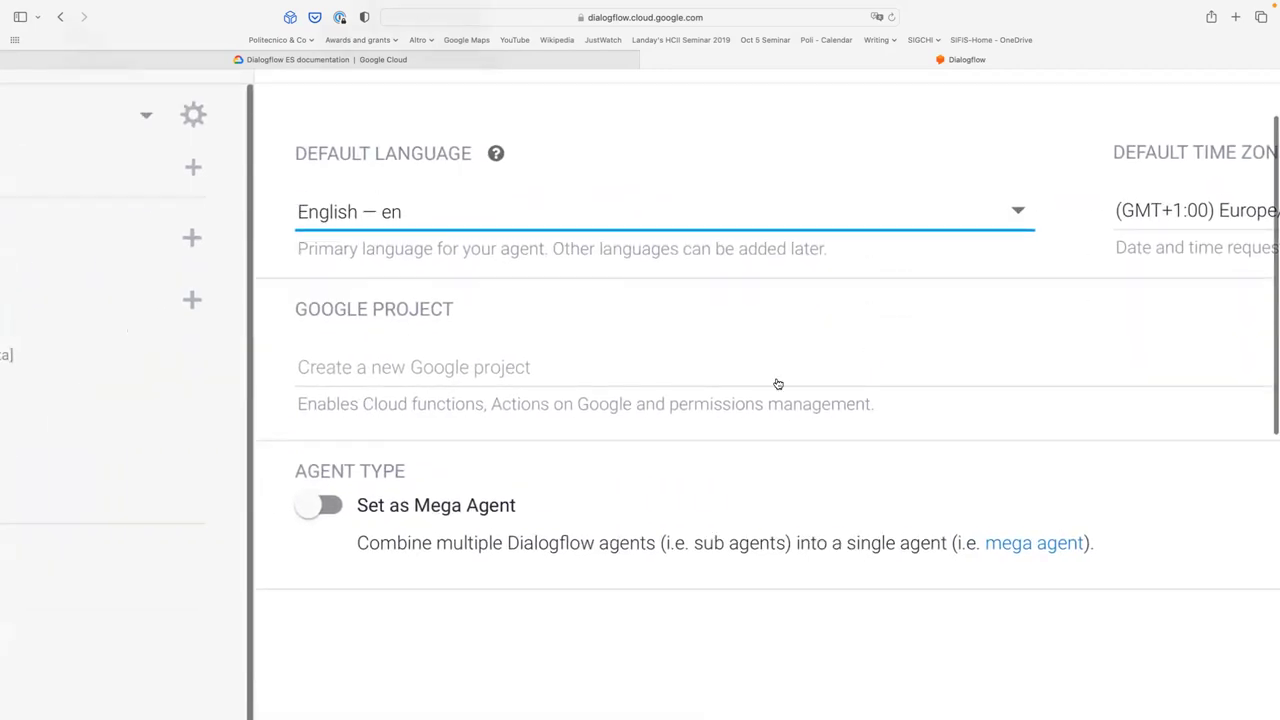
{"action": "left_click", "coordinate": [575, 372]}
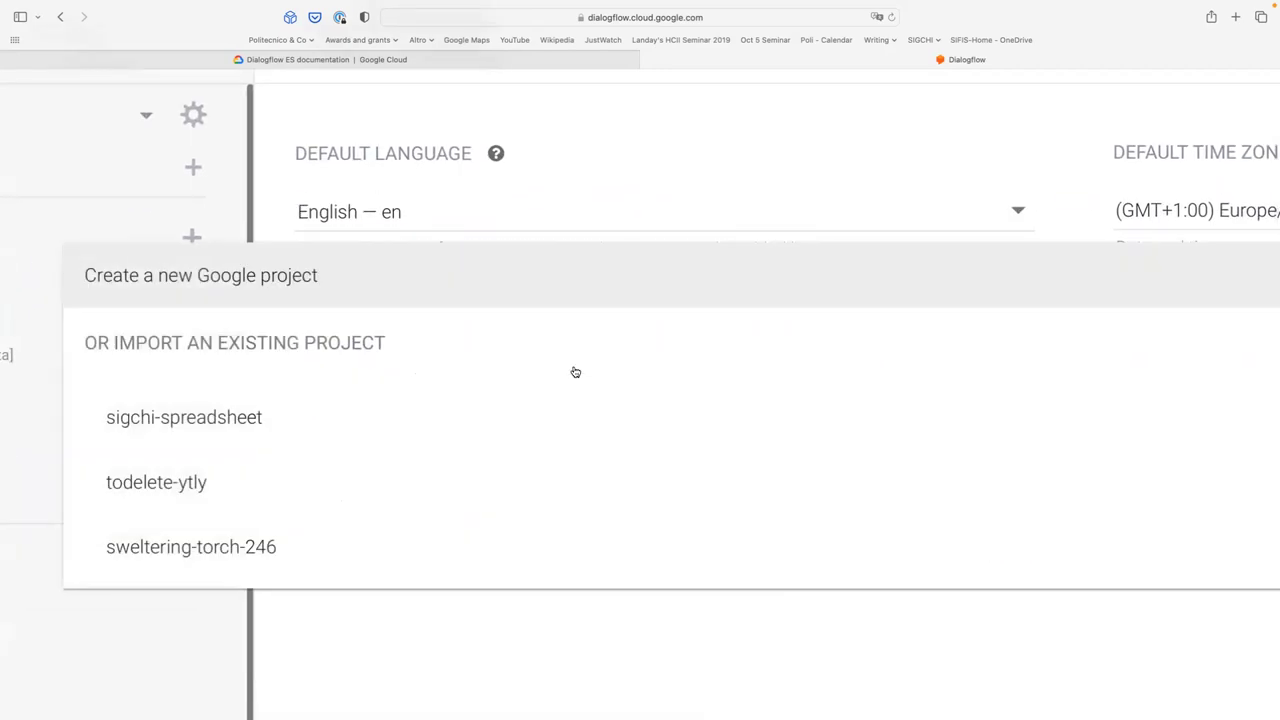
{"action": "left_click", "coordinate": [386, 286]}
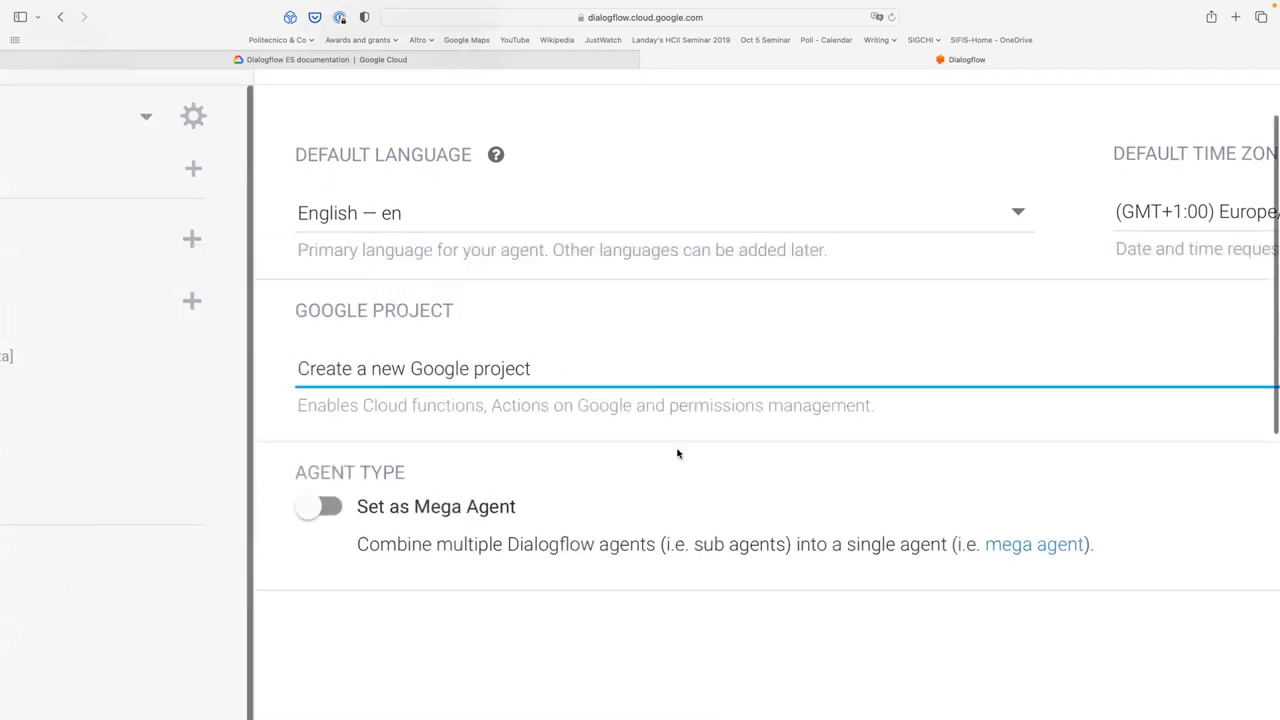
{"action": "scroll", "coordinate": [677, 440], "scroll_direction": "down", "scroll_amount": 2}
{"action": "scroll", "coordinate": [677, 434], "scroll_direction": "right", "scroll_amount": 10}
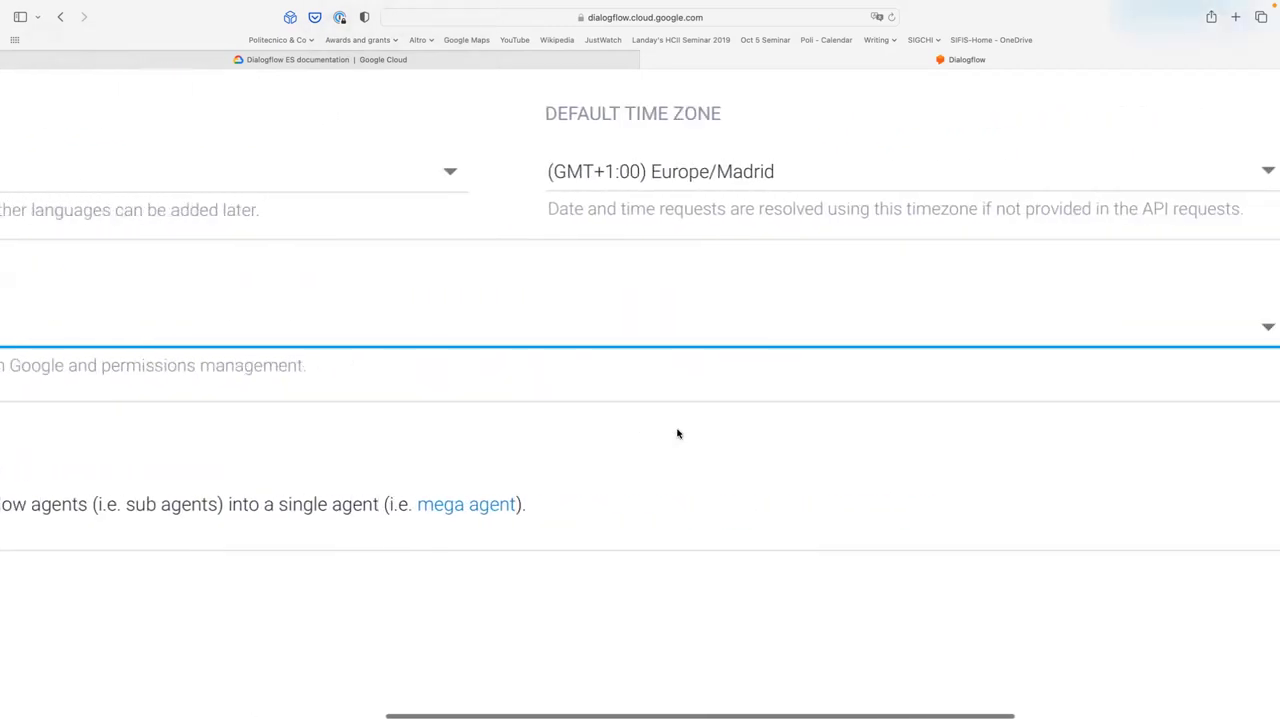
{"action": "scroll", "coordinate": [677, 434], "scroll_direction": "left", "scroll_amount": 8}
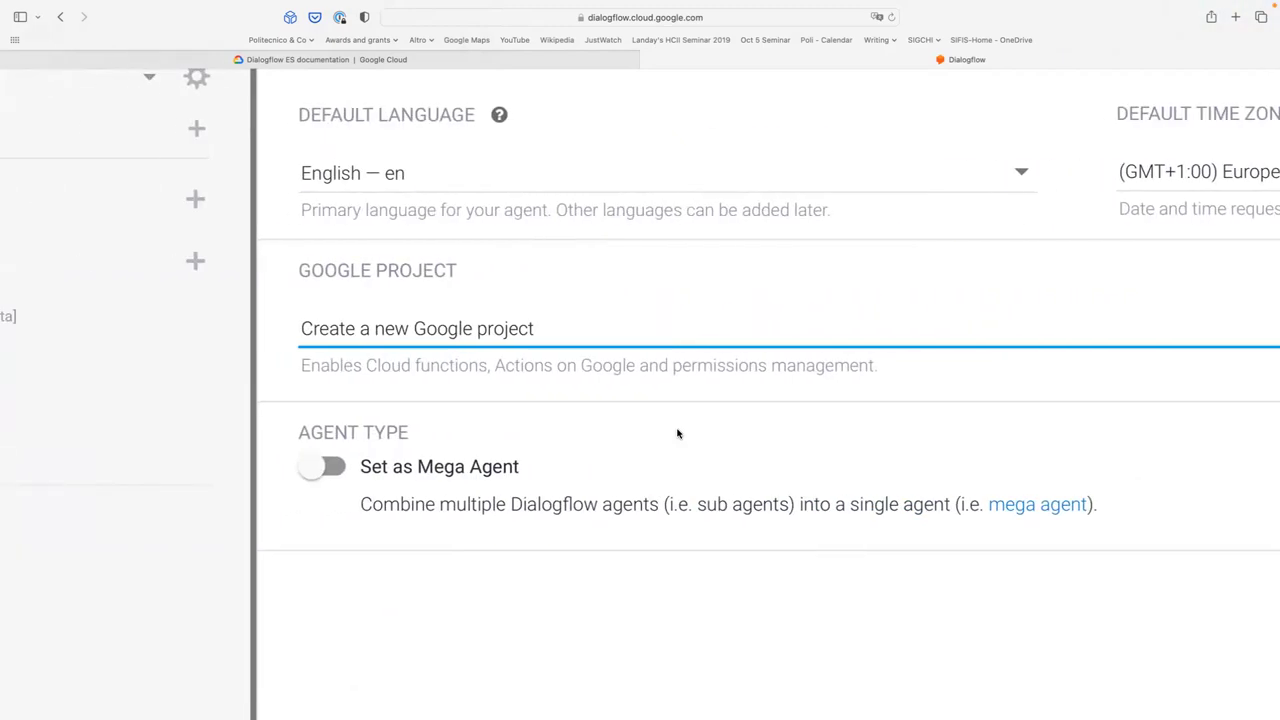
- Leave the Mega Agent option off and create the agent
{"action": "scroll", "coordinate": [677, 434], "scroll_direction": "down", "scroll_amount": 2}
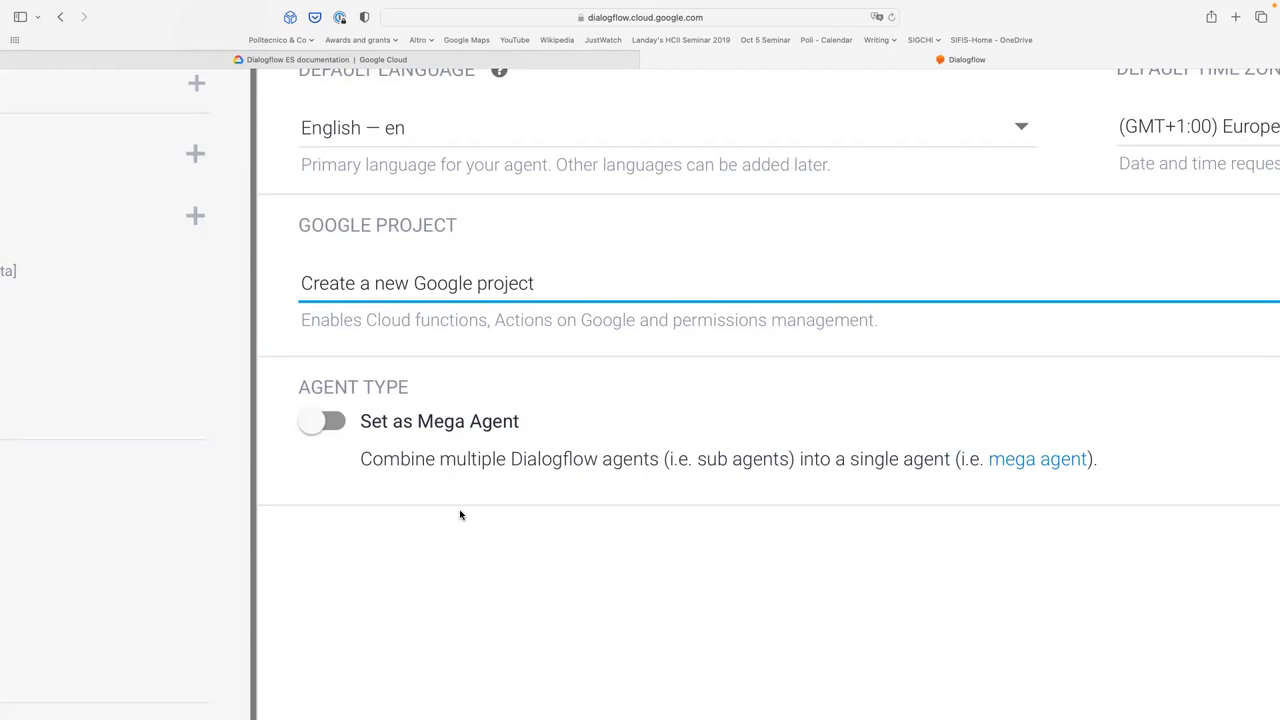
{"action": "scroll", "coordinate": [460, 515], "scroll_direction": "down", "scroll_amount": 5}
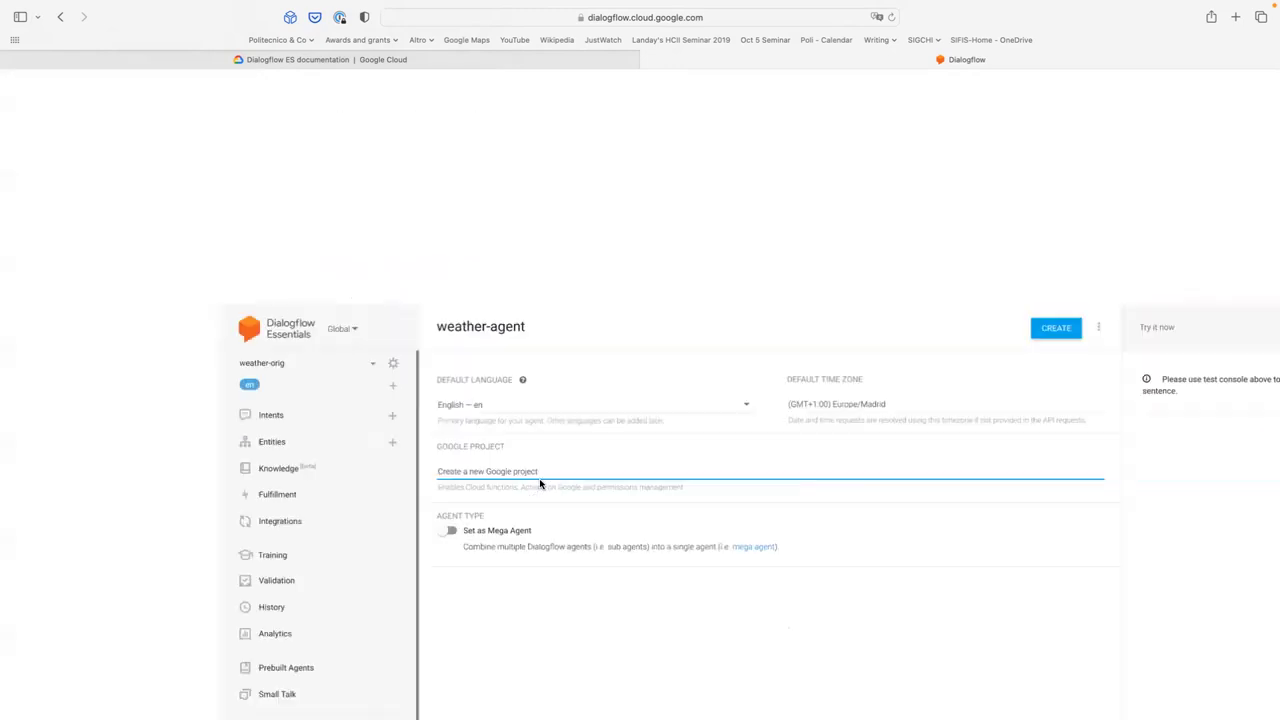
{"action": "left_click", "coordinate": [963, 97]}
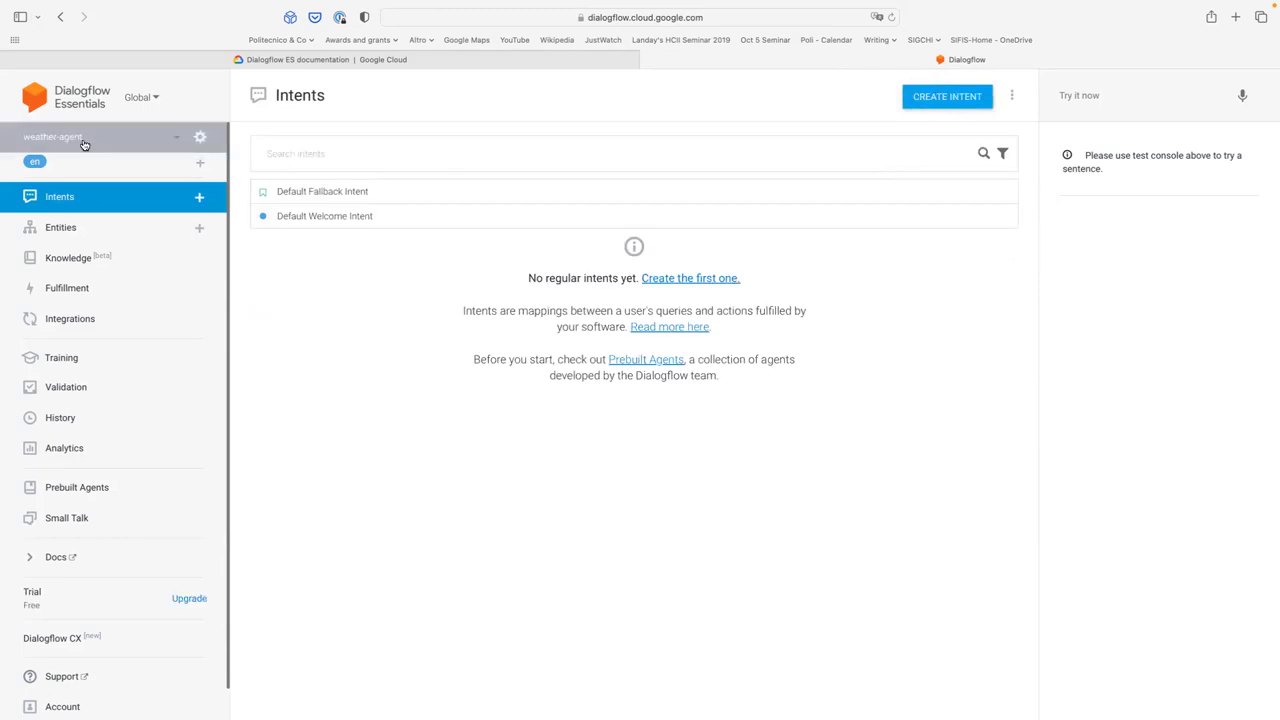
- Look over the intents that the new weather-agent contains by default
{"action": "scroll", "coordinate": [85, 145], "scroll_direction": "up", "scroll_amount": 5}
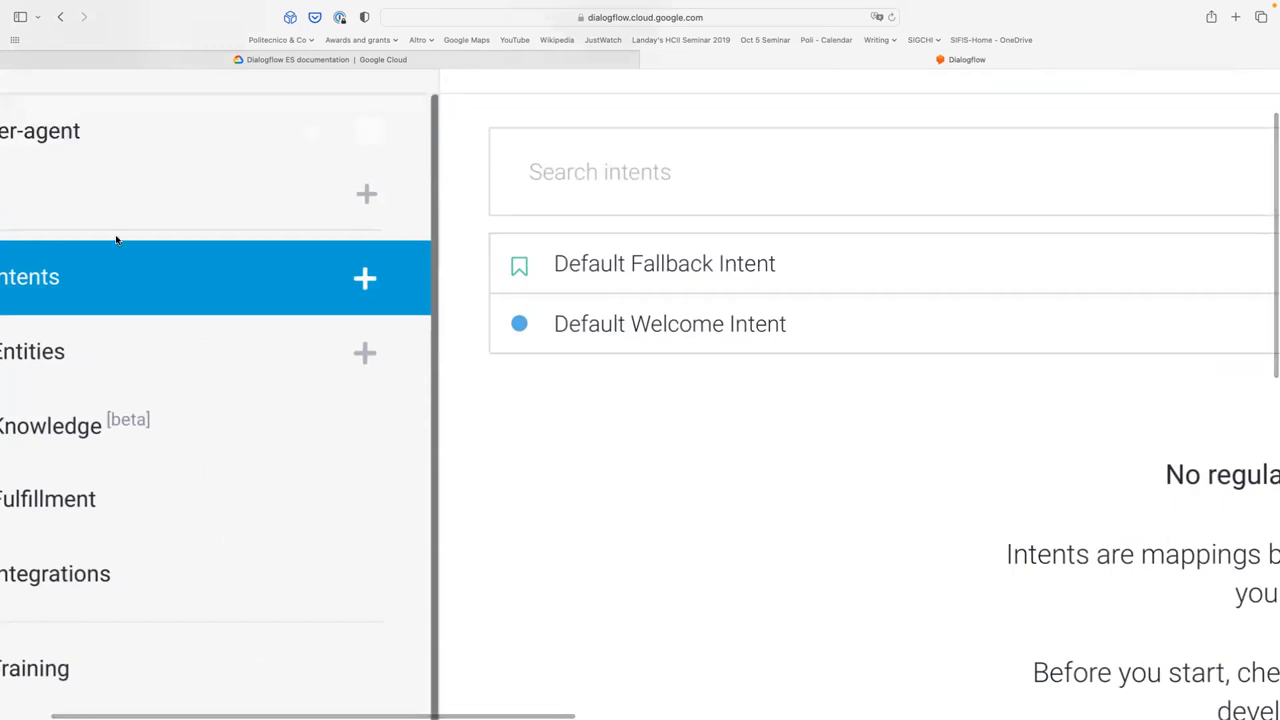
{"action": "scroll", "coordinate": [116, 240], "scroll_direction": "left", "scroll_amount": 5}
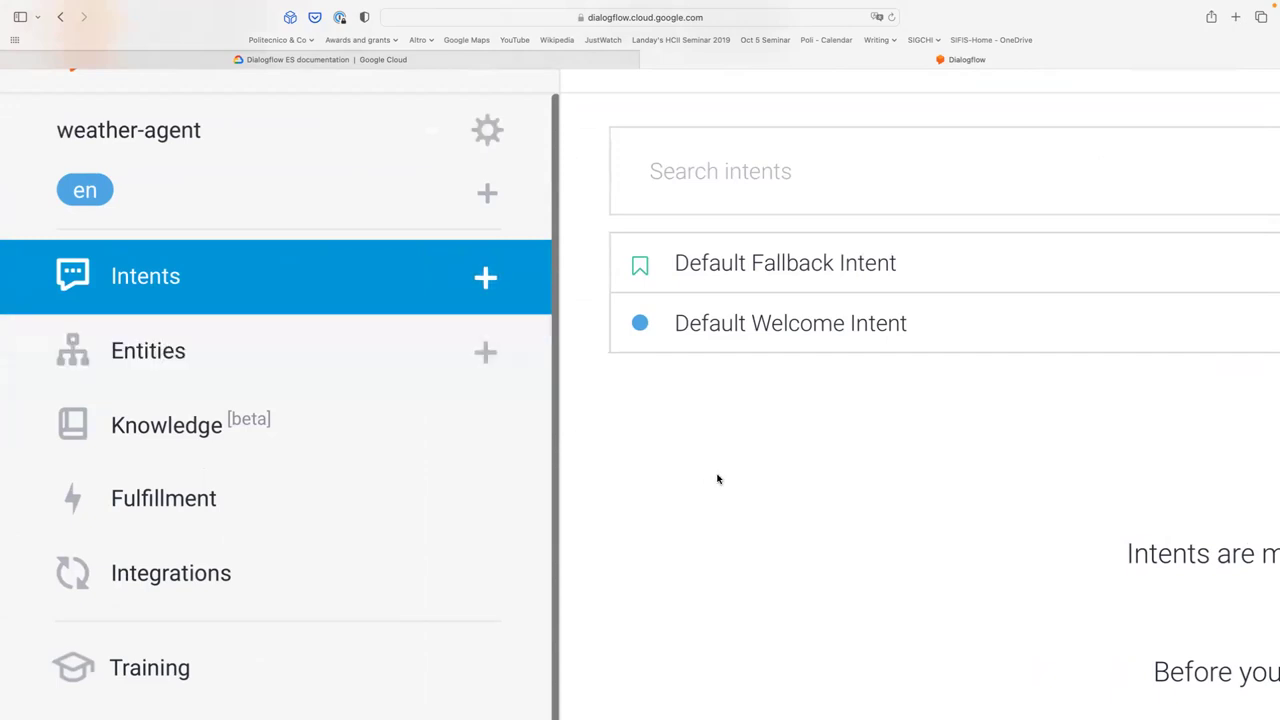
{"action": "scroll", "coordinate": [717, 479], "scroll_direction": "right", "scroll_amount": 5}
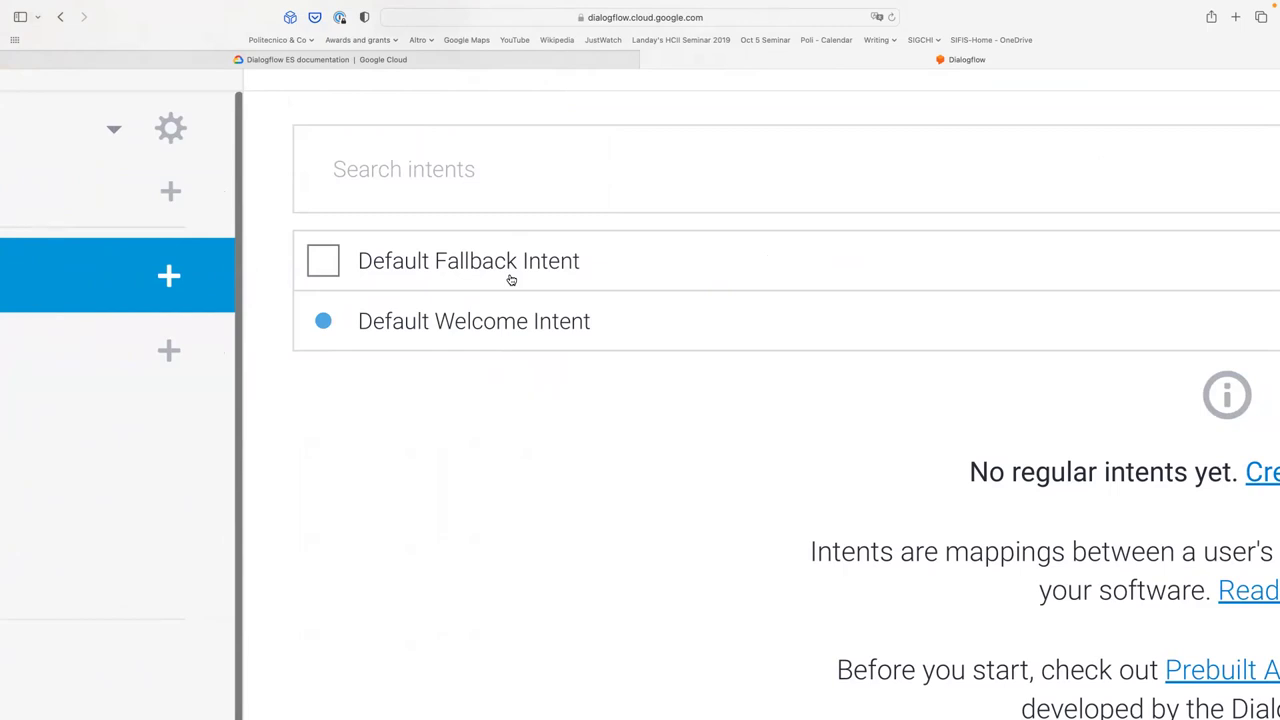
{"action": "scroll", "coordinate": [511, 280], "scroll_direction": "down", "scroll_amount": 5}
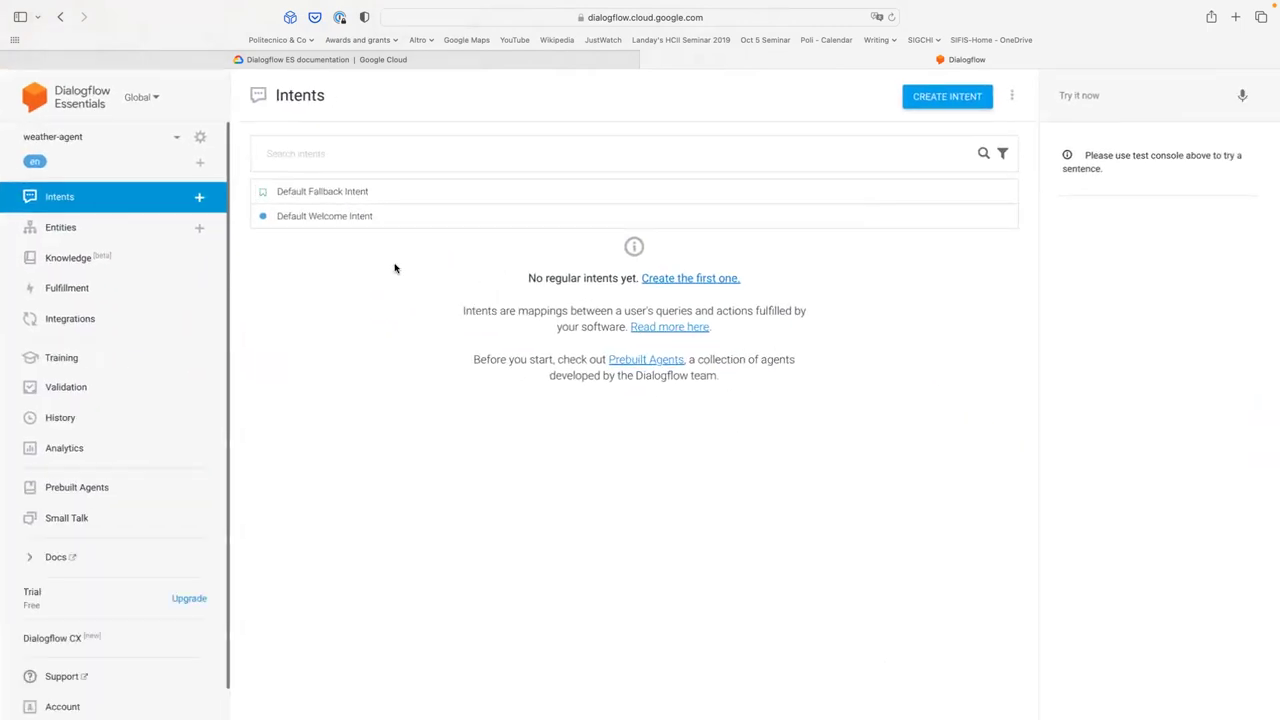
- Open the Default Welcome Intent, collapse its events, and examine its predefined training phrases
{"action": "left_click", "coordinate": [340, 218]}
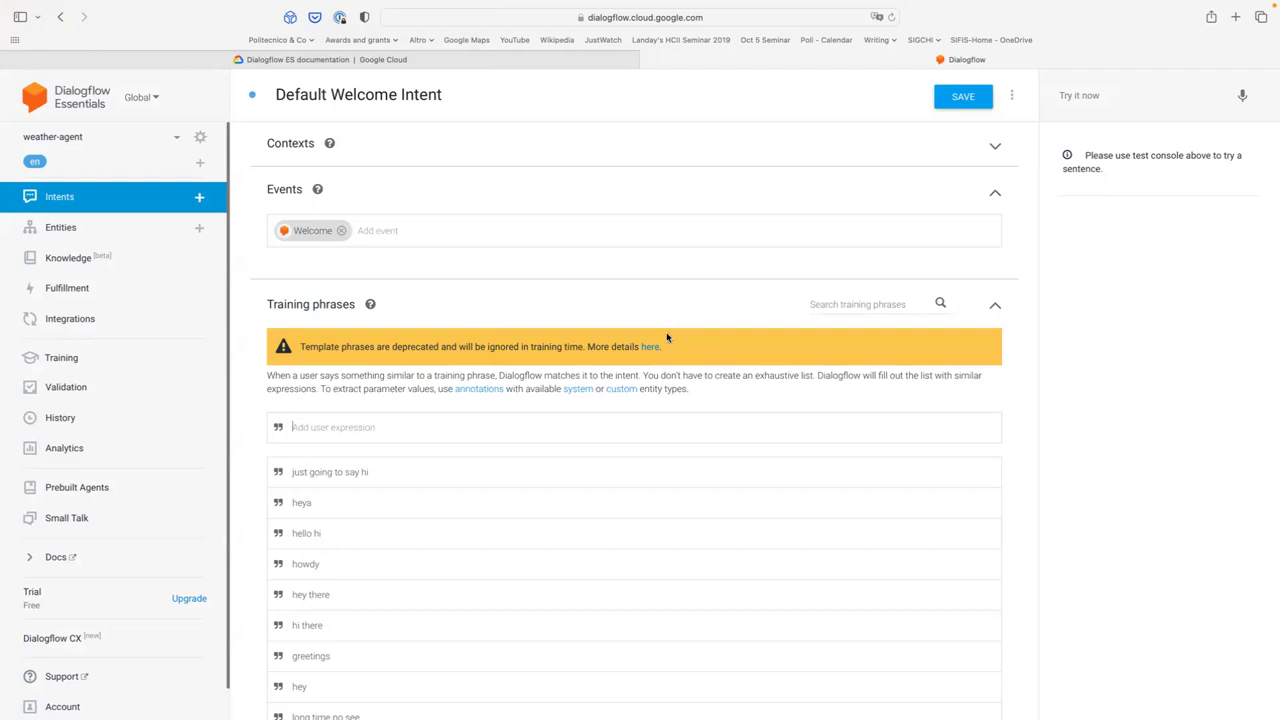
{"action": "left_click", "coordinate": [994, 195]}
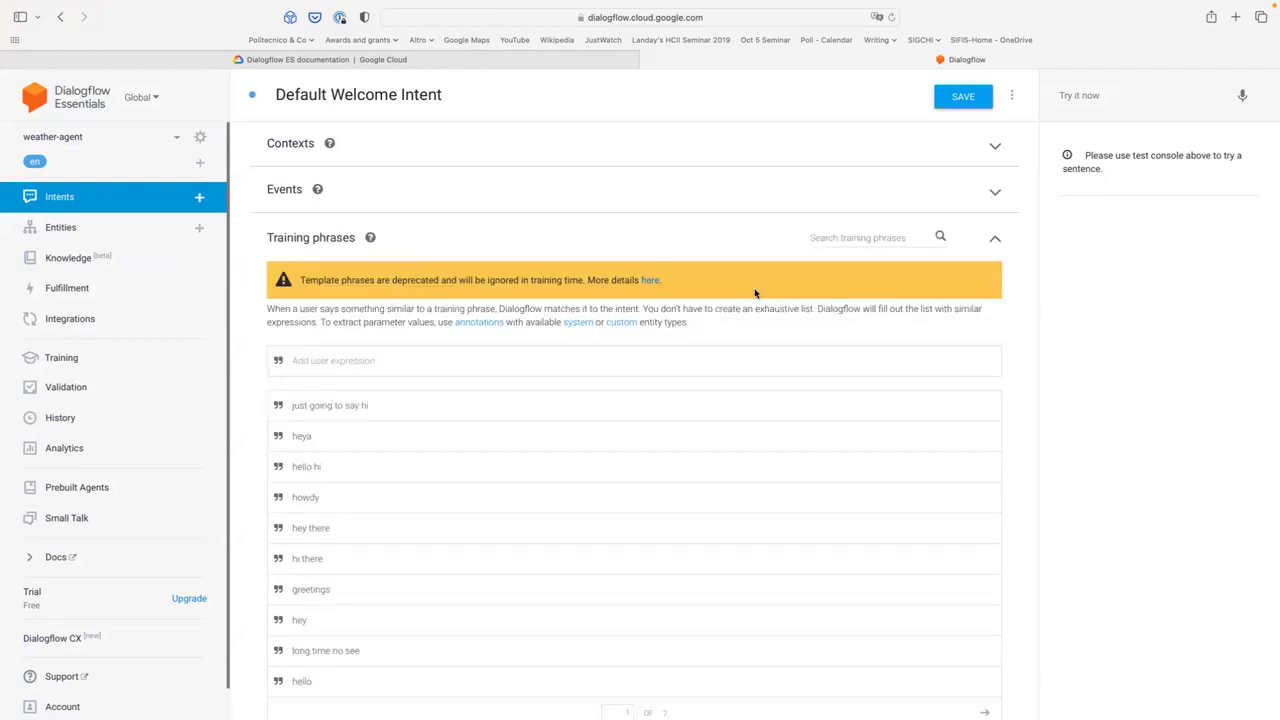
{"action": "scroll", "coordinate": [755, 293], "scroll_direction": "down", "scroll_amount": 1}
{"action": "scroll", "coordinate": [755, 293], "scroll_direction": "up", "scroll_amount": 5}
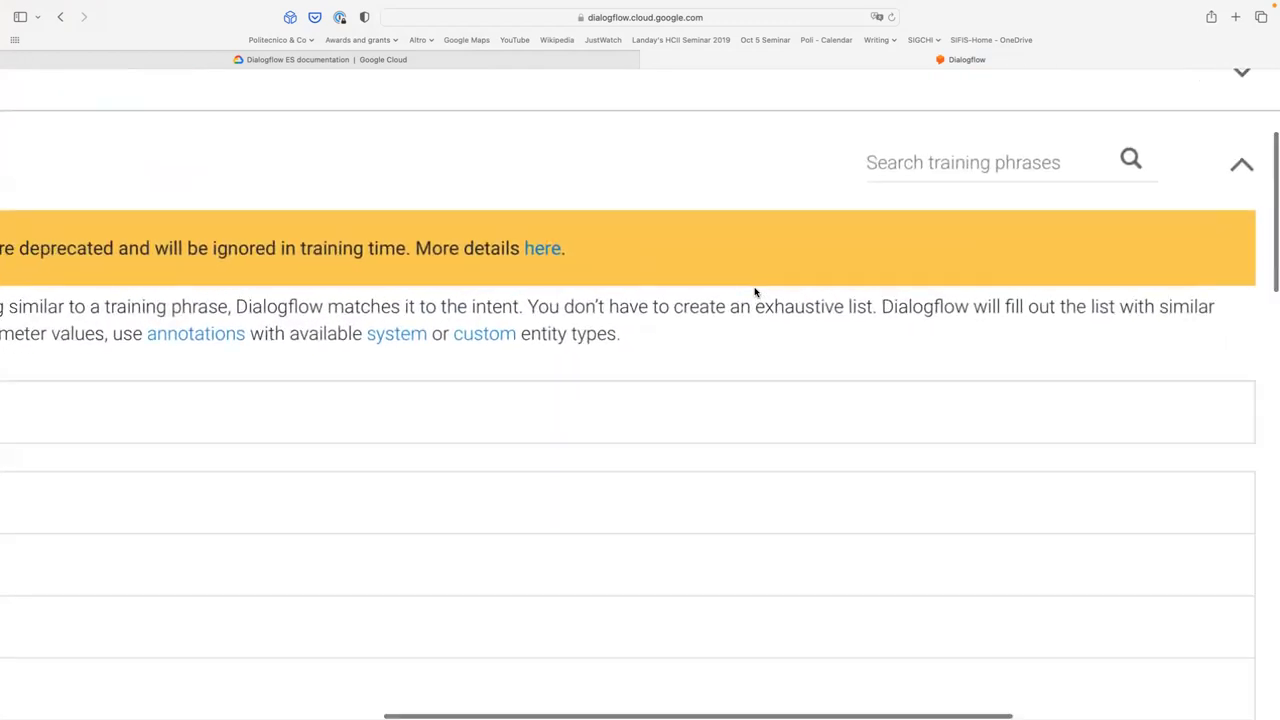
{"action": "scroll", "coordinate": [755, 291], "scroll_direction": "up", "scroll_amount": 5}
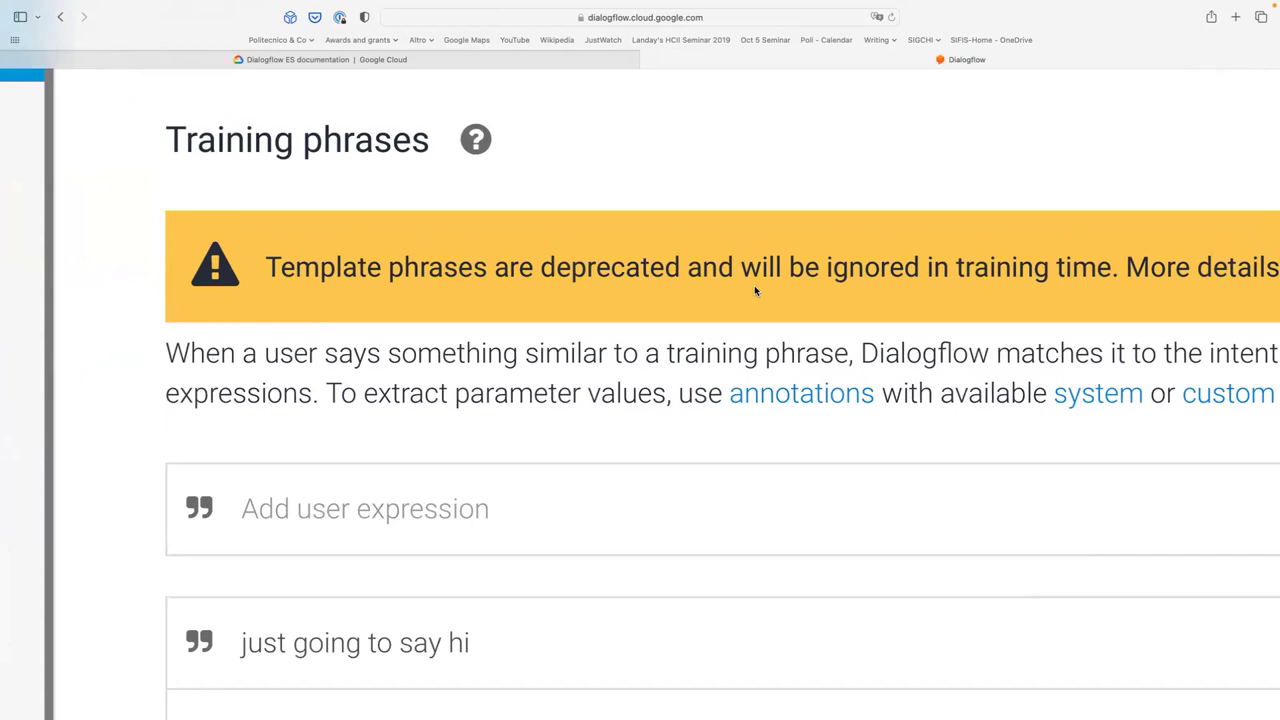
{"action": "scroll", "coordinate": [754, 285], "scroll_direction": "down", "scroll_amount": 5}
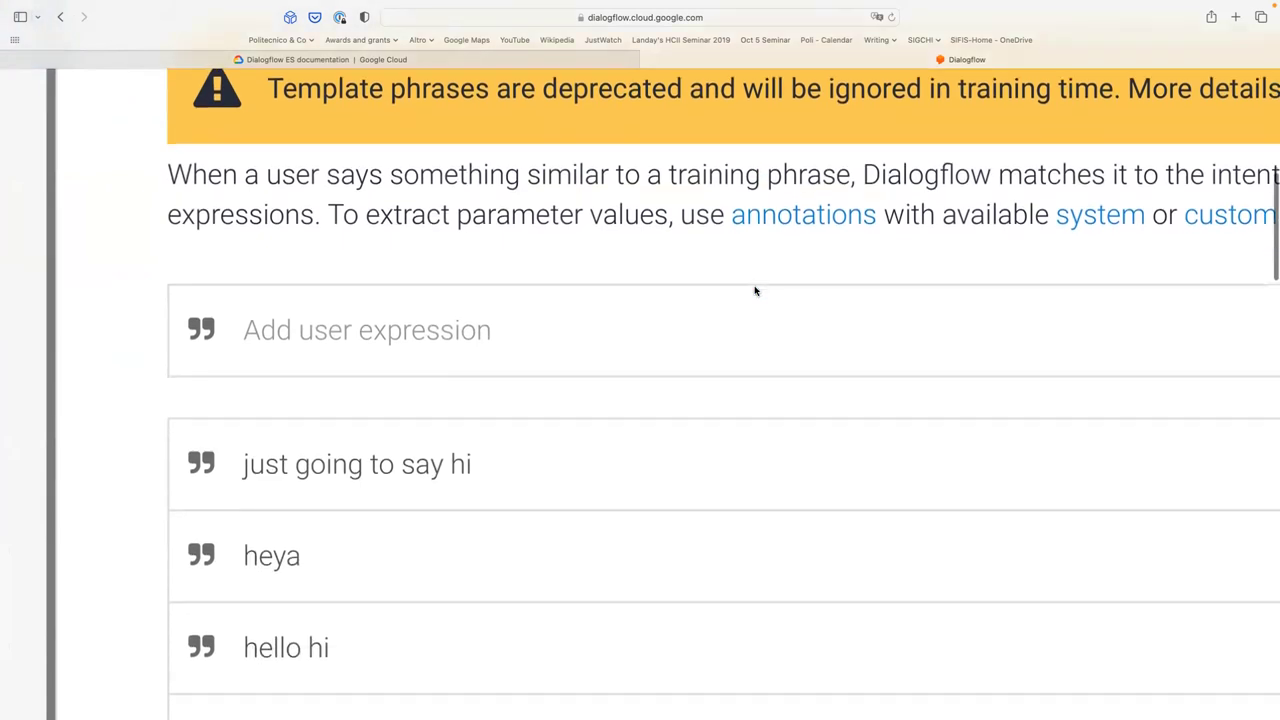
{"action": "scroll", "coordinate": [735, 323], "scroll_direction": "down", "scroll_amount": 10}
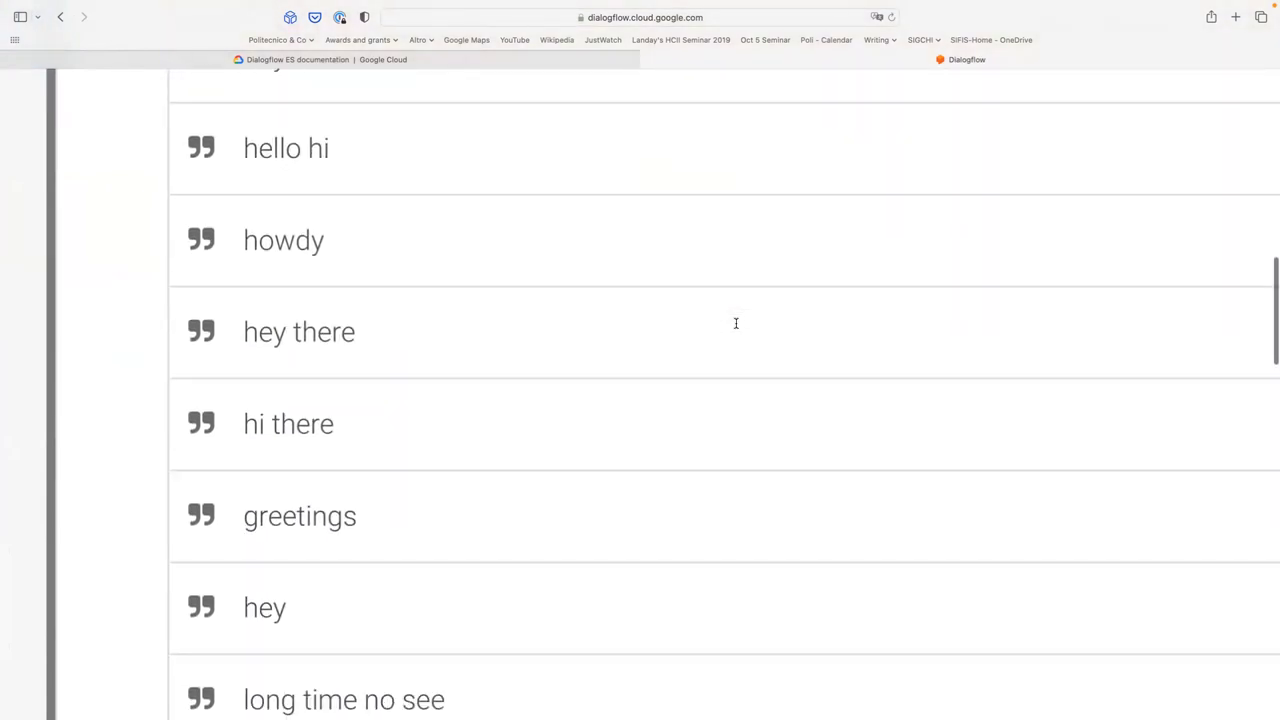
{"action": "scroll", "coordinate": [735, 323], "scroll_direction": "down", "scroll_amount": 3}
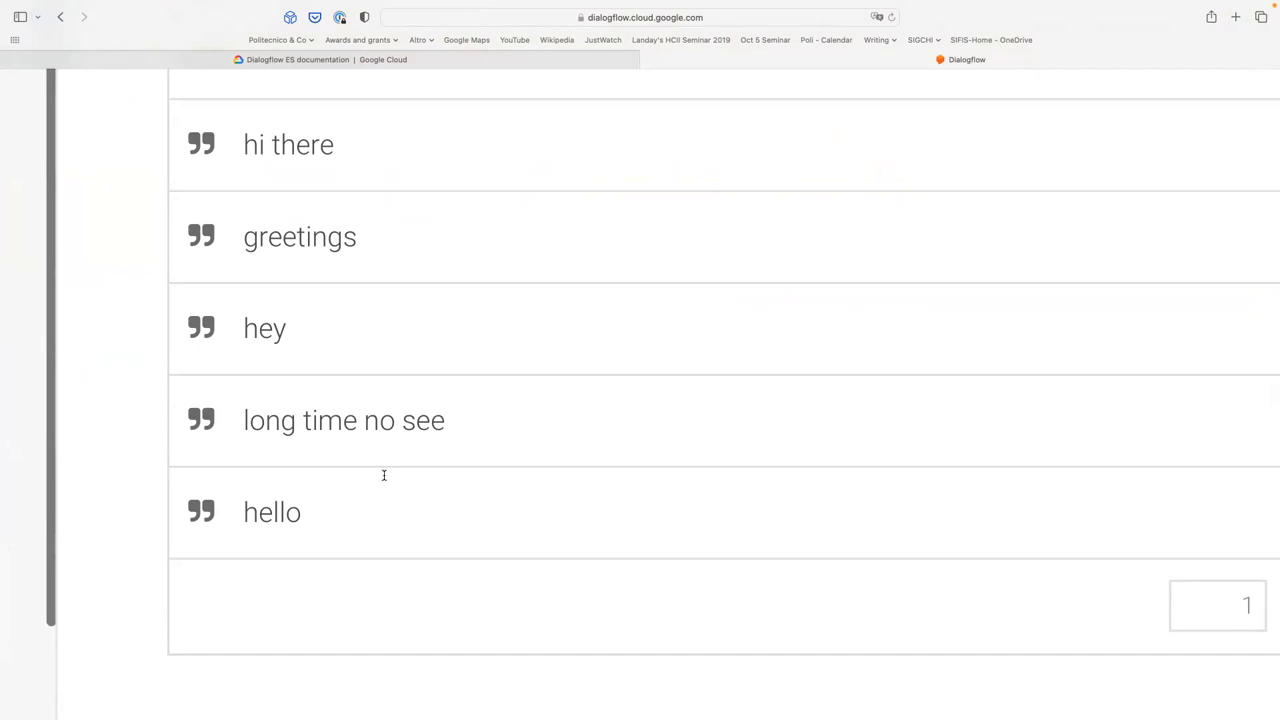
- Review the Default Welcome Intent's action and parameters, and its predefined text responses
{"action": "scroll", "coordinate": [383, 475], "scroll_direction": "down", "scroll_amount": 10}
{"action": "scroll", "coordinate": [383, 475], "scroll_direction": "down", "scroll_amount": 2}
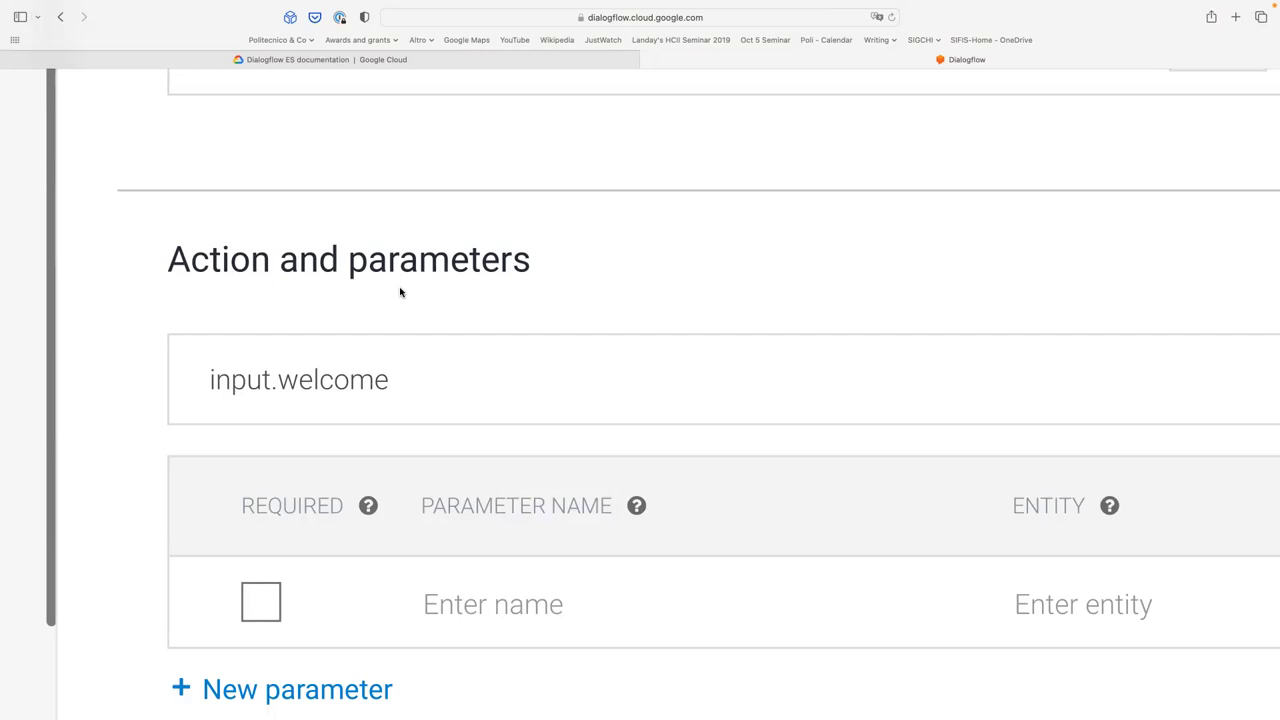
{"action": "scroll", "coordinate": [400, 292], "scroll_direction": "down", "scroll_amount": 10}
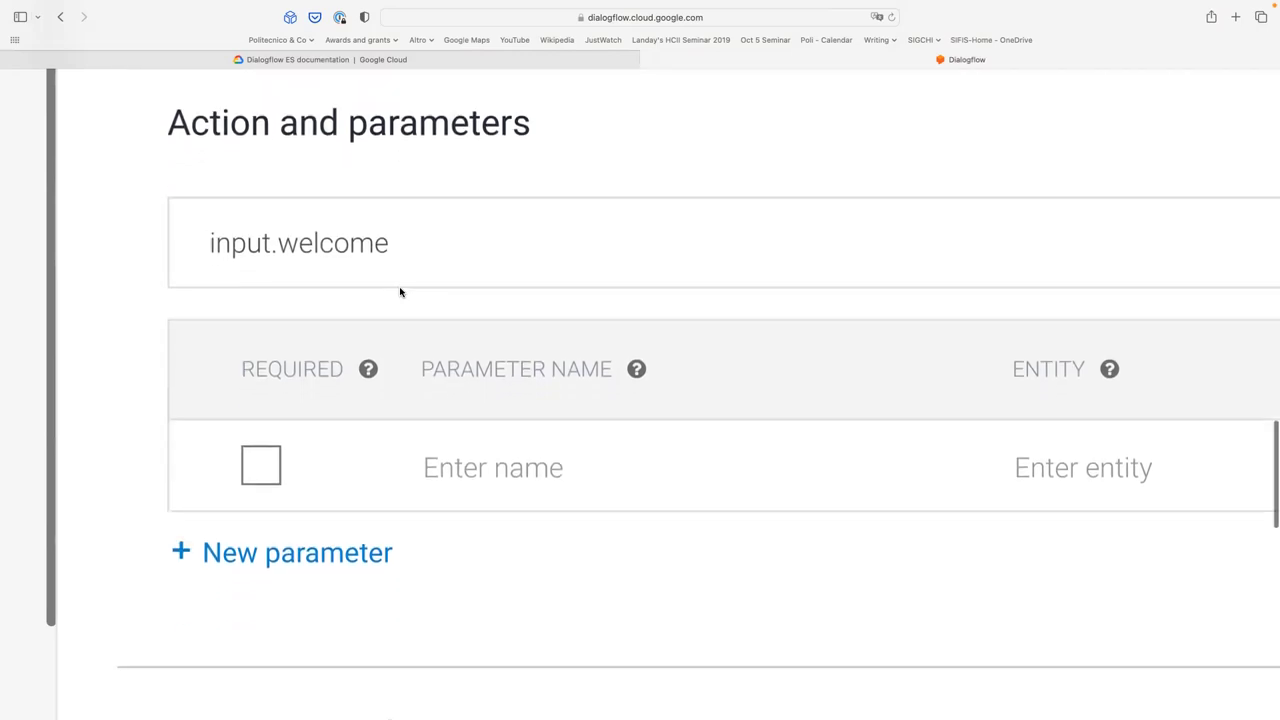
{"action": "scroll", "coordinate": [400, 292], "scroll_direction": "down", "scroll_amount": 2}
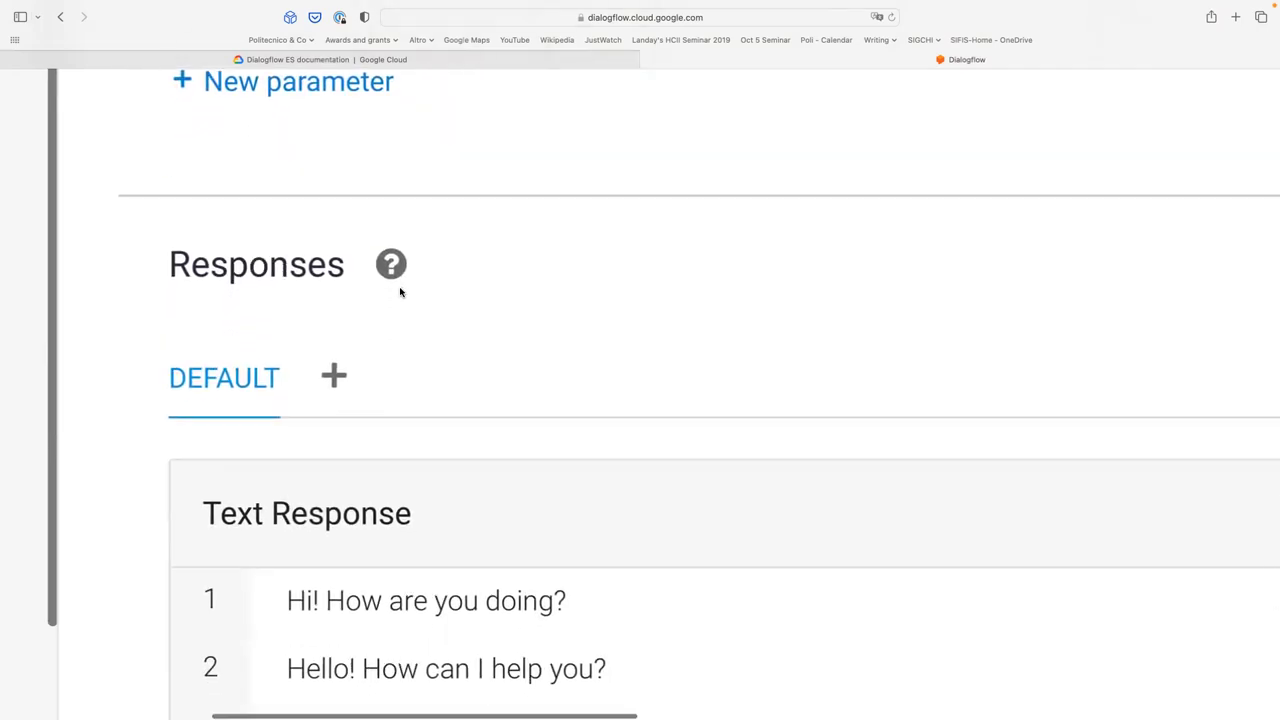
{"action": "scroll", "coordinate": [400, 292], "scroll_direction": "down", "scroll_amount": 3}
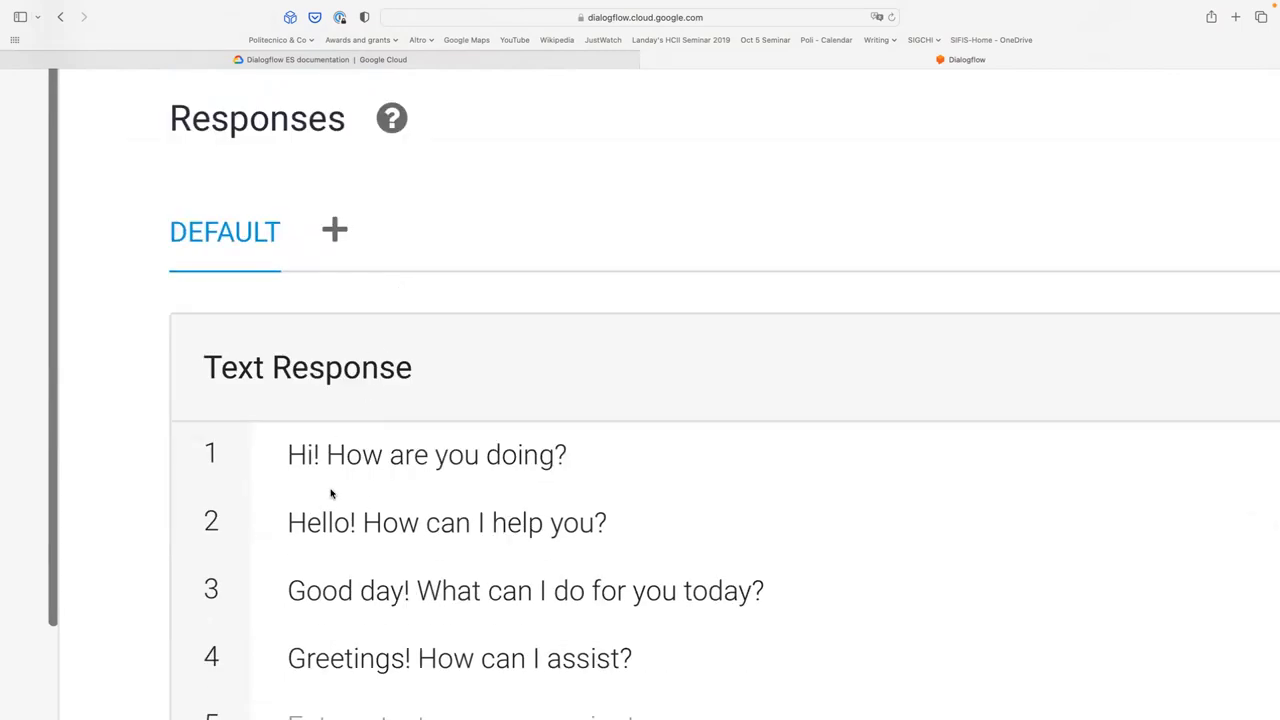
{"action": "scroll", "coordinate": [331, 493], "scroll_direction": "down", "scroll_amount": 2}
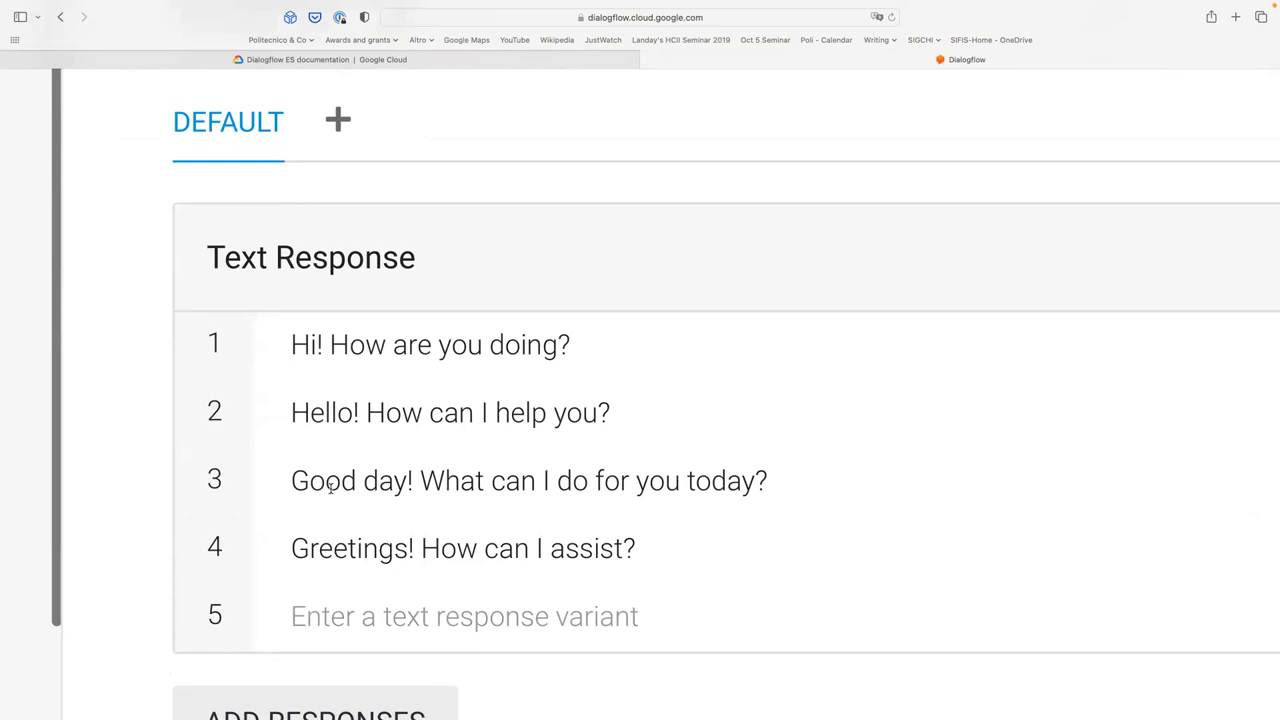
{"action": "scroll", "coordinate": [330, 487], "scroll_direction": "down", "scroll_amount": 5}
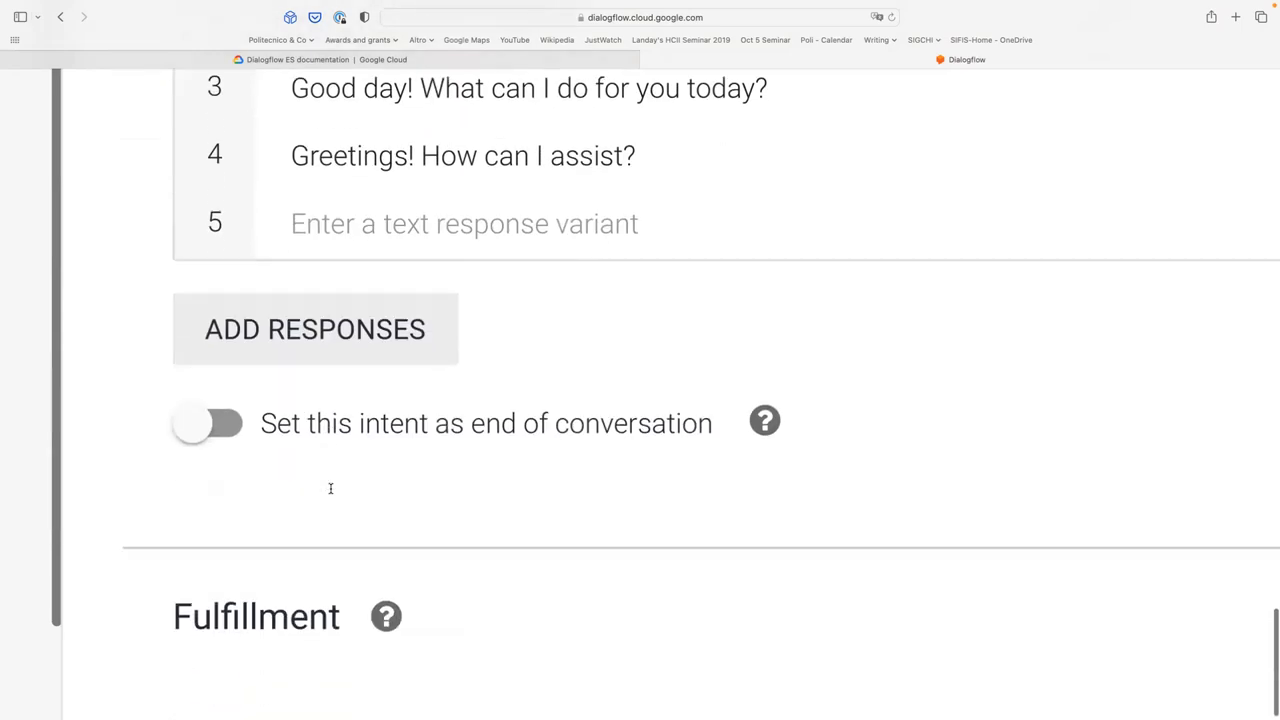
- Expand the events of the Default Welcome Intent and examine its Welcome event
{"action": "scroll", "coordinate": [331, 493], "scroll_direction": "up", "scroll_amount": 12}
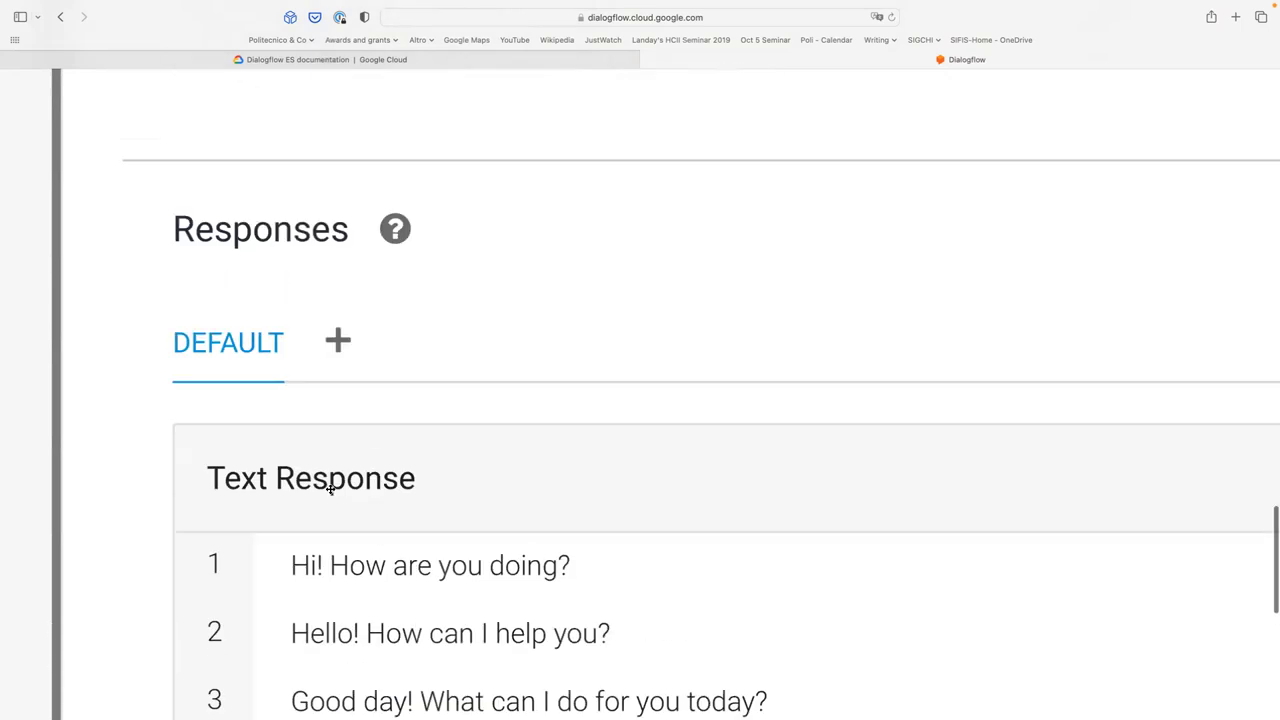
{"action": "scroll", "coordinate": [331, 493], "scroll_direction": "up", "scroll_amount": 12}
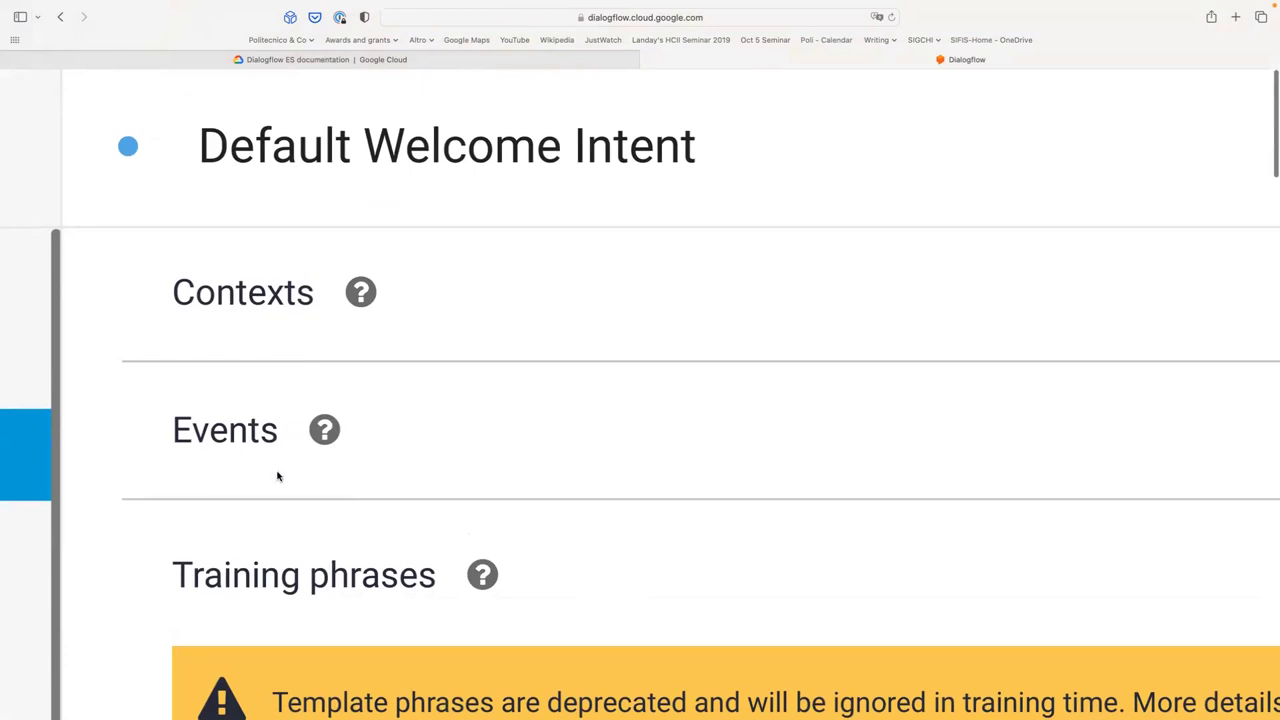
{"action": "scroll", "coordinate": [499, 445], "scroll_direction": "right", "scroll_amount": 10}
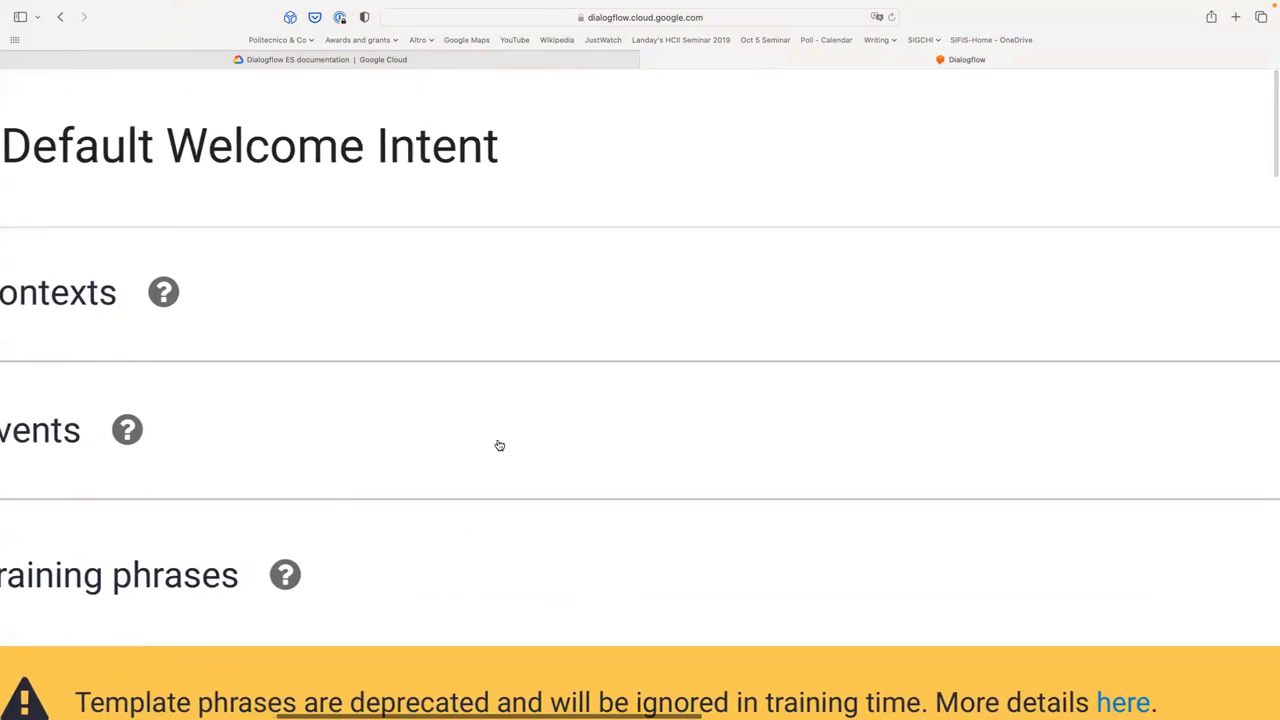
{"action": "scroll", "coordinate": [1067, 460], "scroll_direction": "right", "scroll_amount": 3}
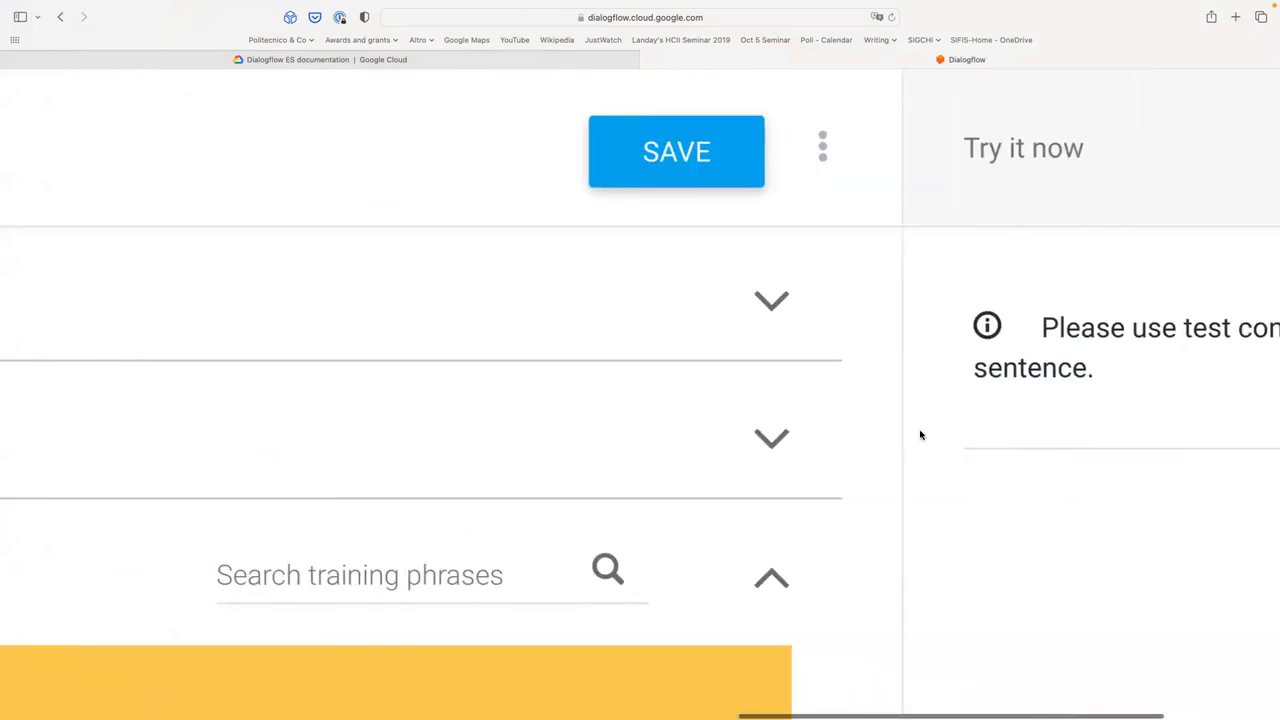
{"action": "left_click", "coordinate": [771, 437]}
{"action": "scroll", "coordinate": [571, 447], "scroll_direction": "left", "scroll_amount": 6}
{"action": "scroll", "coordinate": [571, 447], "scroll_direction": "left", "scroll_amount": 10}
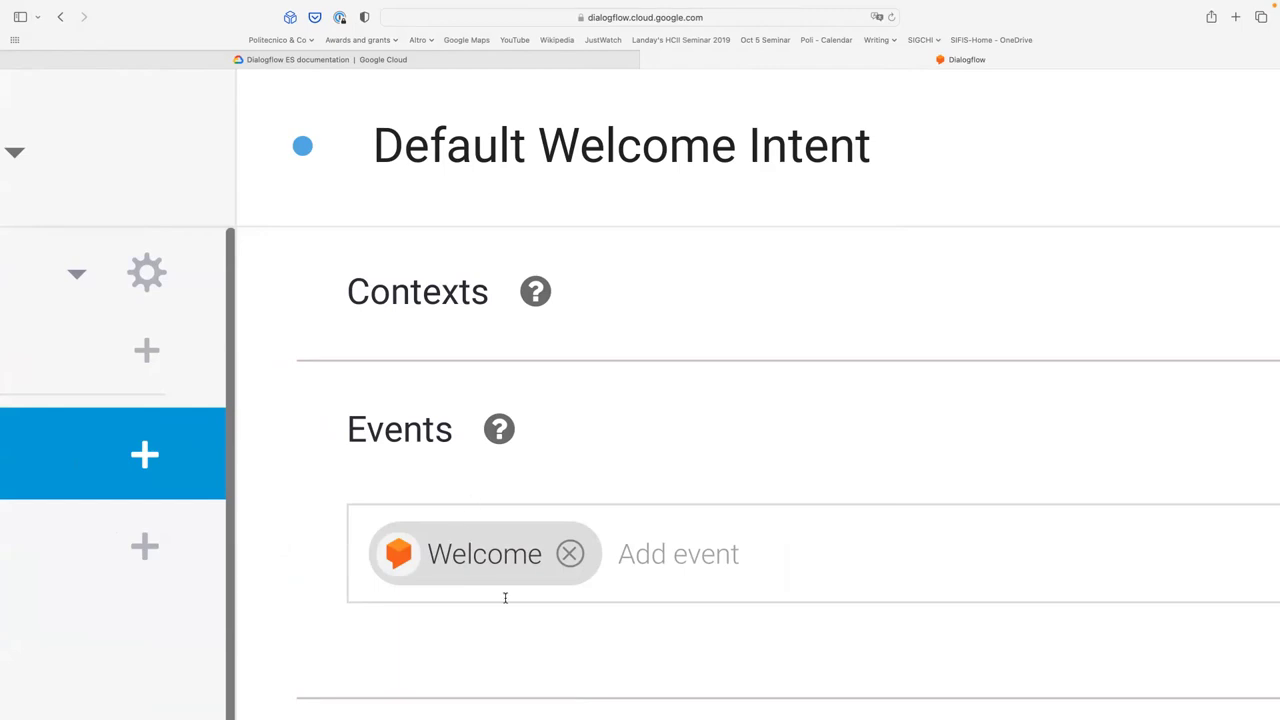
{"action": "scroll", "coordinate": [410, 594], "scroll_direction": "down", "scroll_amount": 1}
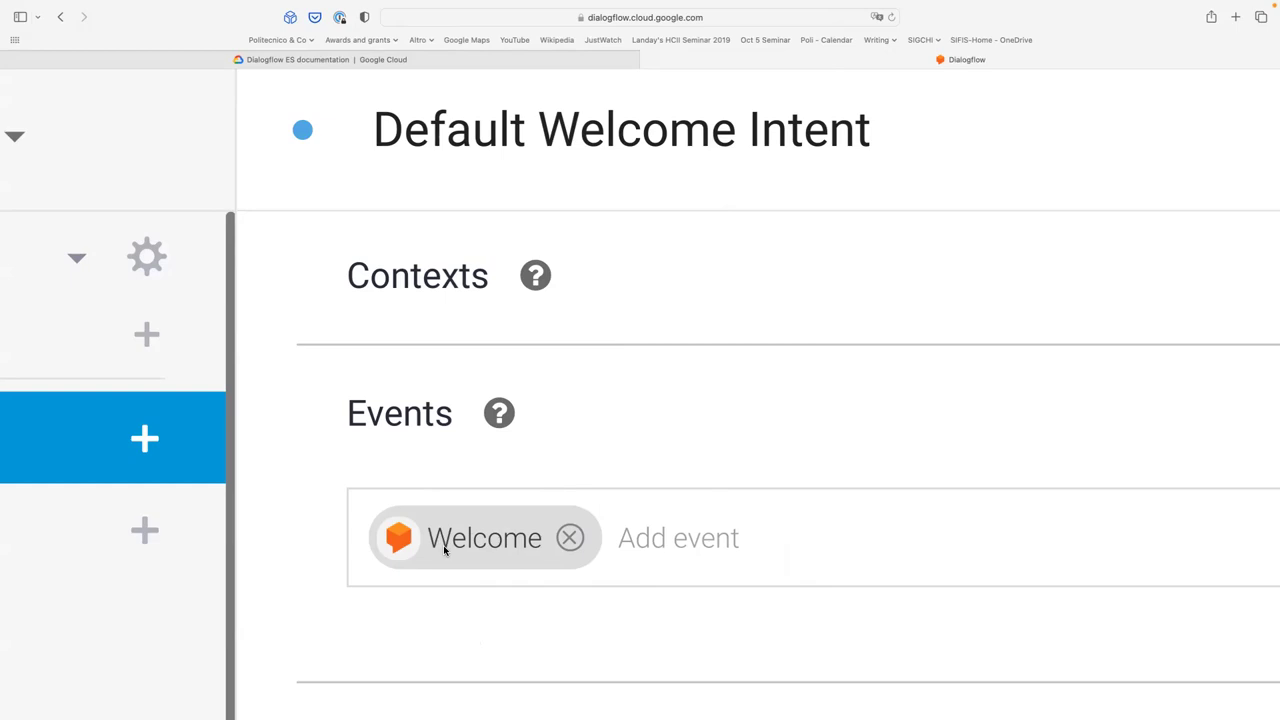
- Collapse the events, inspect the intent's input and output context fields, and collapse the contexts again
{"action": "left_click", "coordinate": [400, 418]}
{"action": "left_click", "coordinate": [437, 287]}
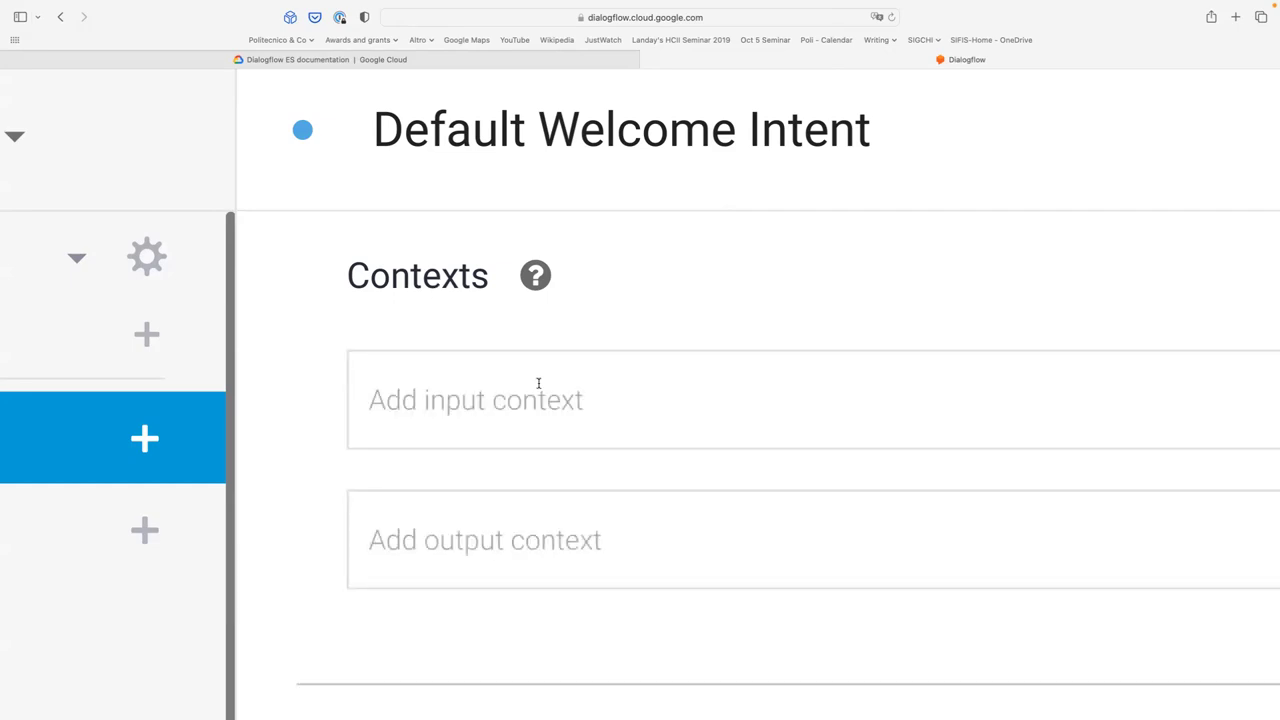
{"action": "scroll", "coordinate": [537, 366], "scroll_direction": "down", "scroll_amount": 1}
{"action": "scroll", "coordinate": [566, 571], "scroll_direction": "down", "scroll_amount": 1}
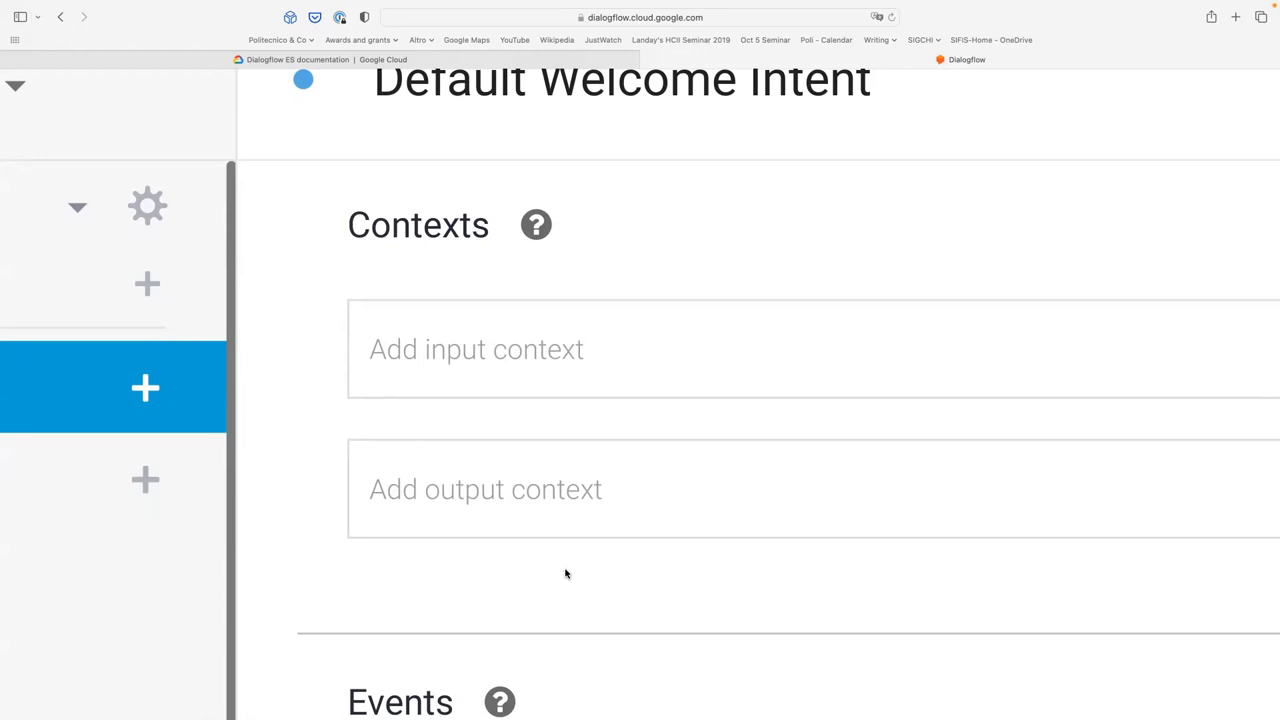
{"action": "left_click", "coordinate": [528, 493]}
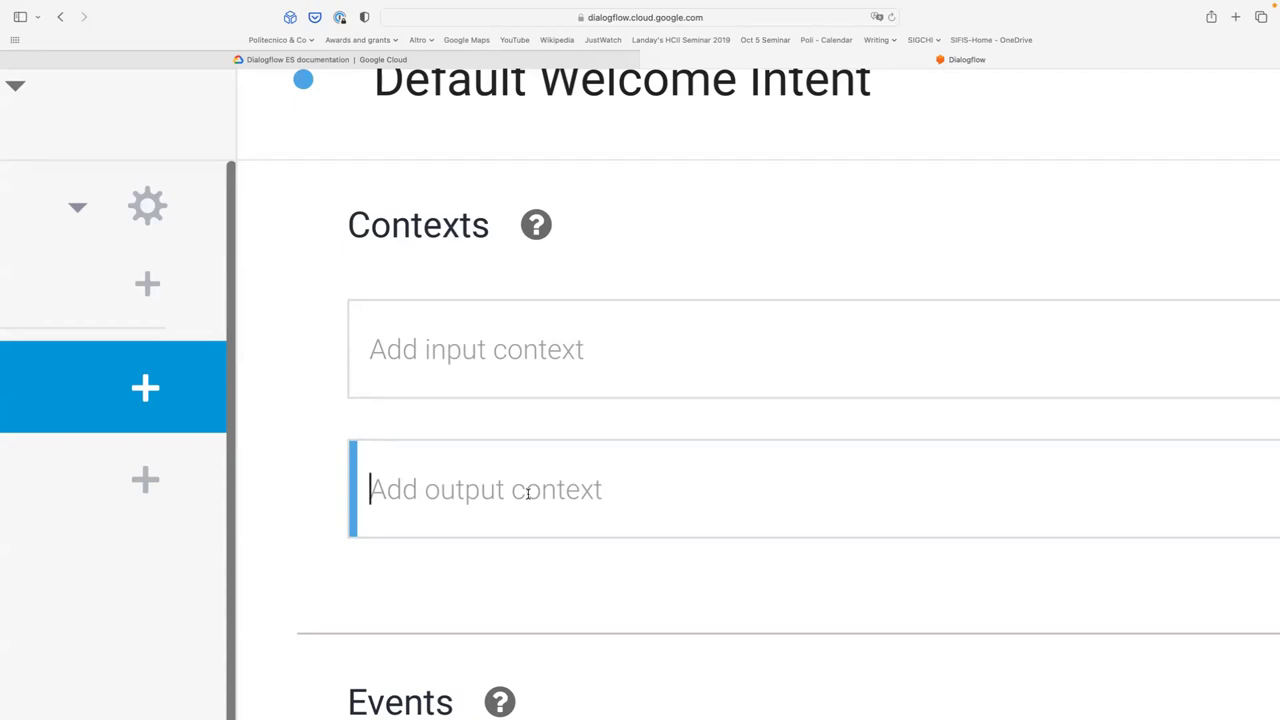
{"action": "left_click", "coordinate": [476, 348]}
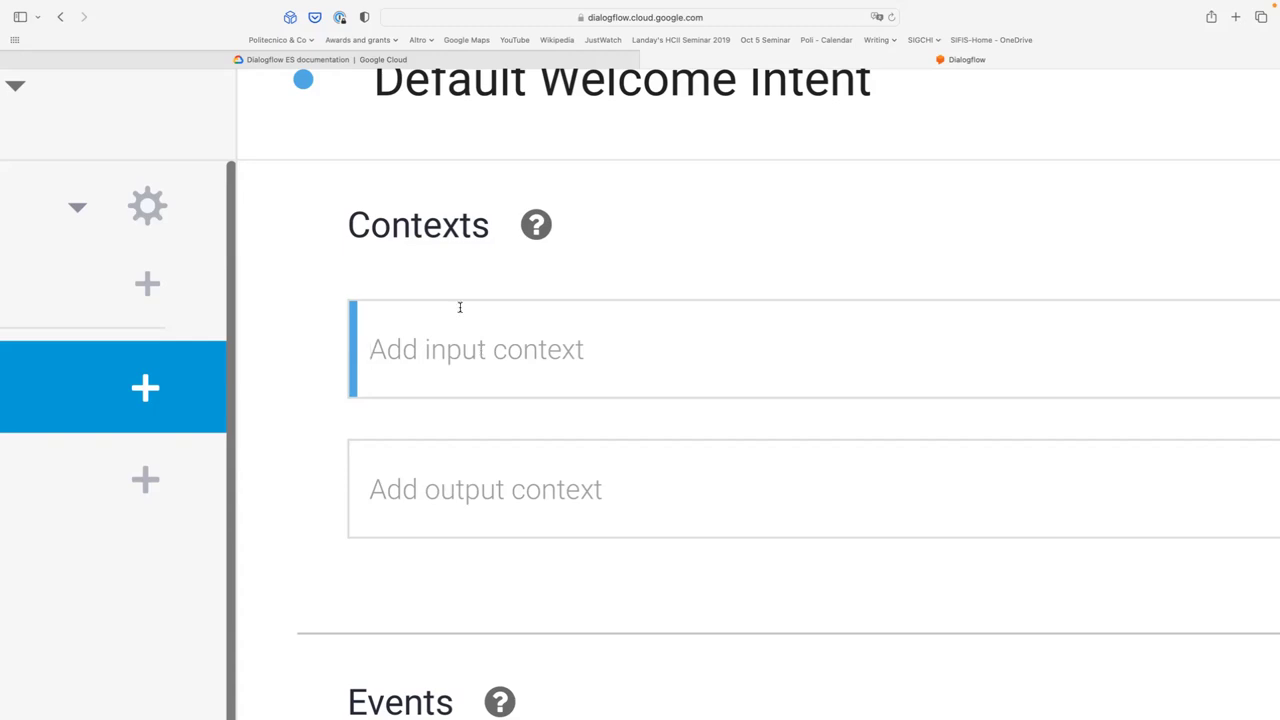
{"action": "left_click", "coordinate": [456, 260]}
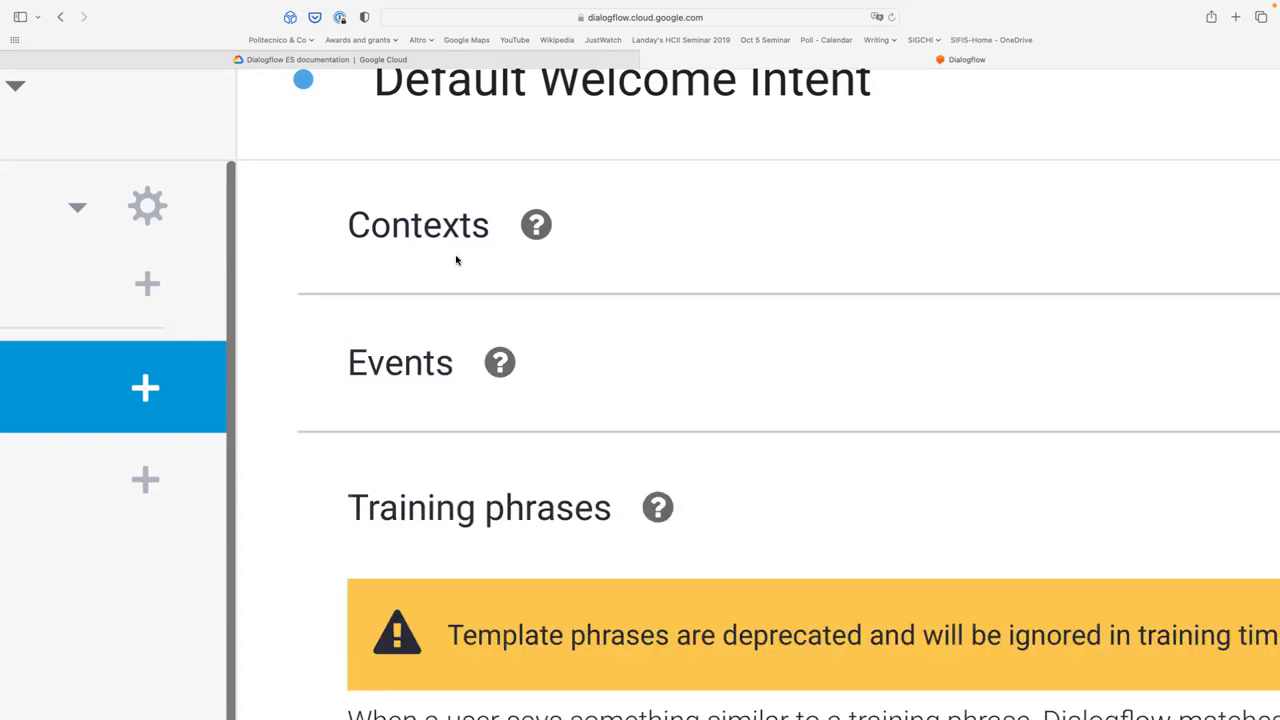
- Return to the weather-agent's intents list and reveal the follow-up intent option of the Default Welcome Intent
{"action": "left_click", "coordinate": [100, 196]}
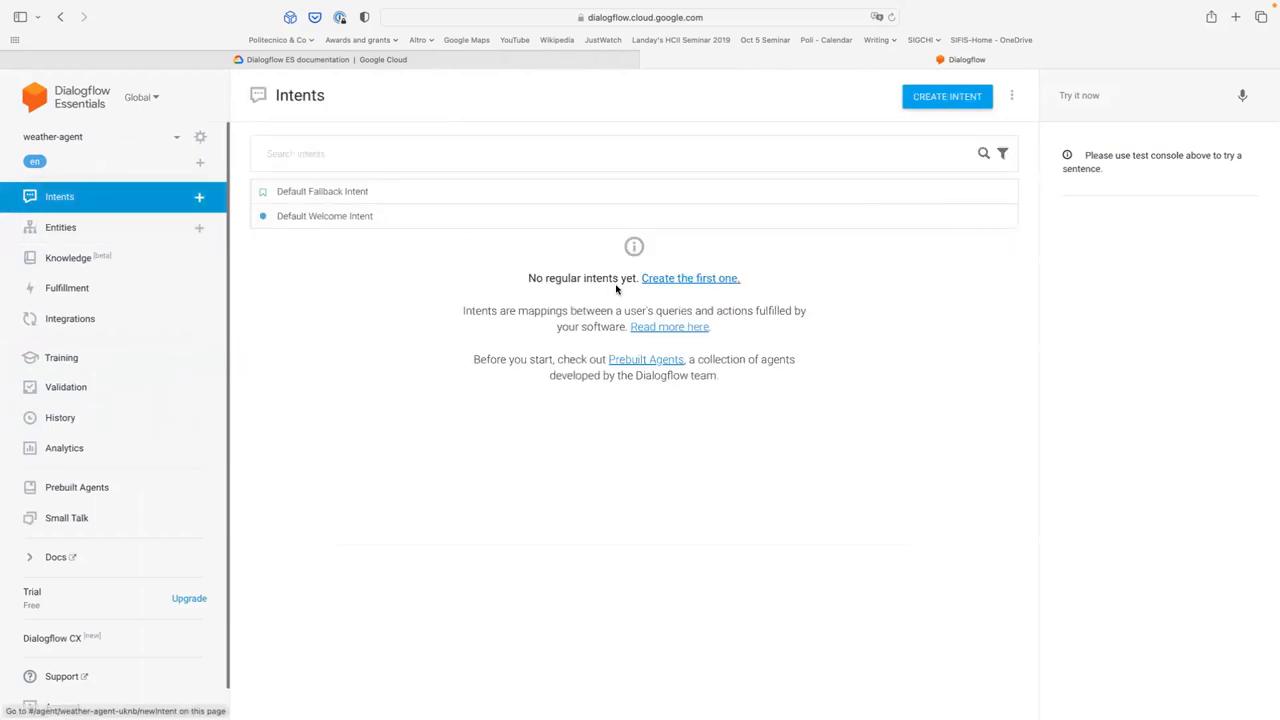
{"action": "mouse_move", "coordinate": [930, 216]}
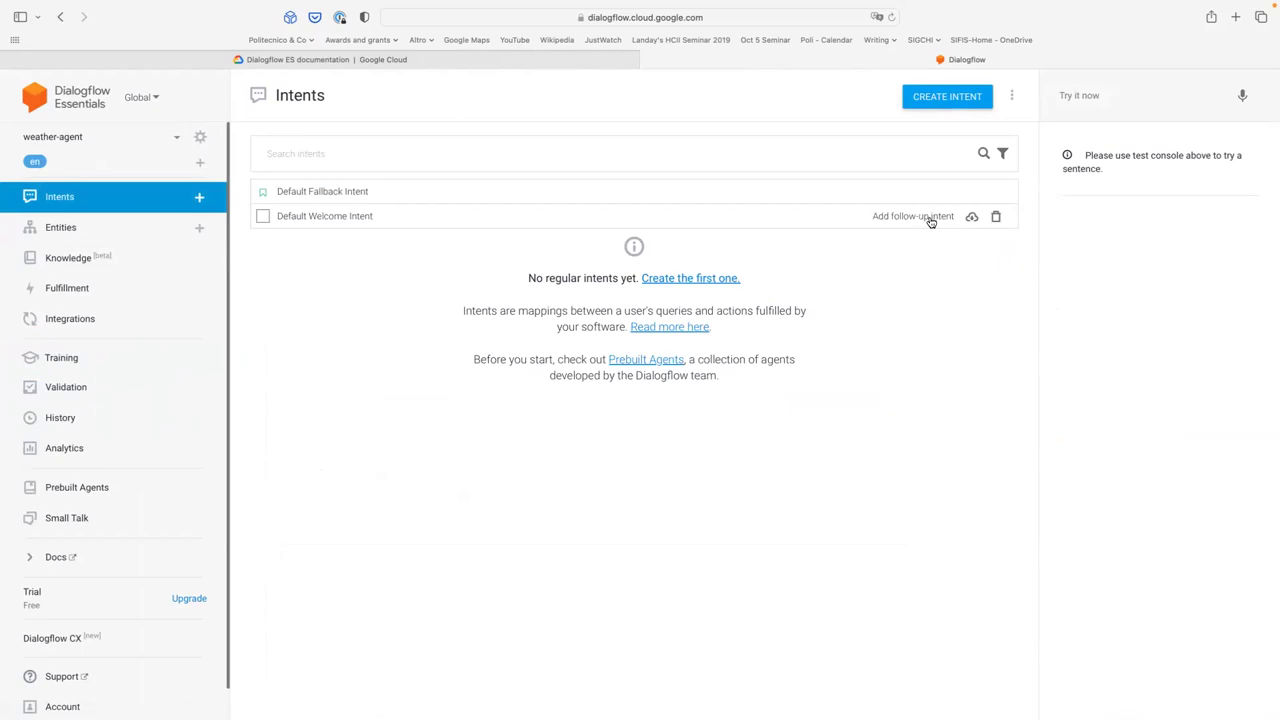
{"action": "scroll", "coordinate": [930, 220], "scroll_direction": "up", "scroll_amount": 5}
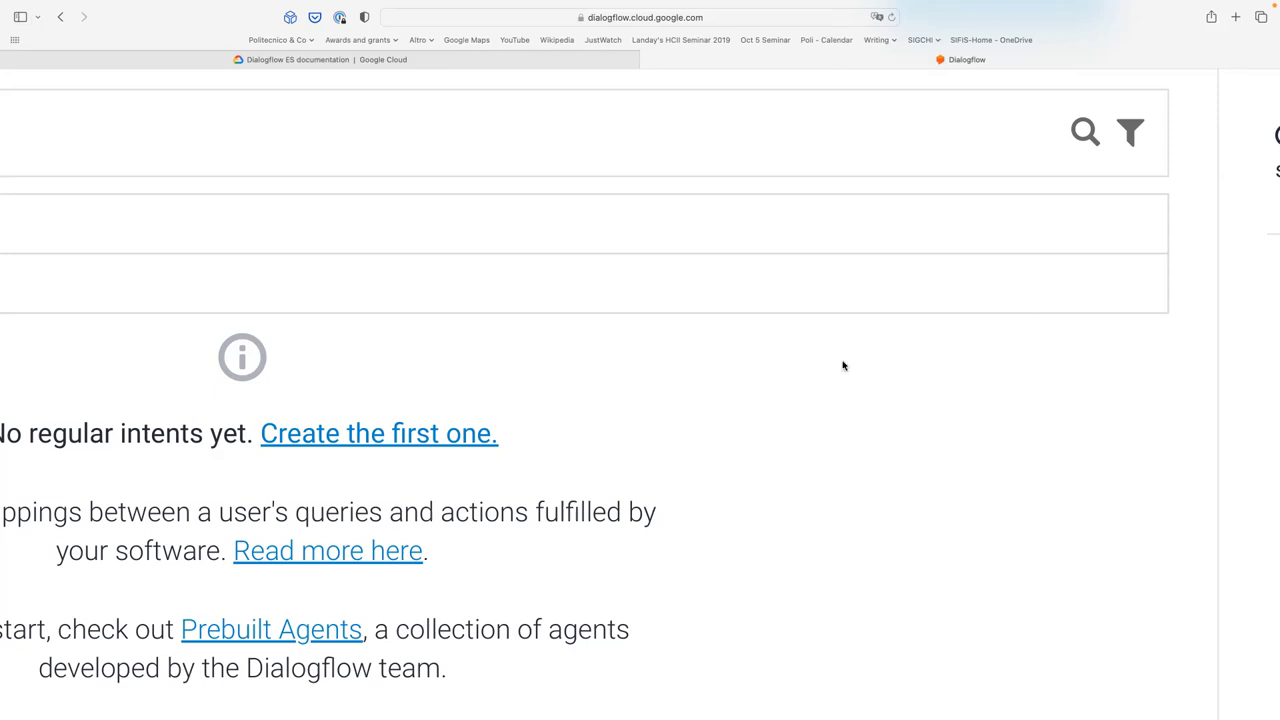
{"action": "scroll", "coordinate": [925, 367], "scroll_direction": "down", "scroll_amount": 5}
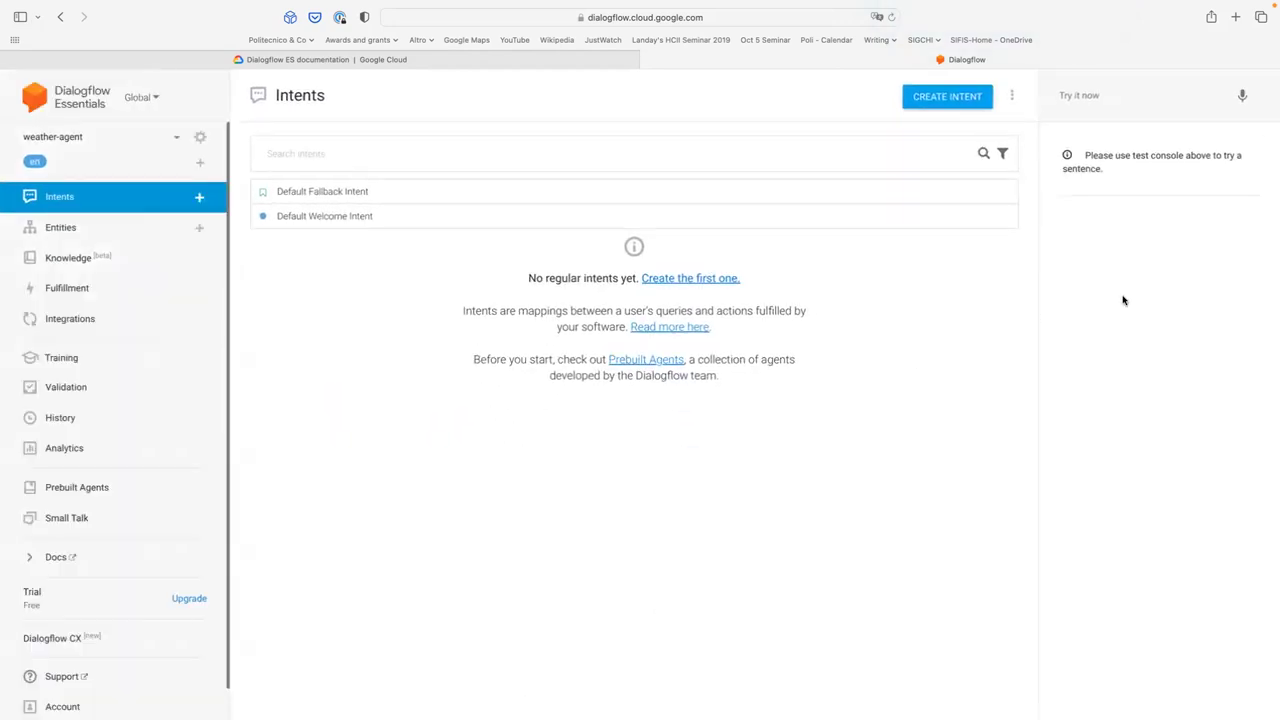
- Test the agent in the test console with the sentence "hello"
{"action": "scroll", "coordinate": [1122, 297], "scroll_direction": "up", "scroll_amount": 5}
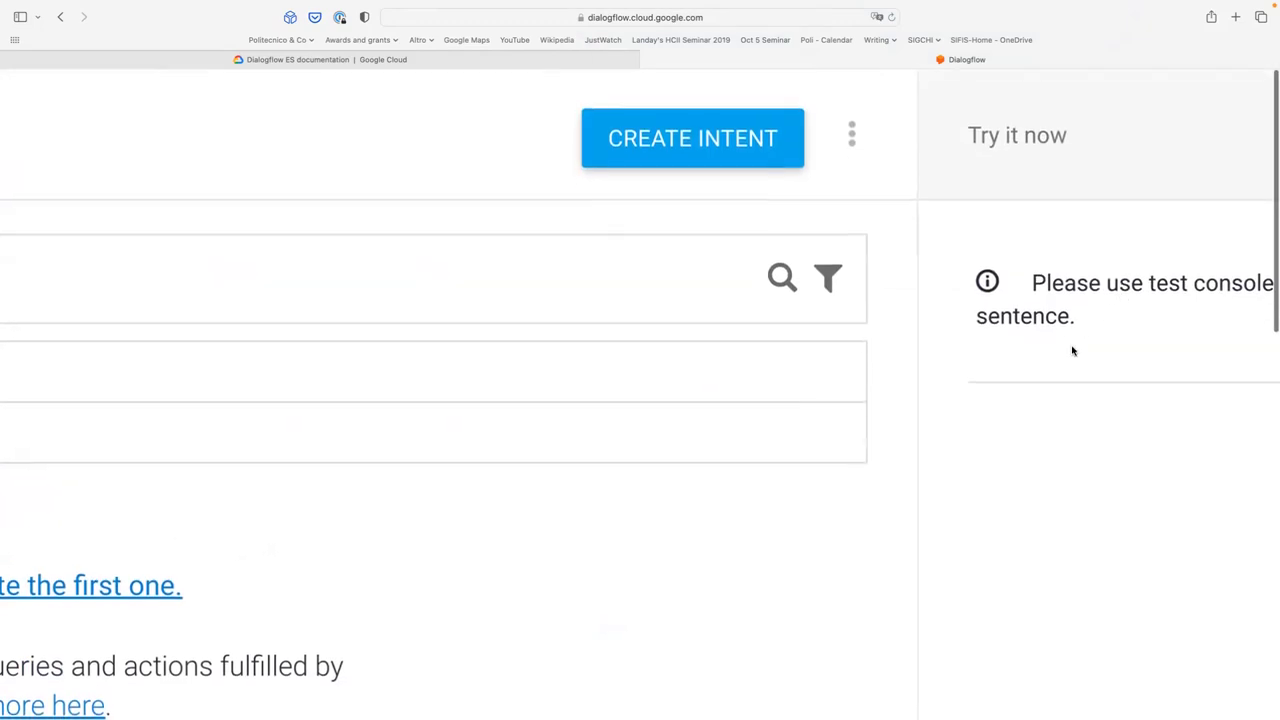
{"action": "scroll", "coordinate": [1072, 349], "scroll_direction": "right", "scroll_amount": 2}
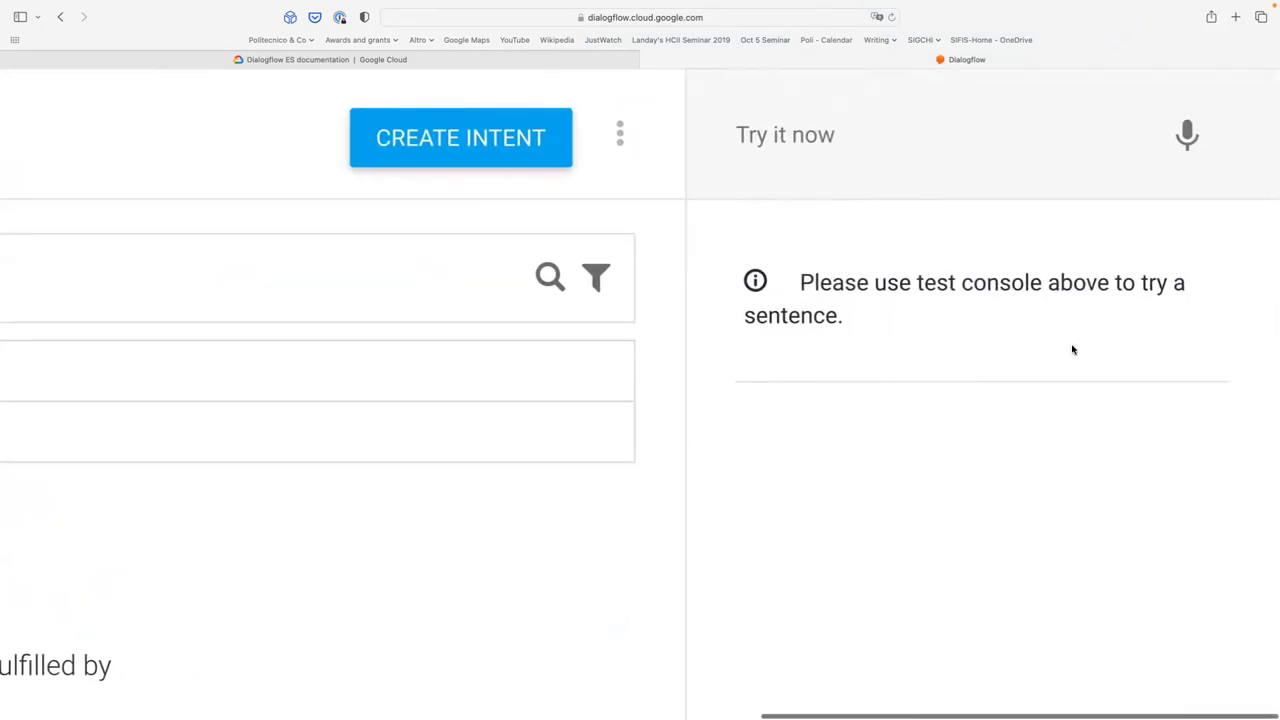
{"action": "left_click", "coordinate": [794, 151]}
{"action": "type", "text": "hello"}
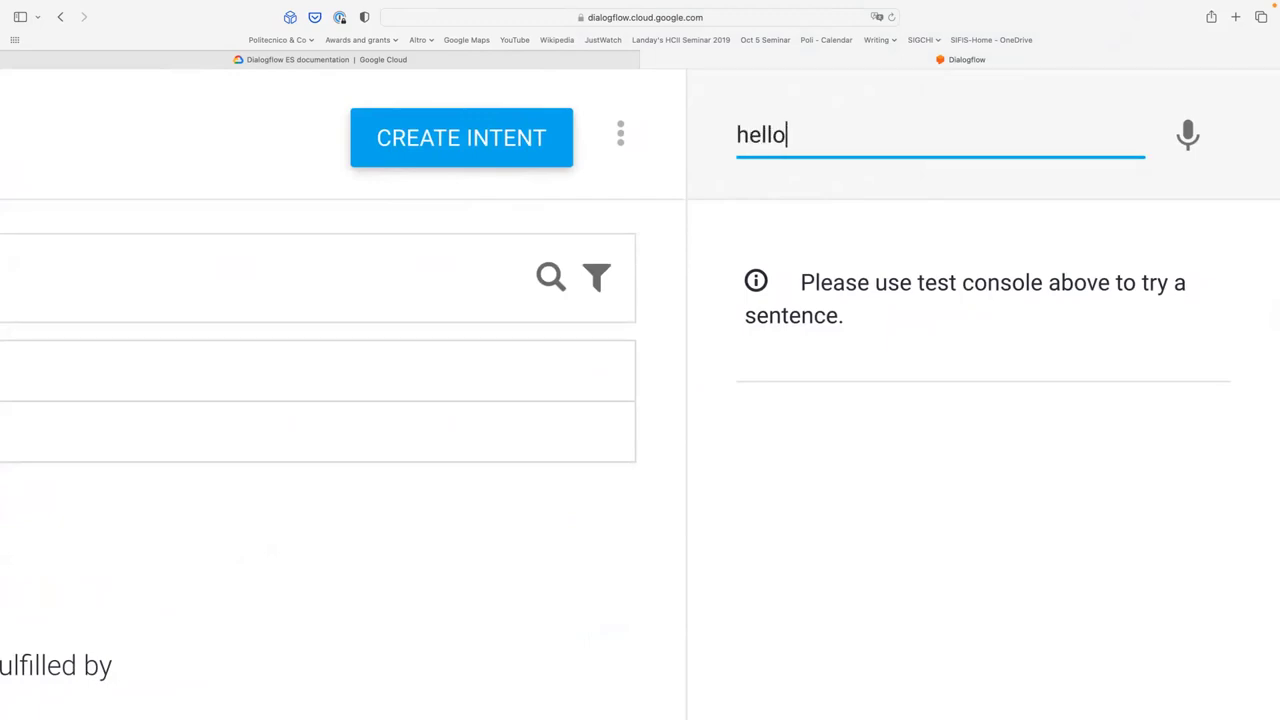
{"action": "key", "text": "Return"}
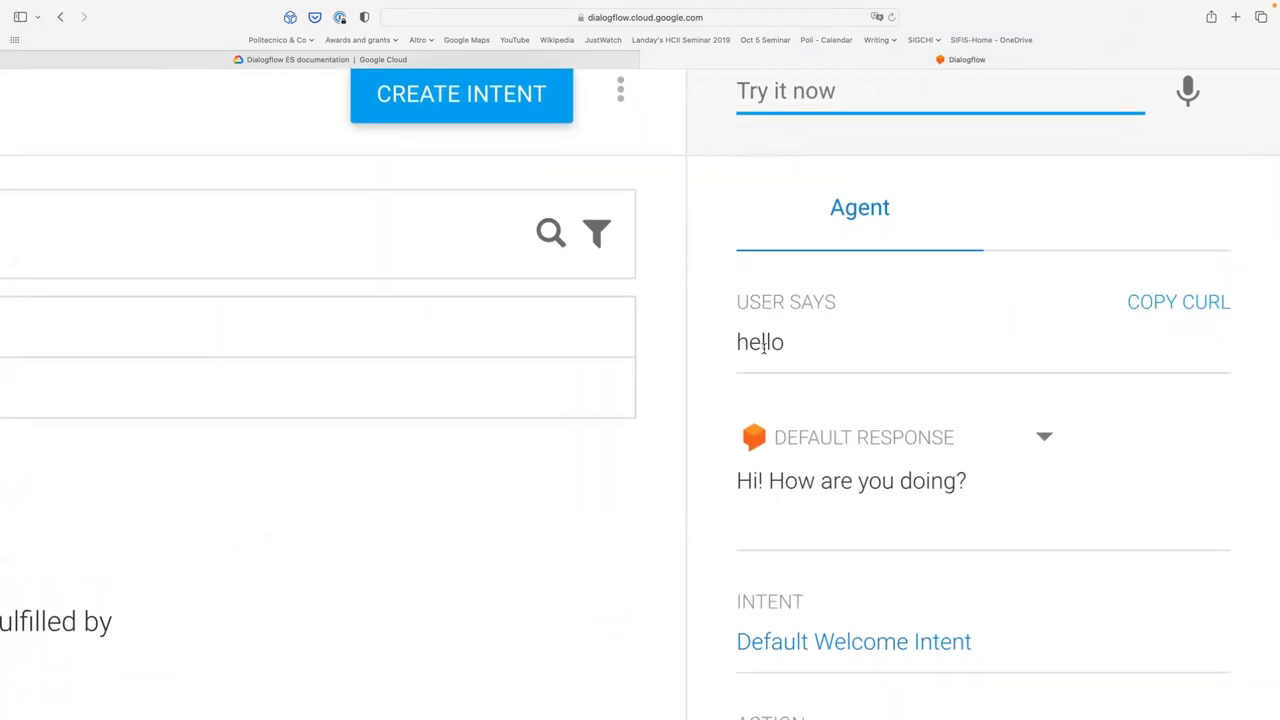
- Examine the agent's default response, matched intent, action and sentiment for the test sentence
{"action": "scroll", "coordinate": [763, 345], "scroll_direction": "down", "scroll_amount": 2}
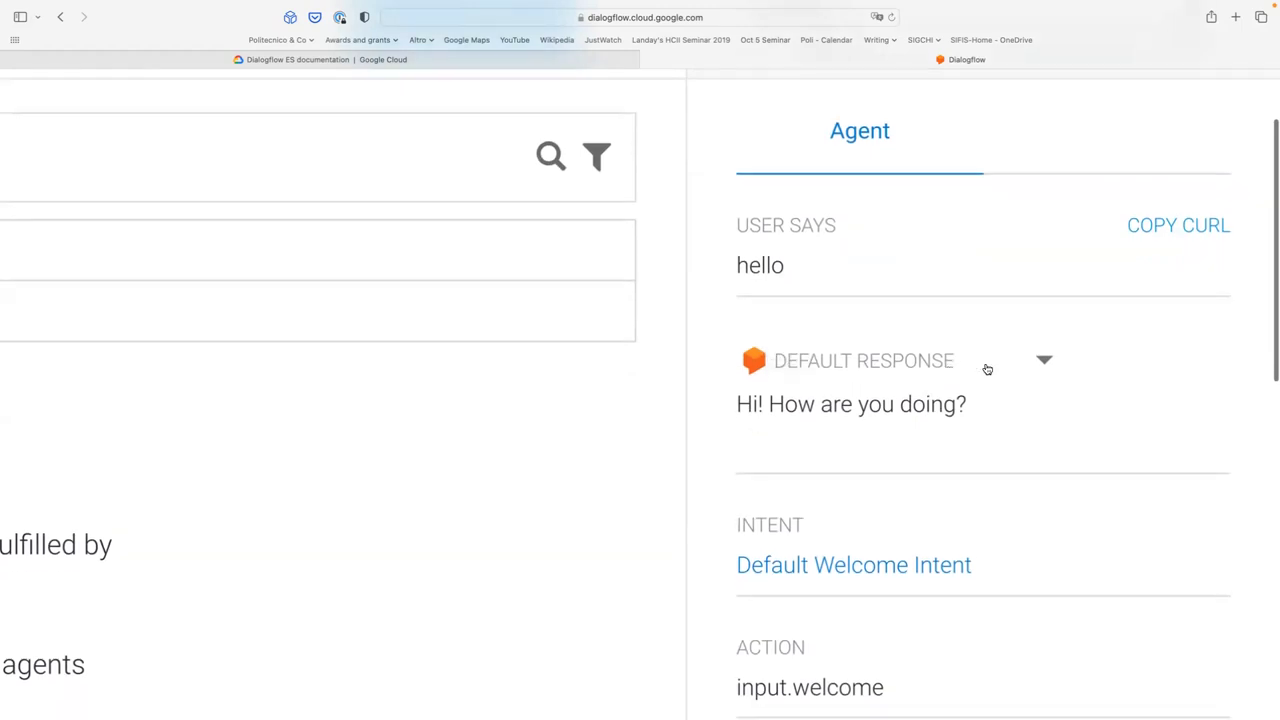
{"action": "left_click", "coordinate": [1023, 366]}
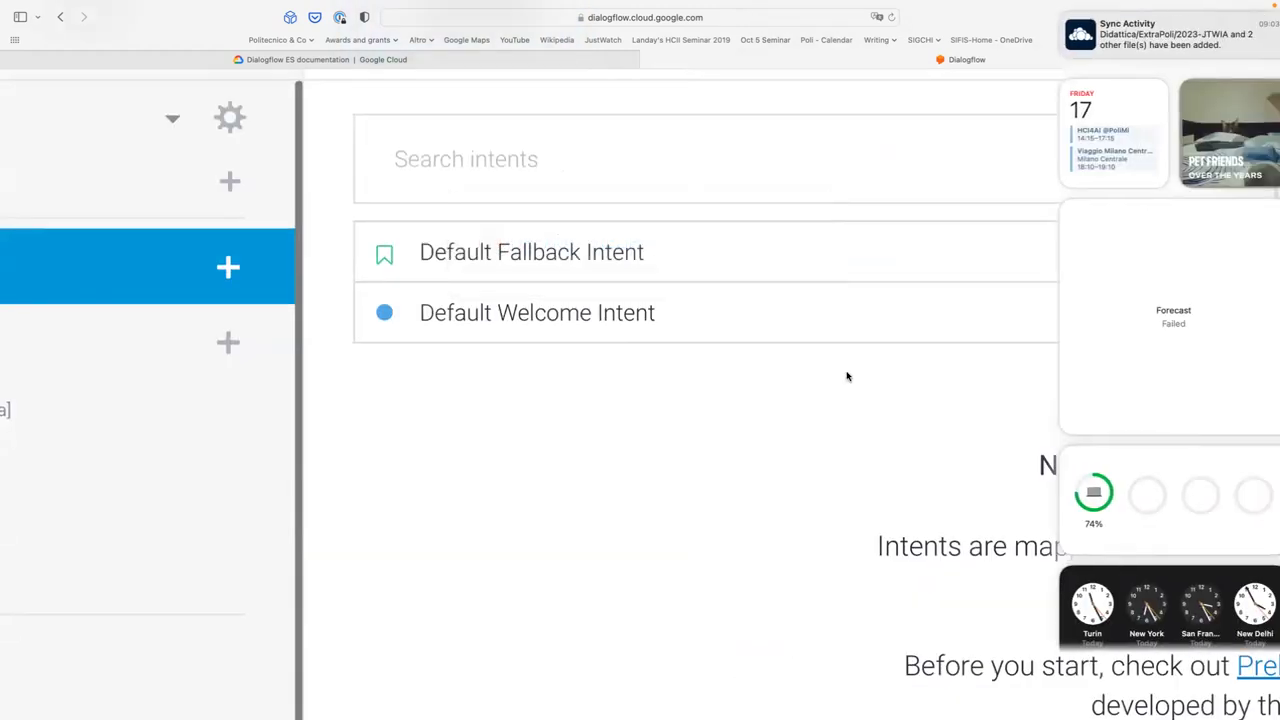
{"action": "scroll", "coordinate": [847, 376], "scroll_direction": "right", "scroll_amount": 3}
{"action": "scroll", "coordinate": [847, 376], "scroll_direction": "right", "scroll_amount": 10}
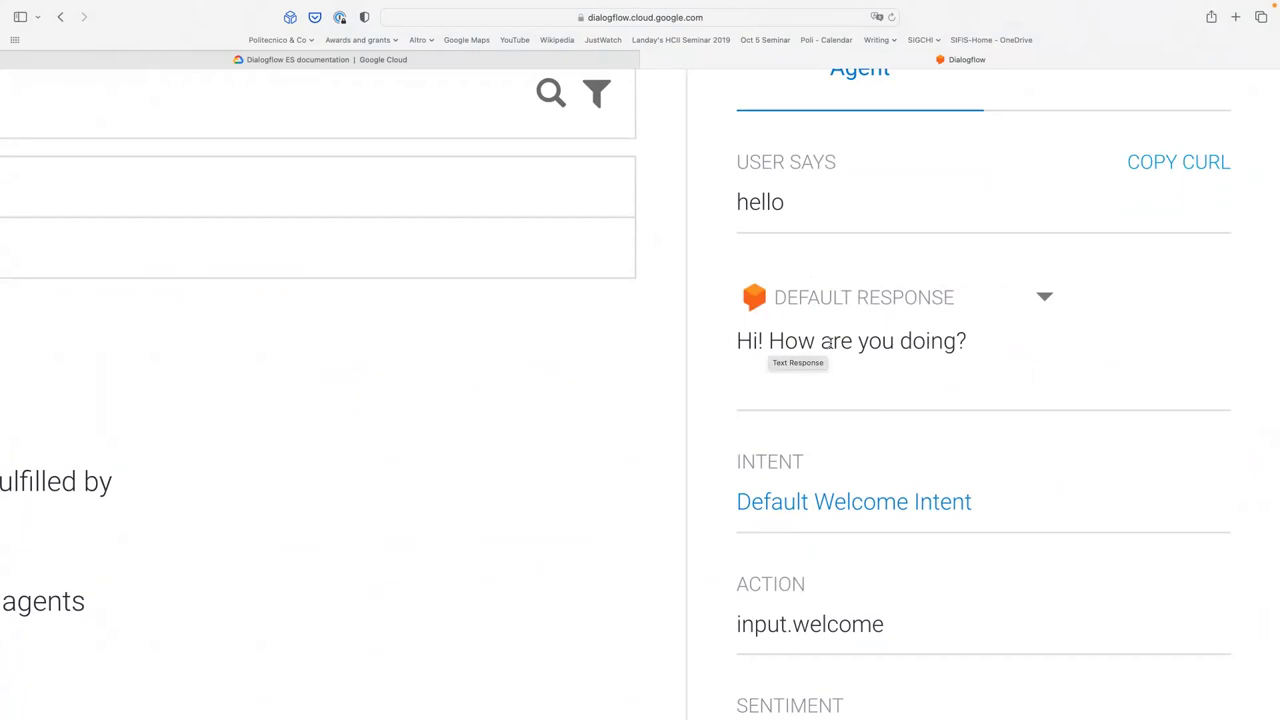
{"action": "scroll", "coordinate": [887, 348], "scroll_direction": "down", "scroll_amount": 3}
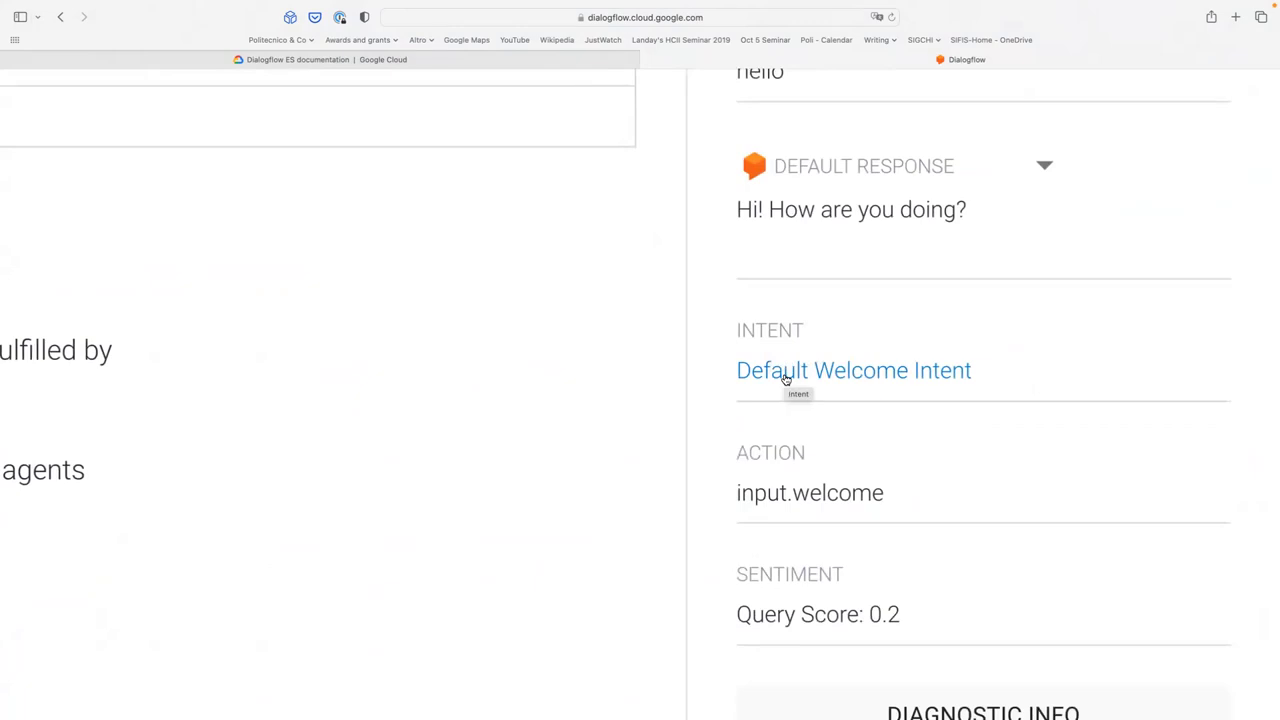
{"action": "scroll", "coordinate": [791, 486], "scroll_direction": "down", "scroll_amount": 1}
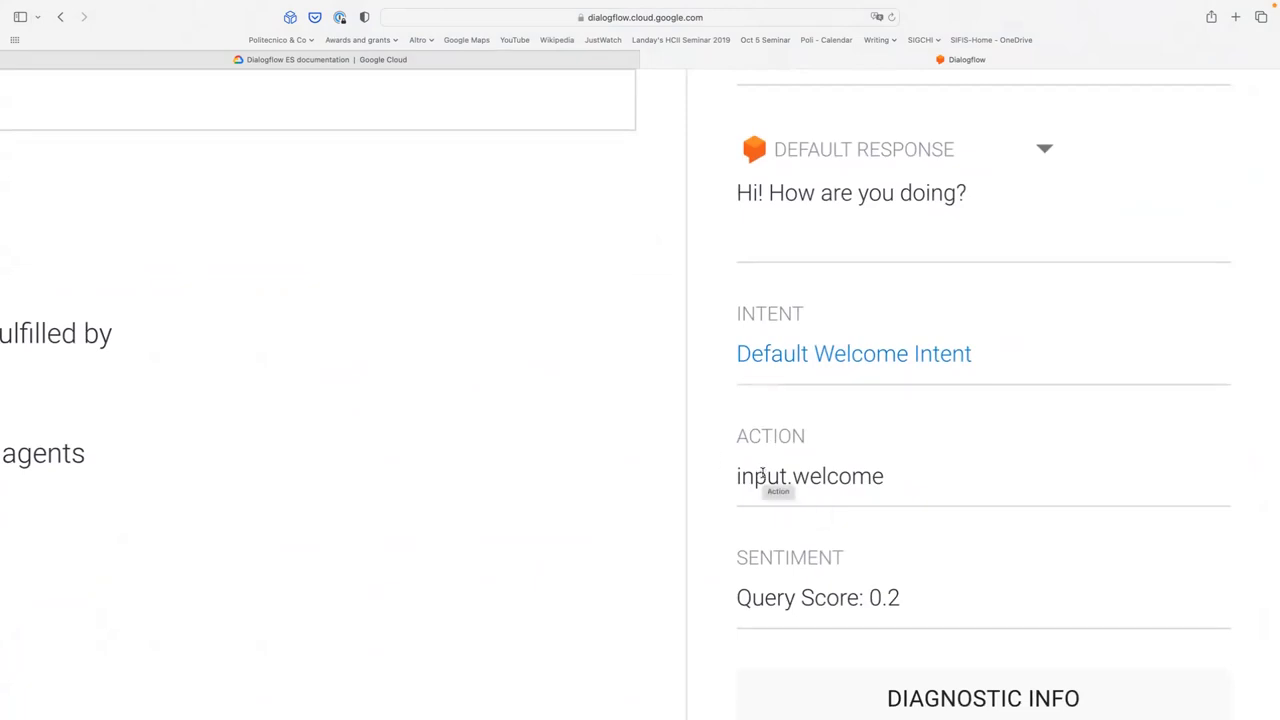
{"action": "scroll", "coordinate": [849, 486], "scroll_direction": "down", "scroll_amount": 2}
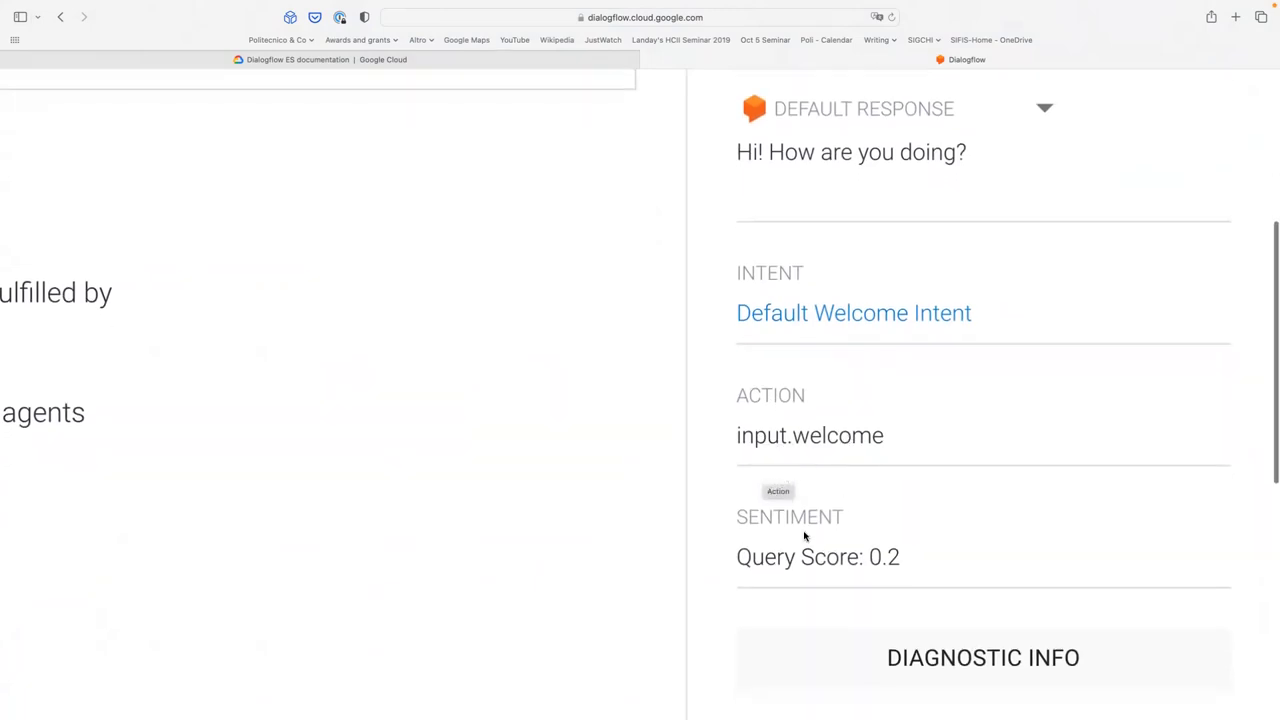
{"action": "scroll", "coordinate": [849, 563], "scroll_direction": "down", "scroll_amount": 2}
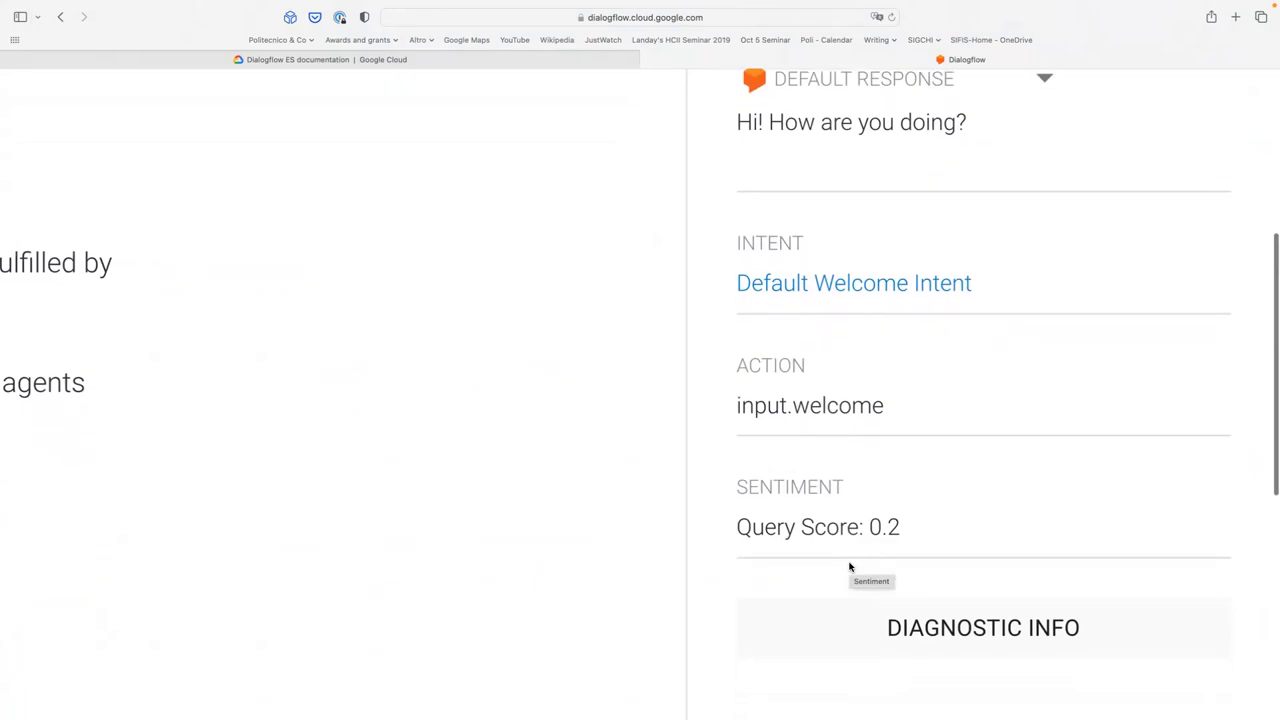
{"action": "scroll", "coordinate": [849, 566], "scroll_direction": "down", "scroll_amount": 2}
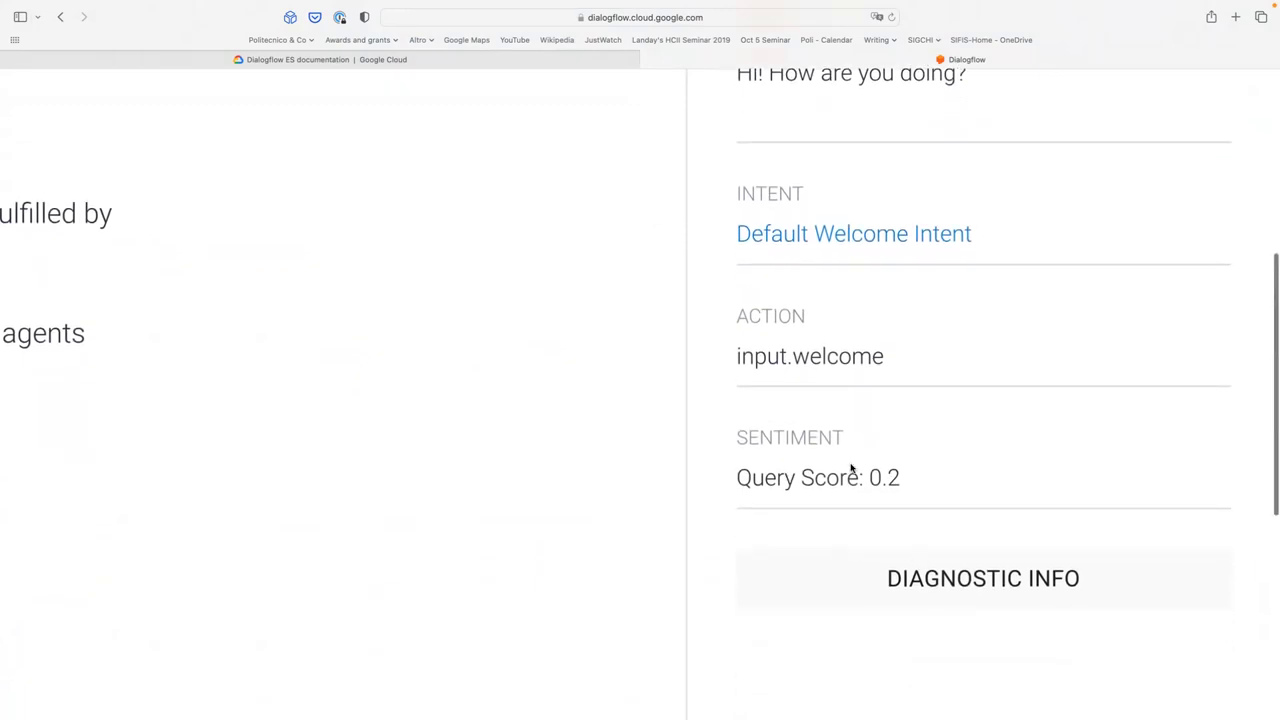
- Open the diagnostic info of the test query and view the beginning of its raw API response
{"action": "left_click", "coordinate": [948, 595]}
{"action": "scroll", "coordinate": [674, 443], "scroll_direction": "left", "scroll_amount": 5}
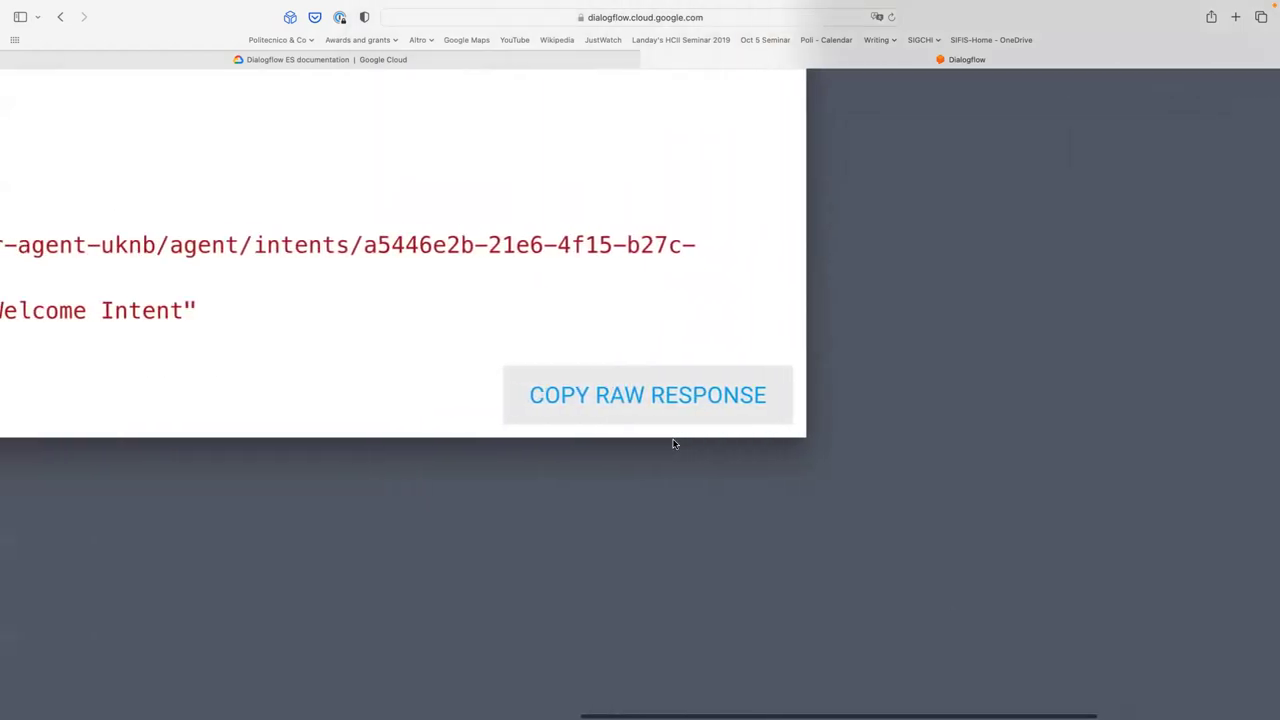
{"action": "scroll", "coordinate": [674, 443], "scroll_direction": "left", "scroll_amount": 8}
{"action": "scroll", "coordinate": [648, 363], "scroll_direction": "up", "scroll_amount": 4}
{"action": "scroll", "coordinate": [648, 363], "scroll_direction": "up", "scroll_amount": 6}
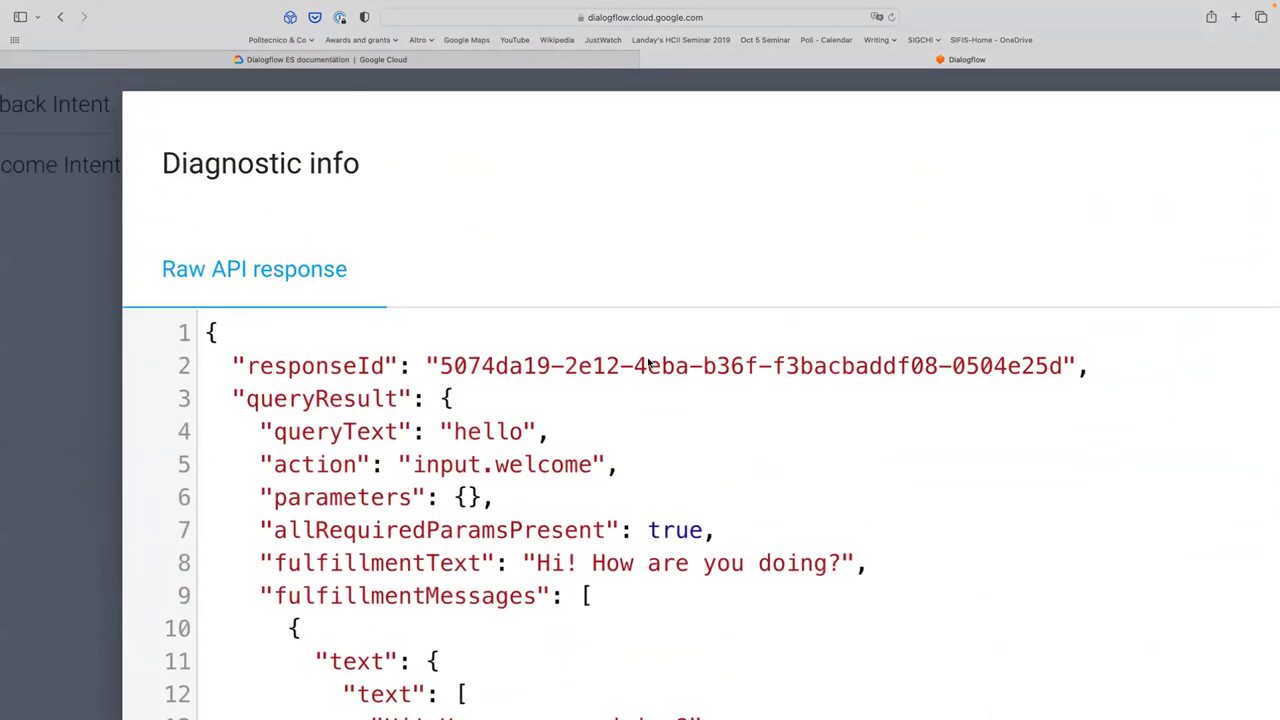
- Examine the raw API response for the query text, fulfillment text, matched intent's display name, language code and sentiment analysis result
{"action": "scroll", "coordinate": [75, 357], "scroll_direction": "down", "scroll_amount": 2}
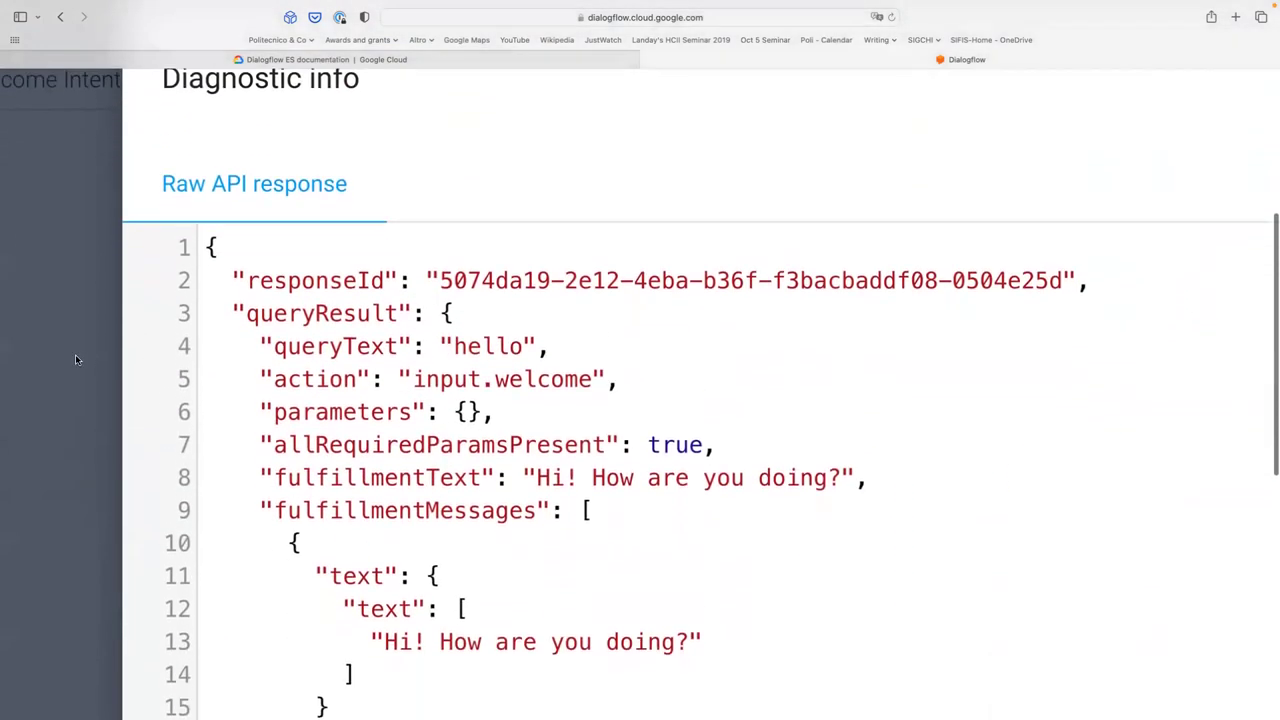
{"action": "scroll", "coordinate": [75, 357], "scroll_direction": "down", "scroll_amount": 1}
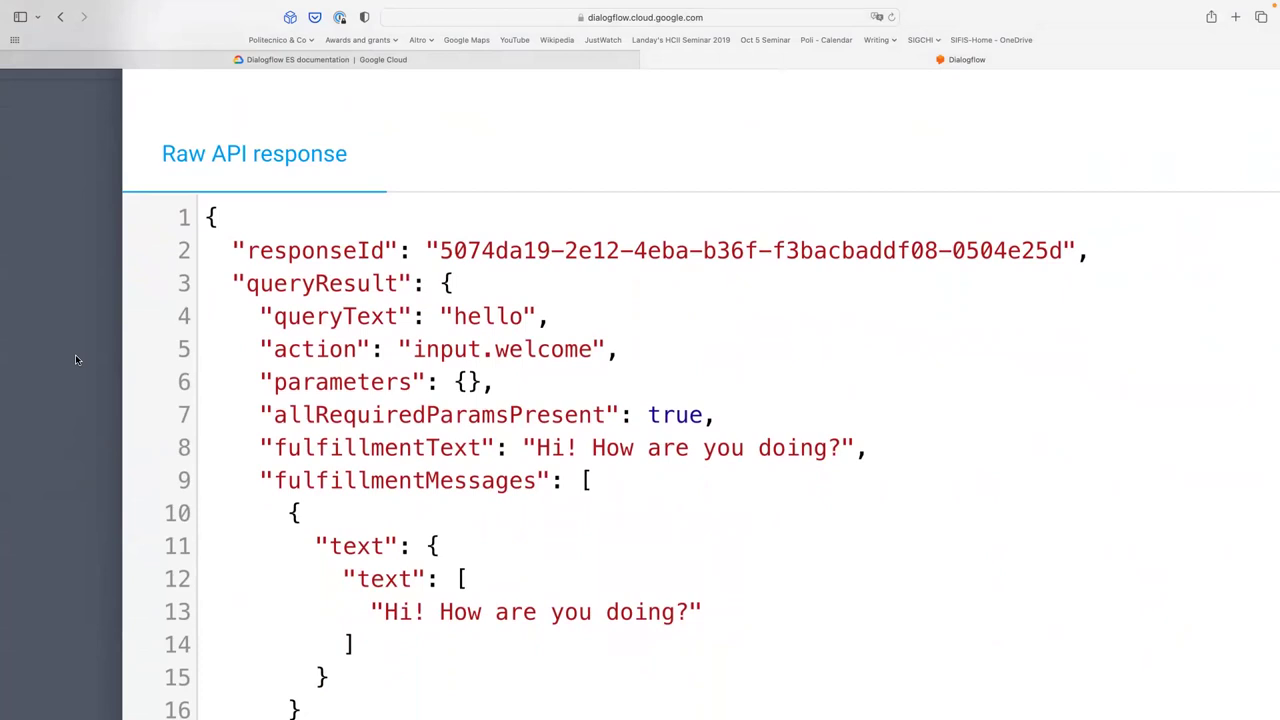
{"action": "double_click", "coordinate": [339, 316]}
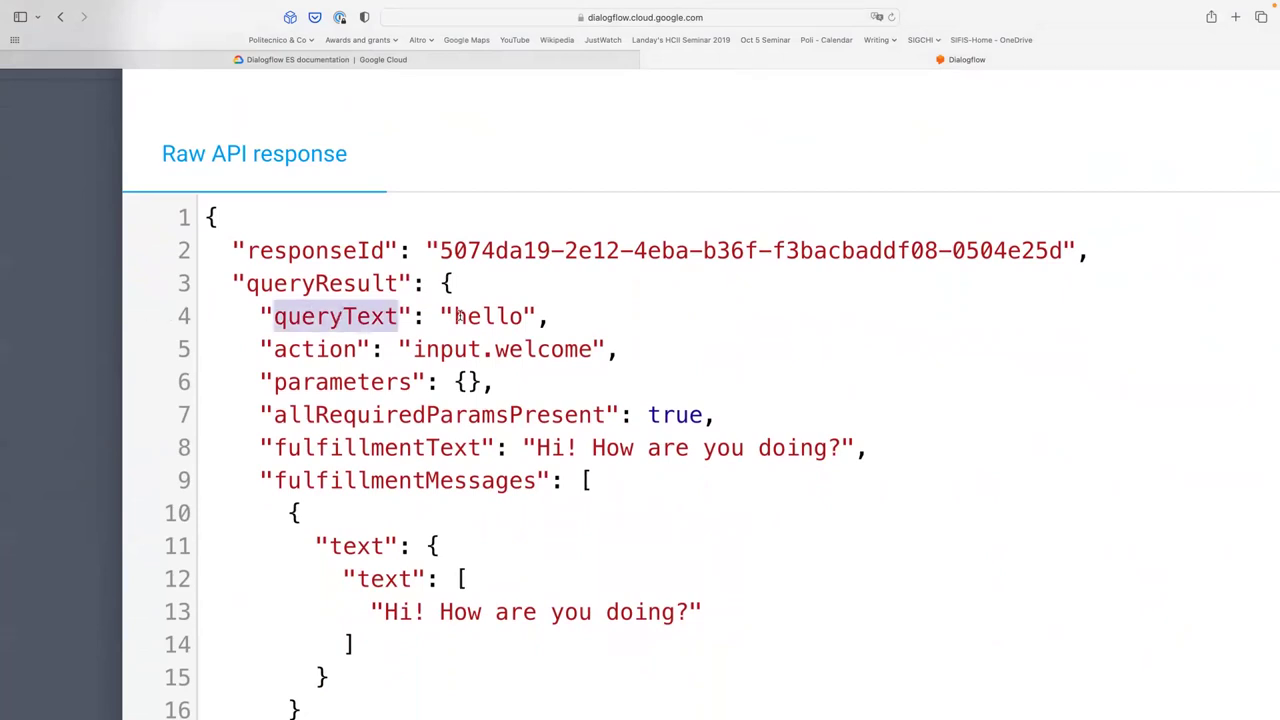
{"action": "double_click", "coordinate": [493, 316]}
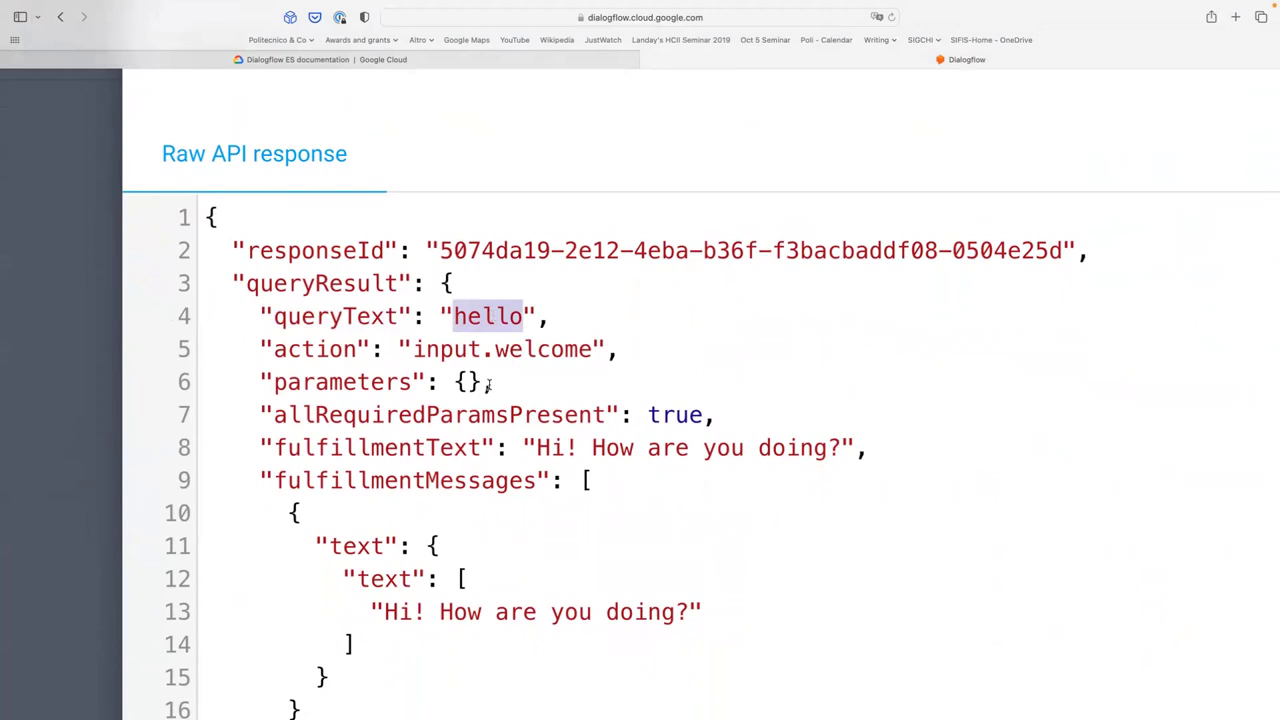
{"action": "scroll", "coordinate": [489, 383], "scroll_direction": "down", "scroll_amount": 2}
{"action": "left_click_drag", "start_coordinate": [289, 362], "coordinate": [838, 363]}
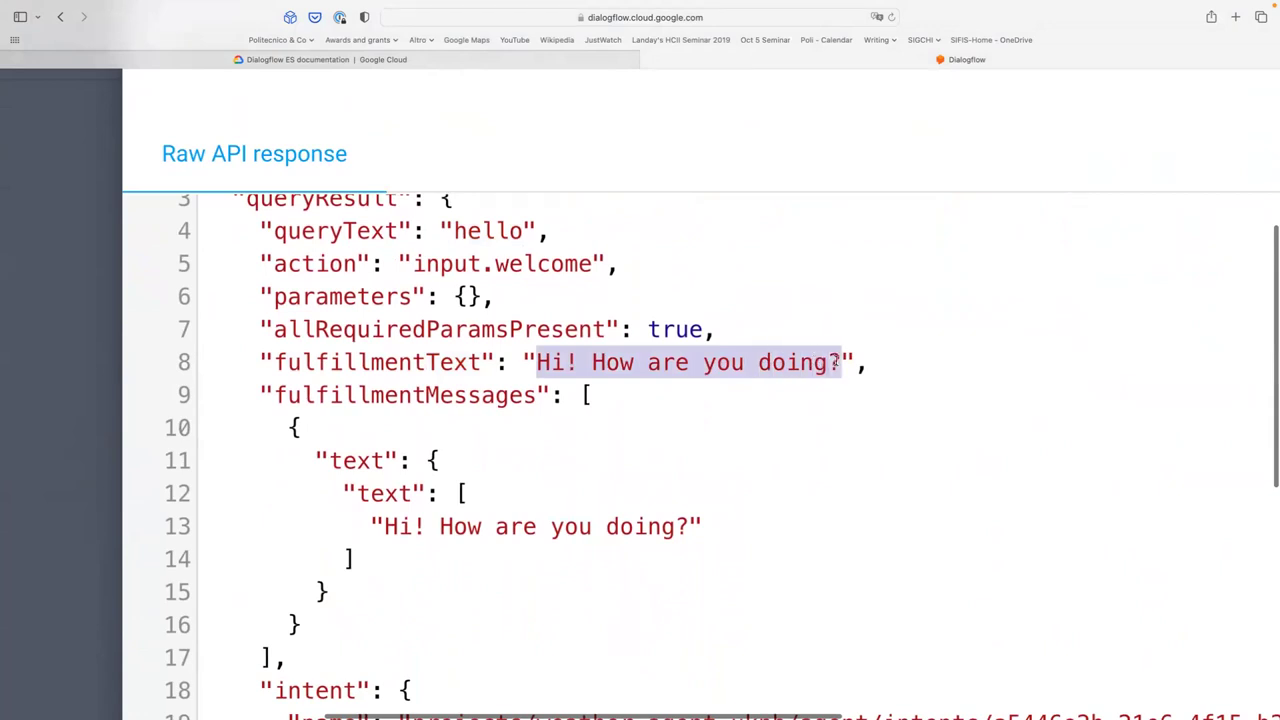
{"action": "scroll", "coordinate": [669, 394], "scroll_direction": "down", "scroll_amount": 5}
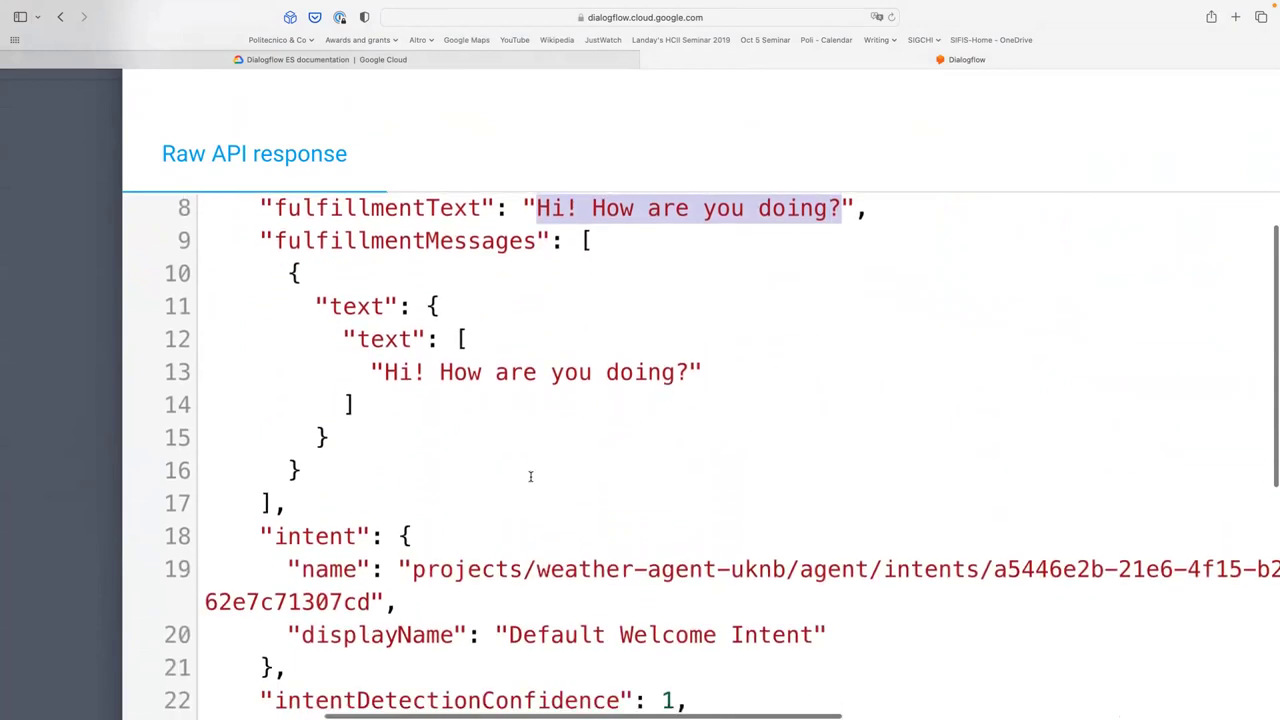
{"action": "scroll", "coordinate": [529, 477], "scroll_direction": "down", "scroll_amount": 3}
{"action": "left_click_drag", "start_coordinate": [527, 534], "coordinate": [793, 533]}
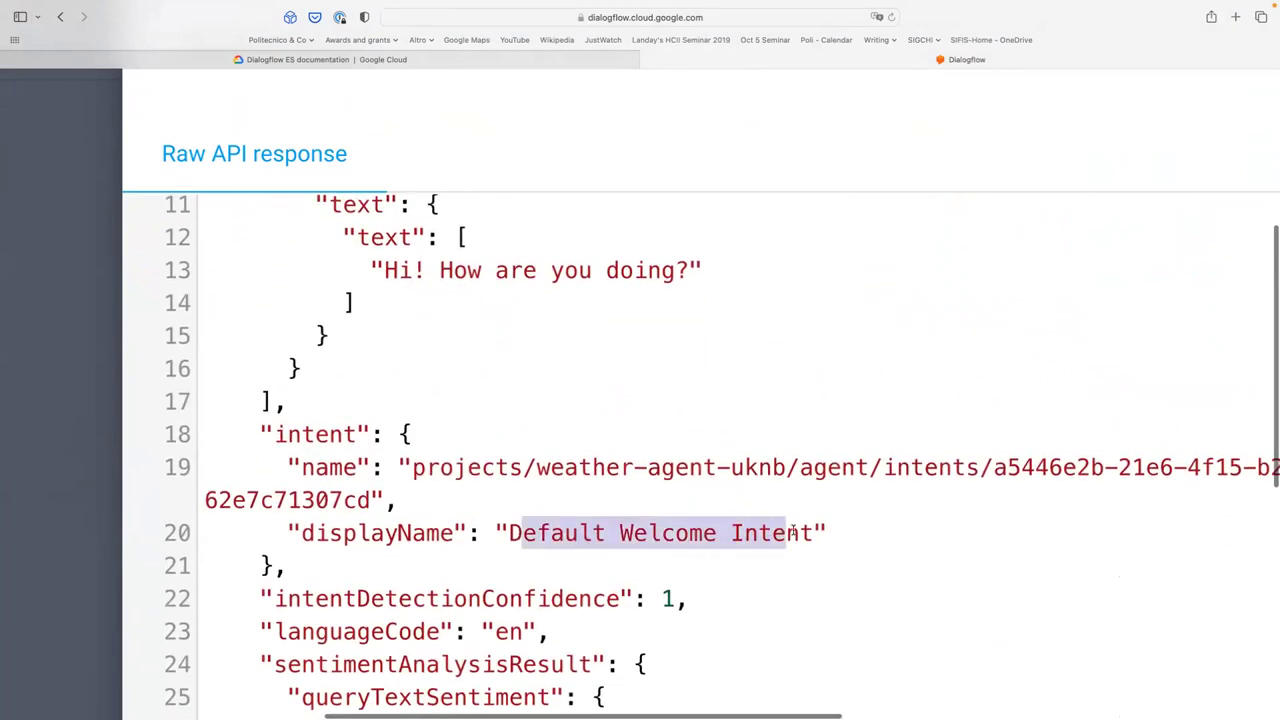
{"action": "scroll", "coordinate": [740, 555], "scroll_direction": "down", "scroll_amount": 1}
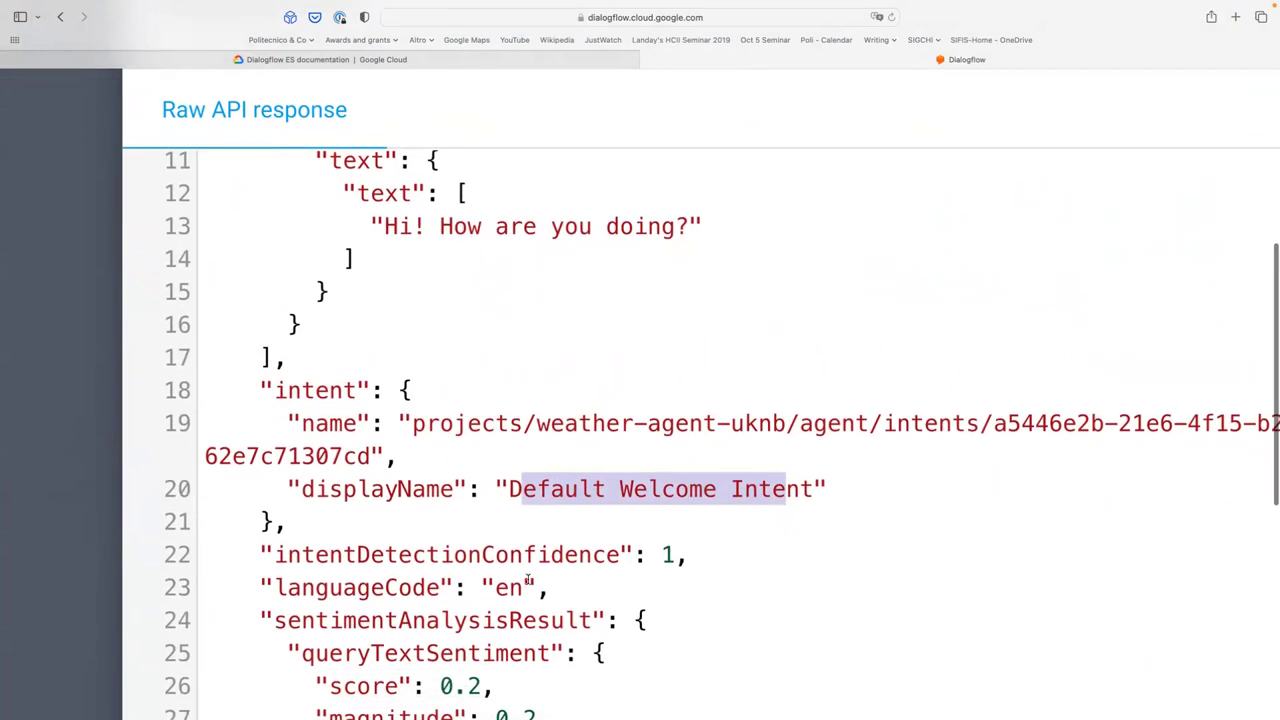
{"action": "double_click", "coordinate": [510, 588]}
{"action": "scroll", "coordinate": [510, 588], "scroll_direction": "down", "scroll_amount": 3}
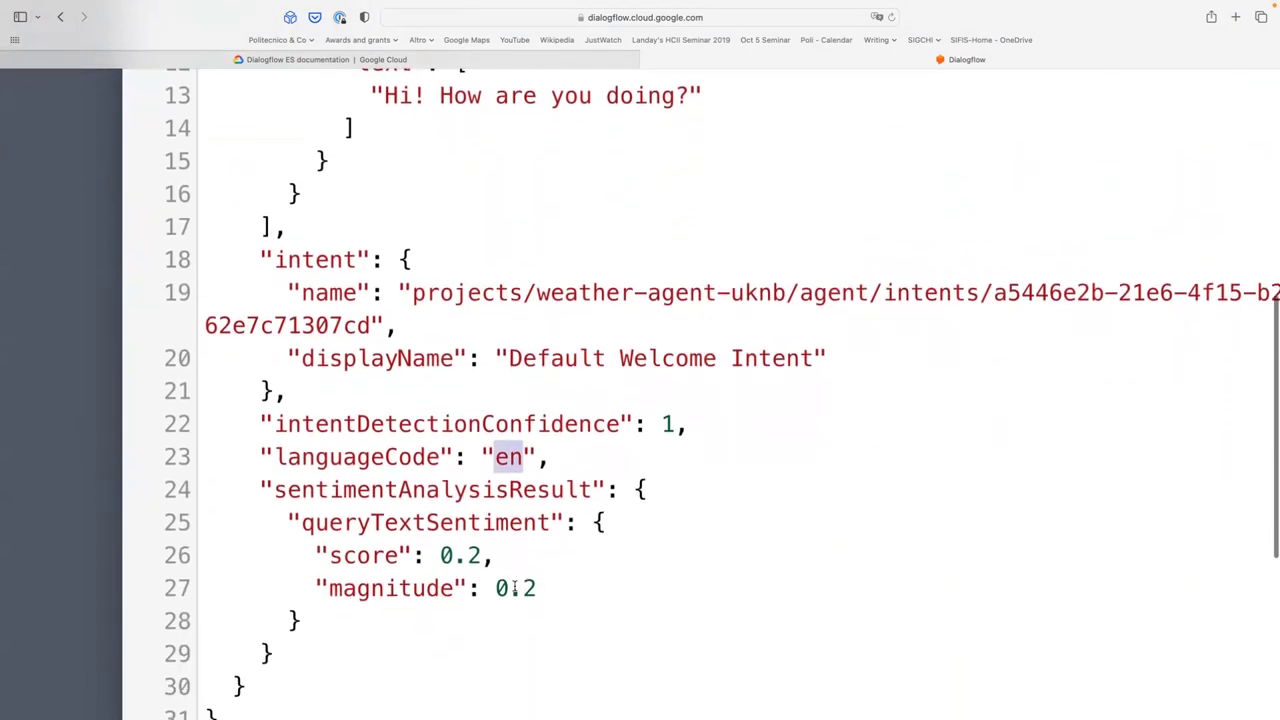
- Return to the beginning of the raw API response and close the diagnostic info
{"action": "scroll", "coordinate": [514, 588], "scroll_direction": "up", "scroll_amount": 10}
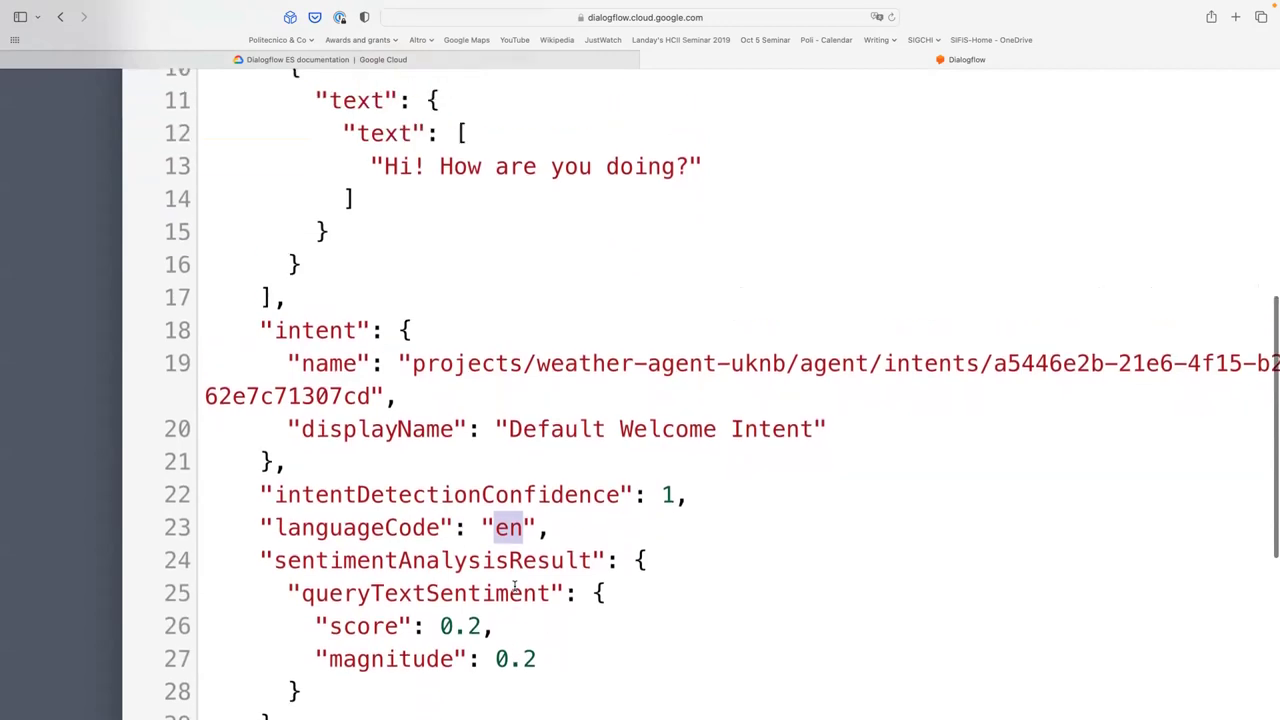
{"action": "scroll", "coordinate": [514, 588], "scroll_direction": "up", "scroll_amount": 3}
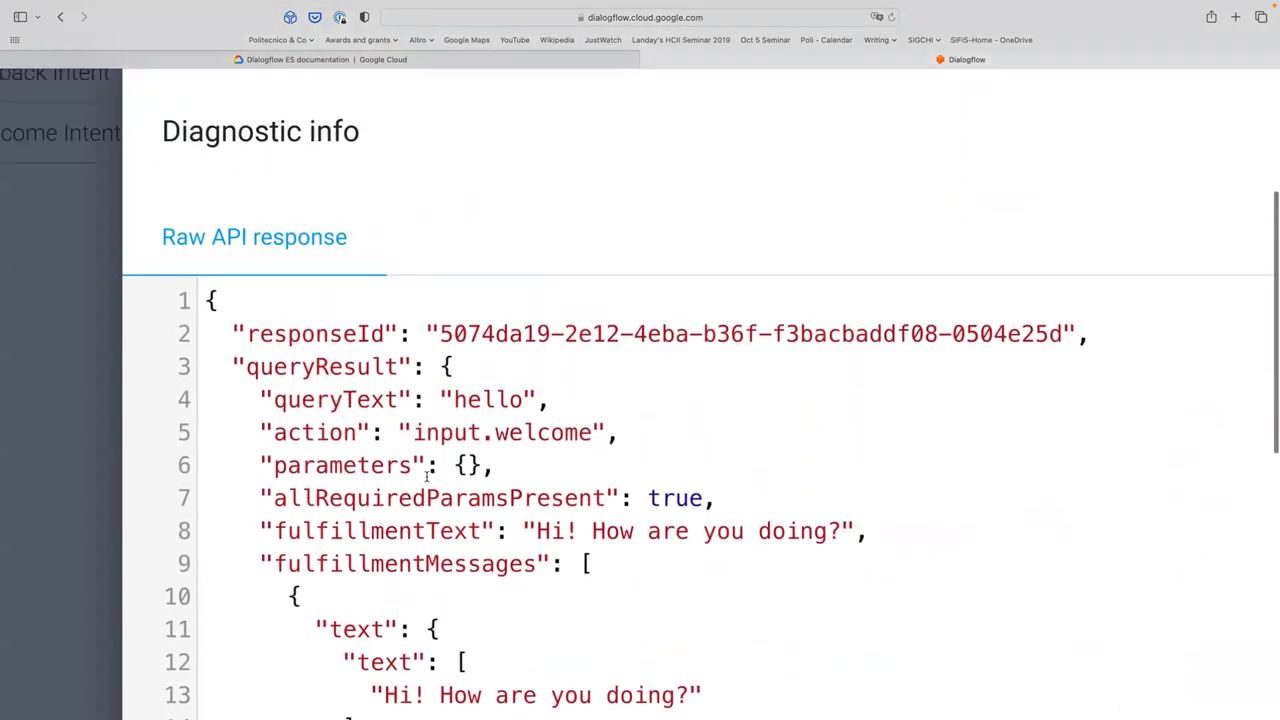
{"action": "scroll", "coordinate": [738, 441], "scroll_direction": "up", "scroll_amount": 3}
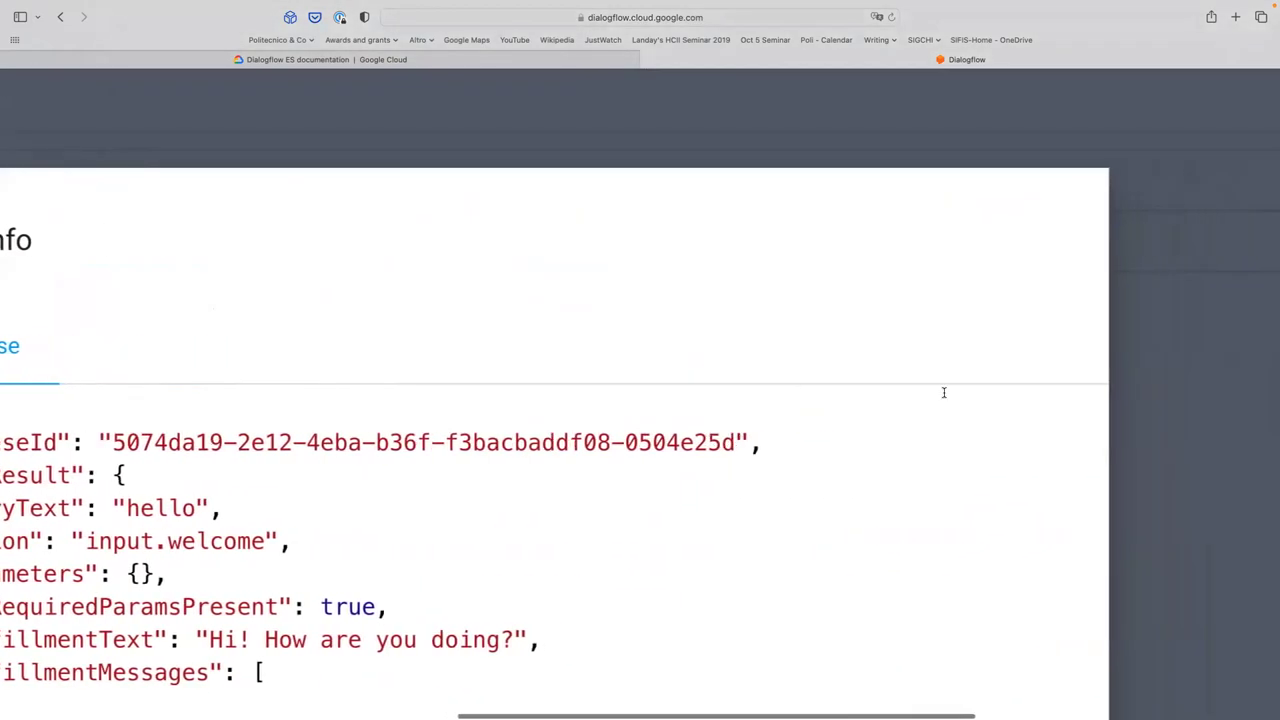
{"action": "left_click", "coordinate": [1128, 411]}
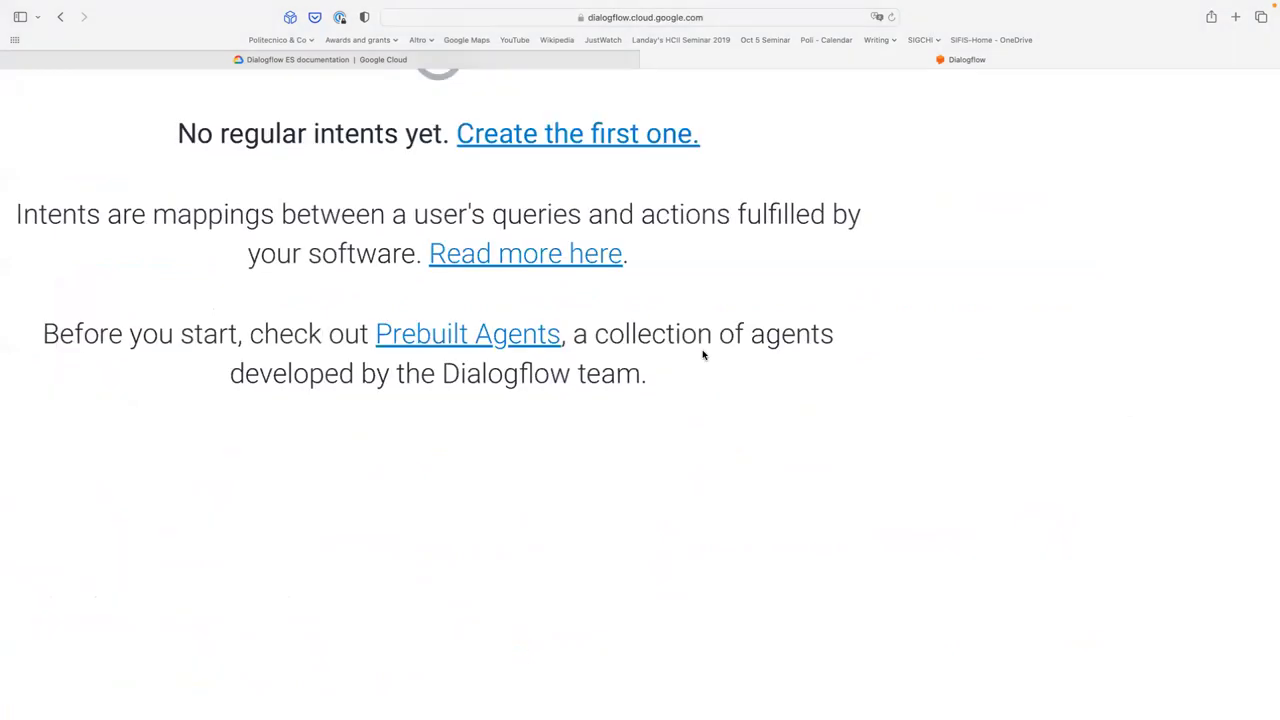
- Create the agent's first regular intent and open its training phrases for entry
{"action": "scroll", "coordinate": [703, 355], "scroll_direction": "down", "scroll_amount": 3}
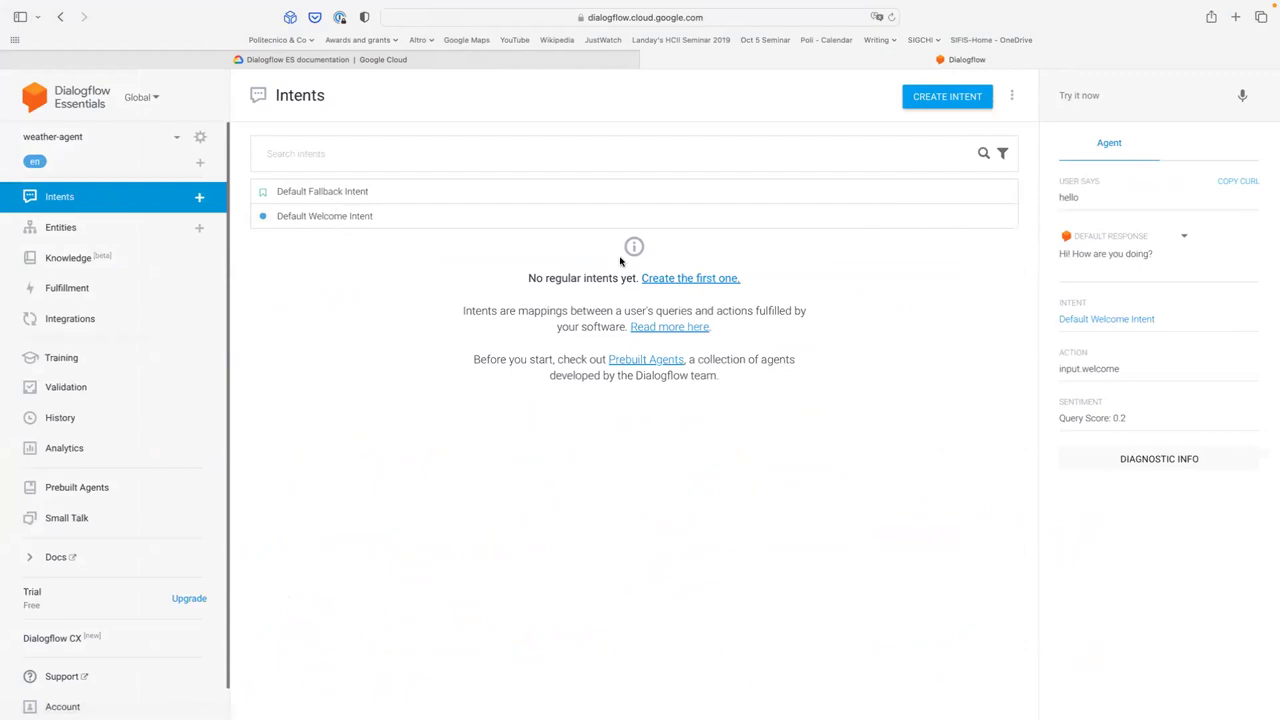
{"action": "left_click", "coordinate": [710, 280]}
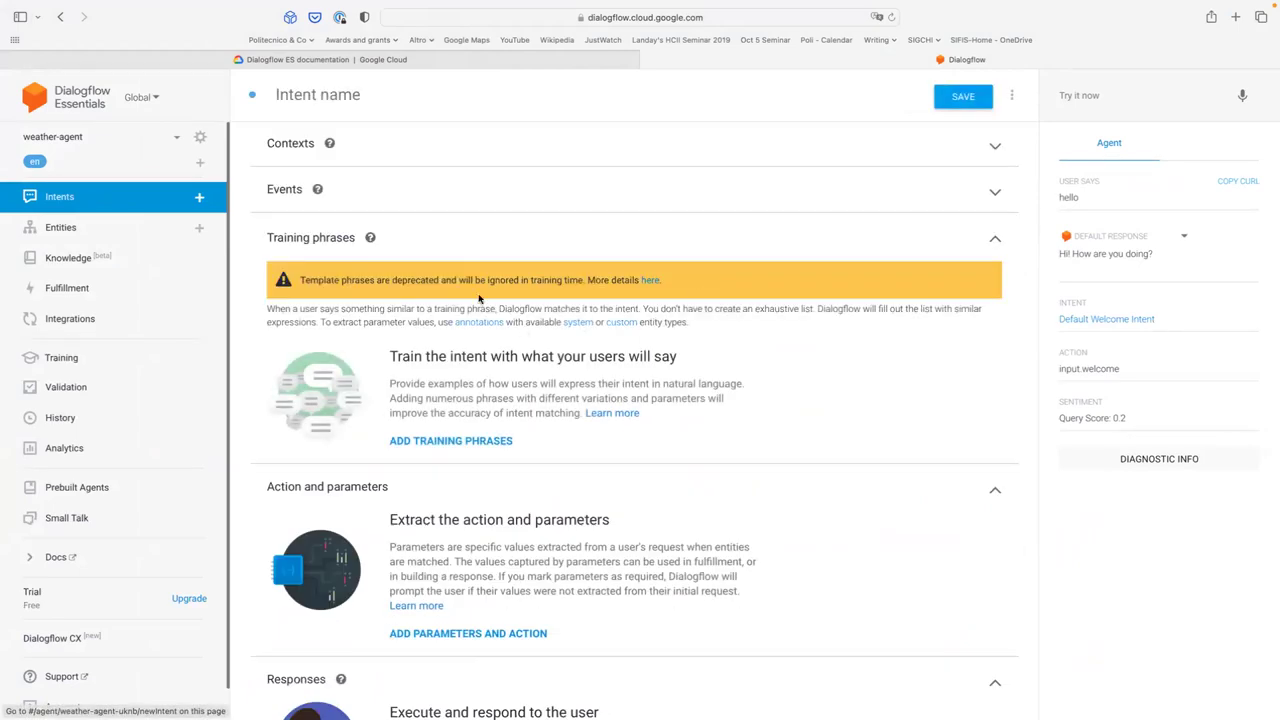
{"action": "scroll", "coordinate": [660, 412], "scroll_direction": "down", "scroll_amount": 1}
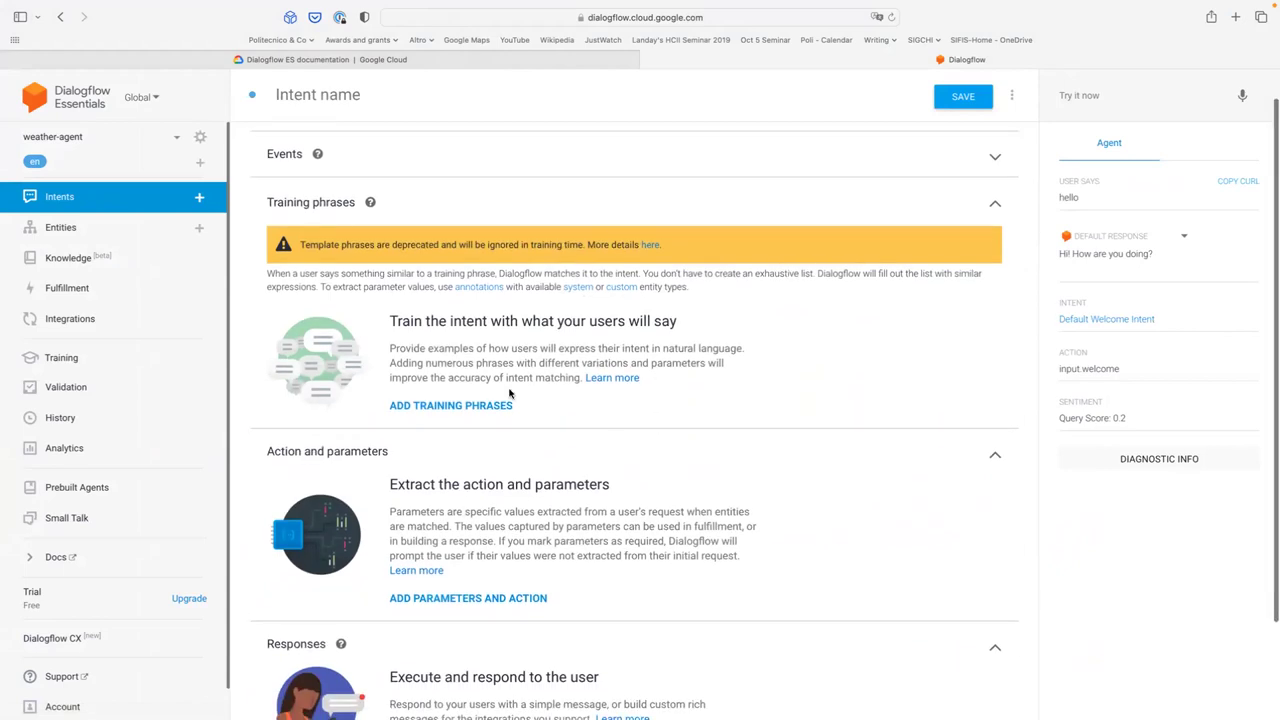
{"action": "left_click", "coordinate": [487, 410]}
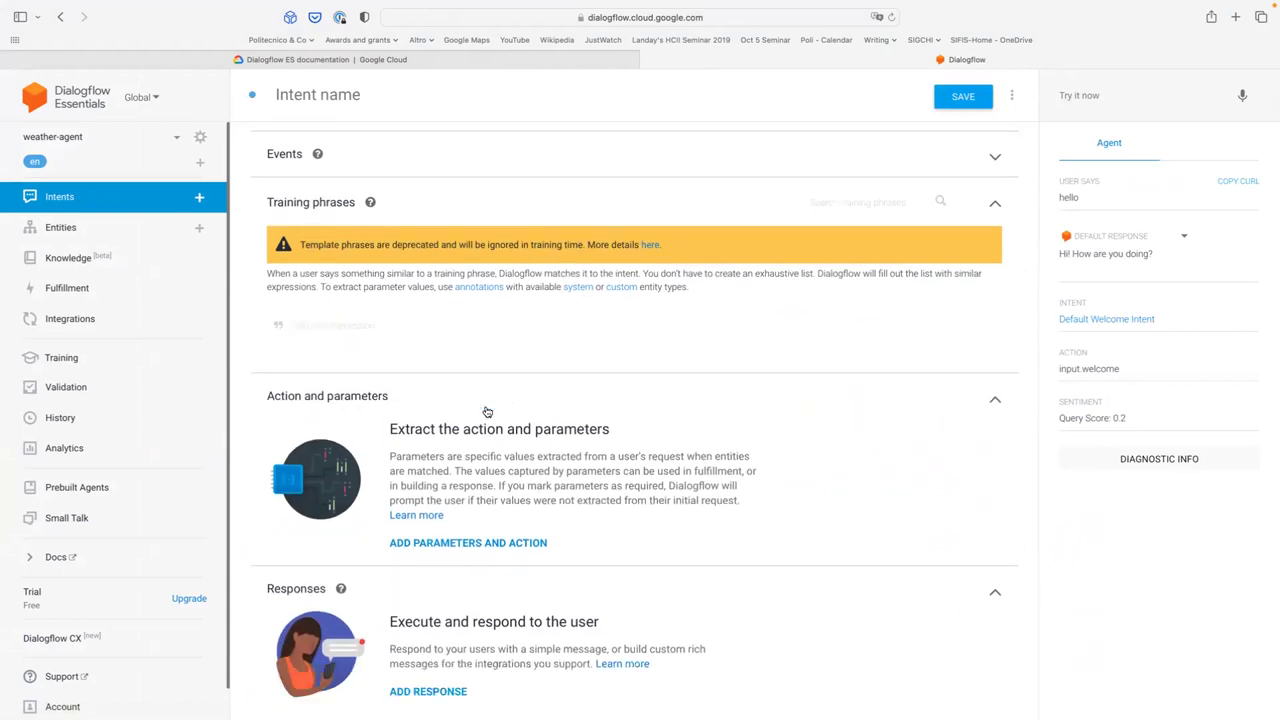
- Add the training phrase "What's the weather like?" to the new intent
{"action": "scroll", "coordinate": [368, 331], "scroll_direction": "up", "scroll_amount": 5}
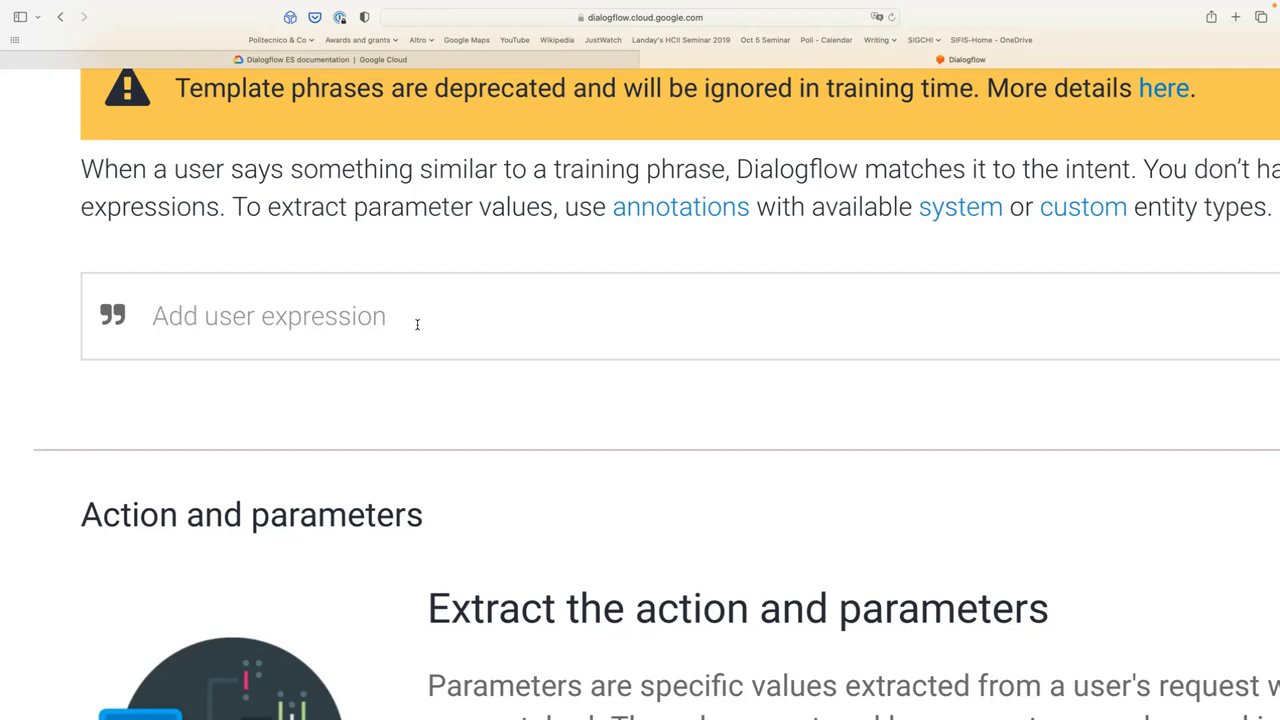
{"action": "type", "text": "Whatw"}
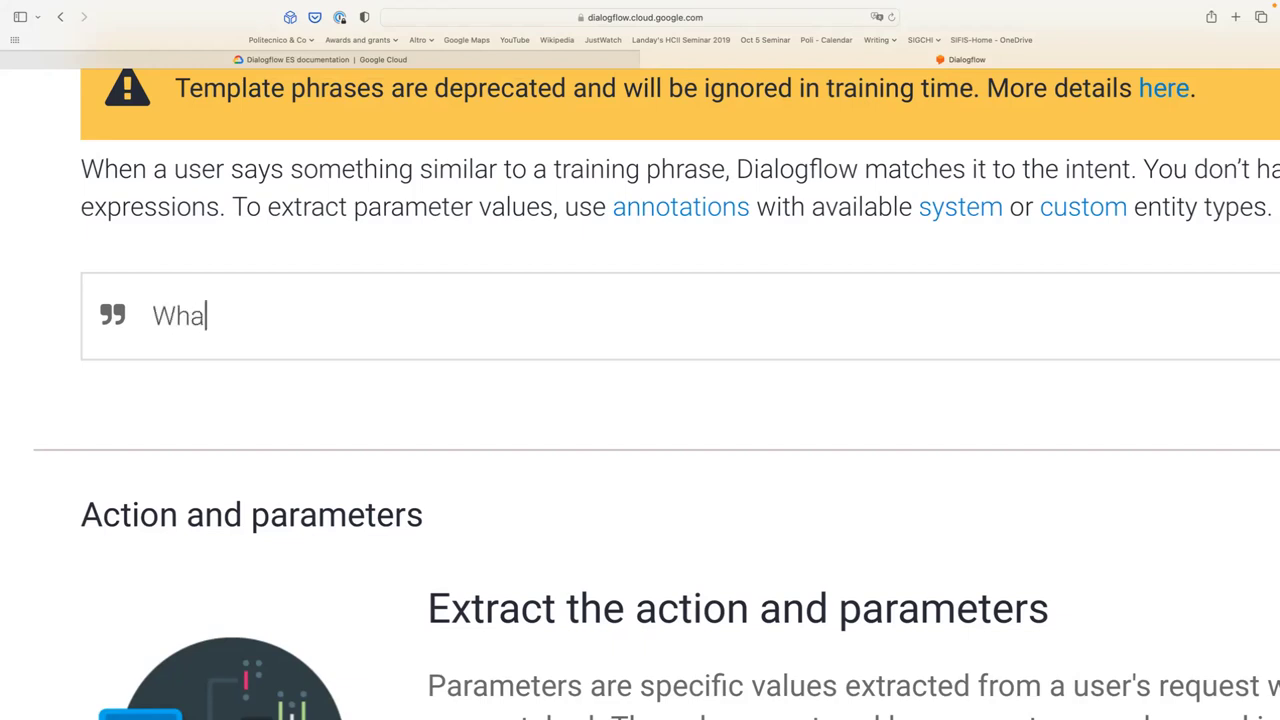
{"action": "key", "text": "BackSpace"}
{"action": "type", "text": "'s the weather"}
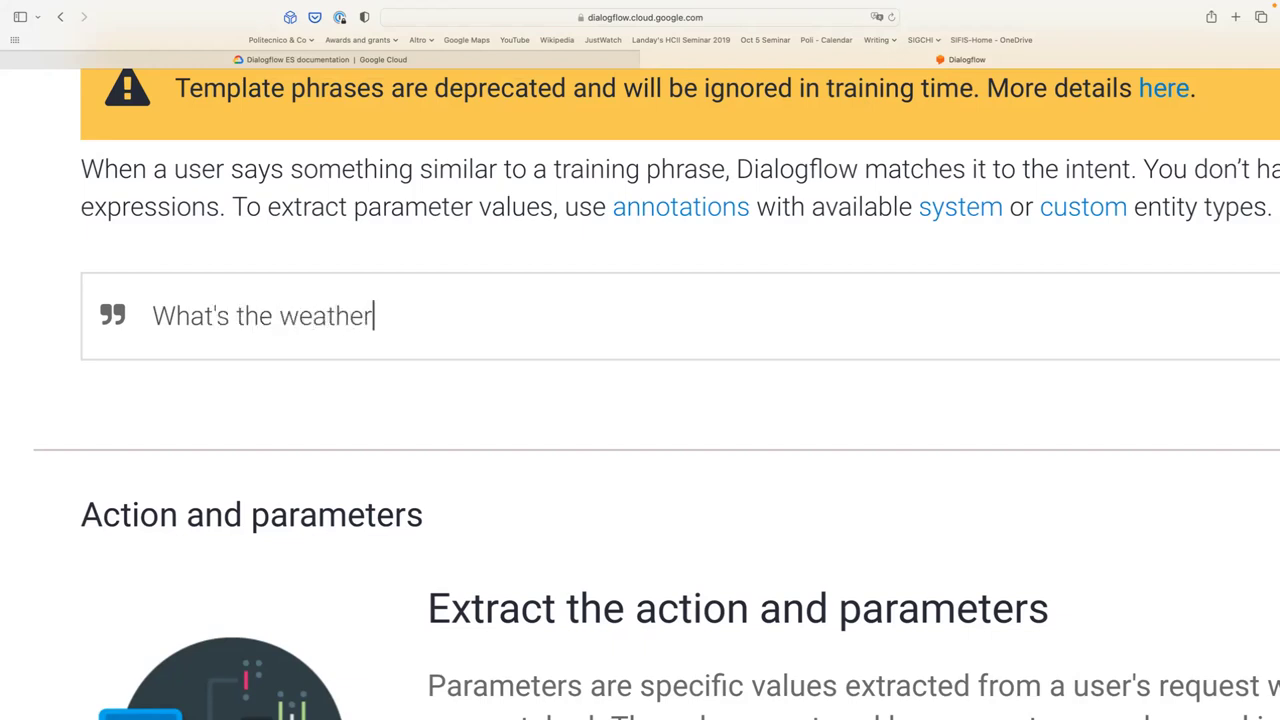
{"action": "type", "text": " like?"}
{"action": "key", "text": "Return"}
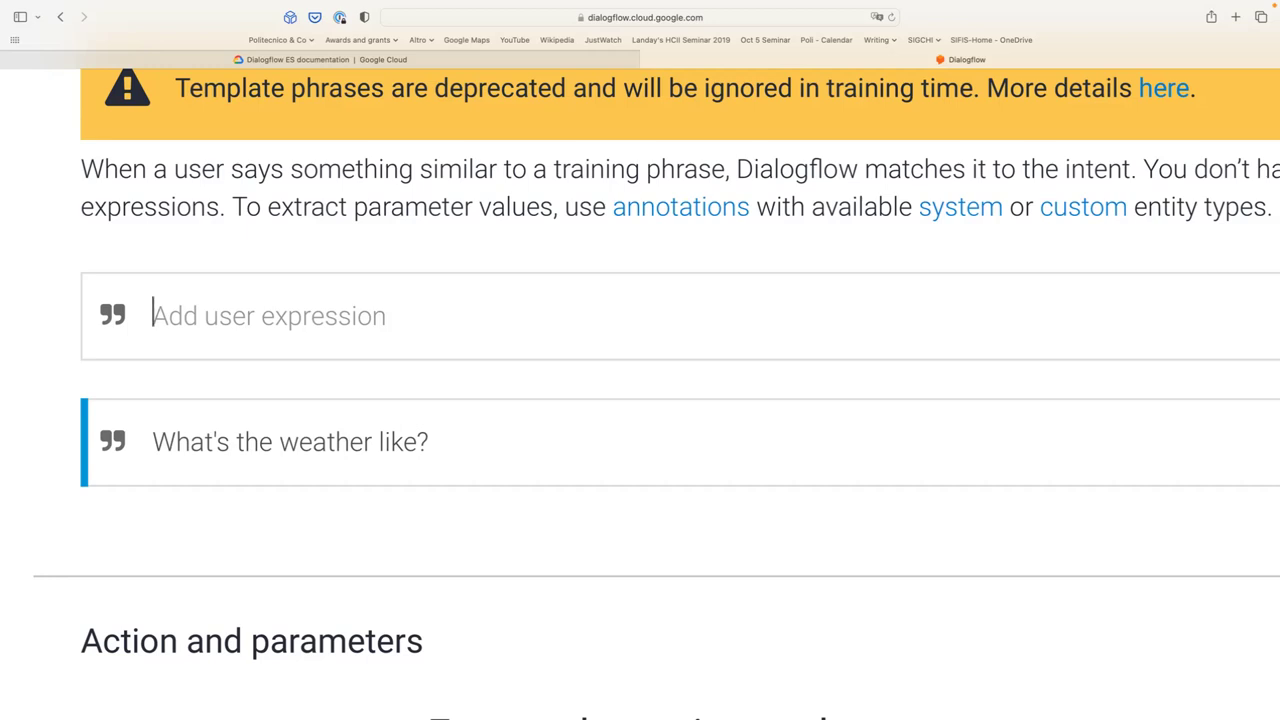
{"action": "type", "text": "What's the weather in"}
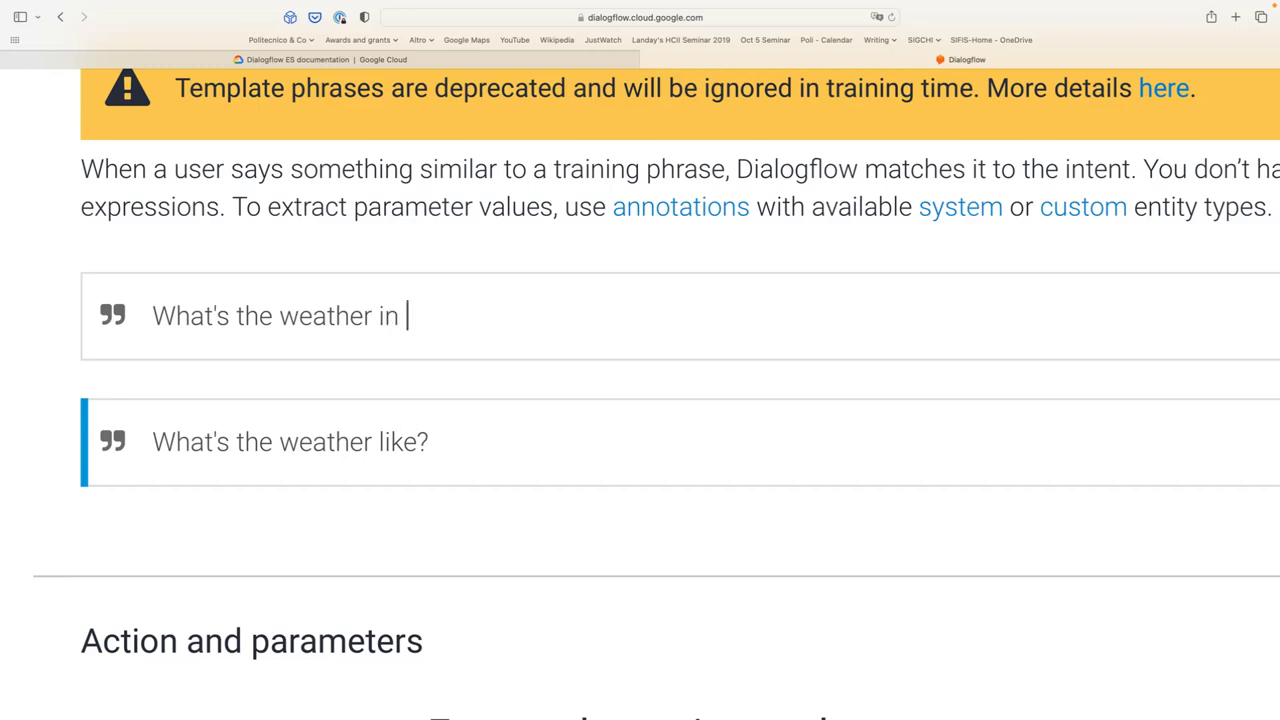
{"action": "type", "text": "New York?"}
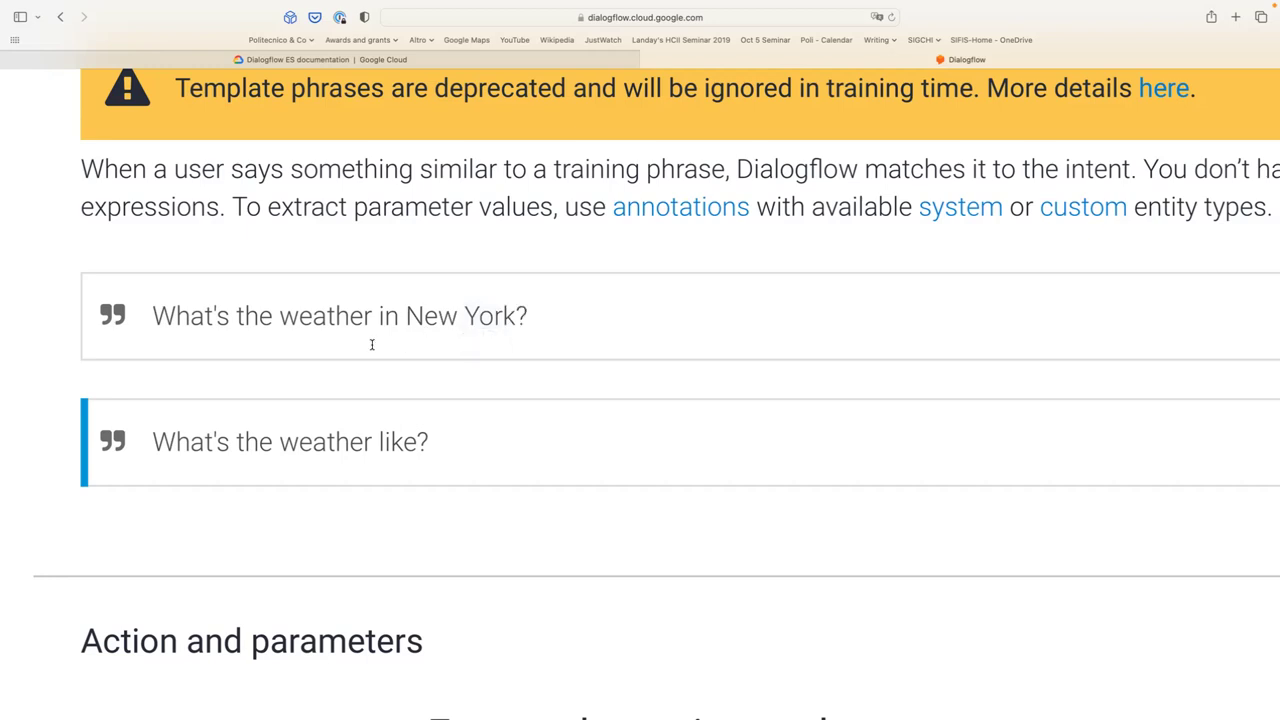
{"action": "left_click_drag", "start_coordinate": [406, 318], "coordinate": [517, 326]}
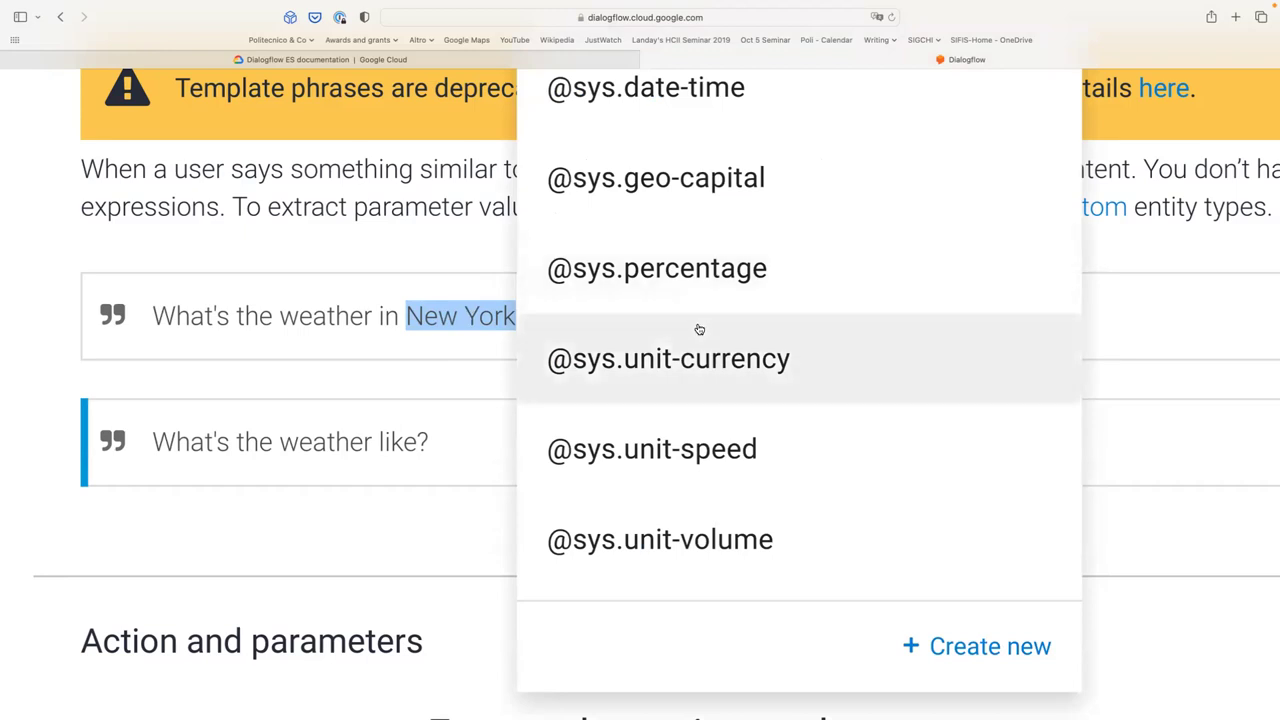
{"action": "scroll", "coordinate": [699, 329], "scroll_direction": "up", "scroll_amount": 3}
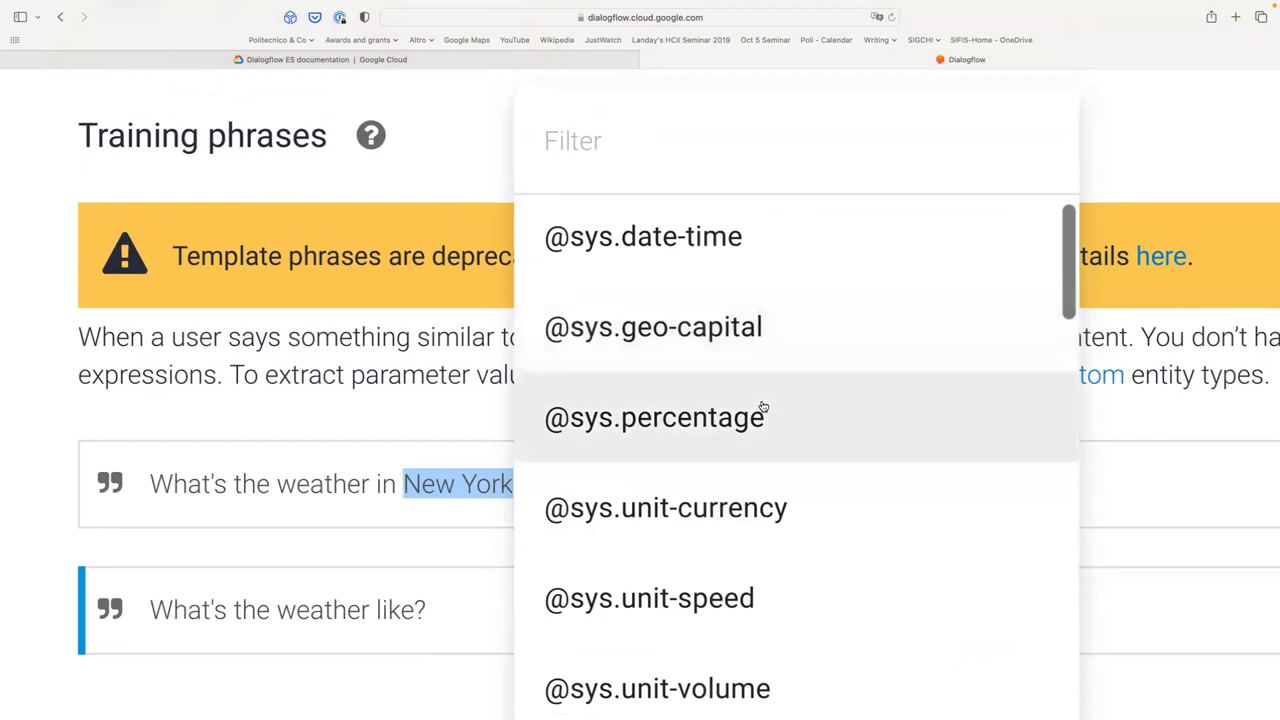
{"action": "left_click", "coordinate": [677, 154]}
{"action": "type", "text": "ci"}
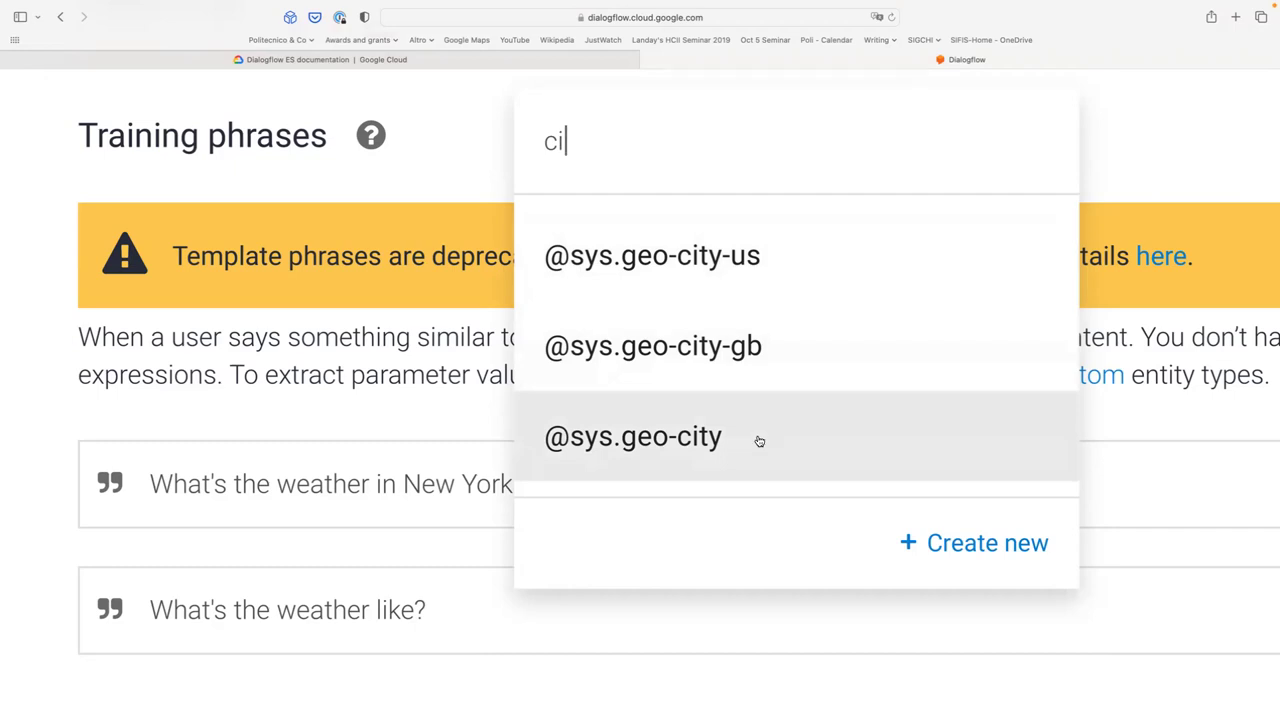
{"action": "left_click", "coordinate": [759, 441]}
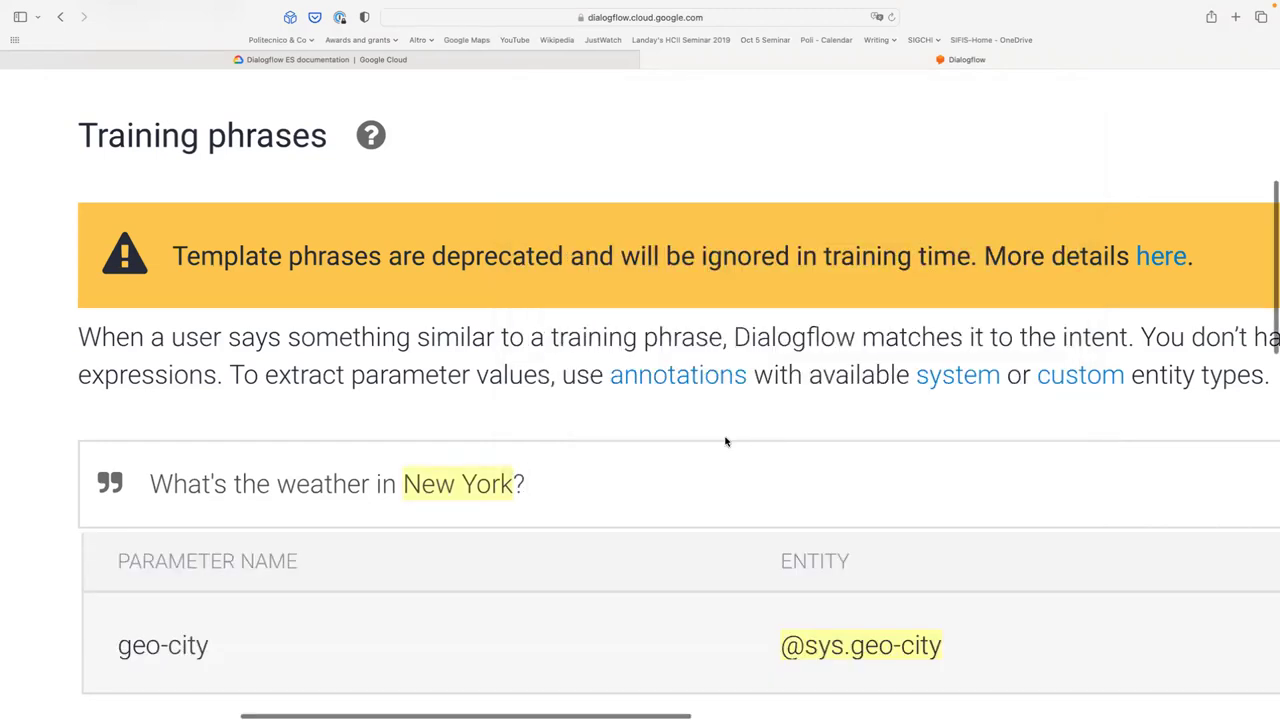
- Examine the parameter name, entity and resolved value of the "New York" annotation in the training phrase
{"action": "scroll", "coordinate": [728, 443], "scroll_direction": "down", "scroll_amount": 1}
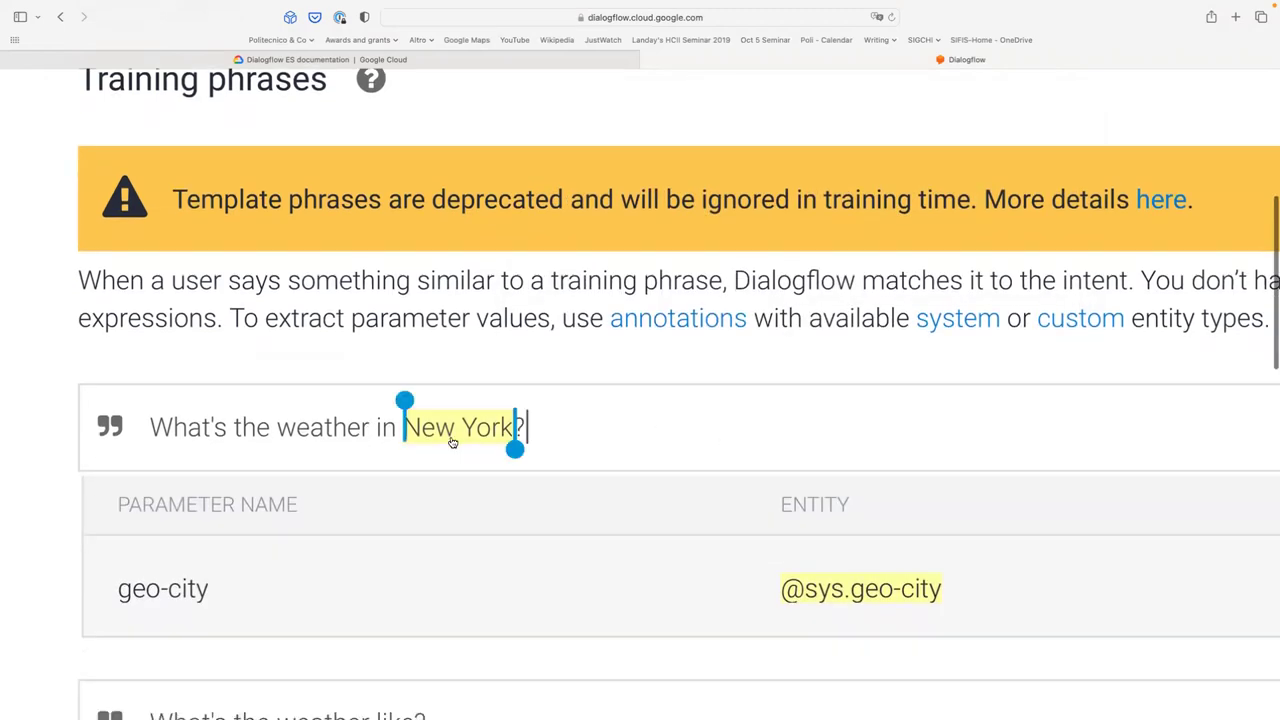
{"action": "scroll", "coordinate": [449, 508], "scroll_direction": "down", "scroll_amount": 1}
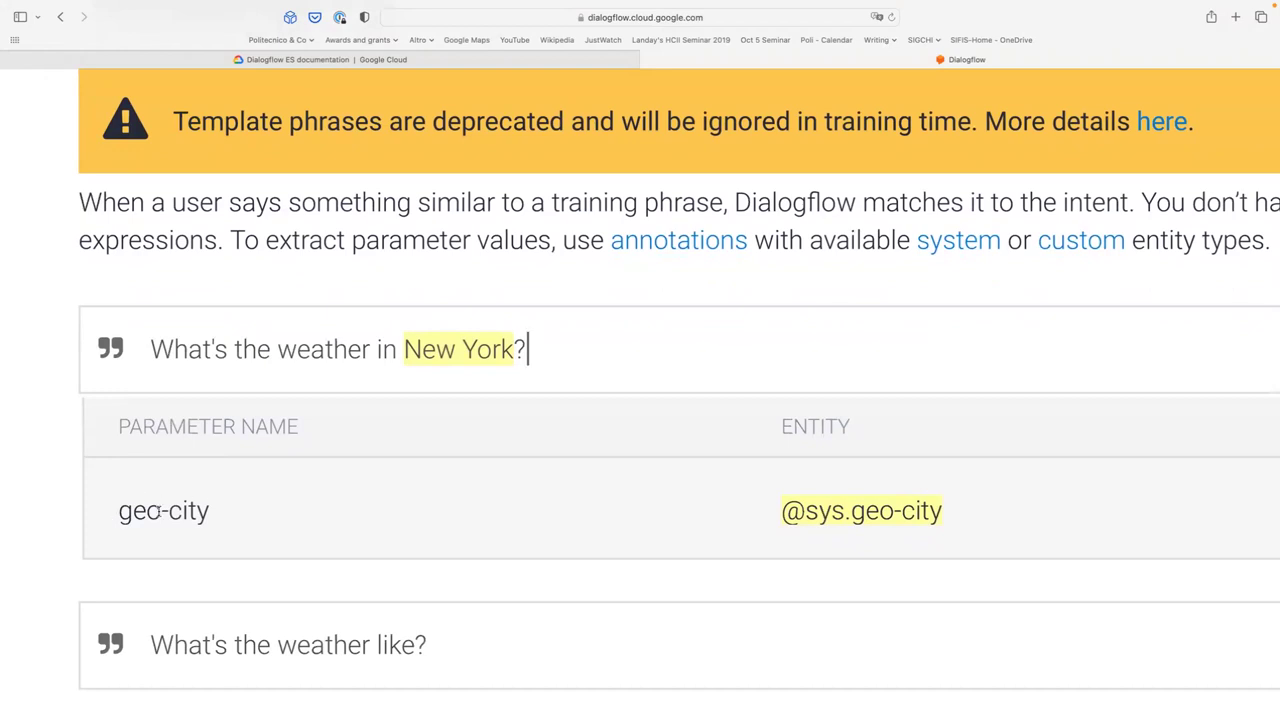
{"action": "scroll", "coordinate": [430, 548], "scroll_direction": "right", "scroll_amount": 5}
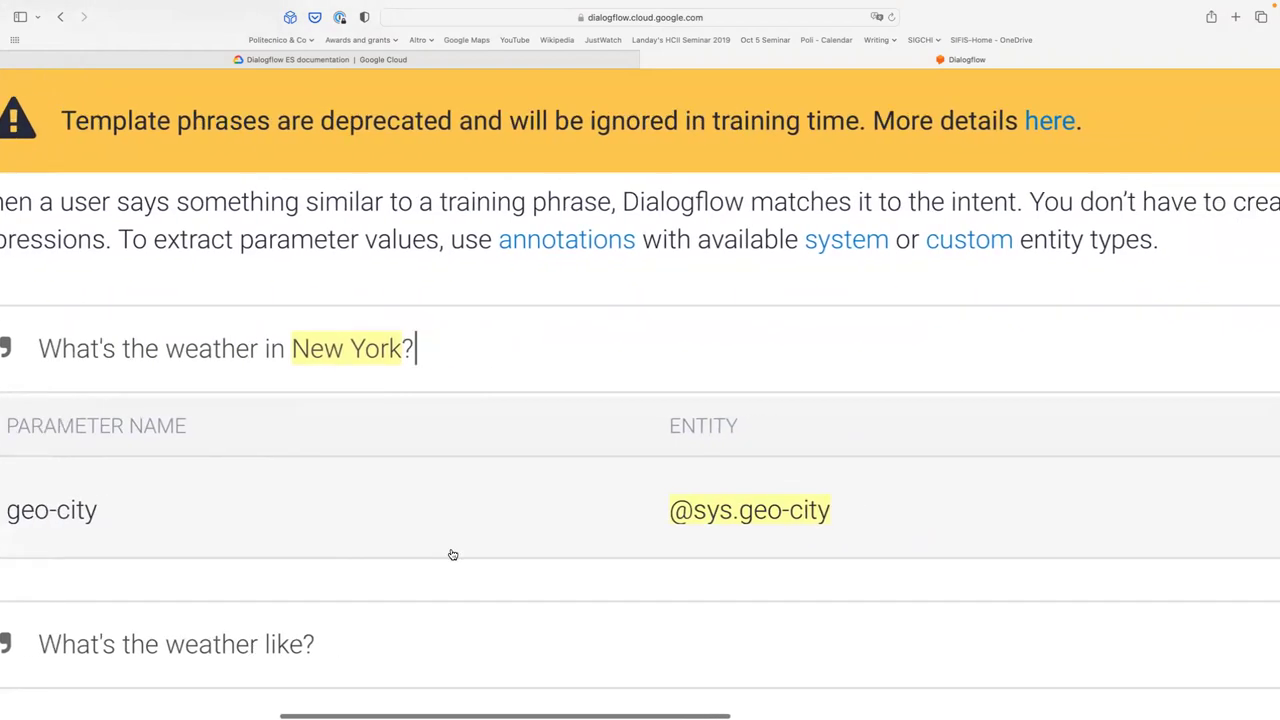
{"action": "scroll", "coordinate": [452, 554], "scroll_direction": "right", "scroll_amount": 3}
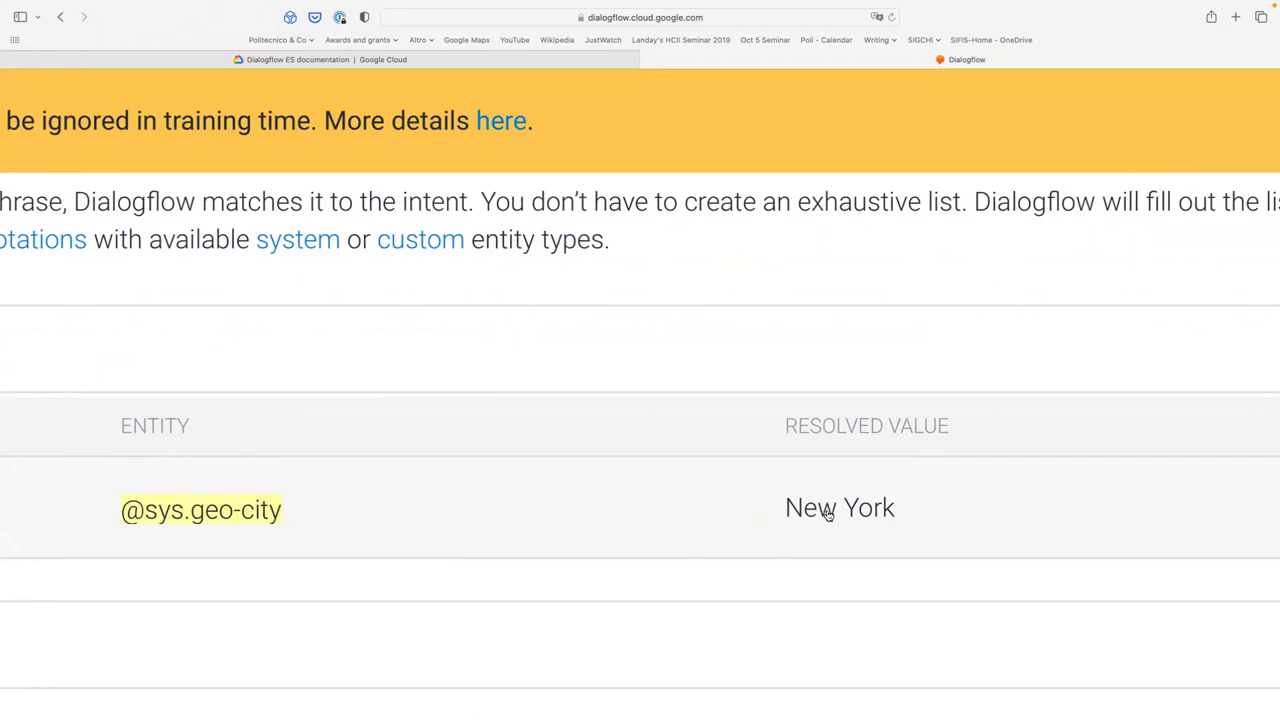
{"action": "scroll", "coordinate": [828, 513], "scroll_direction": "left", "scroll_amount": 8}
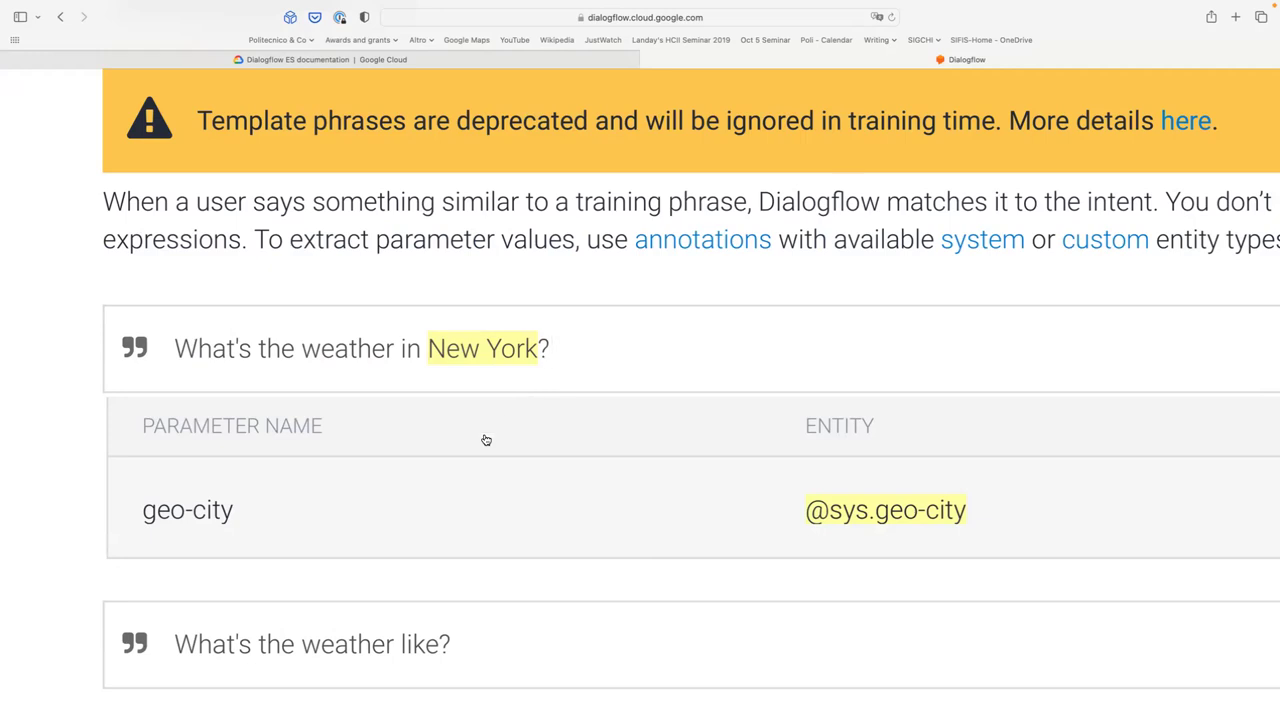
{"action": "scroll", "coordinate": [515, 360], "scroll_direction": "up", "scroll_amount": 1}
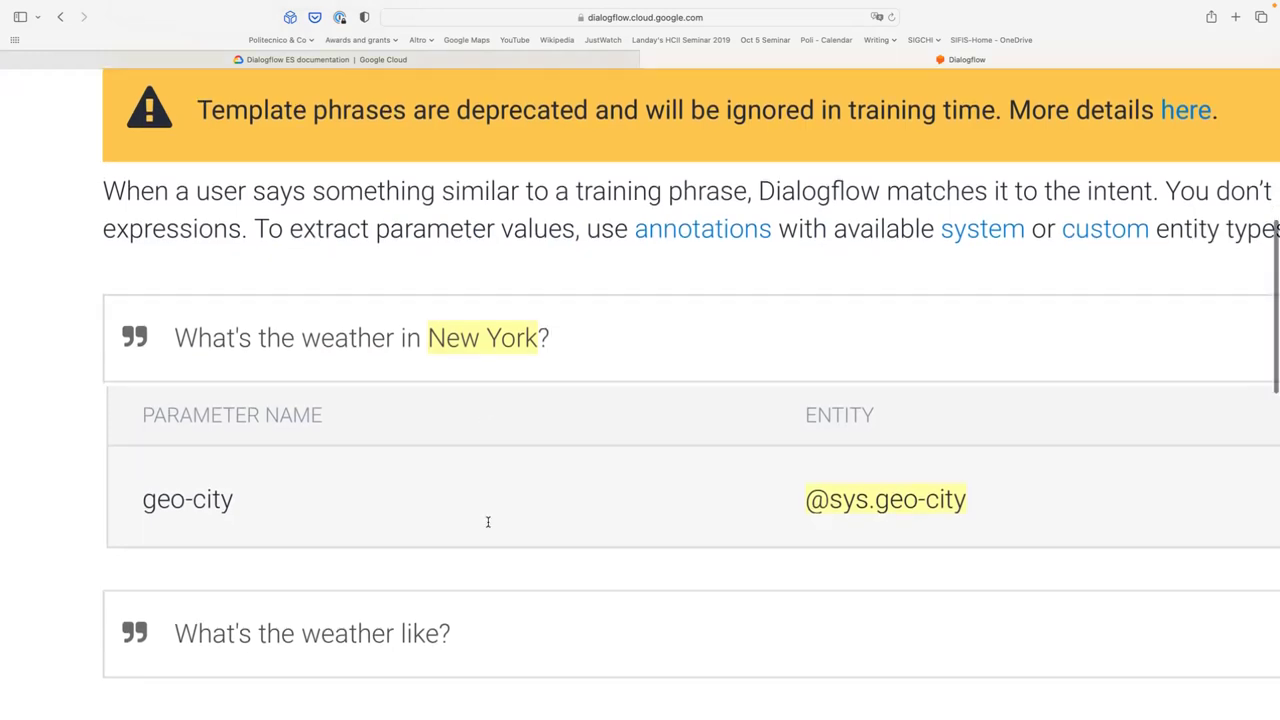
{"action": "scroll", "coordinate": [488, 521], "scroll_direction": "down", "scroll_amount": 5}
{"action": "scroll", "coordinate": [490, 524], "scroll_direction": "up", "scroll_amount": 10}
{"action": "scroll", "coordinate": [543, 506], "scroll_direction": "down", "scroll_amount": 4}
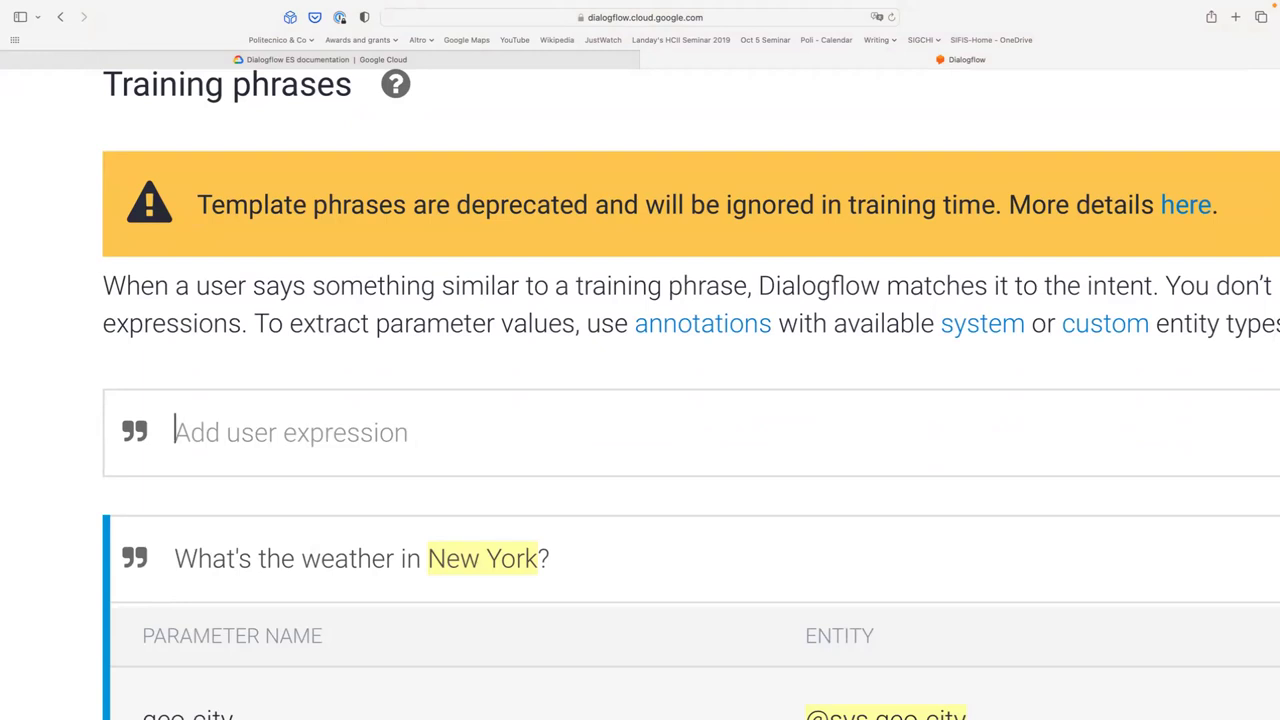
- Add the training phrase "Is it going to rain?" to the new intent
{"action": "type", "text": "It"}
{"action": "key", "text": "BackSpace"}
{"action": "key", "text": "BackSpace"}
{"action": "type", "text": "s it going to rain?"}
{"action": "key", "text": "Return"}
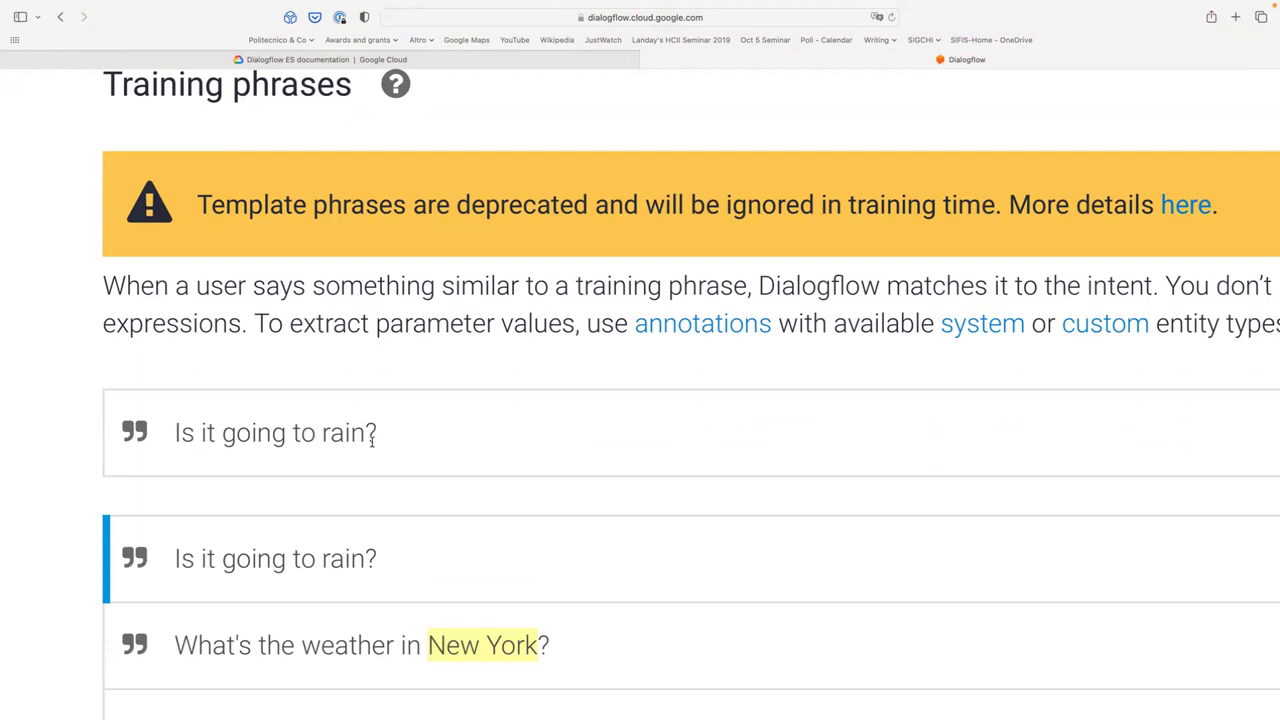
- Clear the leftover text "Is it going to rain?" from the entry field for new training phrases
{"action": "scroll", "coordinate": [152, 460], "scroll_direction": "down", "scroll_amount": 5}
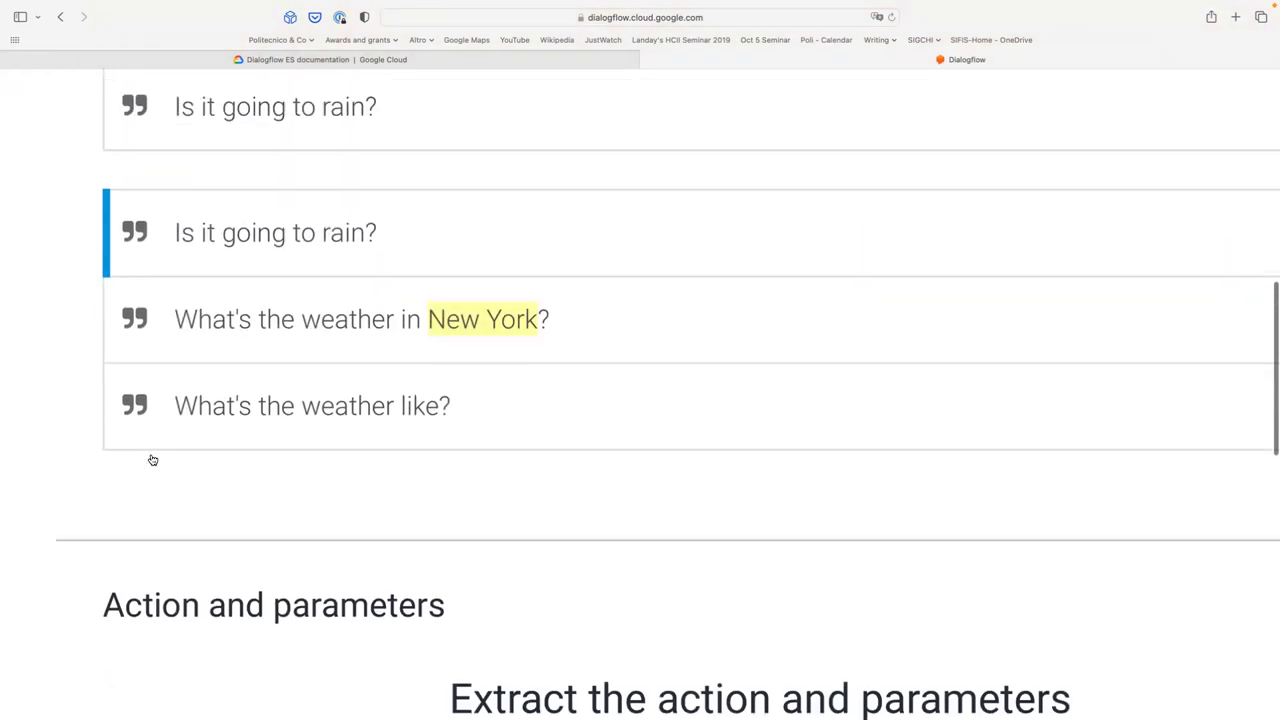
{"action": "scroll", "coordinate": [151, 457], "scroll_direction": "up", "scroll_amount": 2}
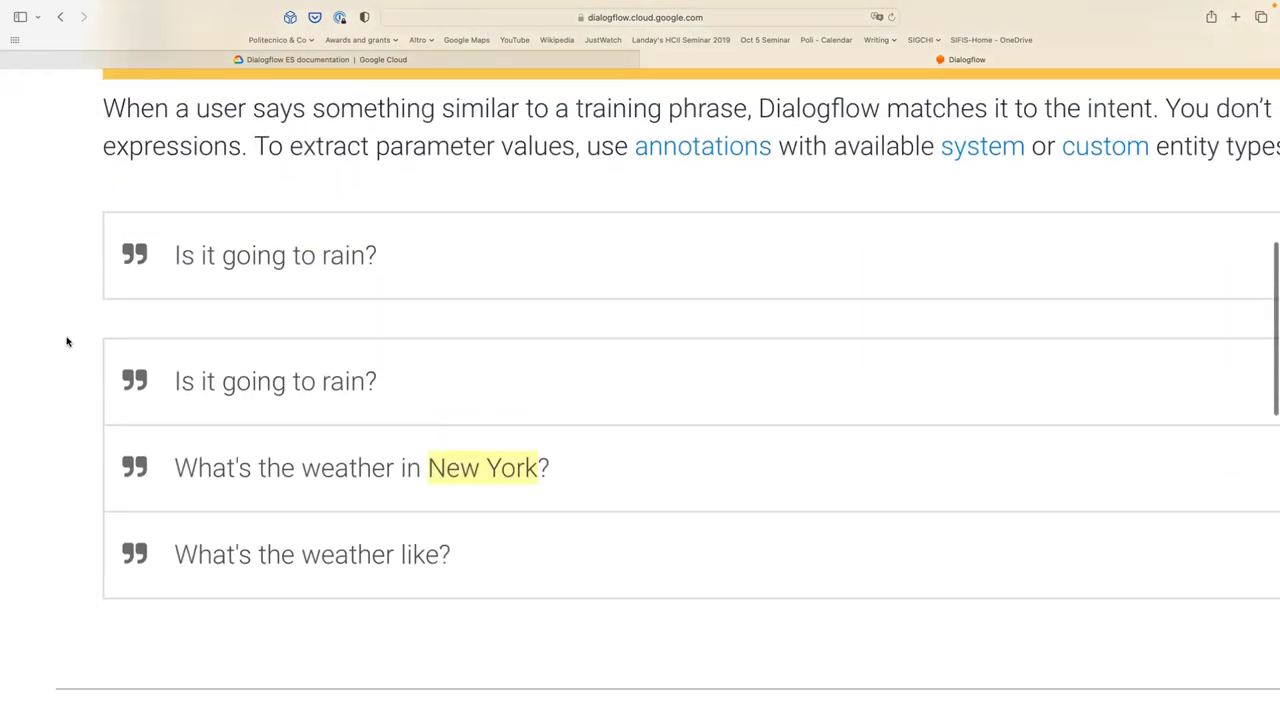
{"action": "double_click", "coordinate": [252, 255]}
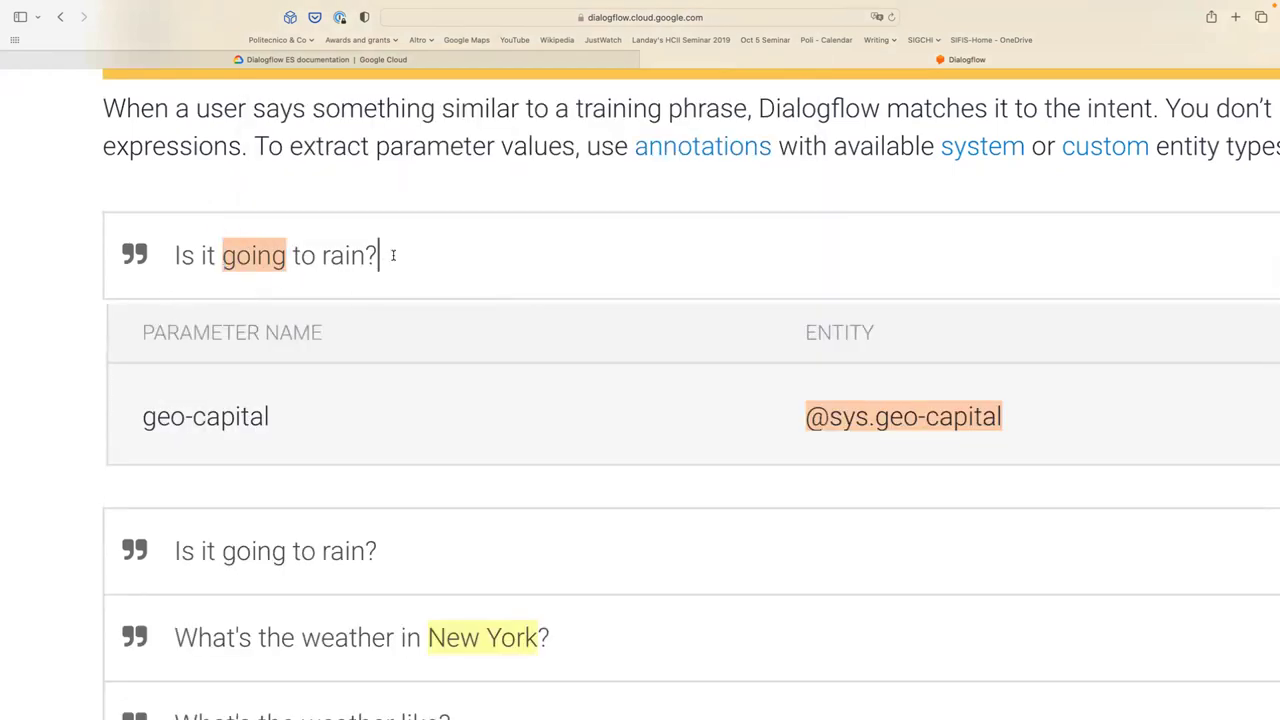
{"action": "key", "text": "BackSpace"}
{"action": "key", "text": "BackSpace"}
{"action": "key", "text": "BackSpace"}
{"action": "key", "text": "BackSpace"}
{"action": "key", "text": "BackSpace"}
{"action": "key", "text": "BackSpace"}
{"action": "key", "text": "BackSpace"}
{"action": "key", "text": "BackSpace"}
{"action": "key", "text": "BackSpace"}
{"action": "key", "text": "BackSpace"}
{"action": "key", "text": "BackSpace"}
{"action": "key", "text": "BackSpace"}
{"action": "key", "text": "BackSpace"}
{"action": "key", "text": "BackSpace"}
{"action": "key", "text": "BackSpace"}
{"action": "key", "text": "BackSpace"}
{"action": "key", "text": "BackSpace"}
{"action": "key", "text": "BackSpace"}
{"action": "key", "text": "BackSpace"}
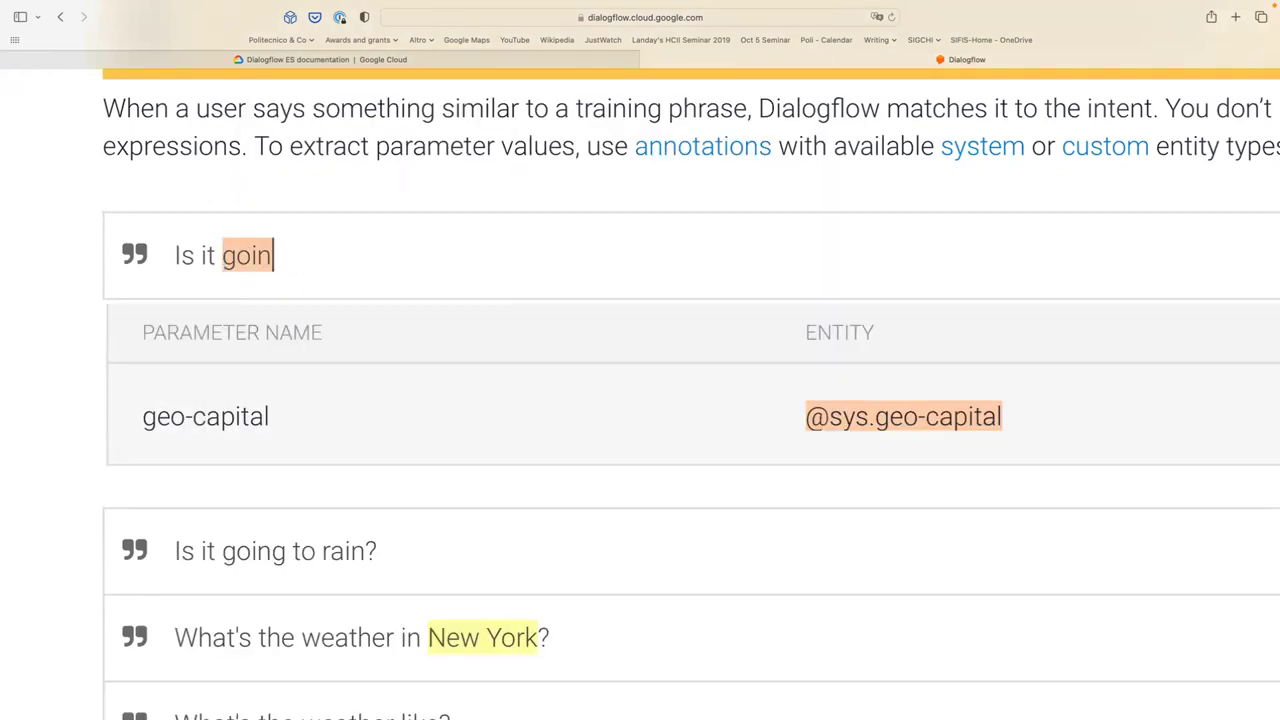
{"action": "key", "text": "BackSpace"}
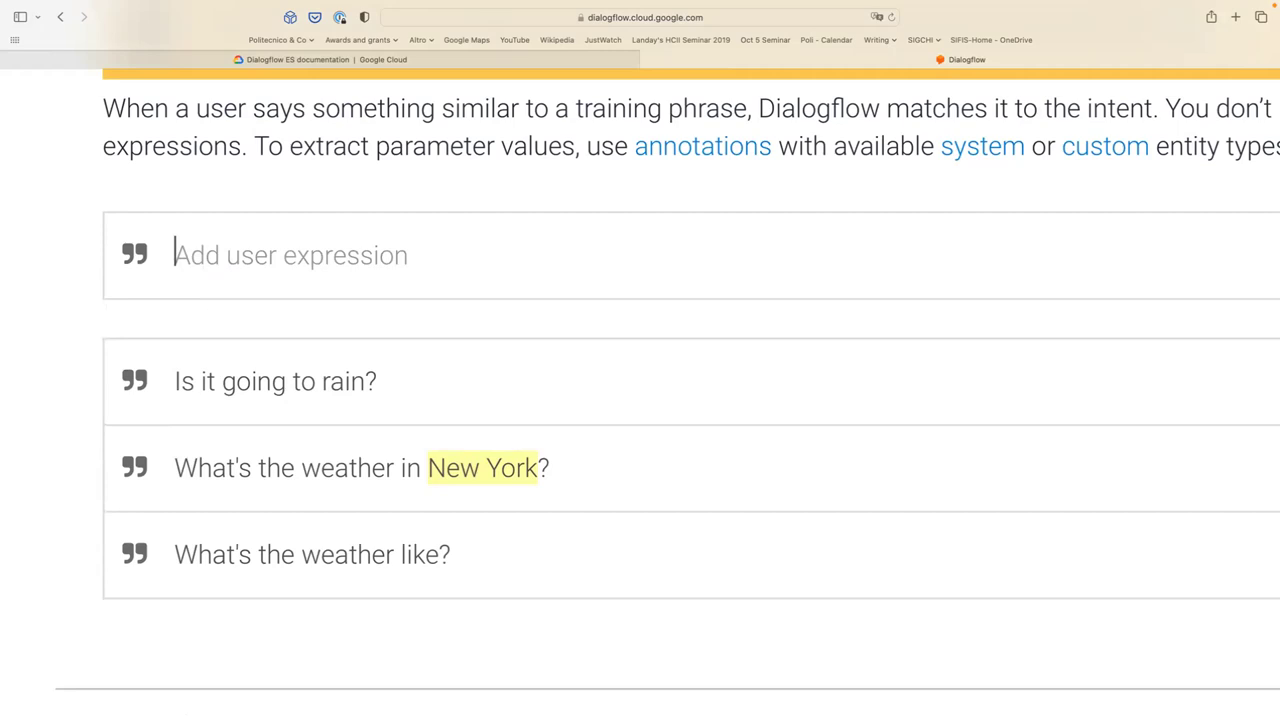
{"action": "type", "text": "Tell me the weather "}
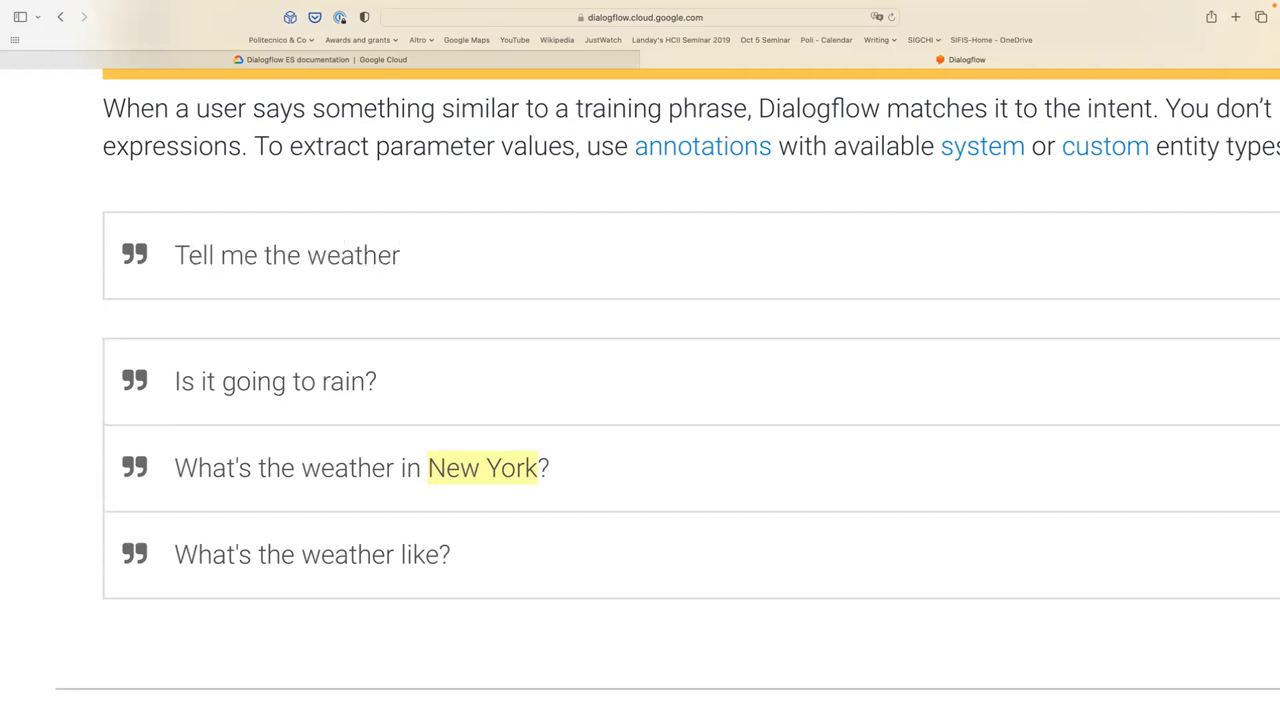
{"action": "type", "text": "in Milan."}
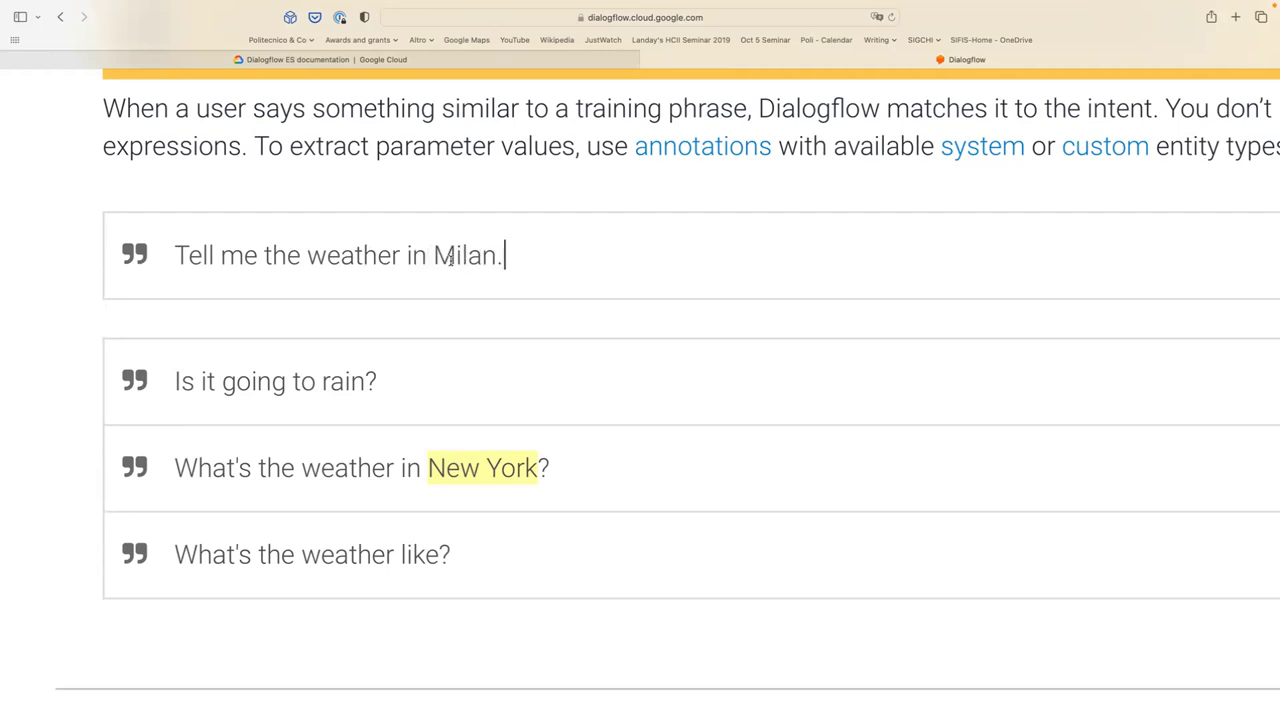
{"action": "double_click", "coordinate": [452, 258]}
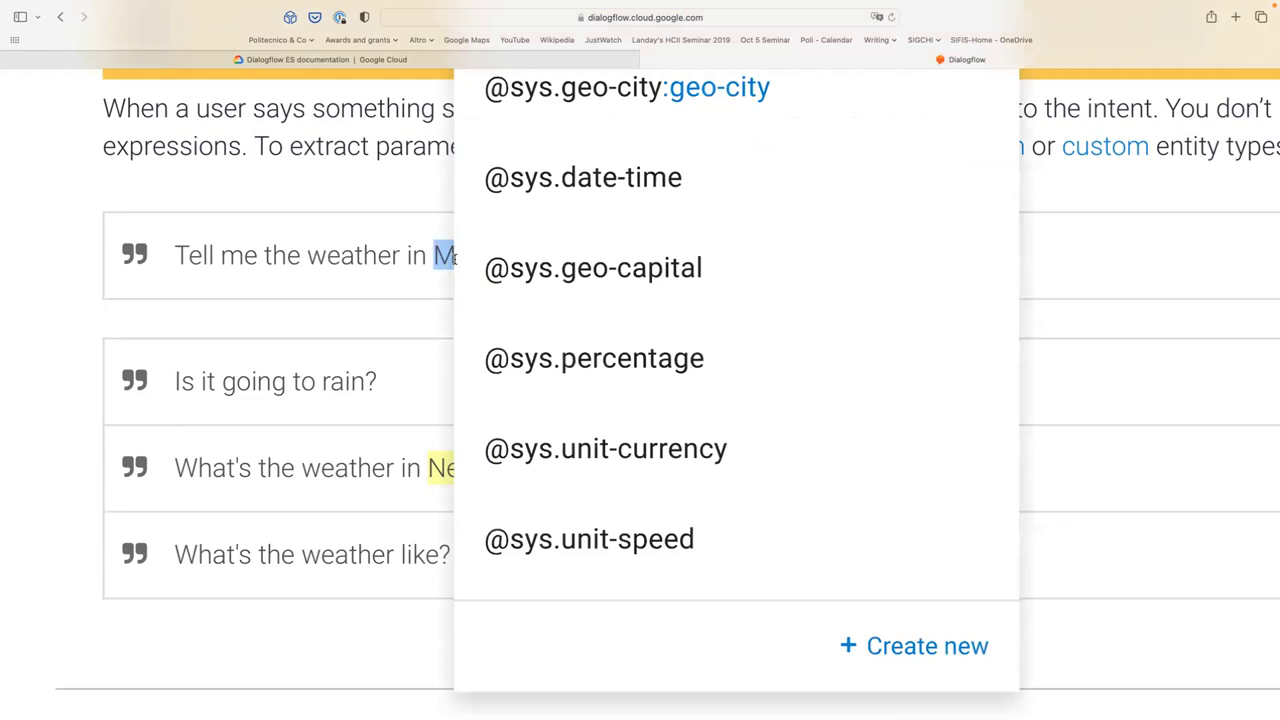
{"action": "left_click", "coordinate": [615, 112]}
{"action": "type", "text": "."}
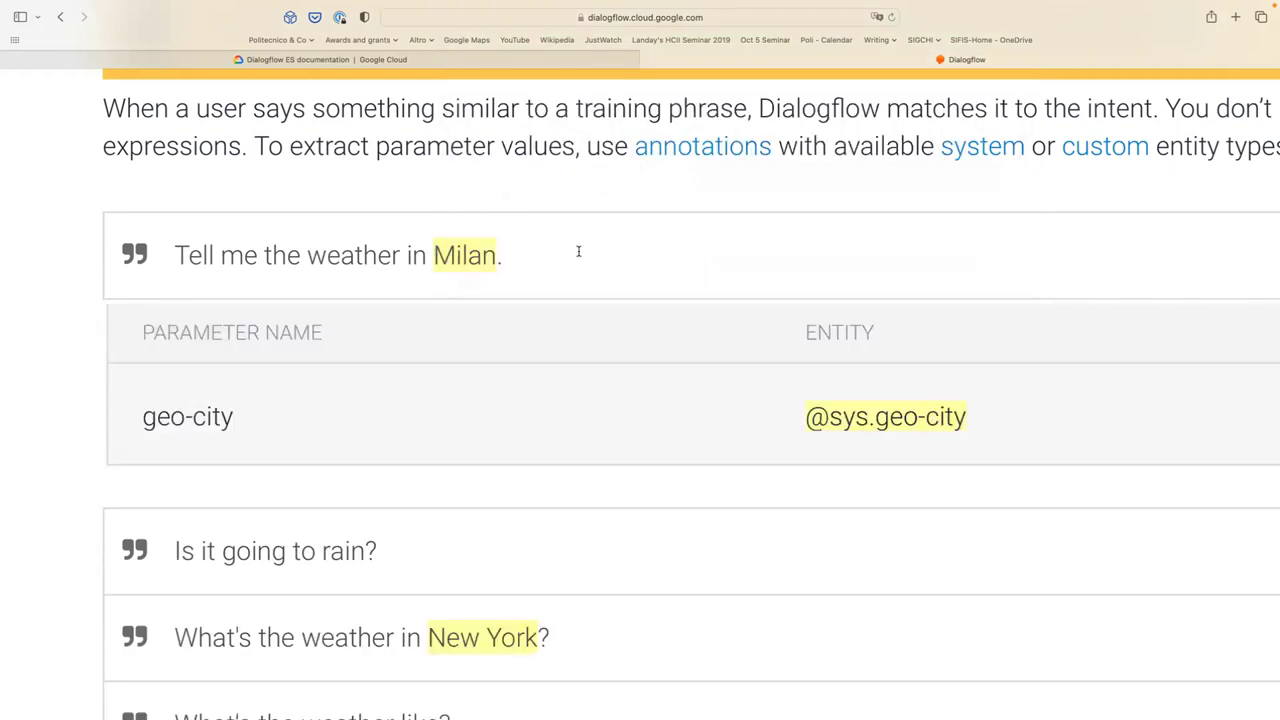
{"action": "key", "text": "Return"}
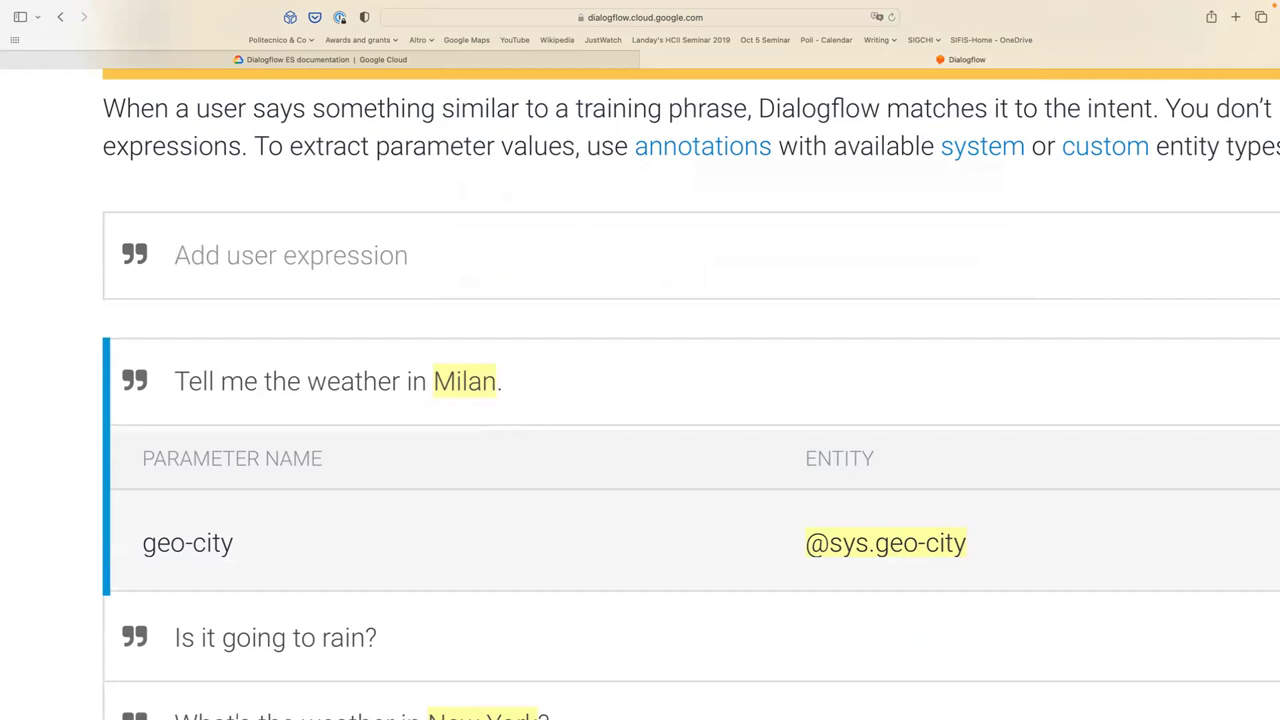
- Enter "What's the weather in Rome today" as the text of a new training phrase
{"action": "scroll", "coordinate": [476, 218], "scroll_direction": "down", "scroll_amount": 4}
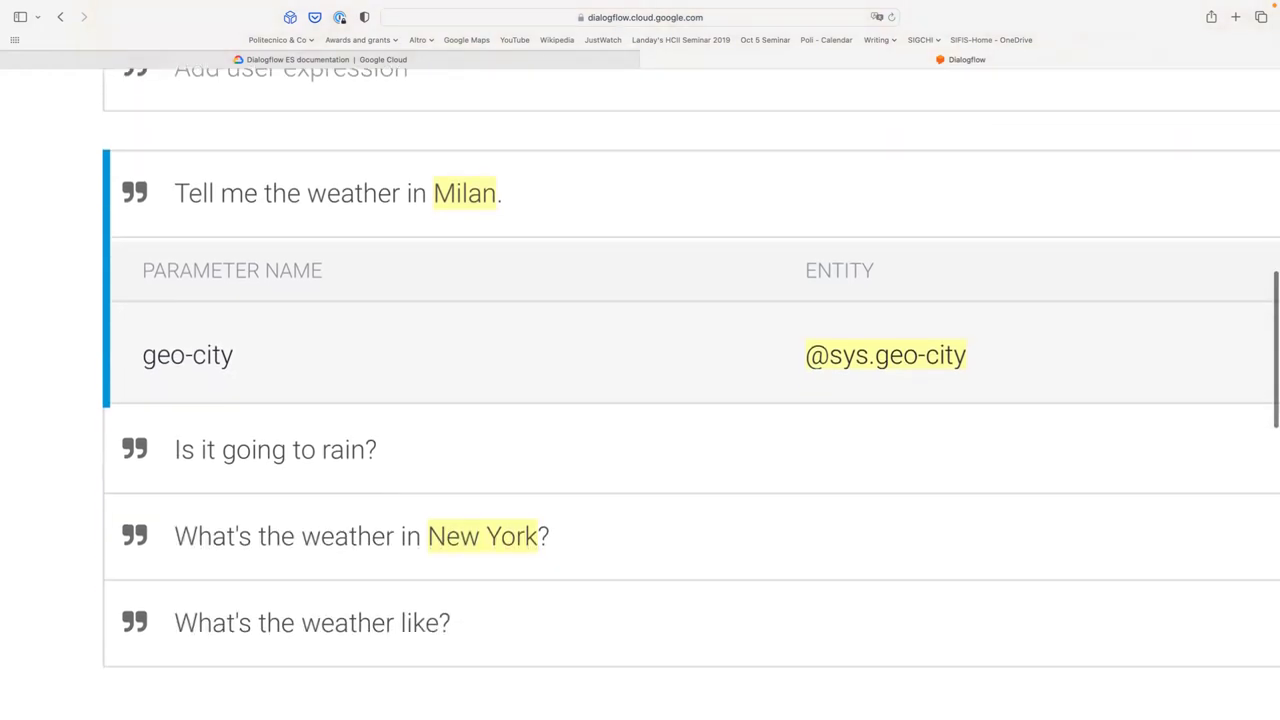
{"action": "scroll", "coordinate": [342, 449], "scroll_direction": "up", "scroll_amount": 5}
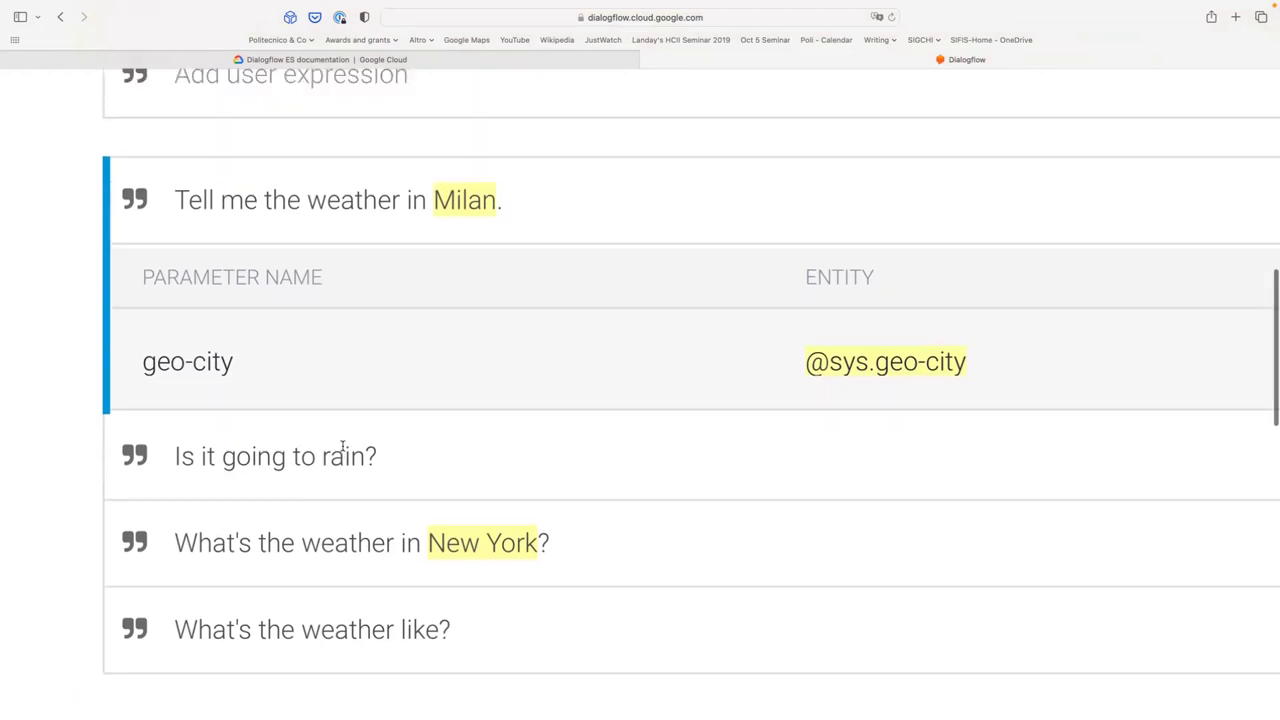
{"action": "scroll", "coordinate": [342, 446], "scroll_direction": "up", "scroll_amount": 1}
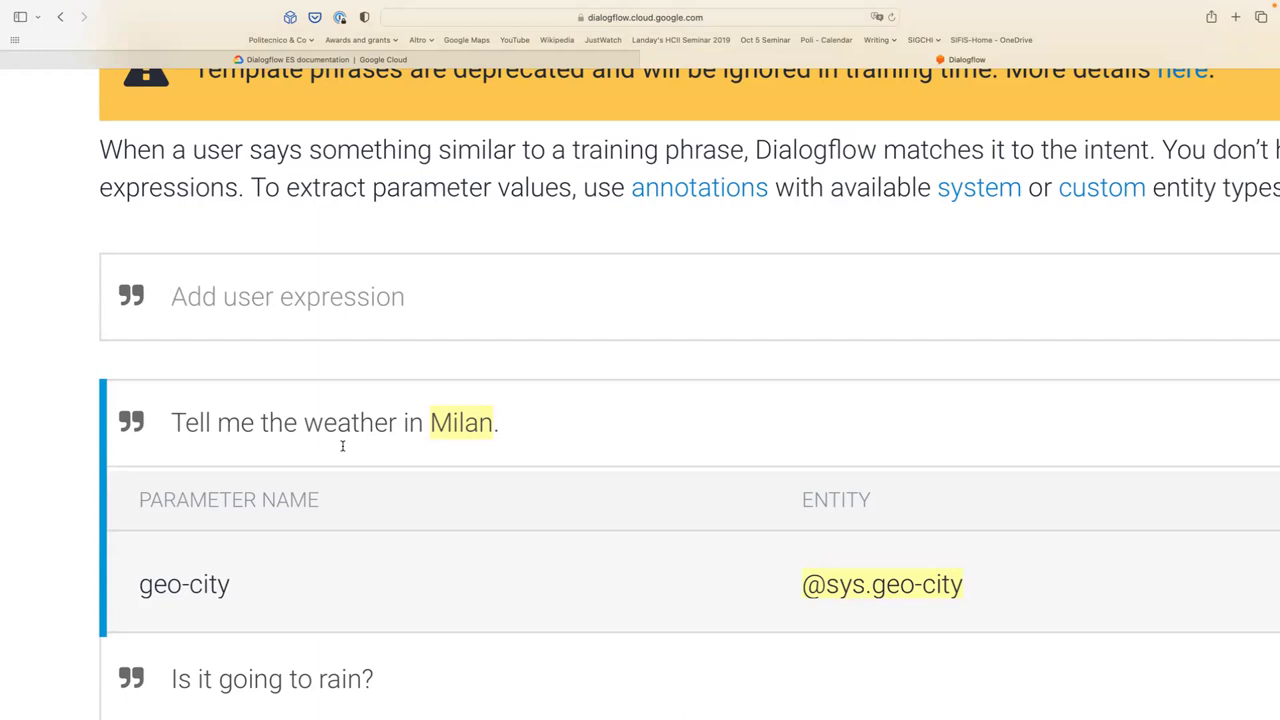
{"action": "type", "text": "Whta"}
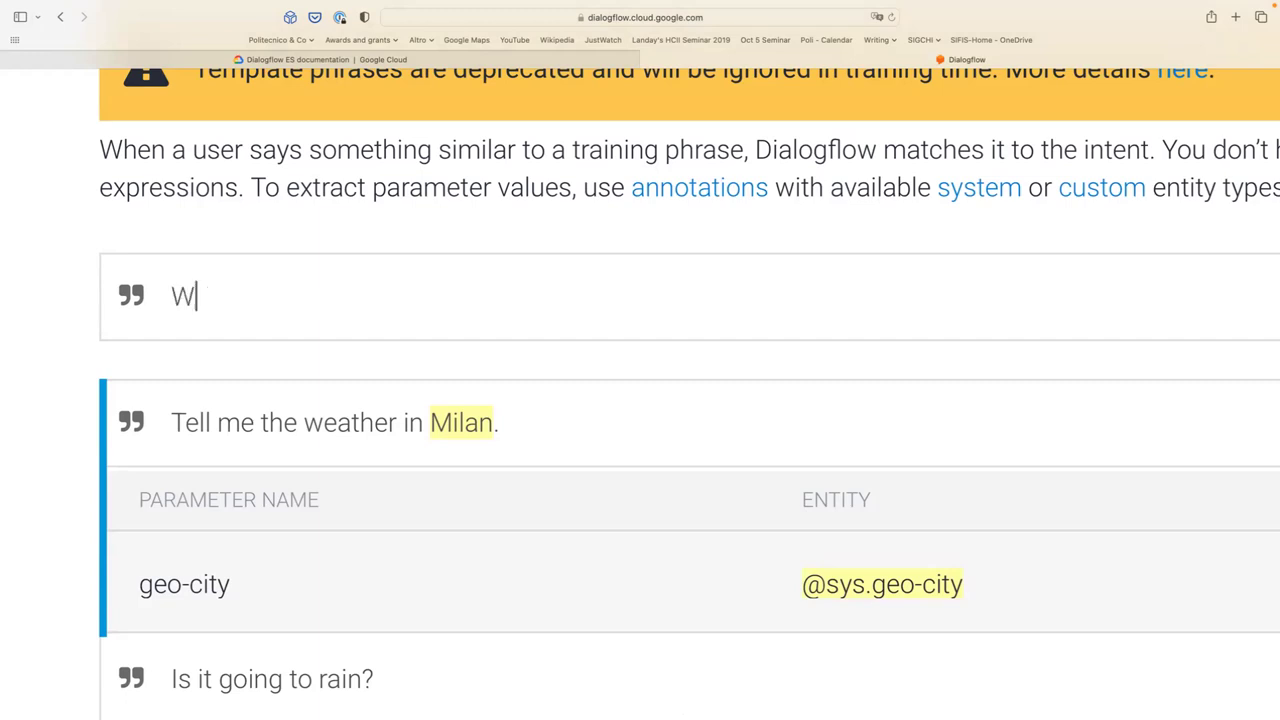
{"action": "key", "text": "BackSpace"}
{"action": "key", "text": "BackSpace"}
{"action": "type", "text": "at's in"}
{"action": "key", "text": "BackSpace"}
{"action": "key", "text": "BackSpace"}
{"action": "type", "text": "i"}
{"action": "key", "text": "BackSpace"}
{"action": "type", "text": "the weather in "}
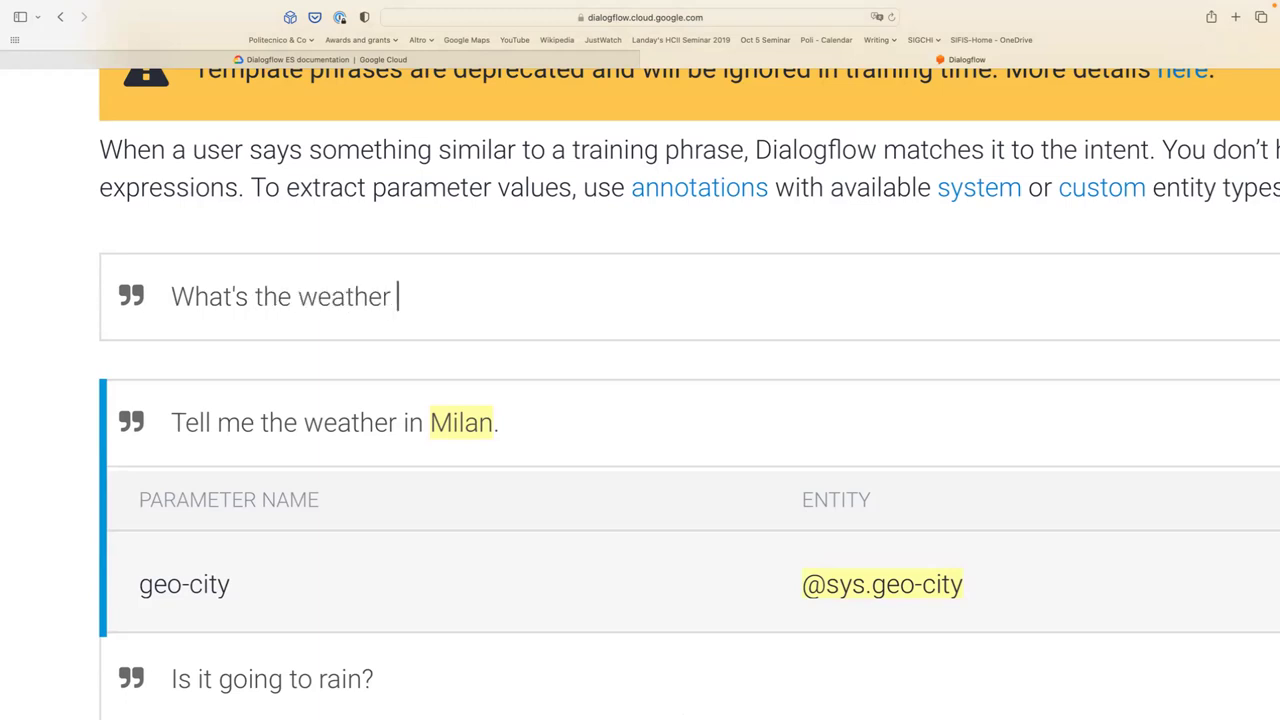
{"action": "type", "text": "Rome today"}
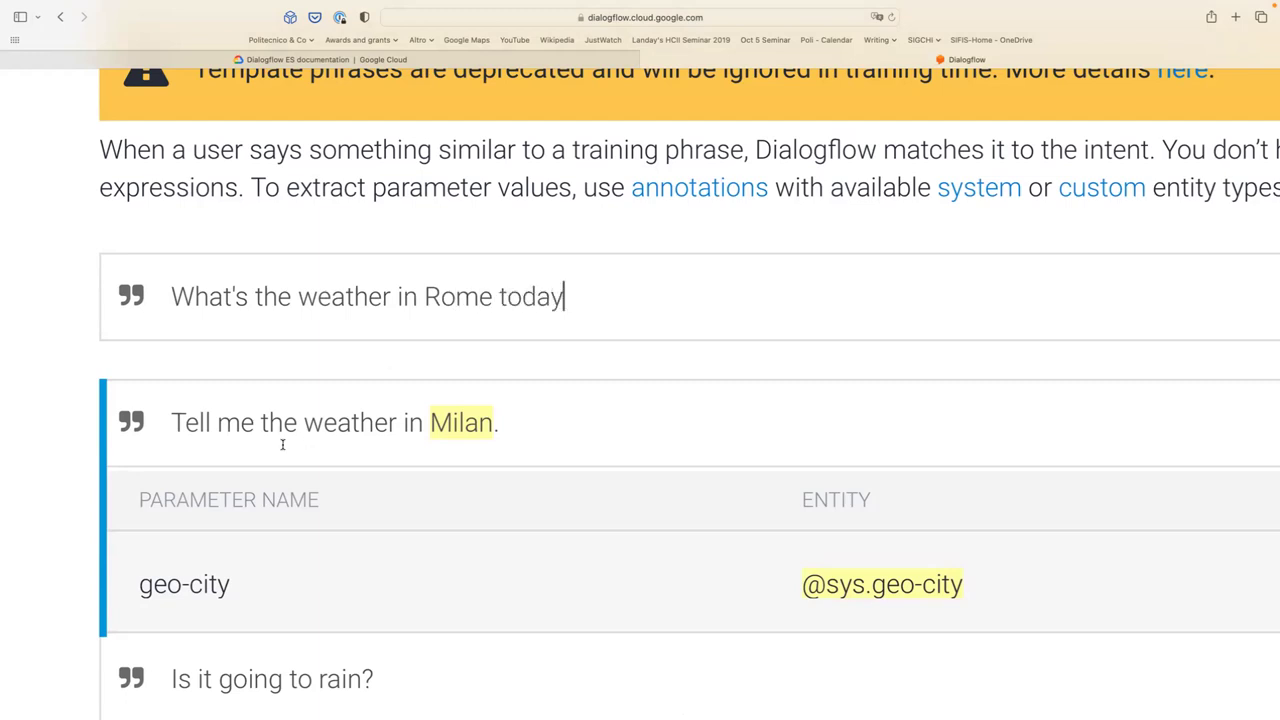
{"action": "double_click", "coordinate": [451, 296]}
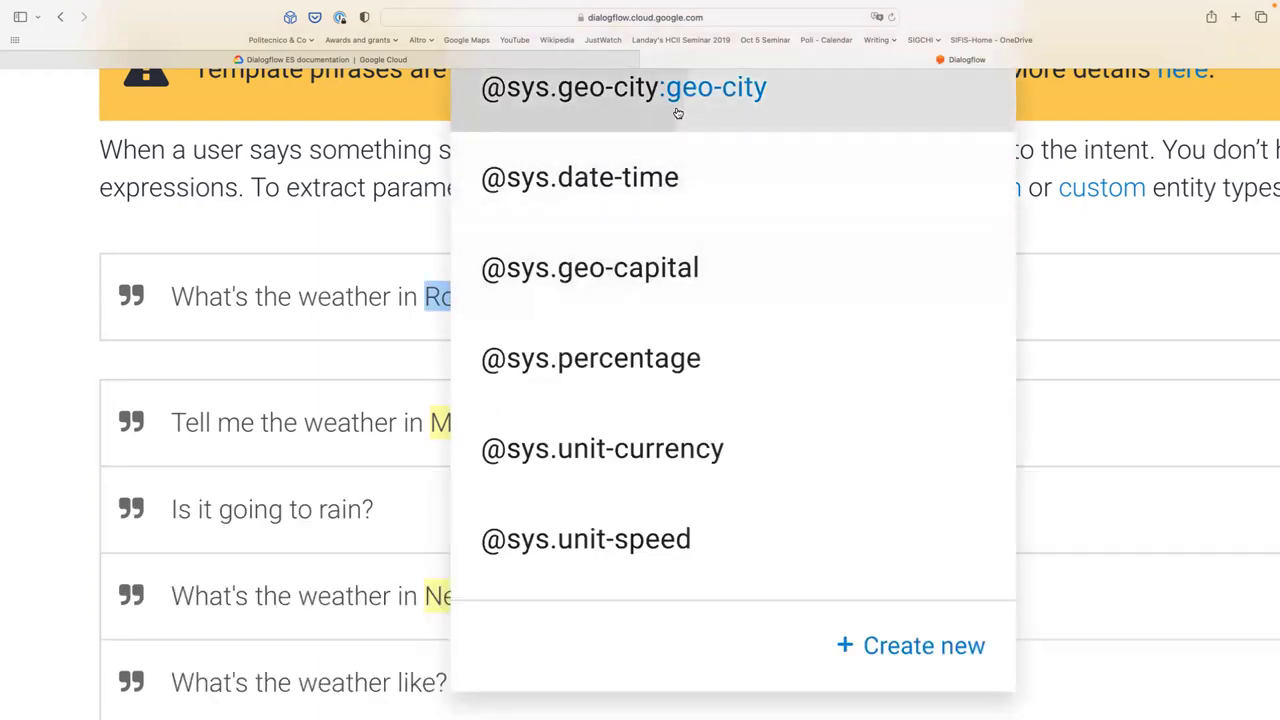
{"action": "left_click", "coordinate": [678, 110]}
{"action": "double_click", "coordinate": [537, 297]}
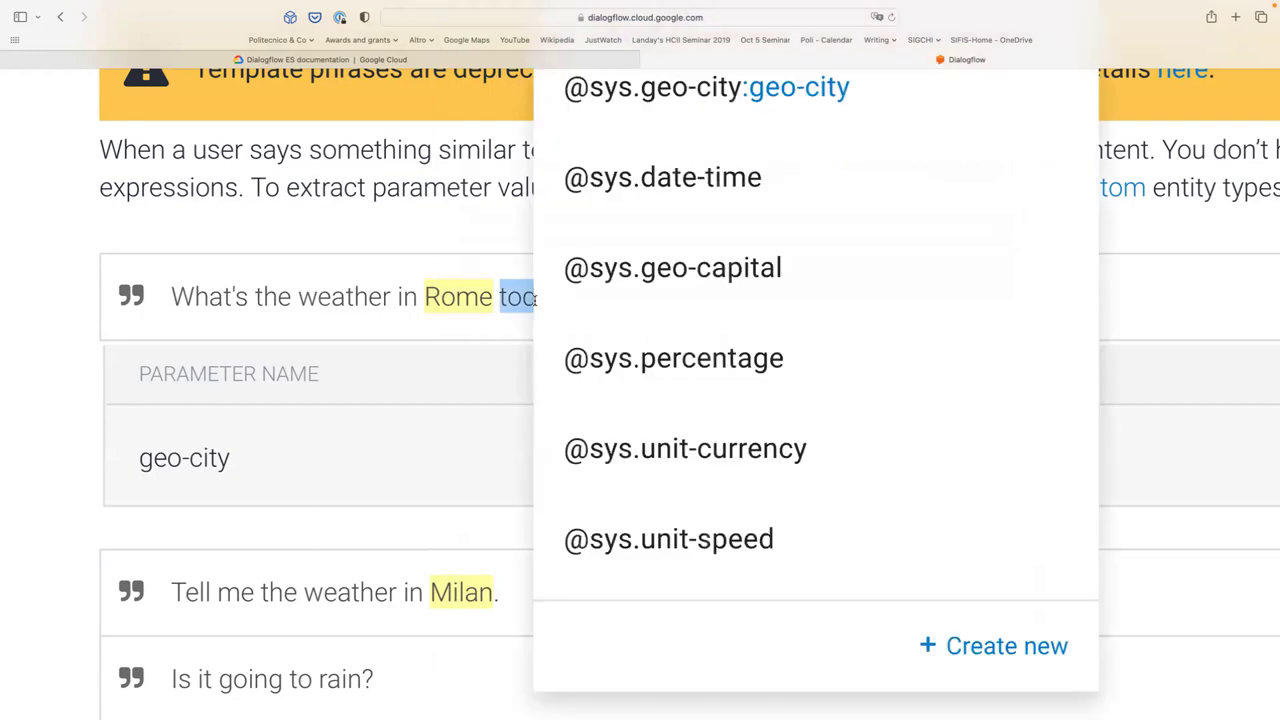
{"action": "scroll", "coordinate": [766, 237], "scroll_direction": "up", "scroll_amount": 1}
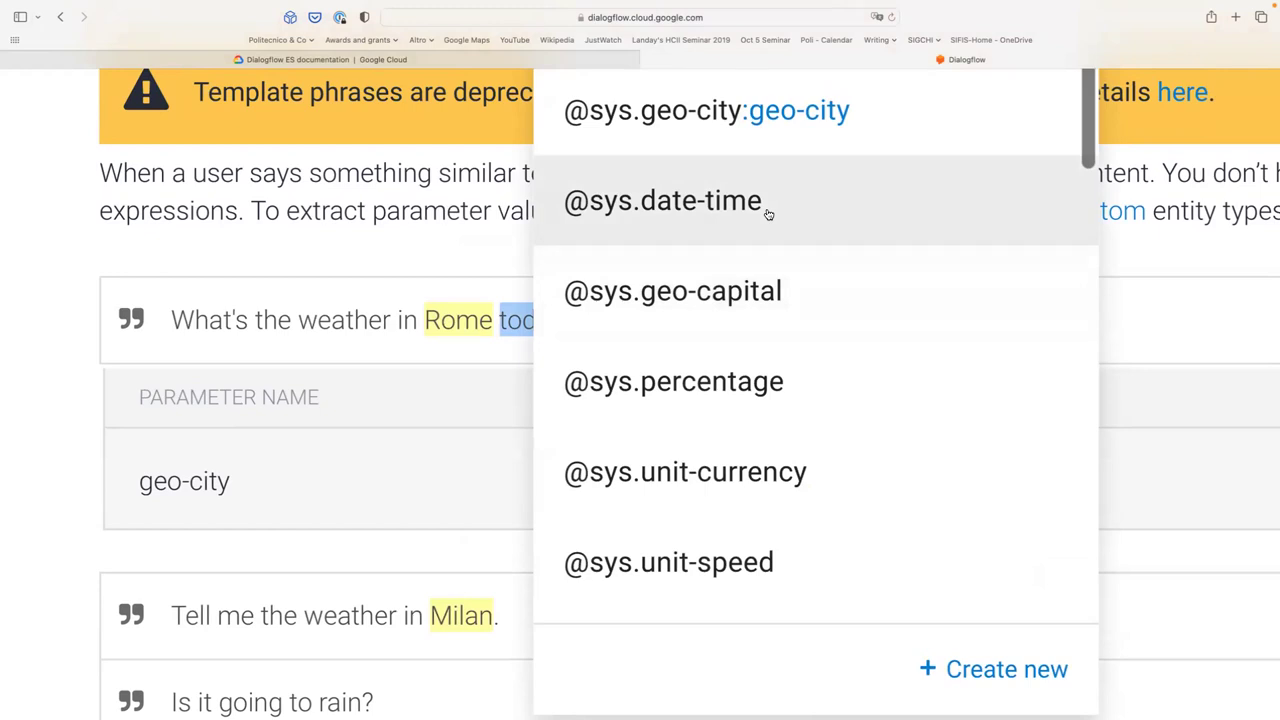
{"action": "scroll", "coordinate": [763, 200], "scroll_direction": "up", "scroll_amount": 5}
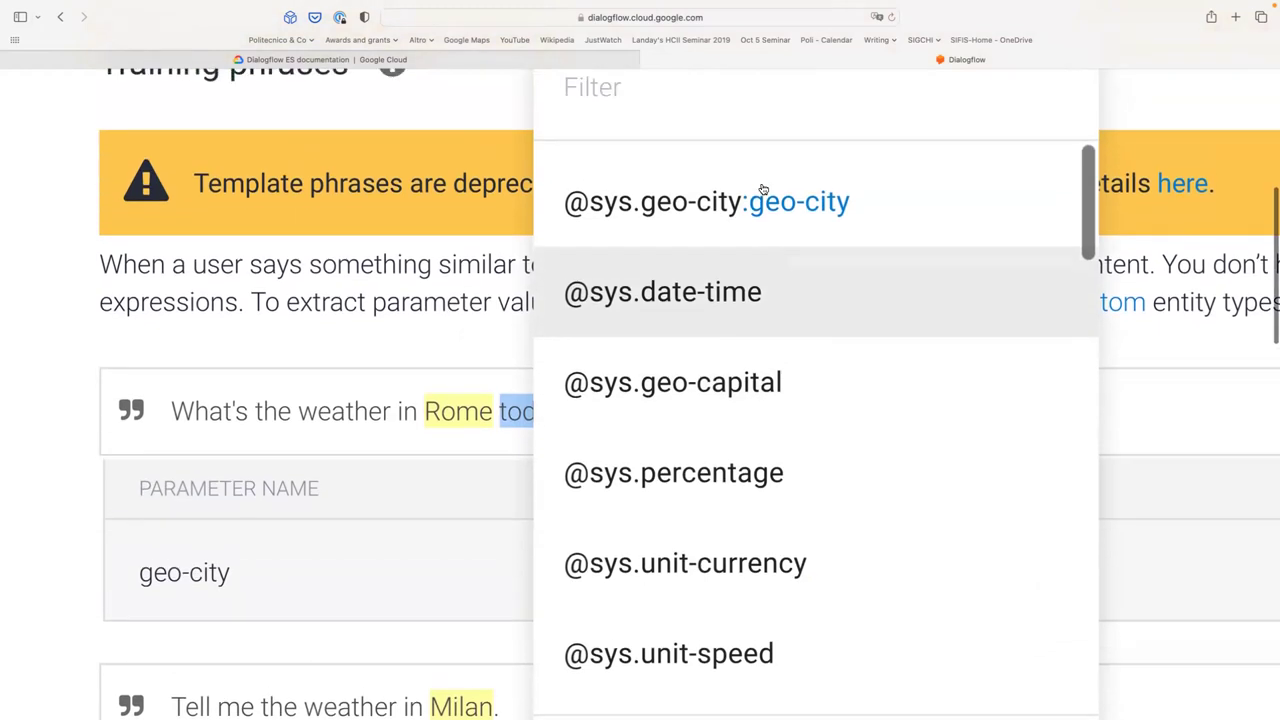
{"action": "left_click", "coordinate": [748, 137]}
{"action": "type", "text": "date"}
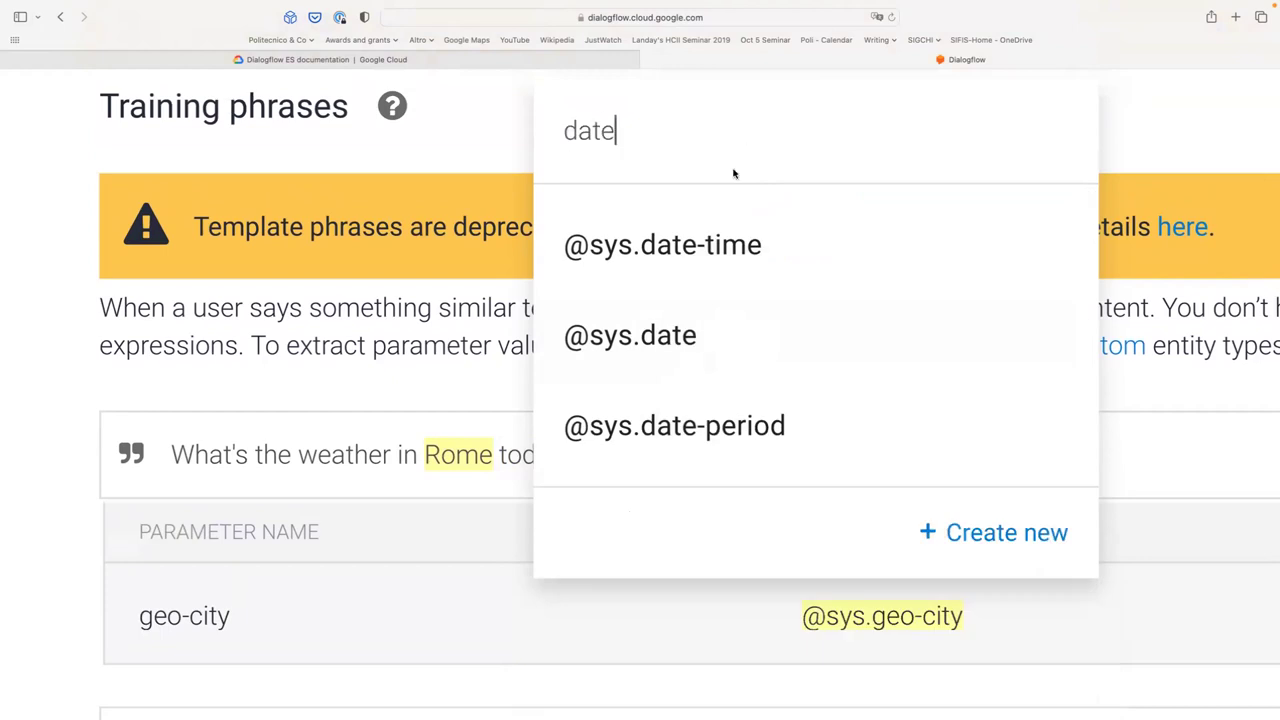
{"action": "left_click", "coordinate": [722, 315]}
{"action": "scroll", "coordinate": [642, 426], "scroll_direction": "down", "scroll_amount": 1}
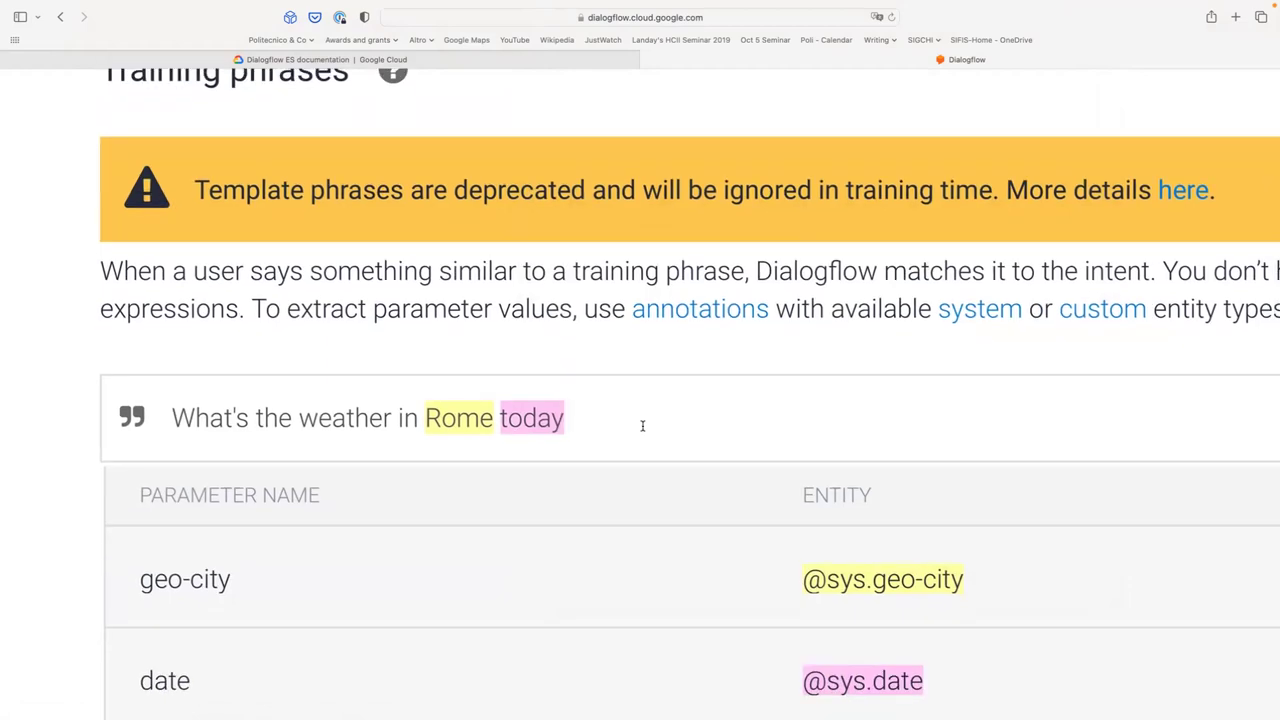
{"action": "scroll", "coordinate": [642, 426], "scroll_direction": "down", "scroll_amount": 1}
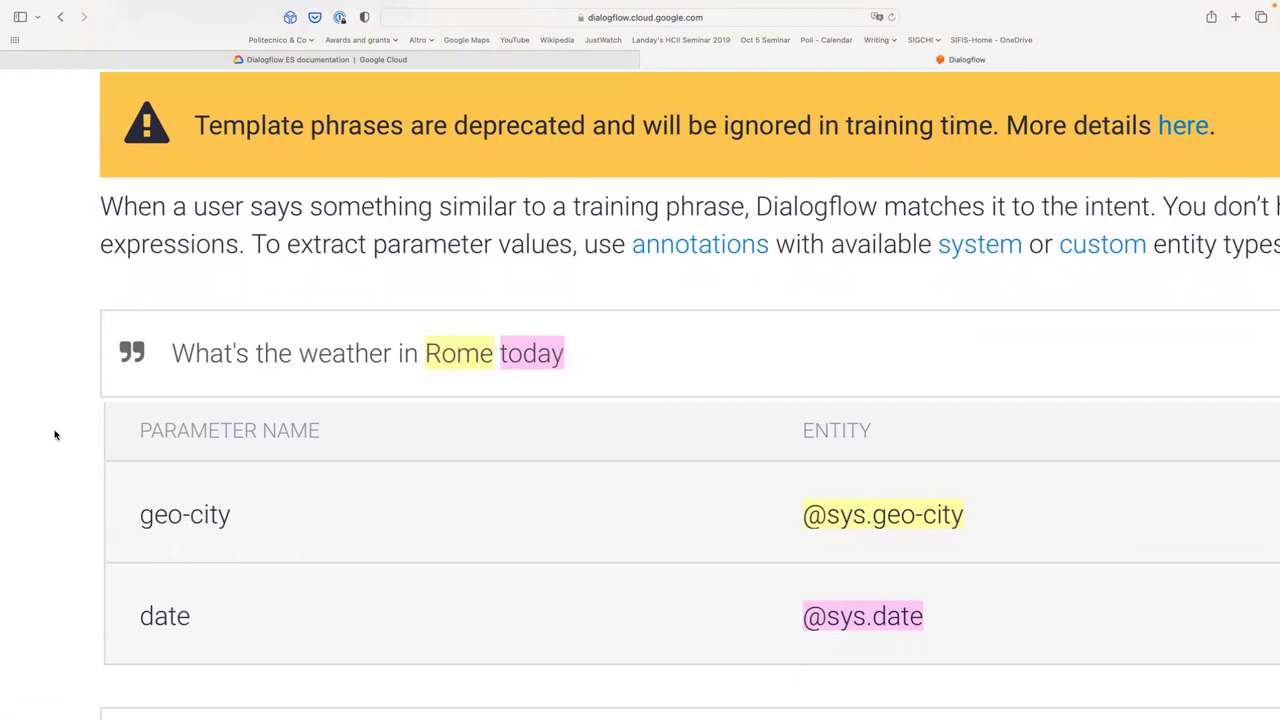
{"action": "scroll", "coordinate": [70, 430], "scroll_direction": "up", "scroll_amount": 1}
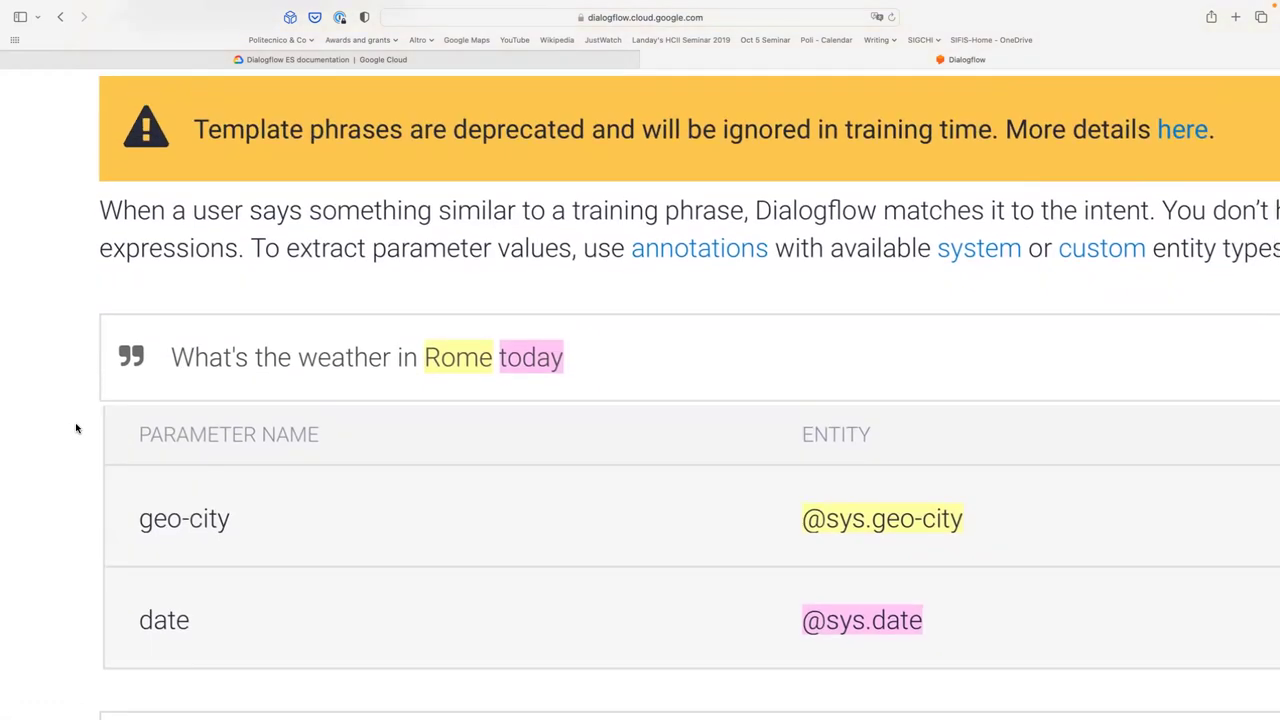
{"action": "key", "text": "Return"}
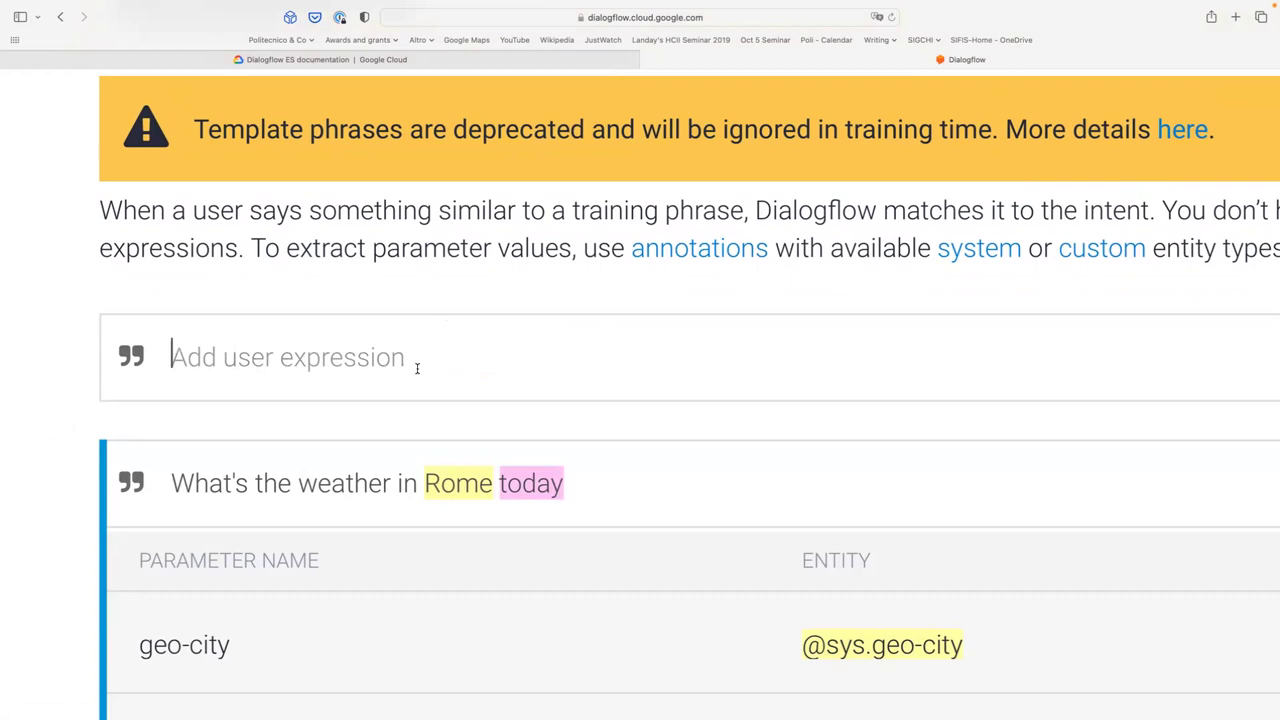
{"action": "type", "text": "Will"}
{"action": "type", "text": "it "}
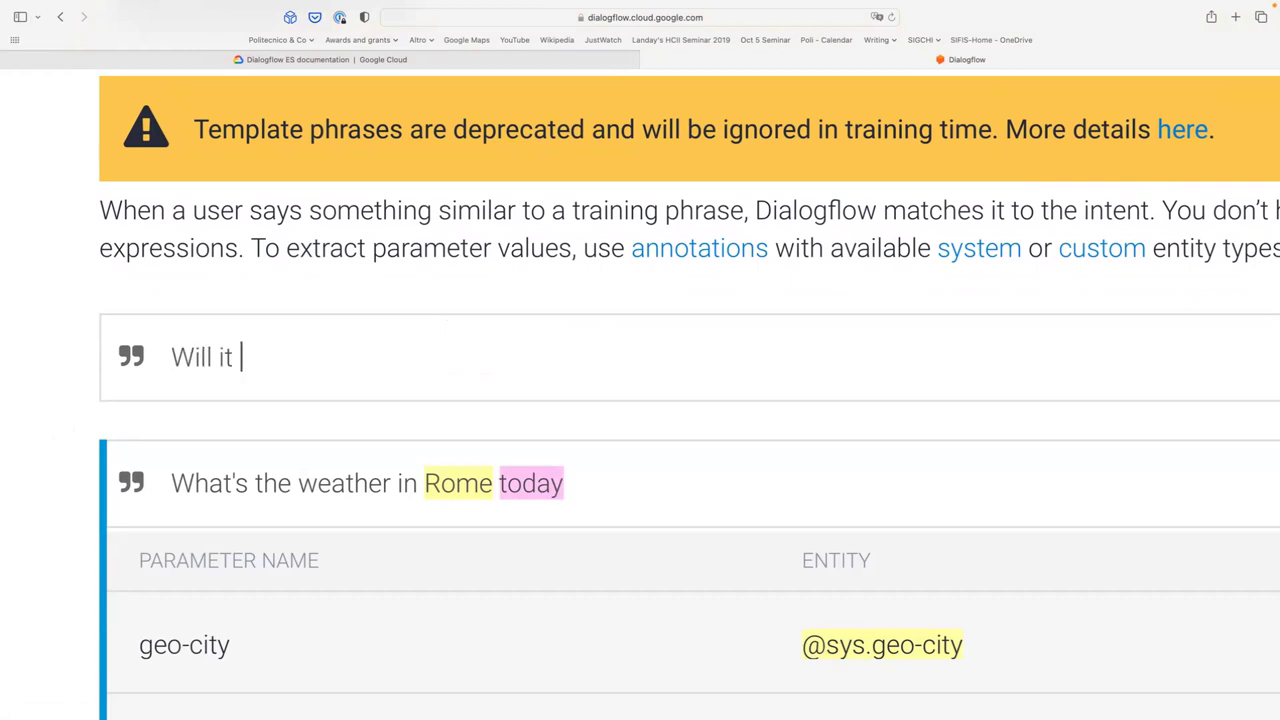
{"action": "type", "text": "be sunny toda"}
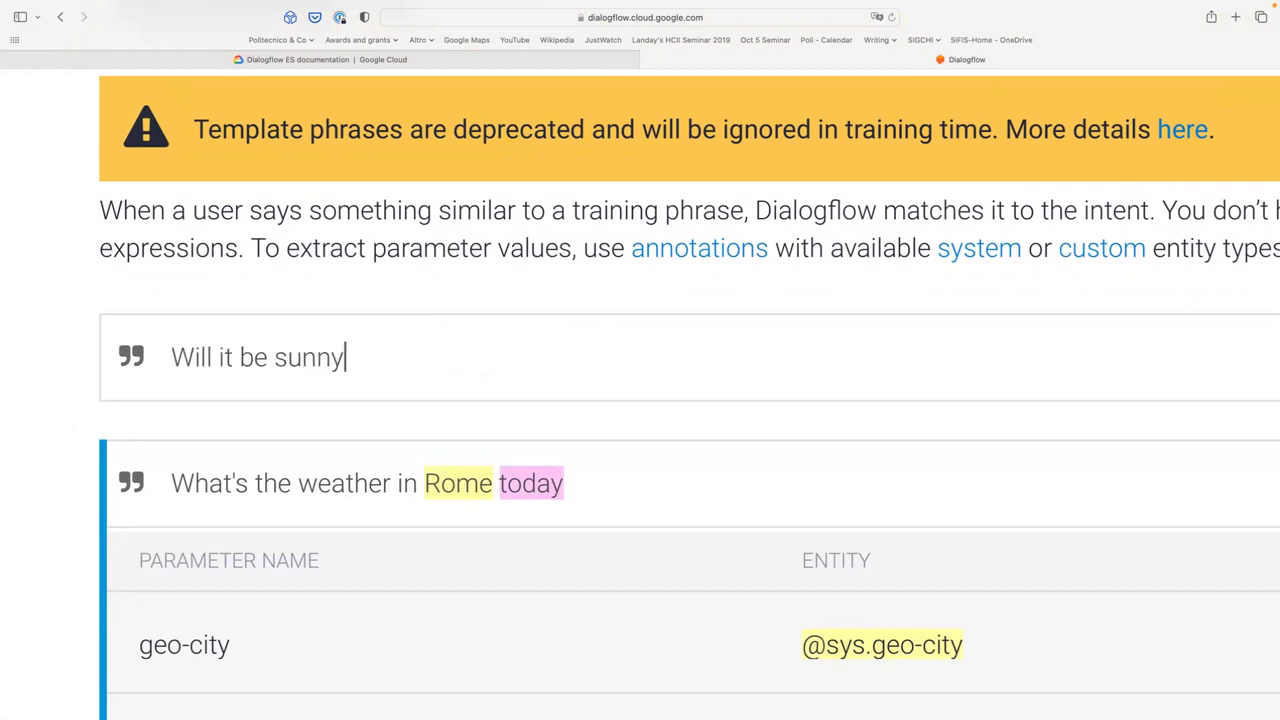
{"action": "key", "text": "BackSpace"}
{"action": "key", "text": "BackSpace"}
{"action": "type", "text": "morrow?"}
{"action": "double_click", "coordinate": [413, 357]}
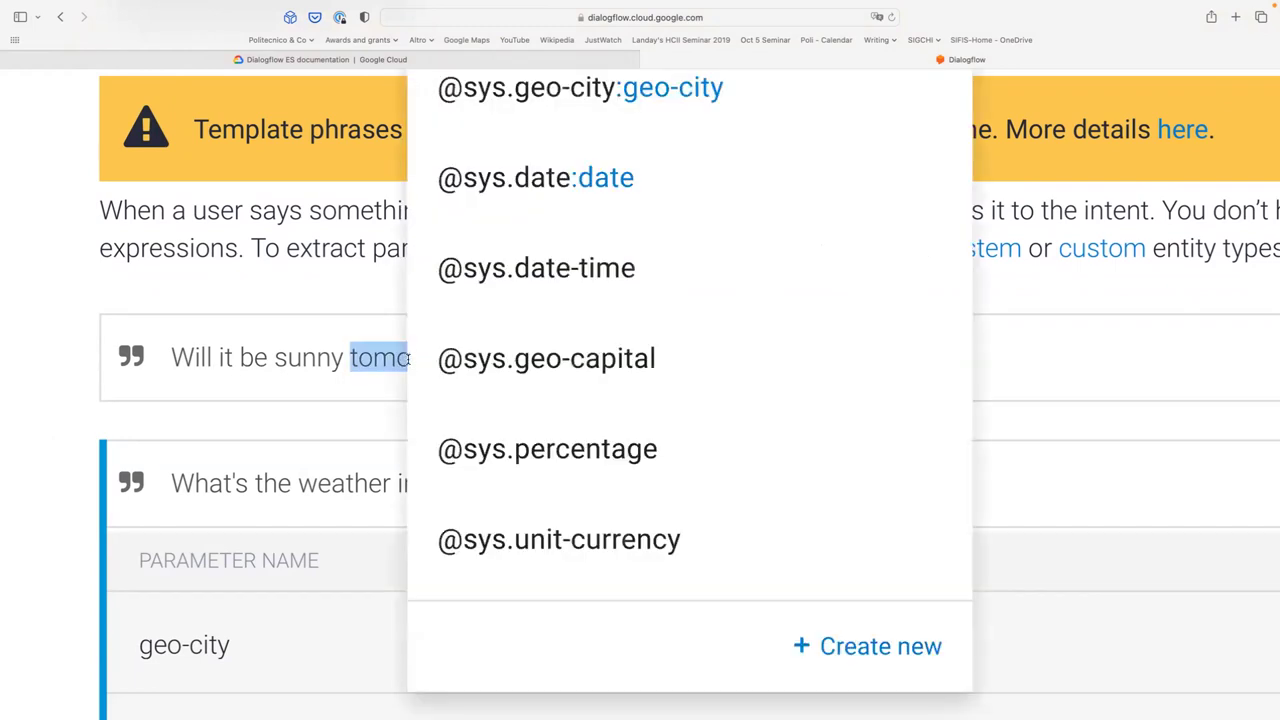
{"action": "left_click", "coordinate": [556, 182]}
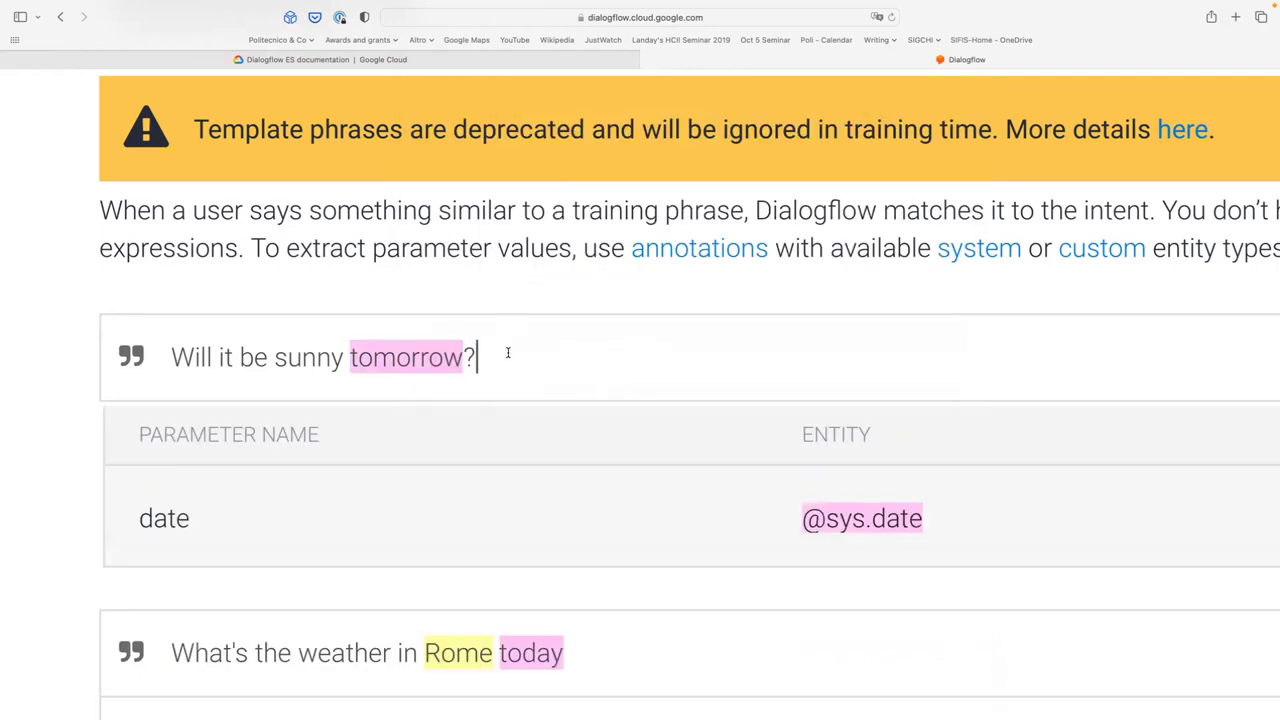
{"action": "key", "text": "Return"}
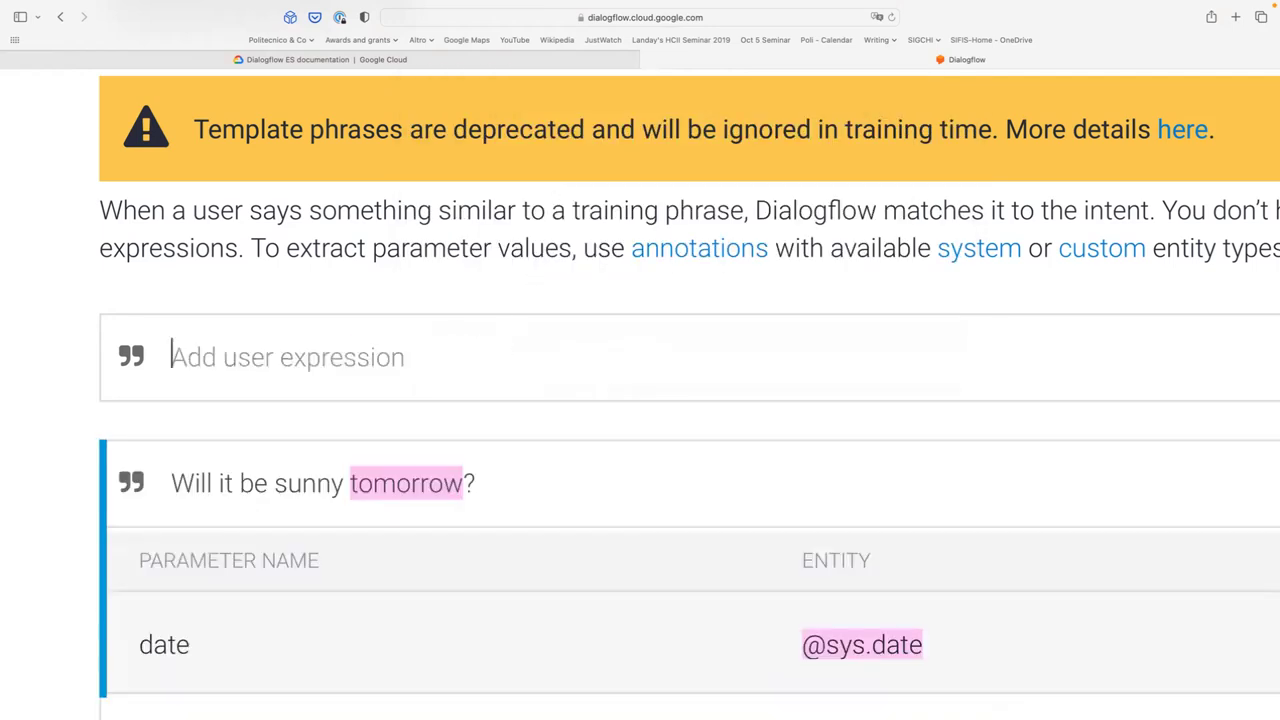
- Review the intent's list of training phrases and their highlighted city and date annotations
{"action": "scroll", "coordinate": [86, 408], "scroll_direction": "down", "scroll_amount": 2}
{"action": "scroll", "coordinate": [86, 408], "scroll_direction": "down", "scroll_amount": 3}
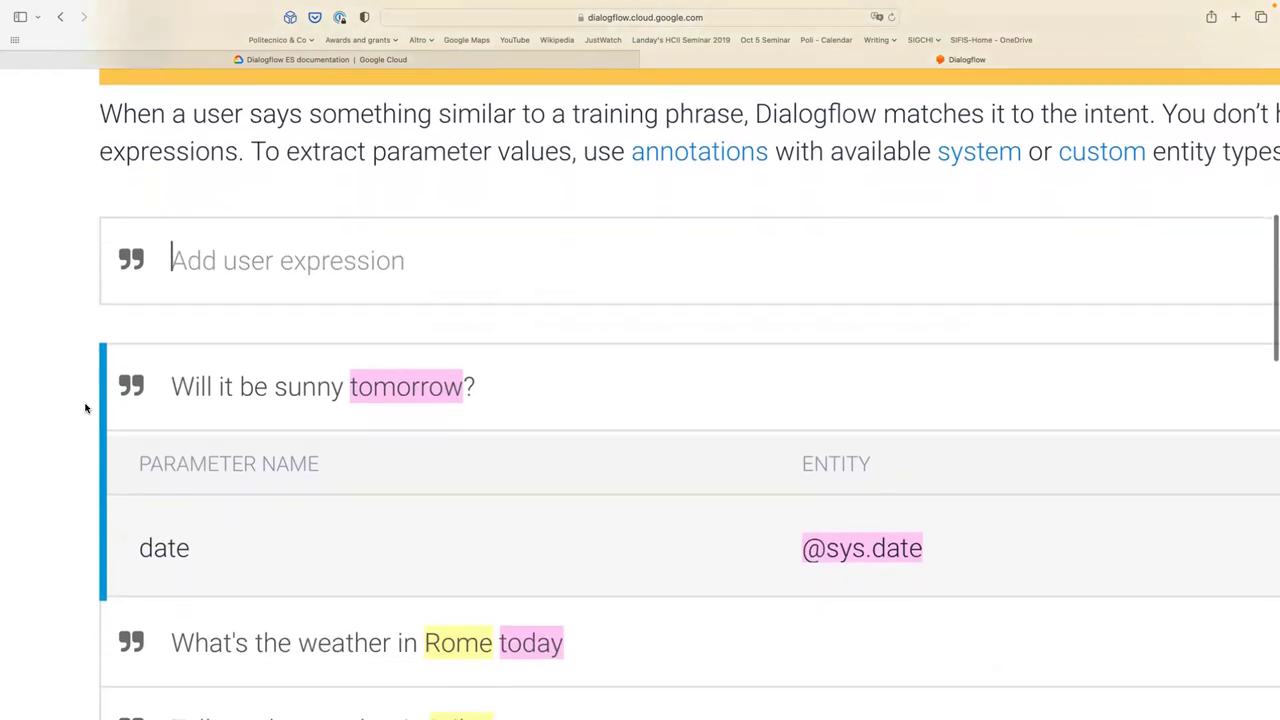
{"action": "scroll", "coordinate": [86, 408], "scroll_direction": "down", "scroll_amount": 5}
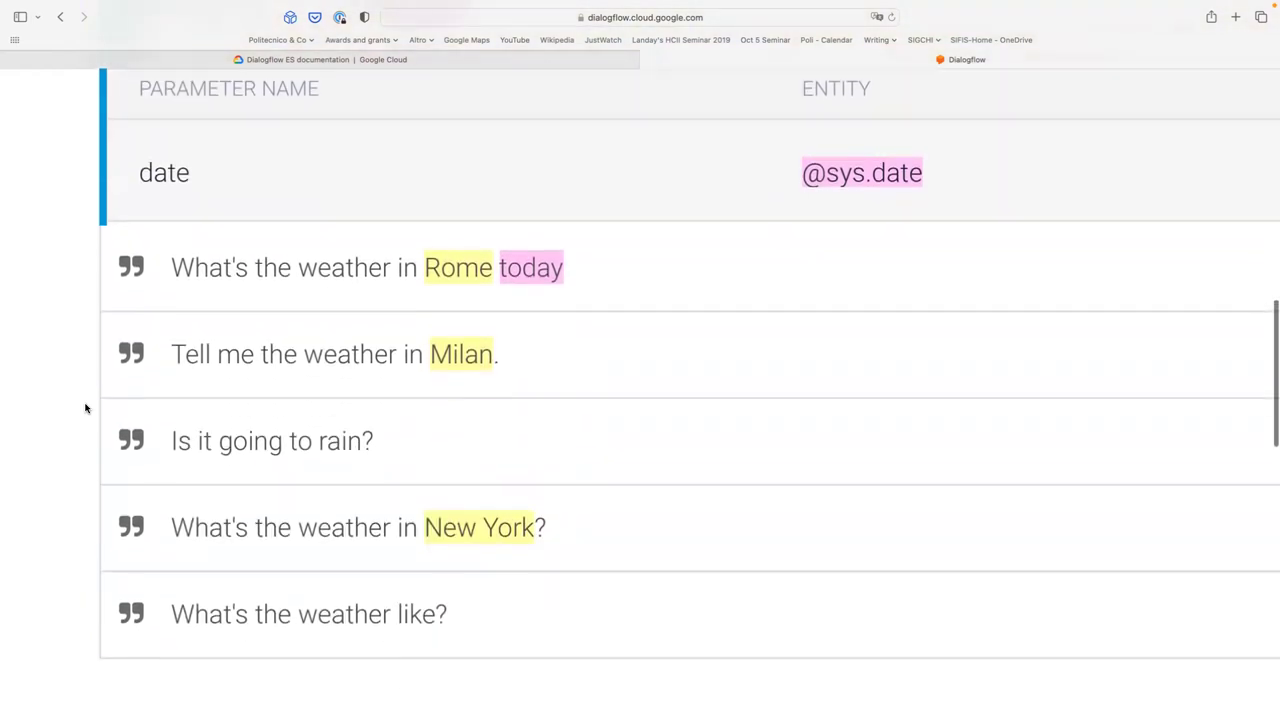
{"action": "scroll", "coordinate": [86, 408], "scroll_direction": "up", "scroll_amount": 4}
{"action": "scroll", "coordinate": [86, 408], "scroll_direction": "up", "scroll_amount": 2}
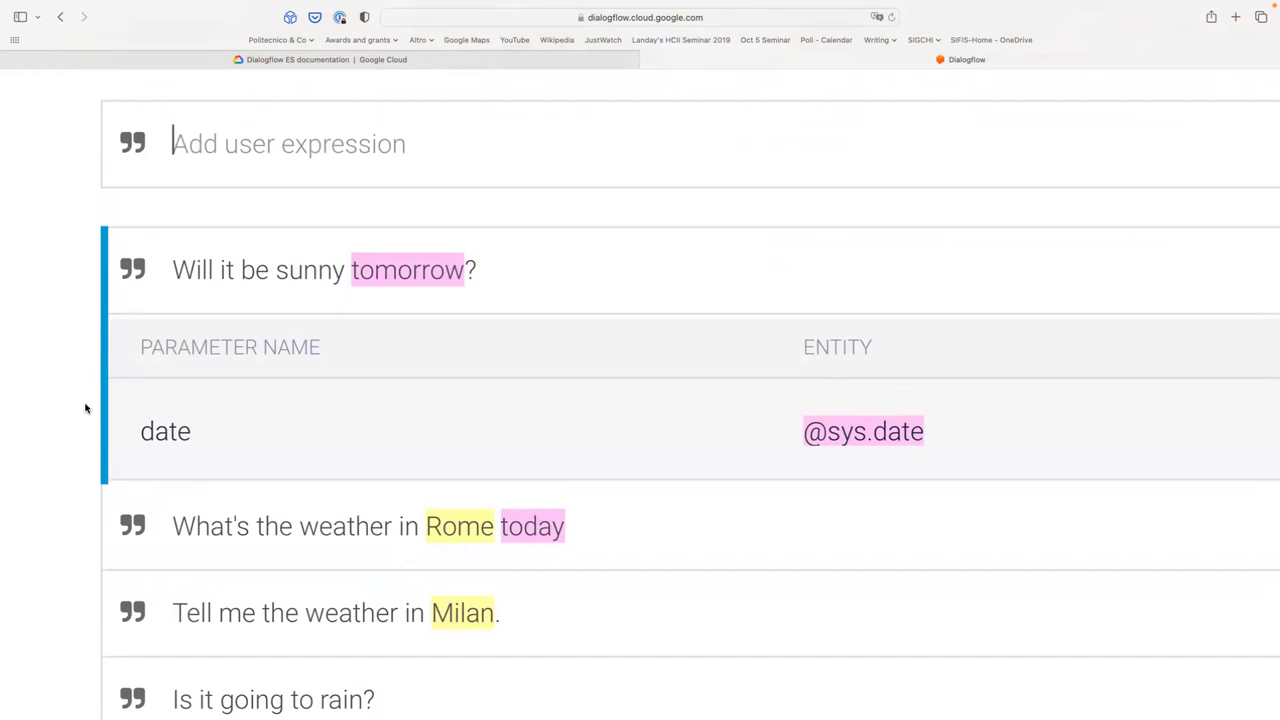
{"action": "scroll", "coordinate": [86, 408], "scroll_direction": "up", "scroll_amount": 2}
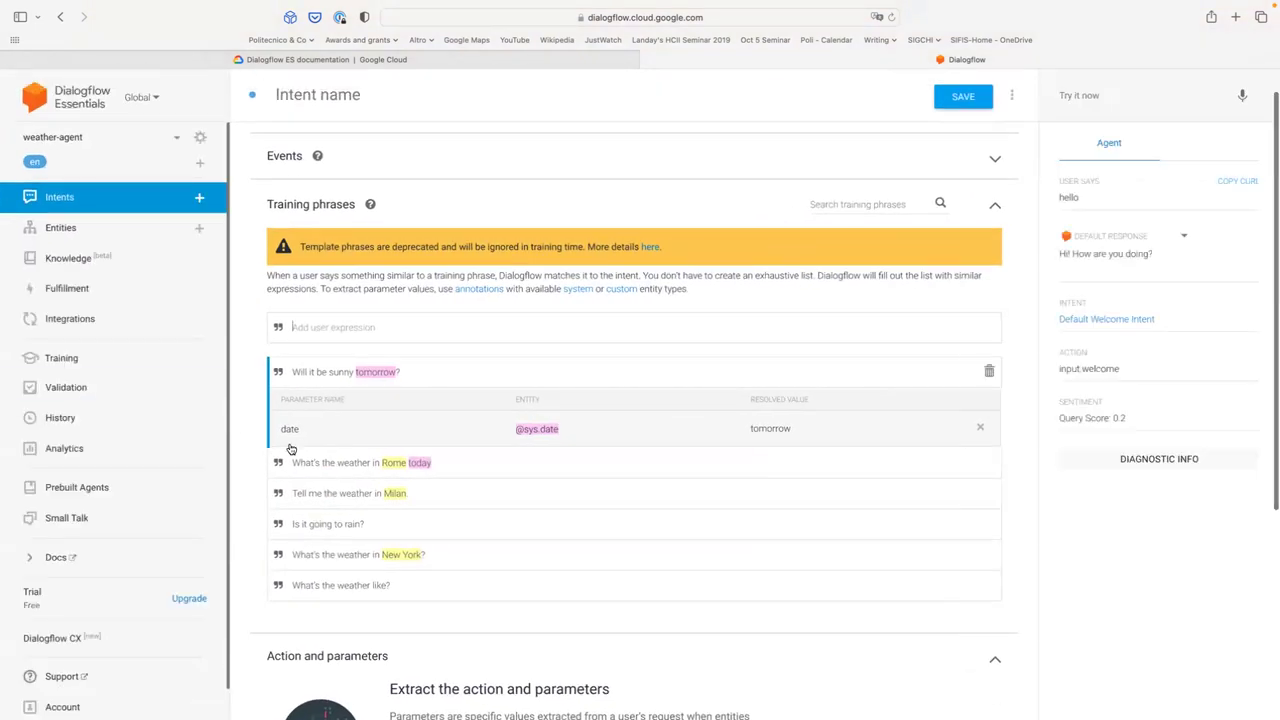
{"action": "left_click", "coordinate": [255, 378]}
{"action": "scroll", "coordinate": [255, 378], "scroll_direction": "down", "scroll_amount": 1}
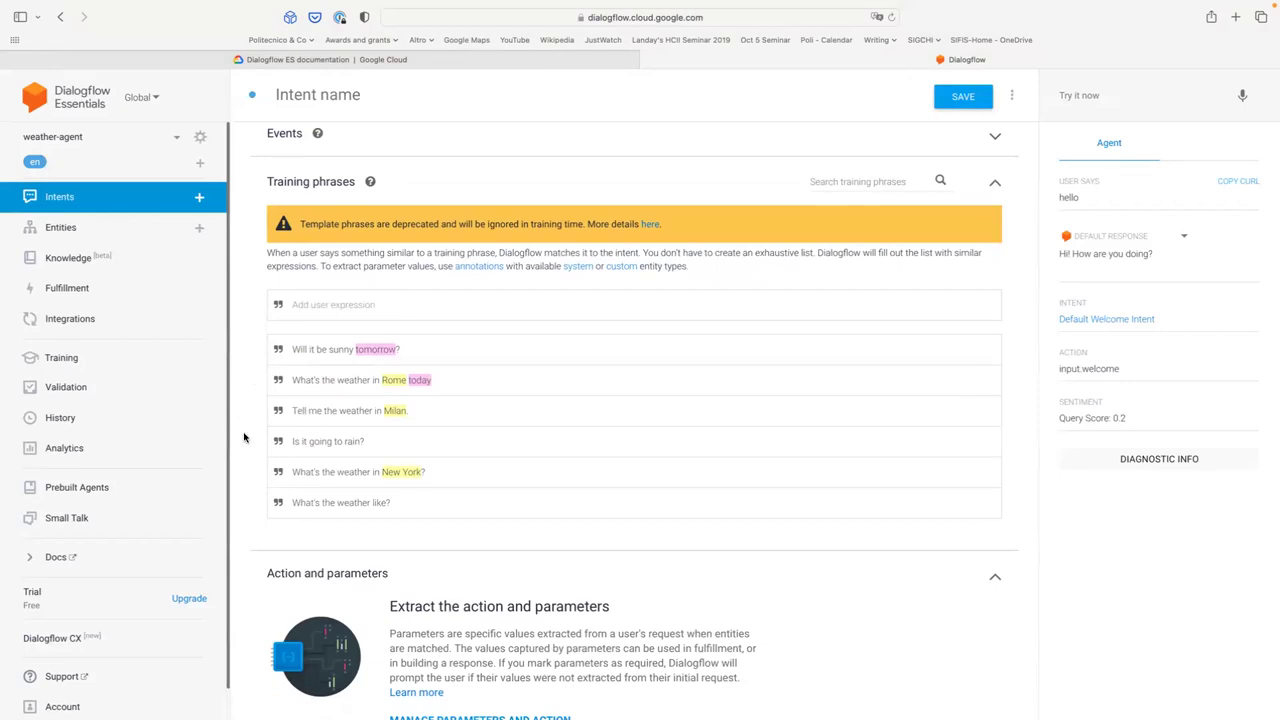
- Add a text response block to the intent and open its action and parameter settings
{"action": "scroll", "coordinate": [244, 437], "scroll_direction": "down", "scroll_amount": 5}
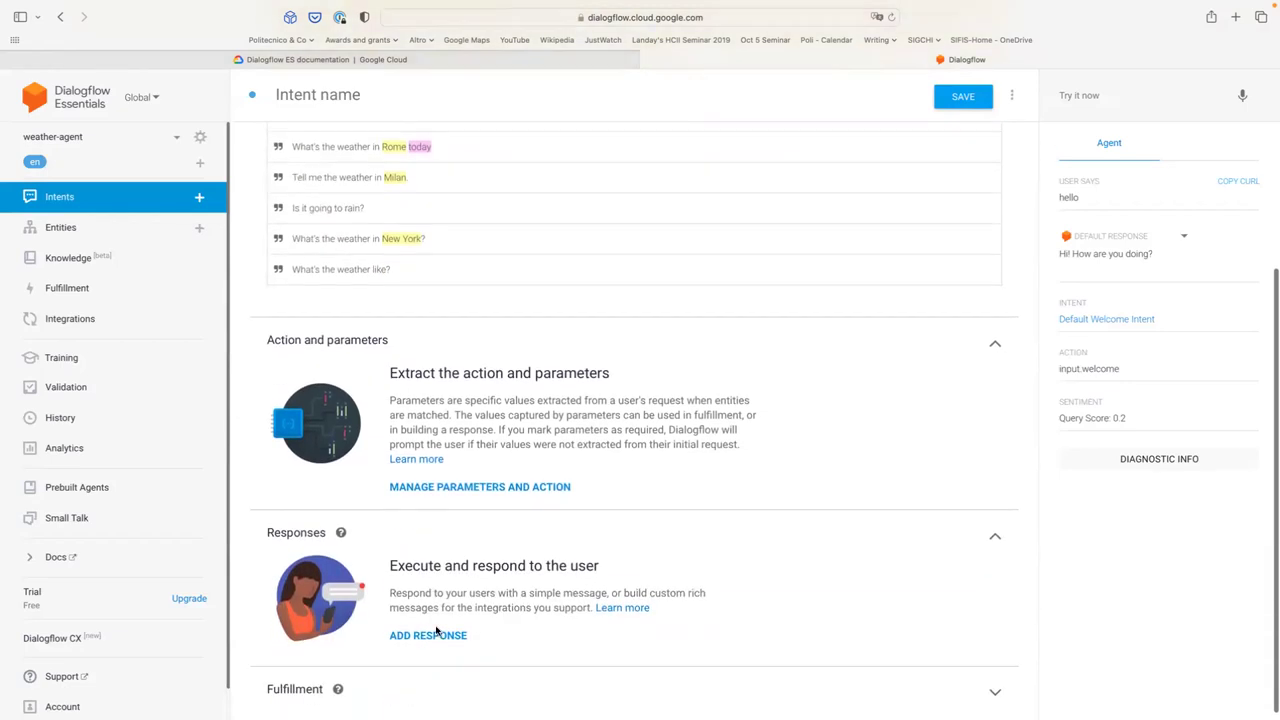
{"action": "left_click", "coordinate": [438, 641]}
{"action": "left_click", "coordinate": [480, 491]}
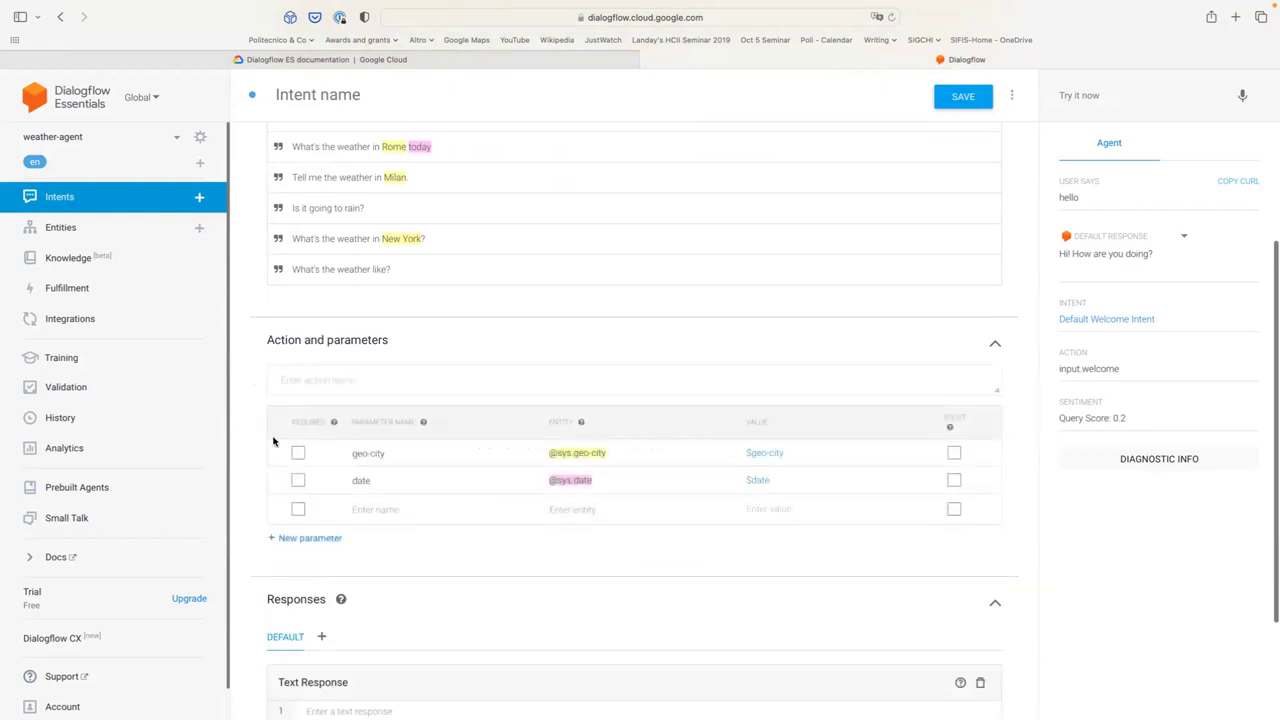
- Examine the geo-city and date parameters in the intent's table, including their required, entity, value and list settings
{"action": "scroll", "coordinate": [250, 435], "scroll_direction": "down", "scroll_amount": 3}
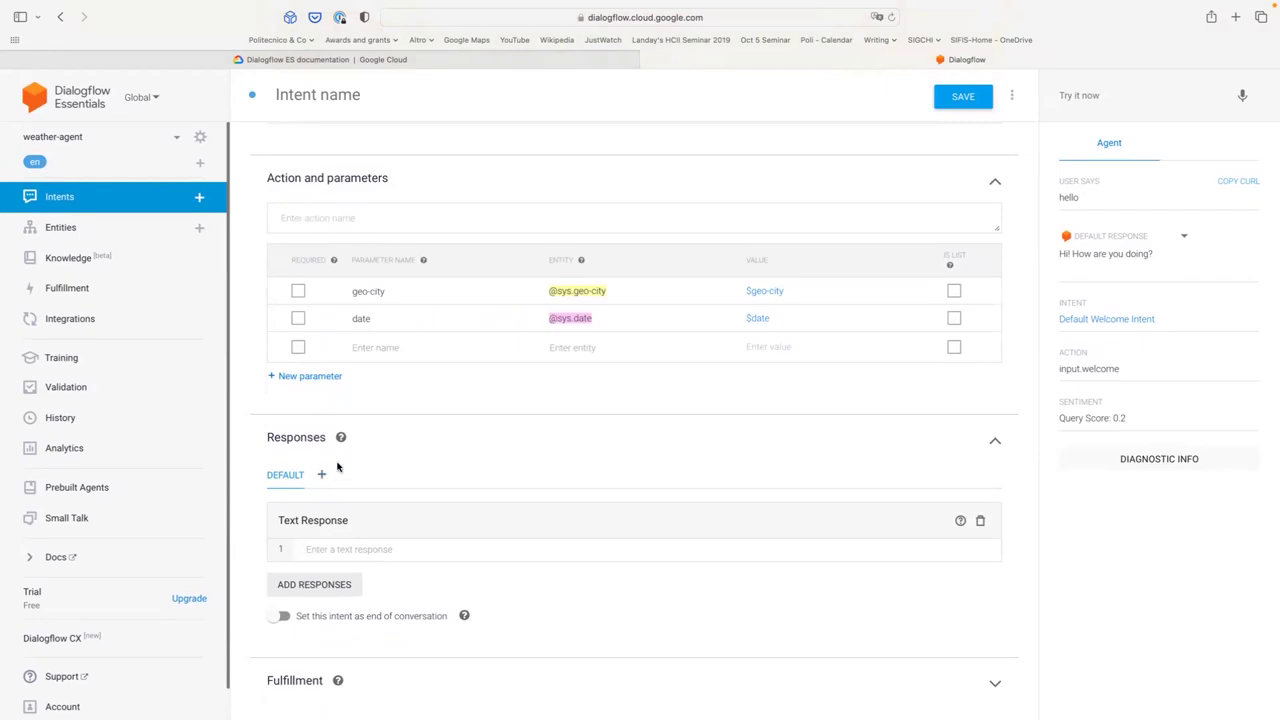
{"action": "scroll", "coordinate": [451, 339], "scroll_direction": "up", "scroll_amount": 5}
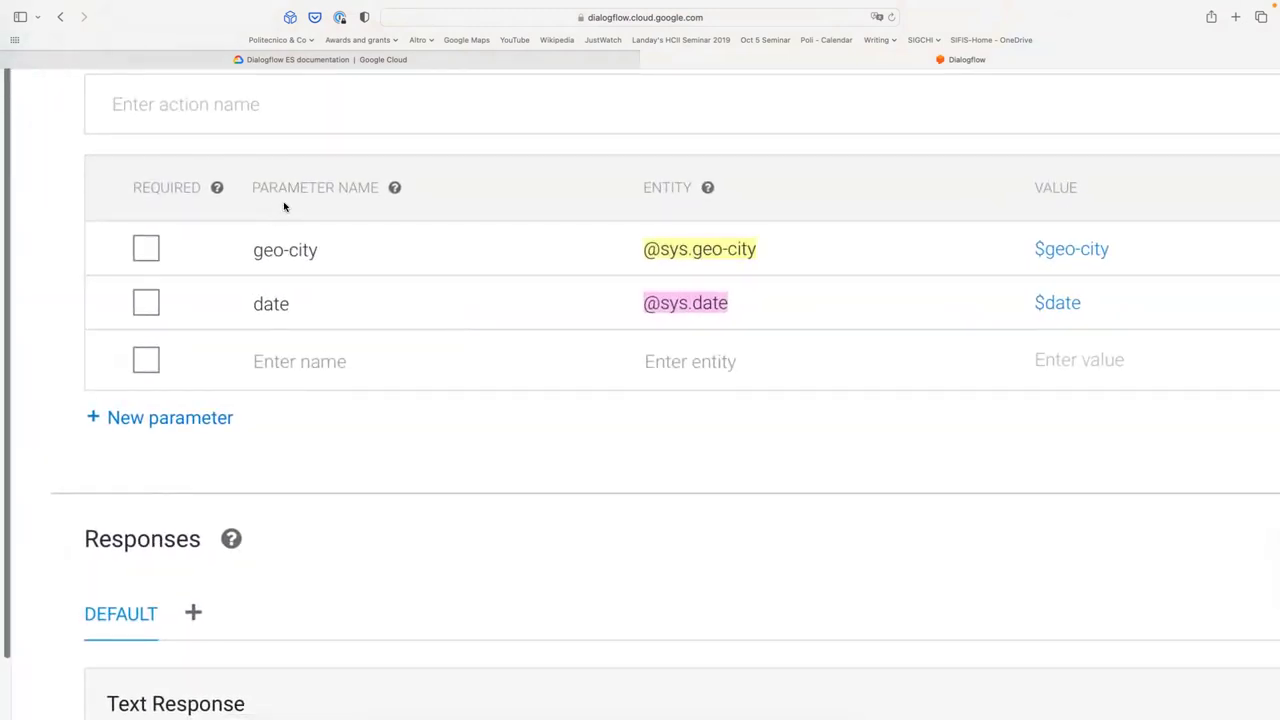
{"action": "scroll", "coordinate": [284, 207], "scroll_direction": "up", "scroll_amount": 2}
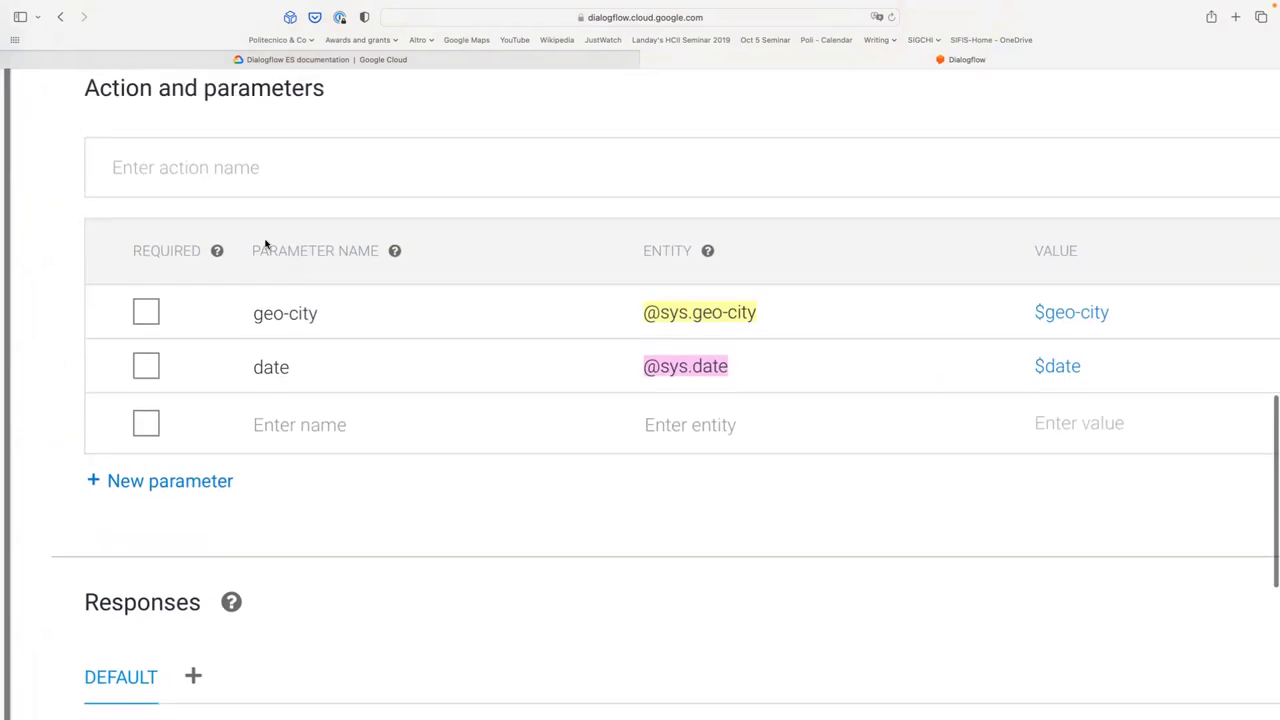
{"action": "scroll", "coordinate": [266, 244], "scroll_direction": "down", "scroll_amount": 1}
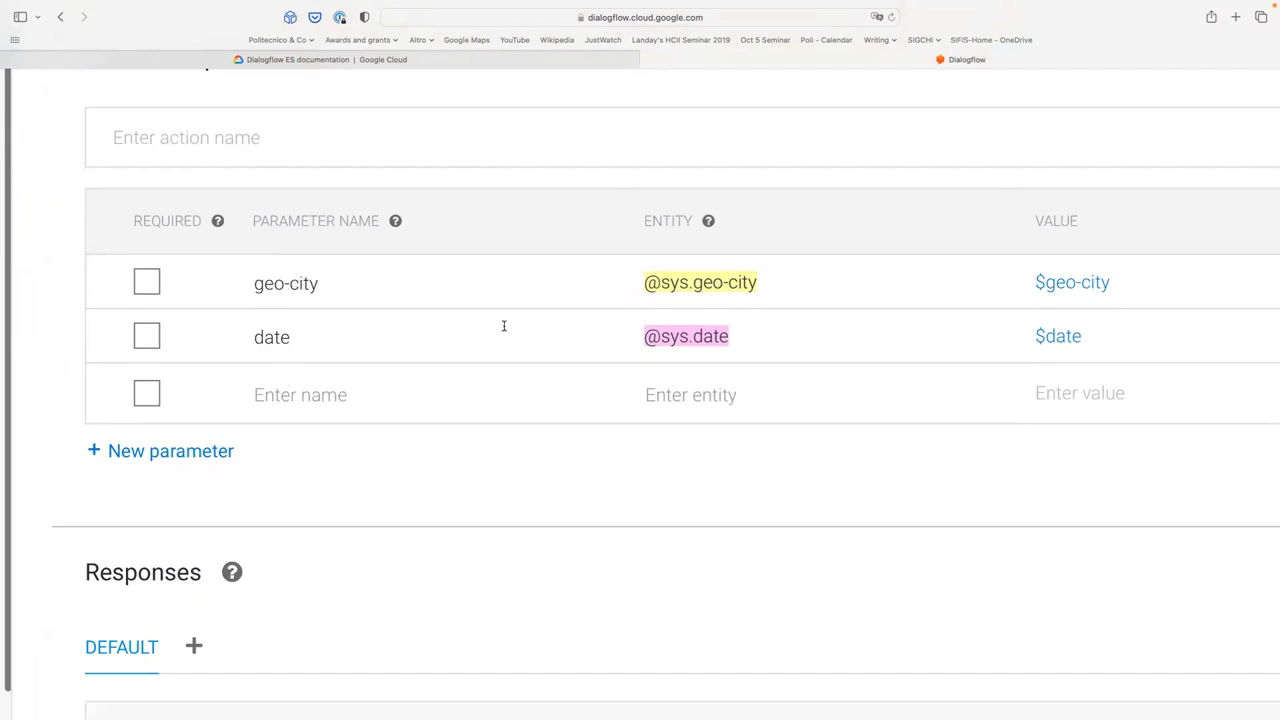
{"action": "scroll", "coordinate": [672, 333], "scroll_direction": "right", "scroll_amount": 2}
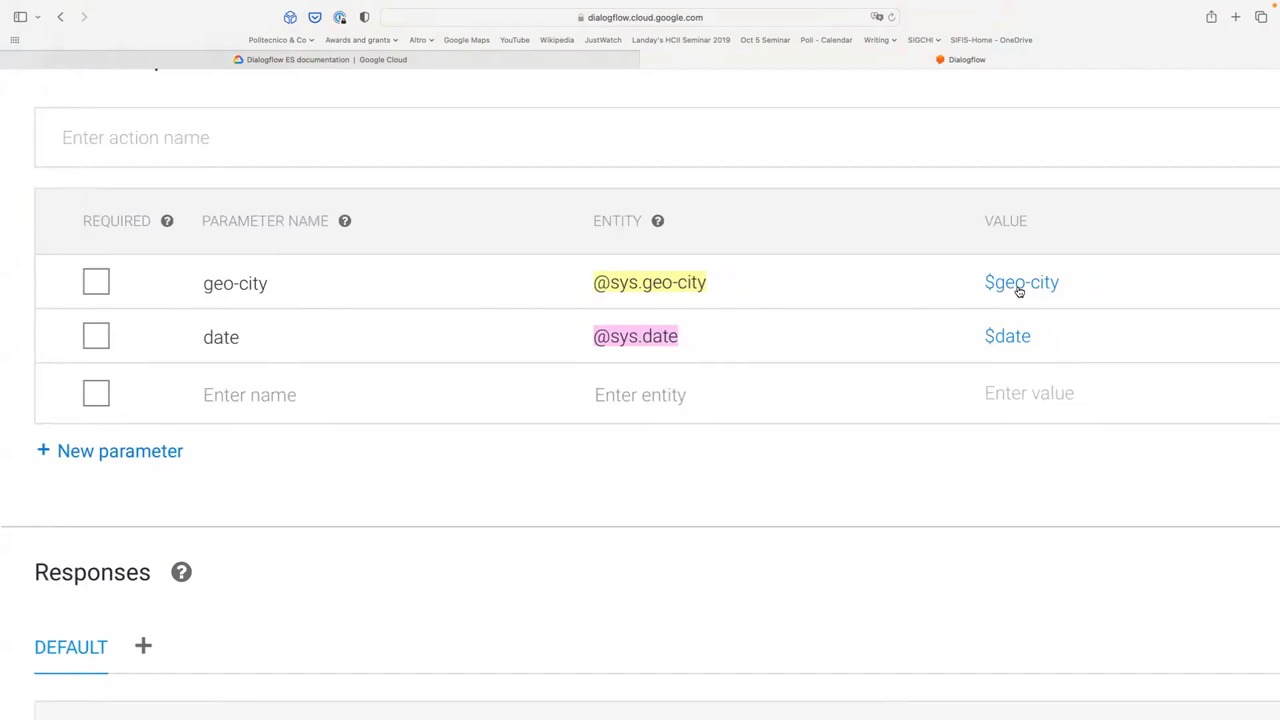
{"action": "scroll", "coordinate": [1019, 290], "scroll_direction": "right", "scroll_amount": 2}
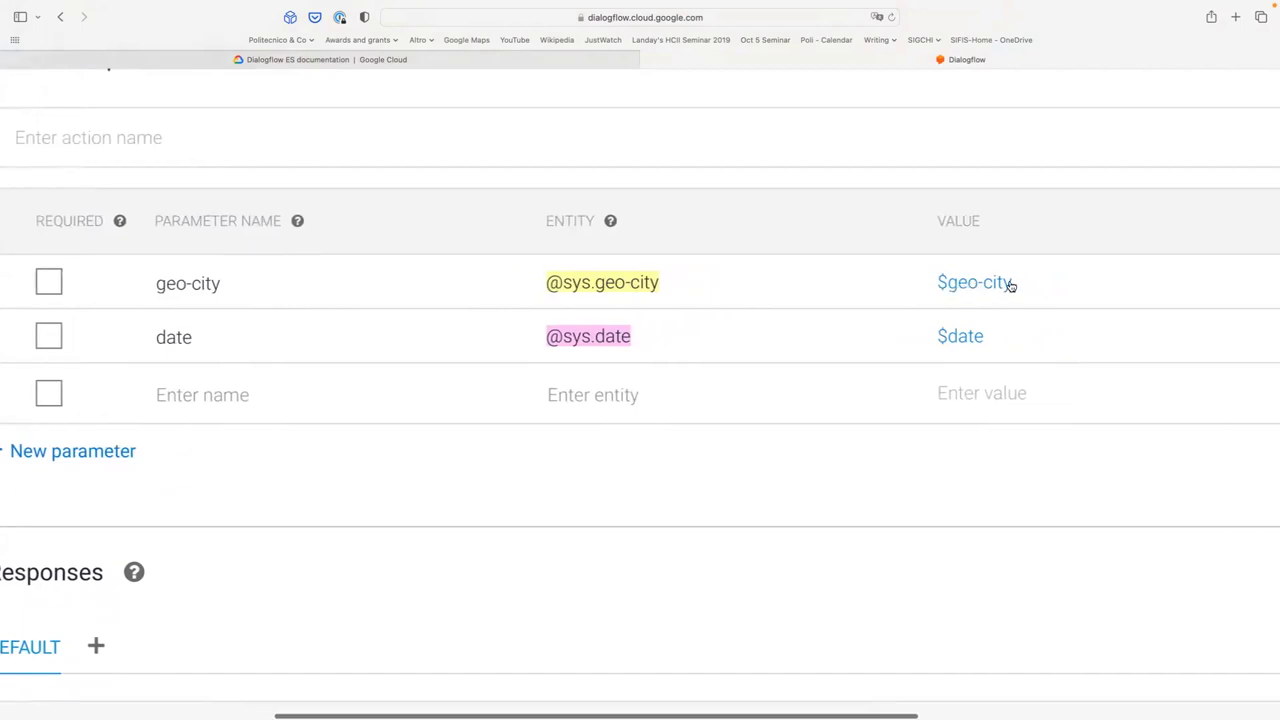
{"action": "scroll", "coordinate": [979, 291], "scroll_direction": "right", "scroll_amount": 8}
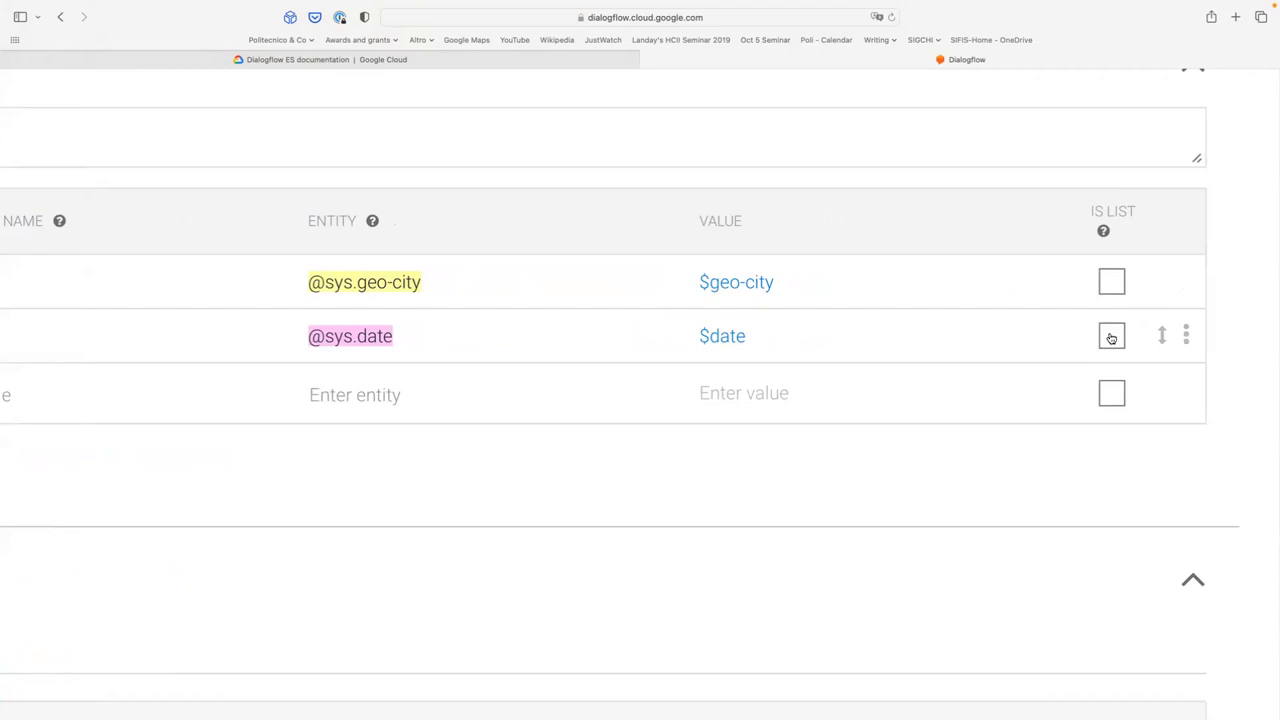
{"action": "scroll", "coordinate": [980, 337], "scroll_direction": "left", "scroll_amount": 10}
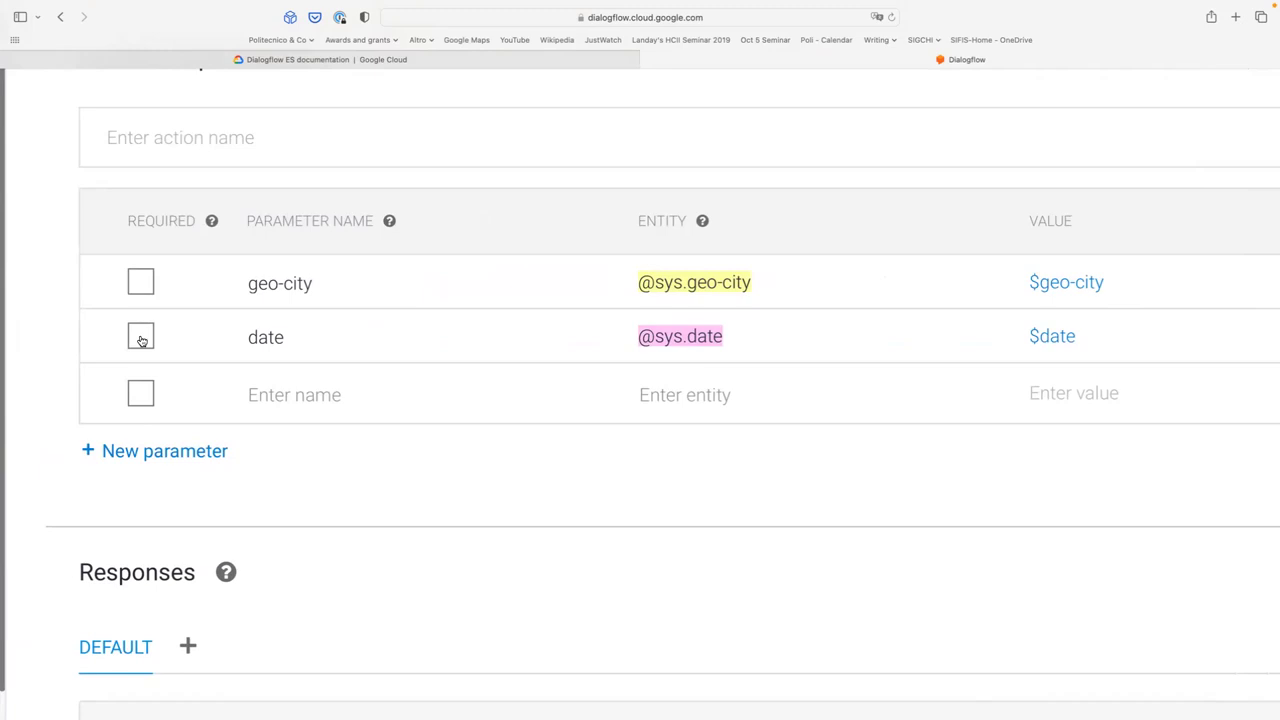
- Mark the geo-city parameter as required and define "Where?" as its prompt
{"action": "left_click", "coordinate": [141, 285]}
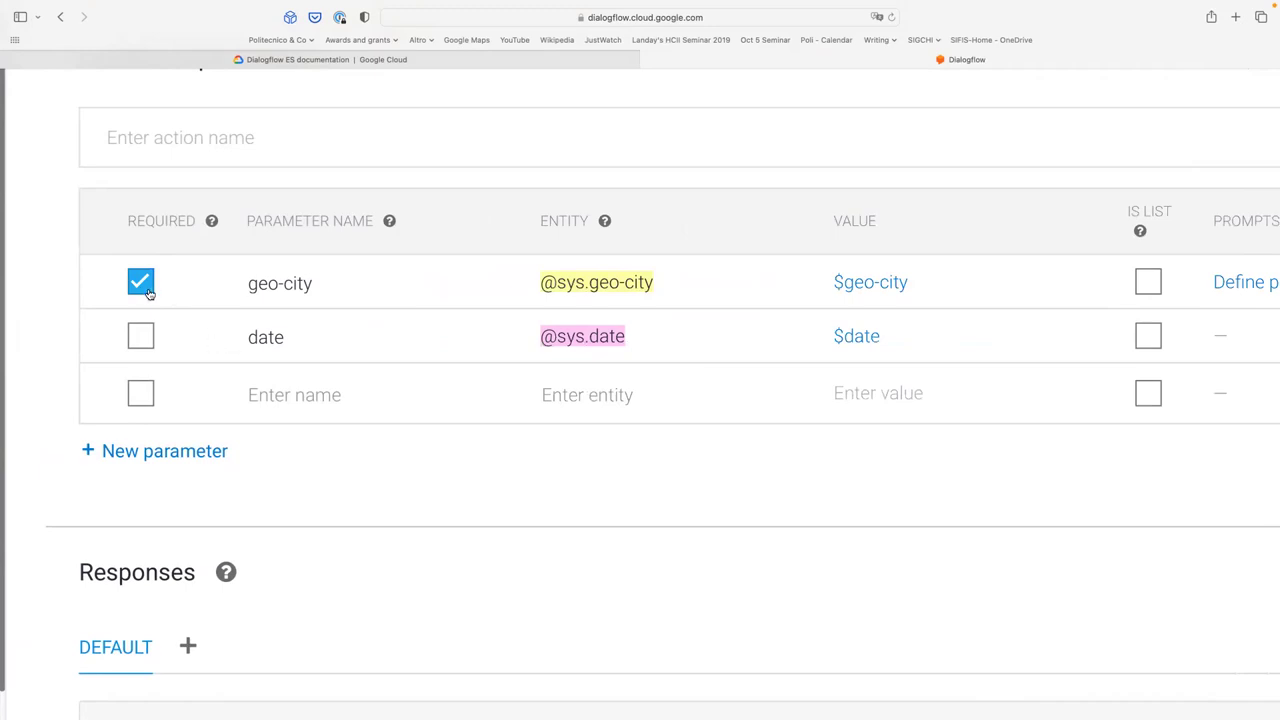
{"action": "scroll", "coordinate": [171, 294], "scroll_direction": "right", "scroll_amount": 5}
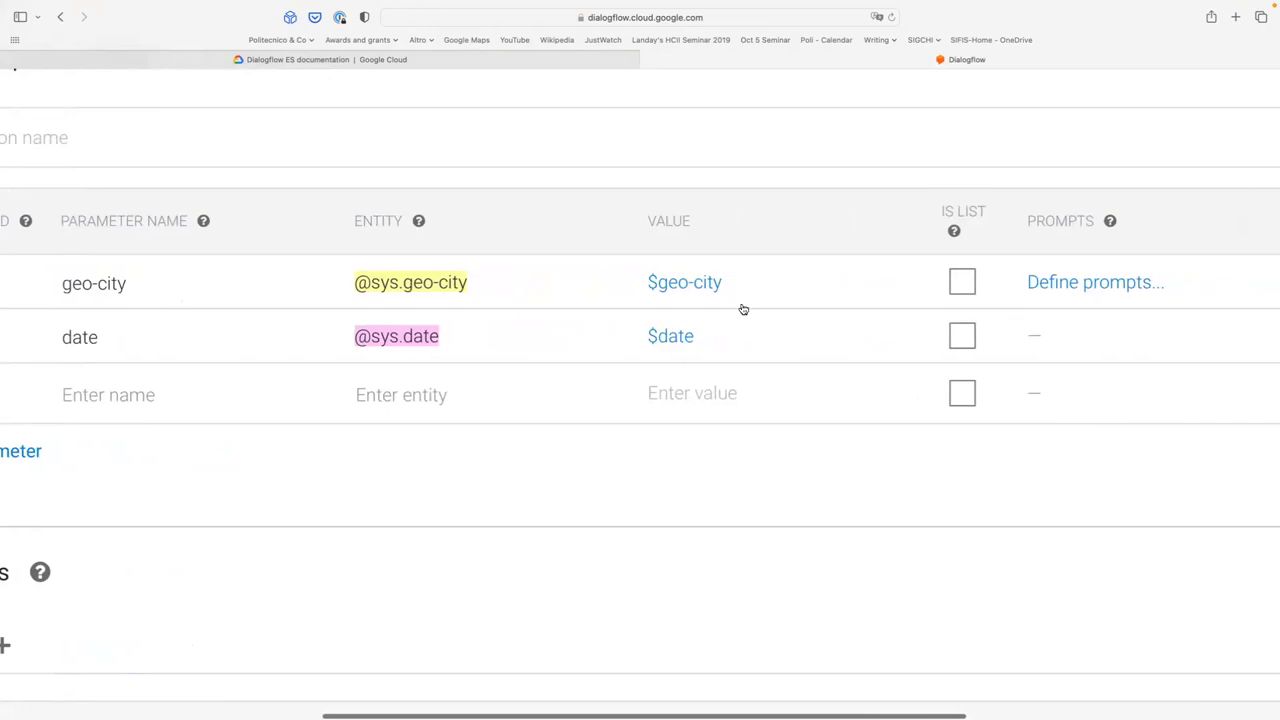
{"action": "scroll", "coordinate": [806, 314], "scroll_direction": "right", "scroll_amount": 3}
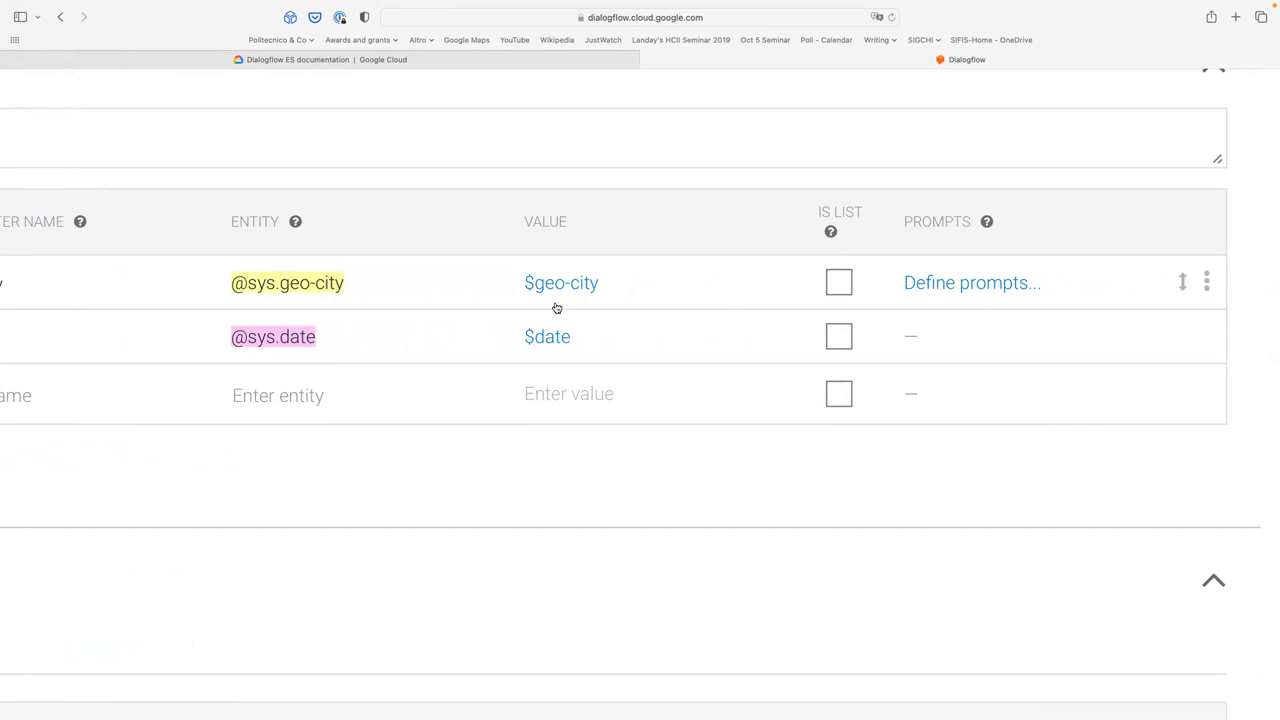
{"action": "left_click", "coordinate": [969, 285]}
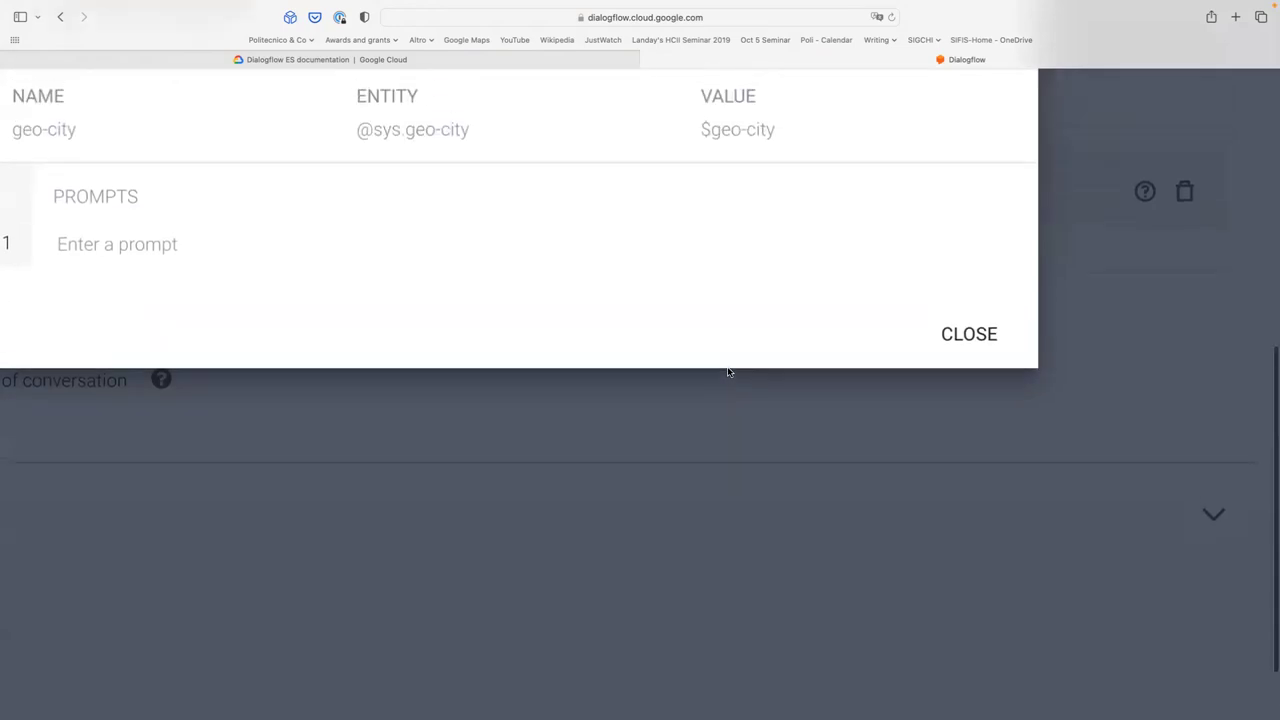
{"action": "left_click", "coordinate": [446, 336]}
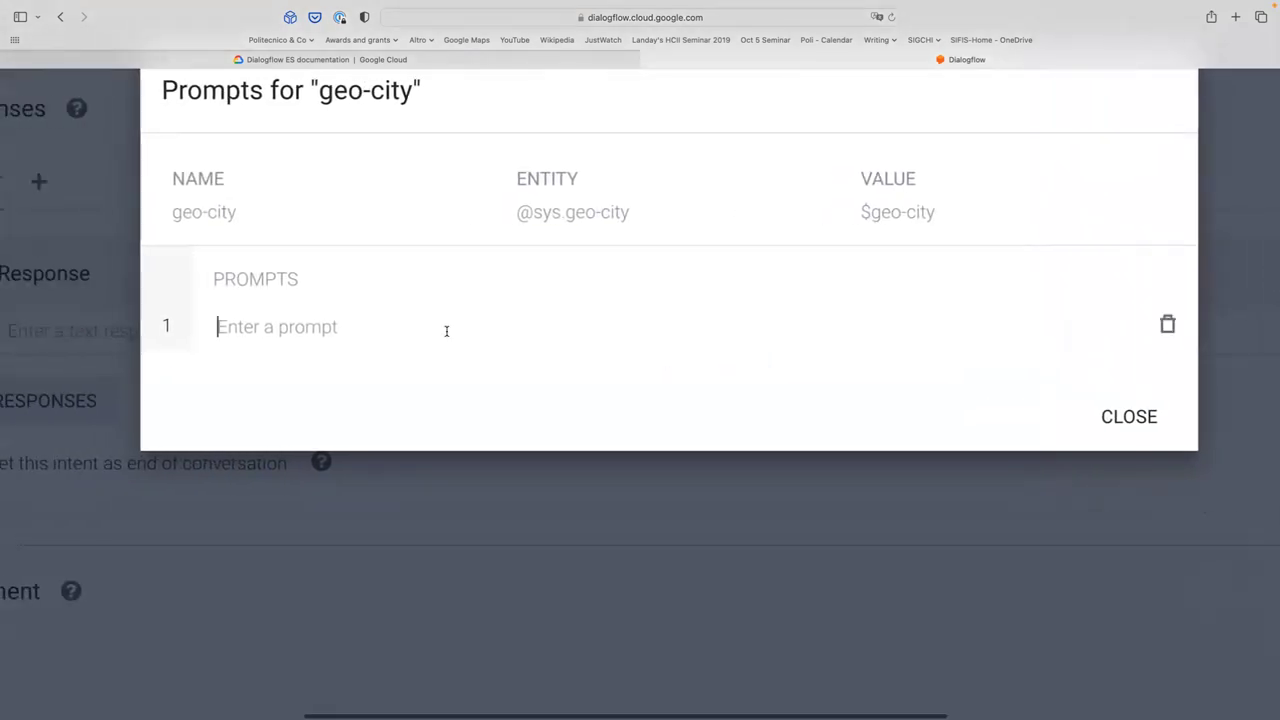
{"action": "type", "text": "Where?"}
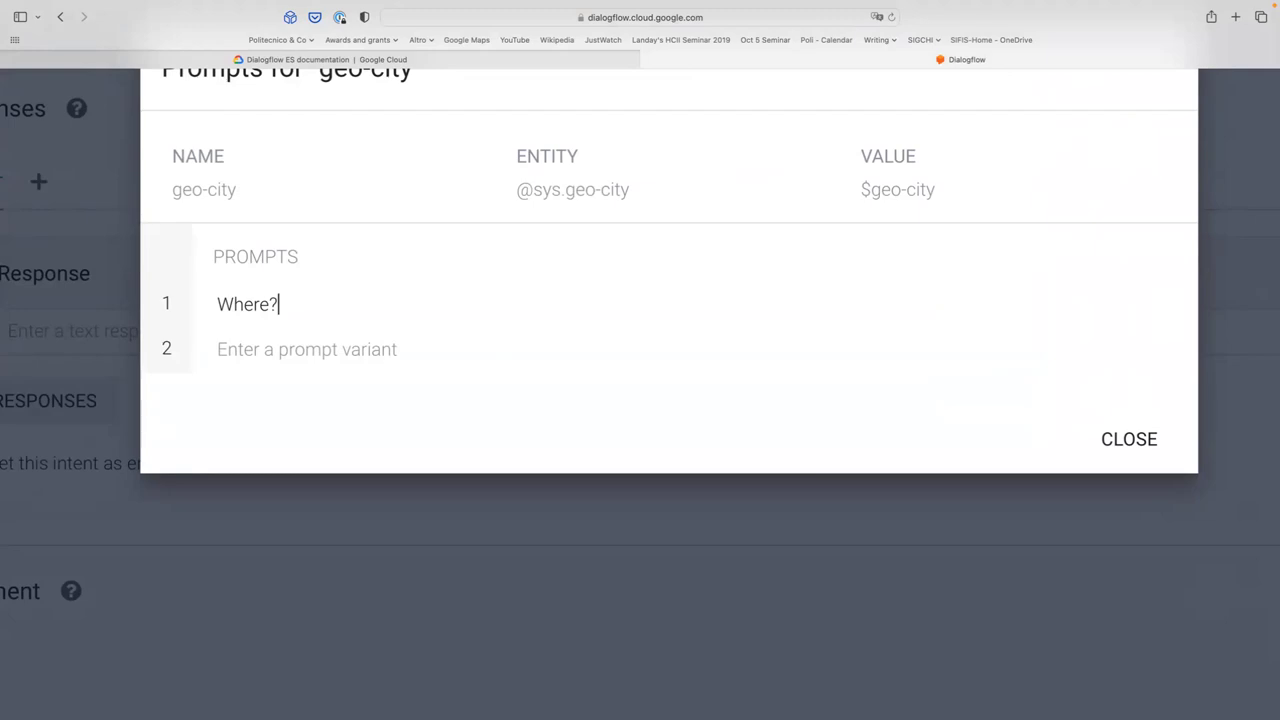
{"action": "left_click", "coordinate": [220, 349]}
{"action": "left_click", "coordinate": [1115, 440]}
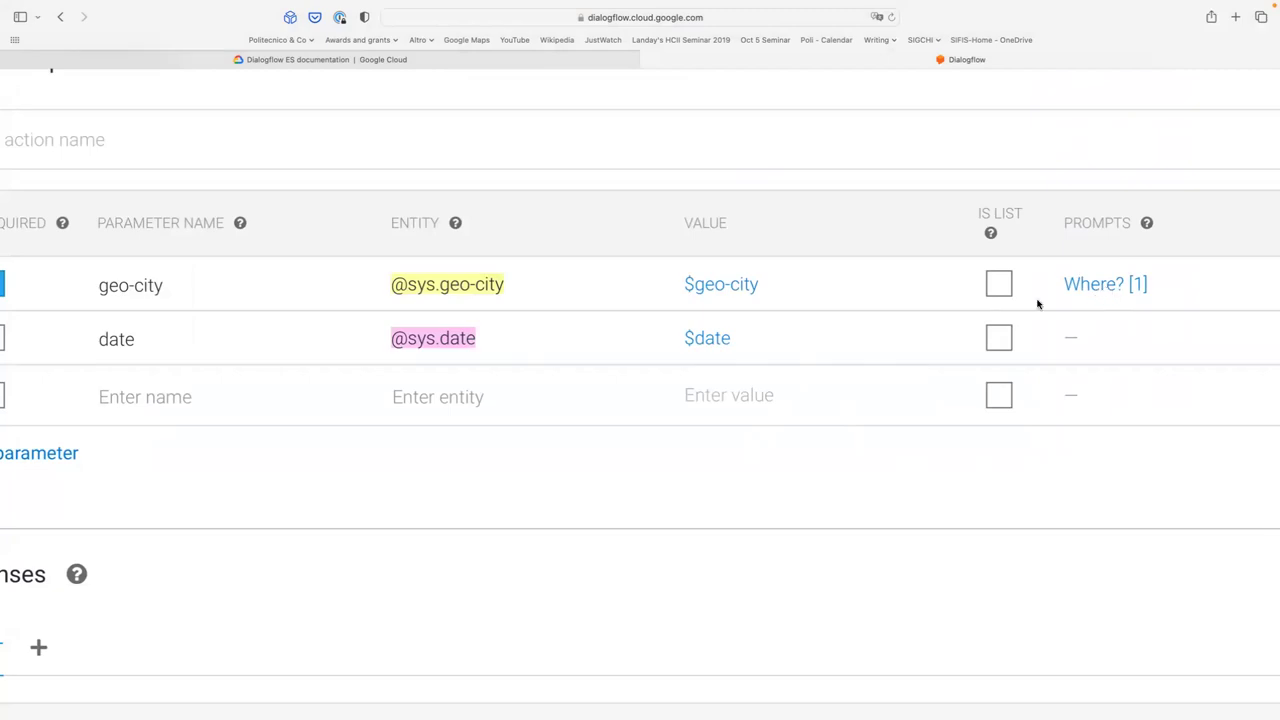
- Begin the intent's first text response with "It will be sunny, in"
{"action": "scroll", "coordinate": [790, 324], "scroll_direction": "left", "scroll_amount": 5}
{"action": "scroll", "coordinate": [791, 324], "scroll_direction": "left", "scroll_amount": 1}
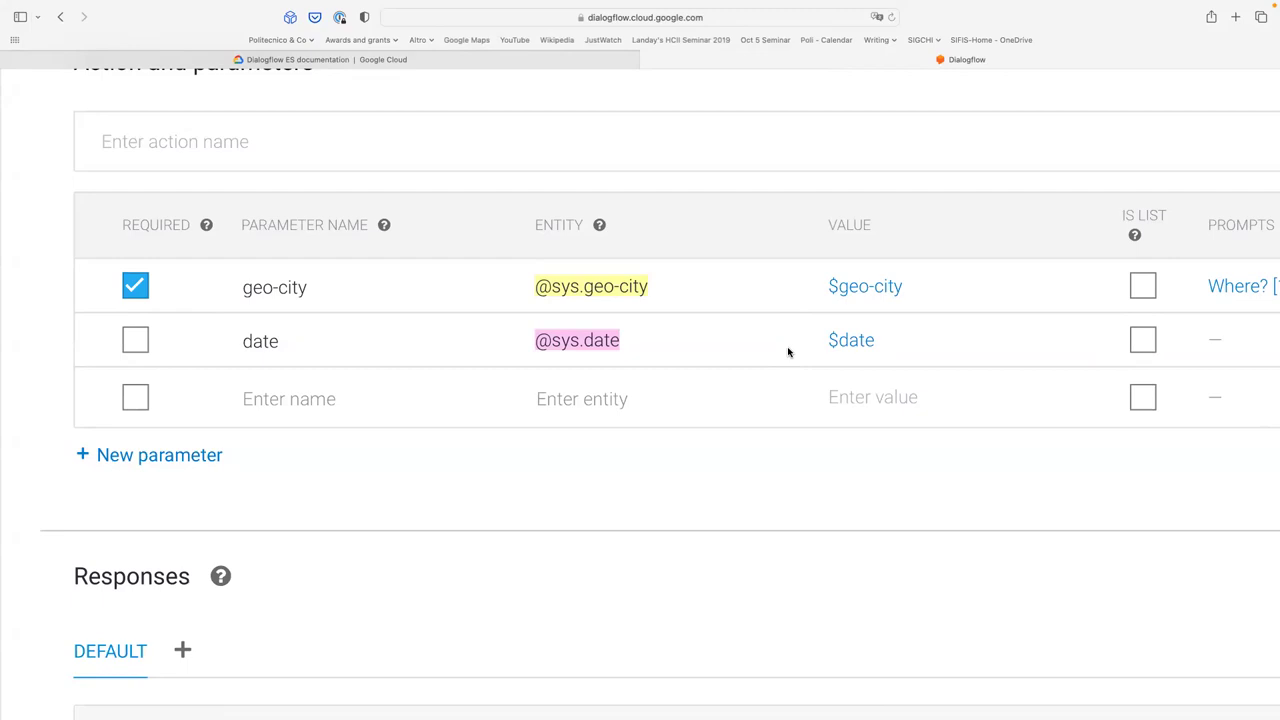
{"action": "scroll", "coordinate": [788, 352], "scroll_direction": "down", "scroll_amount": 5}
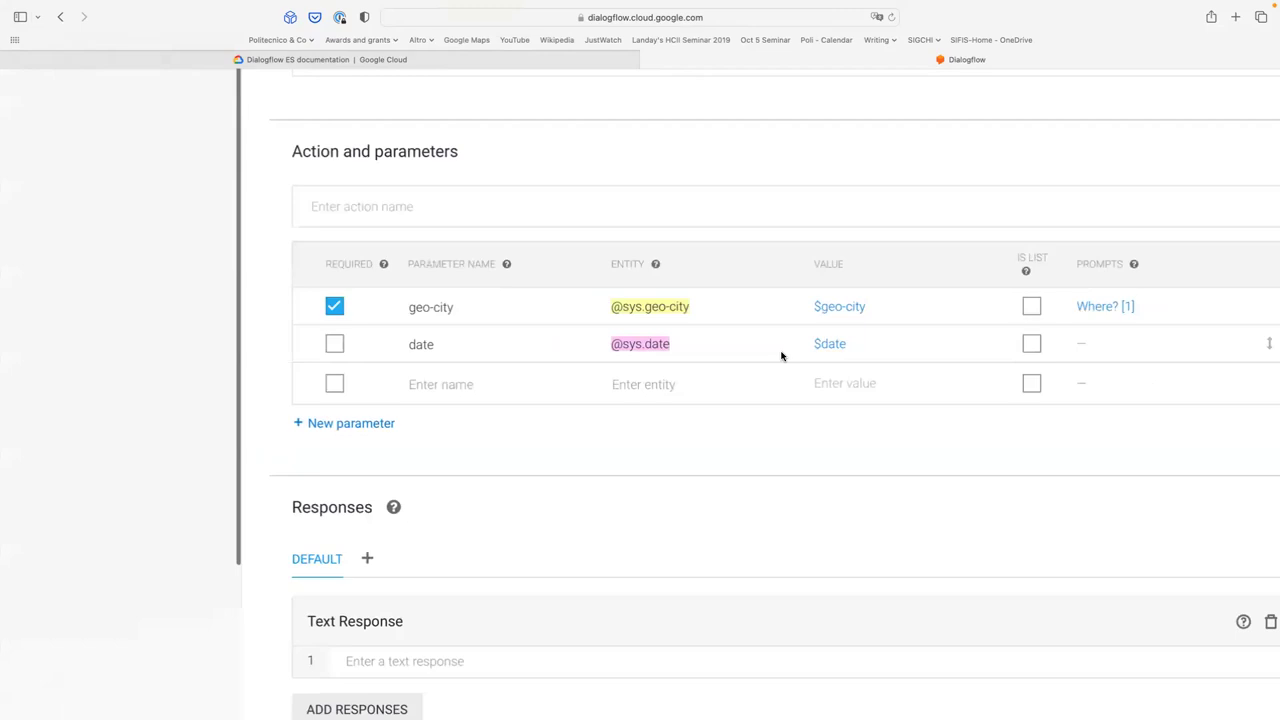
{"action": "scroll", "coordinate": [752, 402], "scroll_direction": "down", "scroll_amount": 2}
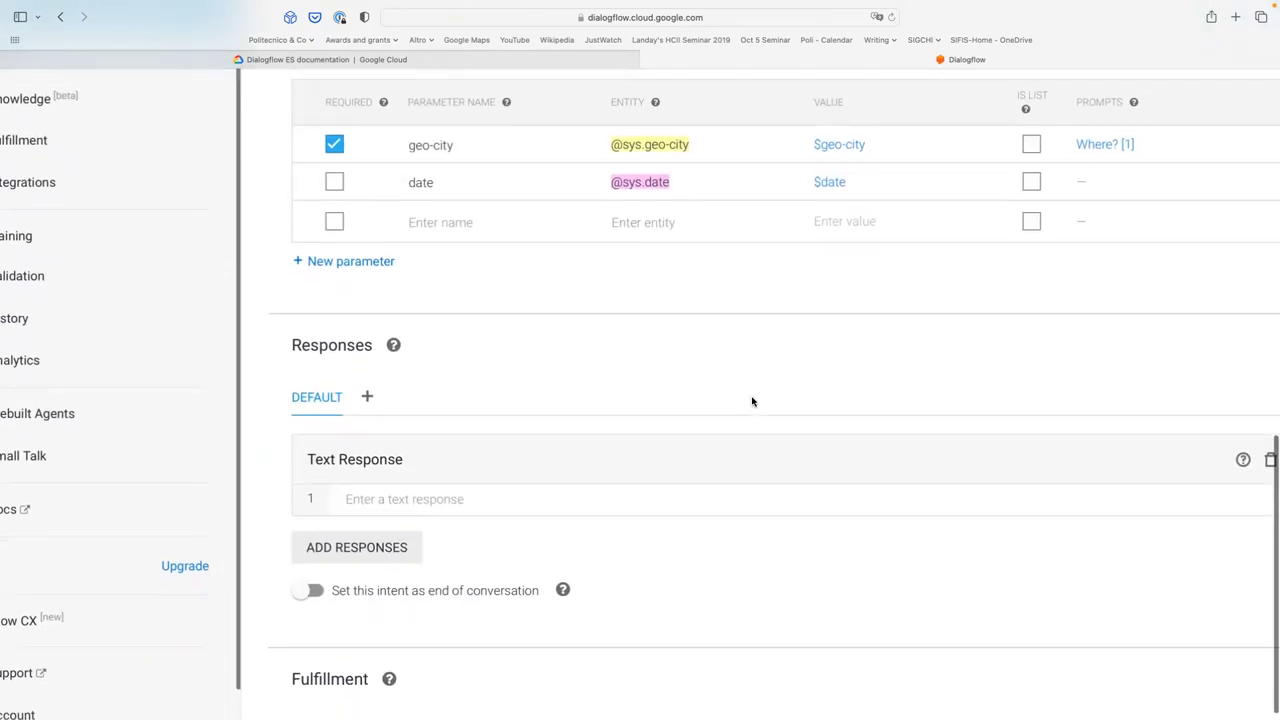
{"action": "left_click", "coordinate": [681, 495]}
{"action": "type", "text": "It wi"}
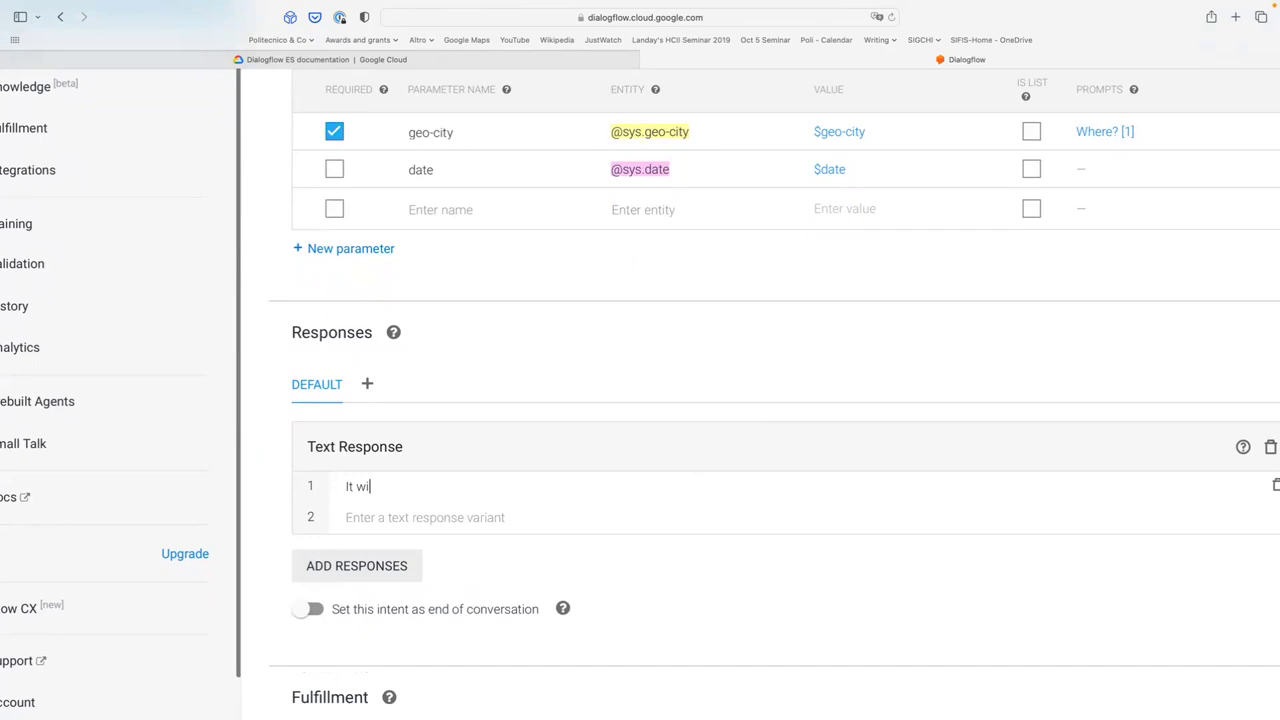
{"action": "type", "text": "ll be sunny"}
{"action": "scroll", "coordinate": [539, 494], "scroll_direction": "up", "scroll_amount": 5}
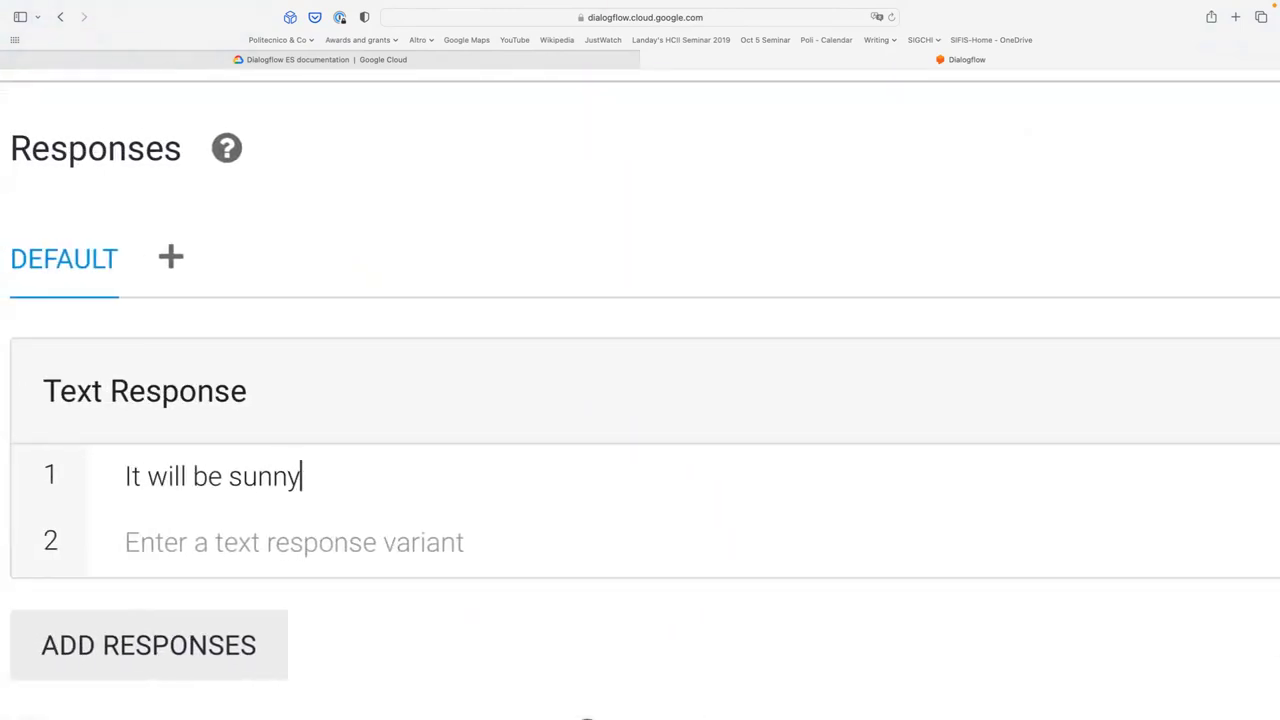
{"action": "type", "text": ", in"}
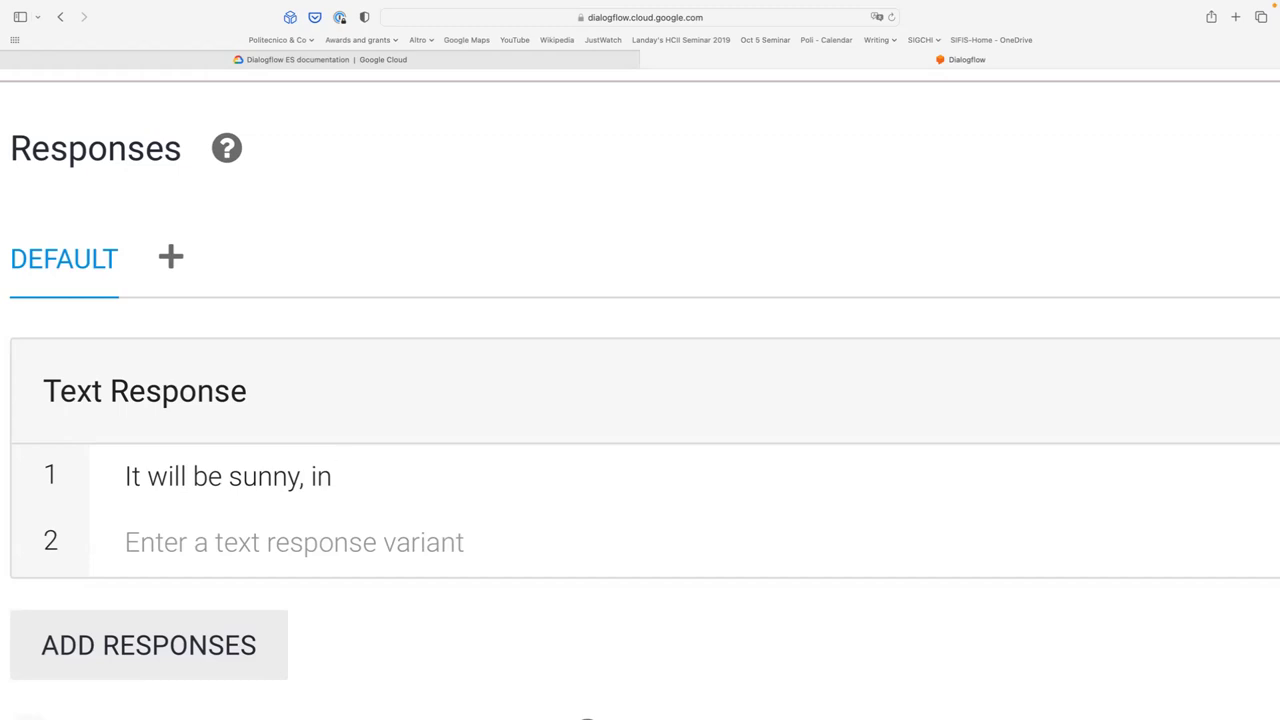
- Complete the first text response with the $geo-city parameter and a period, and remove the comma after "sunny"
{"action": "scroll", "coordinate": [680, 520], "scroll_direction": "up", "scroll_amount": 5}
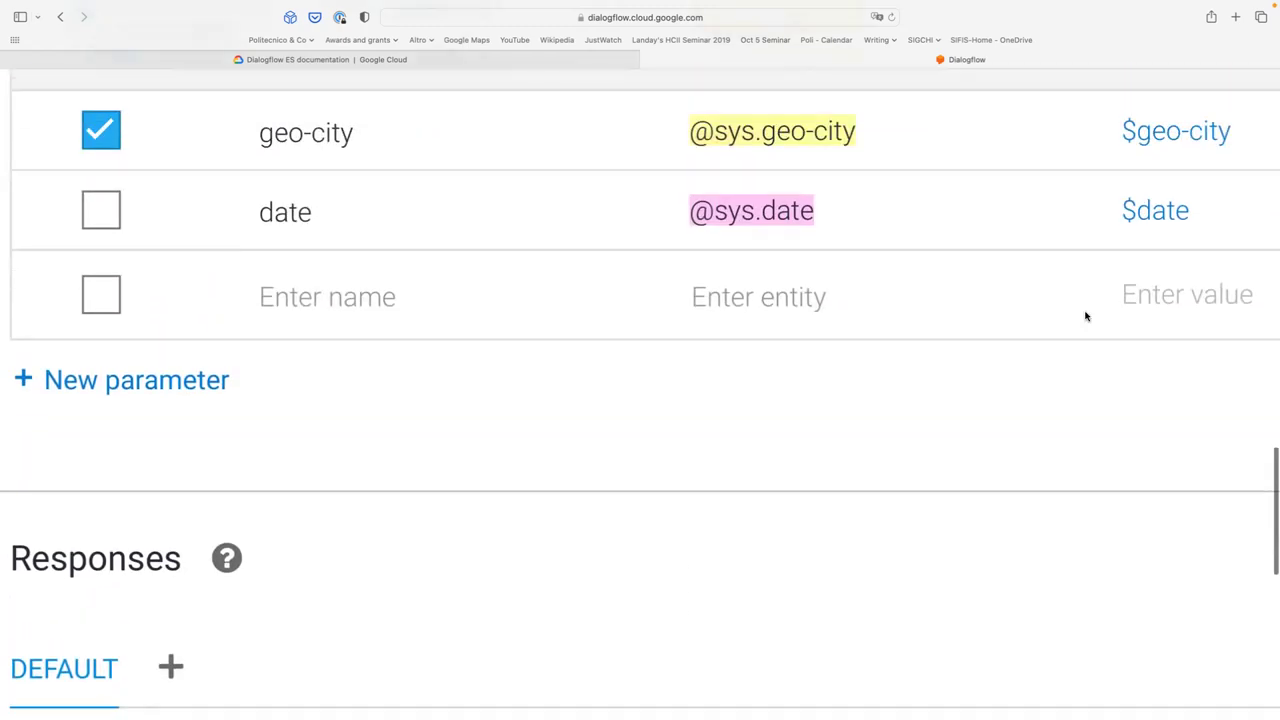
{"action": "scroll", "coordinate": [1140, 210], "scroll_direction": "up", "scroll_amount": 1}
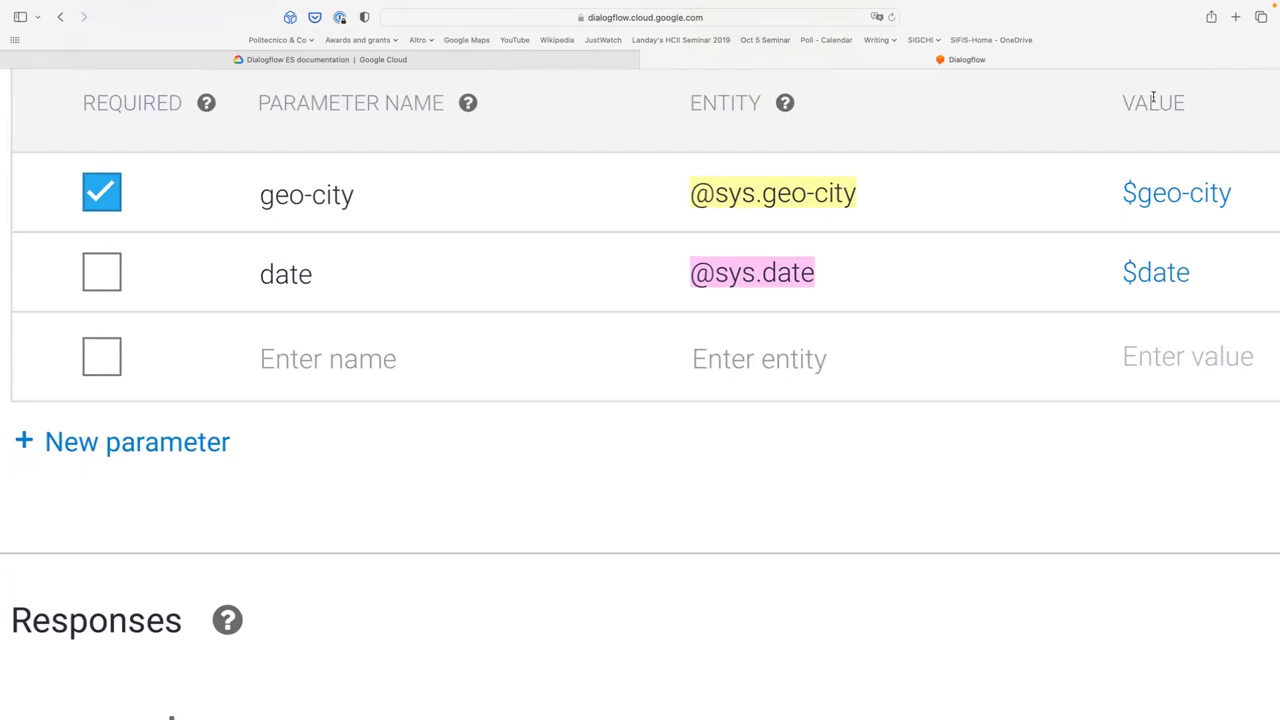
{"action": "scroll", "coordinate": [1019, 270], "scroll_direction": "down", "scroll_amount": 8}
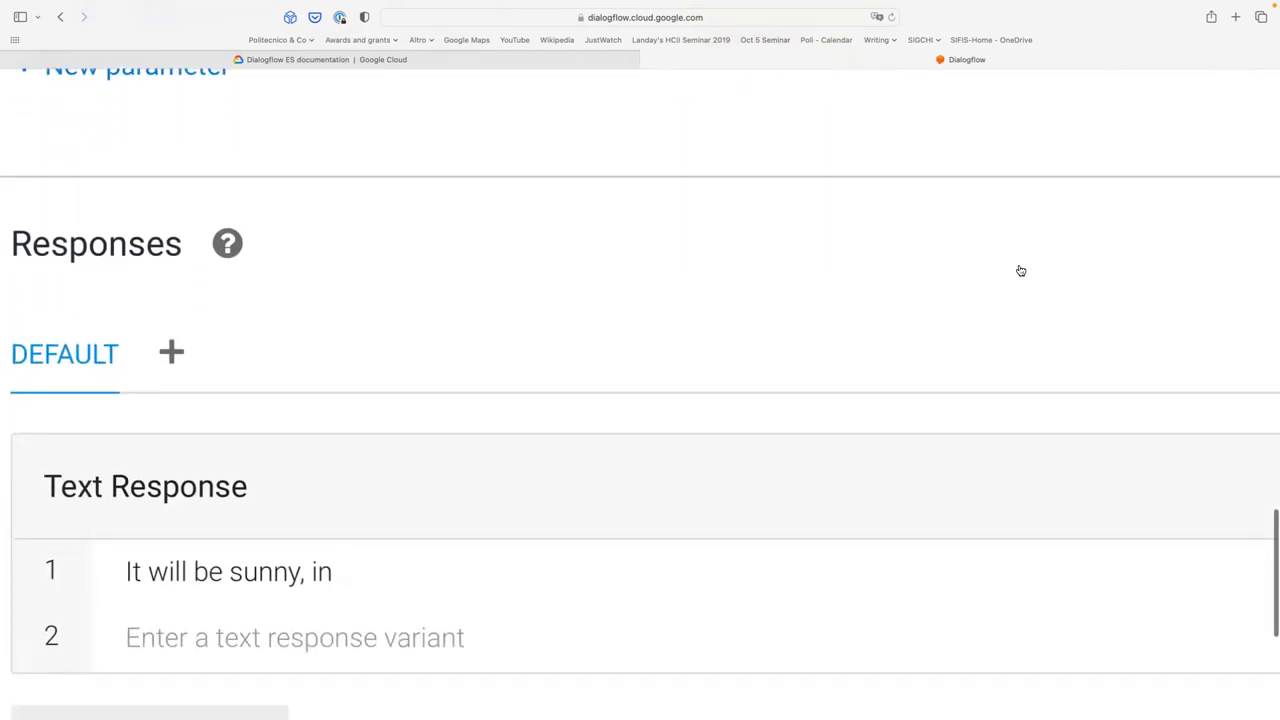
{"action": "type", "text": "$"}
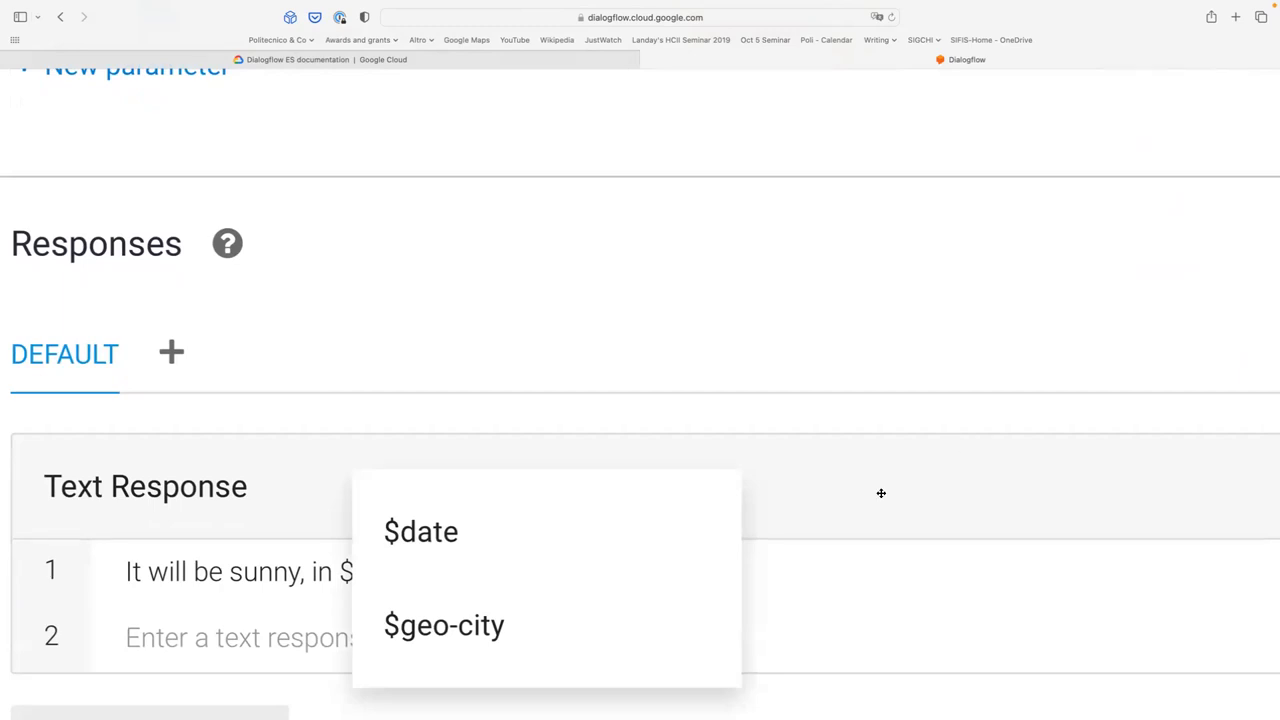
{"action": "left_click", "coordinate": [592, 630]}
{"action": "type", "text": "."}
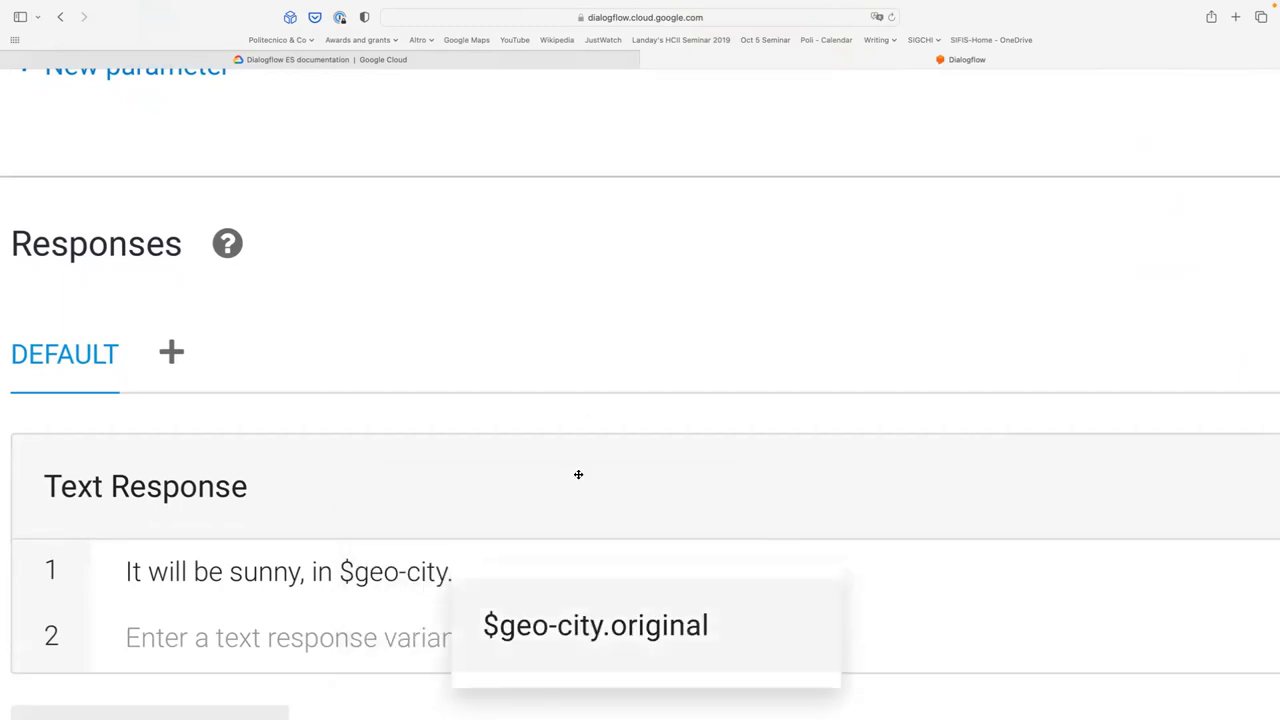
{"action": "left_click", "coordinate": [590, 421]}
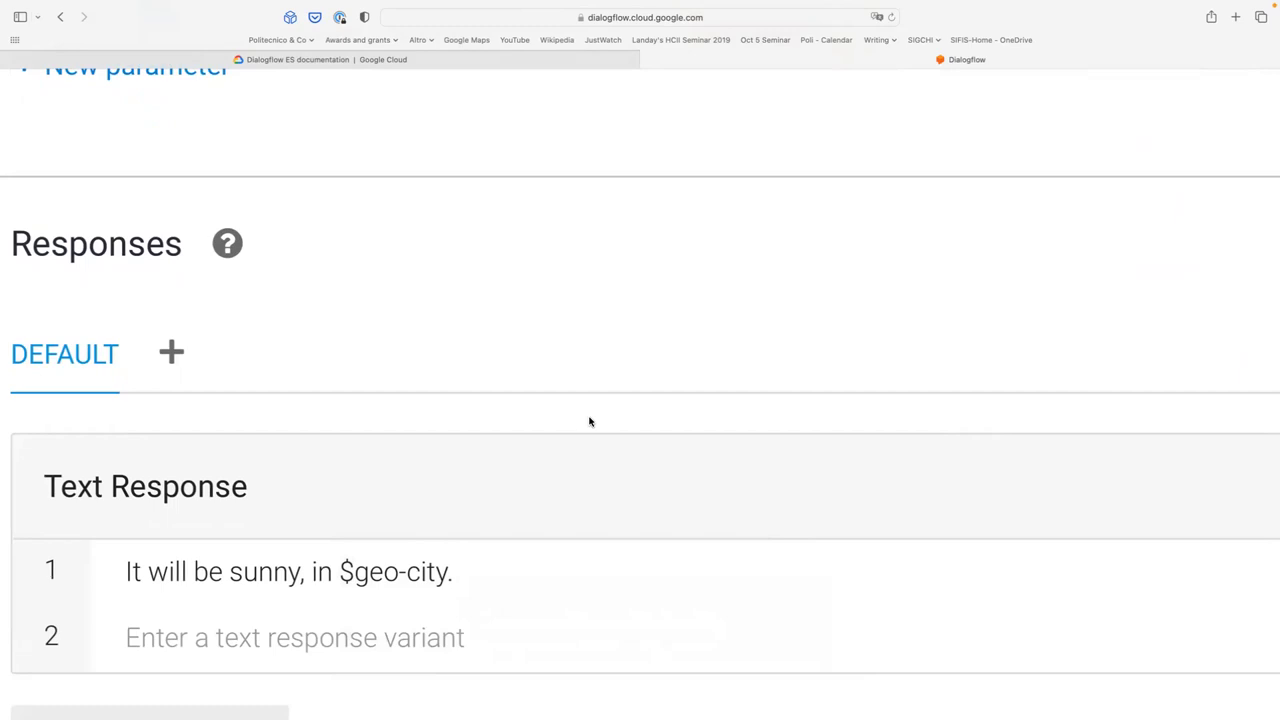
{"action": "scroll", "coordinate": [589, 423], "scroll_direction": "down", "scroll_amount": 1}
{"action": "left_click", "coordinate": [306, 526]}
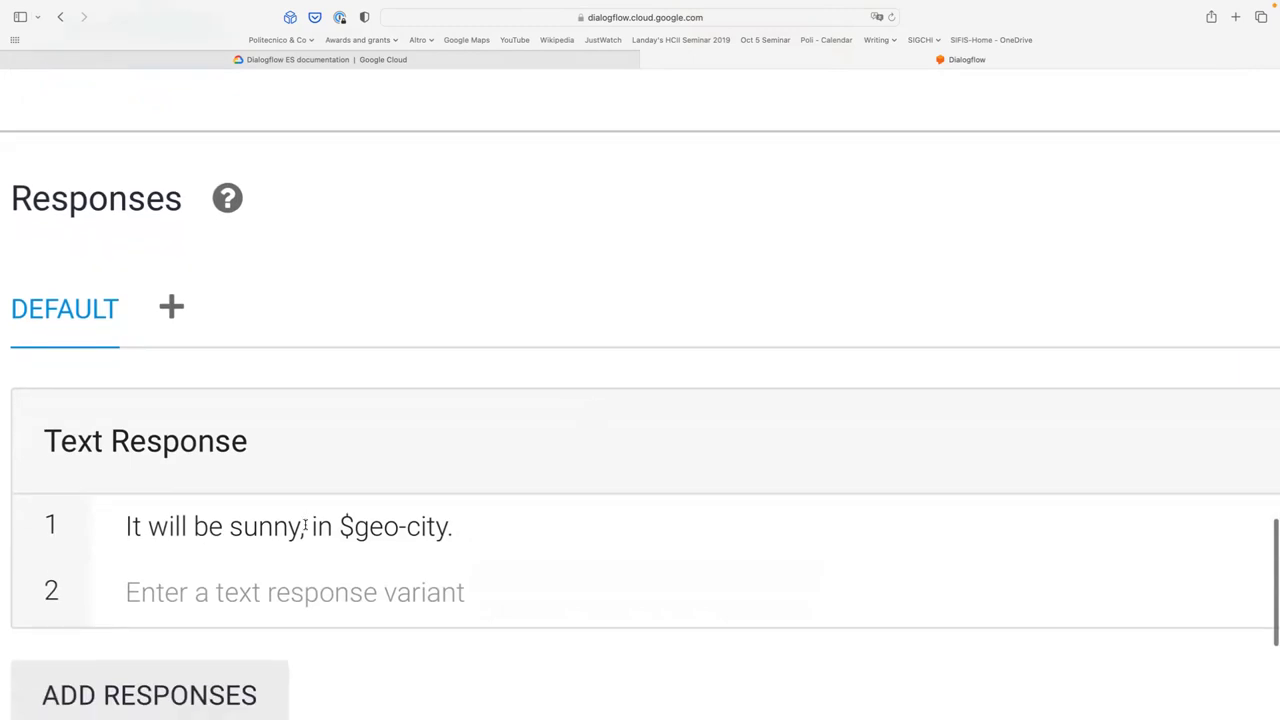
{"action": "key", "text": "BackSpace"}
- Add the second text response "In $geo-city will be cloudy $date", using the intent's city and date parameters
{"action": "left_click", "coordinate": [298, 584]}
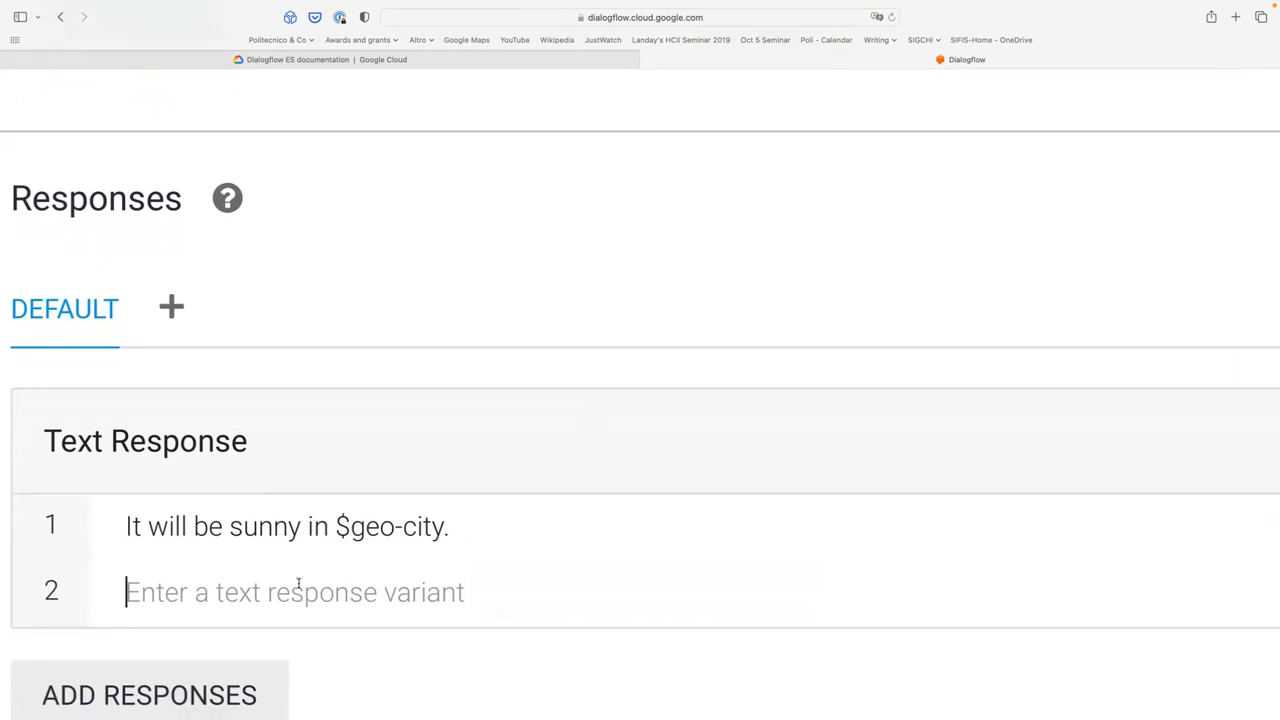
{"action": "type", "text": "In "}
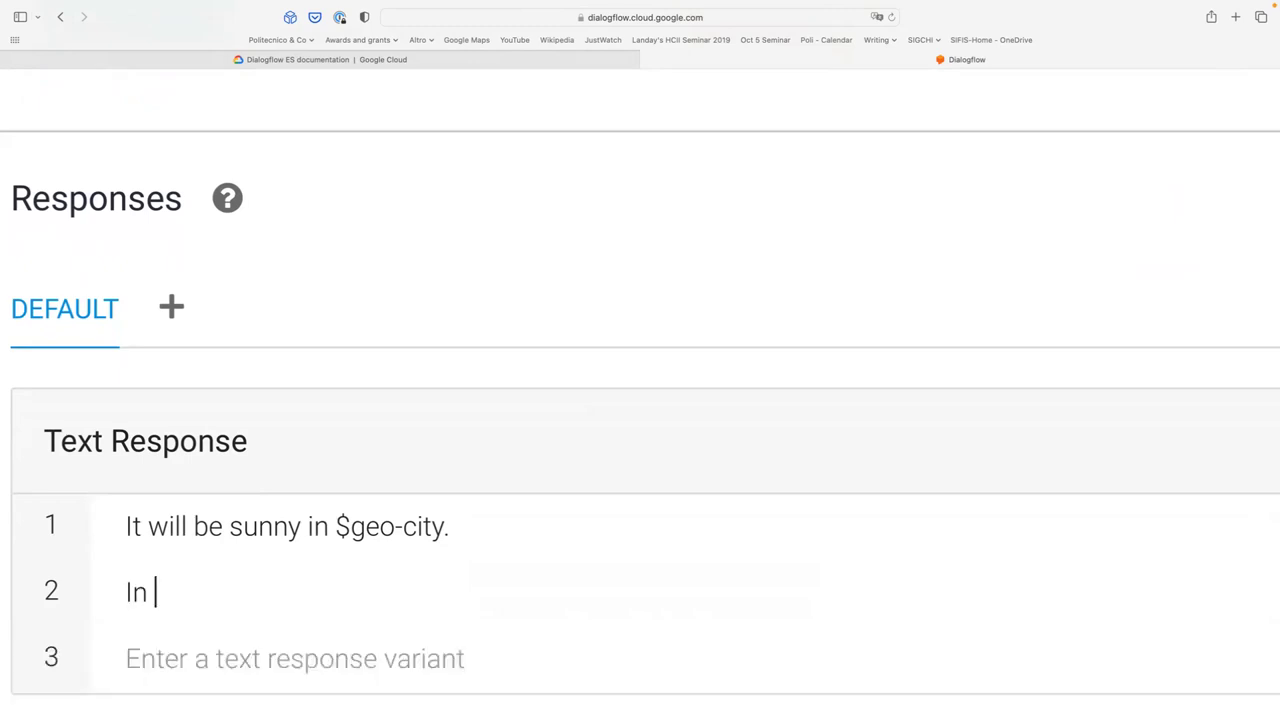
{"action": "type", "text": "$date"}
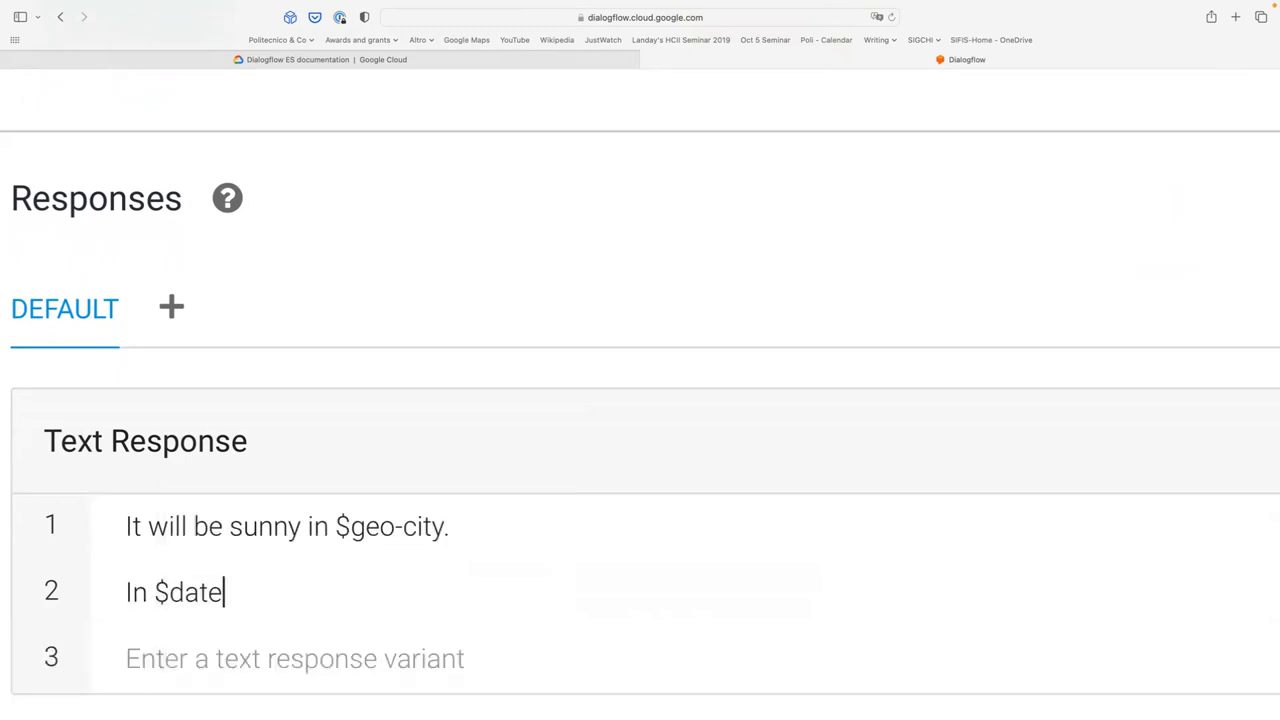
{"action": "key", "text": "BackSpace"}
{"action": "key", "text": "BackSpace"}
{"action": "key", "text": "BackSpace"}
{"action": "key", "text": "BackSpace"}
{"action": "type", "text": "ge"}
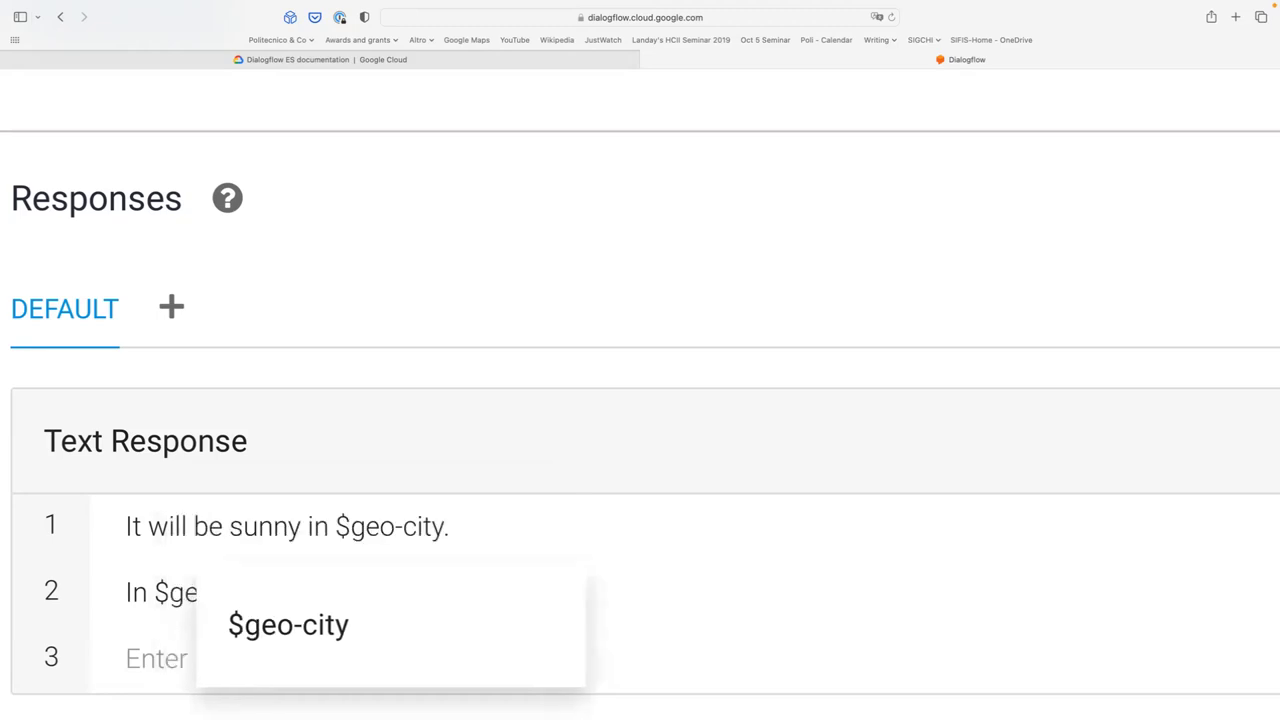
{"action": "type", "text": "o-city wil"}
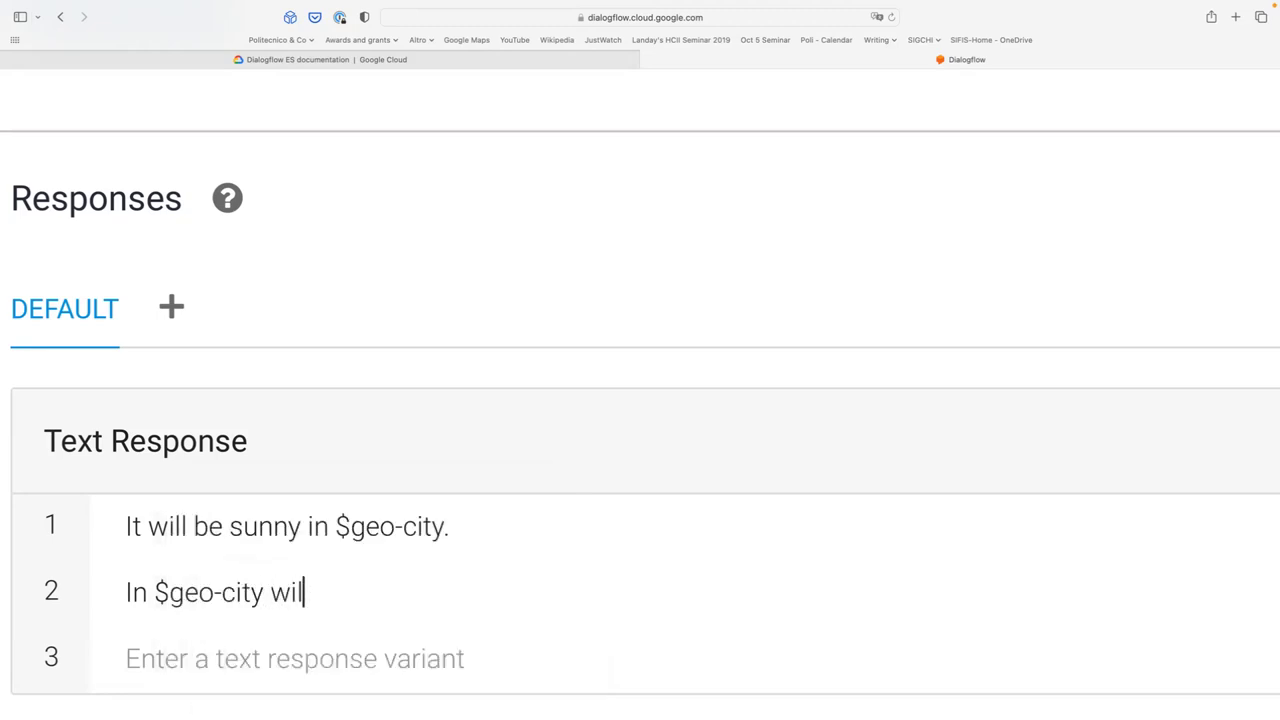
{"action": "type", "text": "l be clo"}
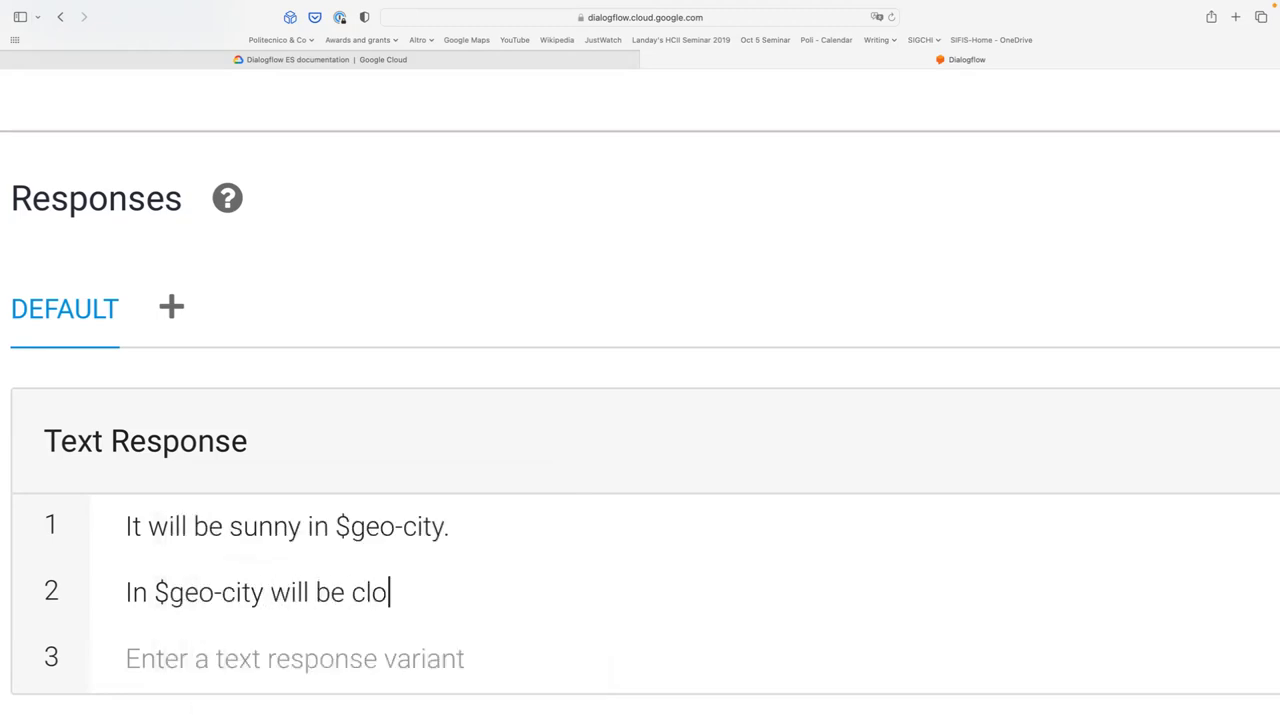
{"action": "type", "text": "udy $"}
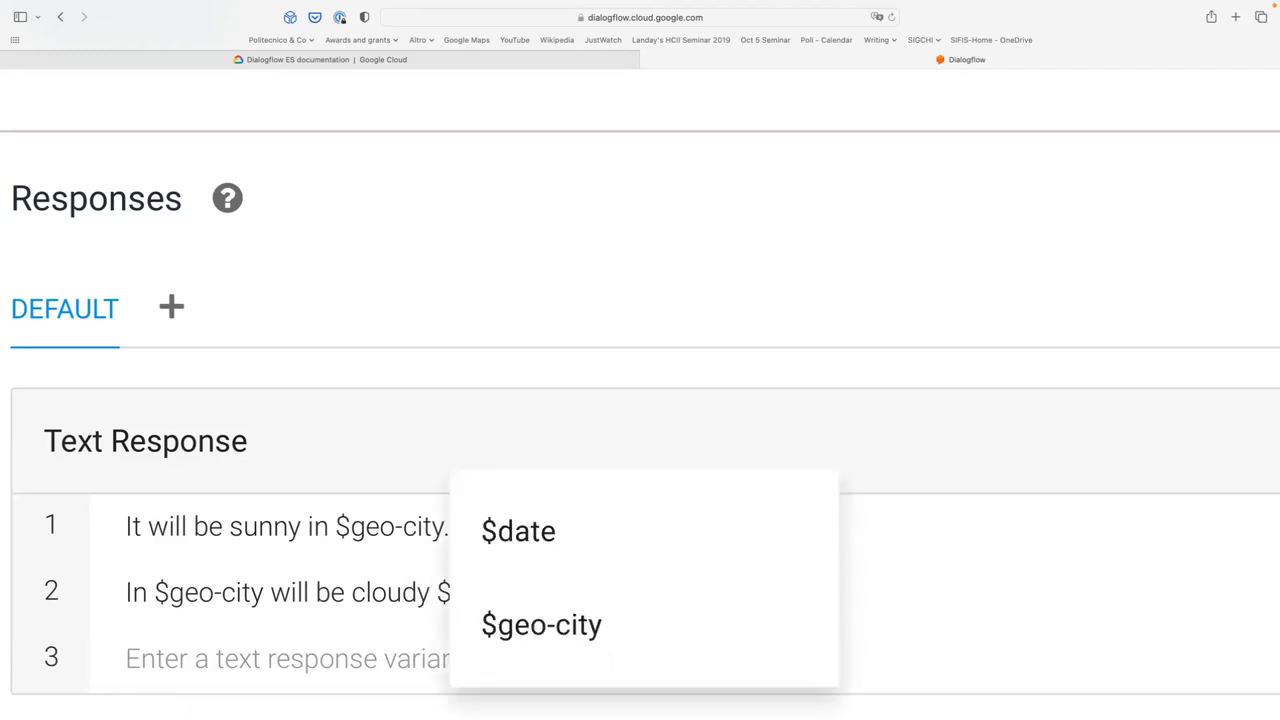
{"action": "left_click", "coordinate": [510, 531]}
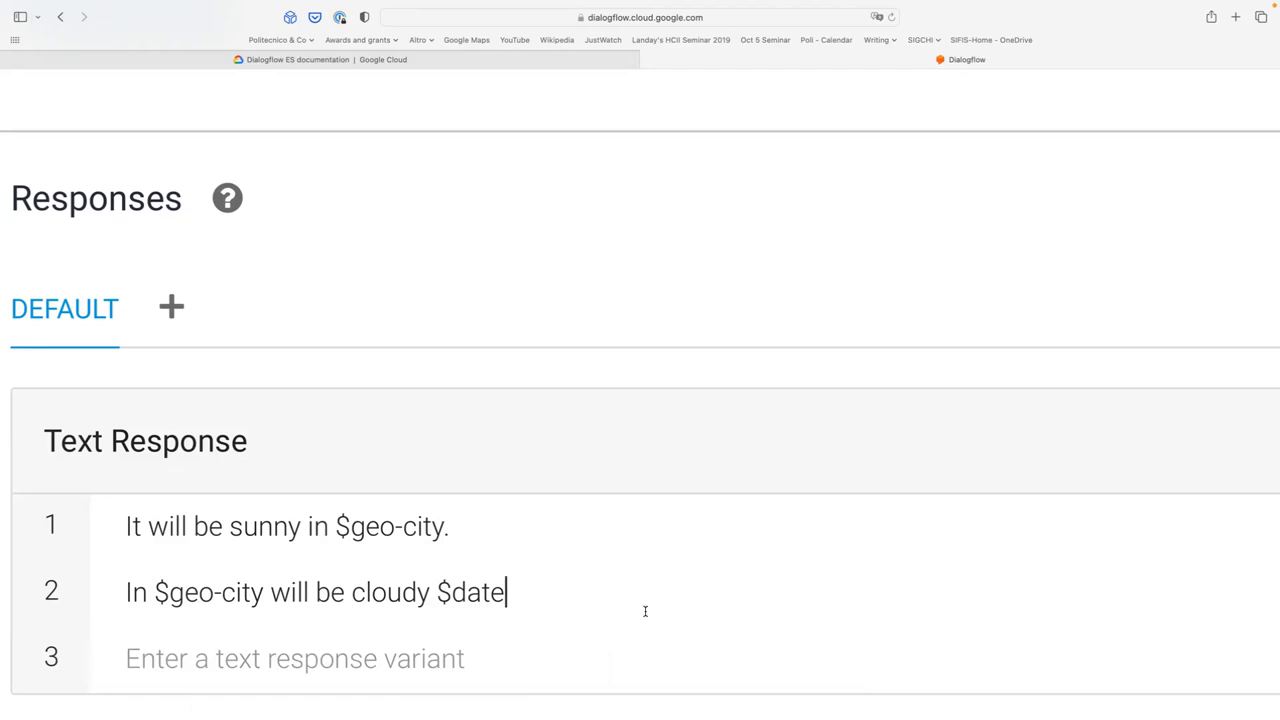
- Examine the response options below the text variants, including the end-of-conversation setting and the Fulfillment section
{"action": "scroll", "coordinate": [645, 611], "scroll_direction": "down", "scroll_amount": 2}
{"action": "scroll", "coordinate": [645, 611], "scroll_direction": "down", "scroll_amount": 1}
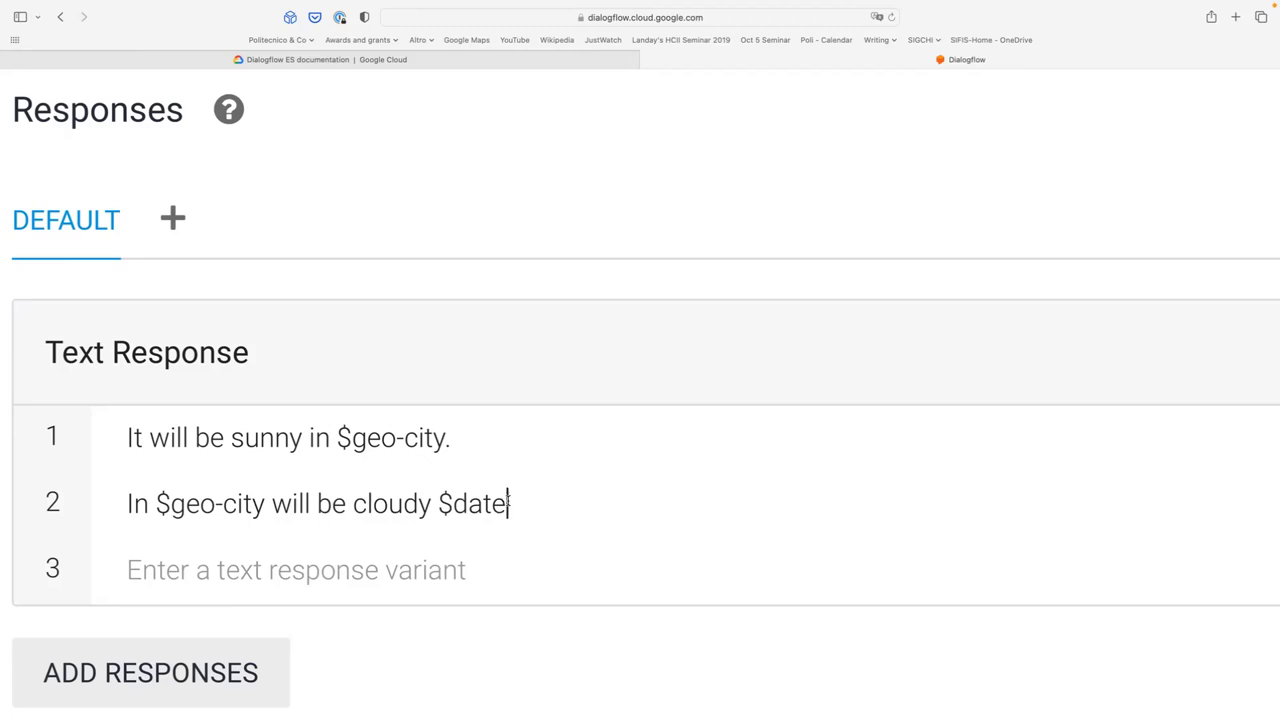
{"action": "scroll", "coordinate": [509, 503], "scroll_direction": "down", "scroll_amount": 5}
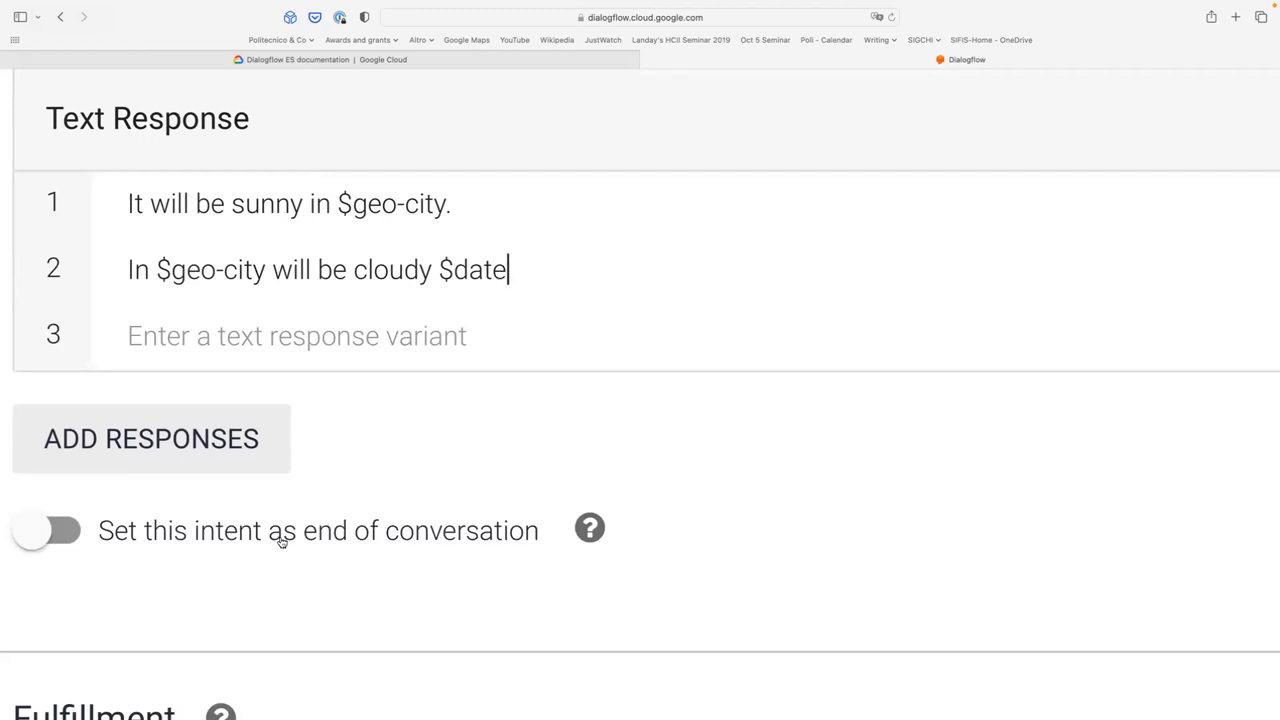
{"action": "scroll", "coordinate": [280, 537], "scroll_direction": "down", "scroll_amount": 3}
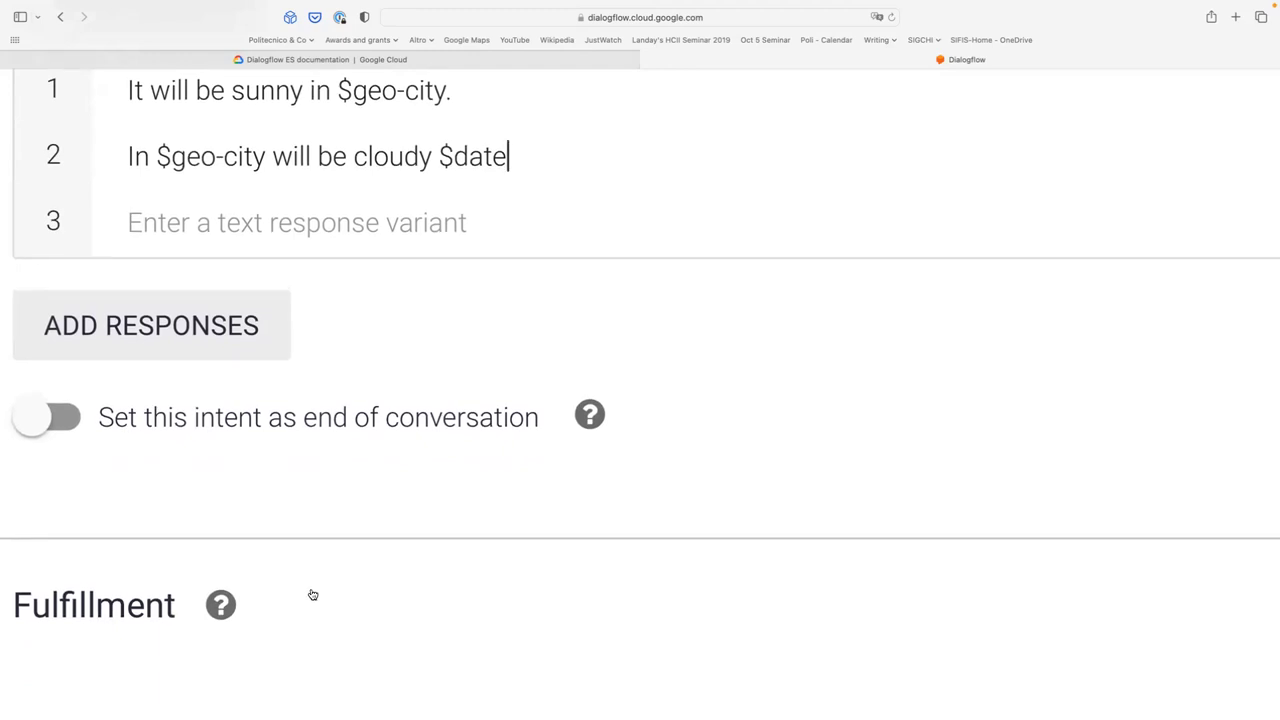
{"action": "scroll", "coordinate": [336, 551], "scroll_direction": "up", "scroll_amount": 1}
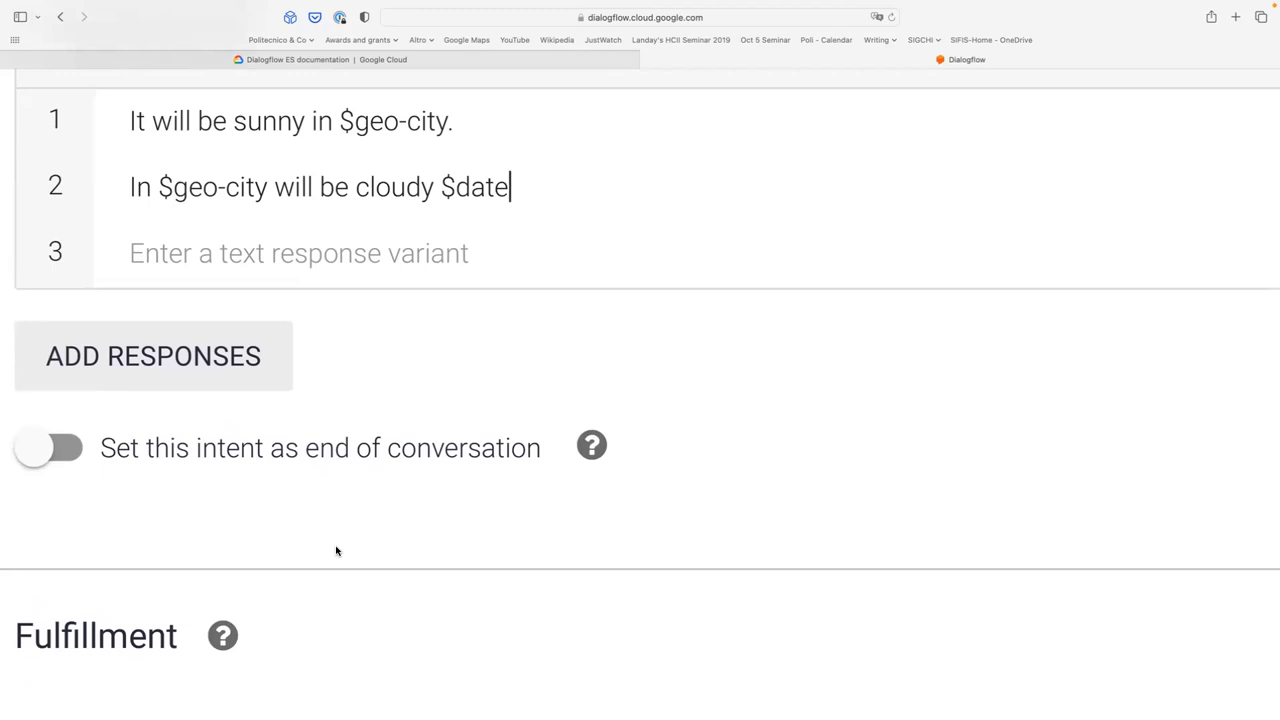
{"action": "scroll", "coordinate": [294, 358], "scroll_direction": "up", "scroll_amount": 1}
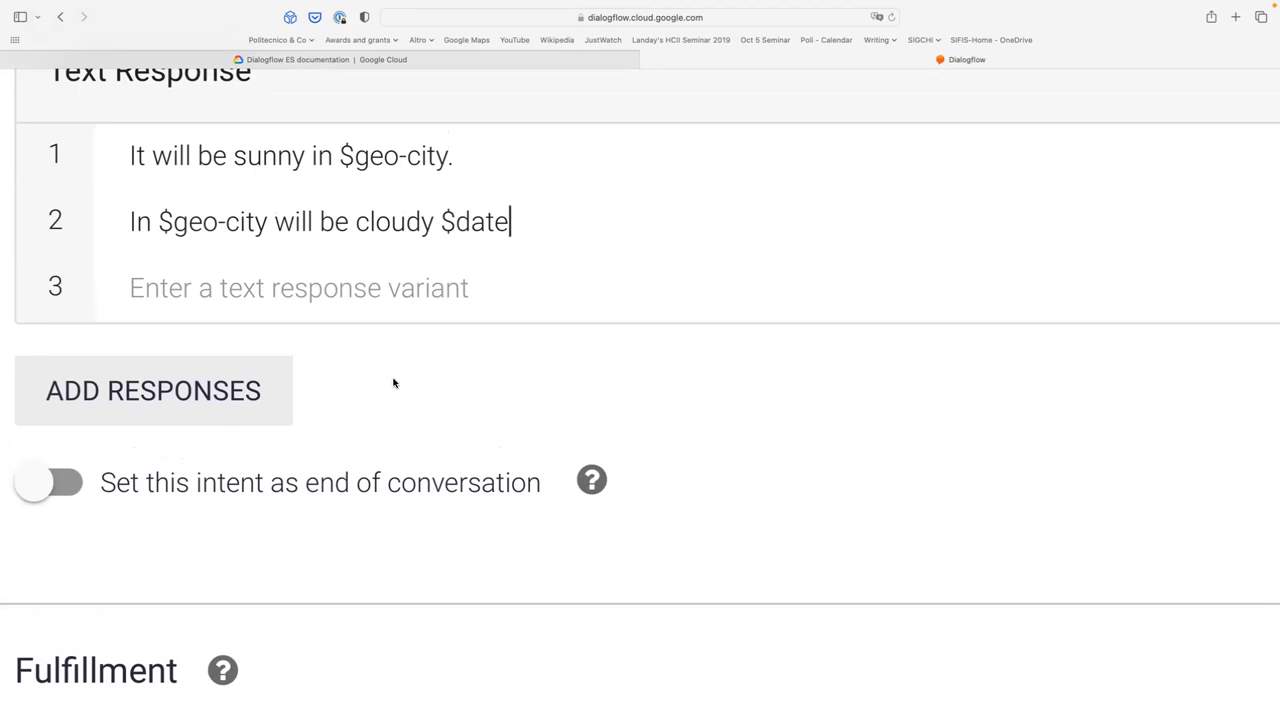
{"action": "scroll", "coordinate": [393, 383], "scroll_direction": "up", "scroll_amount": 1}
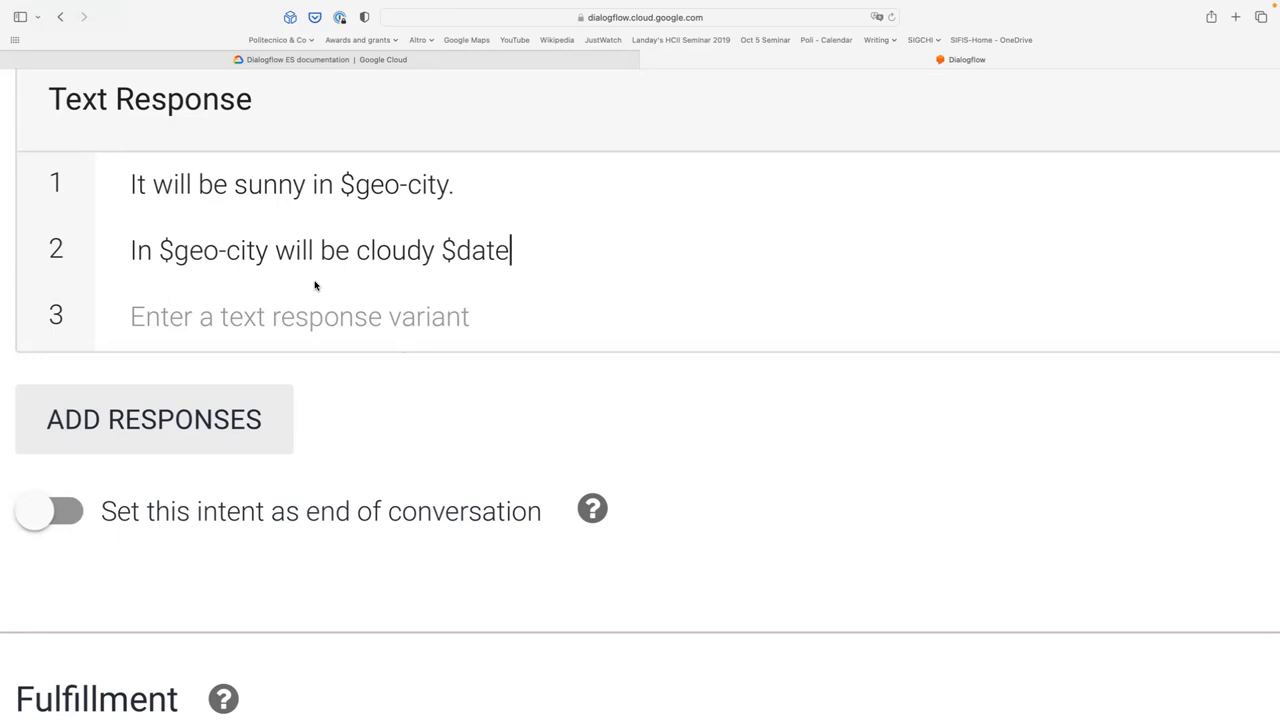
{"action": "scroll", "coordinate": [314, 285], "scroll_direction": "down", "scroll_amount": 5}
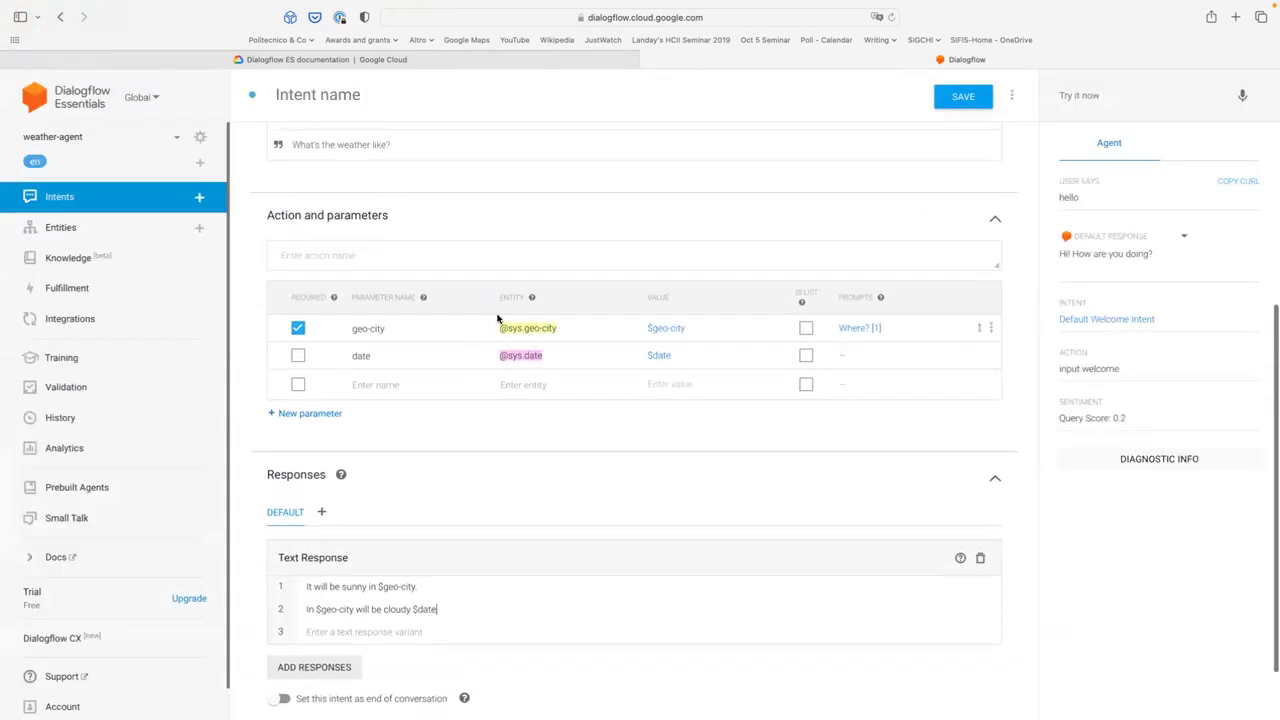
- Name the intent "ask weather" and save it
{"action": "scroll", "coordinate": [363, 143], "scroll_direction": "up", "scroll_amount": 3}
{"action": "left_click", "coordinate": [323, 92]}
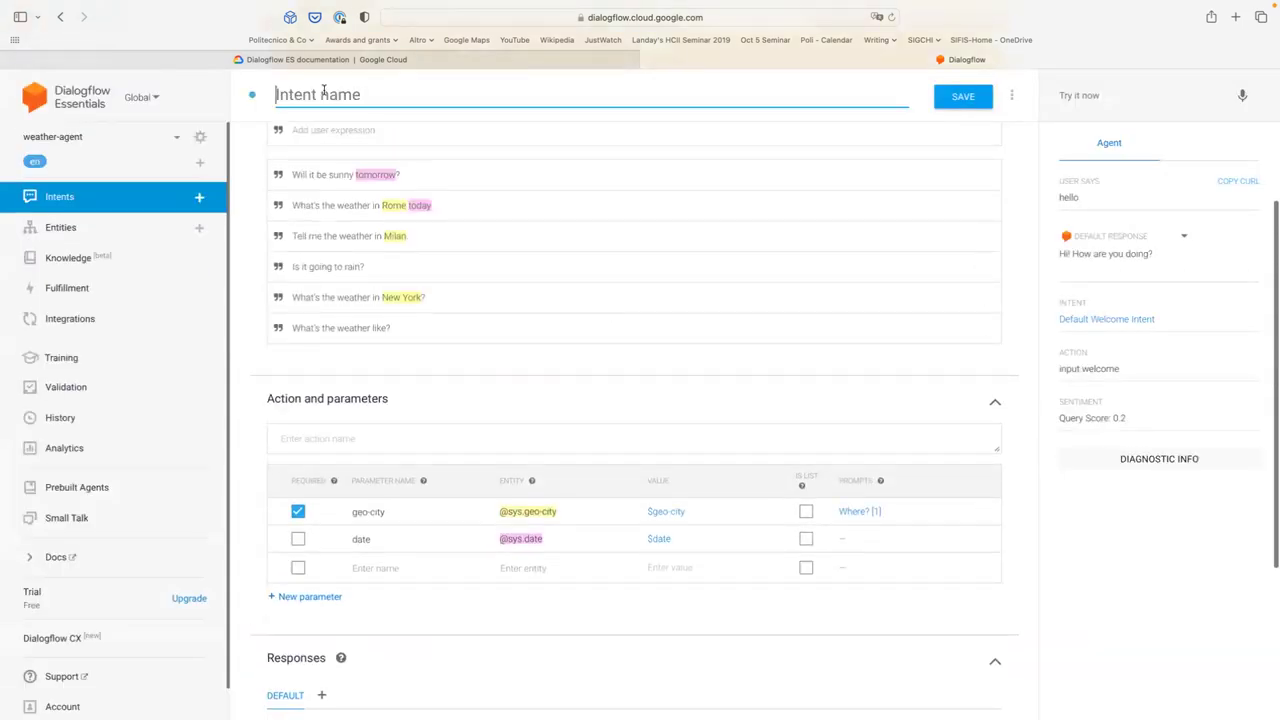
{"action": "type", "text": "ask "}
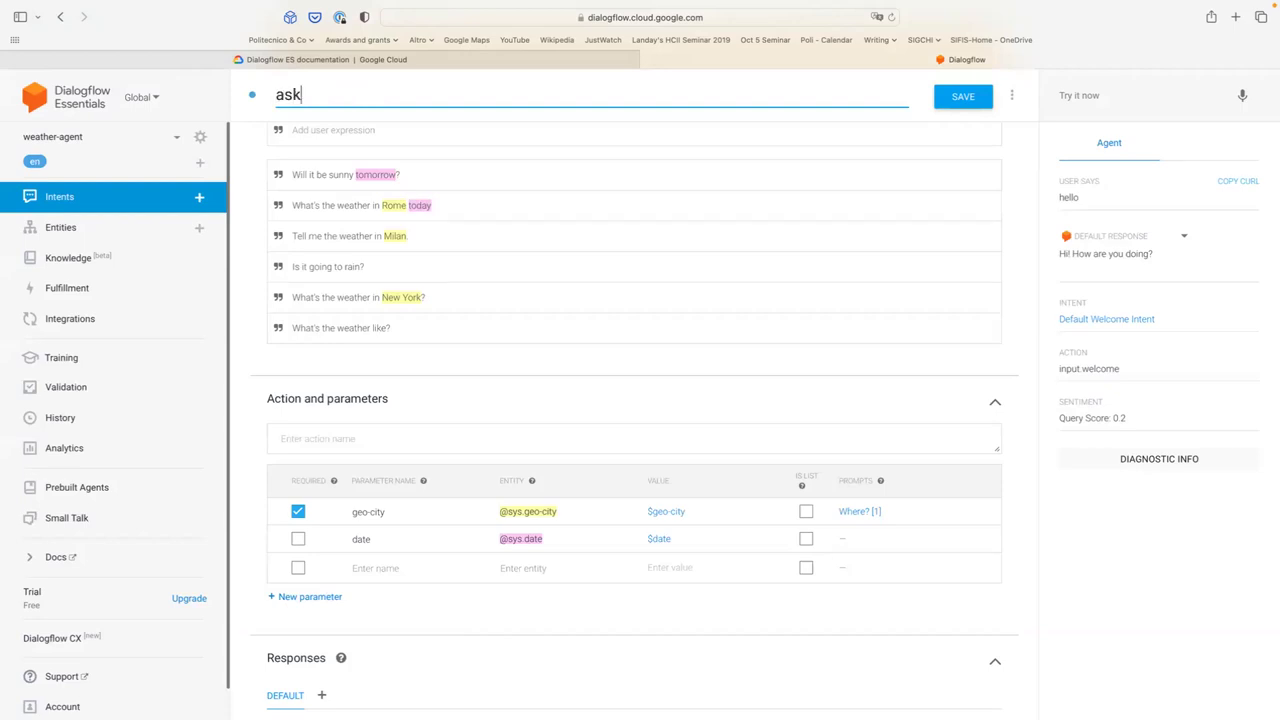
{"action": "type", "text": "weather"}
{"action": "left_click", "coordinate": [958, 97]}
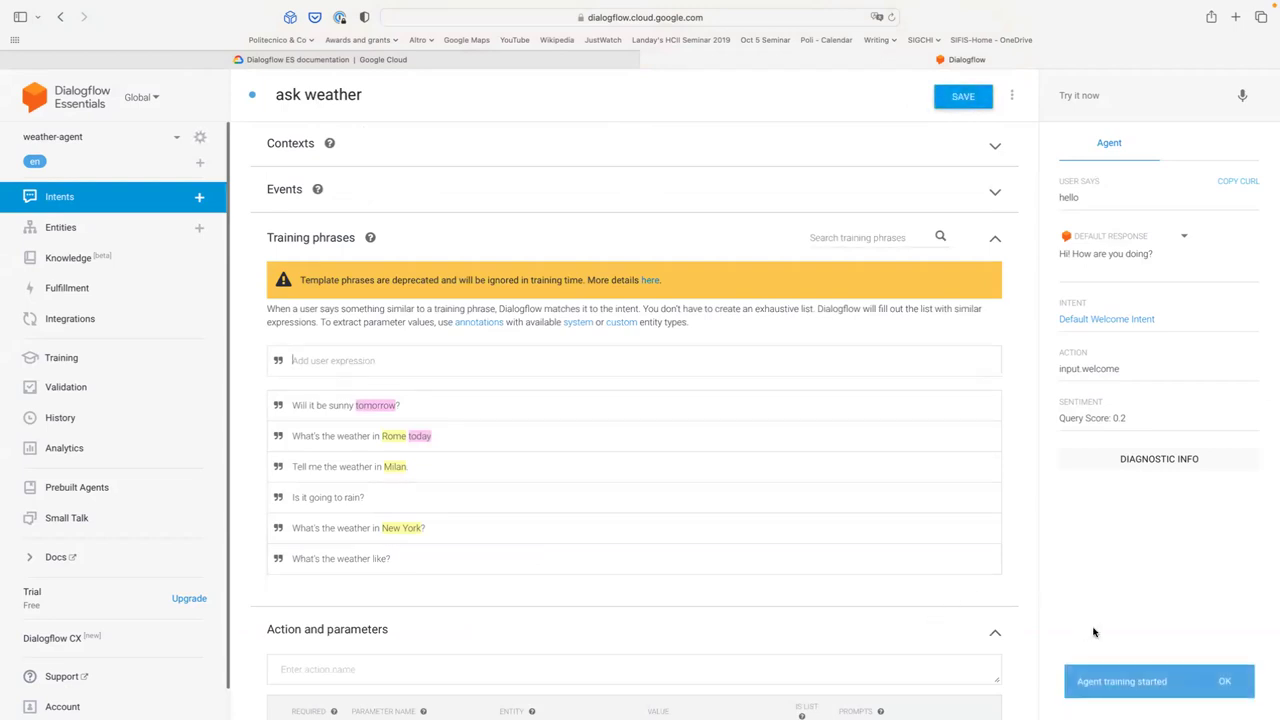
- Test the agent in the simulator with the query "what's the weather in Milan?"
{"action": "scroll", "coordinate": [1086, 580], "scroll_direction": "up", "scroll_amount": 3}
{"action": "scroll", "coordinate": [1085, 581], "scroll_direction": "down", "scroll_amount": 1}
{"action": "scroll", "coordinate": [1085, 581], "scroll_direction": "down", "scroll_amount": 1}
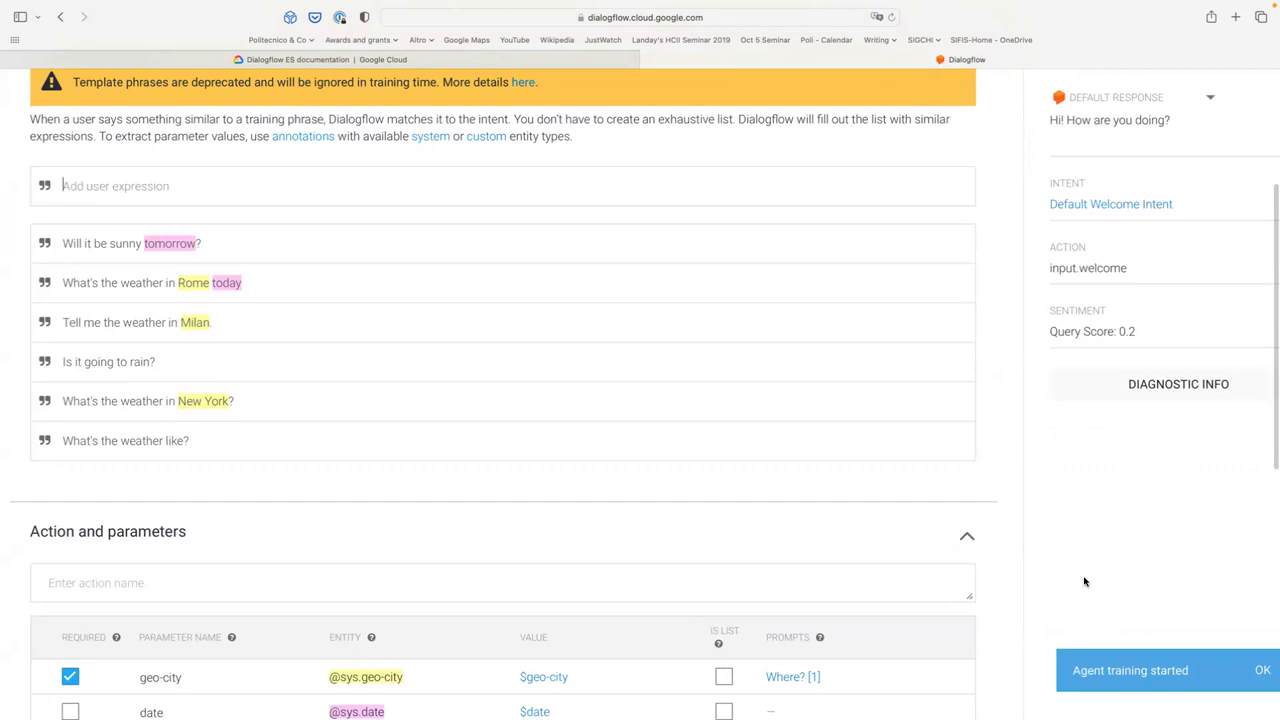
{"action": "scroll", "coordinate": [1076, 555], "scroll_direction": "up", "scroll_amount": 3}
{"action": "scroll", "coordinate": [1076, 552], "scroll_direction": "right", "scroll_amount": 2}
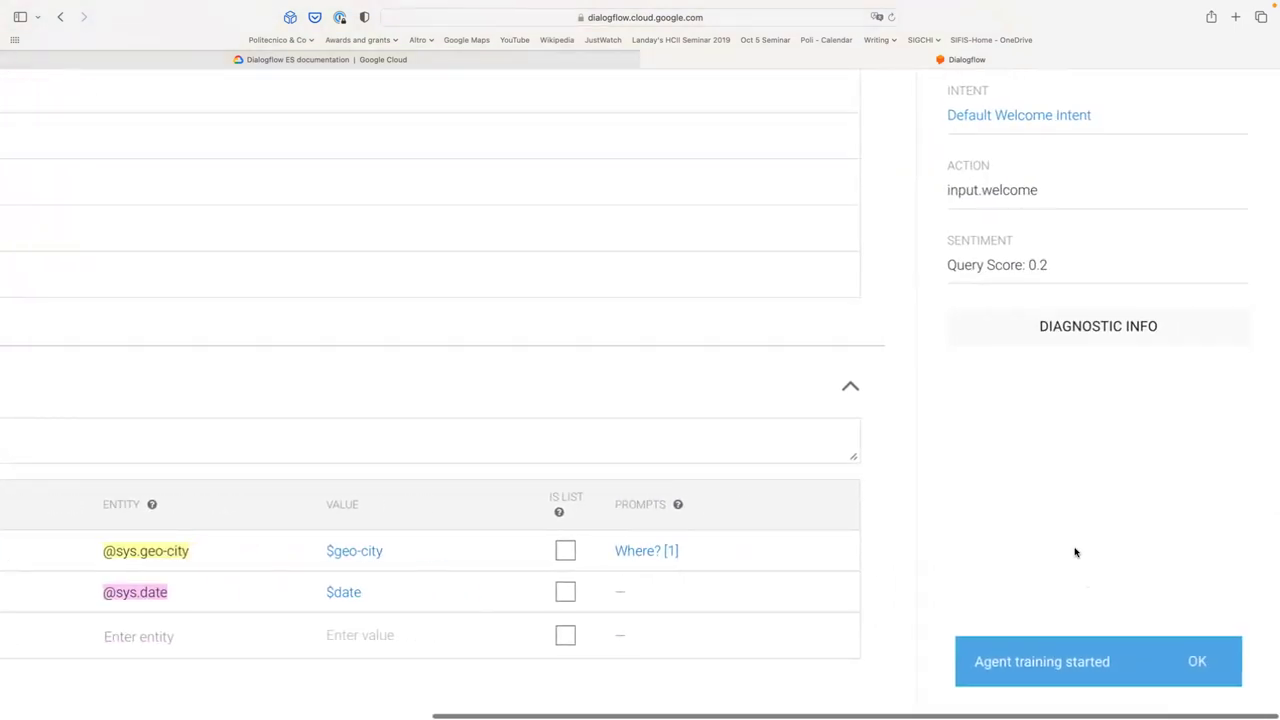
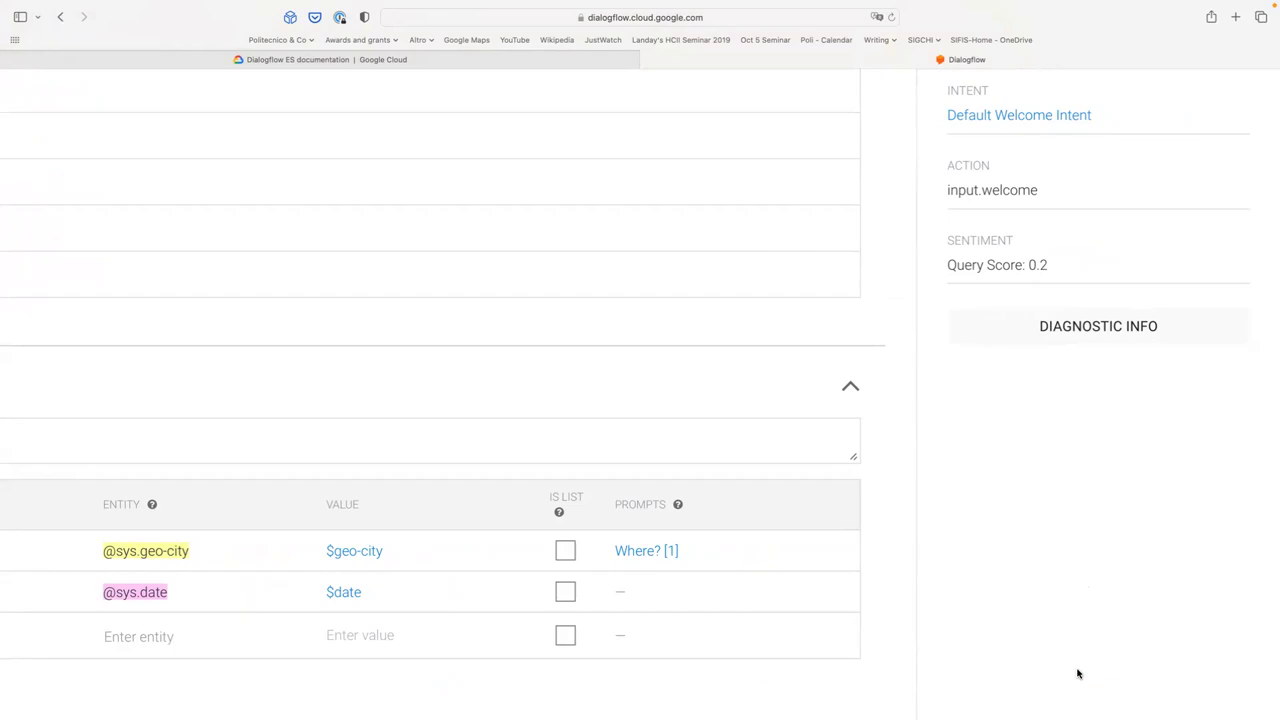
{"action": "scroll", "coordinate": [1078, 673], "scroll_direction": "up", "scroll_amount": 10}
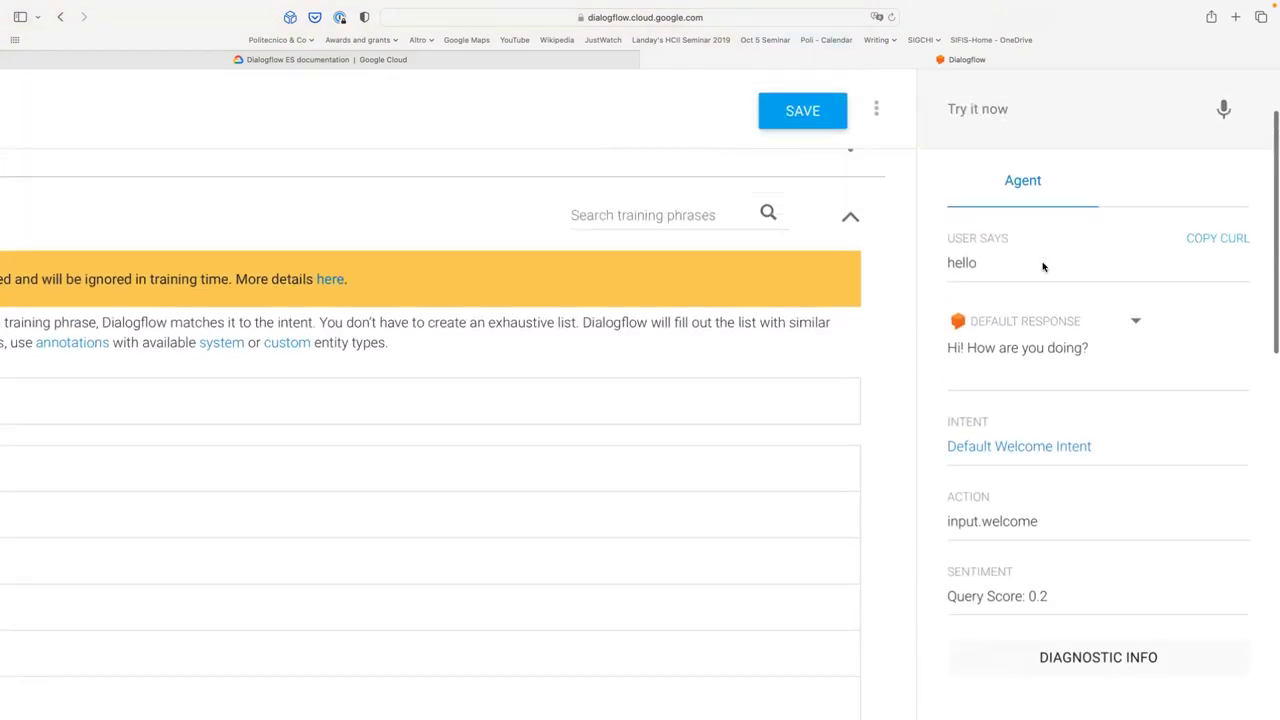
{"action": "left_click", "coordinate": [1020, 98]}
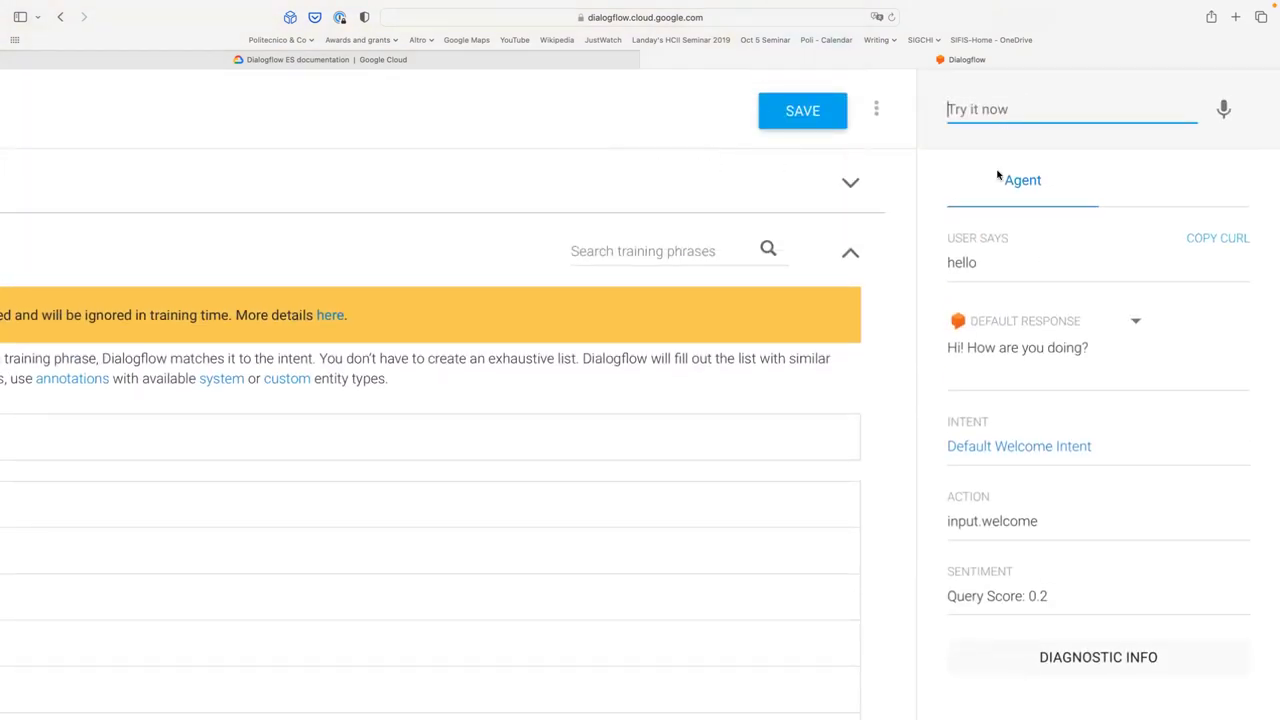
{"action": "type", "text": "what's the weath"}
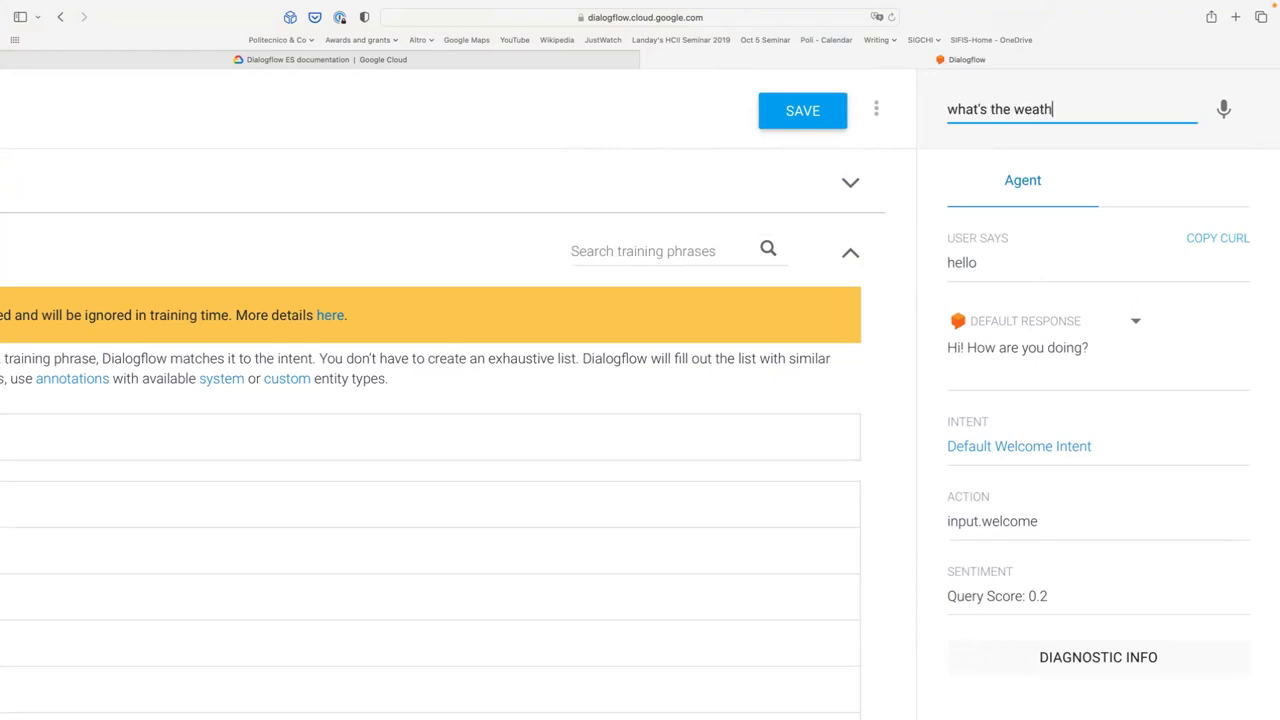
{"action": "type", "text": "er in"}
{"action": "scroll", "coordinate": [774, 316], "scroll_direction": "left", "scroll_amount": 6}
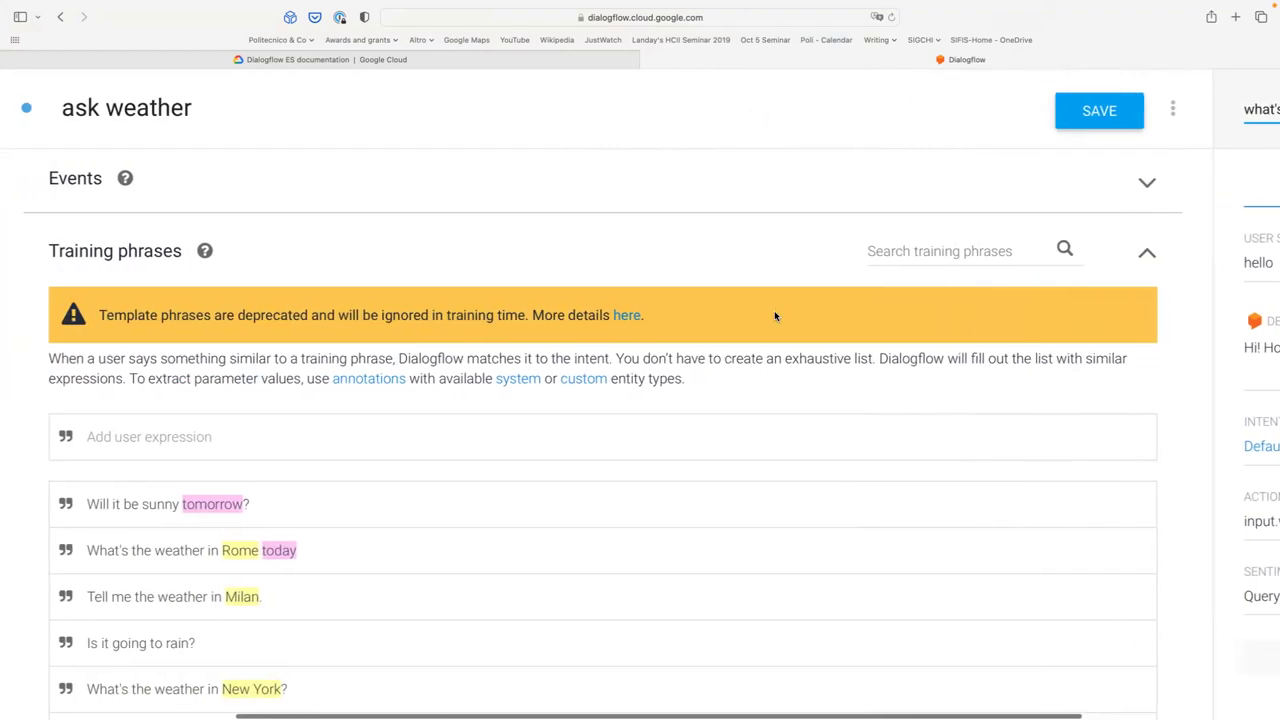
{"action": "scroll", "coordinate": [774, 316], "scroll_direction": "right", "scroll_amount": 6}
{"action": "type", "text": "Milan?"}
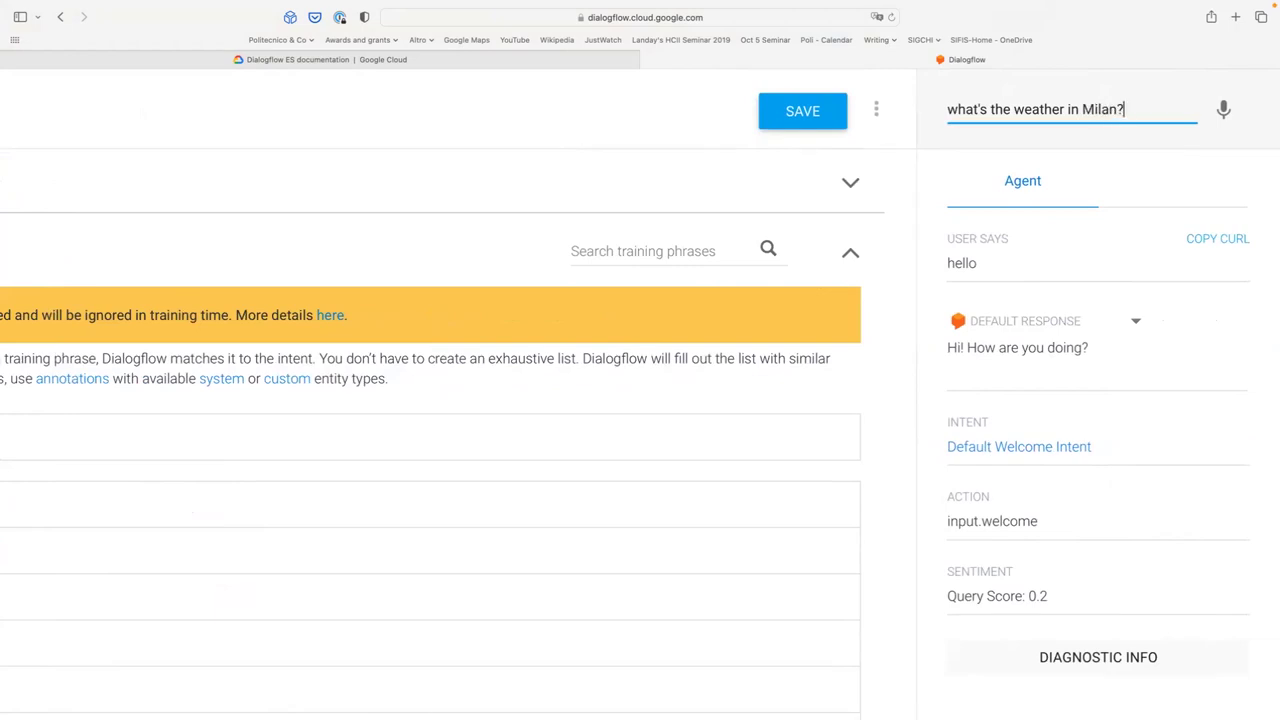
{"action": "key", "text": "Return"}
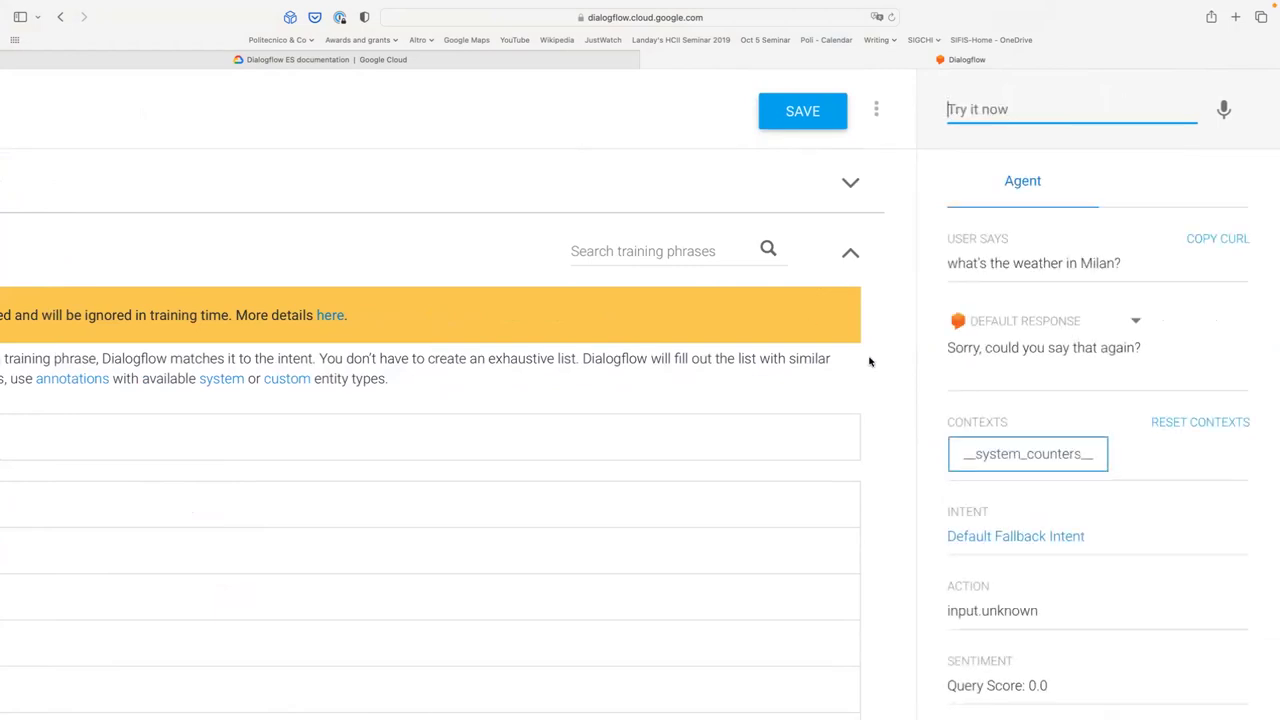
- Examine the simulator's response and matched intent for the Milan query, and check them against the ask weather training phrases
{"action": "scroll", "coordinate": [926, 366], "scroll_direction": "down", "scroll_amount": 2}
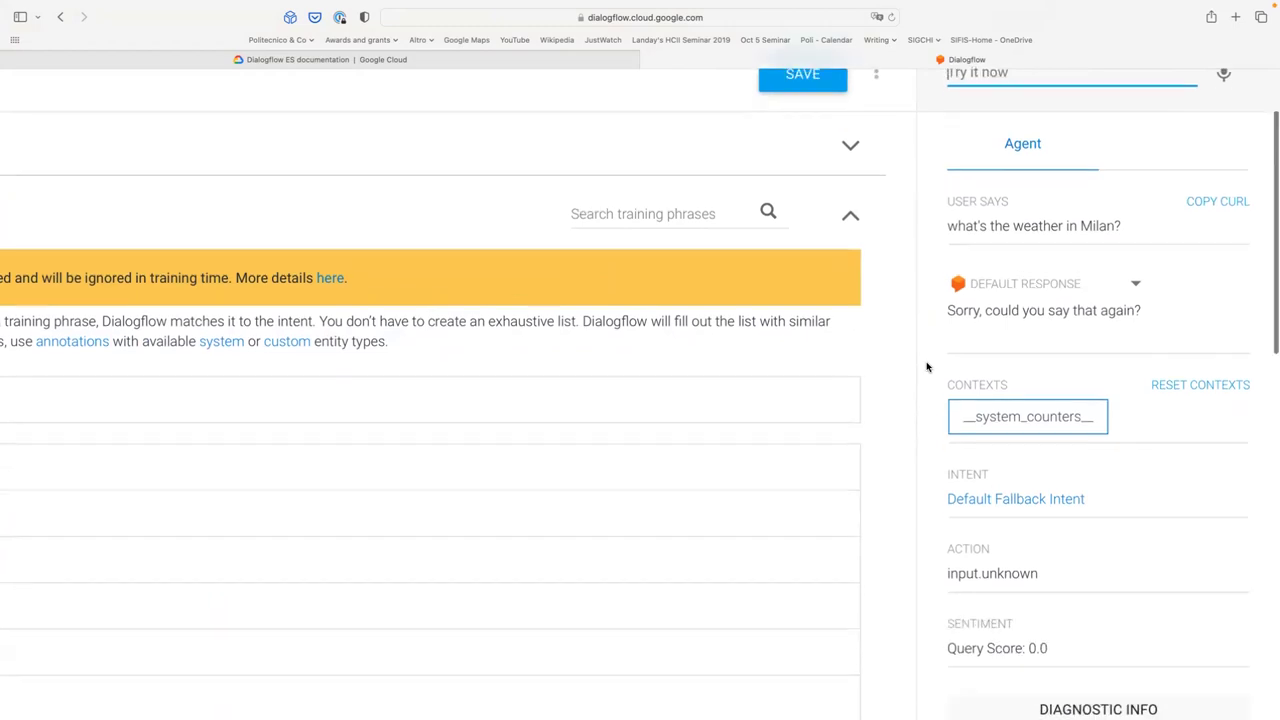
{"action": "scroll", "coordinate": [926, 366], "scroll_direction": "down", "scroll_amount": 1}
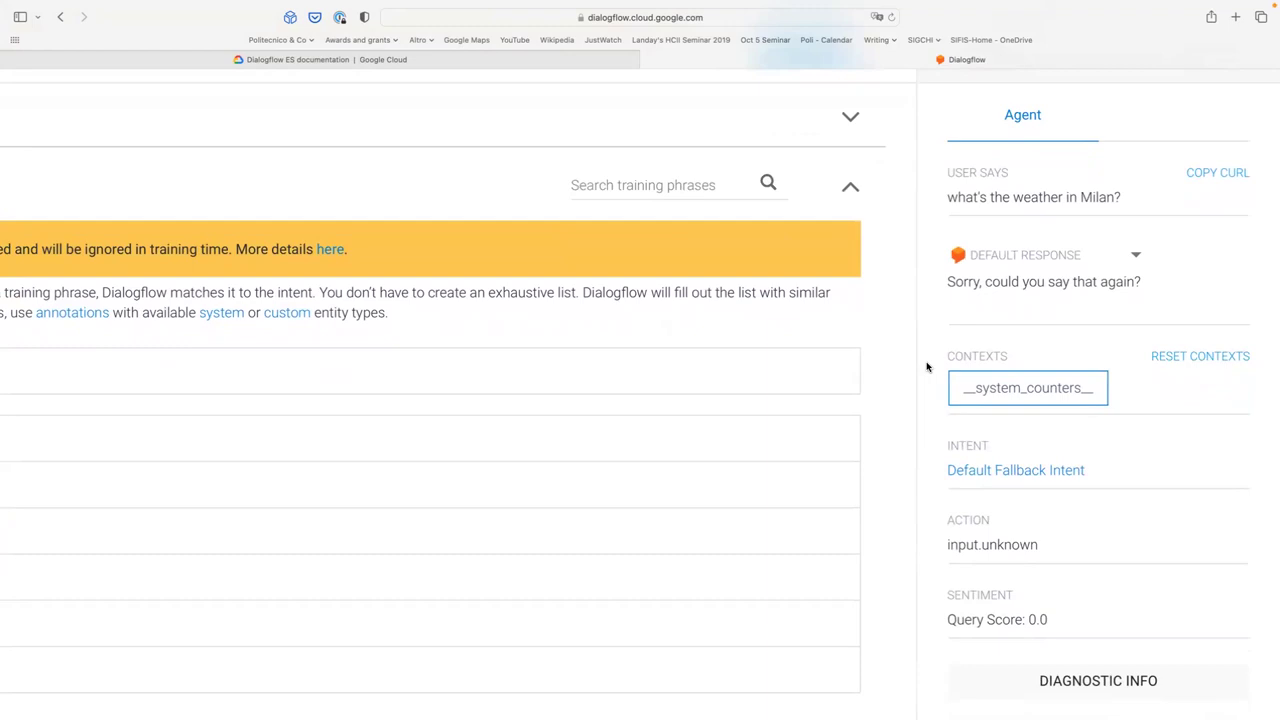
{"action": "scroll", "coordinate": [1040, 300], "scroll_direction": "up", "scroll_amount": 2}
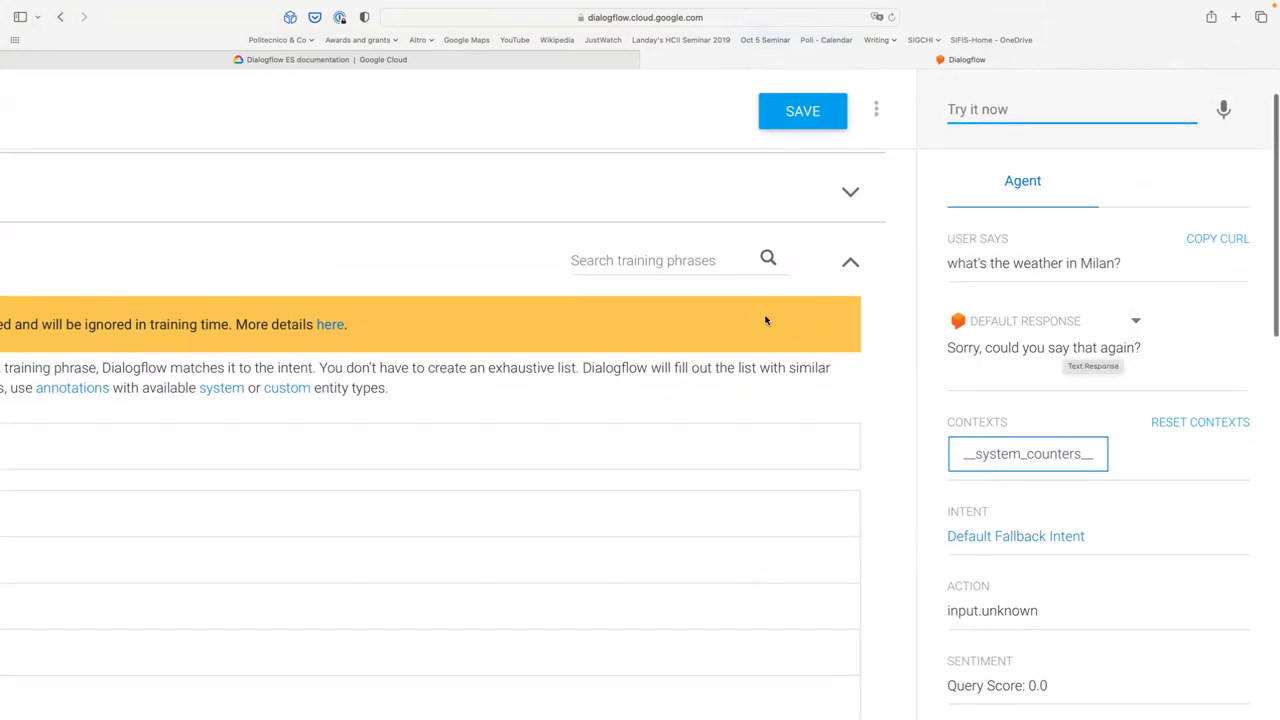
{"action": "scroll", "coordinate": [764, 314], "scroll_direction": "left", "scroll_amount": 2}
{"action": "scroll", "coordinate": [764, 314], "scroll_direction": "left", "scroll_amount": 6}
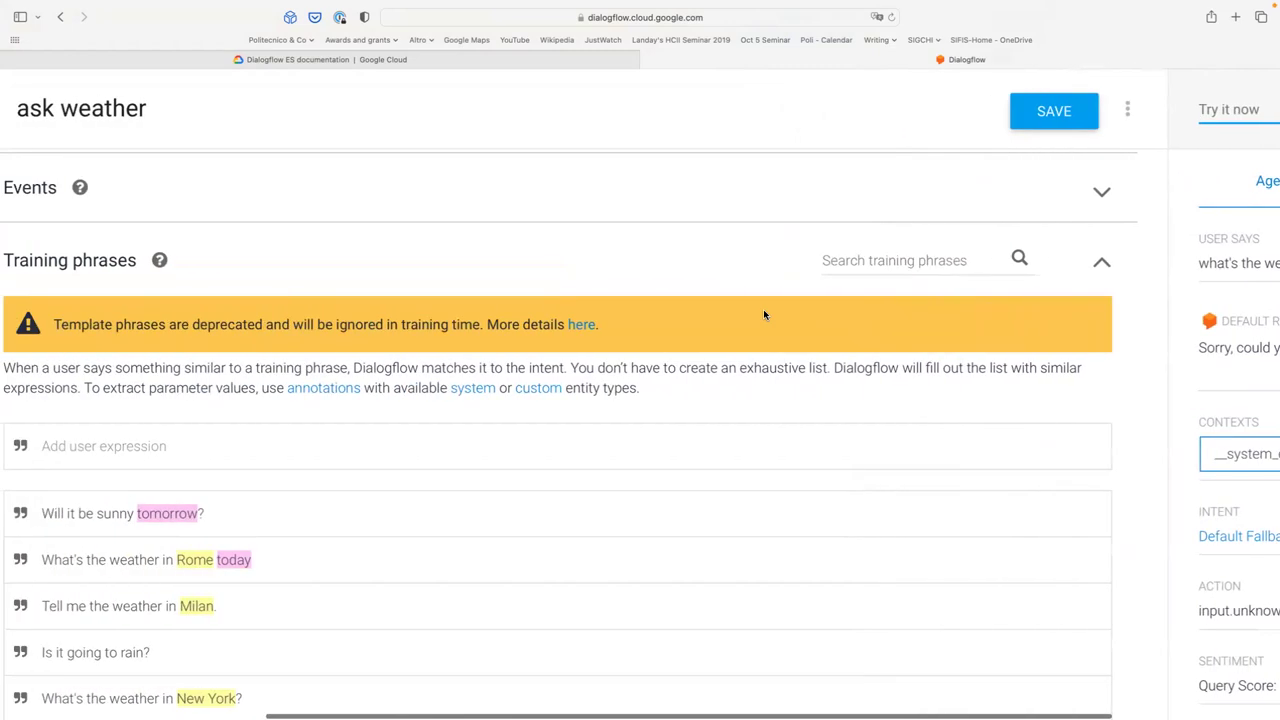
{"action": "scroll", "coordinate": [764, 314], "scroll_direction": "down", "scroll_amount": 2}
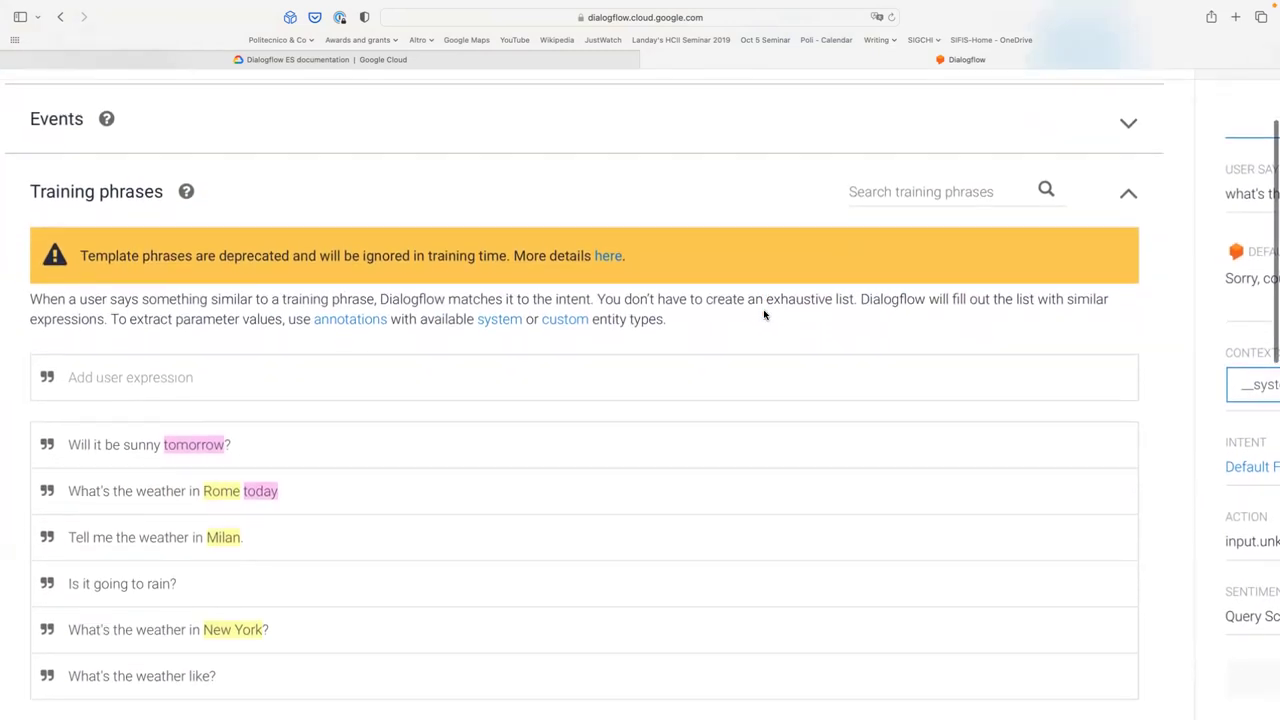
{"action": "scroll", "coordinate": [764, 314], "scroll_direction": "up", "scroll_amount": 2}
- Test the agent in the simulator with the query "What's the weather in New York?"
{"action": "scroll", "coordinate": [764, 314], "scroll_direction": "right", "scroll_amount": 6}
{"action": "scroll", "coordinate": [930, 231], "scroll_direction": "up", "scroll_amount": 2}
{"action": "left_click", "coordinate": [1005, 122]}
{"action": "type", "text": "Wh"}
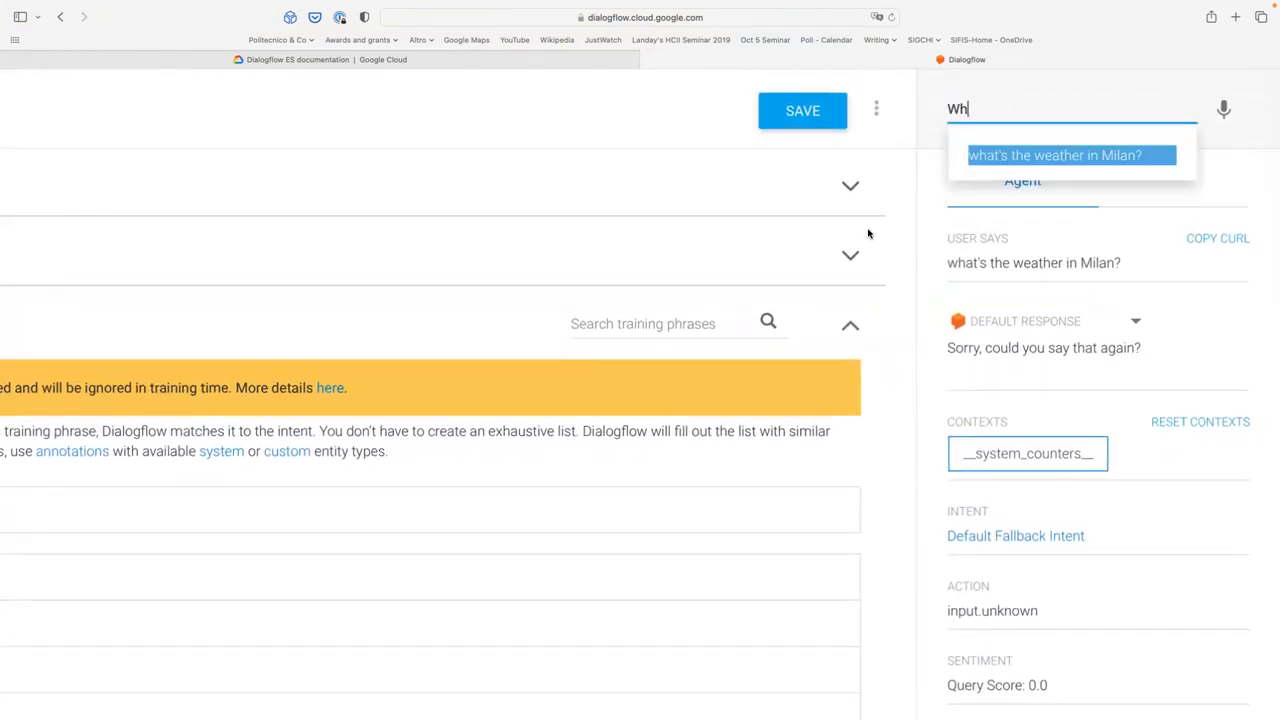
{"action": "scroll", "coordinate": [779, 361], "scroll_direction": "down", "scroll_amount": 2}
{"action": "type", "text": "a"}
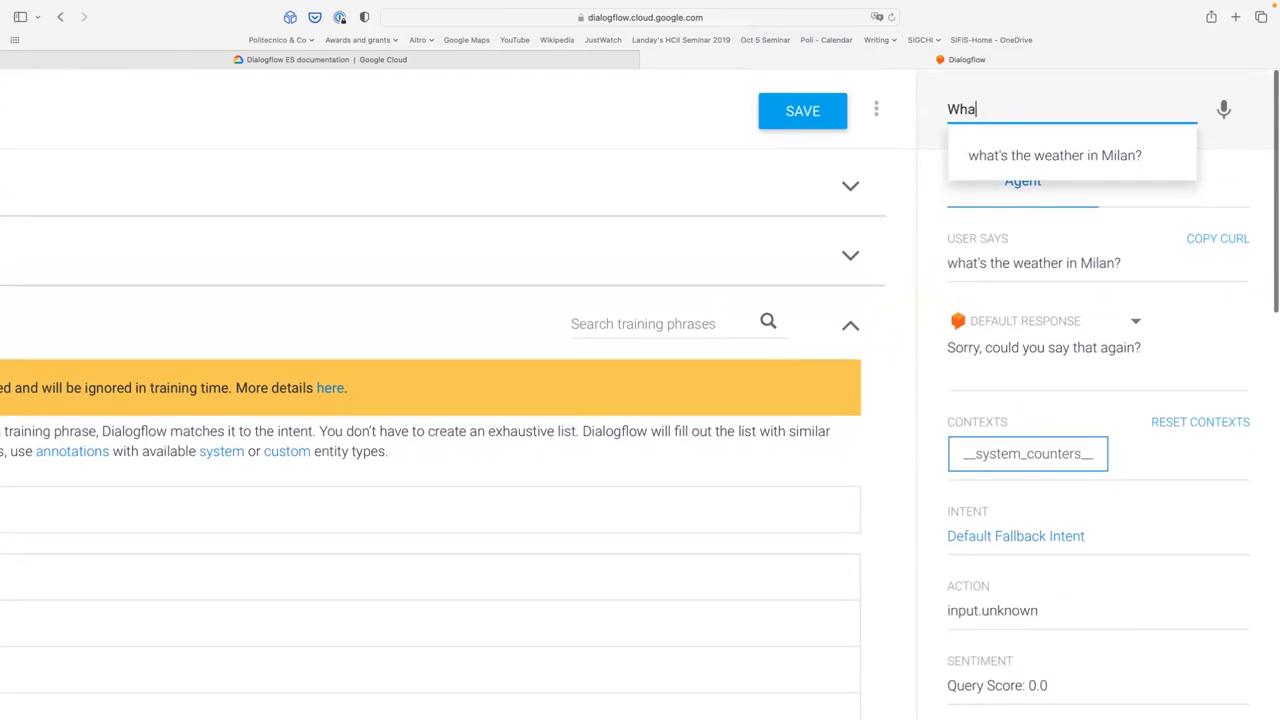
{"action": "type", "text": "t's the weath"}
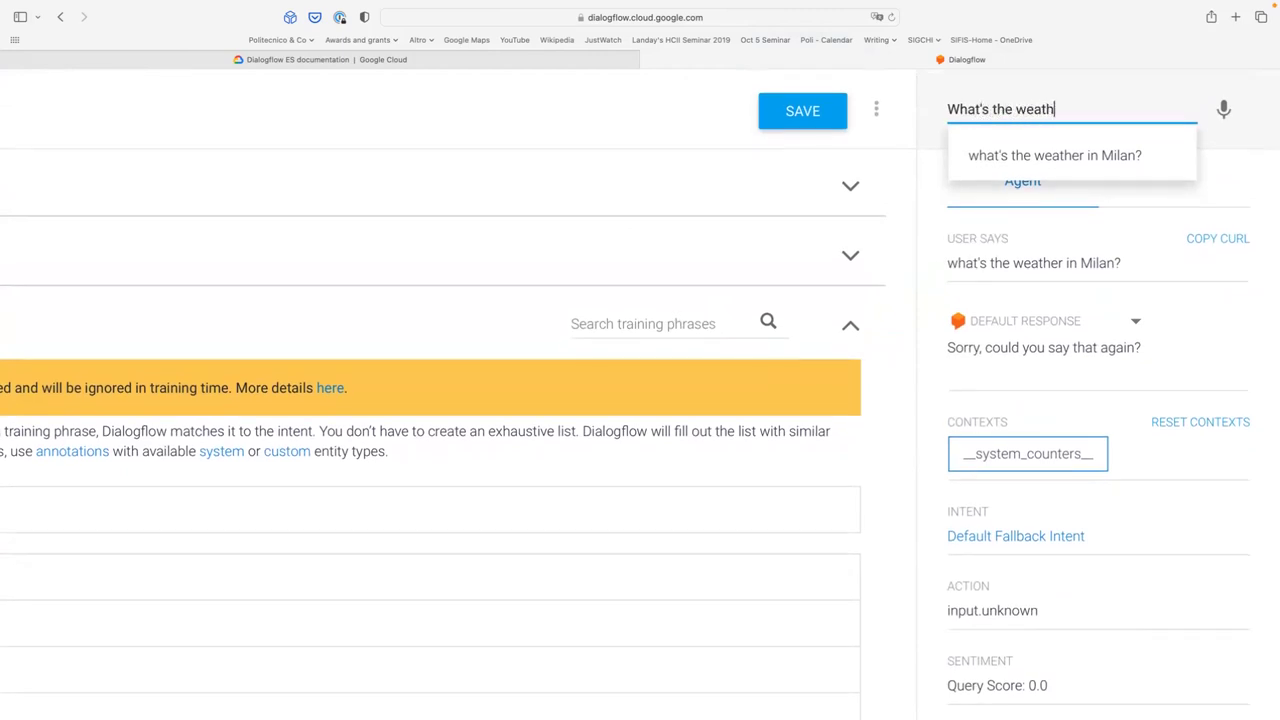
{"action": "type", "text": "er in New York?"}
{"action": "key", "text": "Return"}
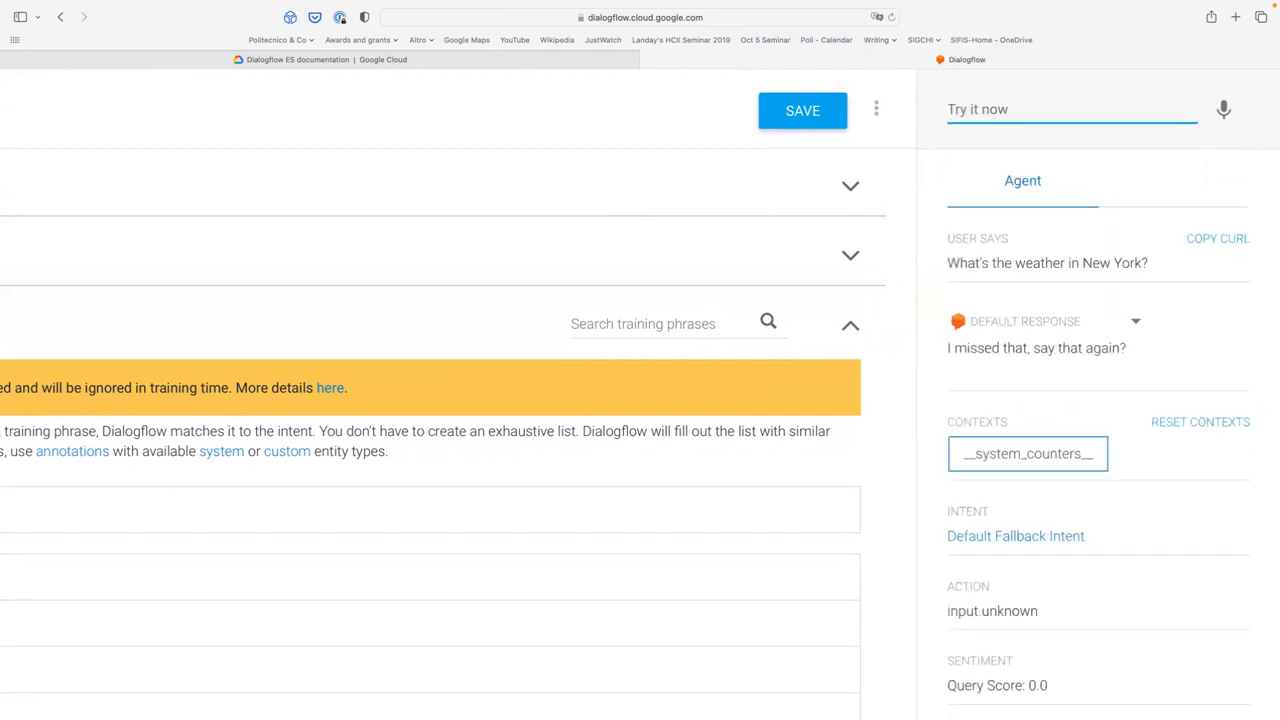
- Save the ask weather intent again and reset the simulator's contexts
{"action": "scroll", "coordinate": [906, 431], "scroll_direction": "down", "scroll_amount": 5}
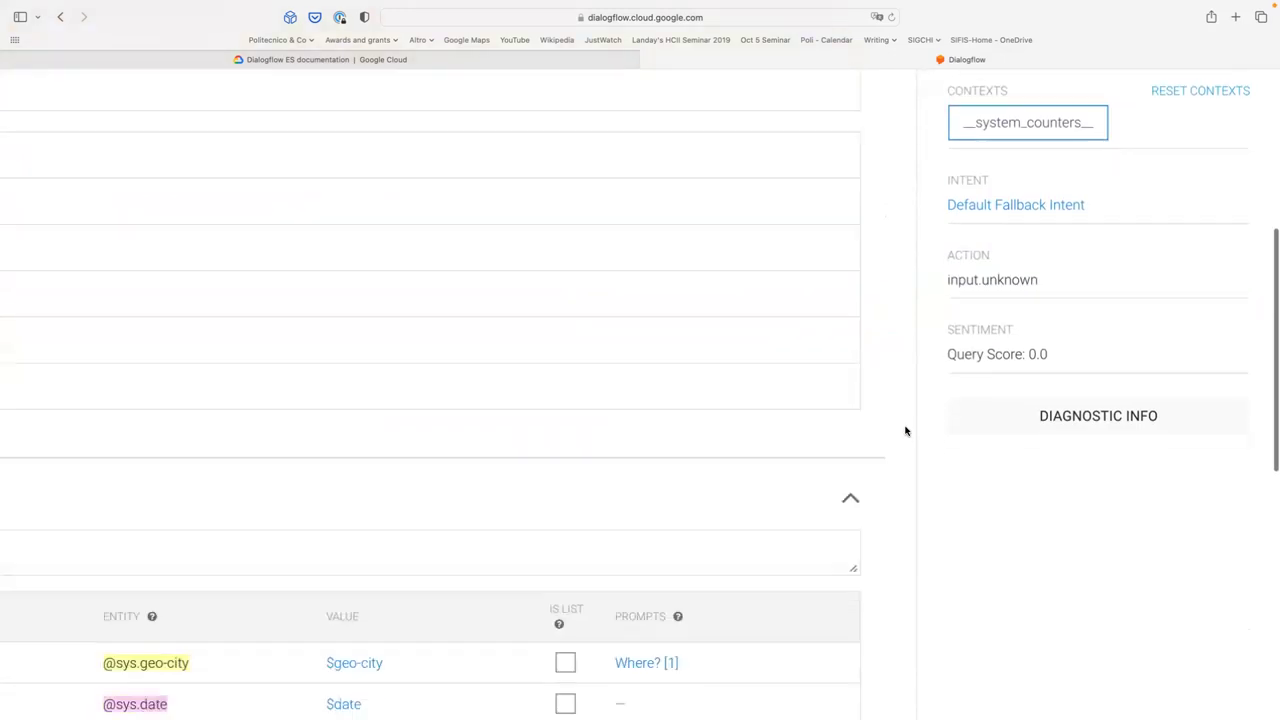
{"action": "scroll", "coordinate": [801, 456], "scroll_direction": "up", "scroll_amount": 5}
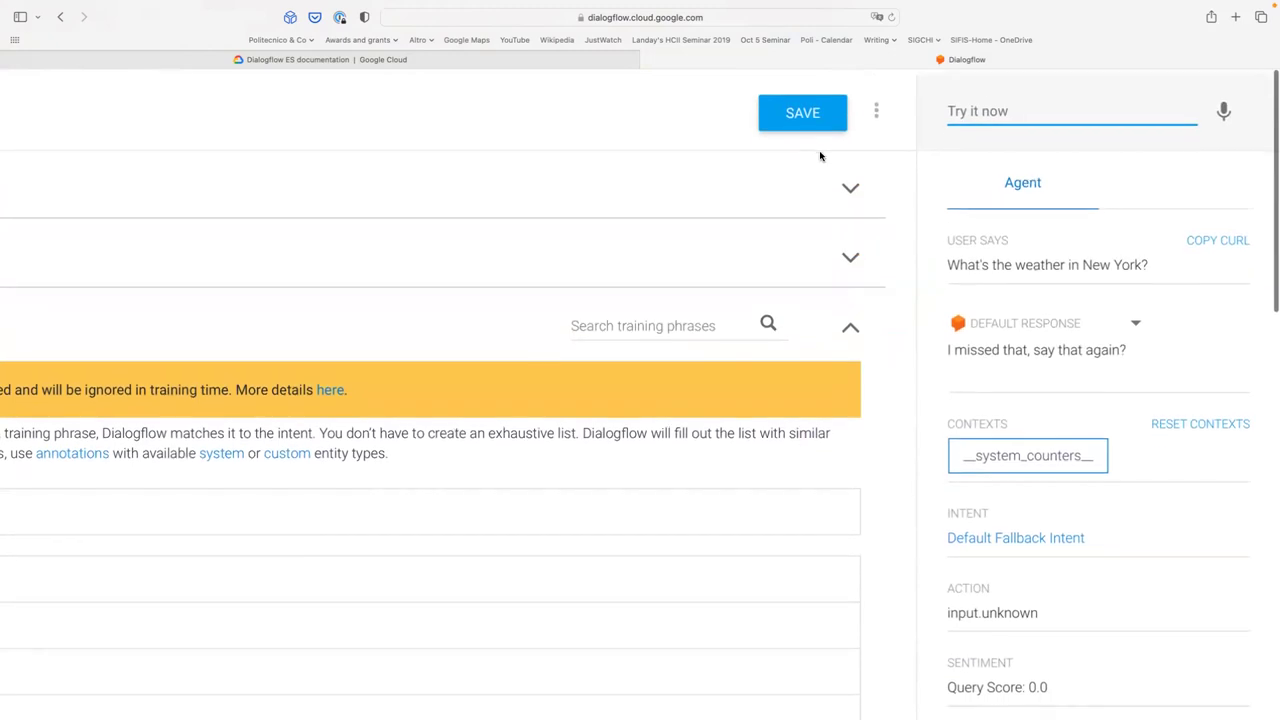
{"action": "left_click", "coordinate": [794, 121]}
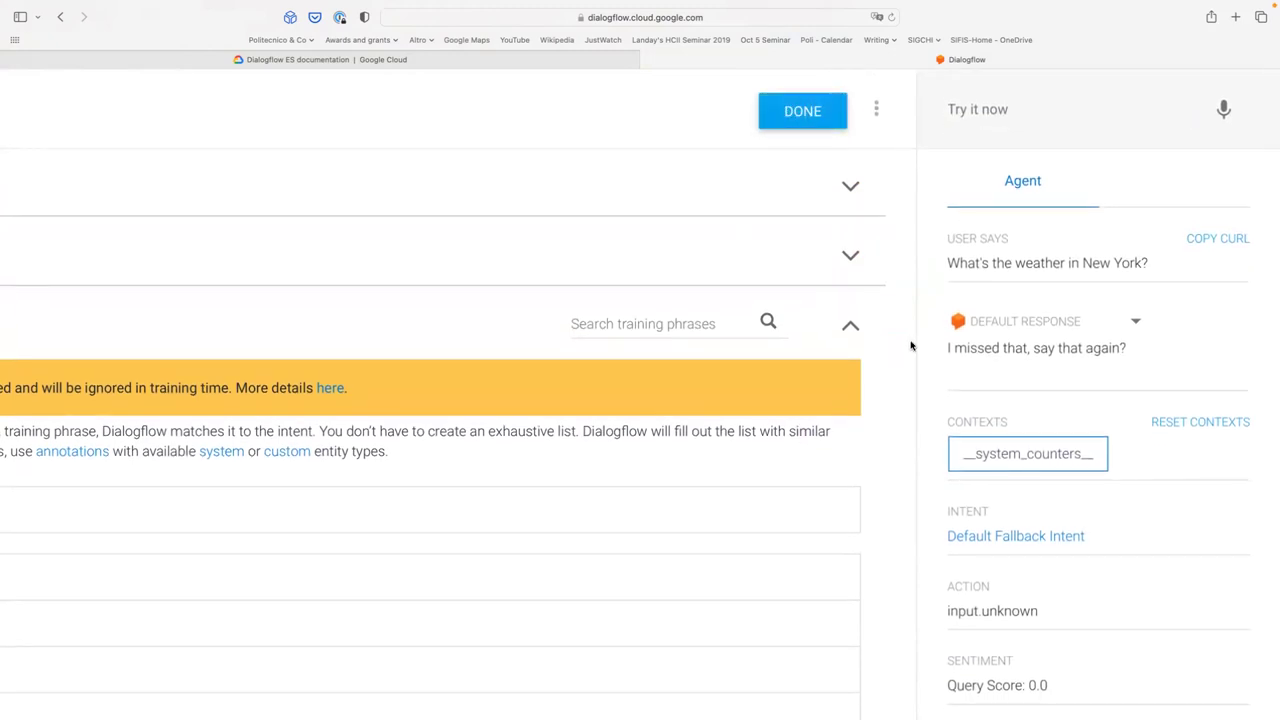
{"action": "scroll", "coordinate": [898, 314], "scroll_direction": "down", "scroll_amount": 5}
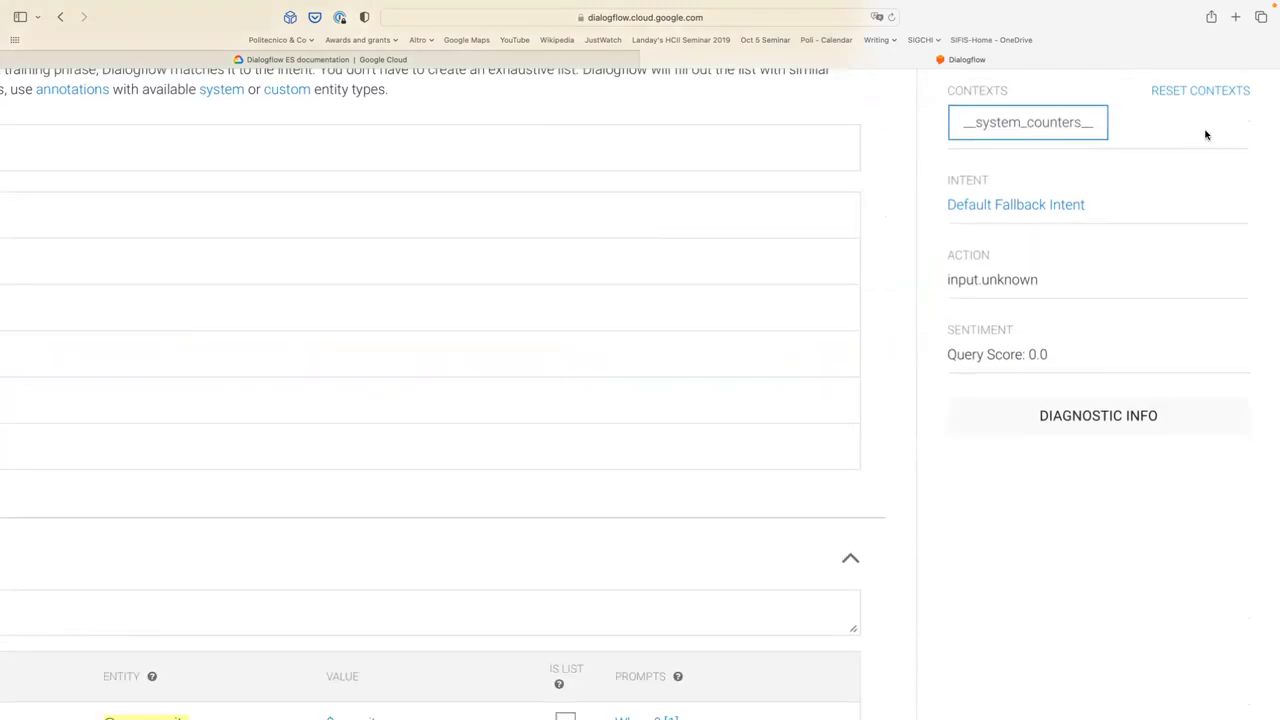
{"action": "left_click", "coordinate": [1207, 98]}
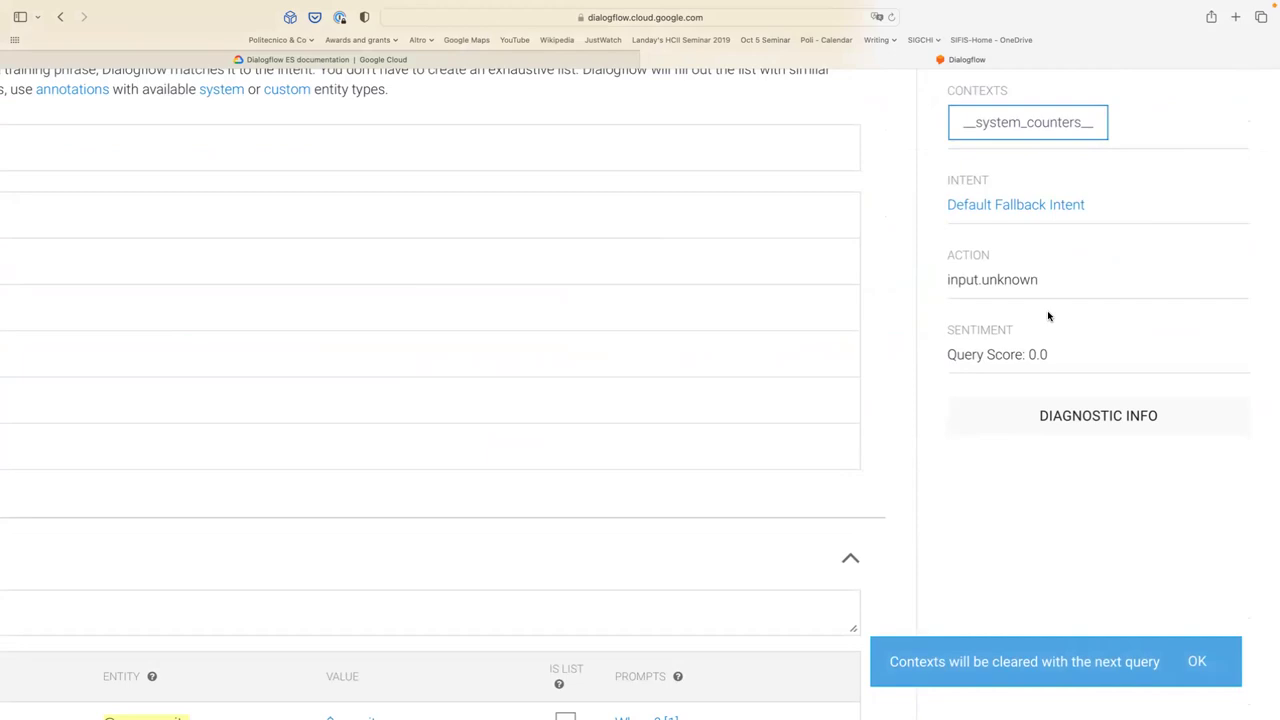
{"action": "left_click", "coordinate": [1199, 662]}
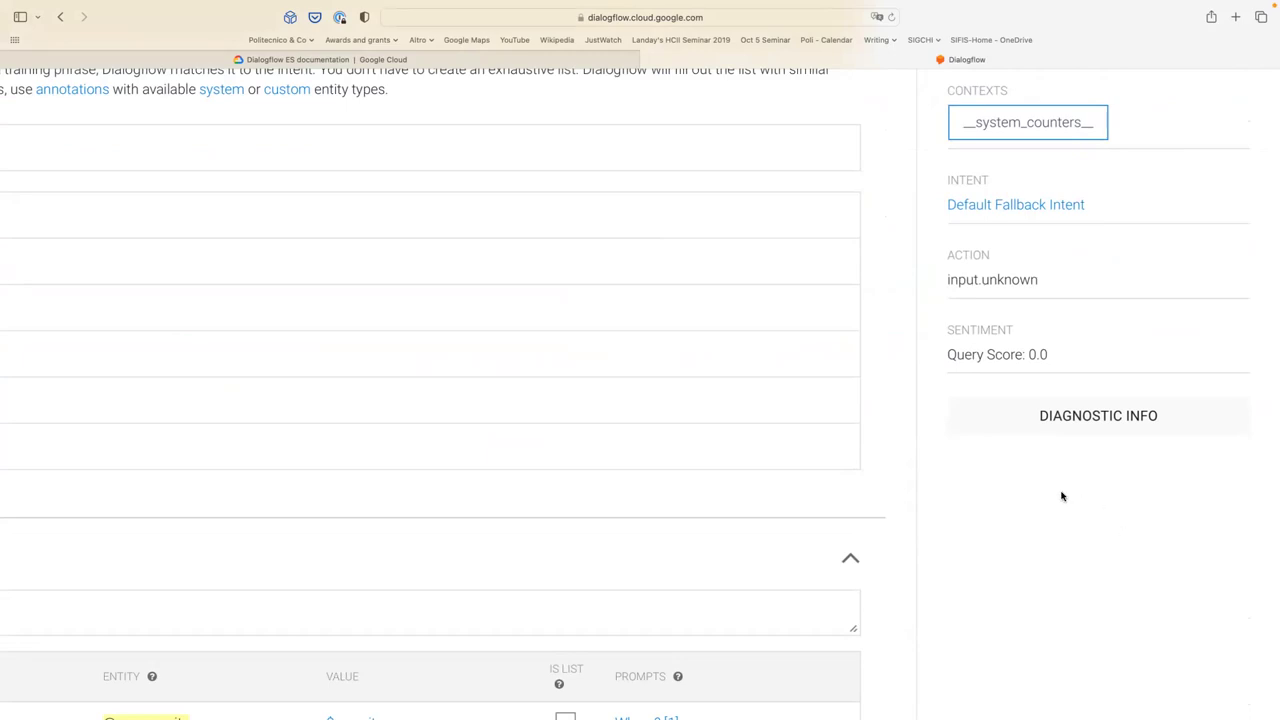
- Compare the ask weather training phrases with the simulator's response and matched intent for the New York query
{"action": "scroll", "coordinate": [1062, 496], "scroll_direction": "up", "scroll_amount": 5}
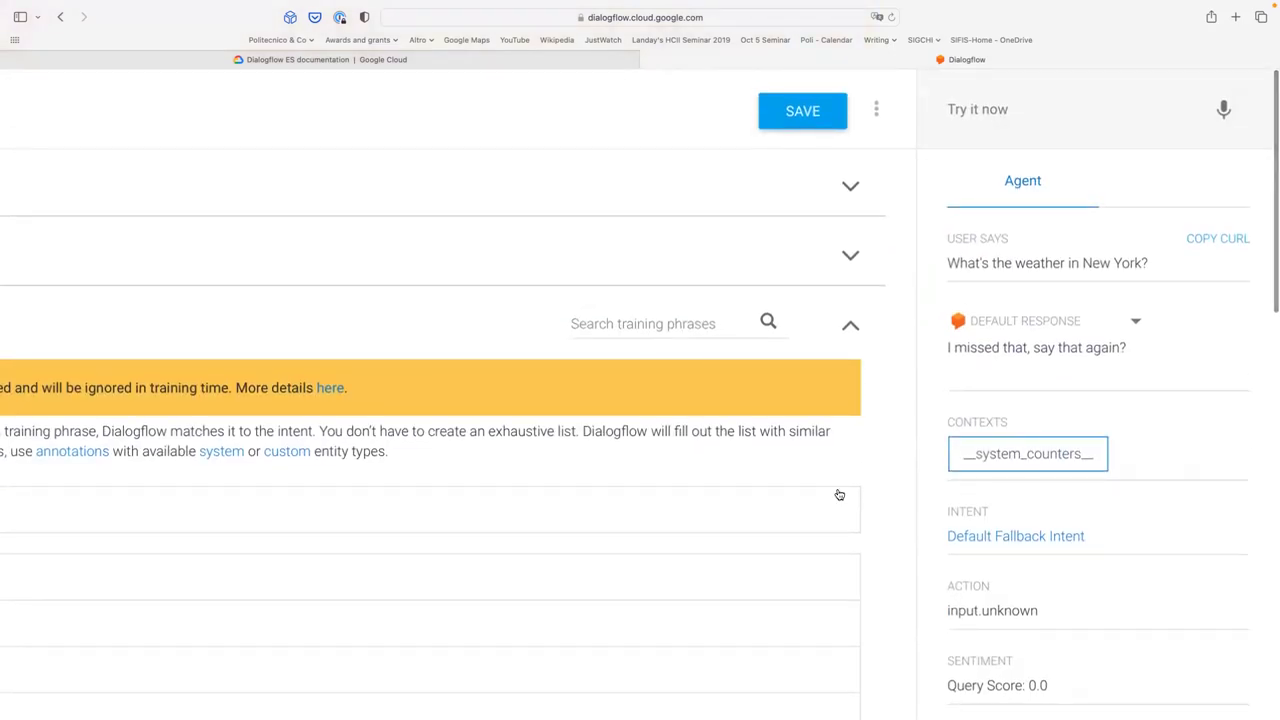
{"action": "scroll", "coordinate": [839, 494], "scroll_direction": "down", "scroll_amount": 3}
{"action": "scroll", "coordinate": [839, 494], "scroll_direction": "left", "scroll_amount": 6}
{"action": "scroll", "coordinate": [837, 490], "scroll_direction": "down", "scroll_amount": 3}
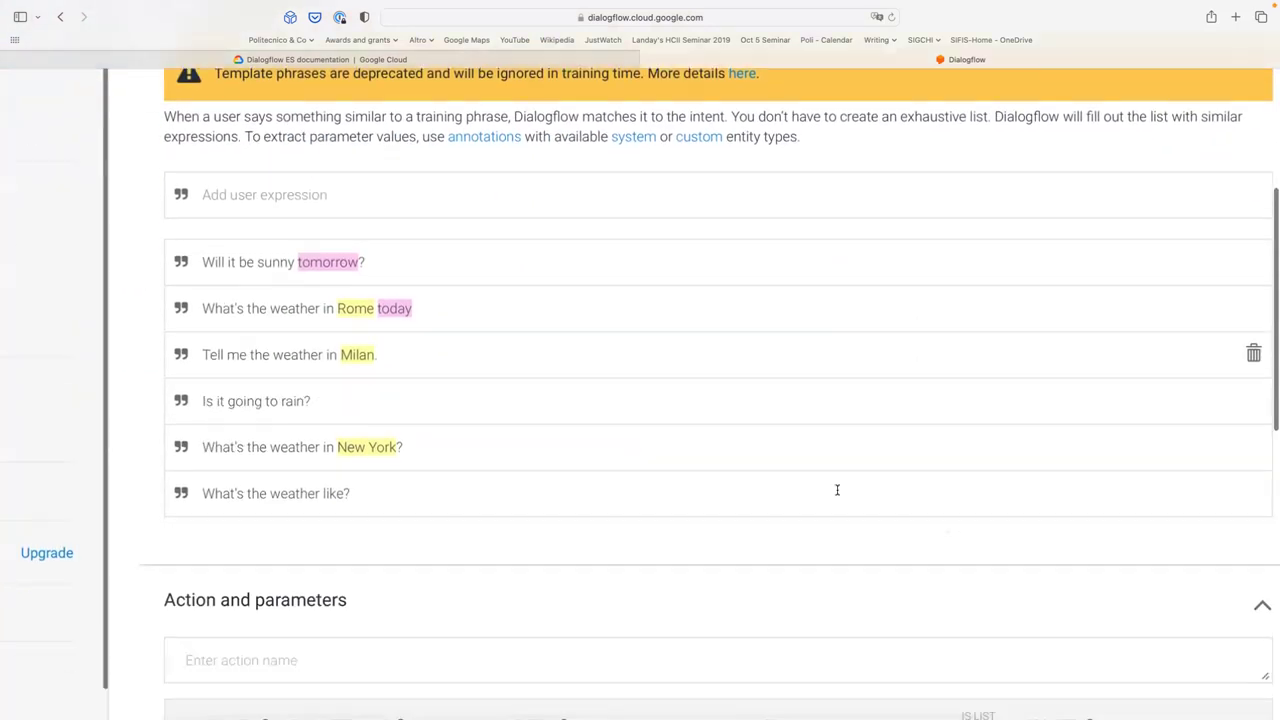
{"action": "scroll", "coordinate": [837, 490], "scroll_direction": "down", "scroll_amount": 1}
{"action": "scroll", "coordinate": [838, 493], "scroll_direction": "up", "scroll_amount": 6}
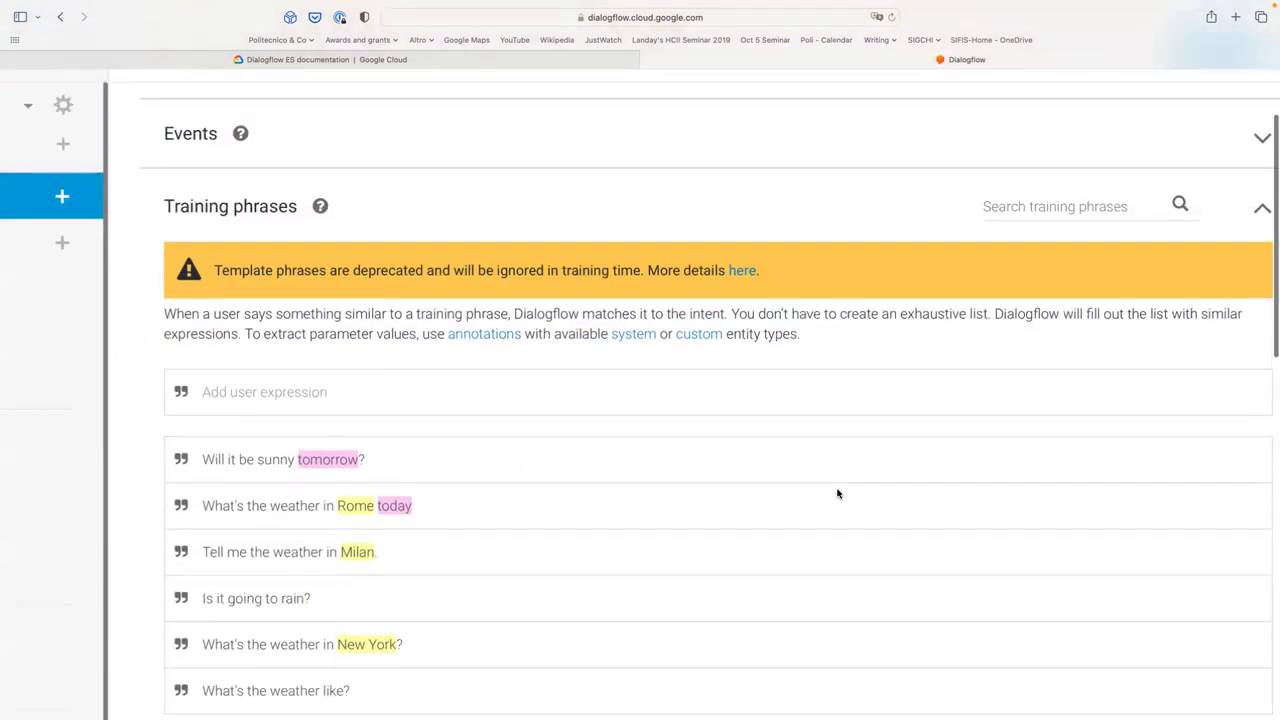
{"action": "scroll", "coordinate": [837, 489], "scroll_direction": "right", "scroll_amount": 4}
{"action": "scroll", "coordinate": [837, 489], "scroll_direction": "right", "scroll_amount": 3}
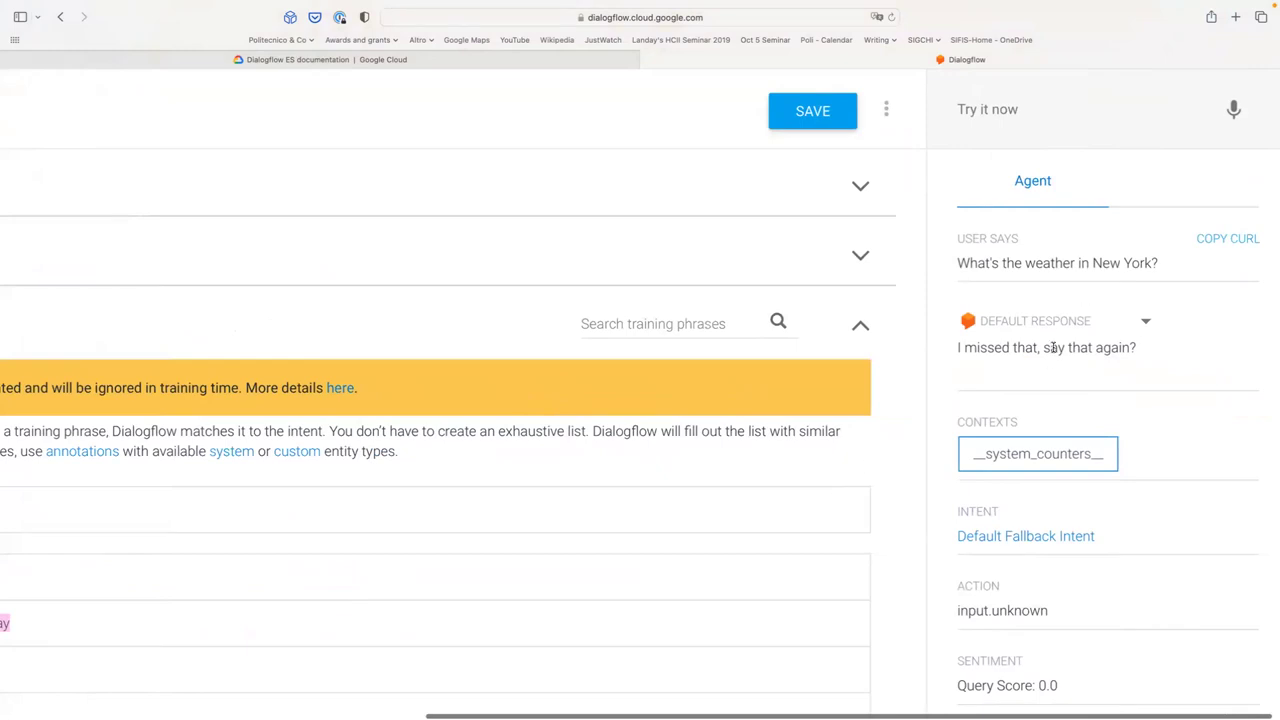
{"action": "scroll", "coordinate": [1051, 329], "scroll_direction": "down", "scroll_amount": 4}
{"action": "scroll", "coordinate": [1051, 331], "scroll_direction": "up", "scroll_amount": 4}
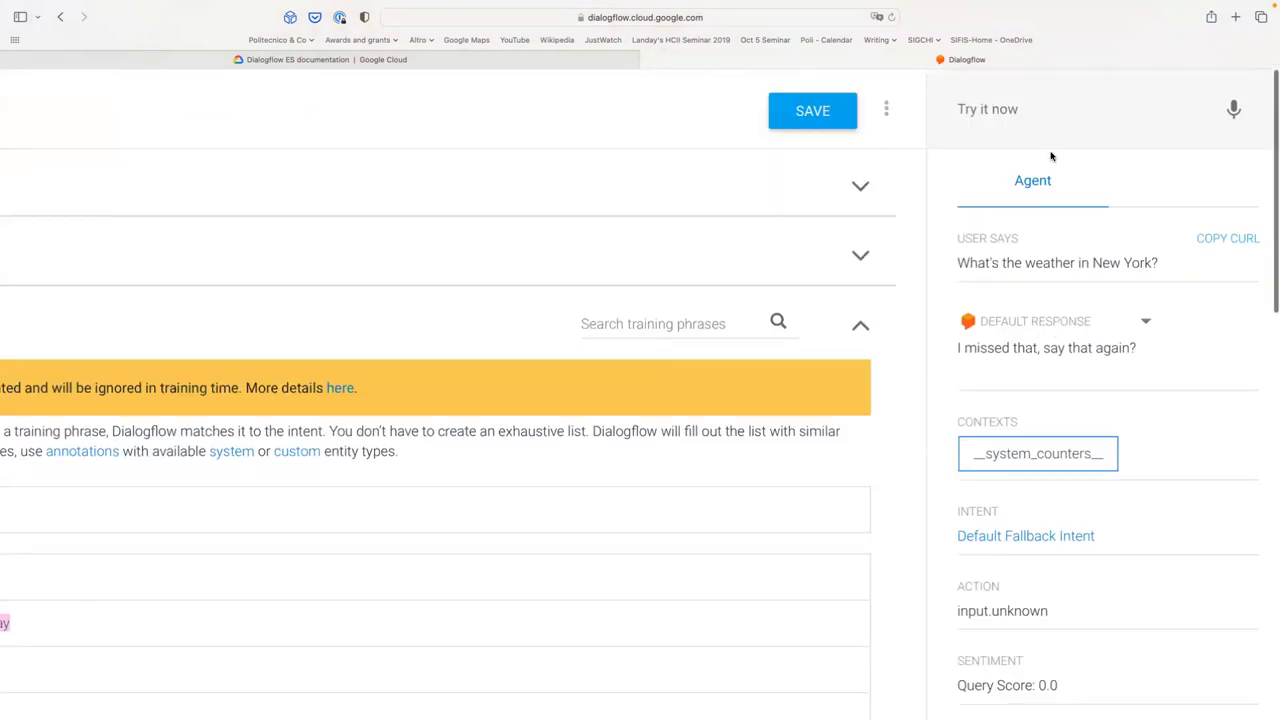
- Test the agent in the simulator with the greeting "hello"
{"action": "triple_click", "coordinate": [1035, 257]}
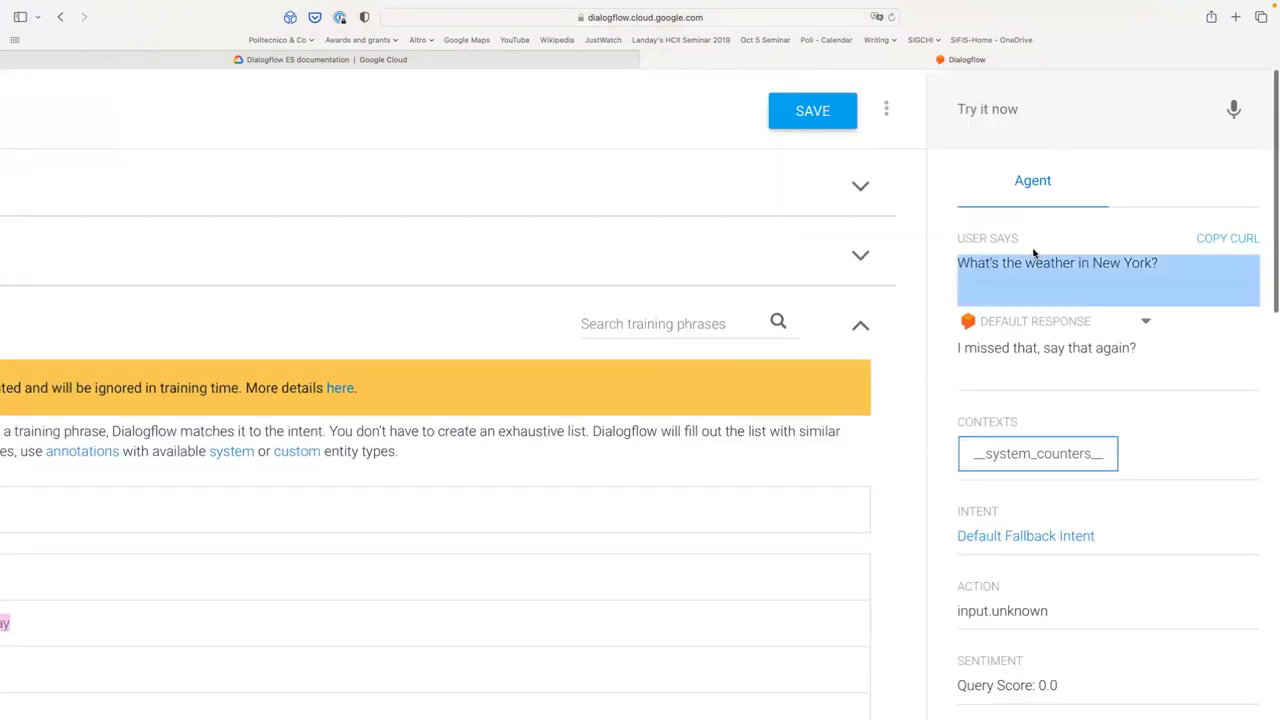
{"action": "left_click", "coordinate": [1025, 101]}
{"action": "type", "text": "hello"}
{"action": "key", "text": "Return"}
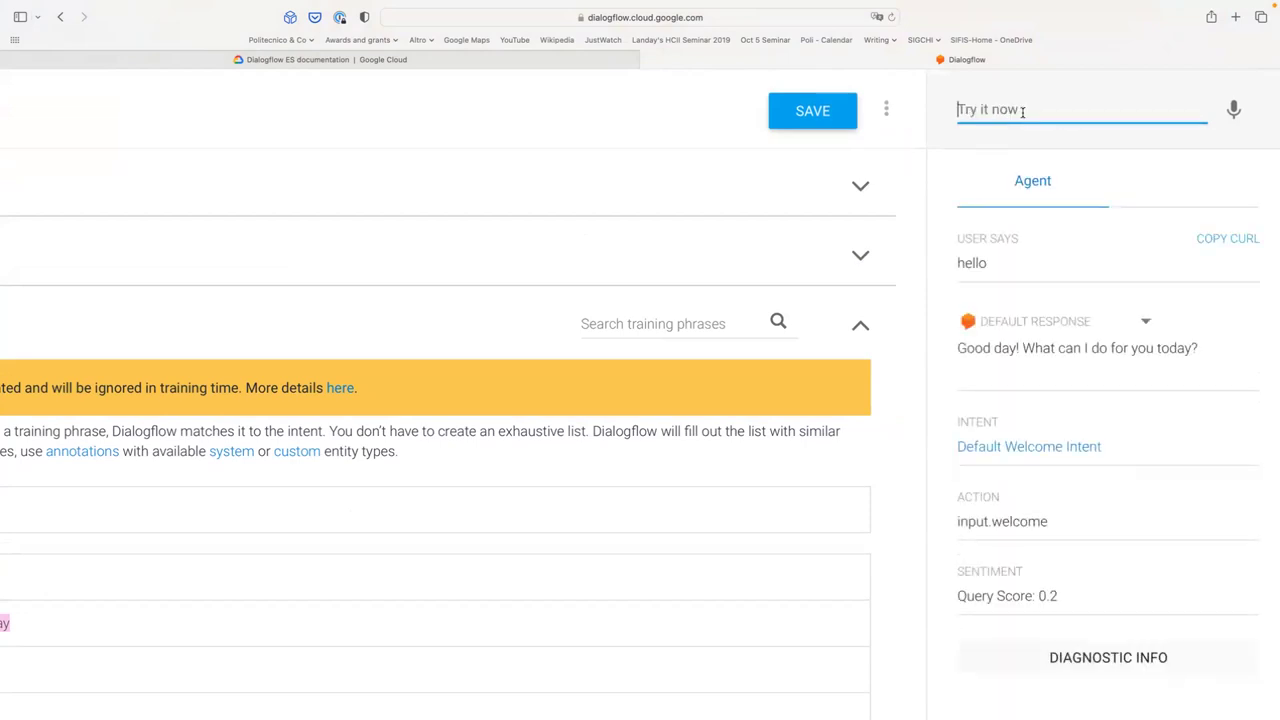
- Rerun the earlier query "What's the weather in New York?" in the simulator
{"action": "type", "text": "what0s"}
{"action": "key", "text": "BackSpace"}
{"action": "type", "text": "'s the"}
{"action": "key", "text": "Down"}
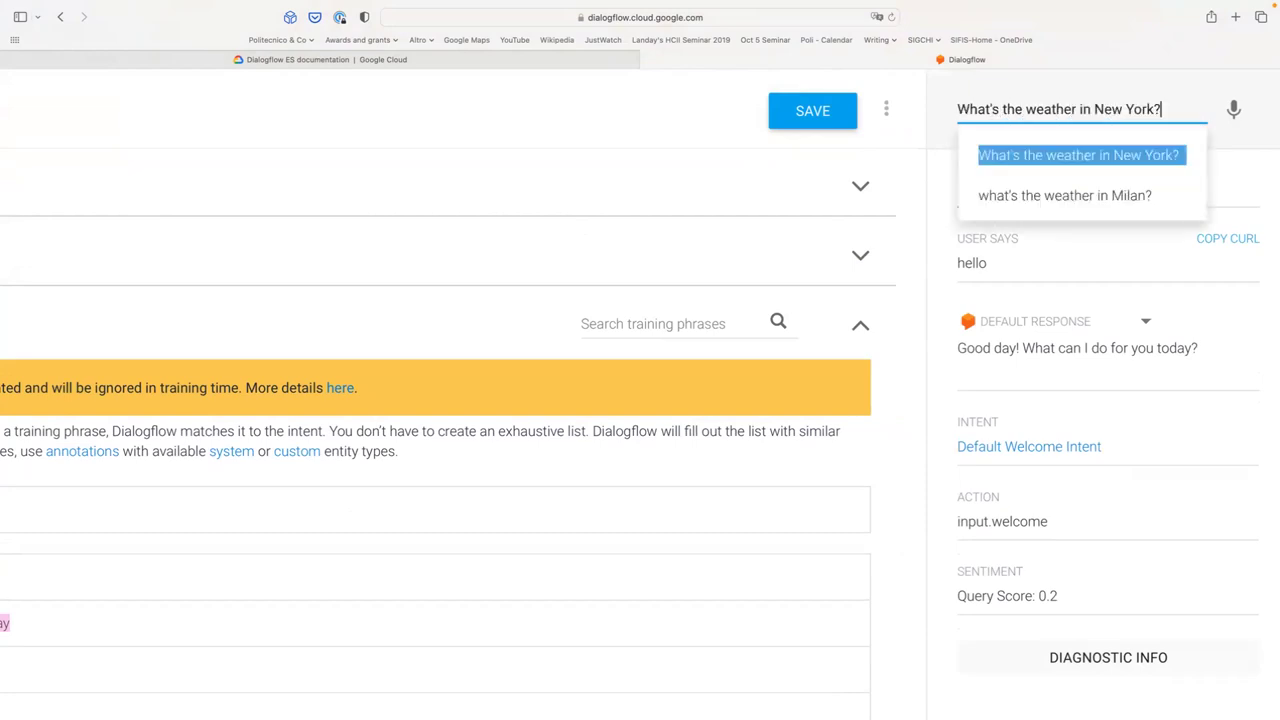
{"action": "key", "text": "Return"}
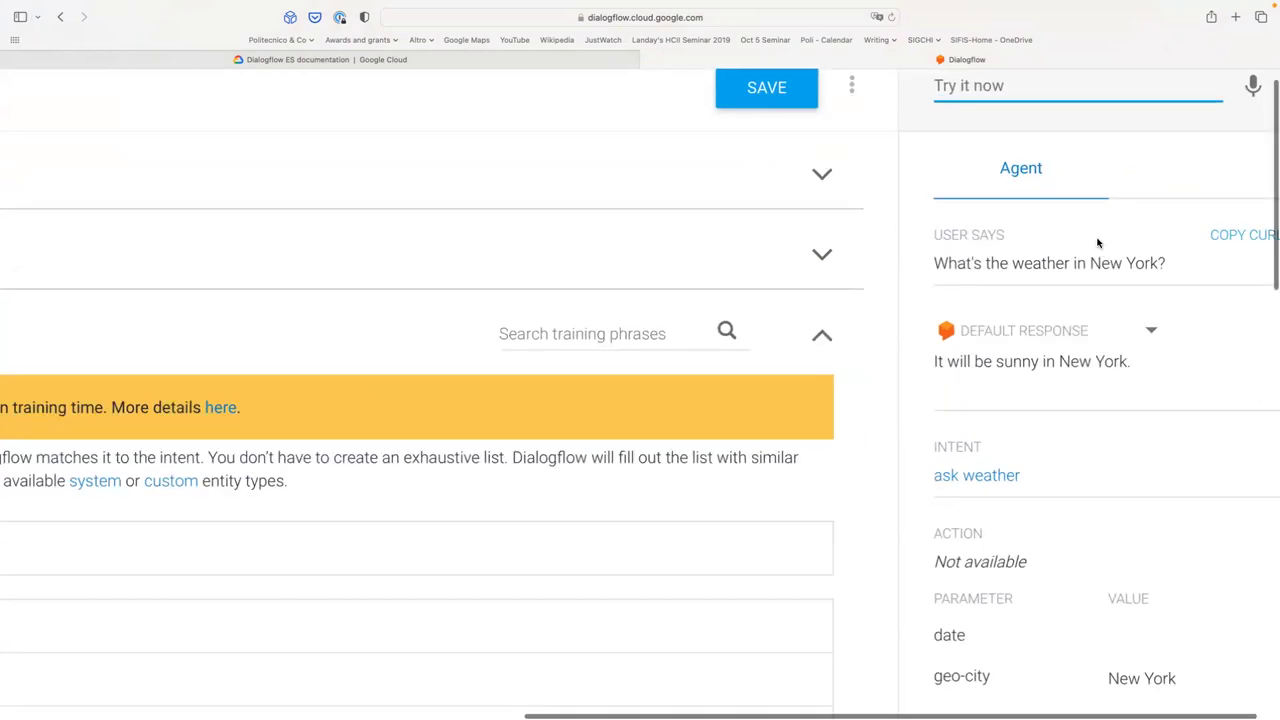
- Examine the simulator's response, matched intent, action and extracted date and geo-city parameters for the New York query
{"action": "scroll", "coordinate": [1104, 262], "scroll_direction": "up", "scroll_amount": 5}
{"action": "scroll", "coordinate": [1097, 243], "scroll_direction": "right", "scroll_amount": 2}
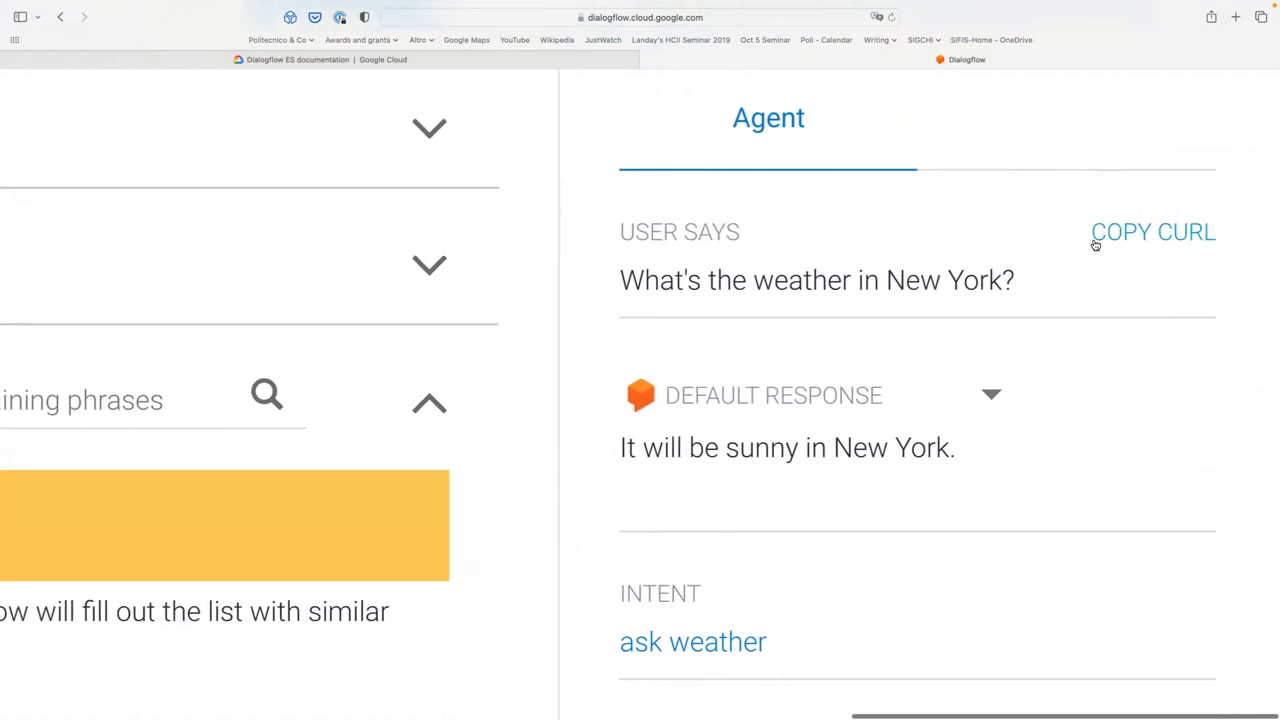
{"action": "scroll", "coordinate": [1020, 277], "scroll_direction": "down", "scroll_amount": 1}
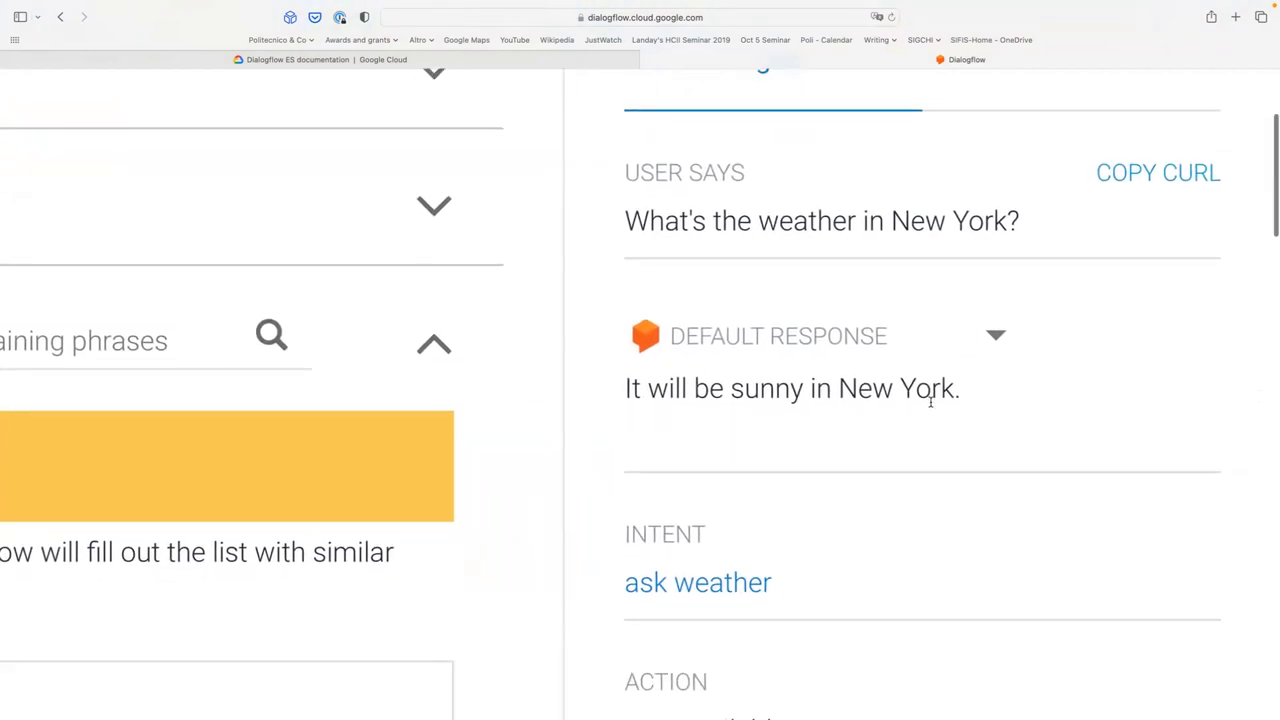
{"action": "scroll", "coordinate": [929, 400], "scroll_direction": "down", "scroll_amount": 2}
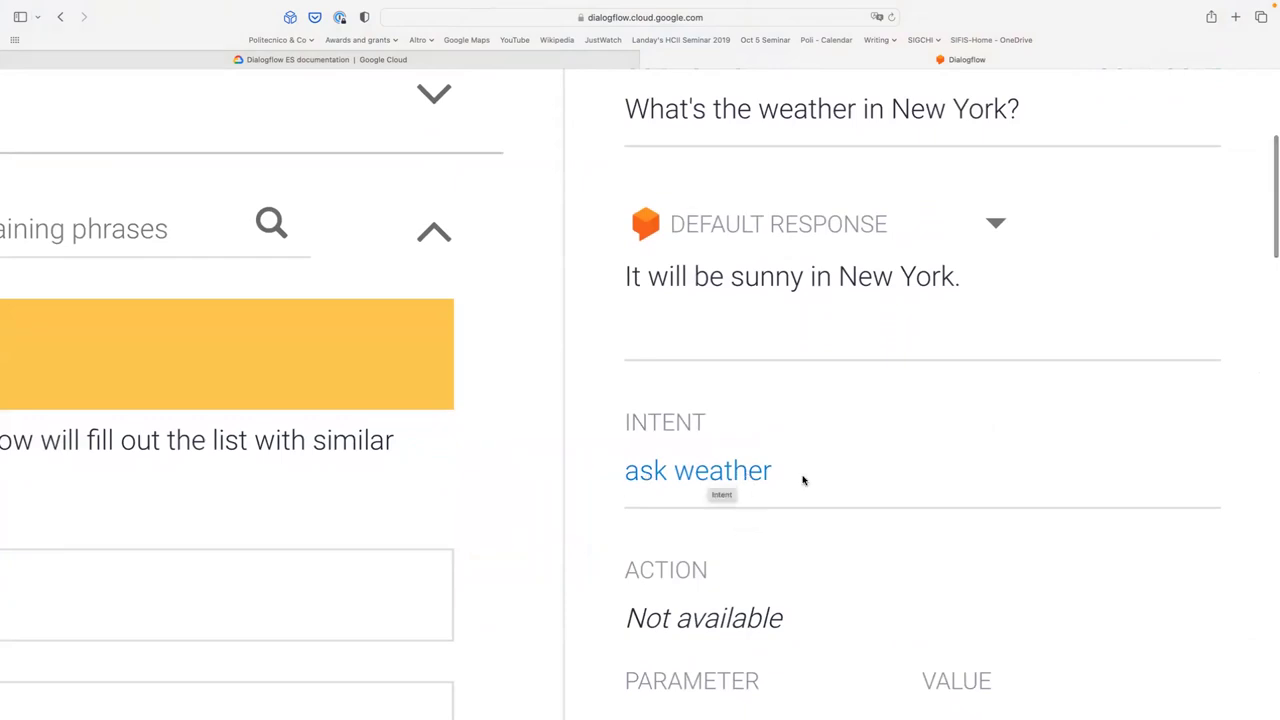
{"action": "scroll", "coordinate": [802, 480], "scroll_direction": "down", "scroll_amount": 5}
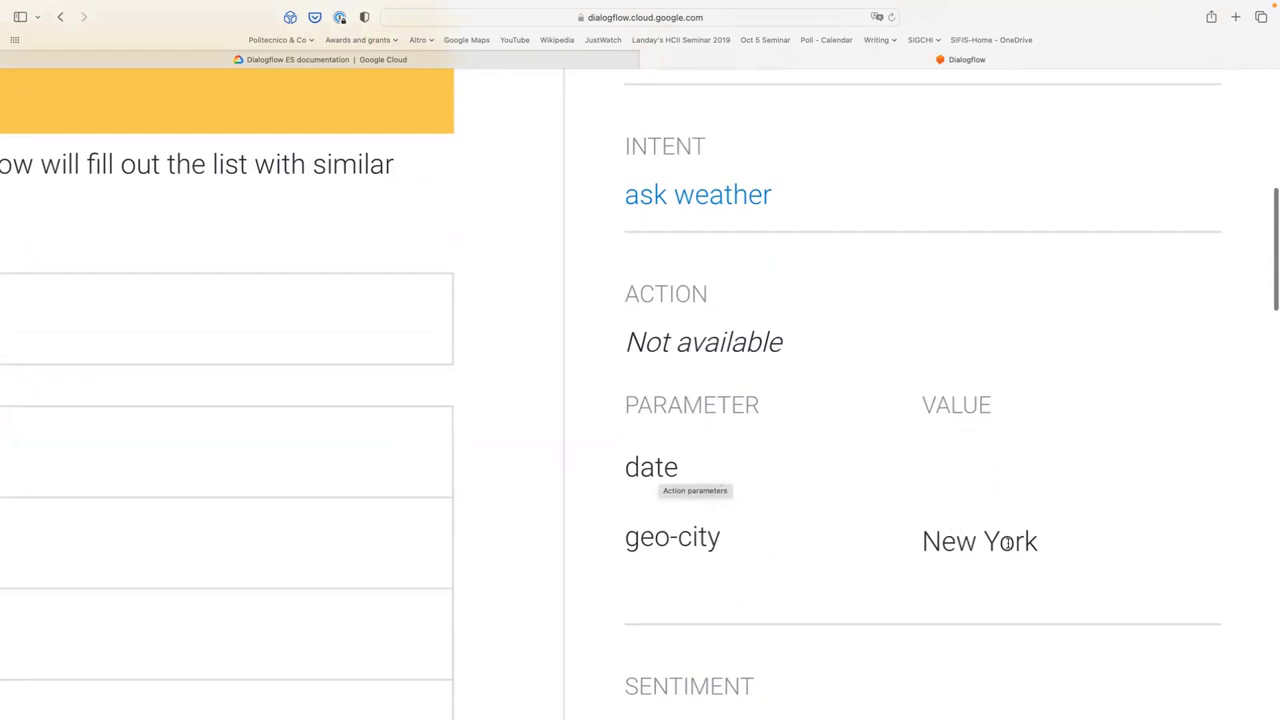
{"action": "scroll", "coordinate": [1008, 543], "scroll_direction": "down", "scroll_amount": 2}
{"action": "scroll", "coordinate": [1006, 537], "scroll_direction": "up", "scroll_amount": 5}
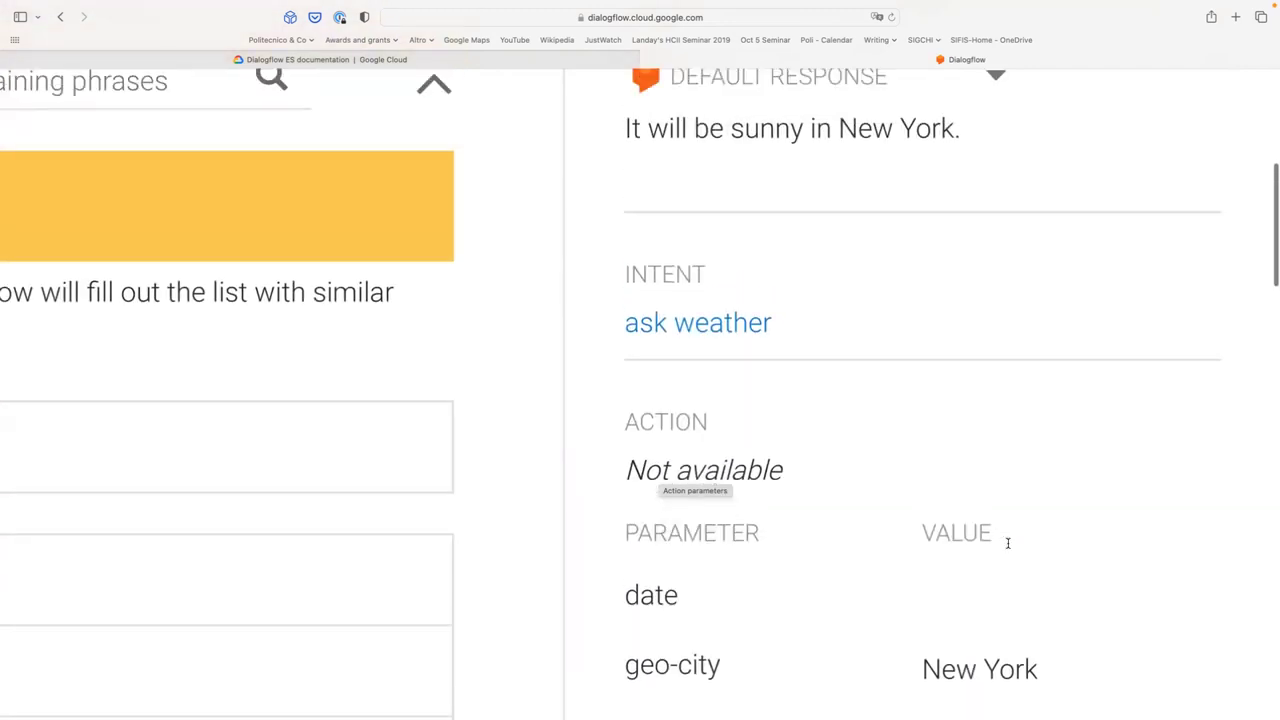
{"action": "scroll", "coordinate": [1008, 543], "scroll_direction": "up", "scroll_amount": 5}
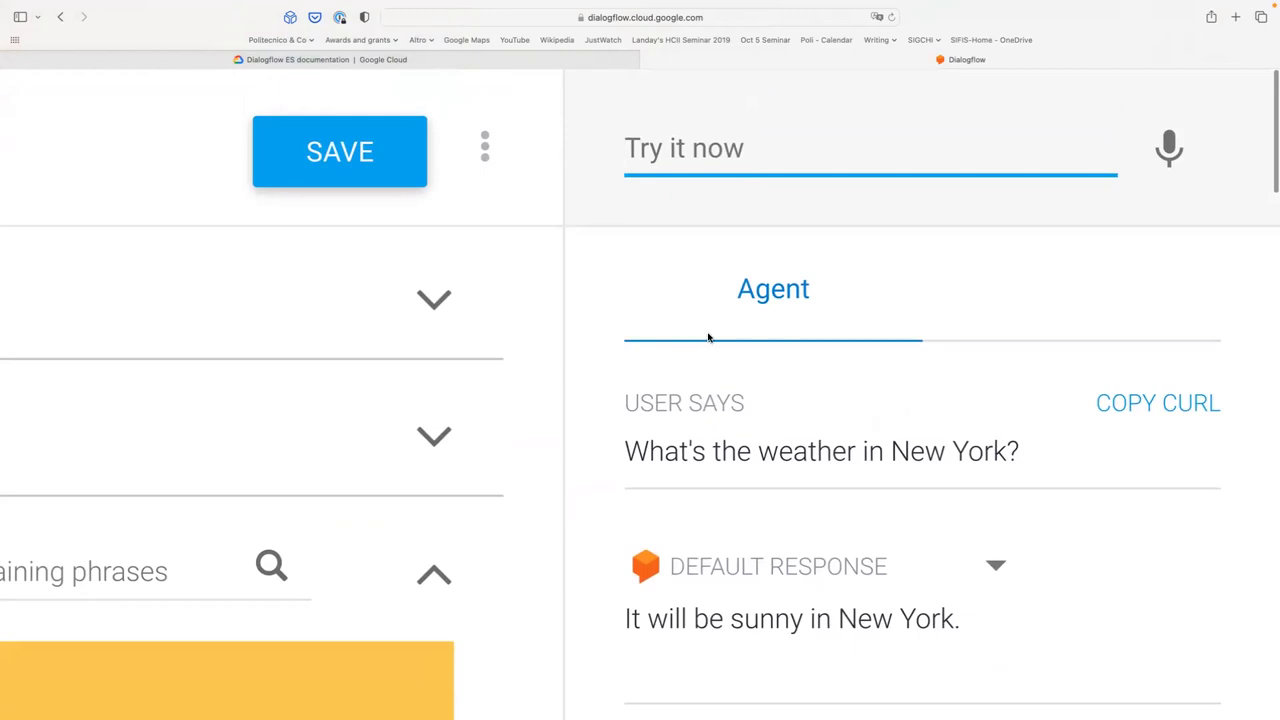
- Test the agent with "tell me the weather in Dubai" and check the response, matched intent and parameters
{"action": "type", "text": "tell me the "}
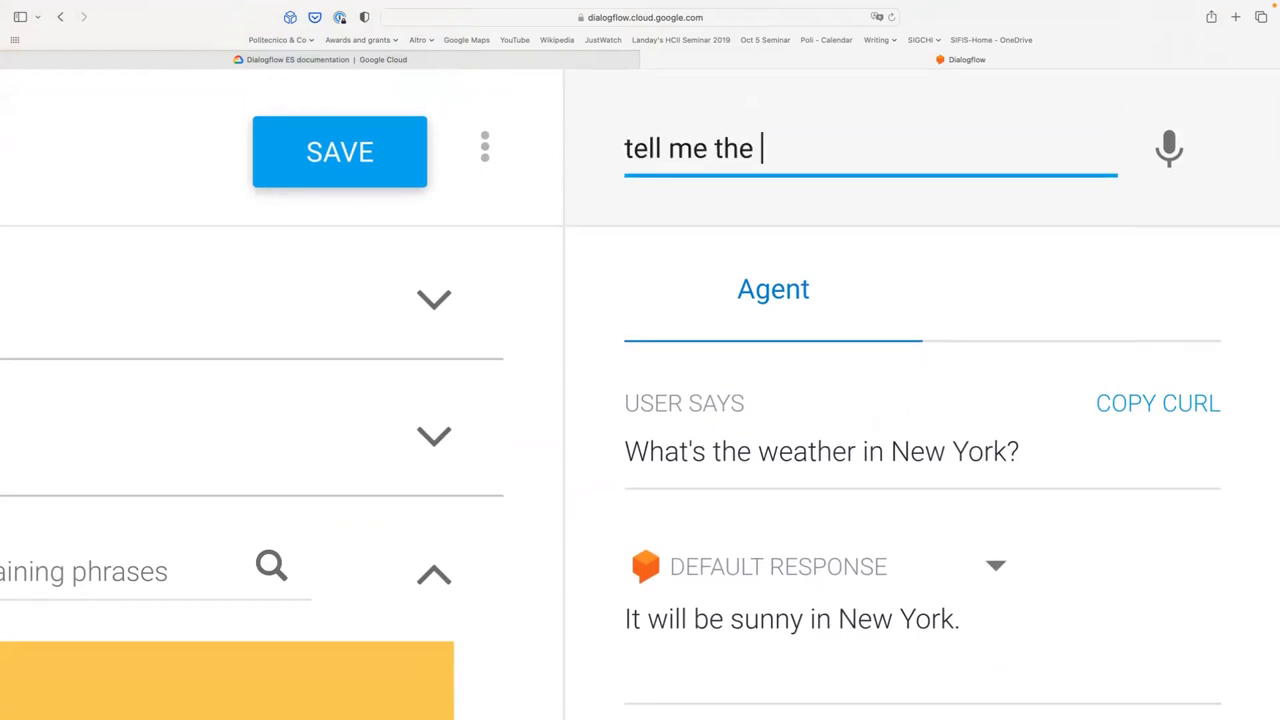
{"action": "type", "text": "weather in "}
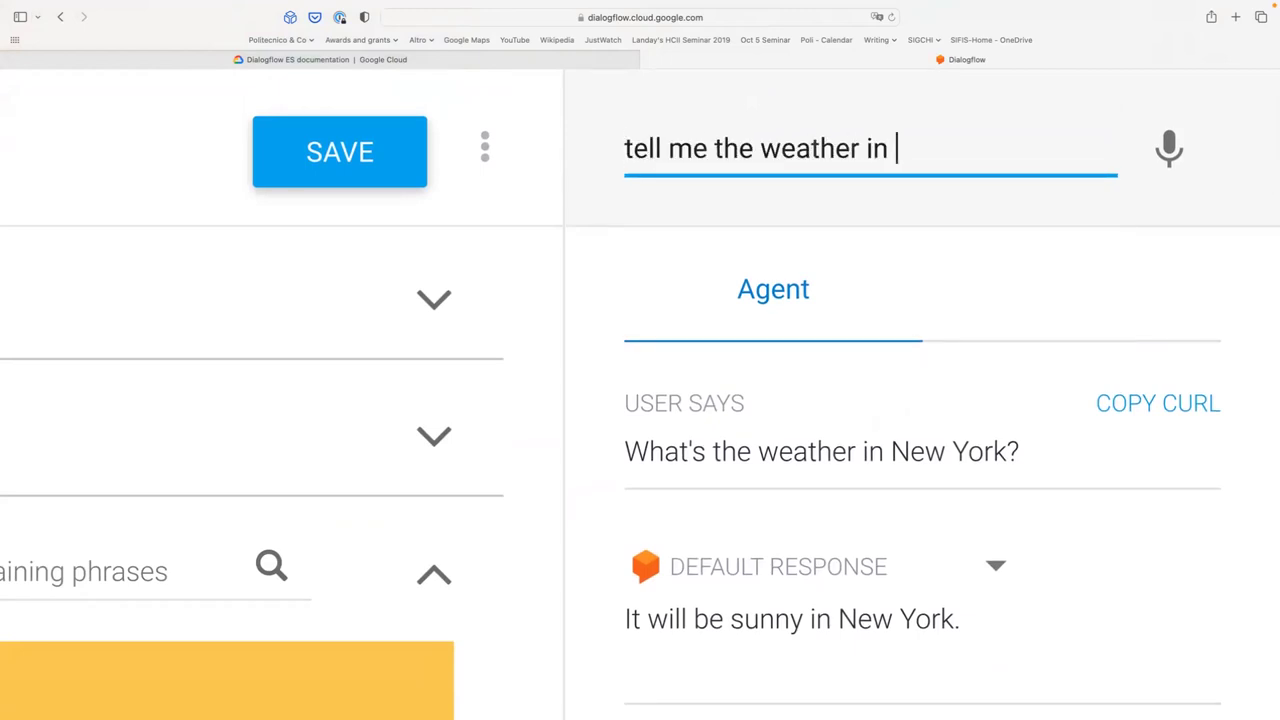
{"action": "type", "text": "Dubai"}
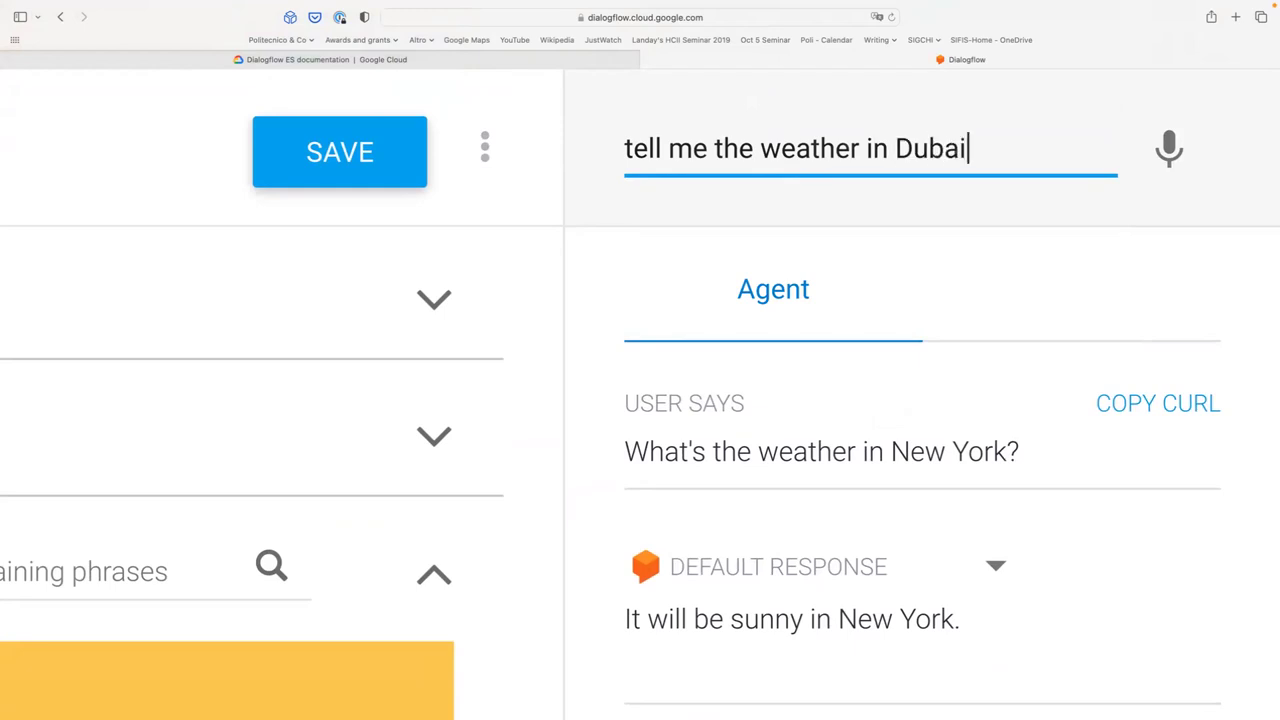
{"action": "key", "text": "Return"}
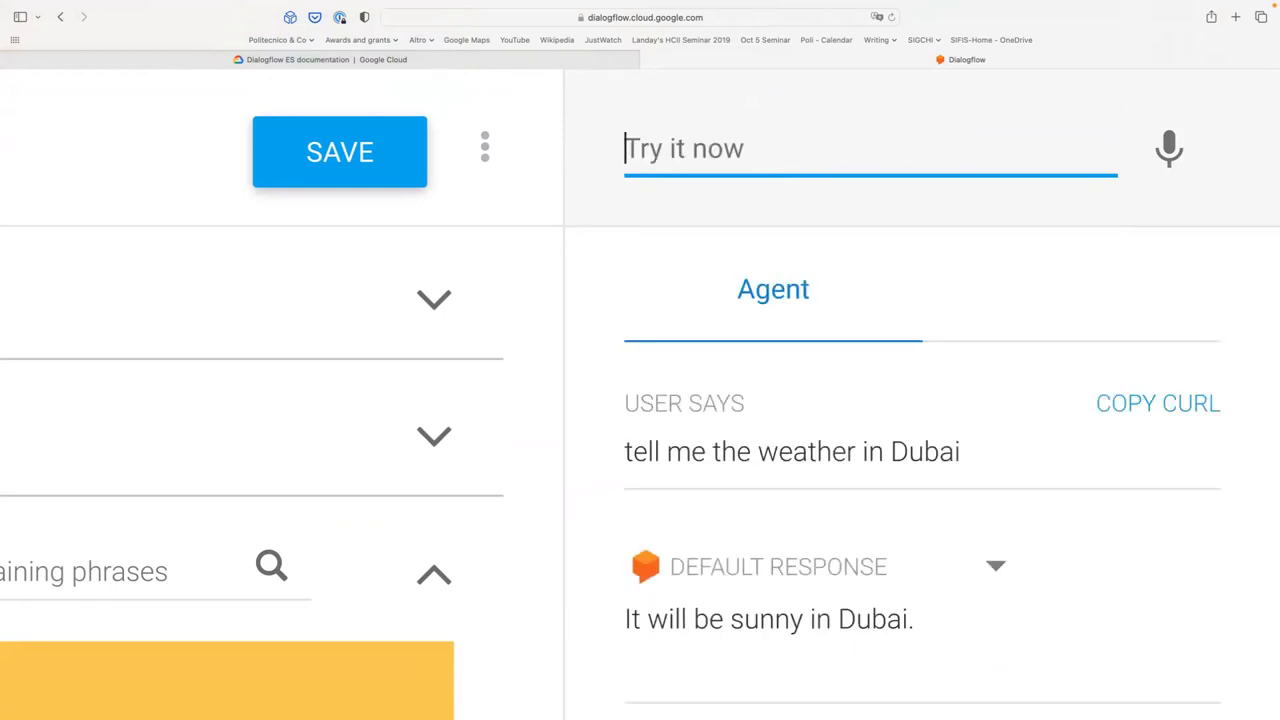
{"action": "scroll", "coordinate": [690, 450], "scroll_direction": "down", "scroll_amount": 1}
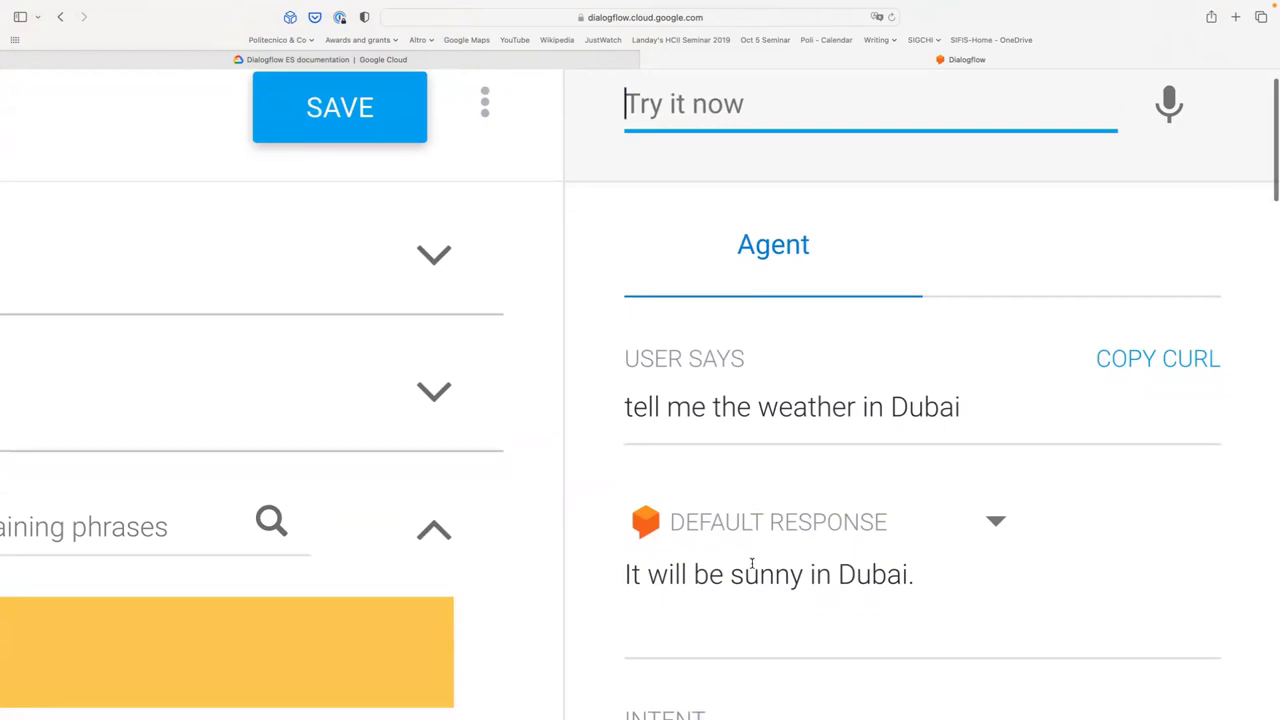
{"action": "scroll", "coordinate": [612, 536], "scroll_direction": "down", "scroll_amount": 5}
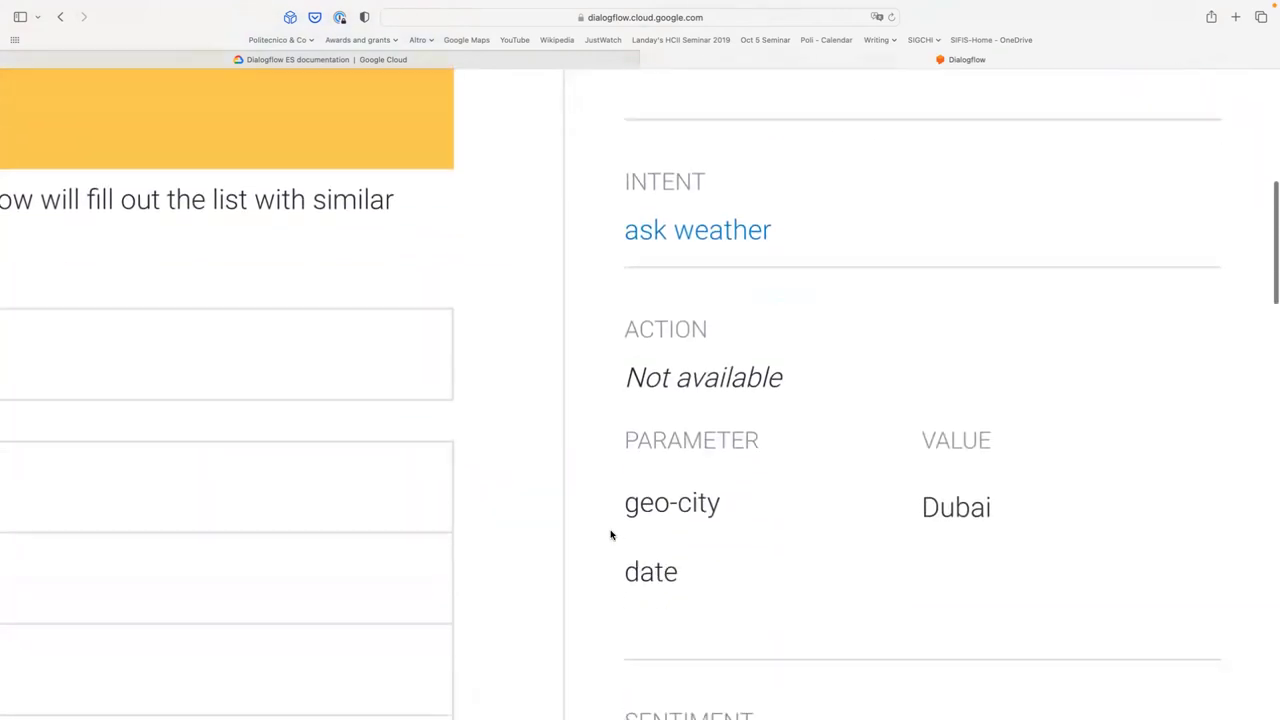
- Test the agent in the simulator with the query "tell me the weather in Rome tomorrow"
{"action": "scroll", "coordinate": [611, 535], "scroll_direction": "up", "scroll_amount": 5}
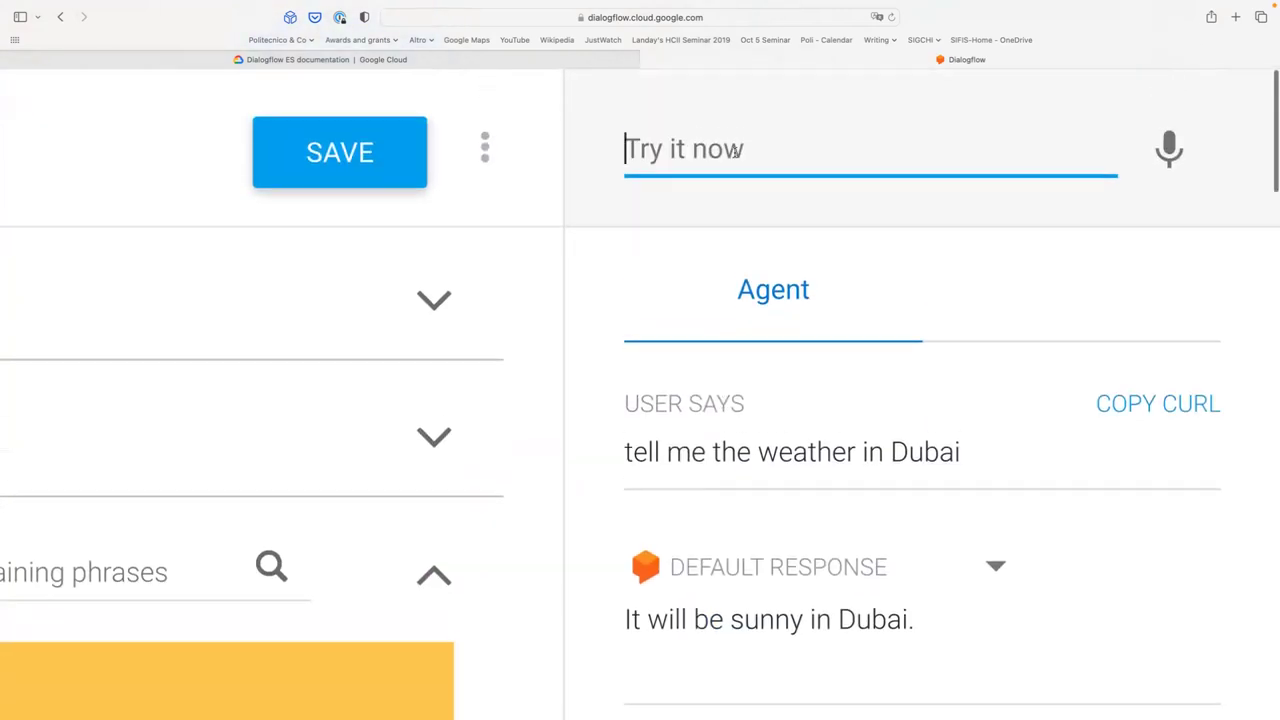
{"action": "left_click", "coordinate": [735, 148]}
{"action": "type", "text": "tell me the"}
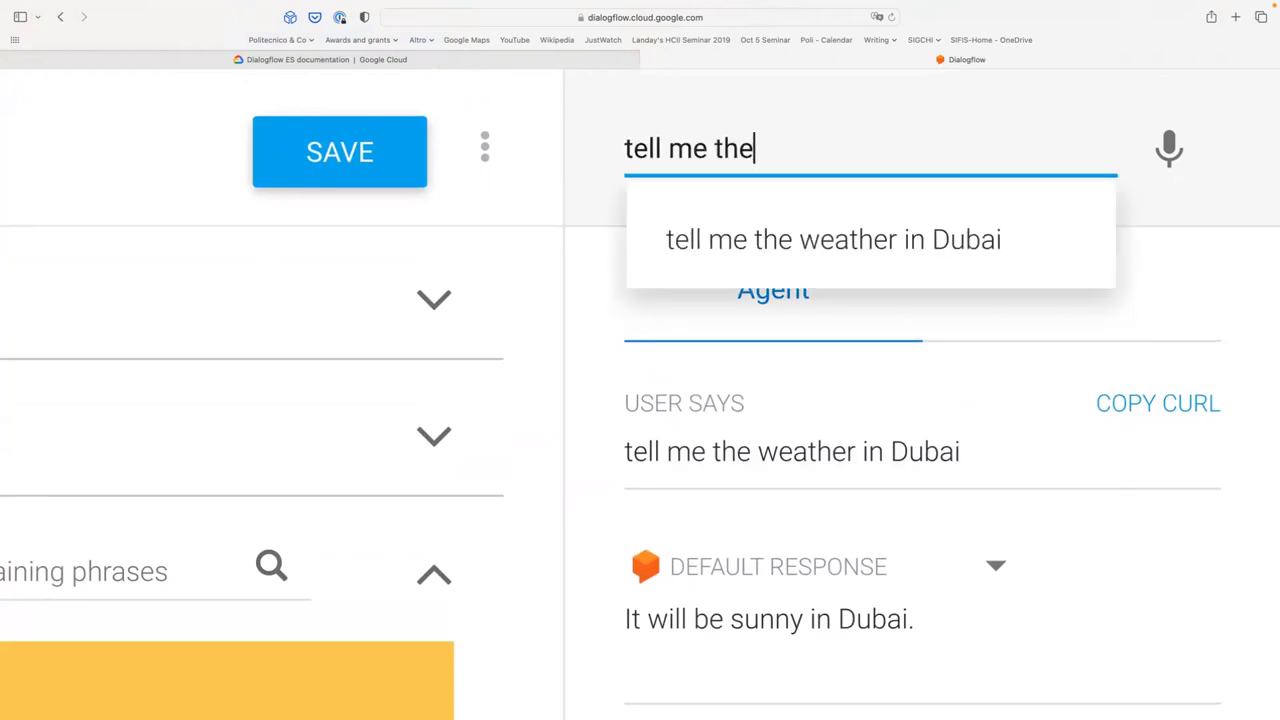
{"action": "type", "text": " weather in "}
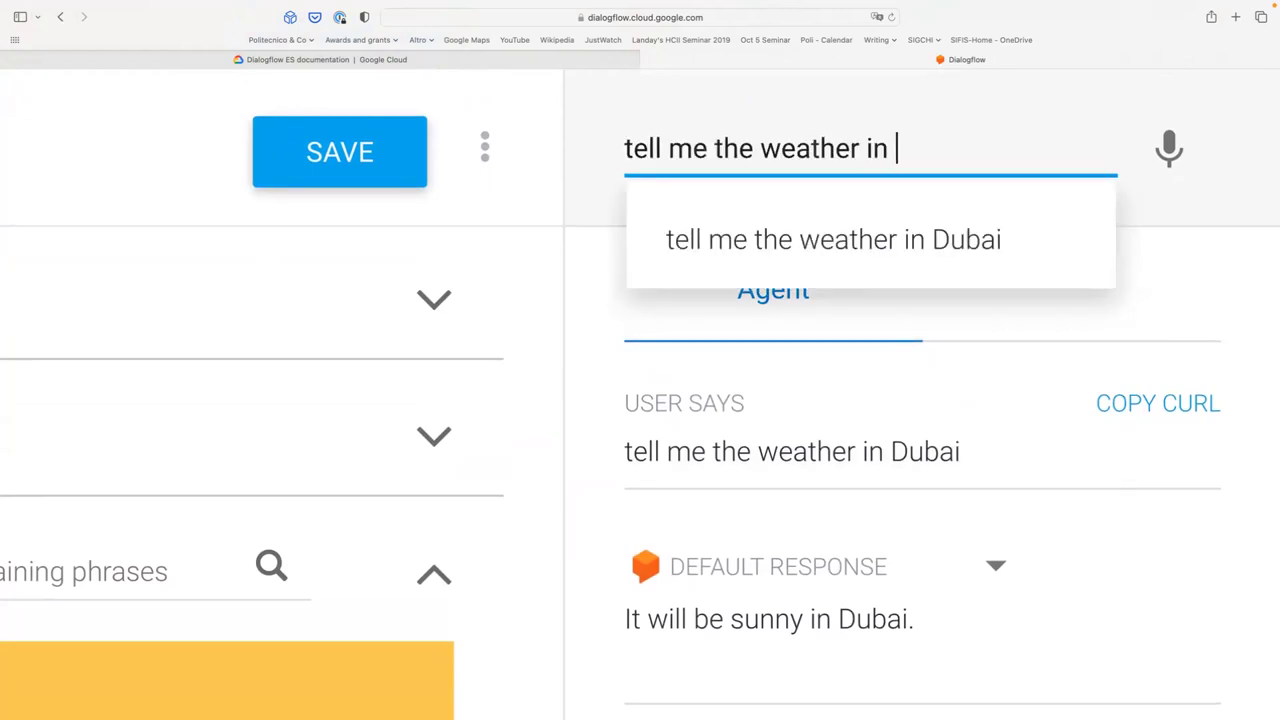
{"action": "type", "text": "Rome tomorrow"}
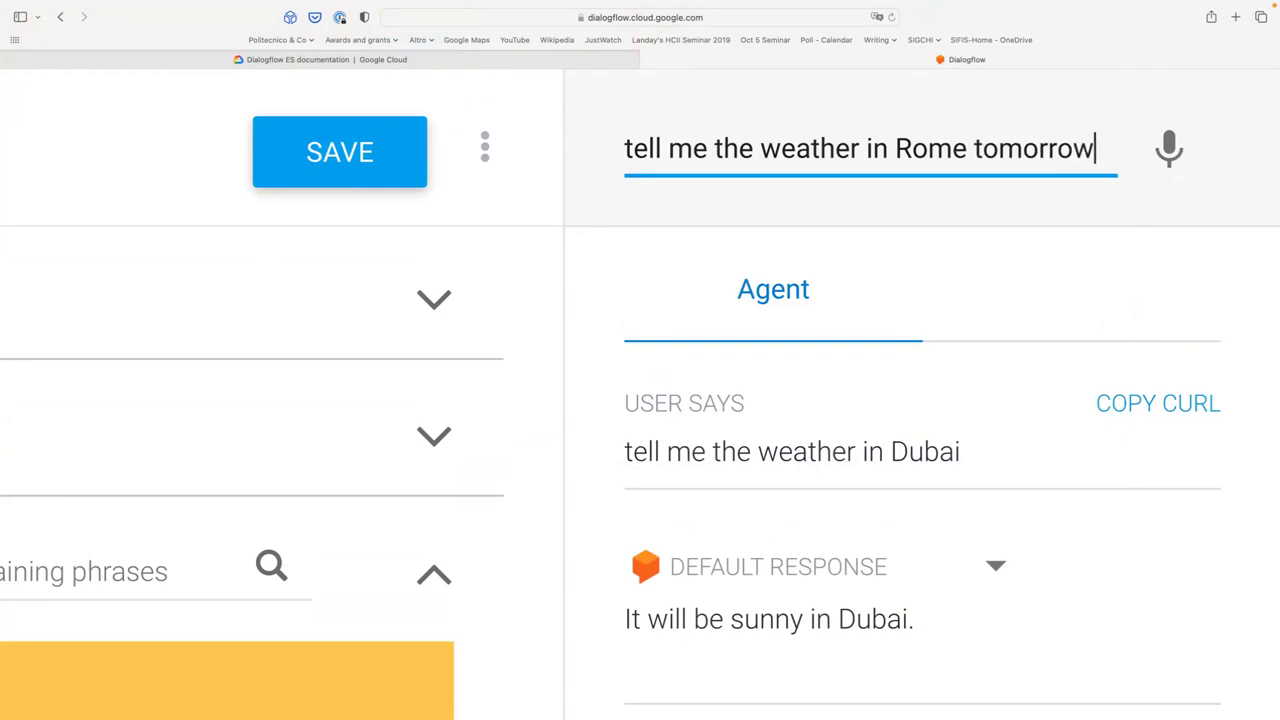
{"action": "key", "text": "Return"}
- Examine the simulator's response, matched intent and extracted date and geo-city parameters for the Rome tomorrow query
{"action": "scroll", "coordinate": [564, 310], "scroll_direction": "down", "scroll_amount": 4}
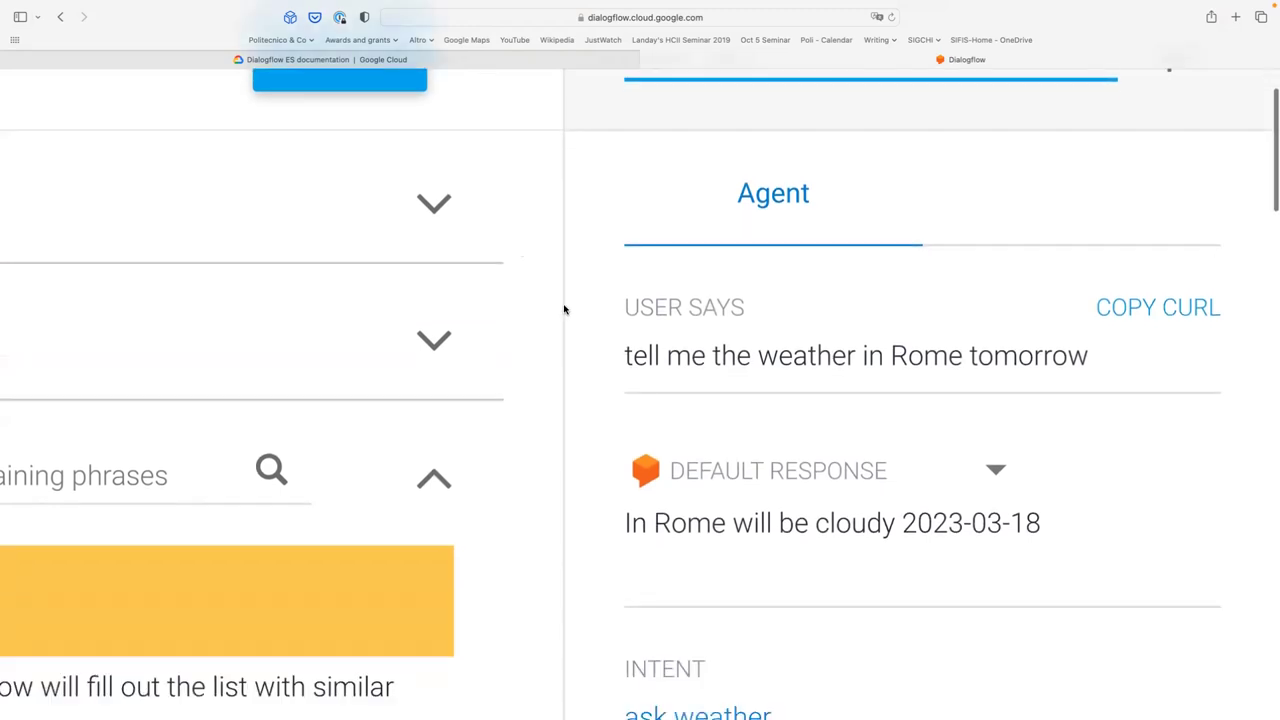
{"action": "scroll", "coordinate": [706, 470], "scroll_direction": "down", "scroll_amount": 1}
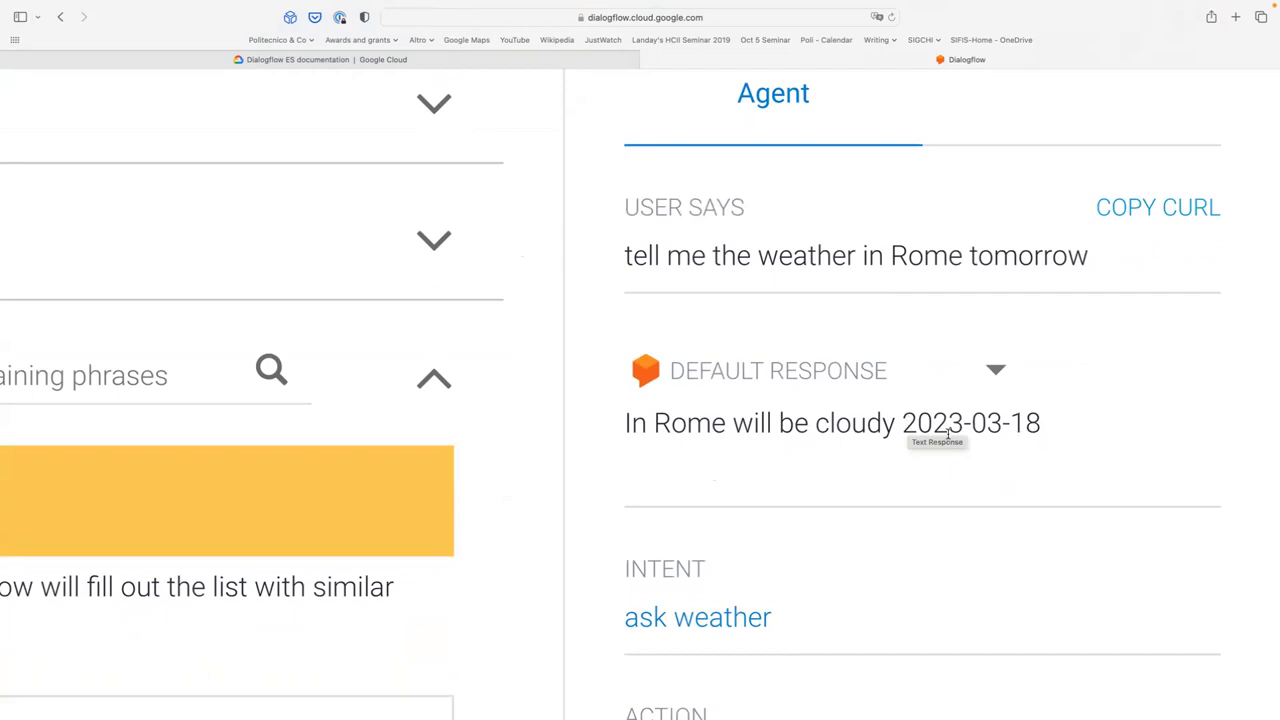
{"action": "scroll", "coordinate": [892, 423], "scroll_direction": "down", "scroll_amount": 5}
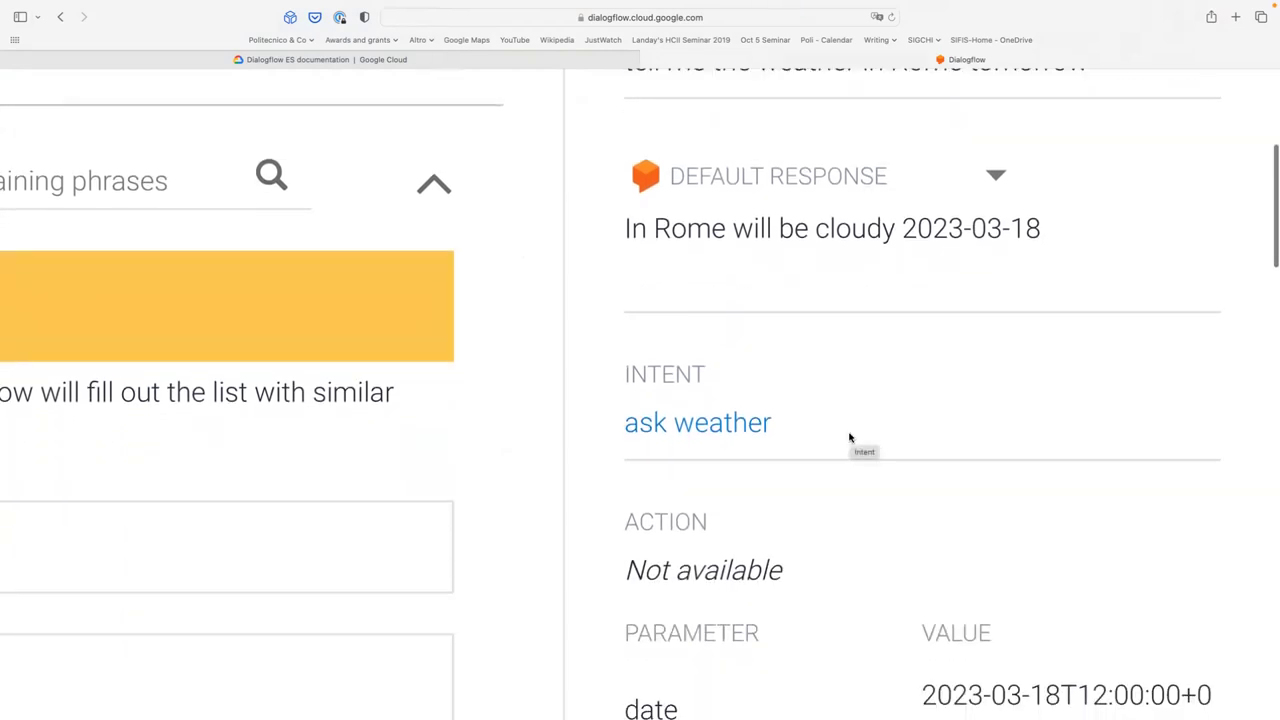
{"action": "scroll", "coordinate": [849, 438], "scroll_direction": "down", "scroll_amount": 3}
{"action": "scroll", "coordinate": [749, 563], "scroll_direction": "down", "scroll_amount": 2}
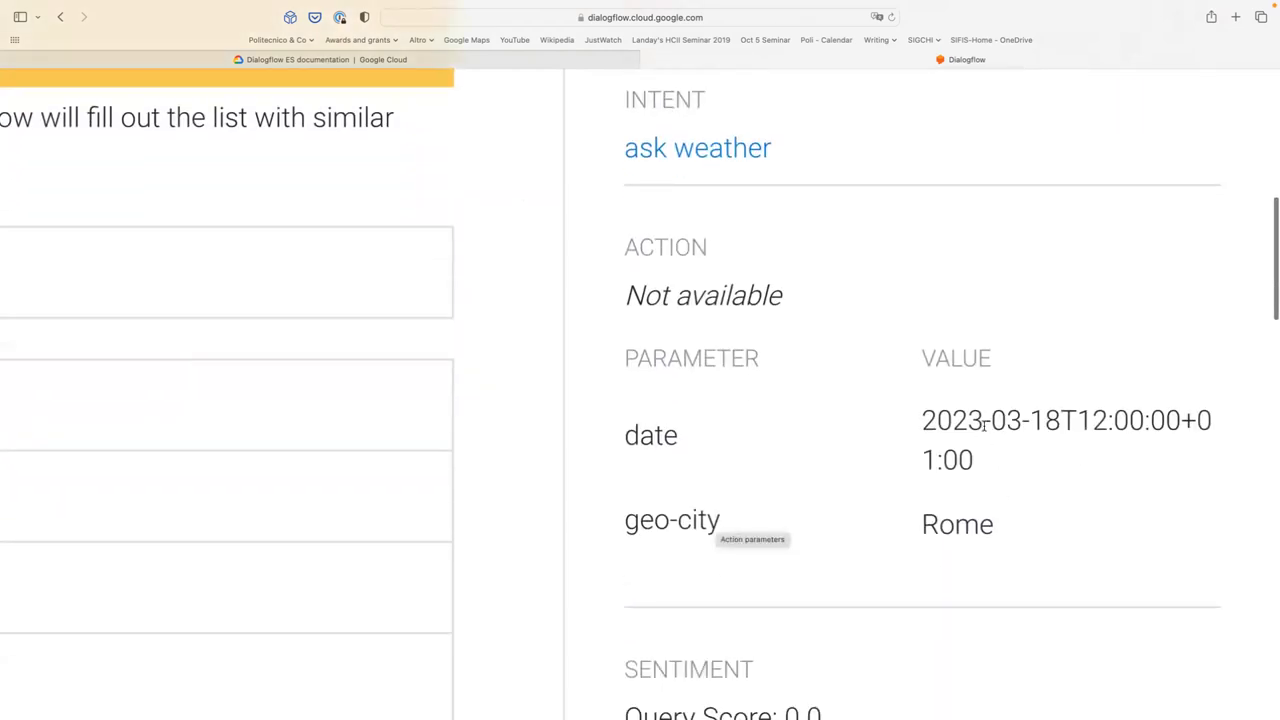
{"action": "scroll", "coordinate": [1020, 428], "scroll_direction": "down", "scroll_amount": 1}
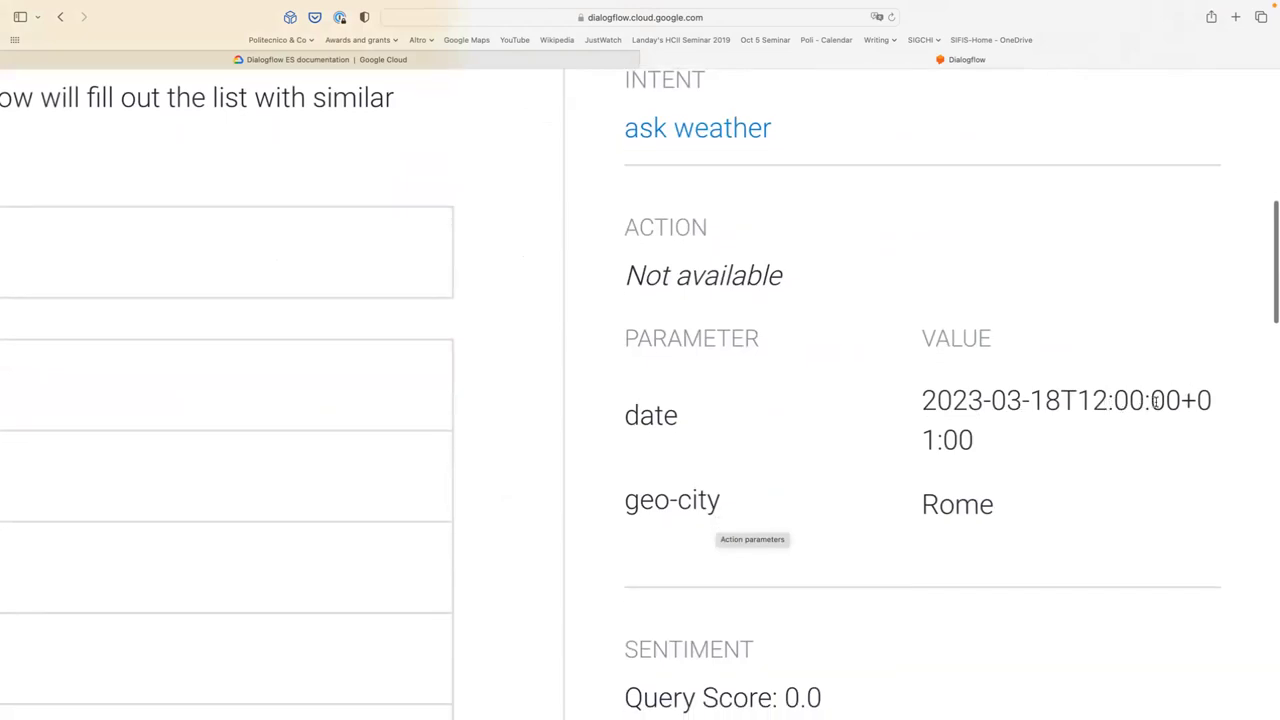
{"action": "scroll", "coordinate": [1140, 414], "scroll_direction": "down", "scroll_amount": 3}
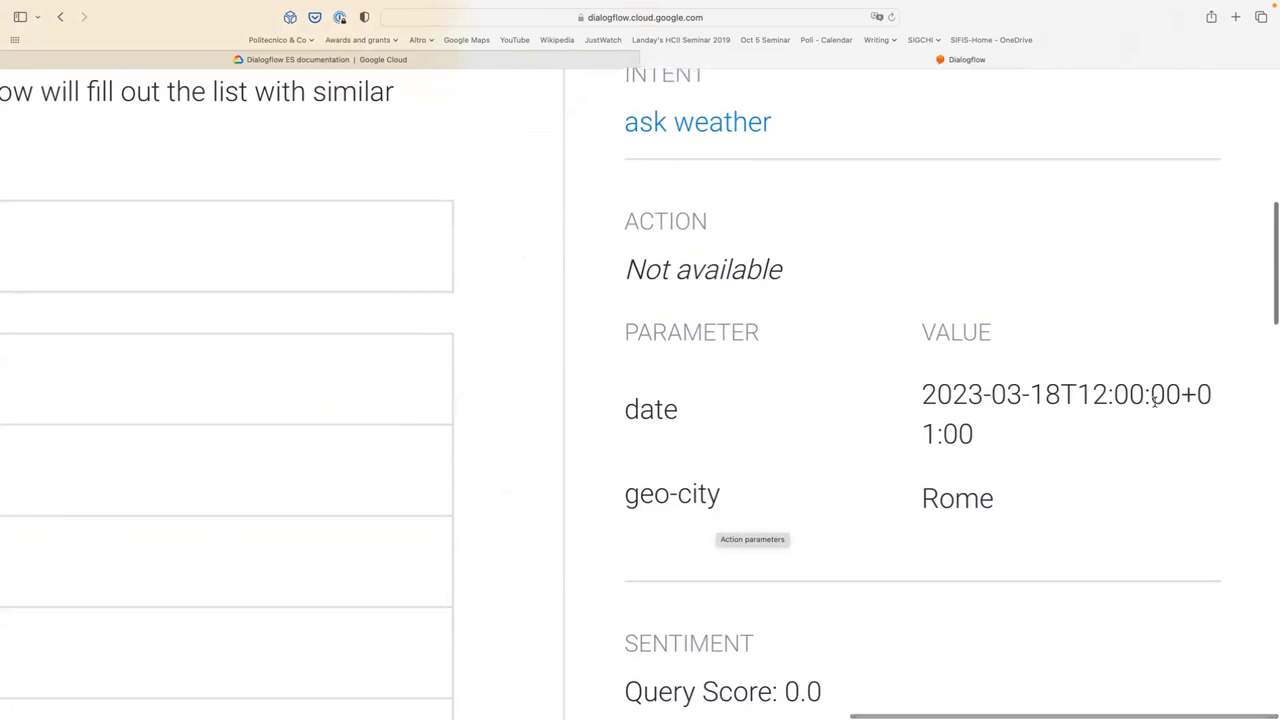
{"action": "scroll", "coordinate": [1123, 421], "scroll_direction": "down", "scroll_amount": 2}
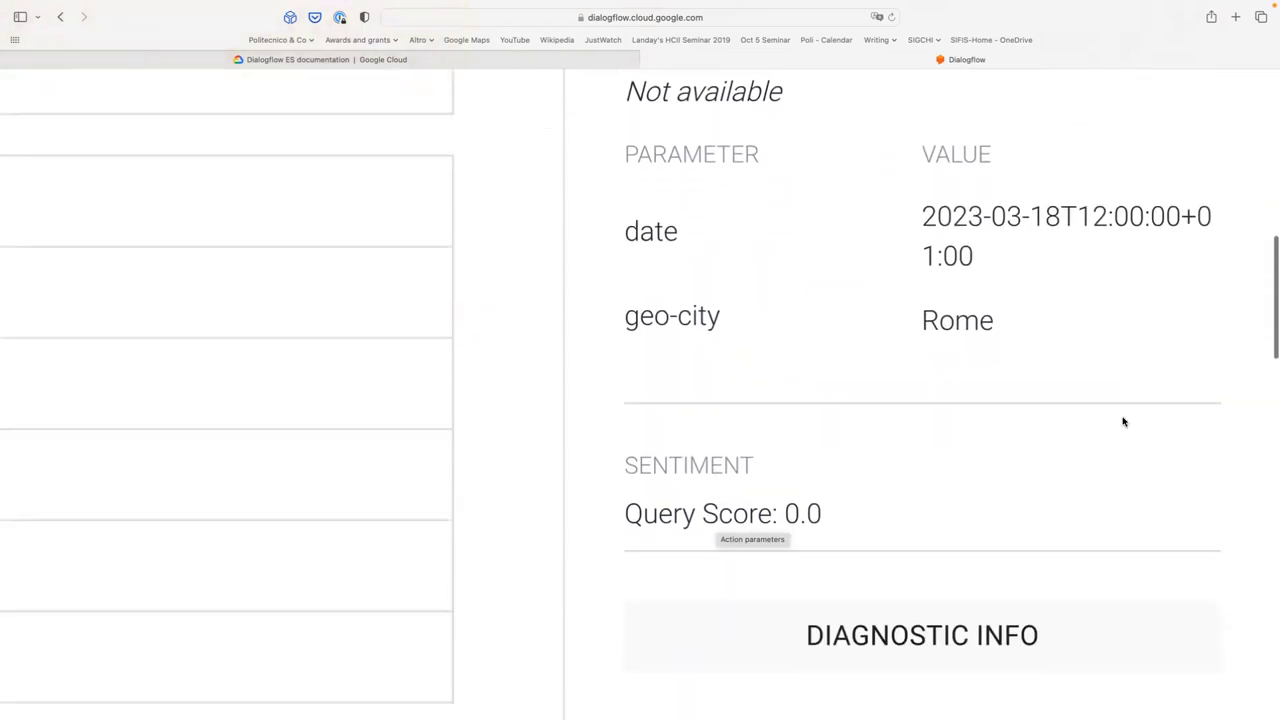
- Test the agent with "what's the weather?" and check its response, active contexts, matched intent and parameters
{"action": "scroll", "coordinate": [1123, 421], "scroll_direction": "up", "scroll_amount": 8}
{"action": "left_click", "coordinate": [850, 155]}
{"action": "type", "text": "what's"}
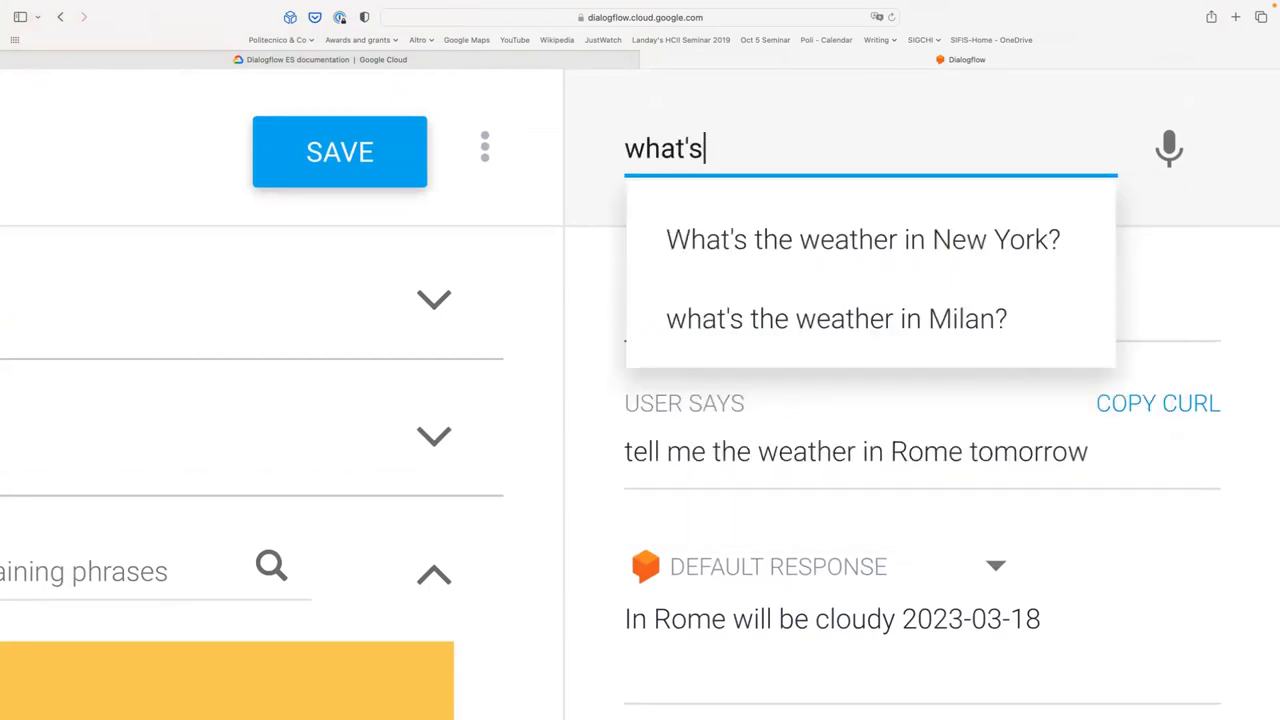
{"action": "type", "text": " the weather?"}
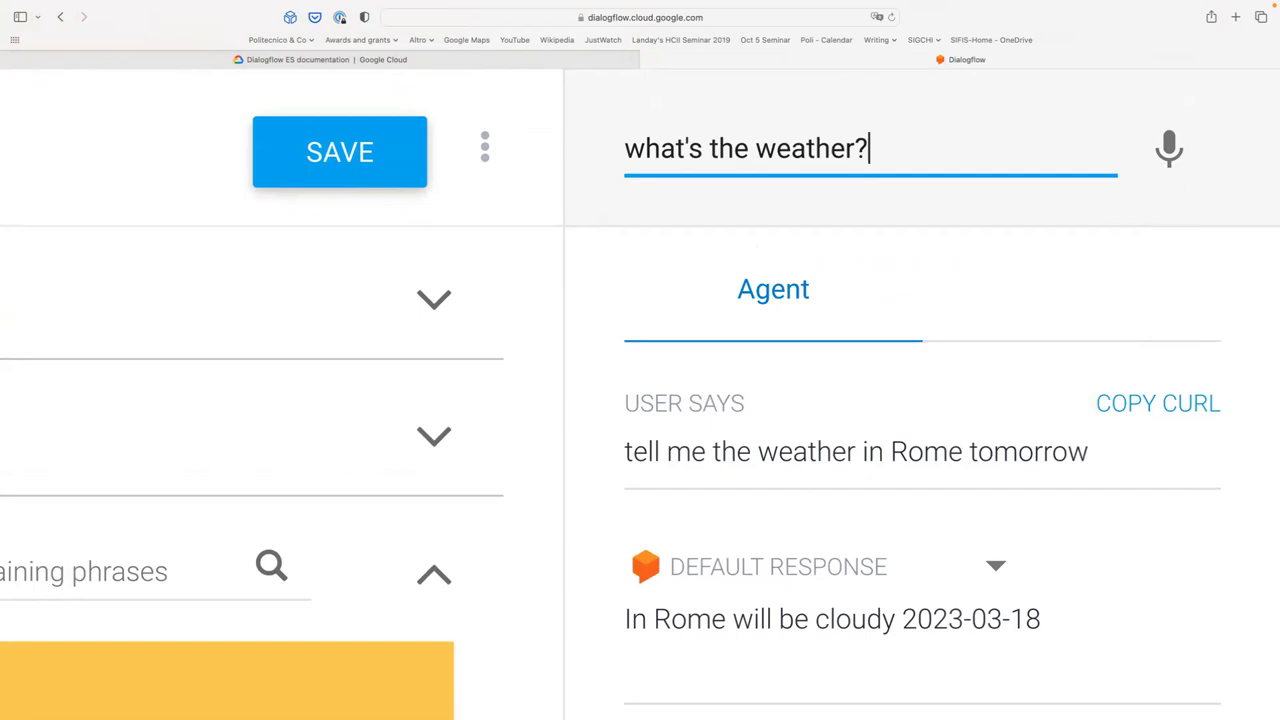
{"action": "key", "text": "Return"}
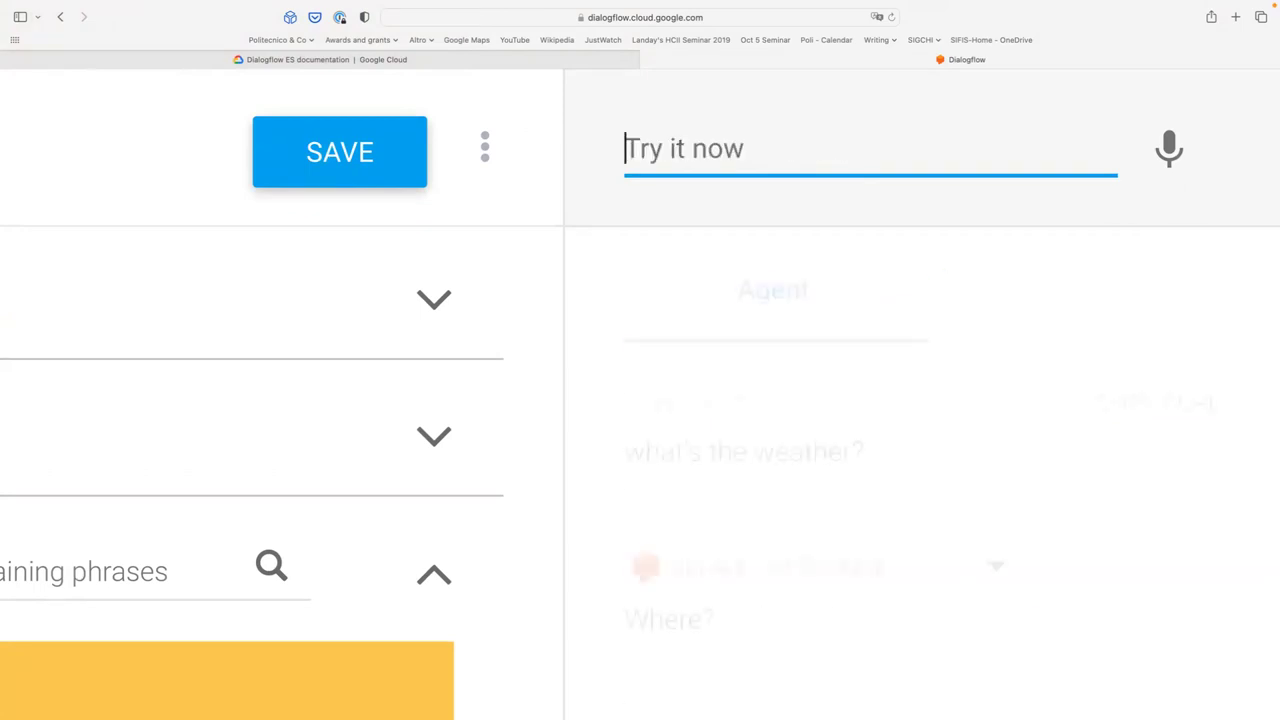
{"action": "scroll", "coordinate": [777, 523], "scroll_direction": "down", "scroll_amount": 1}
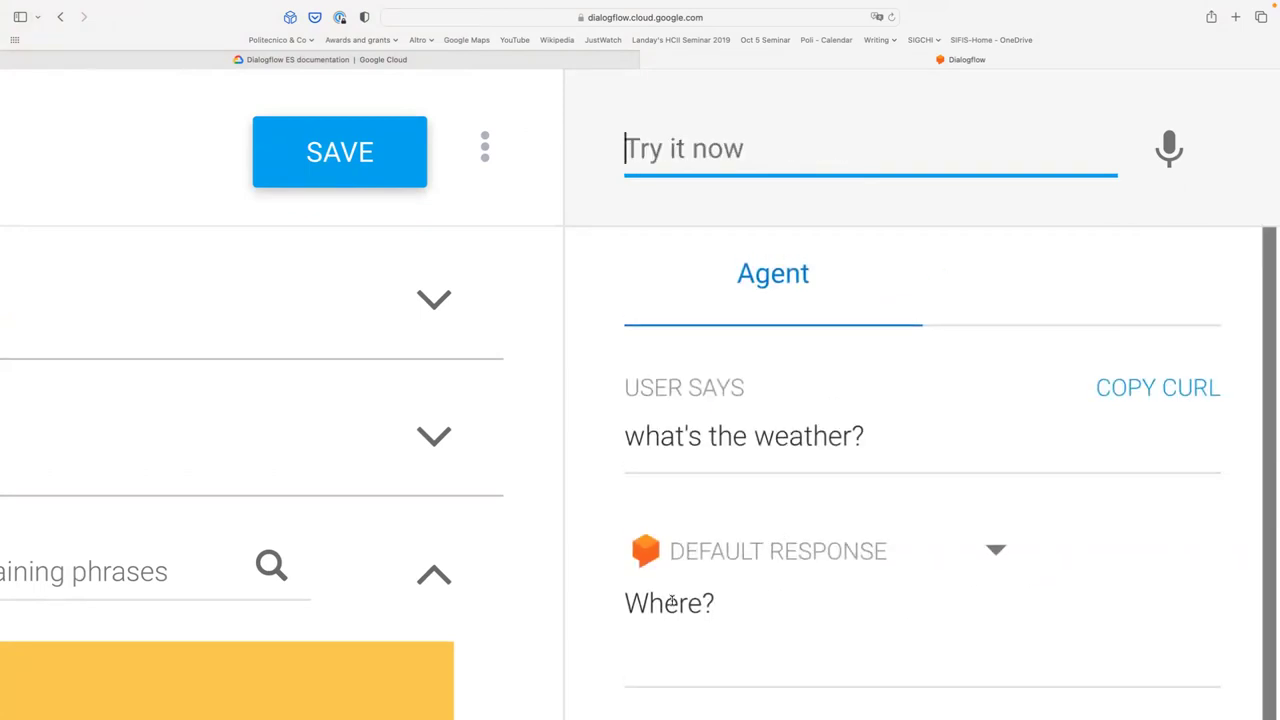
{"action": "scroll", "coordinate": [670, 600], "scroll_direction": "down", "scroll_amount": 1}
{"action": "scroll", "coordinate": [591, 565], "scroll_direction": "down", "scroll_amount": 5}
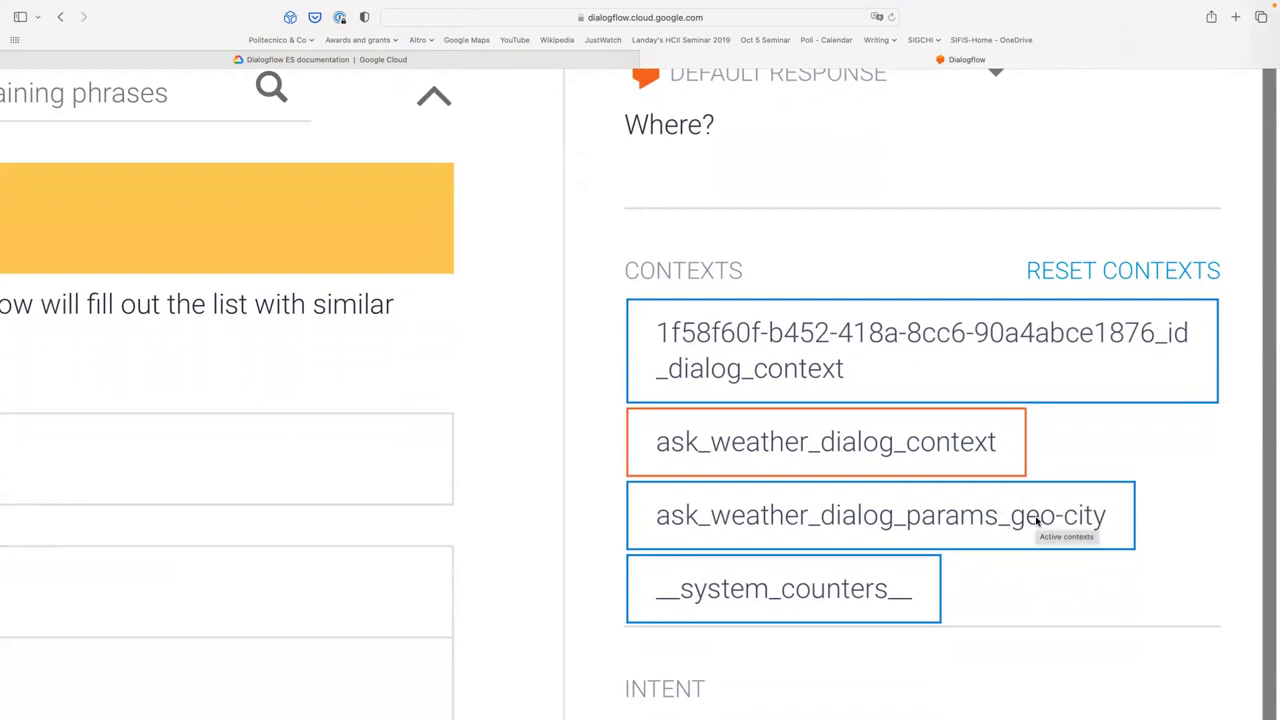
{"action": "scroll", "coordinate": [1036, 519], "scroll_direction": "down", "scroll_amount": 5}
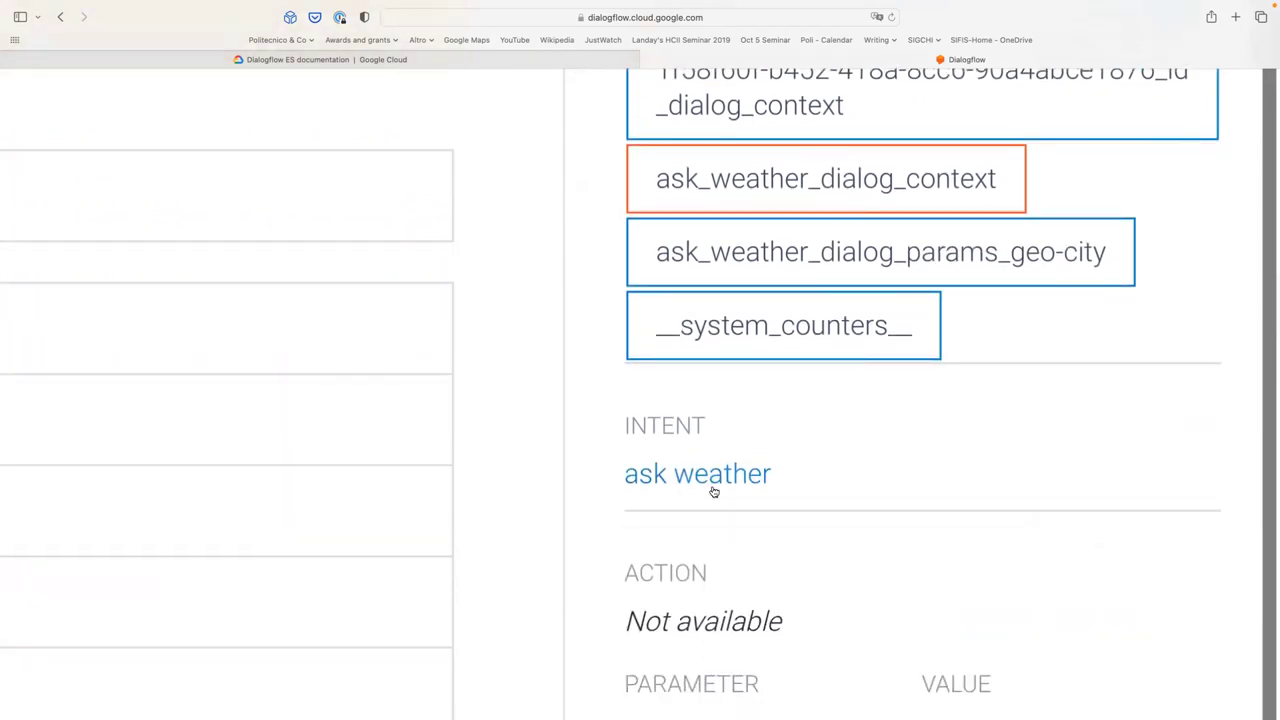
{"action": "scroll", "coordinate": [713, 491], "scroll_direction": "down", "scroll_amount": 4}
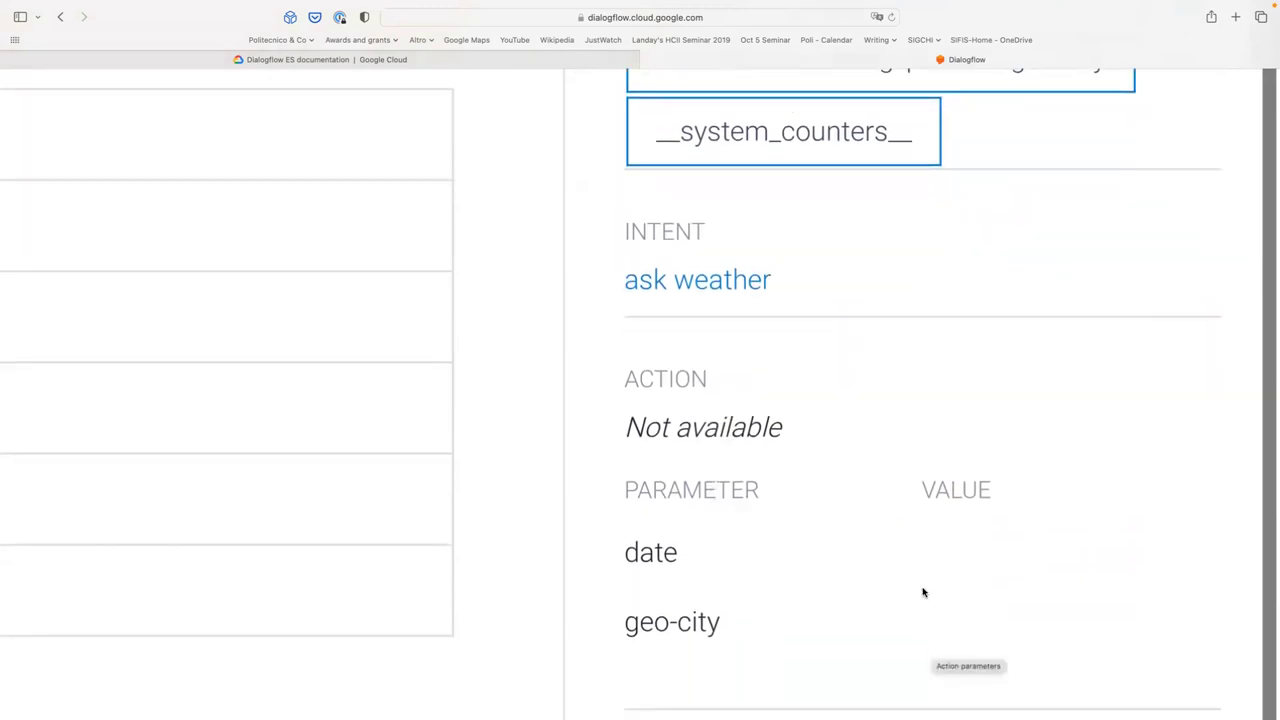
- Answer the agent's follow-up question in the simulator with the city "Rome"
{"action": "scroll", "coordinate": [923, 591], "scroll_direction": "up", "scroll_amount": 10}
{"action": "scroll", "coordinate": [818, 380], "scroll_direction": "up", "scroll_amount": 8}
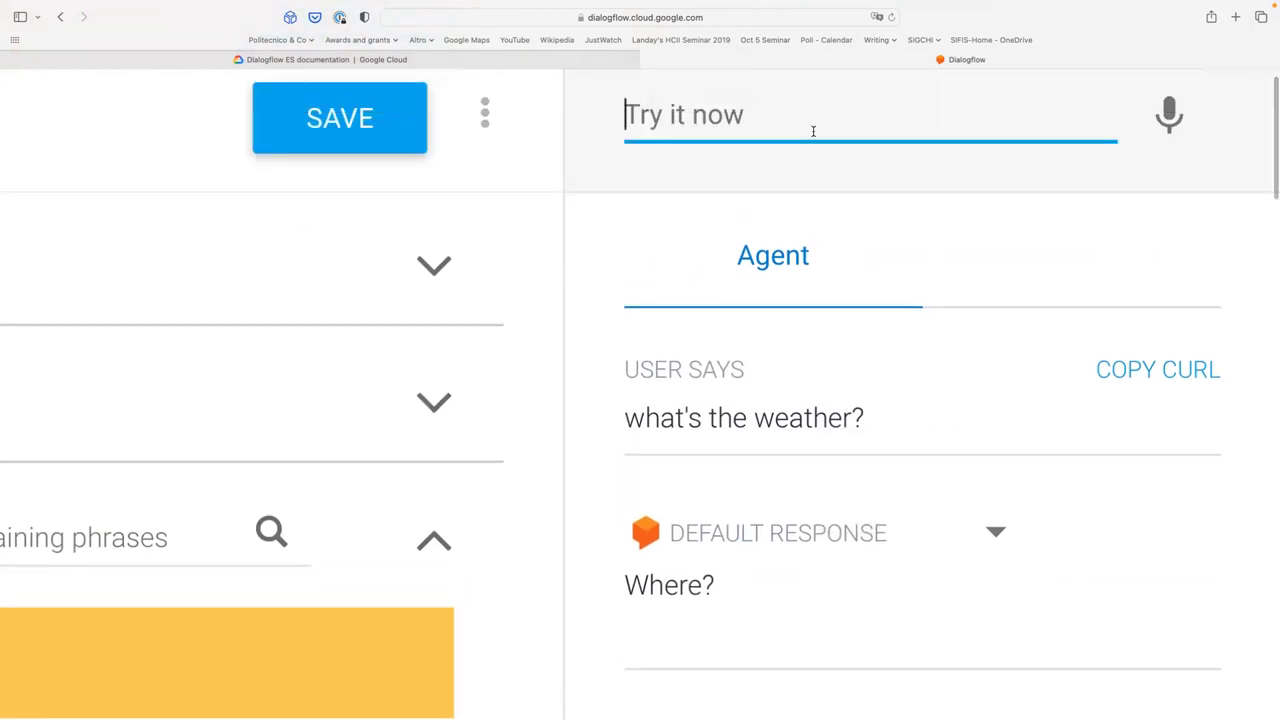
{"action": "left_click", "coordinate": [813, 131]}
{"action": "type", "text": "Rome"}
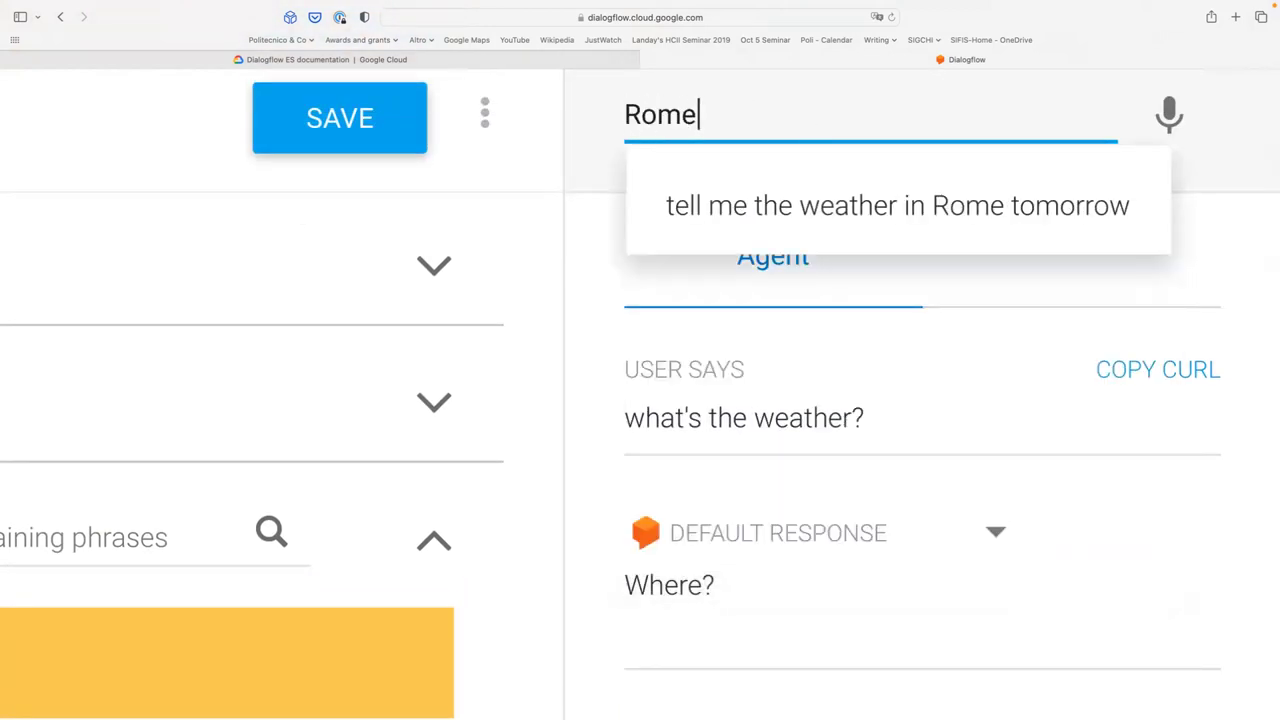
{"action": "key", "text": "Return"}
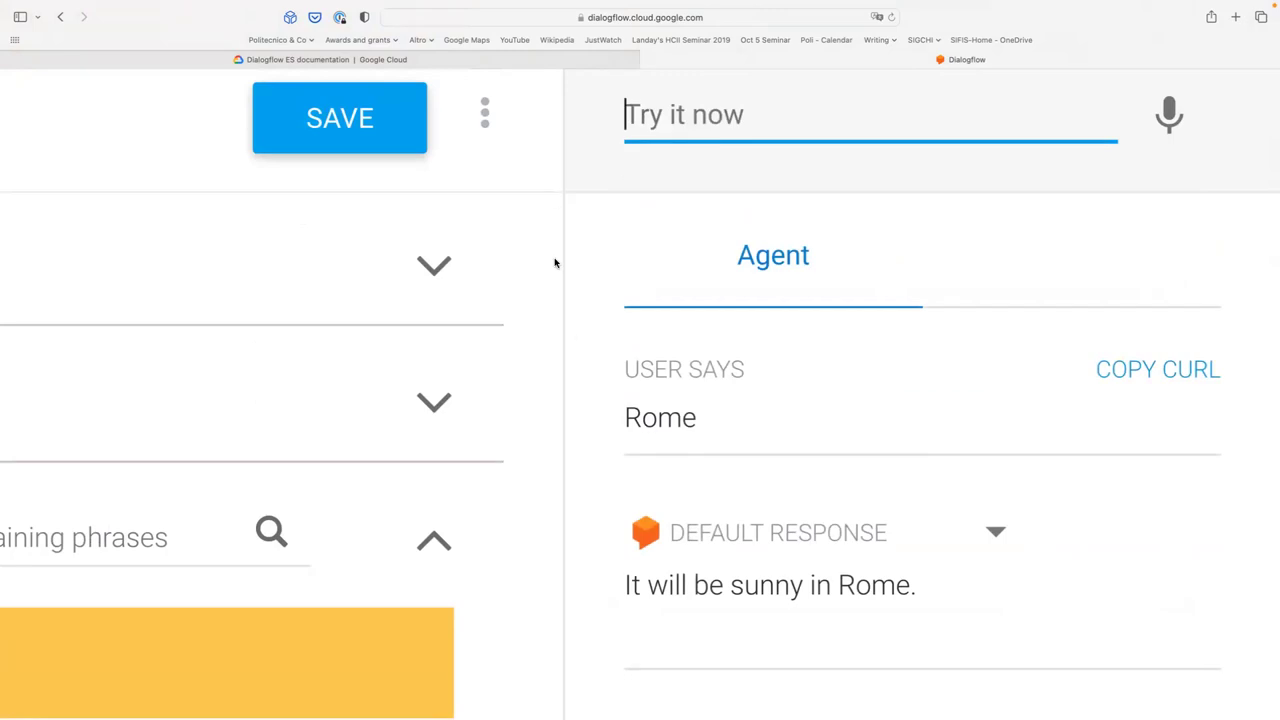
- Examine the simulator's response, matched intent and date and geo-city parameters for the "Rome" reply
{"action": "scroll", "coordinate": [571, 331], "scroll_direction": "down", "scroll_amount": 2}
{"action": "scroll", "coordinate": [710, 518], "scroll_direction": "down", "scroll_amount": 2}
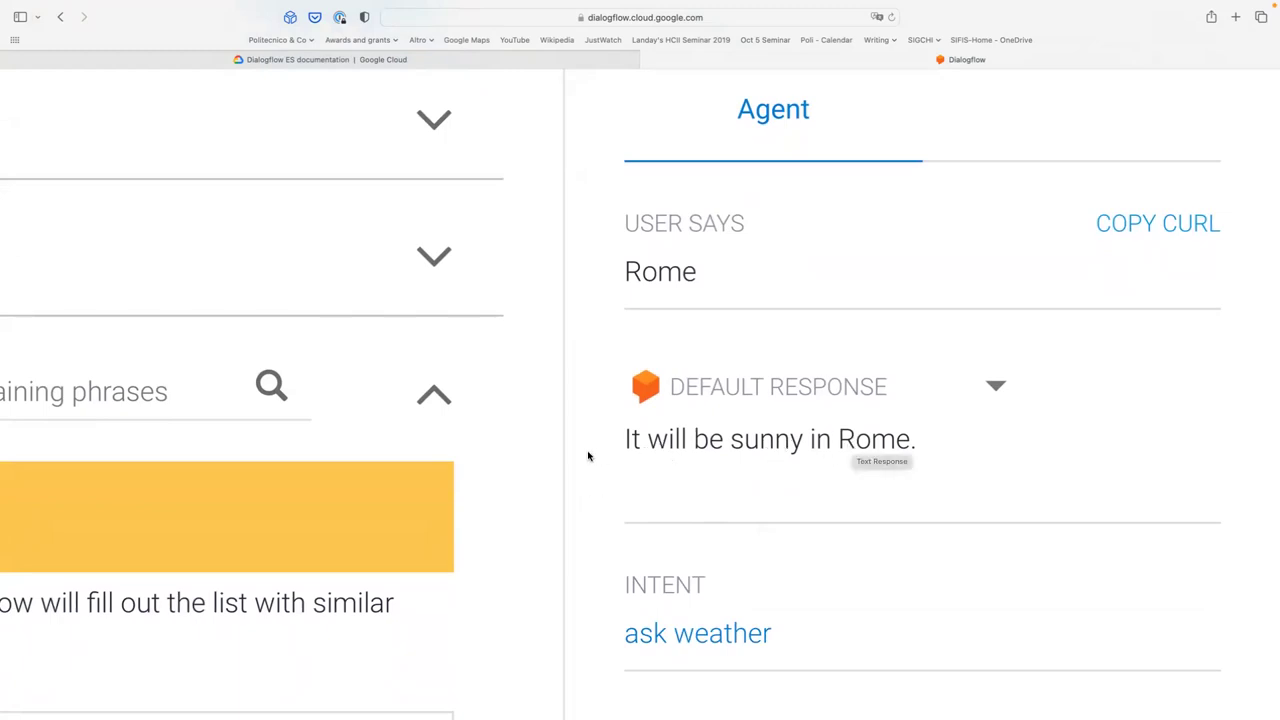
{"action": "scroll", "coordinate": [586, 451], "scroll_direction": "down", "scroll_amount": 2}
{"action": "scroll", "coordinate": [550, 488], "scroll_direction": "down", "scroll_amount": 6}
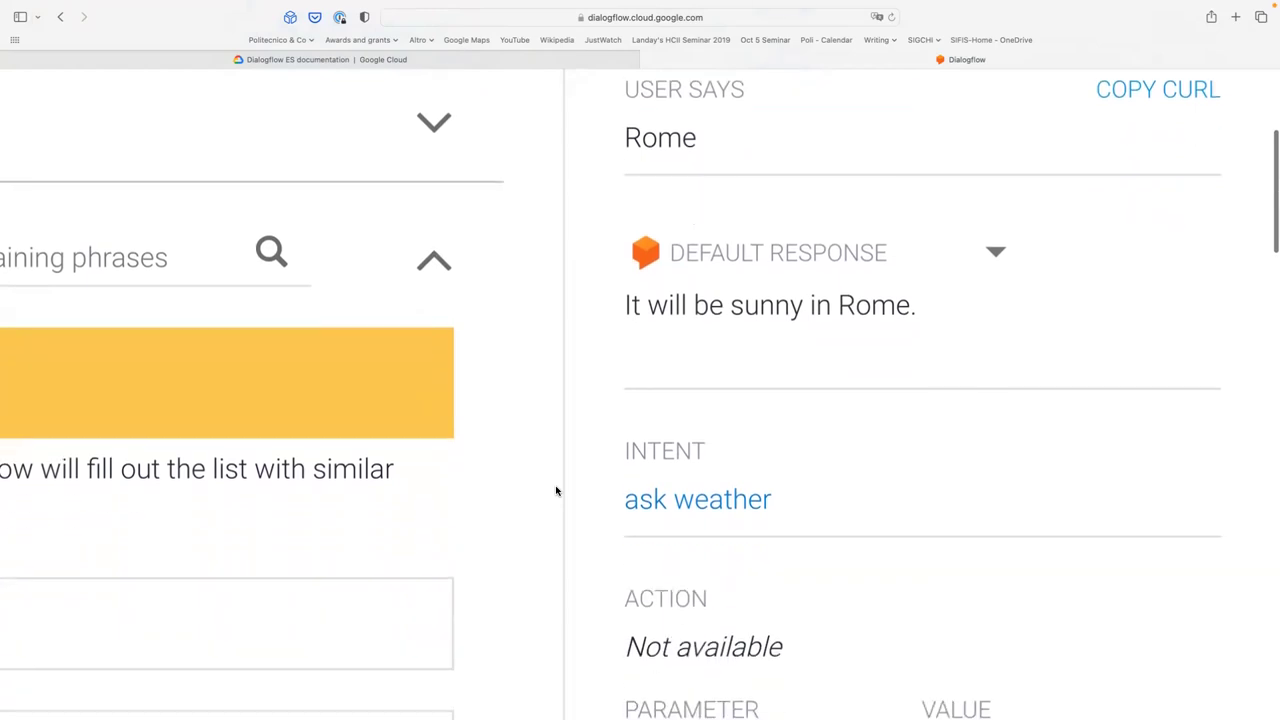
{"action": "scroll", "coordinate": [869, 577], "scroll_direction": "down", "scroll_amount": 3}
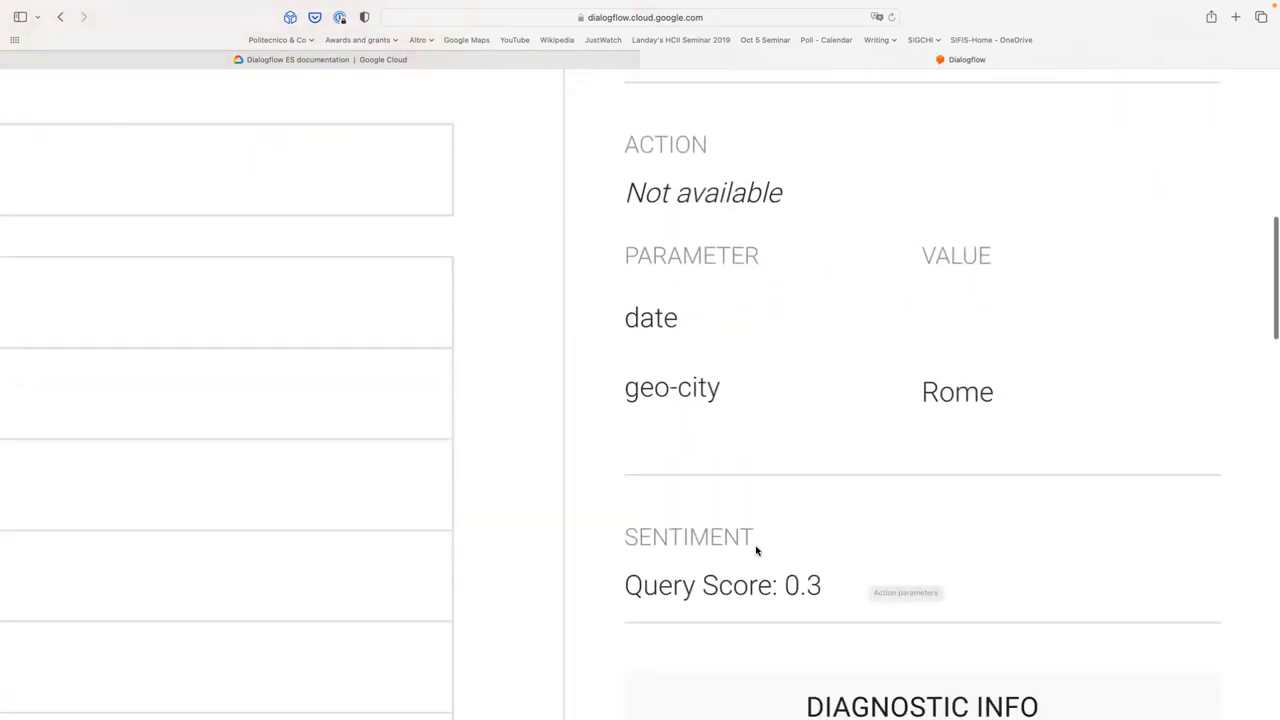
{"action": "scroll", "coordinate": [757, 549], "scroll_direction": "up", "scroll_amount": 3}
{"action": "scroll", "coordinate": [757, 549], "scroll_direction": "up", "scroll_amount": 10}
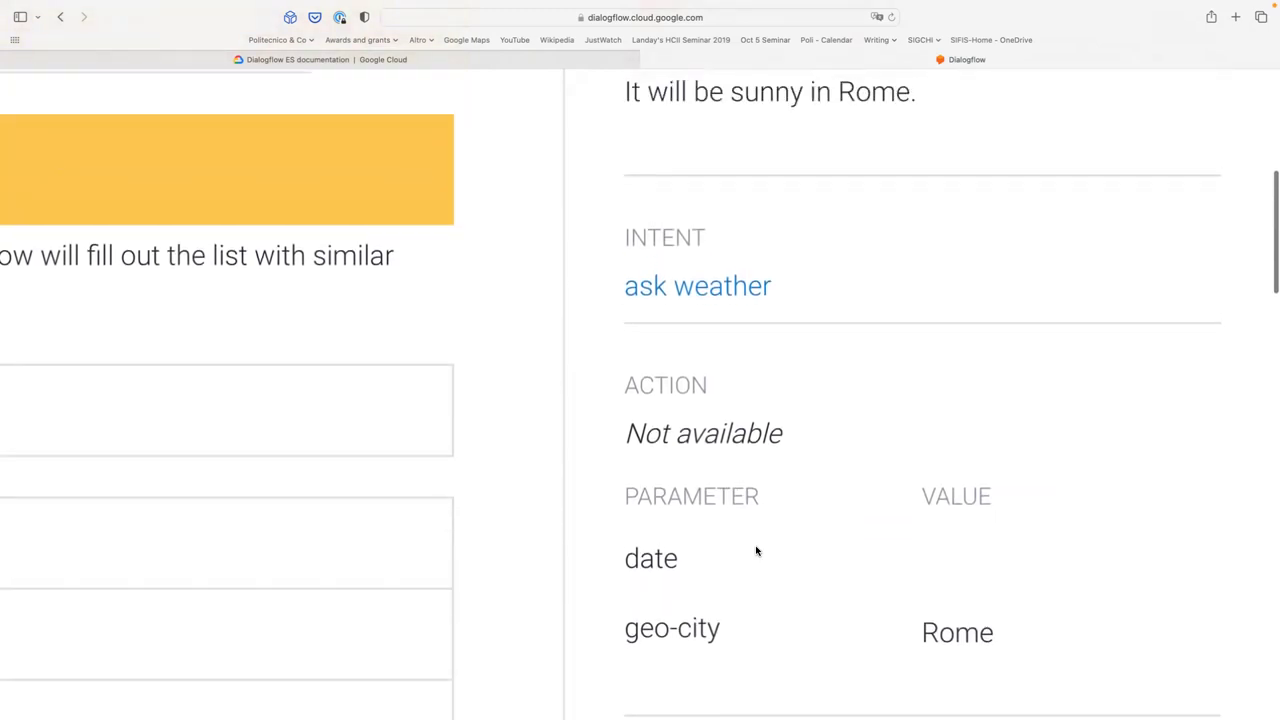
{"action": "scroll", "coordinate": [726, 482], "scroll_direction": "up", "scroll_amount": 2}
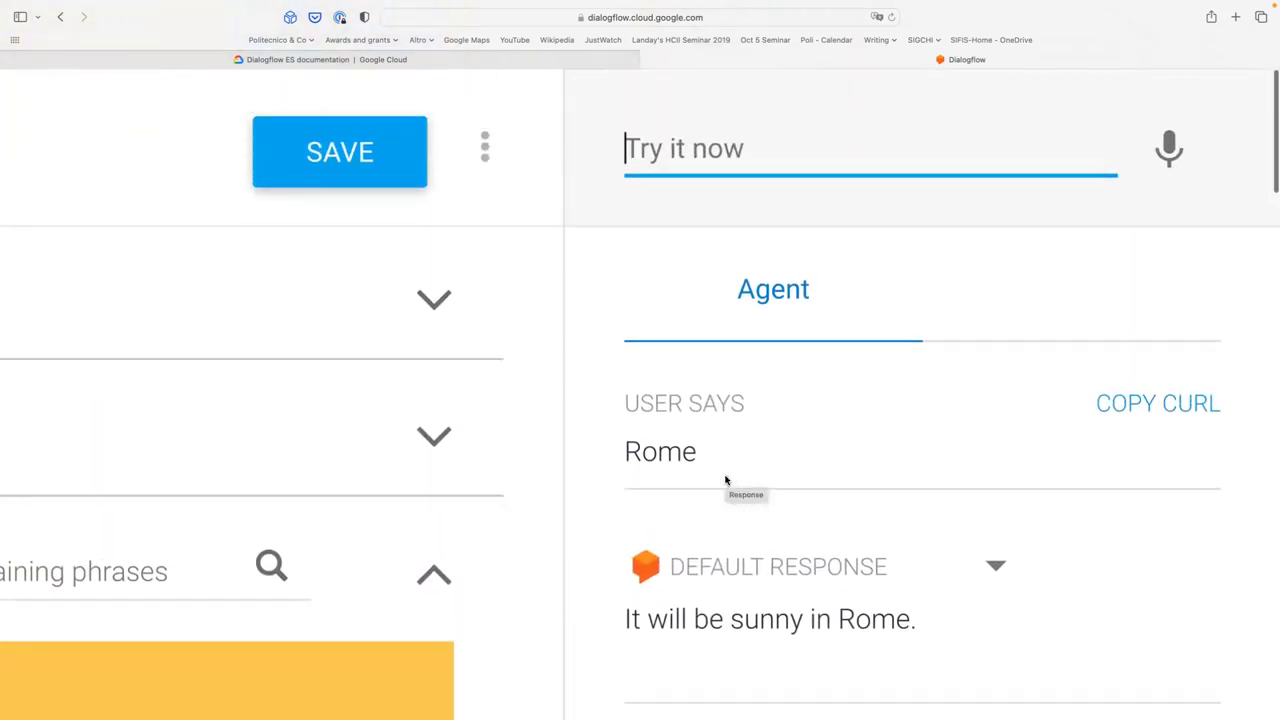
- Review the ask weather intent's training phrases, parameters and text responses, and save the intent
{"action": "scroll", "coordinate": [656, 450], "scroll_direction": "down", "scroll_amount": 5}
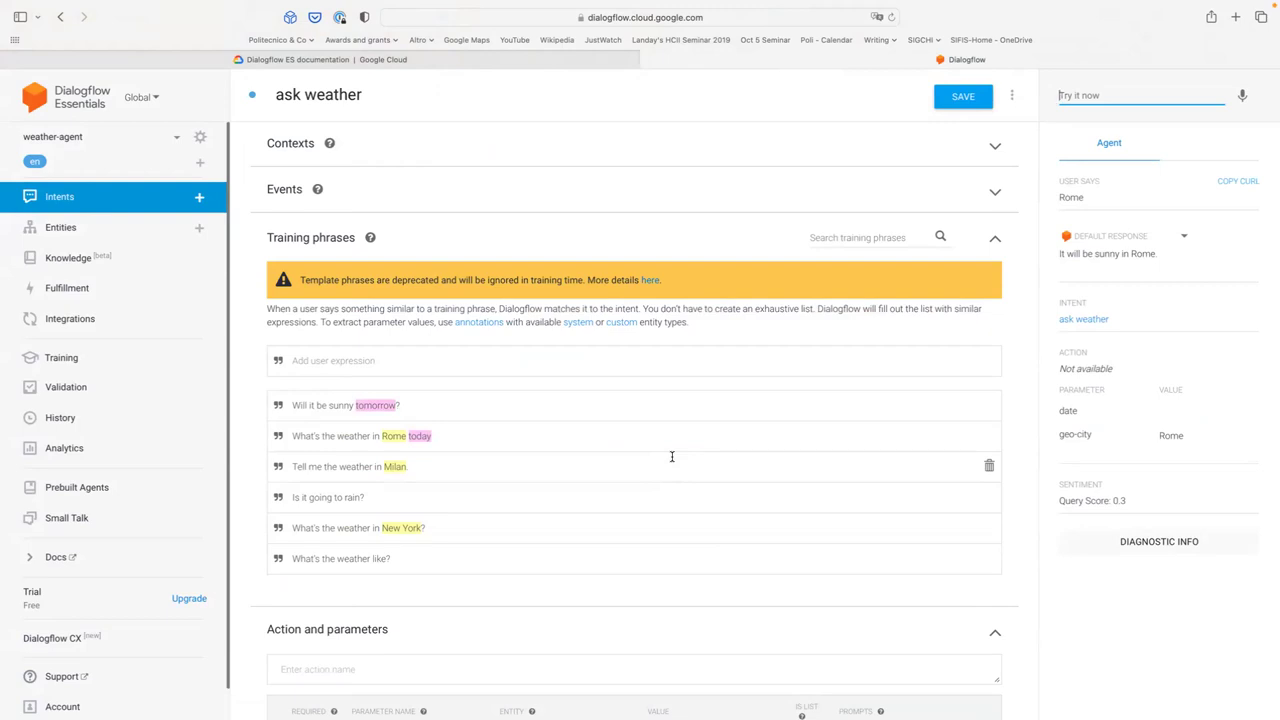
{"action": "scroll", "coordinate": [671, 456], "scroll_direction": "down", "scroll_amount": 3}
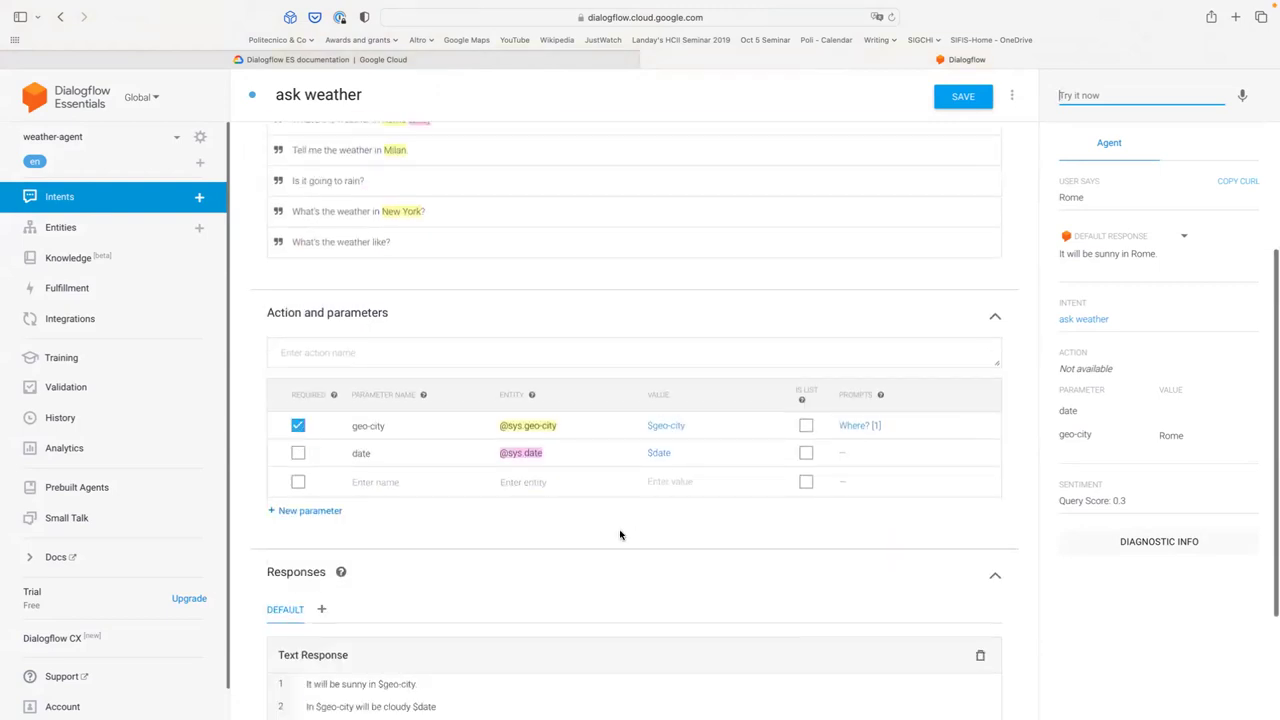
{"action": "scroll", "coordinate": [393, 511], "scroll_direction": "down", "scroll_amount": 2}
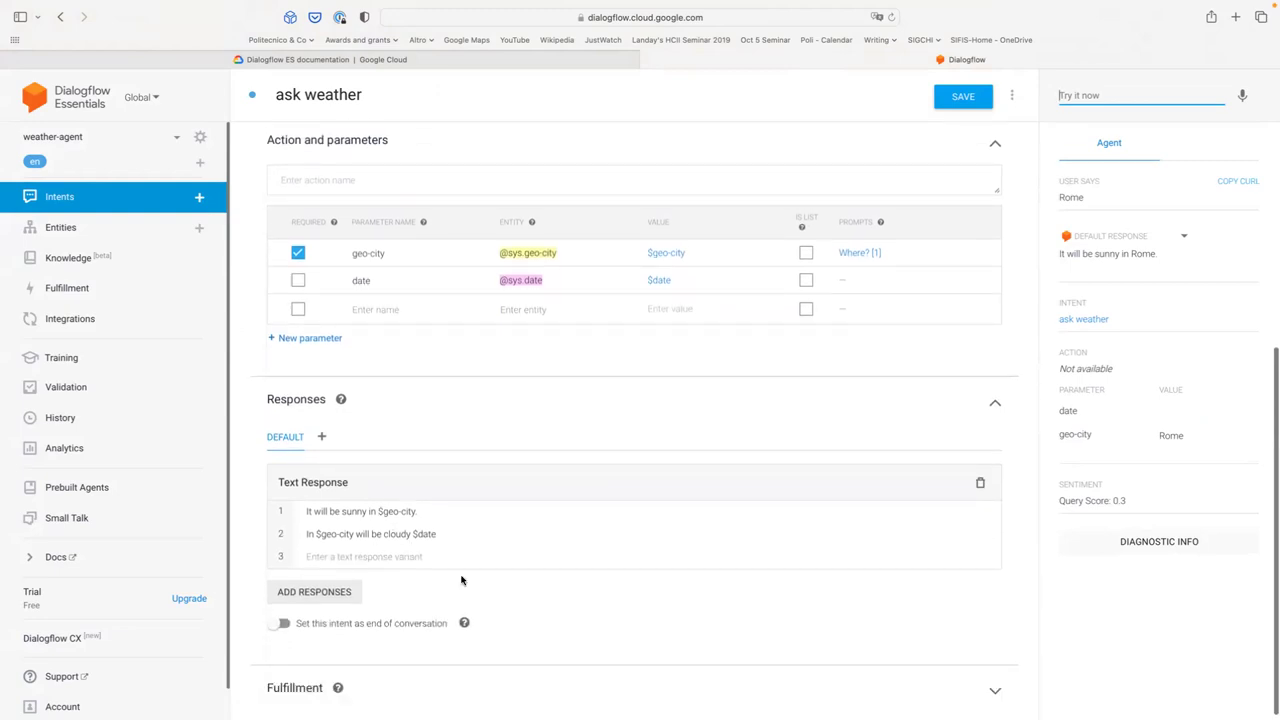
{"action": "scroll", "coordinate": [461, 580], "scroll_direction": "up", "scroll_amount": 2}
{"action": "scroll", "coordinate": [461, 580], "scroll_direction": "up", "scroll_amount": 3}
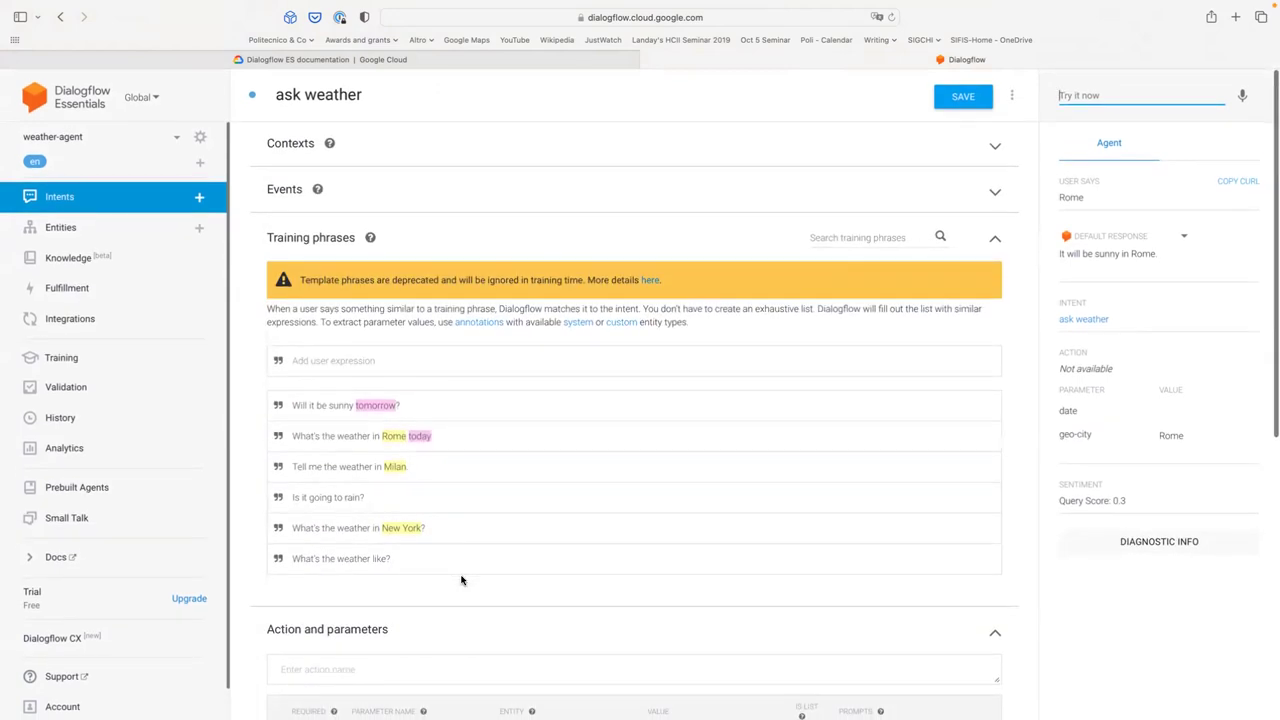
{"action": "left_click", "coordinate": [961, 100]}
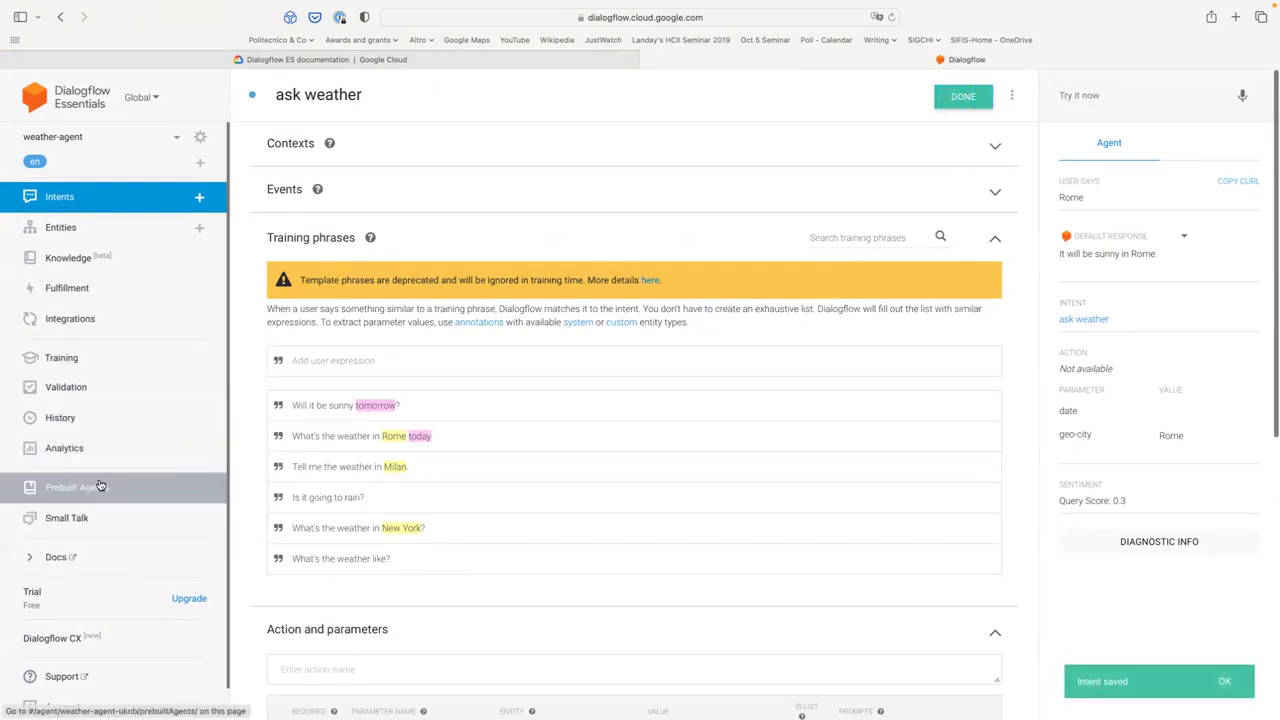
- Enable the agent's Web Demo integration and open its public demo page
{"action": "scroll", "coordinate": [91, 566], "scroll_direction": "down", "scroll_amount": 1}
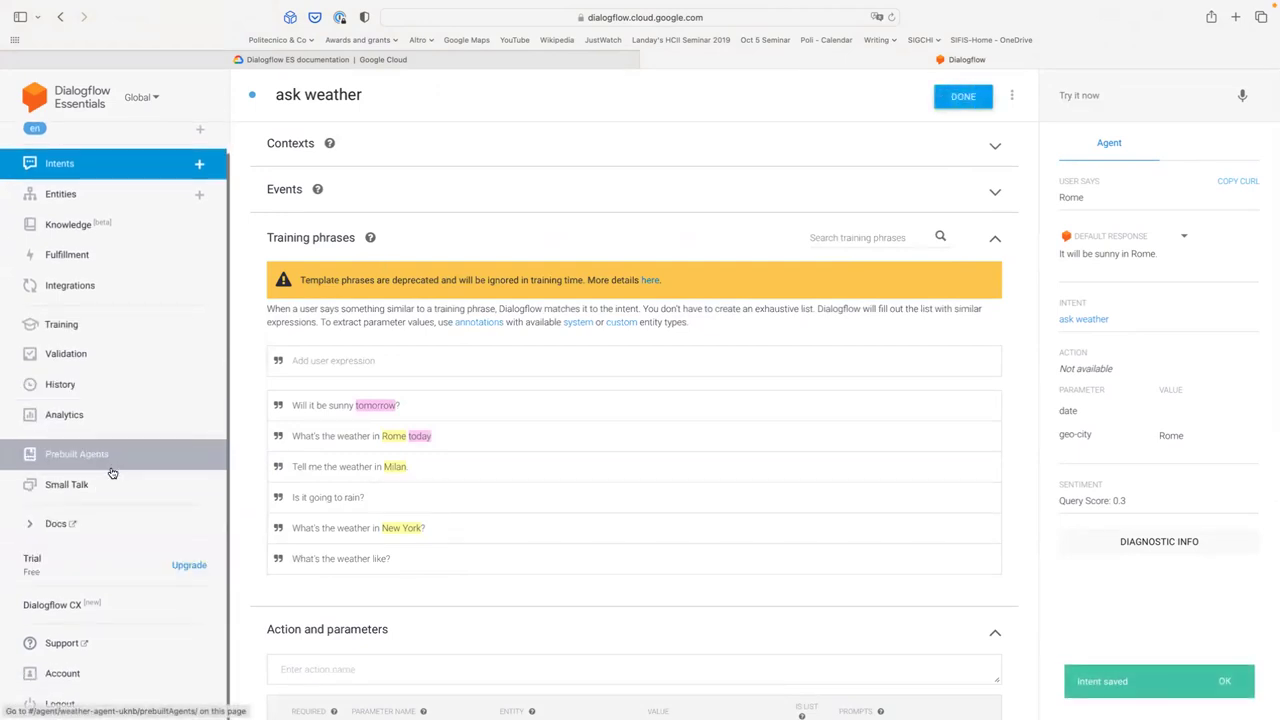
{"action": "left_click", "coordinate": [124, 289]}
{"action": "scroll", "coordinate": [322, 498], "scroll_direction": "down", "scroll_amount": 10}
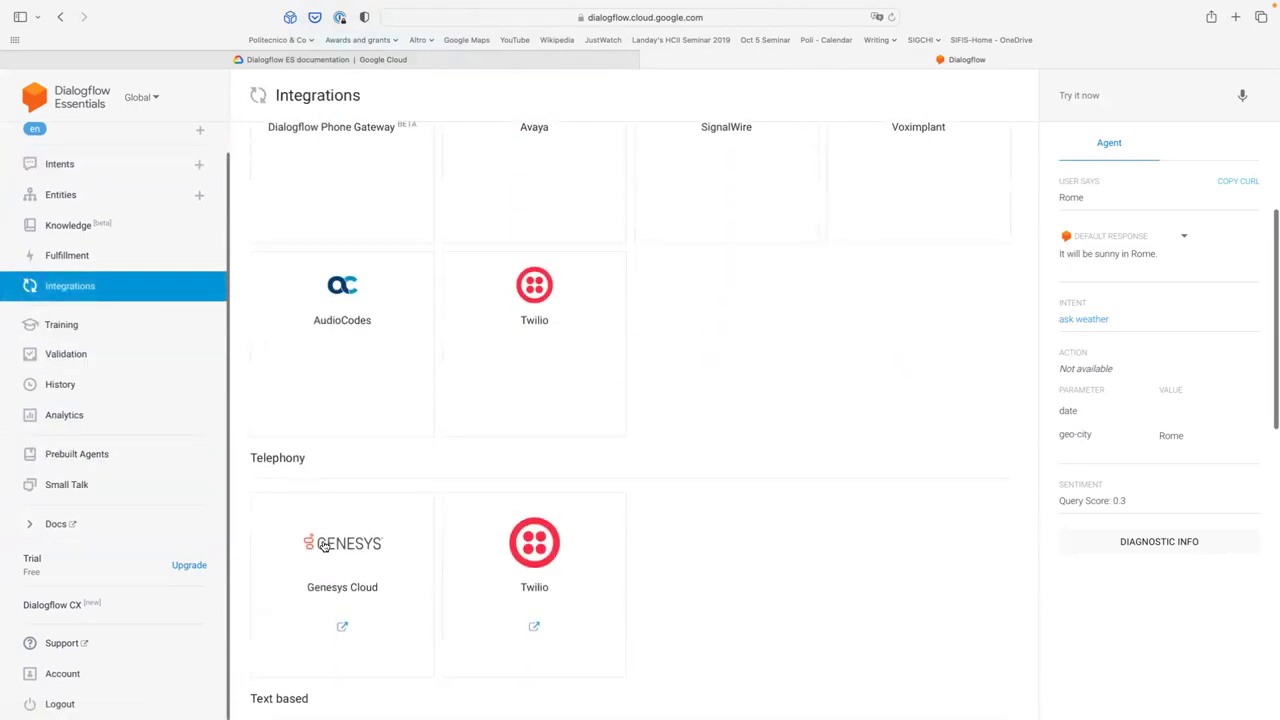
{"action": "left_click", "coordinate": [350, 537]}
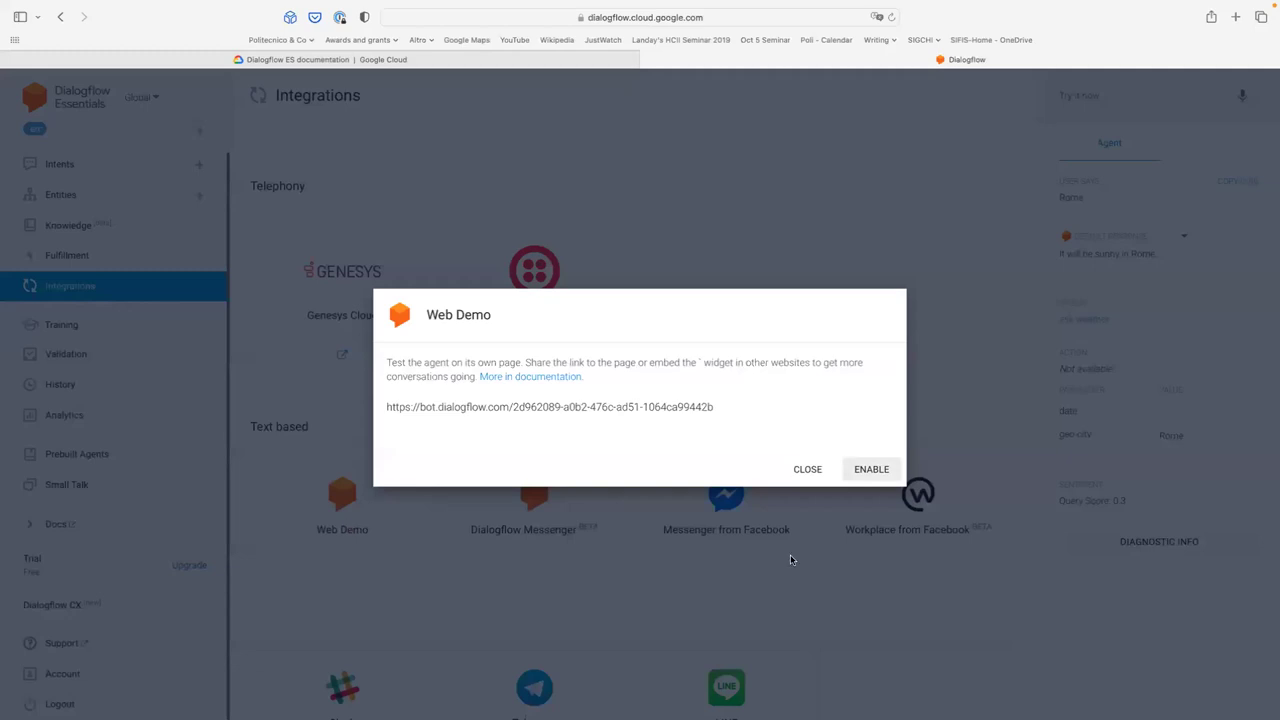
{"action": "left_click", "coordinate": [869, 470]}
{"action": "left_click", "coordinate": [655, 304]}
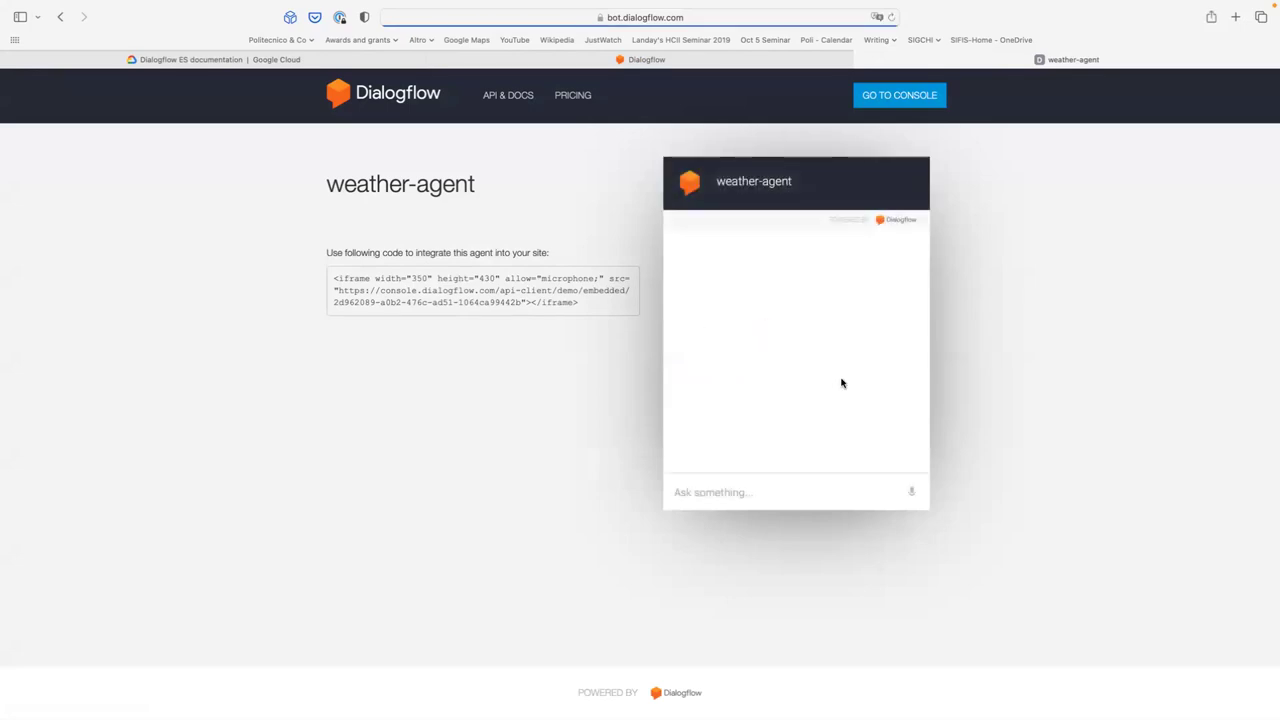
- Greet weather-agent with "hello" in the Web Demo chat
{"action": "scroll", "coordinate": [841, 383], "scroll_direction": "up", "scroll_amount": 5}
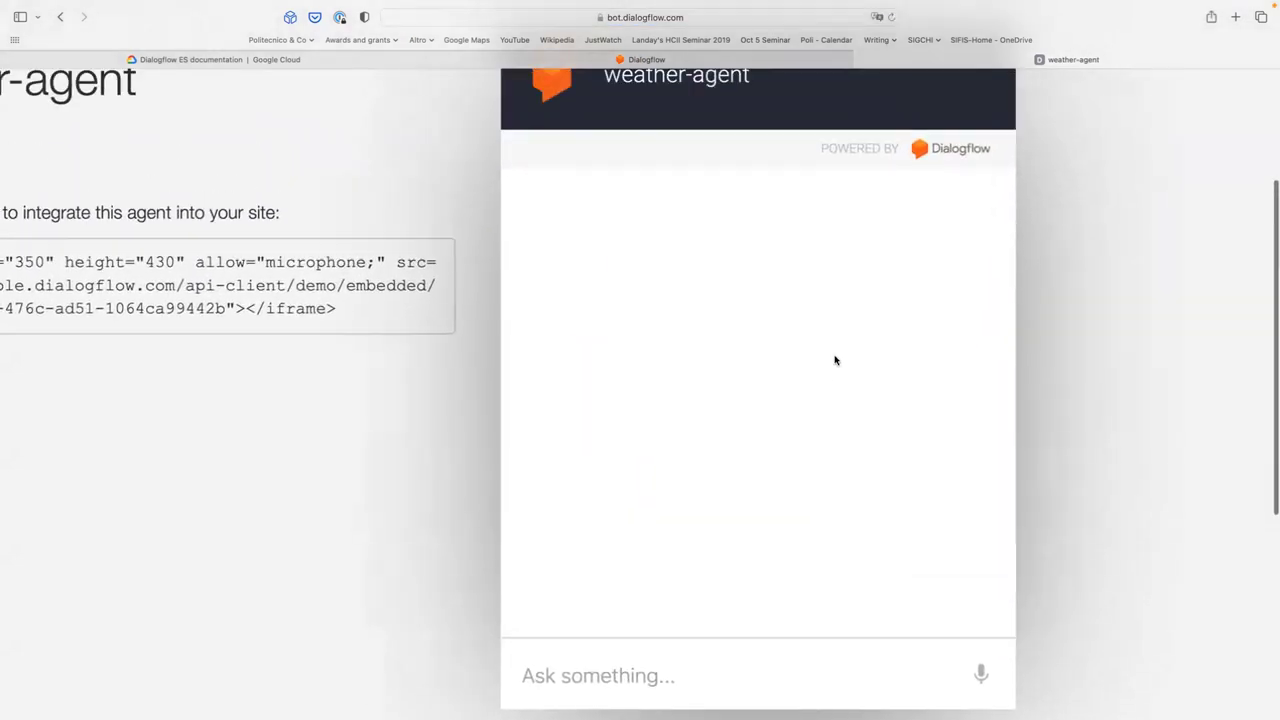
{"action": "scroll", "coordinate": [825, 358], "scroll_direction": "down", "scroll_amount": 2}
{"action": "left_click", "coordinate": [709, 622]}
{"action": "type", "text": "hello"}
{"action": "key", "text": "Return"}
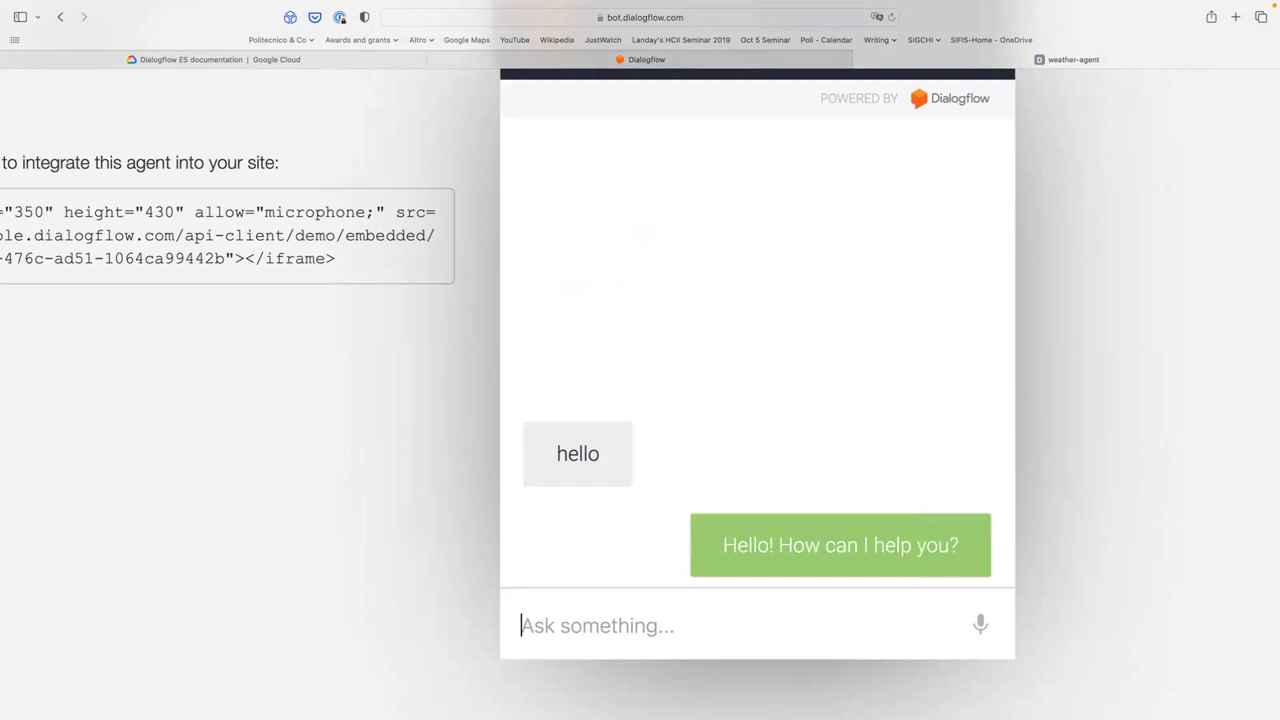
- Ask the demo agent "what's the weather?" and answer its follow-up question with "in Rome"
{"action": "type", "text": "what's the weather?"}
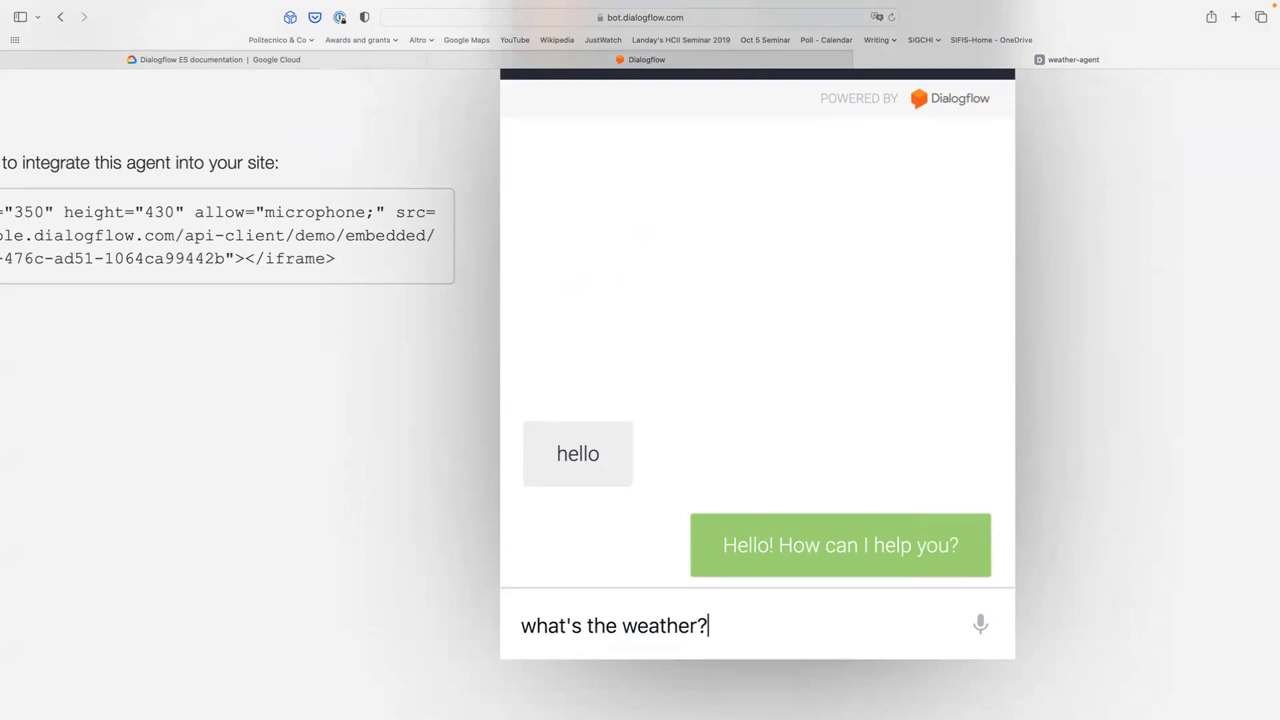
{"action": "key", "text": "Return"}
{"action": "type", "text": "in Rome"}
{"action": "key", "text": "Return"}
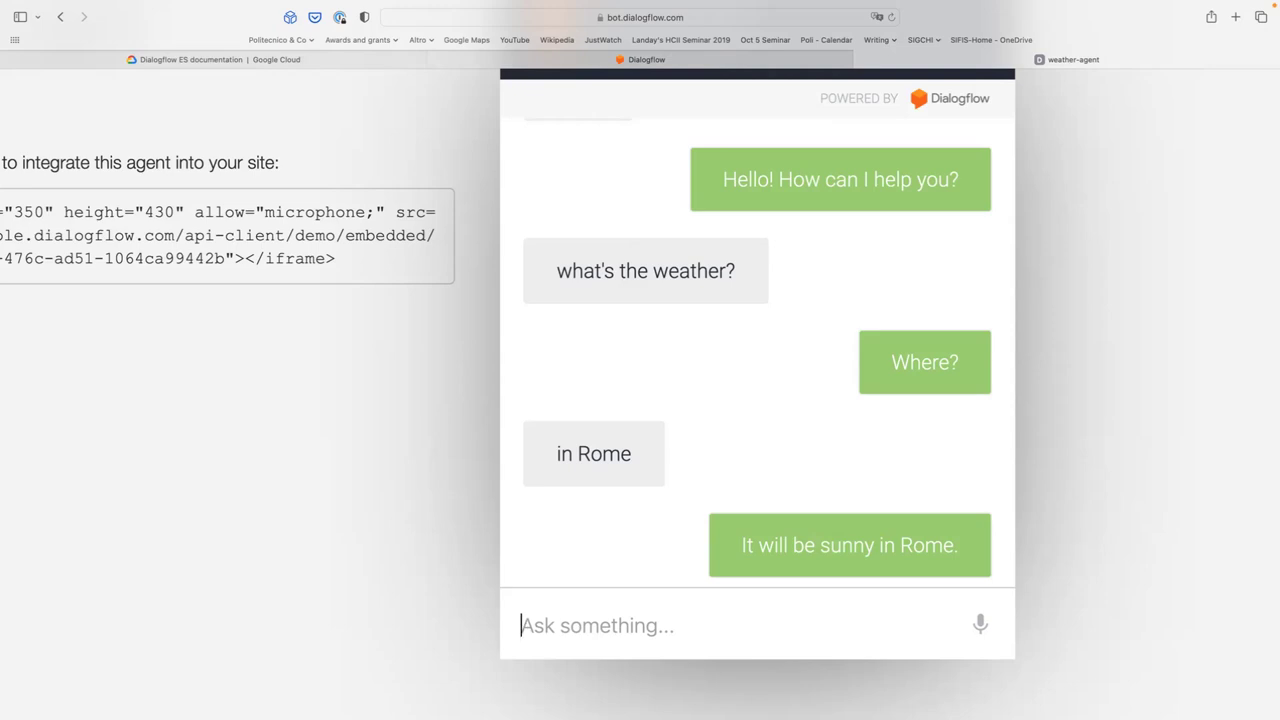
- Ask "what's the weather?" again in the demo chat and answer the location question with the Italian word "domani"
{"action": "type", "text": "what's th"}
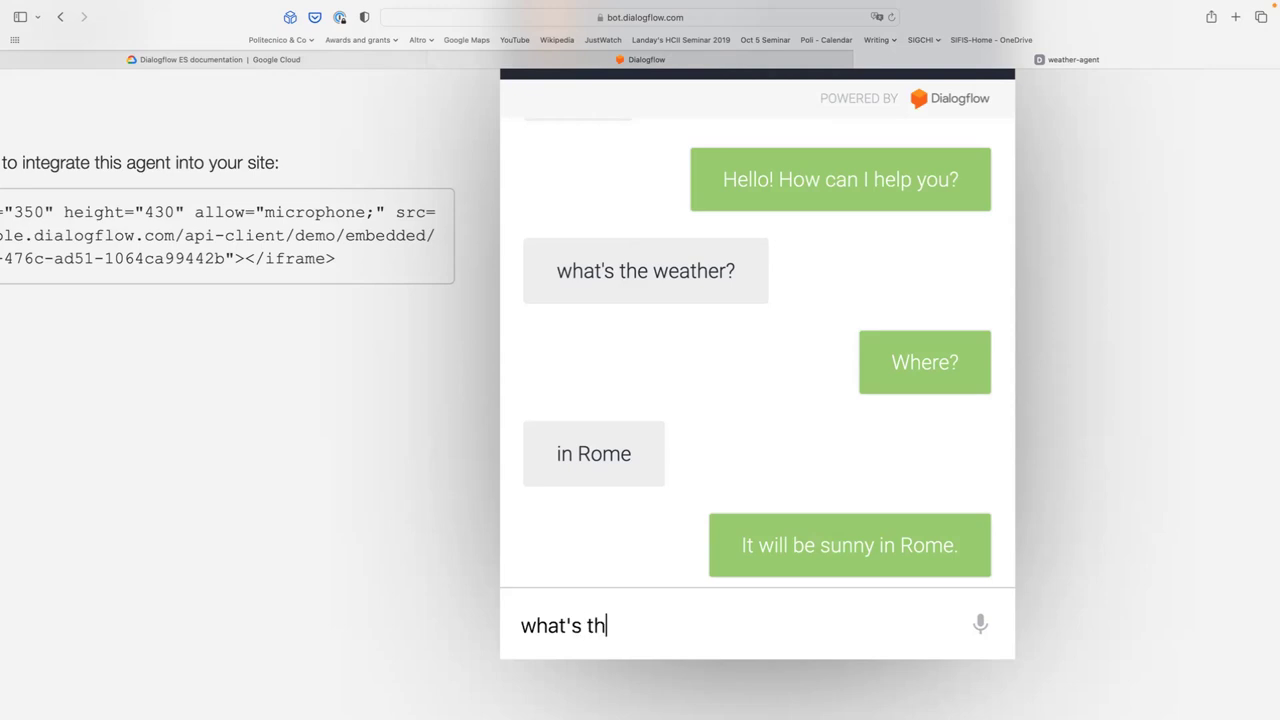
{"action": "type", "text": "e weather?"}
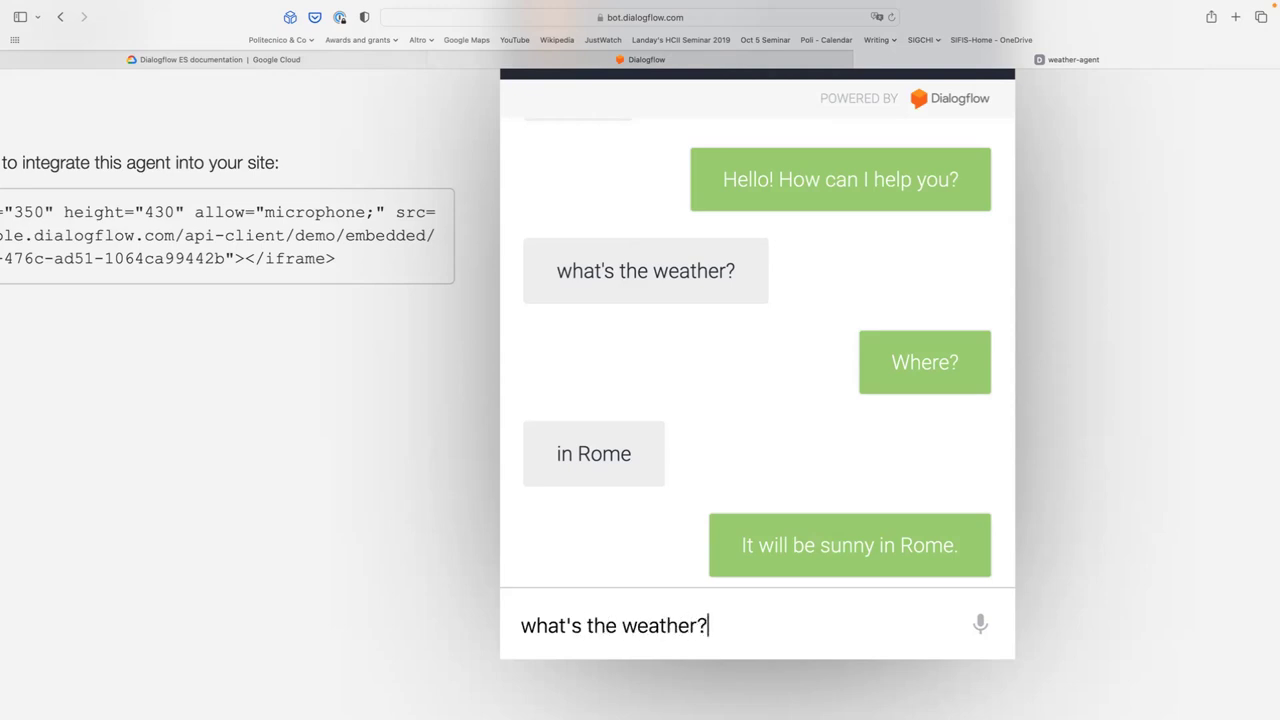
{"action": "key", "text": "Return"}
{"action": "type", "text": "domani"}
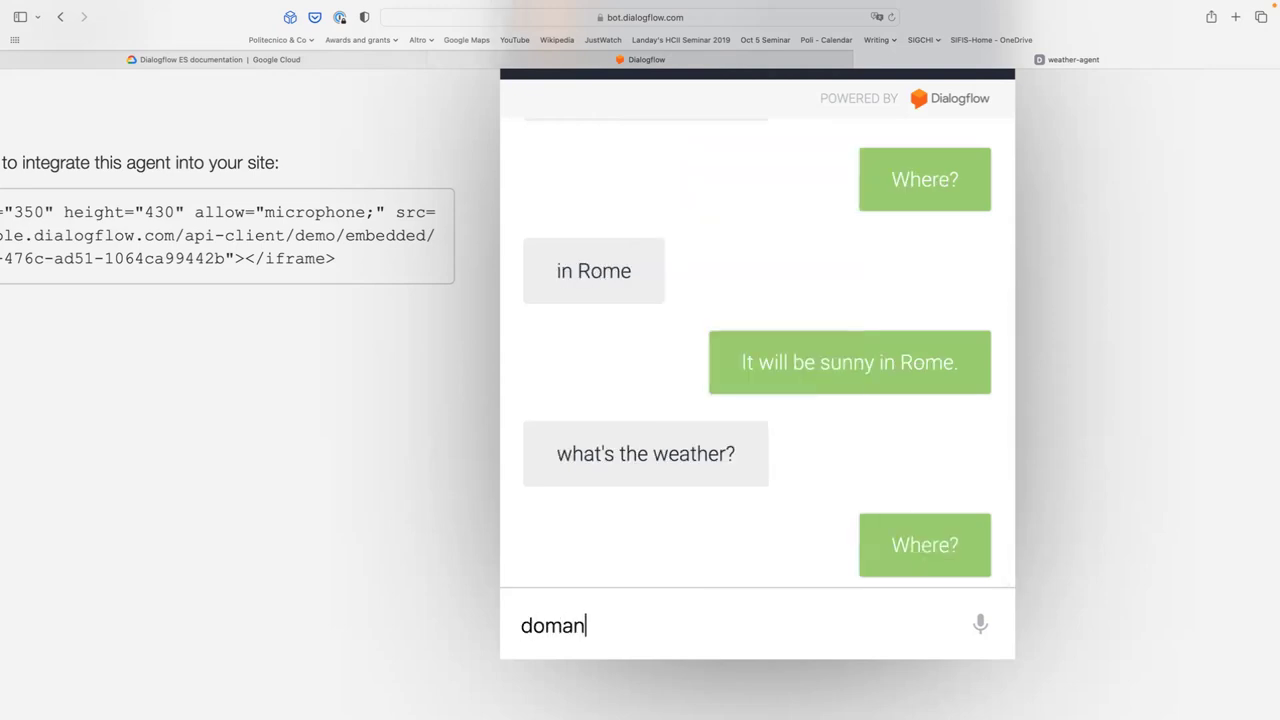
{"action": "key", "text": "Return"}
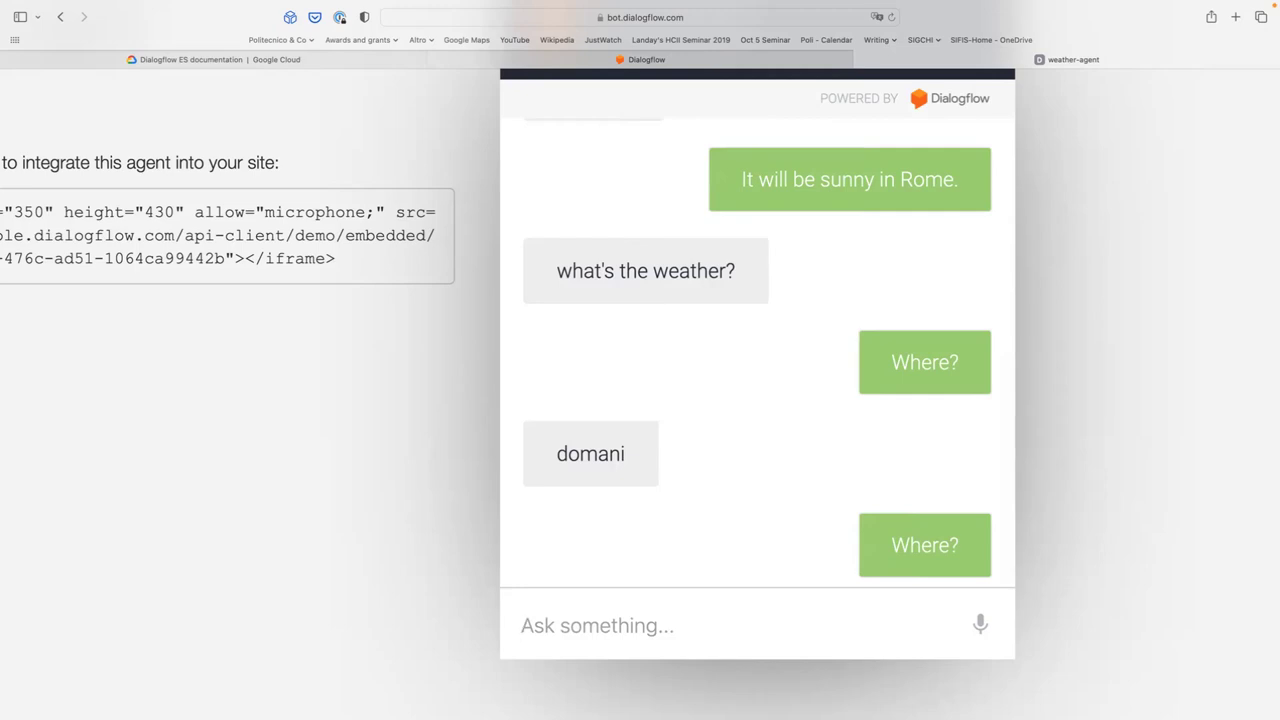
- Answer the repeated location question in the demo chat with "tomorrow", followed by the city "Firenze"
{"action": "type", "text": "tomorrow"}
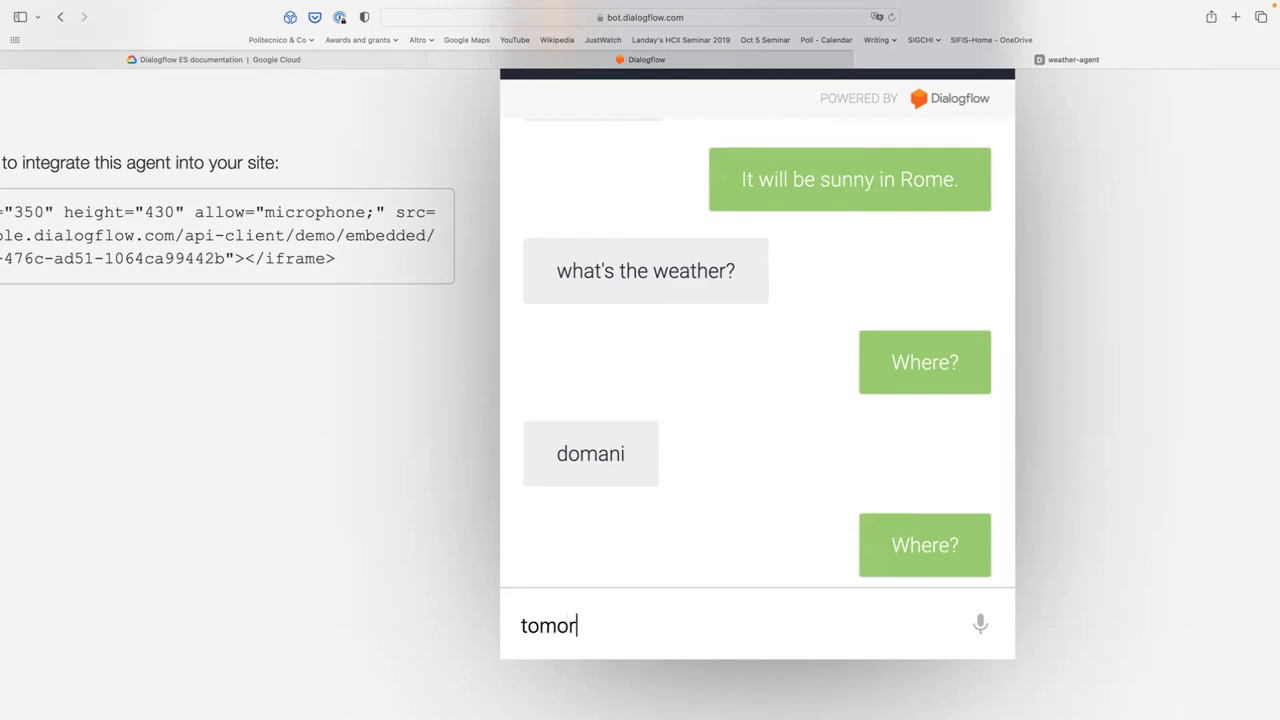
{"action": "key", "text": "Return"}
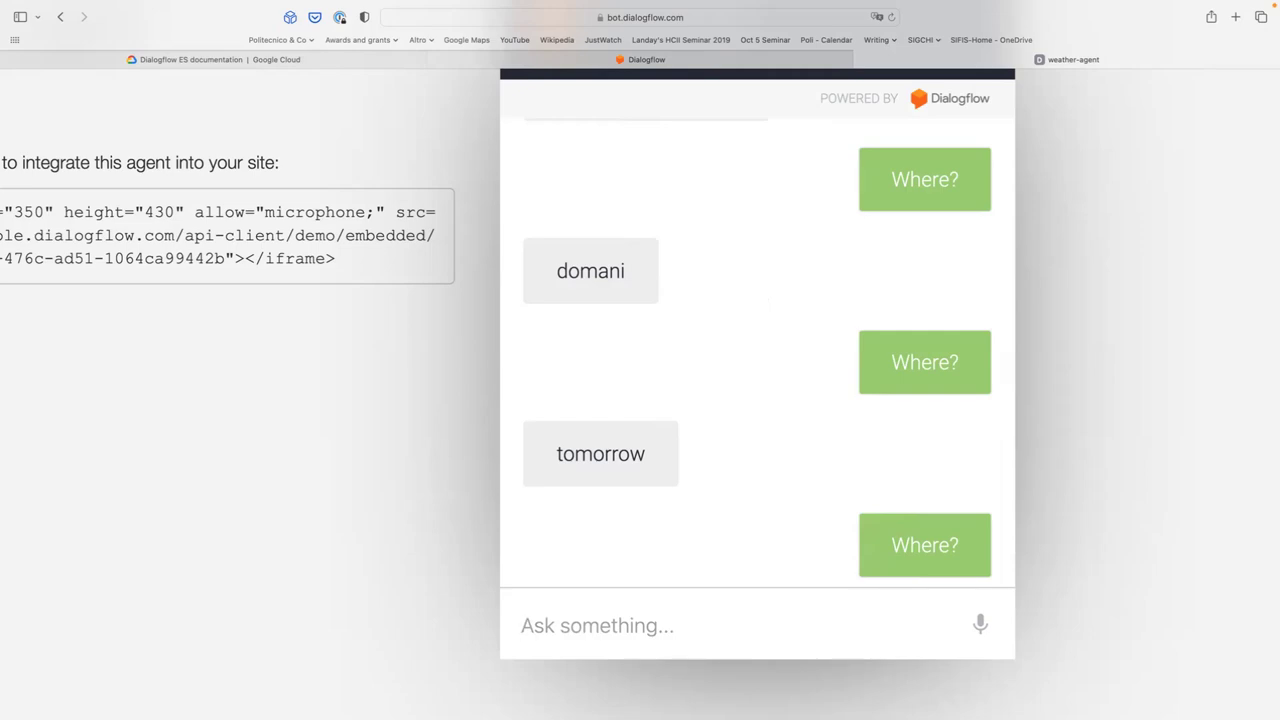
{"action": "type", "text": "Firenze"}
{"action": "key", "text": "Return"}
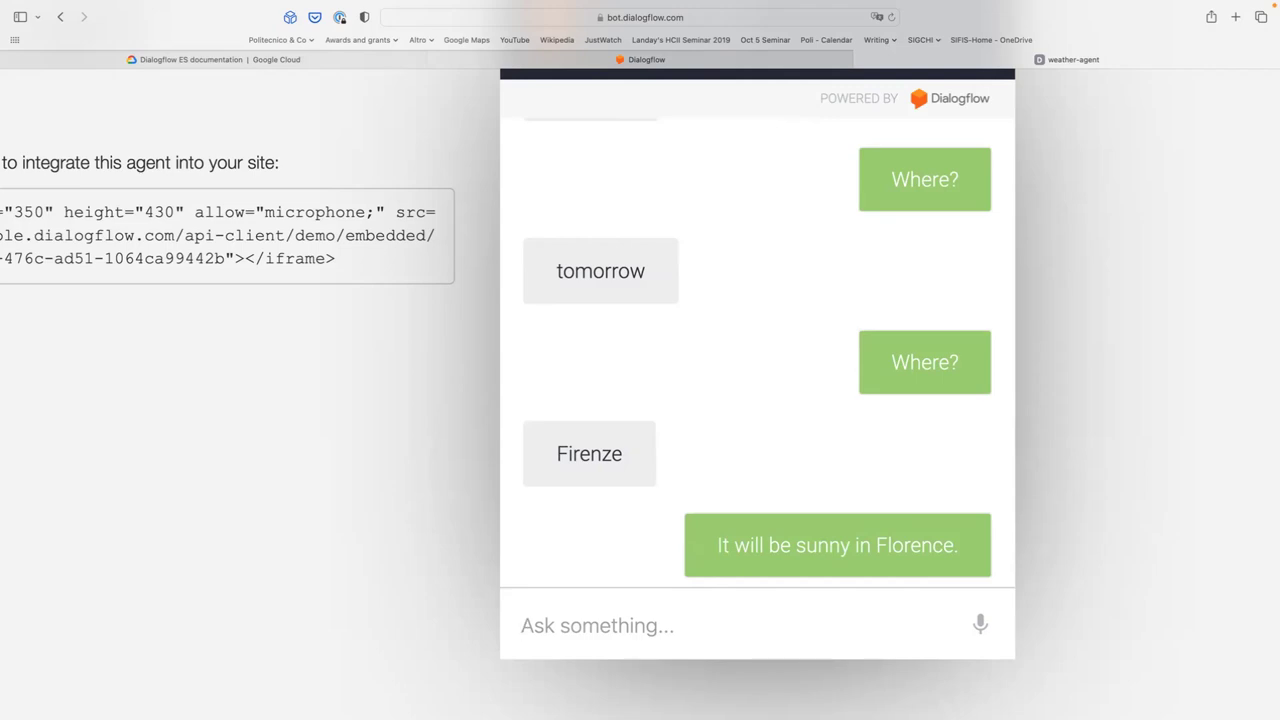
{"action": "scroll", "coordinate": [751, 514], "scroll_direction": "up", "scroll_amount": 3}
{"action": "scroll", "coordinate": [752, 515], "scroll_direction": "down", "scroll_amount": 3}
{"action": "scroll", "coordinate": [751, 510], "scroll_direction": "down", "scroll_amount": 5}
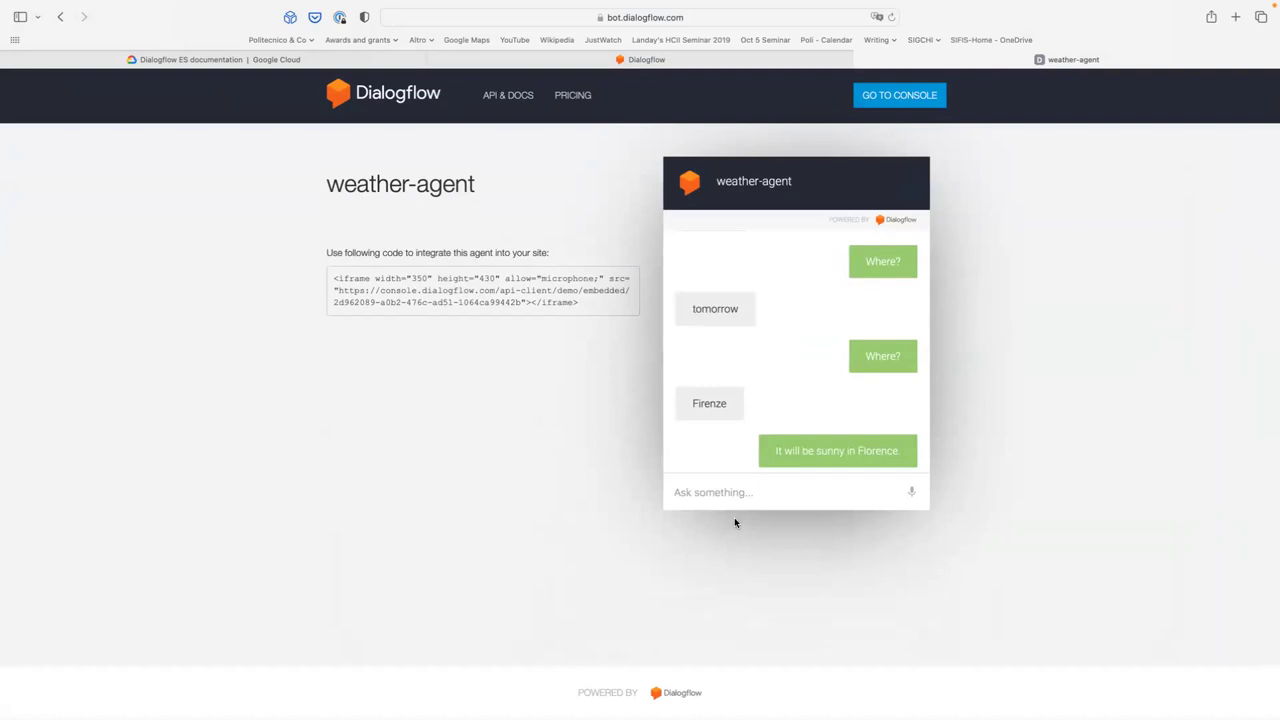
- Close the demo page and the Web Demo integration dialog, and return to the agent's list of intents
{"action": "left_click", "coordinate": [860, 59]}
{"action": "left_click", "coordinate": [810, 576]}
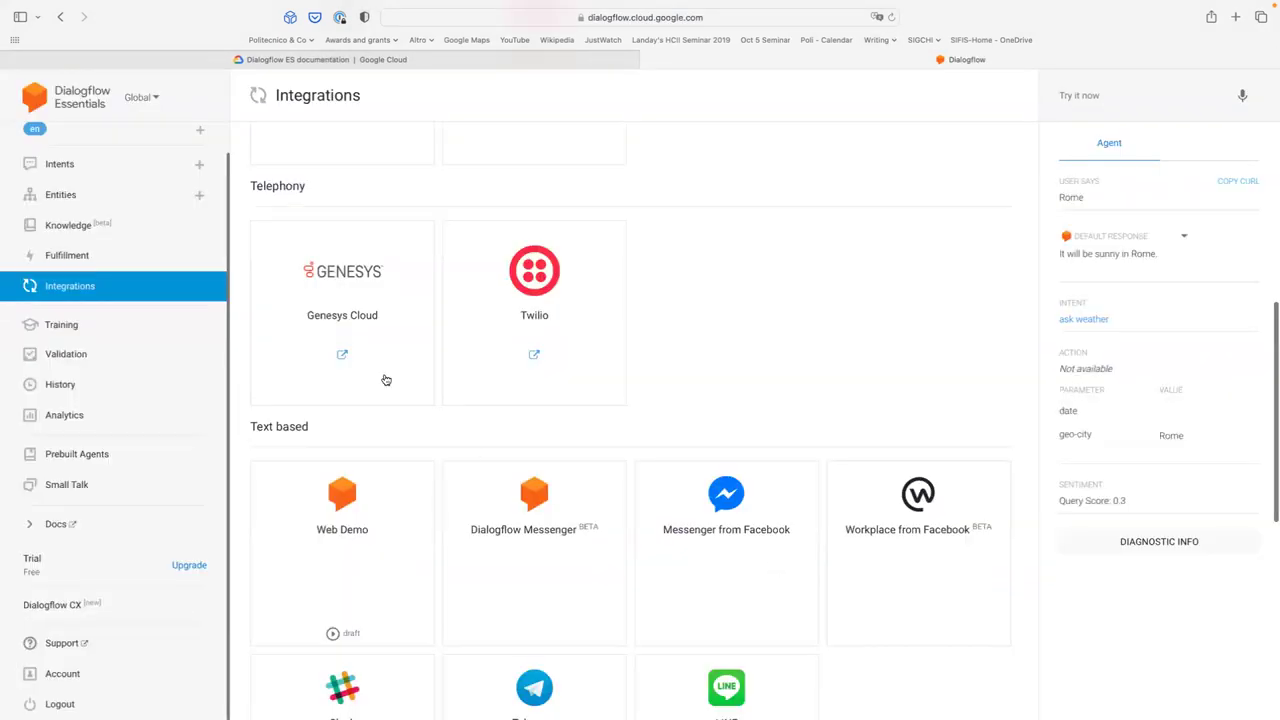
{"action": "left_click", "coordinate": [96, 164]}
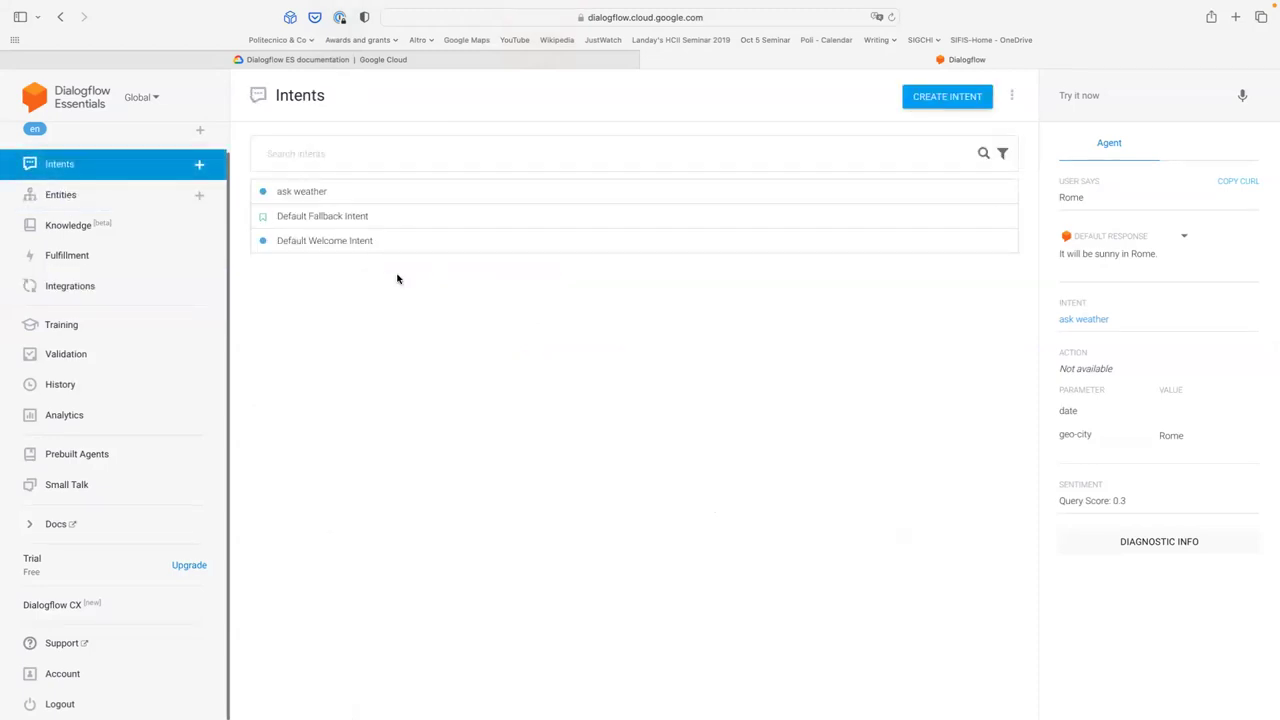
- Switch to the desktop, launch Visual Studio Code through a search for "vsc", and make its window full screen
{"action": "key", "text": "ctrl+Left"}
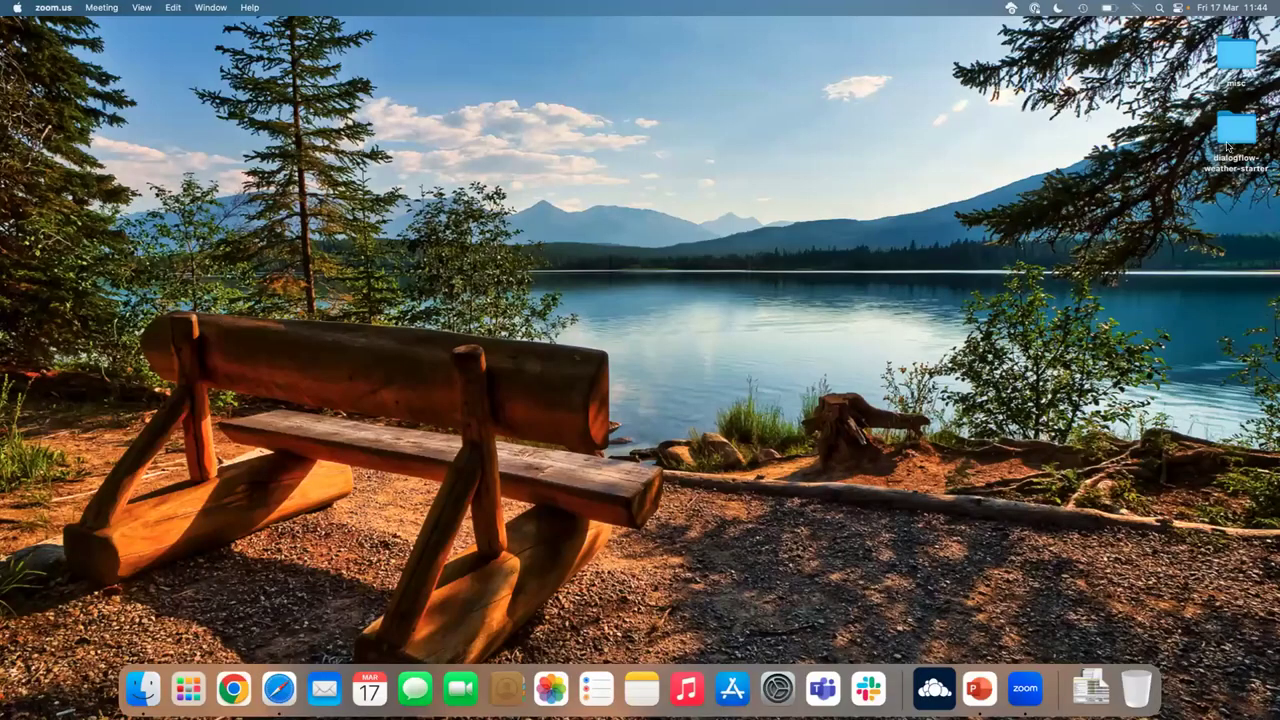
{"action": "left_click", "coordinate": [1161, 9]}
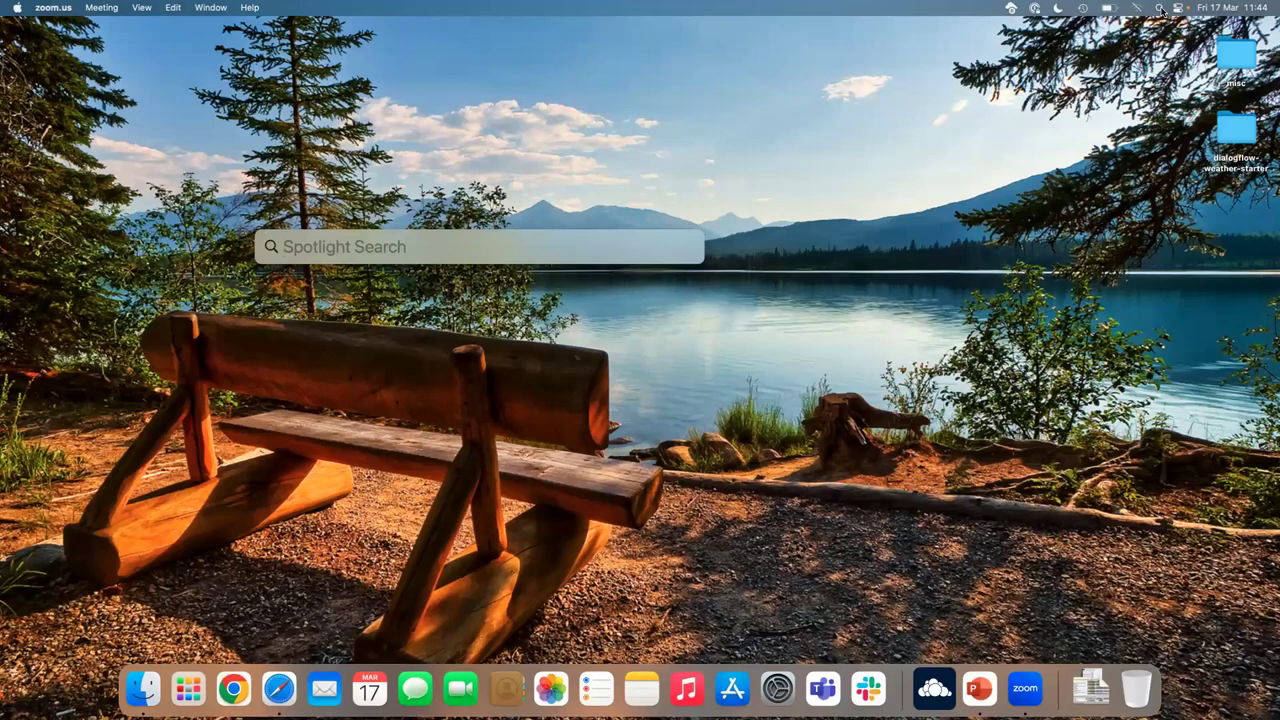
{"action": "type", "text": "vsc"}
{"action": "key", "text": "Return"}
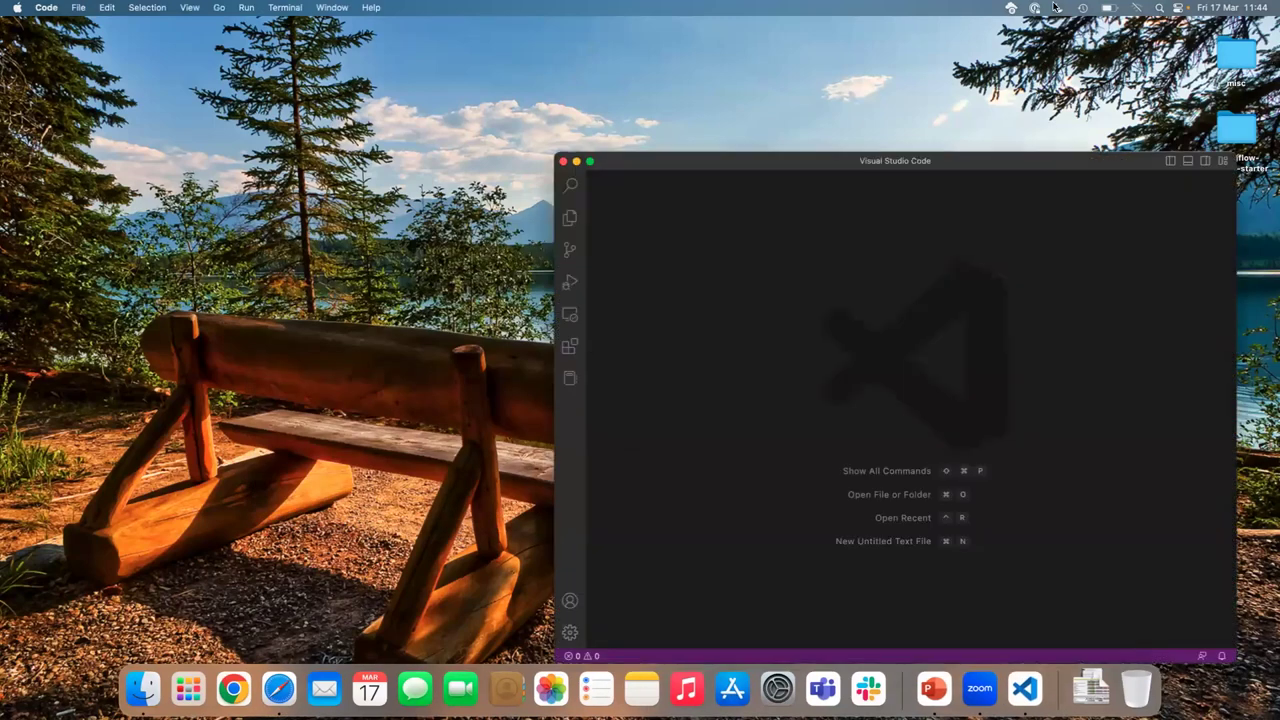
{"action": "left_click", "coordinate": [589, 161]}
- Open the dialogflow-weather-starter folder from the Desktop as the project in the file explorer
{"action": "left_click", "coordinate": [17, 52]}
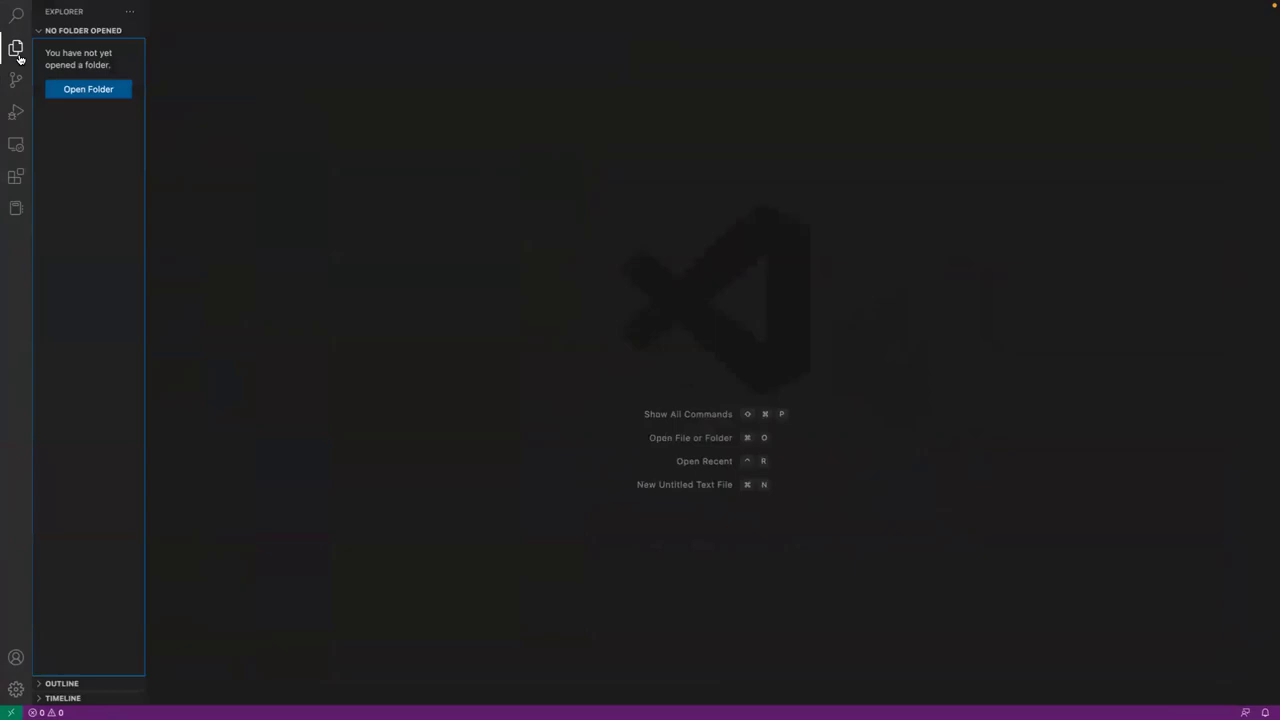
{"action": "left_click", "coordinate": [78, 89]}
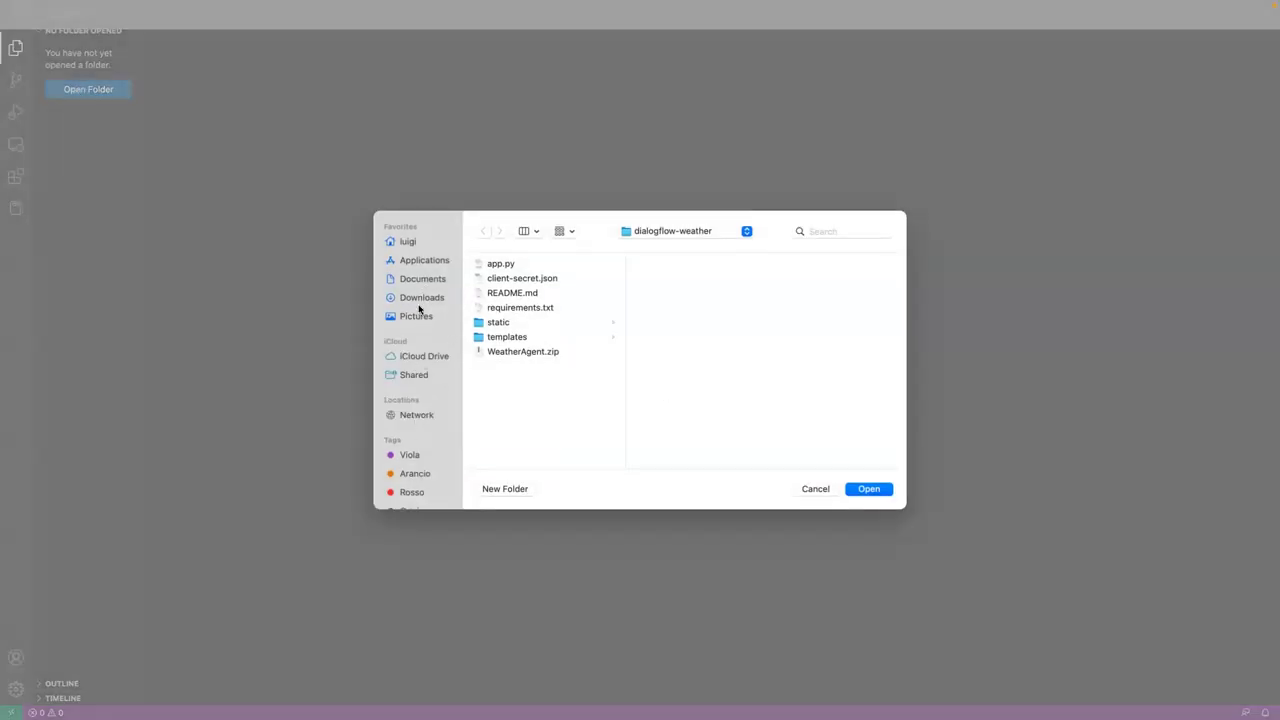
{"action": "left_click", "coordinate": [430, 246]}
{"action": "left_click", "coordinate": [557, 296]}
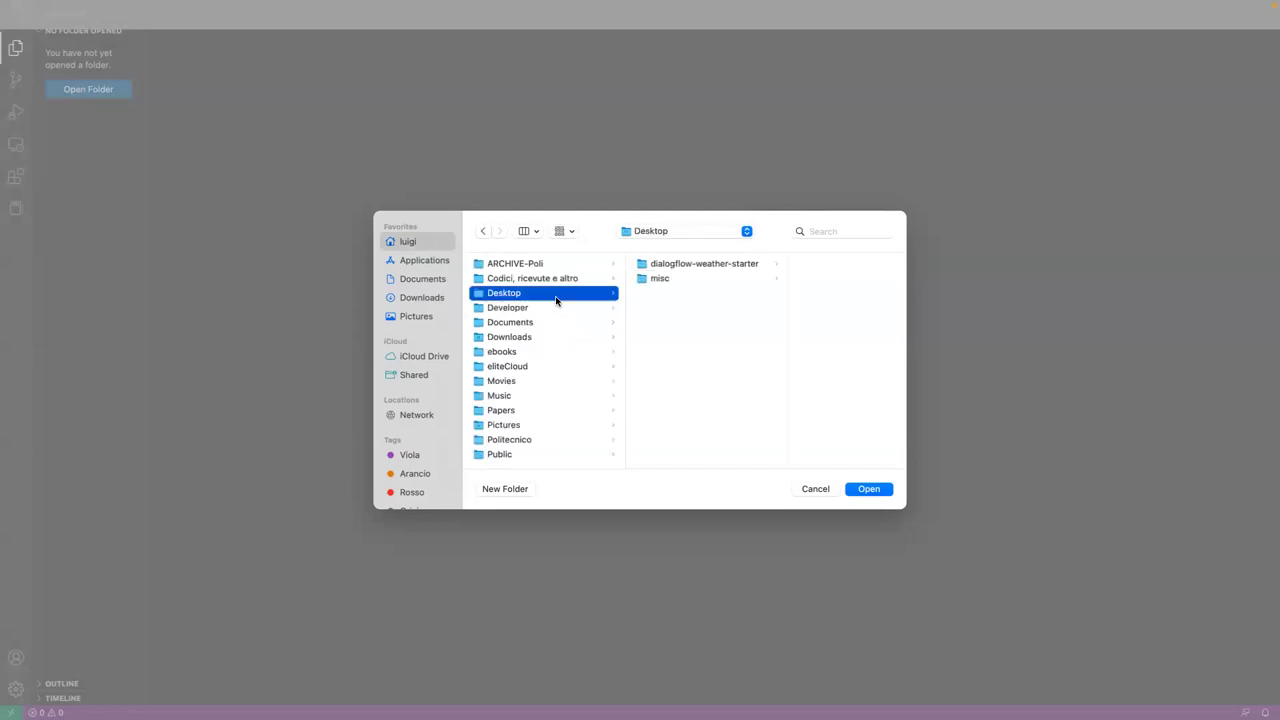
{"action": "left_click", "coordinate": [694, 263]}
{"action": "left_click", "coordinate": [868, 489]}
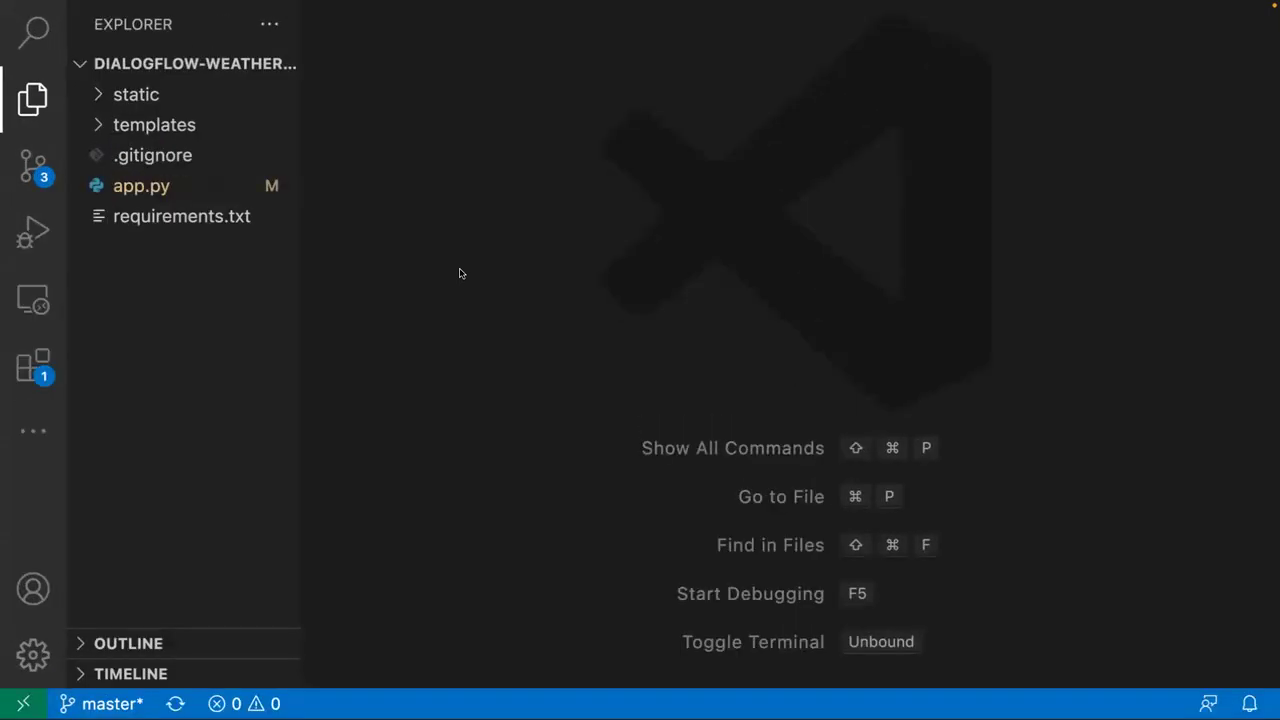
- Open app.py and examine the home route that renders the index.html template
{"action": "left_click", "coordinate": [190, 188]}
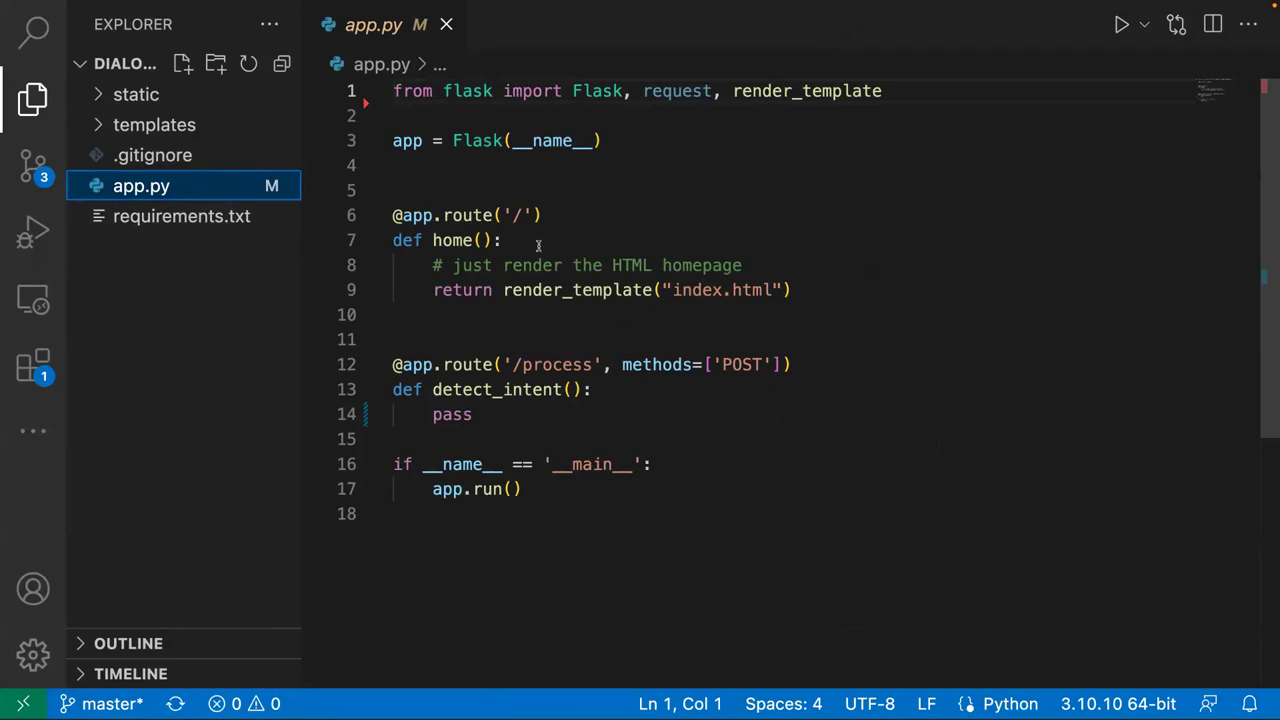
{"action": "left_click", "coordinate": [521, 215]}
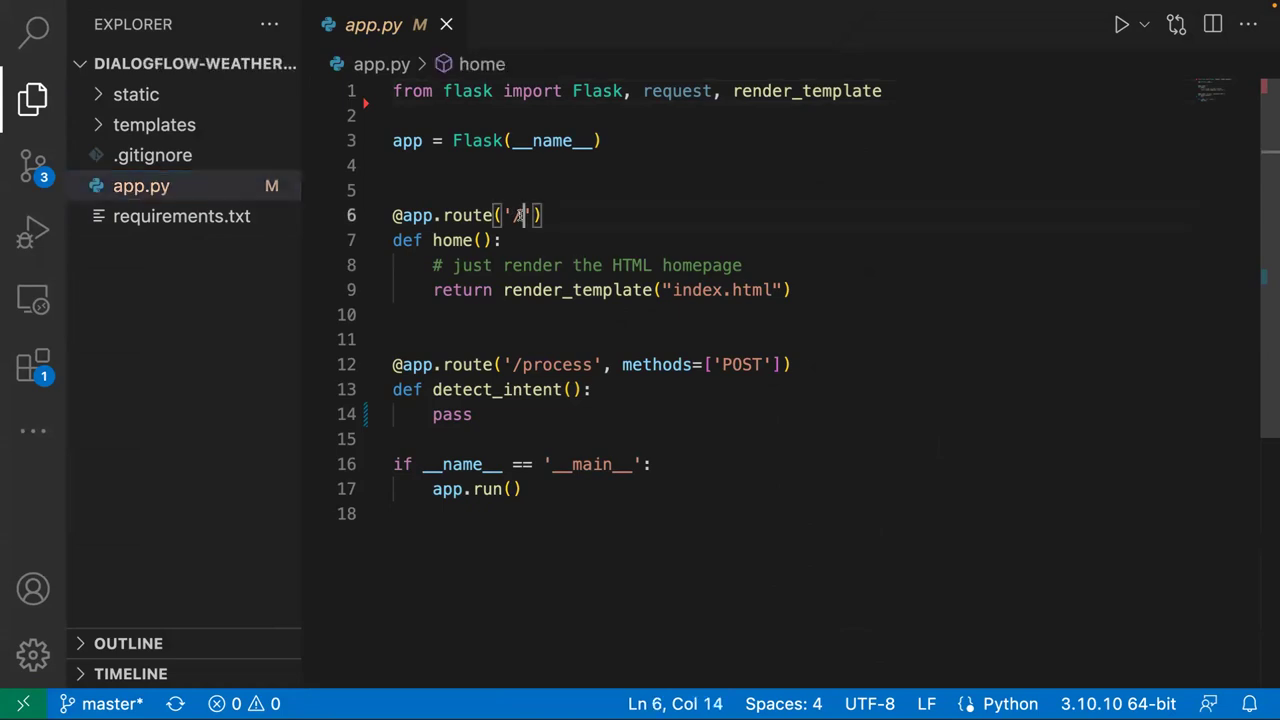
{"action": "mouse_move", "coordinate": [522, 289]}
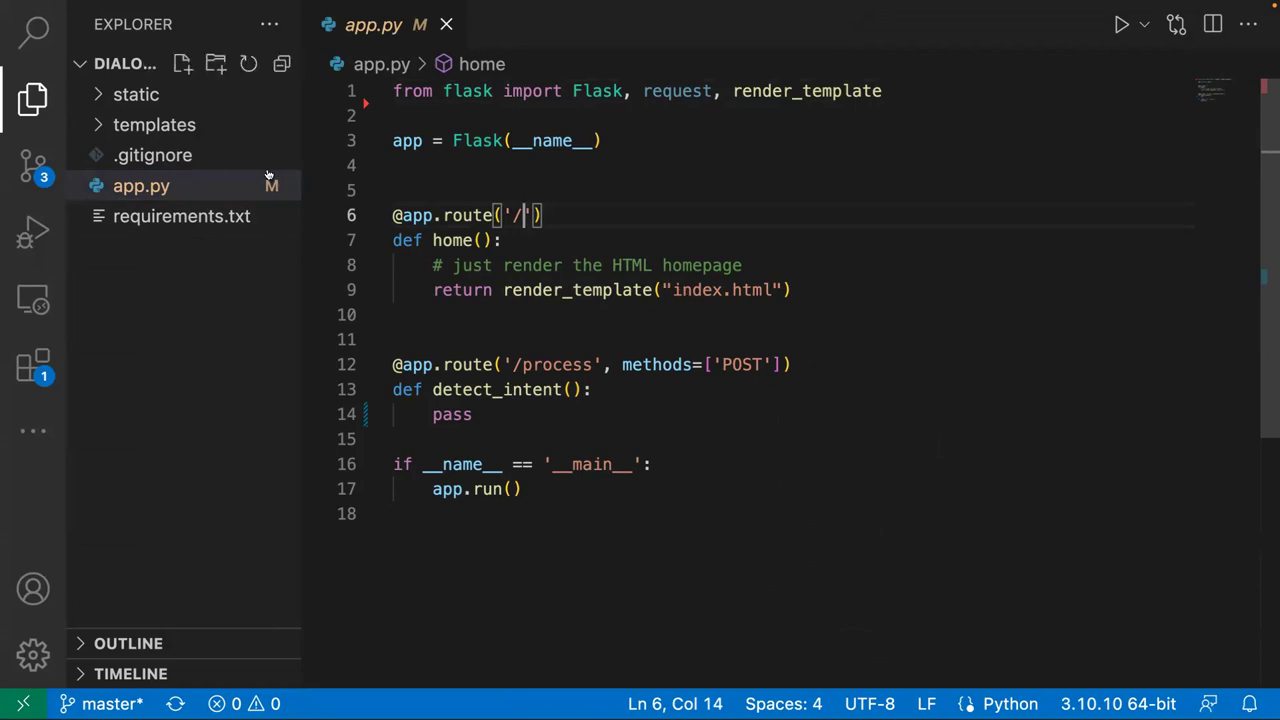
- Open index.html from the templates folder and review its chat container, text input, record button and script references
{"action": "key", "text": "super+shift+e"}
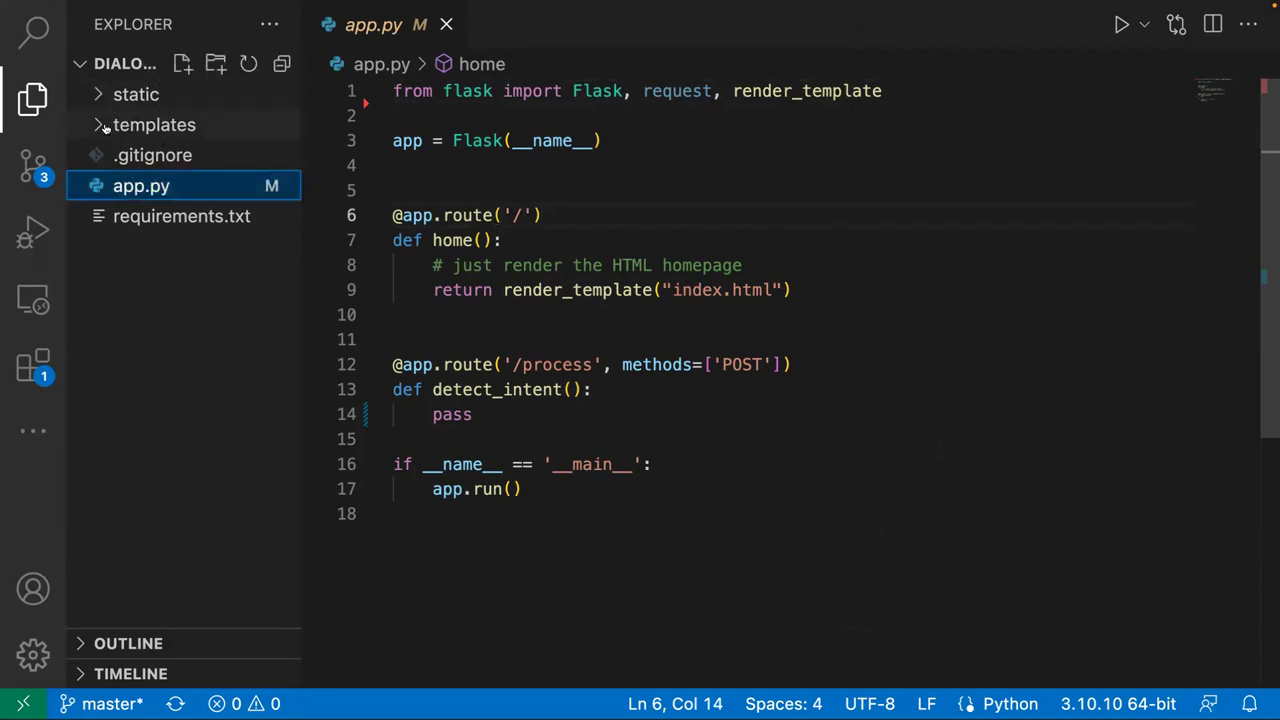
{"action": "left_click", "coordinate": [104, 127]}
{"action": "left_click", "coordinate": [168, 156]}
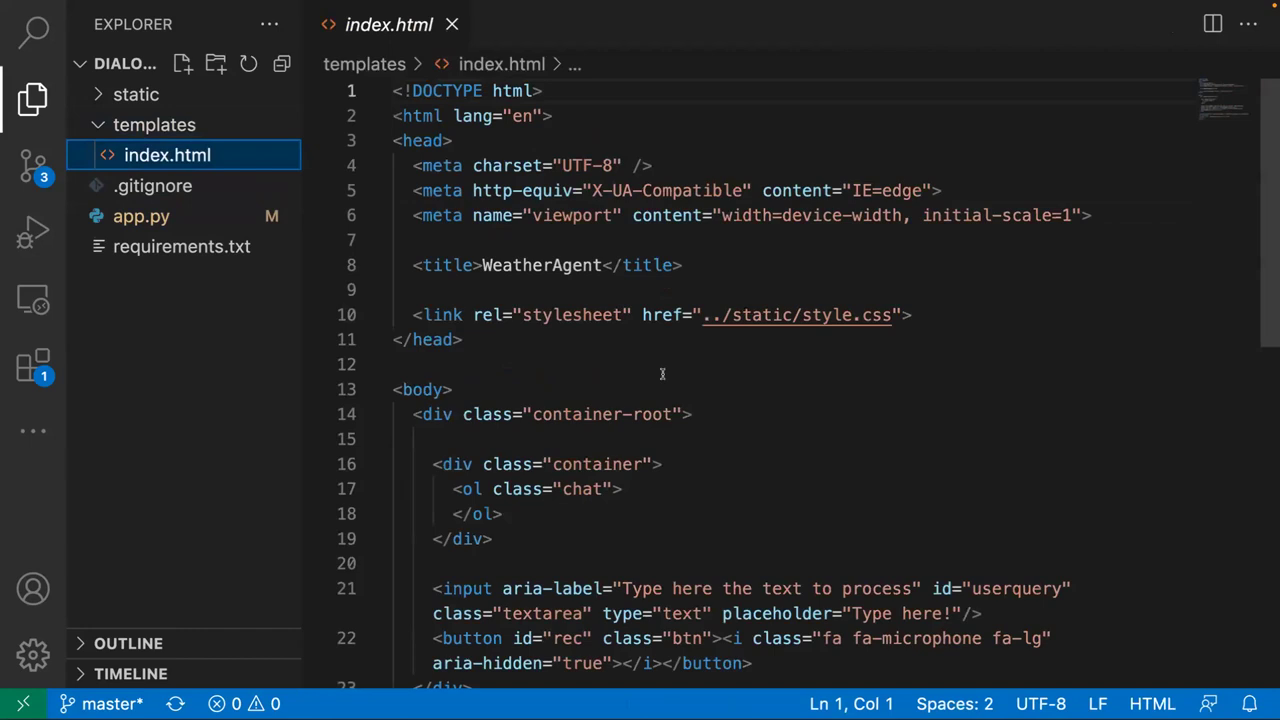
{"action": "scroll", "coordinate": [662, 374], "scroll_direction": "down", "scroll_amount": 5}
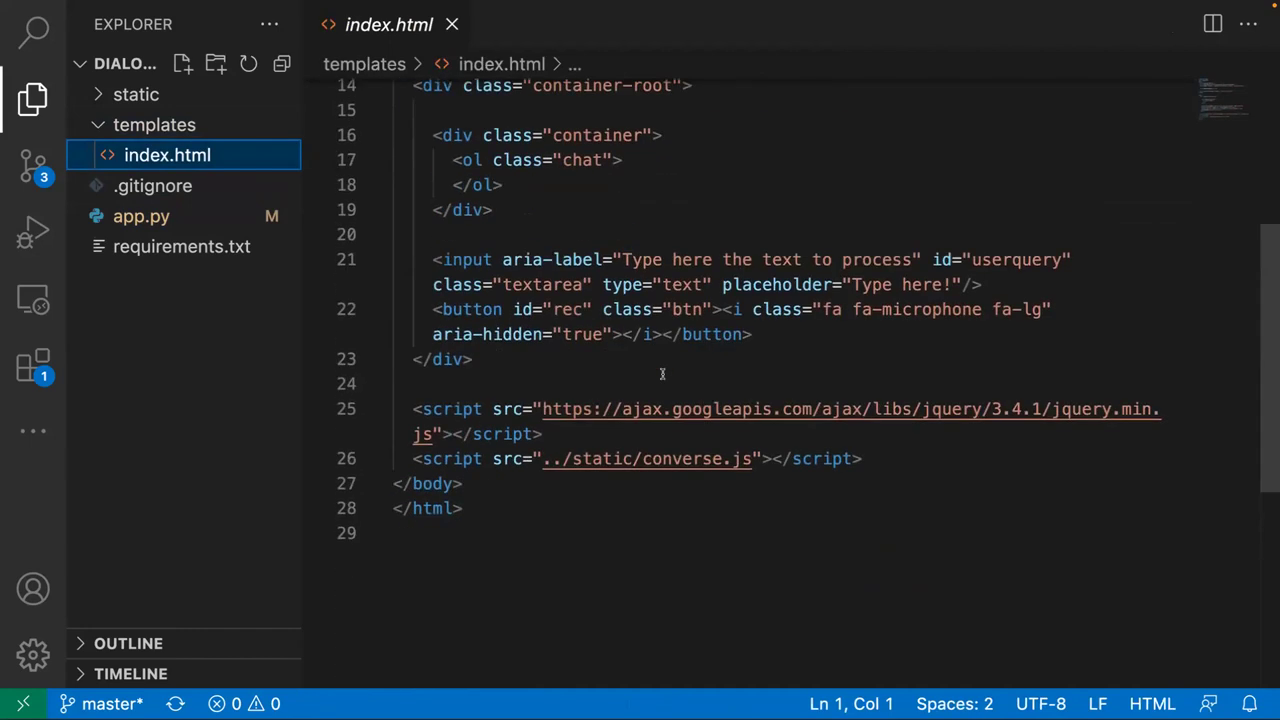
{"action": "scroll", "coordinate": [662, 374], "scroll_direction": "up", "scroll_amount": 4}
{"action": "scroll", "coordinate": [663, 366], "scroll_direction": "down", "scroll_amount": 4}
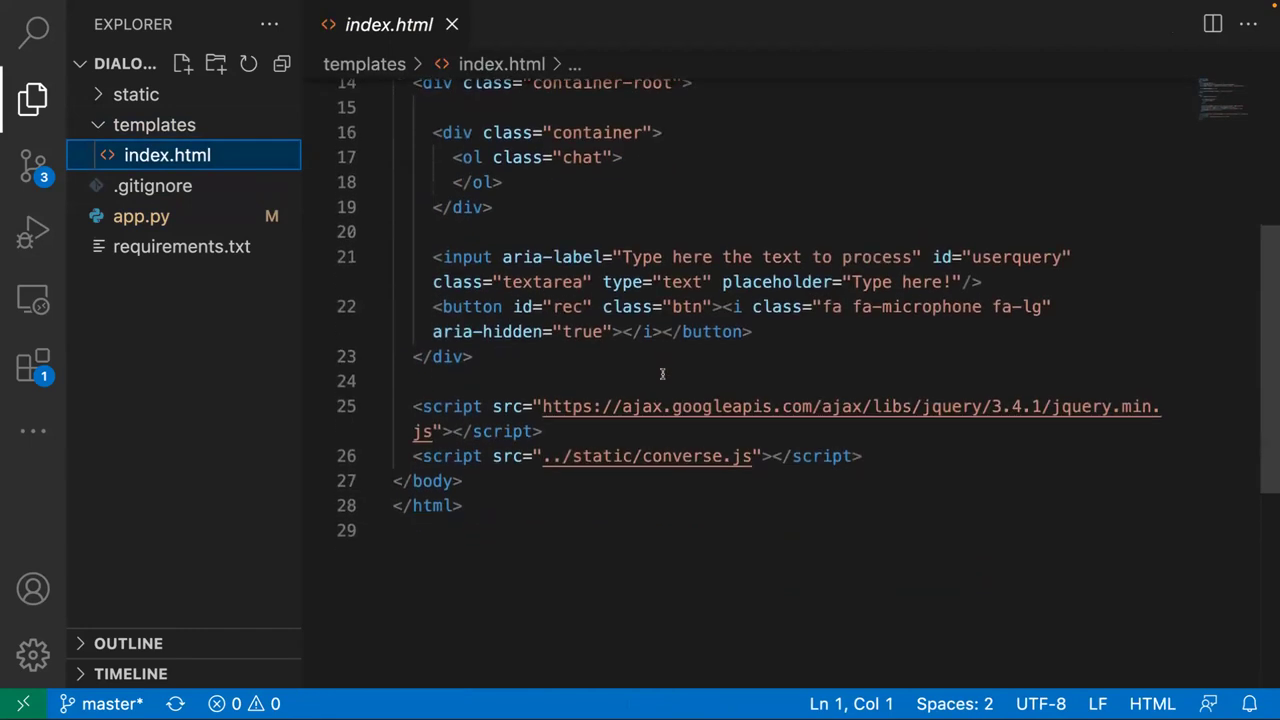
{"action": "scroll", "coordinate": [663, 366], "scroll_direction": "up", "scroll_amount": 5}
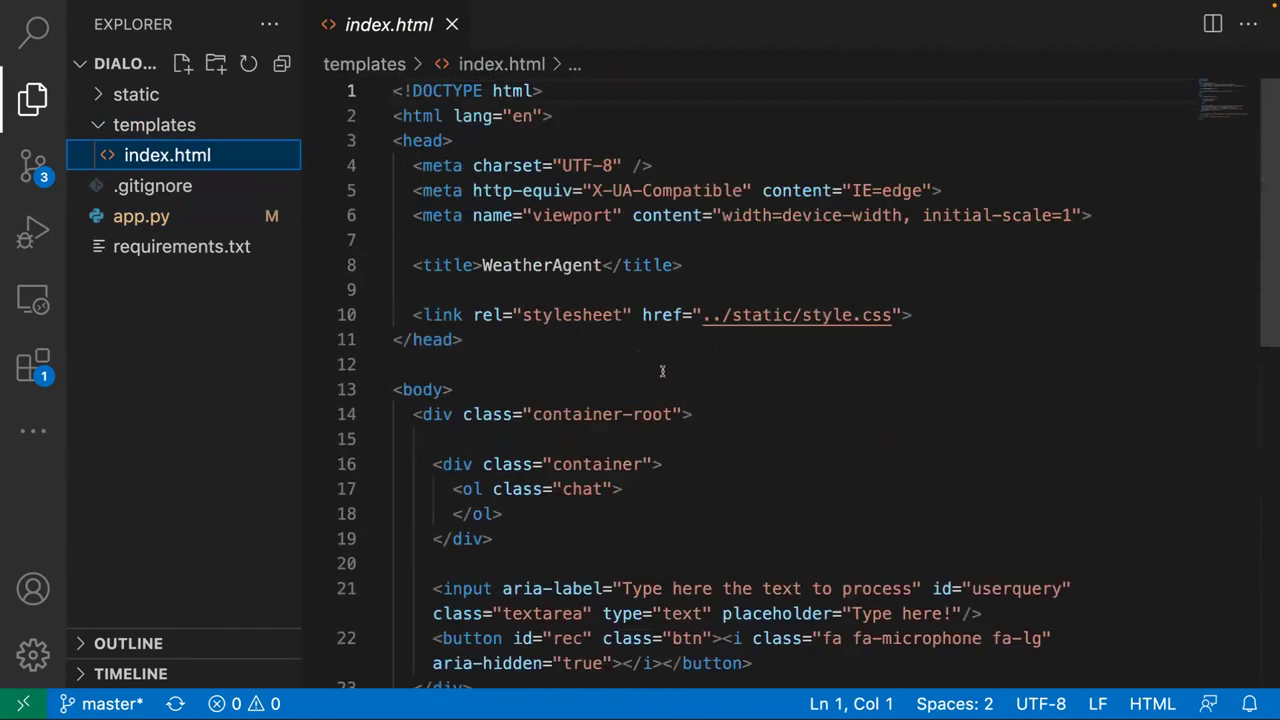
- Open converse.js from the static folder and review its code for handling user text and speech recognition
{"action": "left_click", "coordinate": [107, 100]}
{"action": "left_click", "coordinate": [171, 124]}
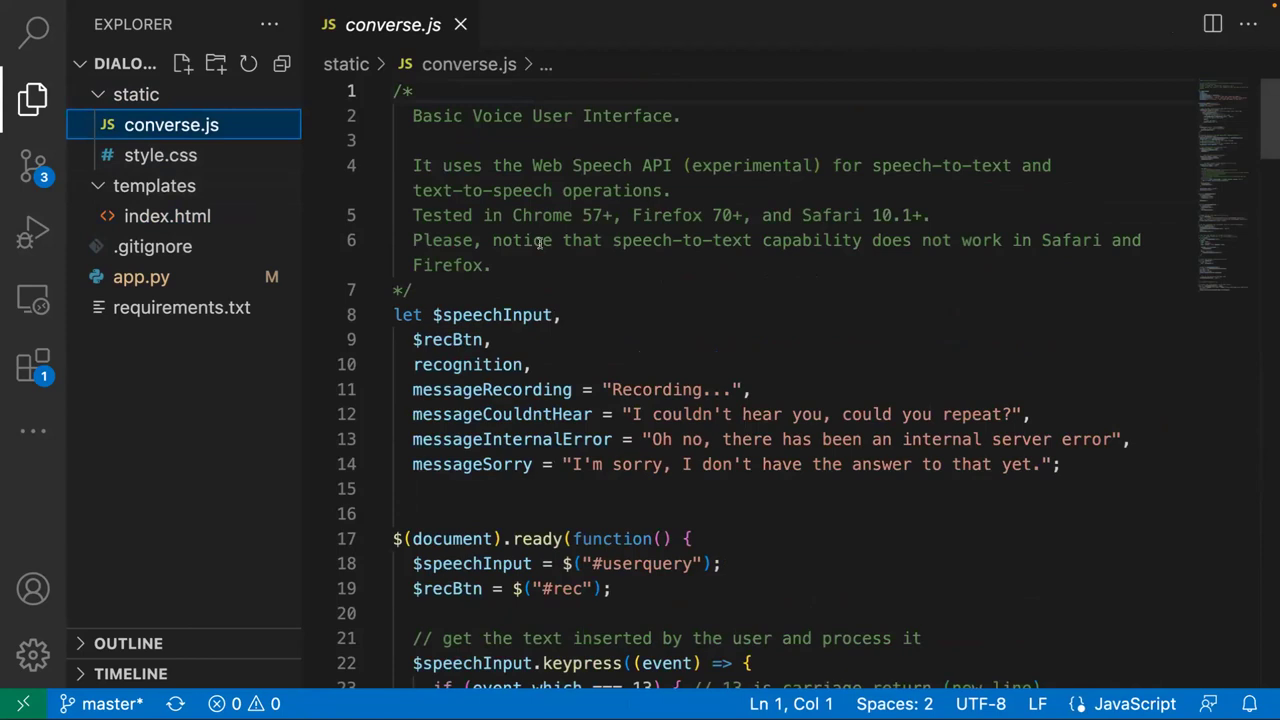
{"action": "scroll", "coordinate": [539, 243], "scroll_direction": "down", "scroll_amount": 4}
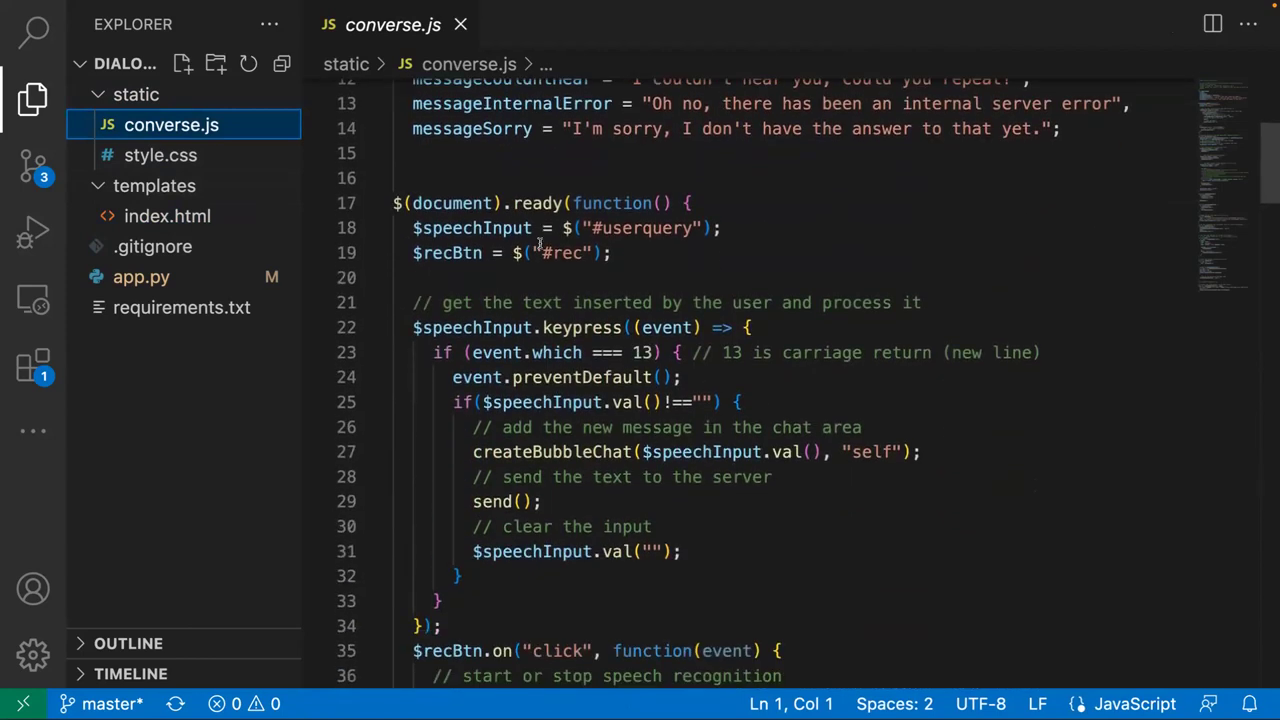
{"action": "scroll", "coordinate": [547, 290], "scroll_direction": "down", "scroll_amount": 3}
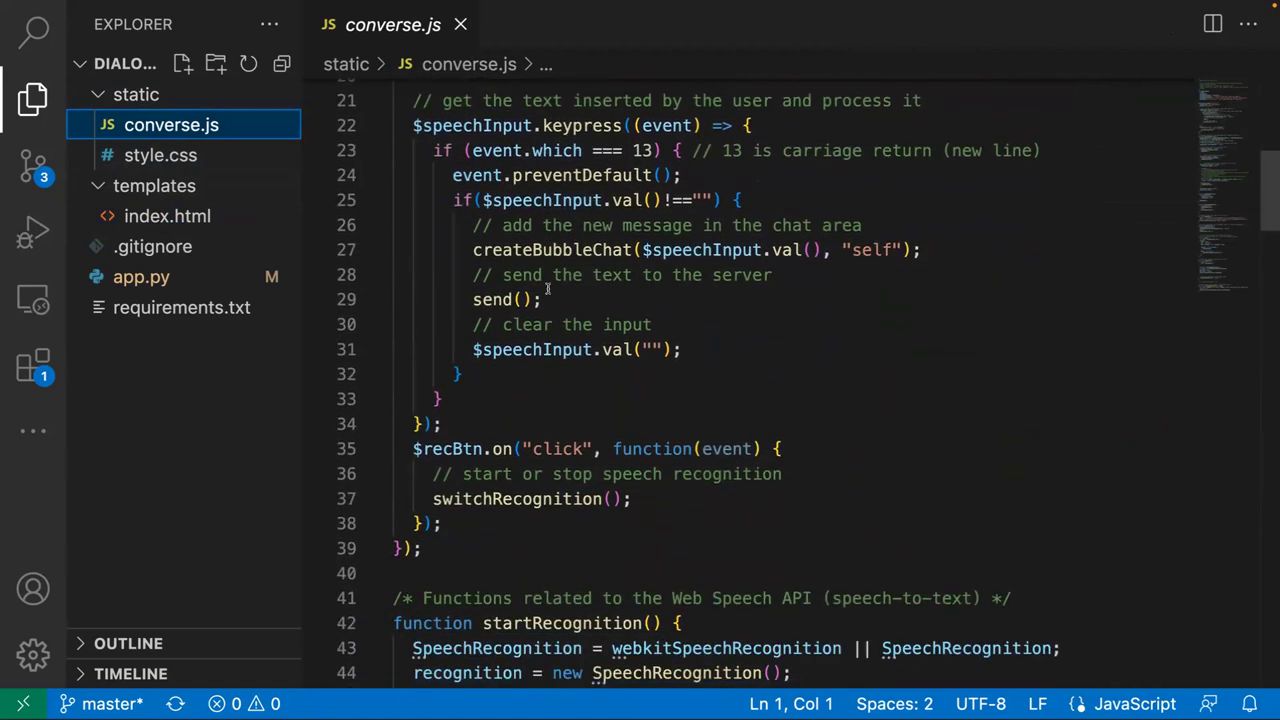
- Review the speech recognition functions in converse.js, including the recognition language setting, and close the file
{"action": "scroll", "coordinate": [547, 290], "scroll_direction": "down", "scroll_amount": 7}
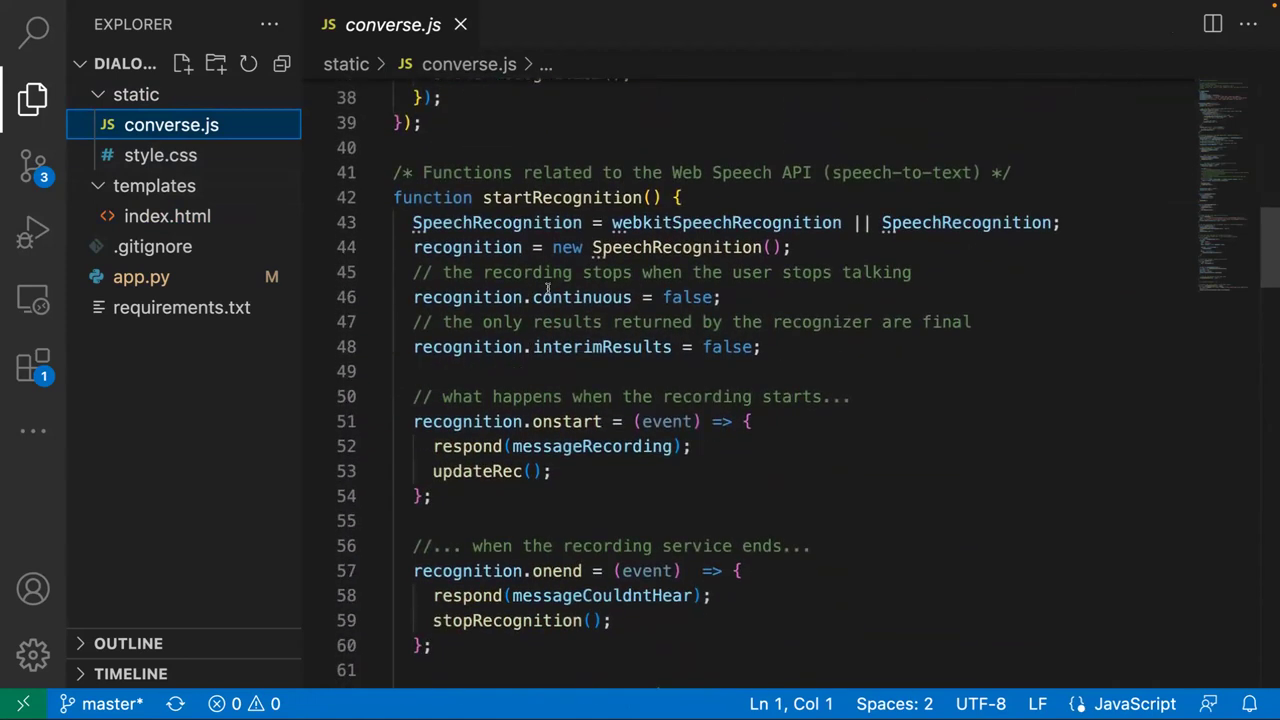
{"action": "scroll", "coordinate": [547, 290], "scroll_direction": "down", "scroll_amount": 3}
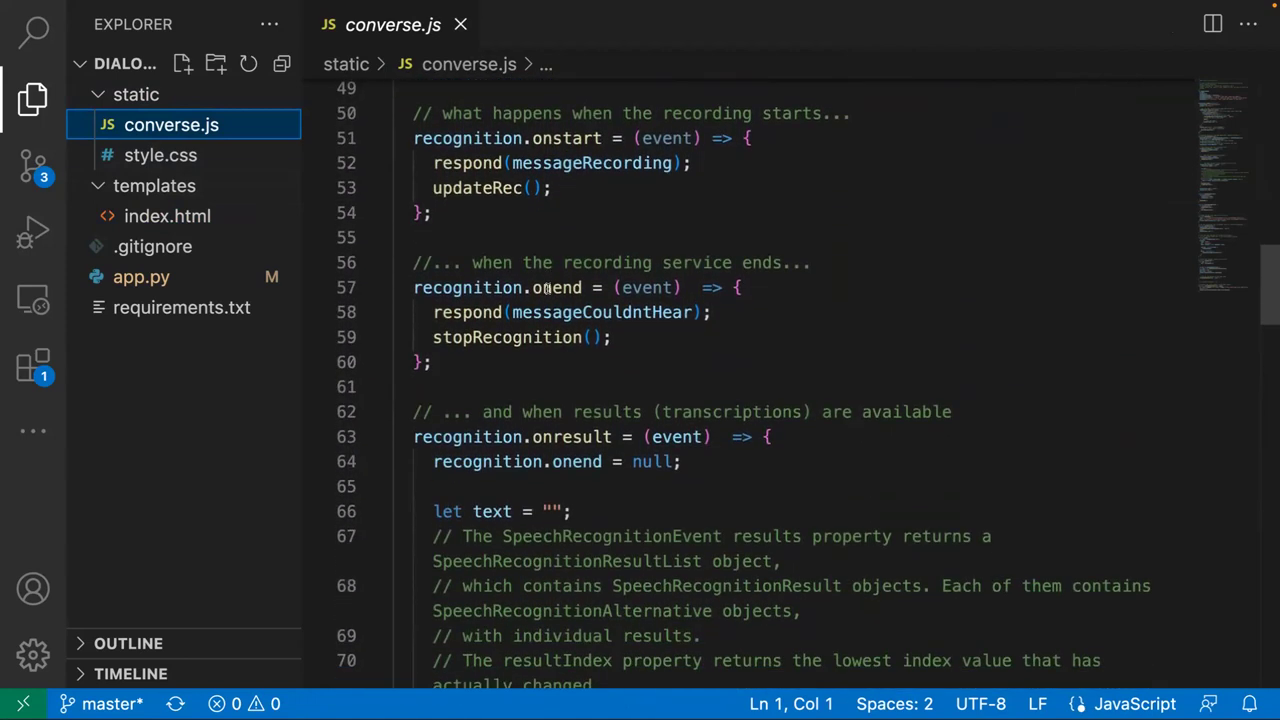
{"action": "scroll", "coordinate": [547, 290], "scroll_direction": "down", "scroll_amount": 2}
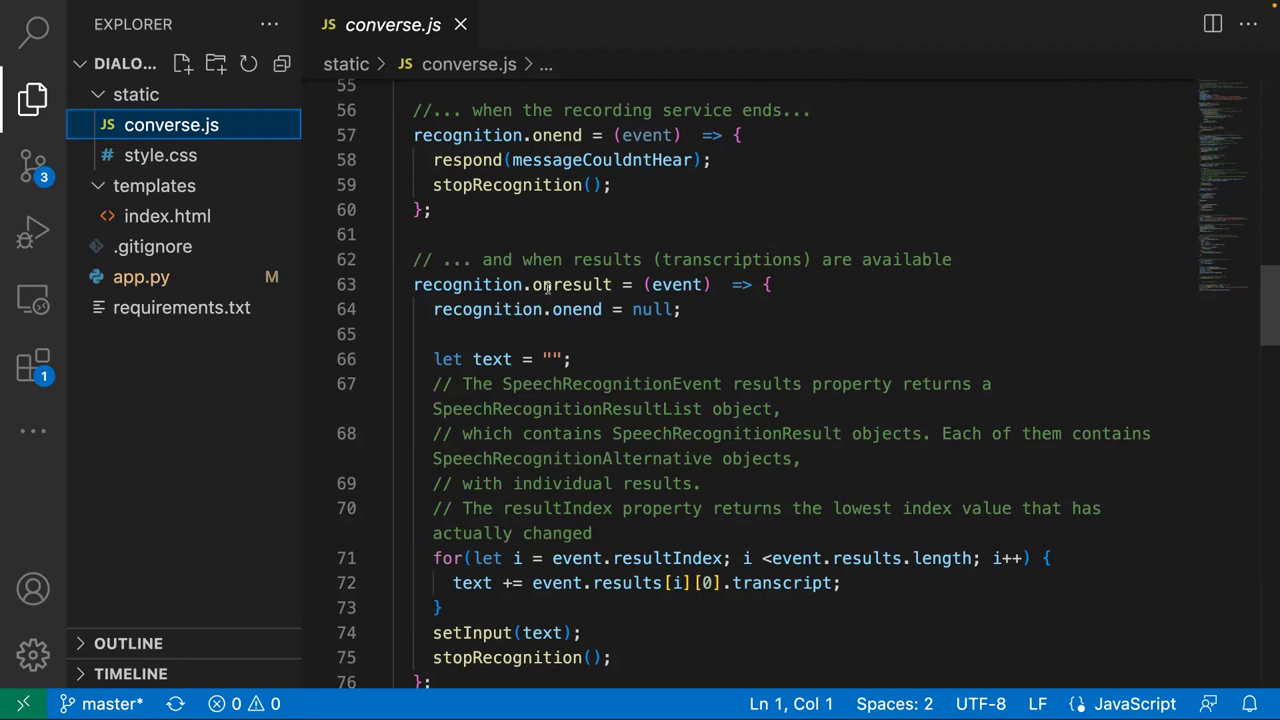
{"action": "scroll", "coordinate": [548, 288], "scroll_direction": "down", "scroll_amount": 6}
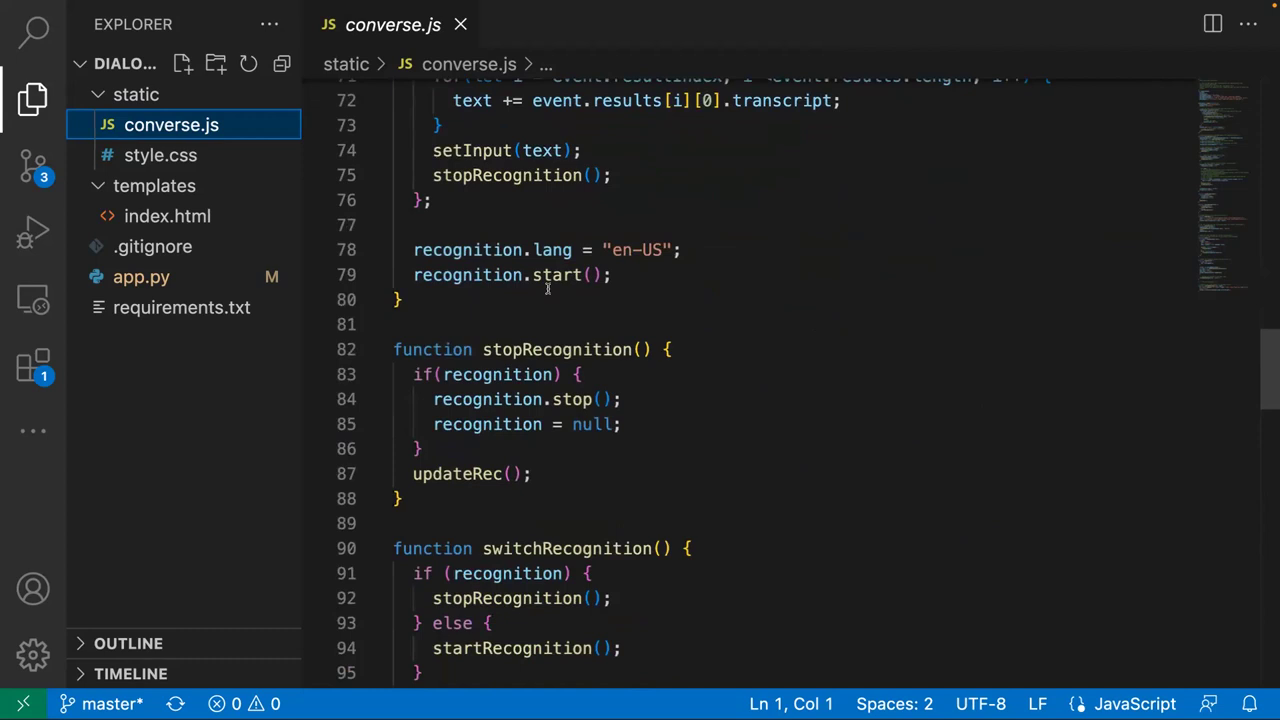
{"action": "left_click_drag", "start_coordinate": [611, 250], "coordinate": [675, 252]}
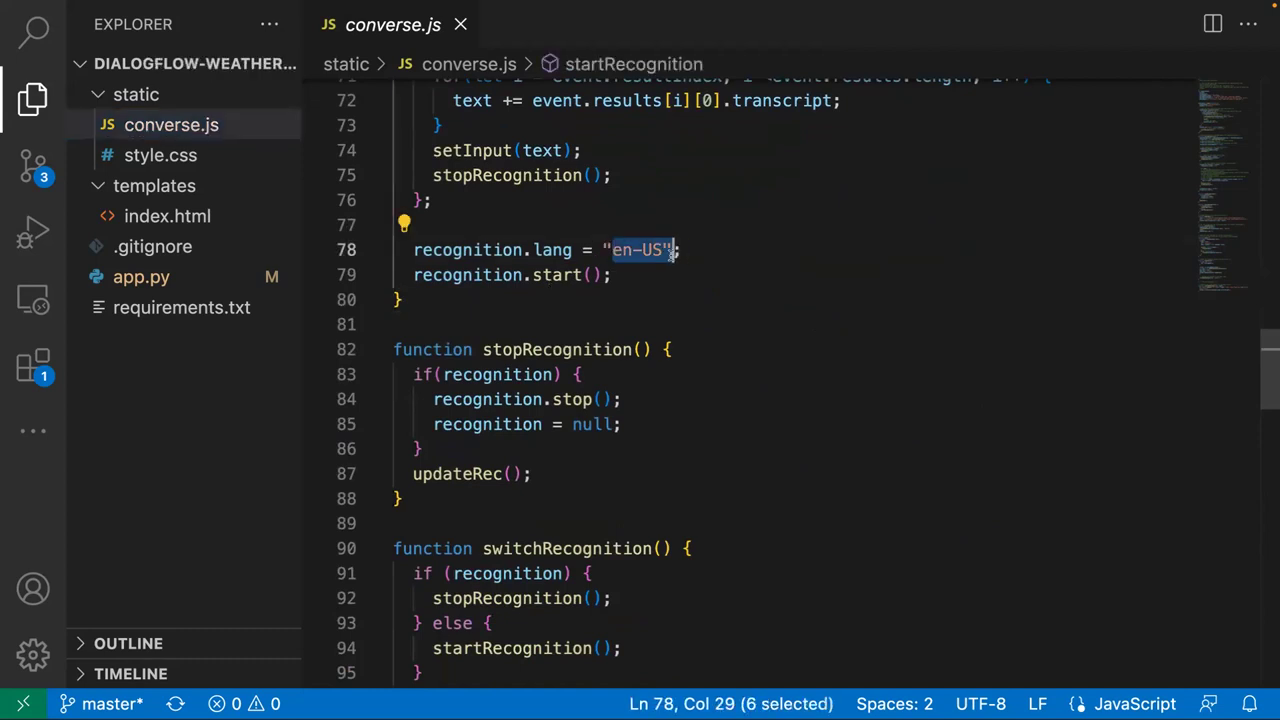
{"action": "left_click", "coordinate": [658, 318]}
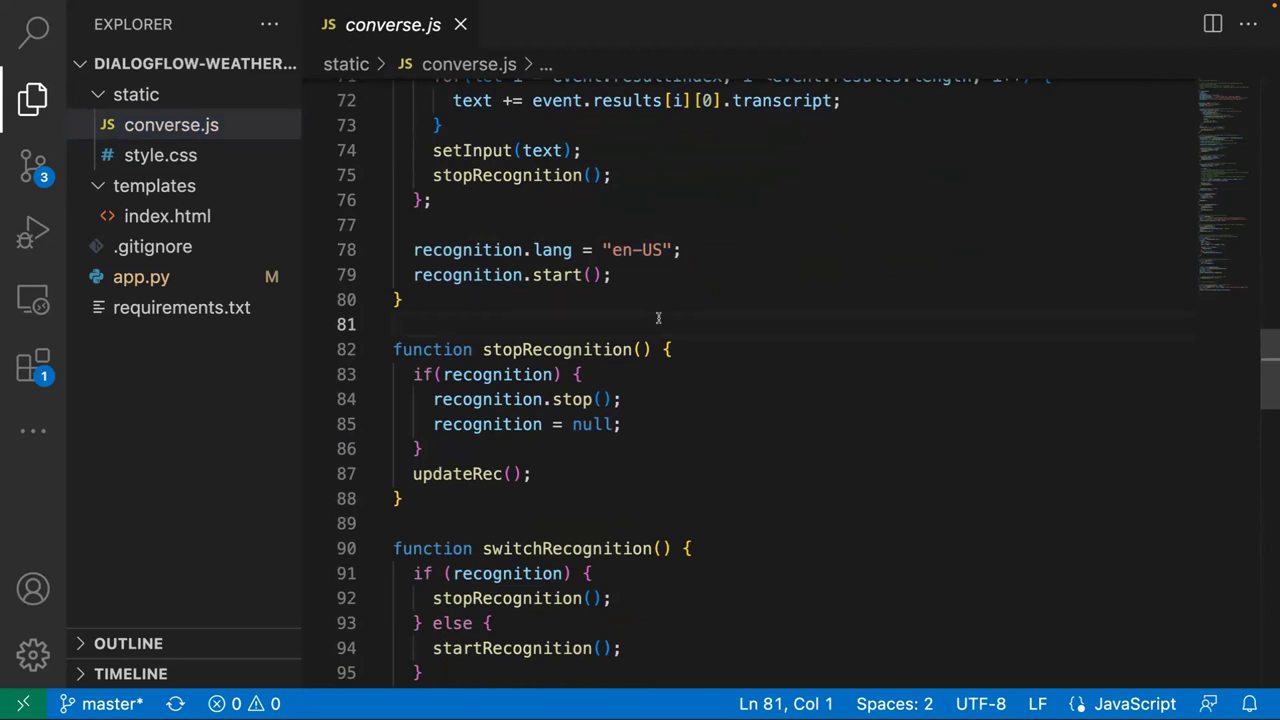
{"action": "left_click", "coordinate": [460, 25]}
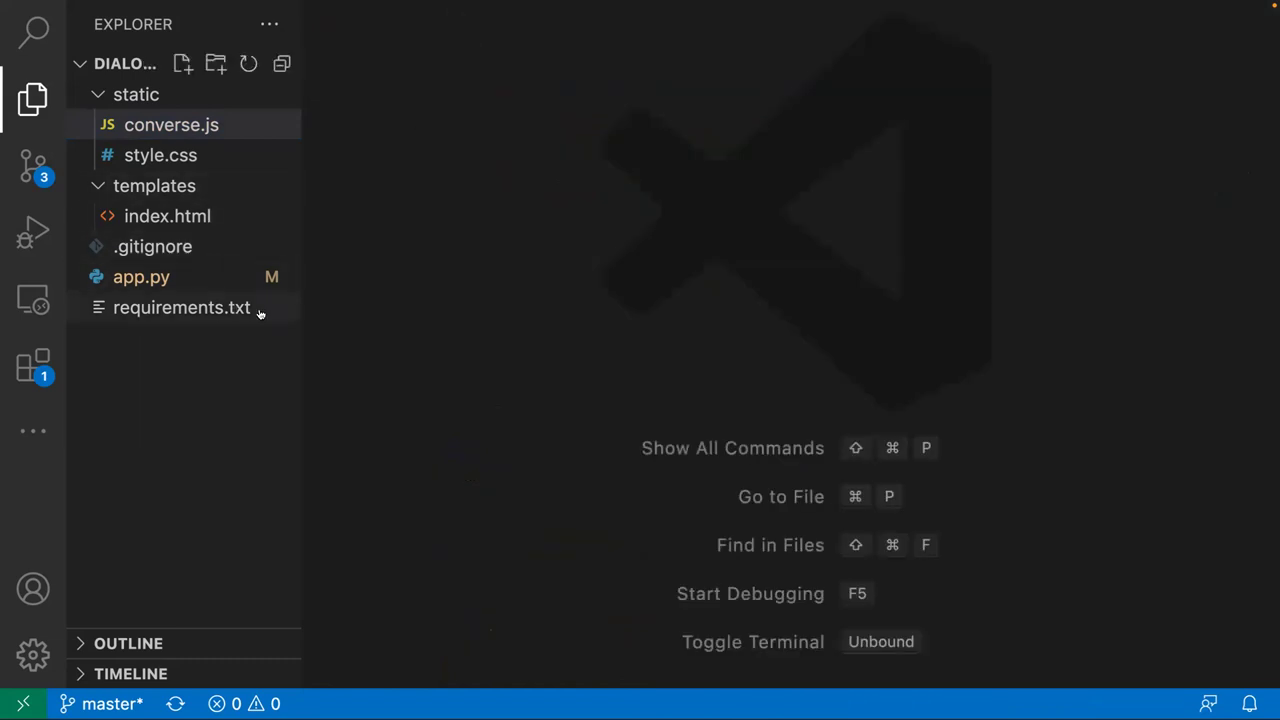
- Switch to the desktop and open index.html from the templates folder of dialogflow-weather-starter in the browser
{"action": "key", "text": "ctrl+Left"}
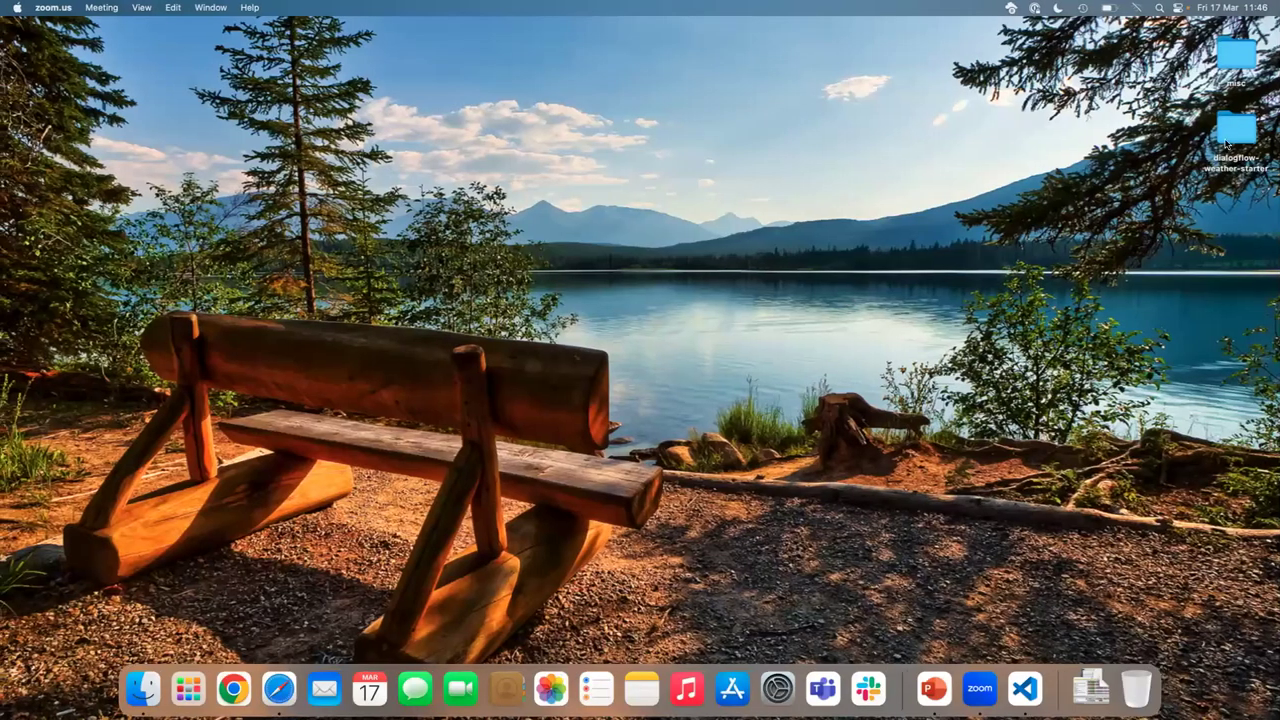
{"action": "double_click", "coordinate": [1228, 140]}
{"action": "left_click", "coordinate": [577, 268]}
{"action": "double_click", "coordinate": [577, 268]}
{"action": "double_click", "coordinate": [369, 258]}
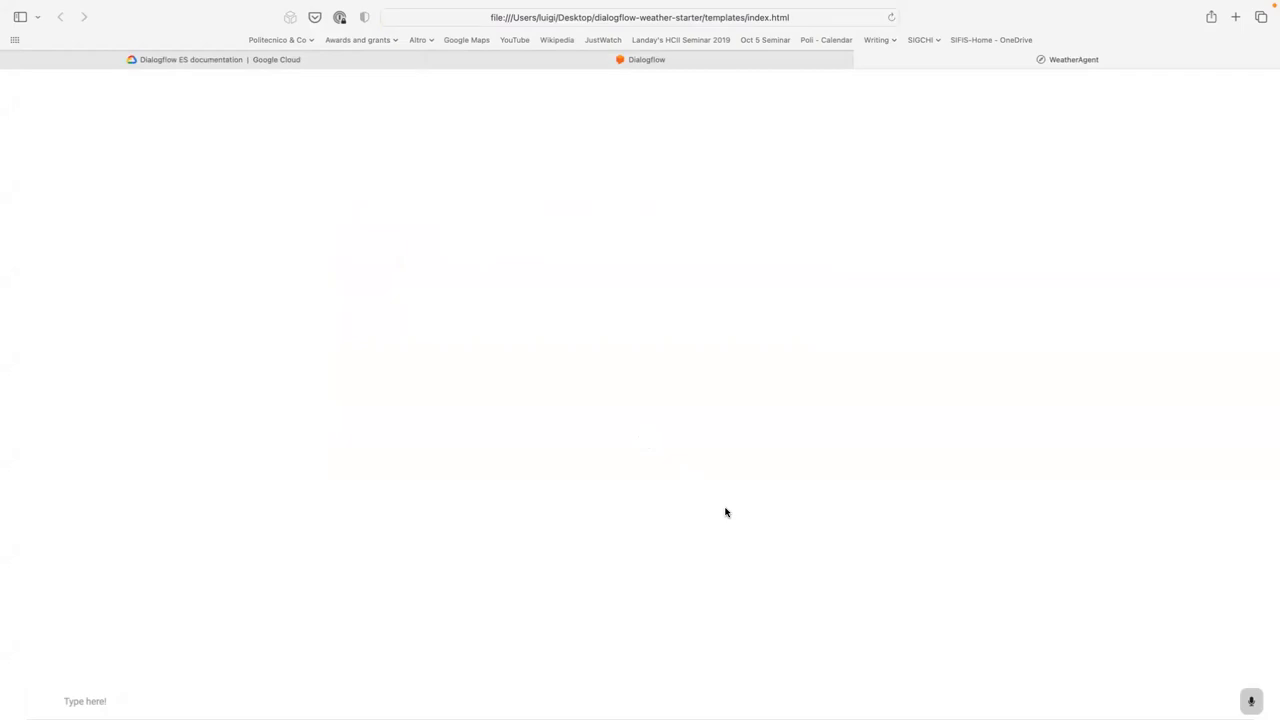
- Send the message "hello" in the WeatherAgent chat
{"action": "left_click", "coordinate": [140, 699]}
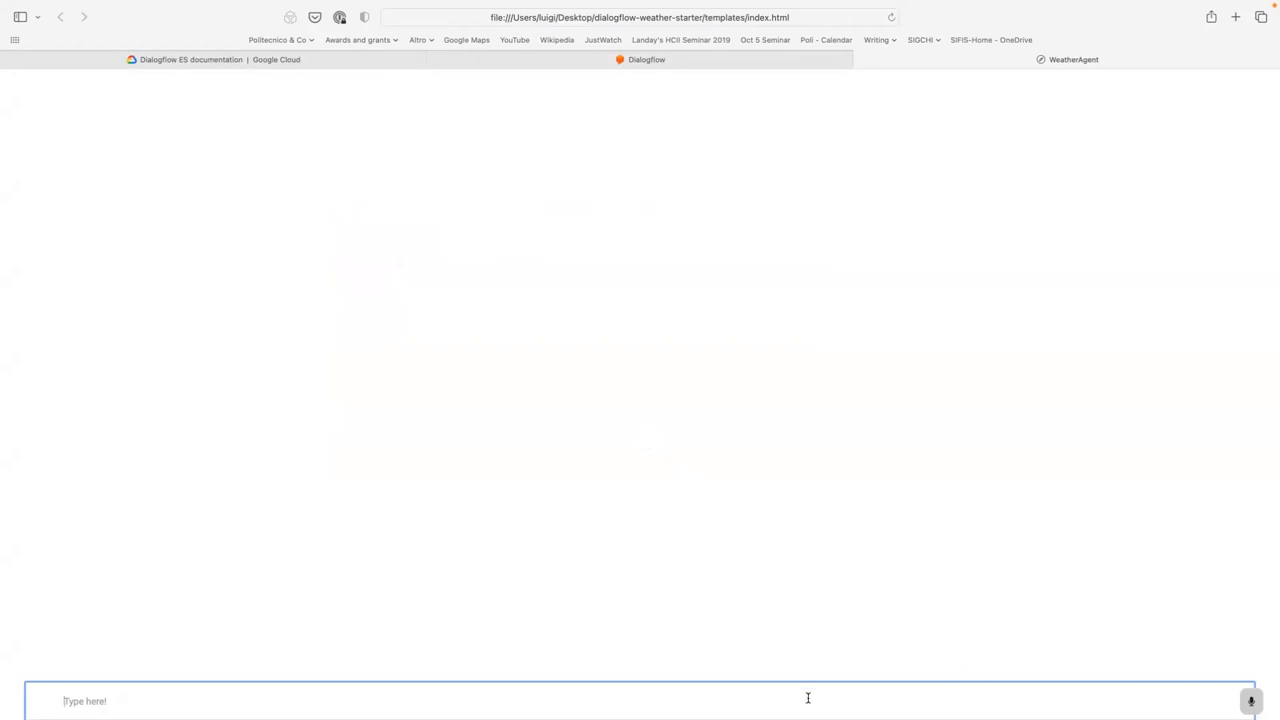
{"action": "type", "text": "hello"}
{"action": "key", "text": "Return"}
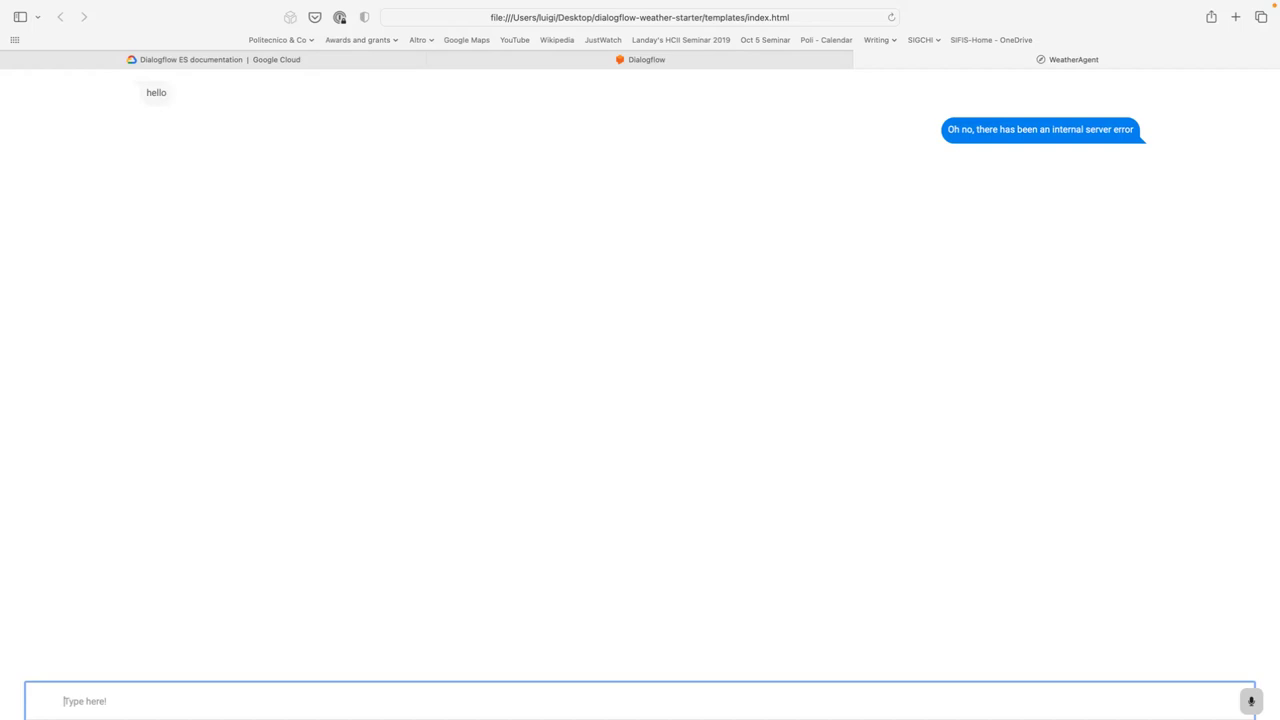
- Test the chat's voice recording with microphone access allowed, stop the recording, and close the WeatherAgent page
{"action": "left_click", "coordinate": [1250, 701]}
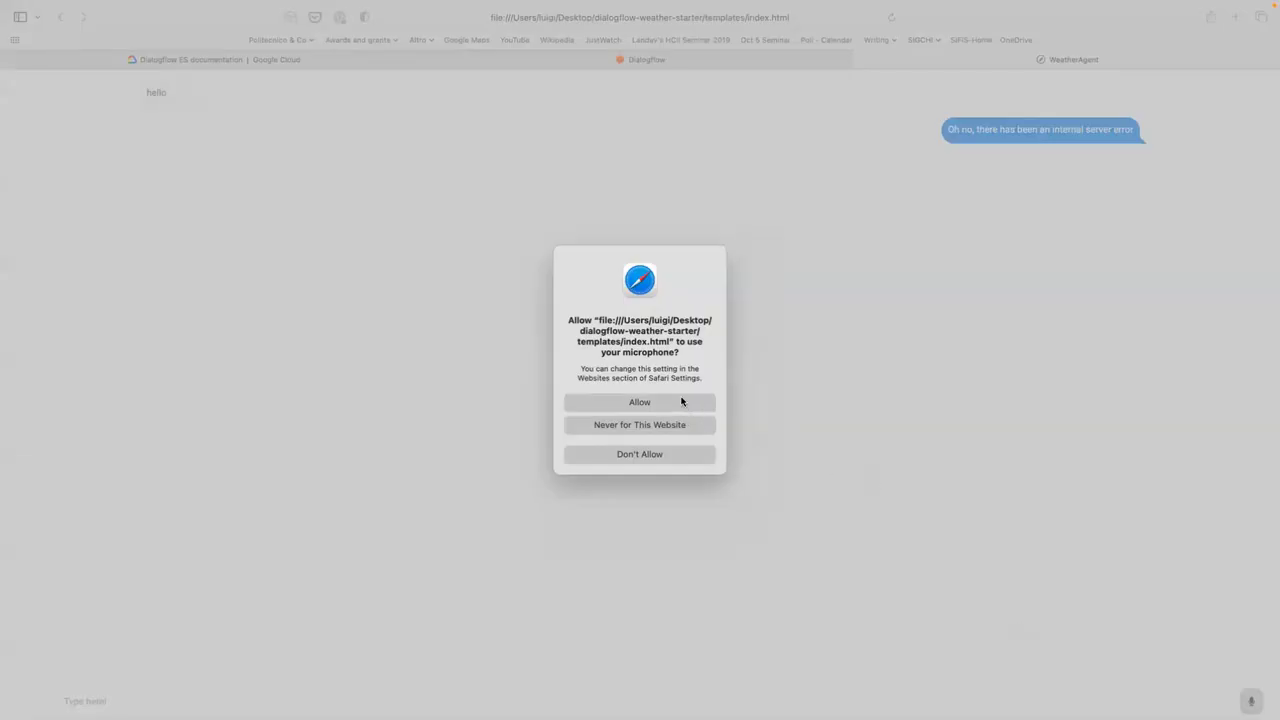
{"action": "left_click", "coordinate": [681, 401]}
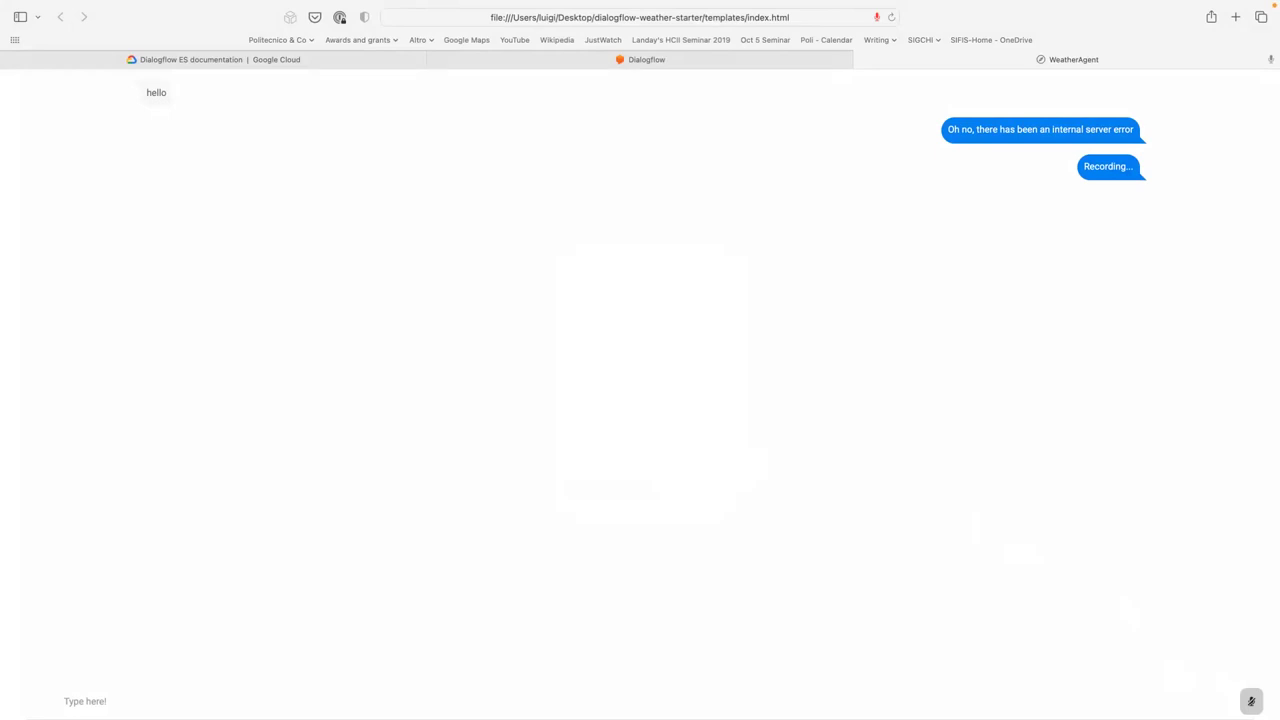
{"action": "left_click", "coordinate": [1251, 701]}
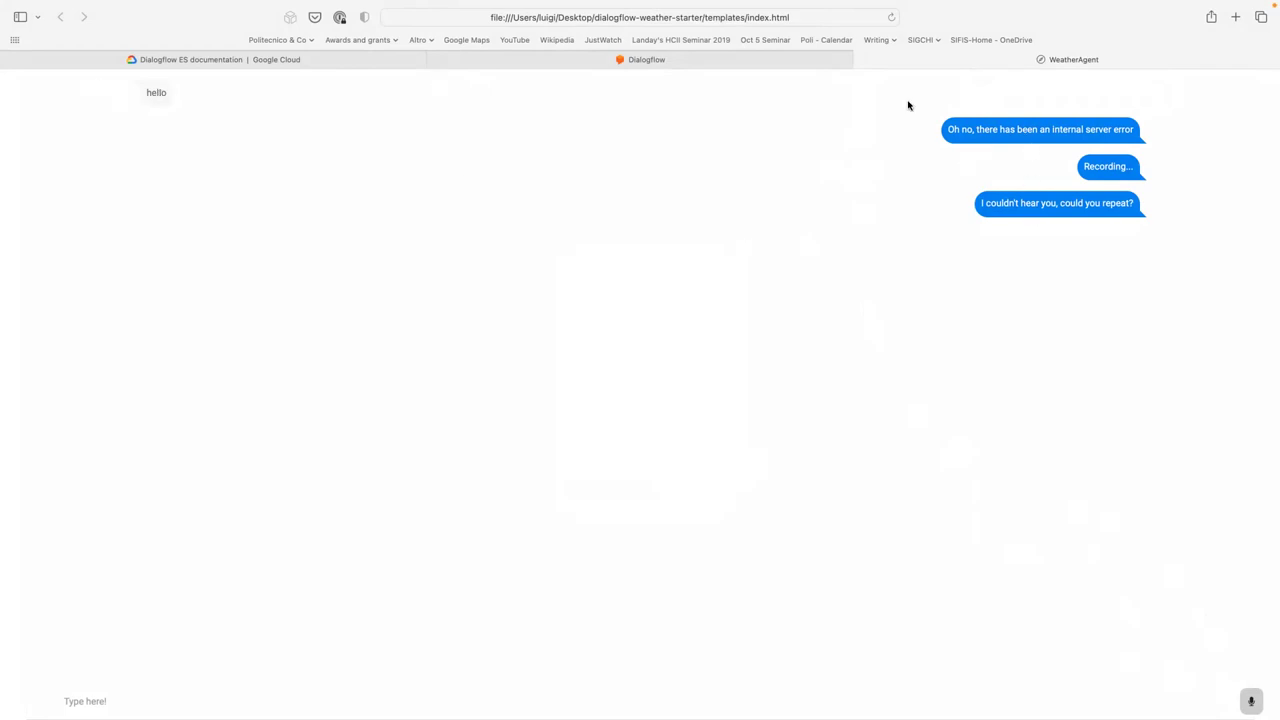
{"action": "left_click", "coordinate": [863, 58]}
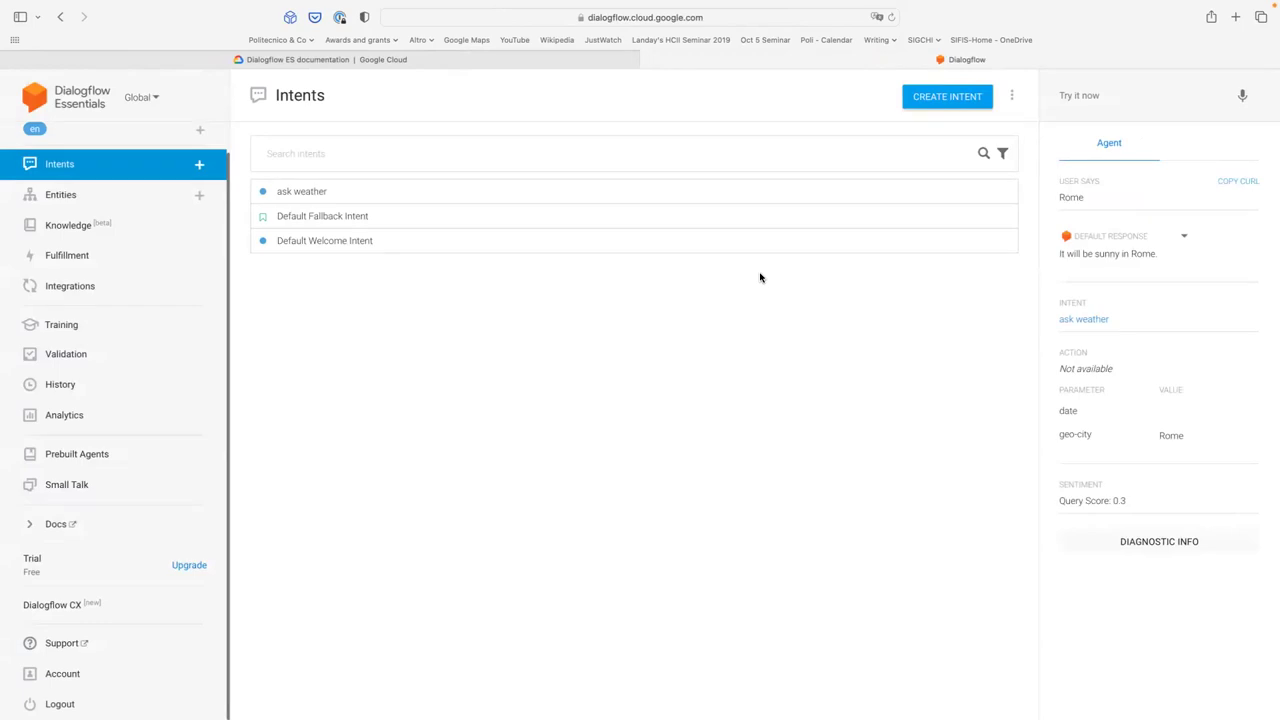
- Switch to Visual Studio Code, collapse the templates and static folders, and open app.py
{"action": "key", "text": "ctrl+Right"}
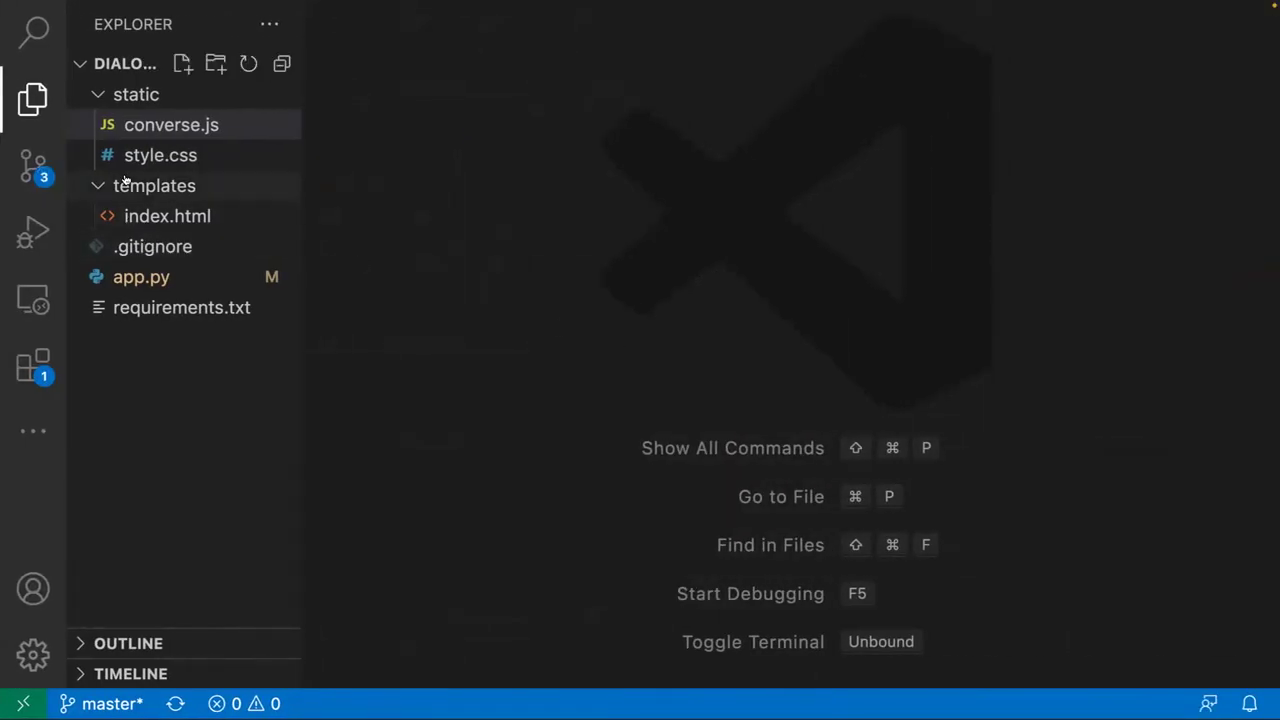
{"action": "left_click", "coordinate": [97, 186]}
{"action": "left_click", "coordinate": [99, 94]}
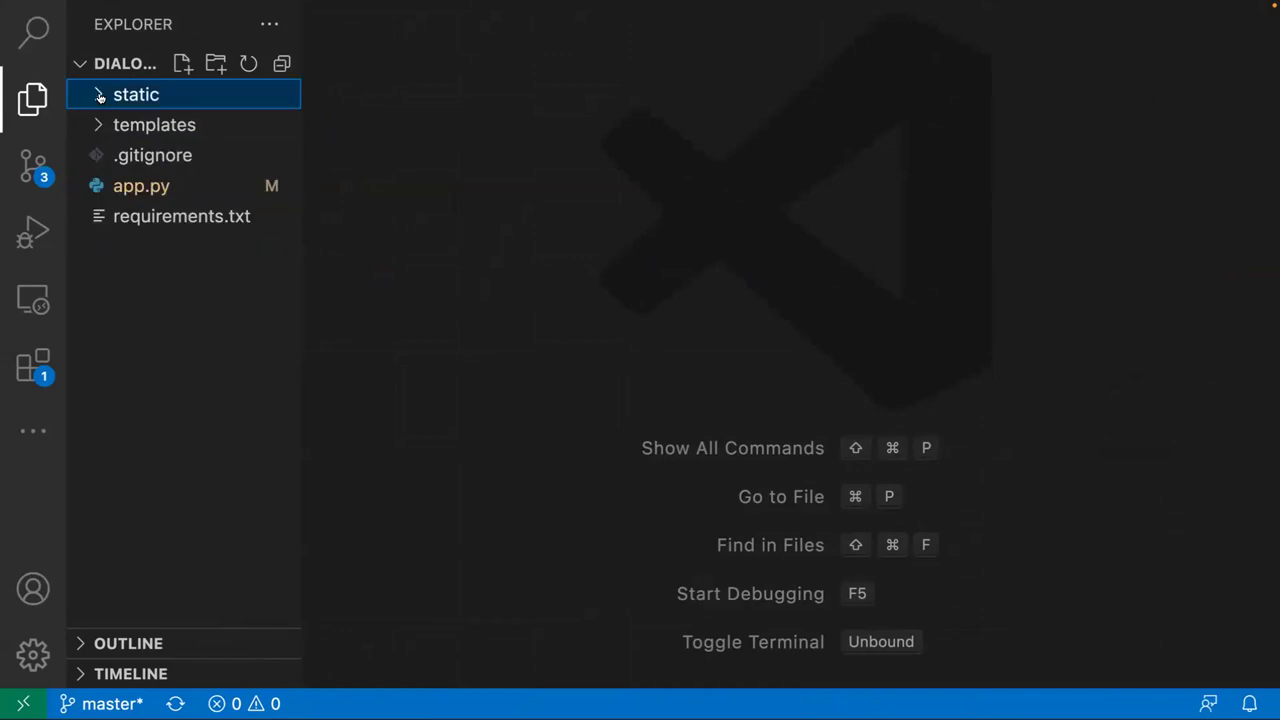
{"action": "left_click", "coordinate": [142, 187]}
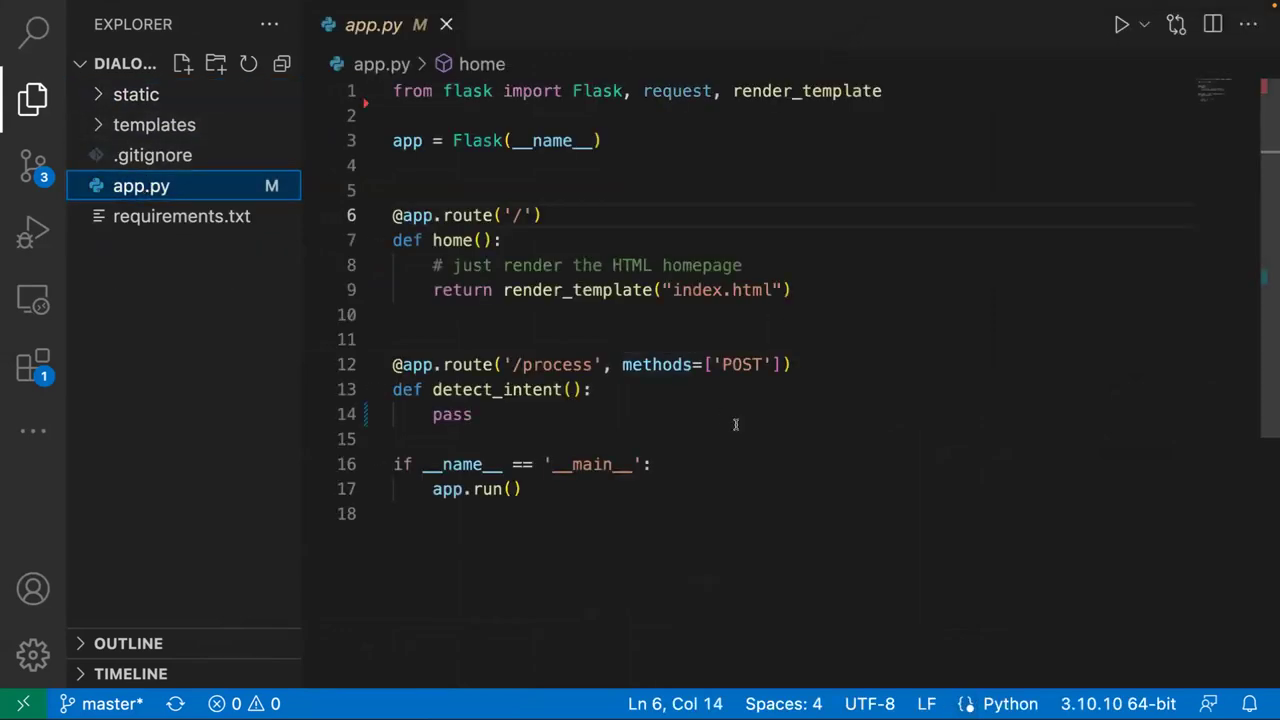
- Examine the /process route in app.py, including its POST method and the placeholder body of detect_intent
{"action": "scroll", "coordinate": [735, 424], "scroll_direction": "down", "scroll_amount": 5}
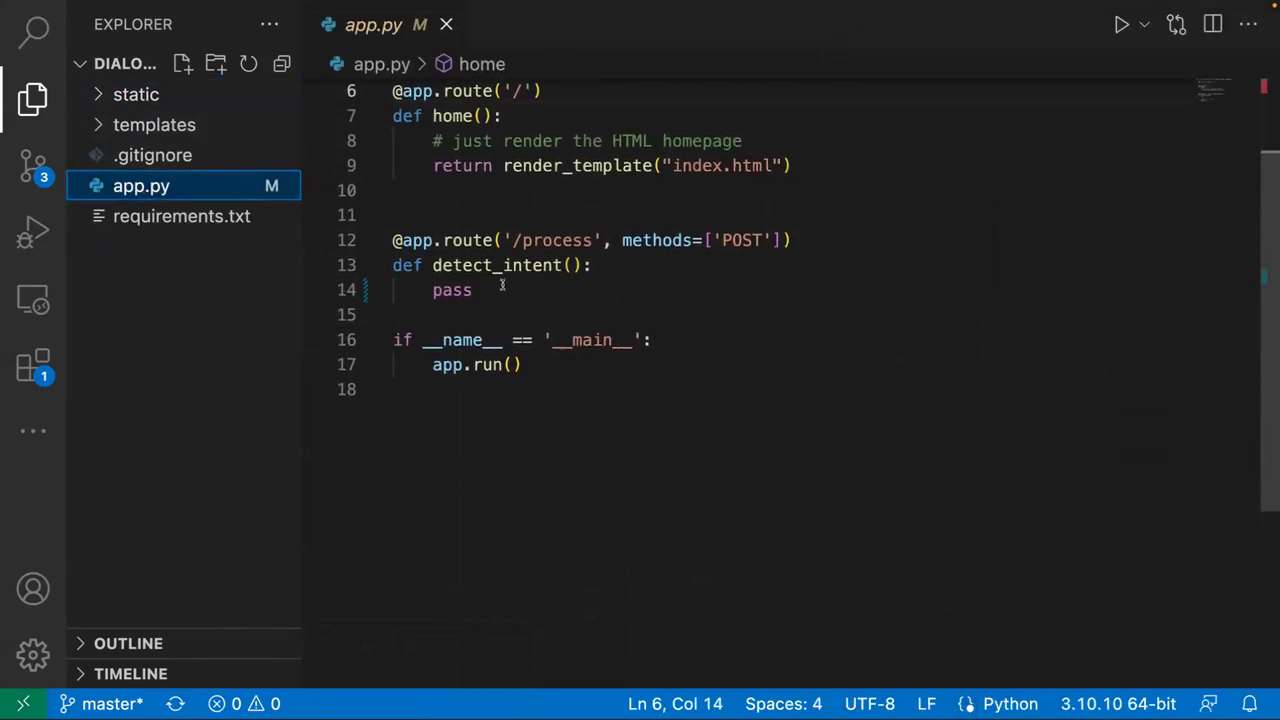
{"action": "left_click", "coordinate": [818, 242]}
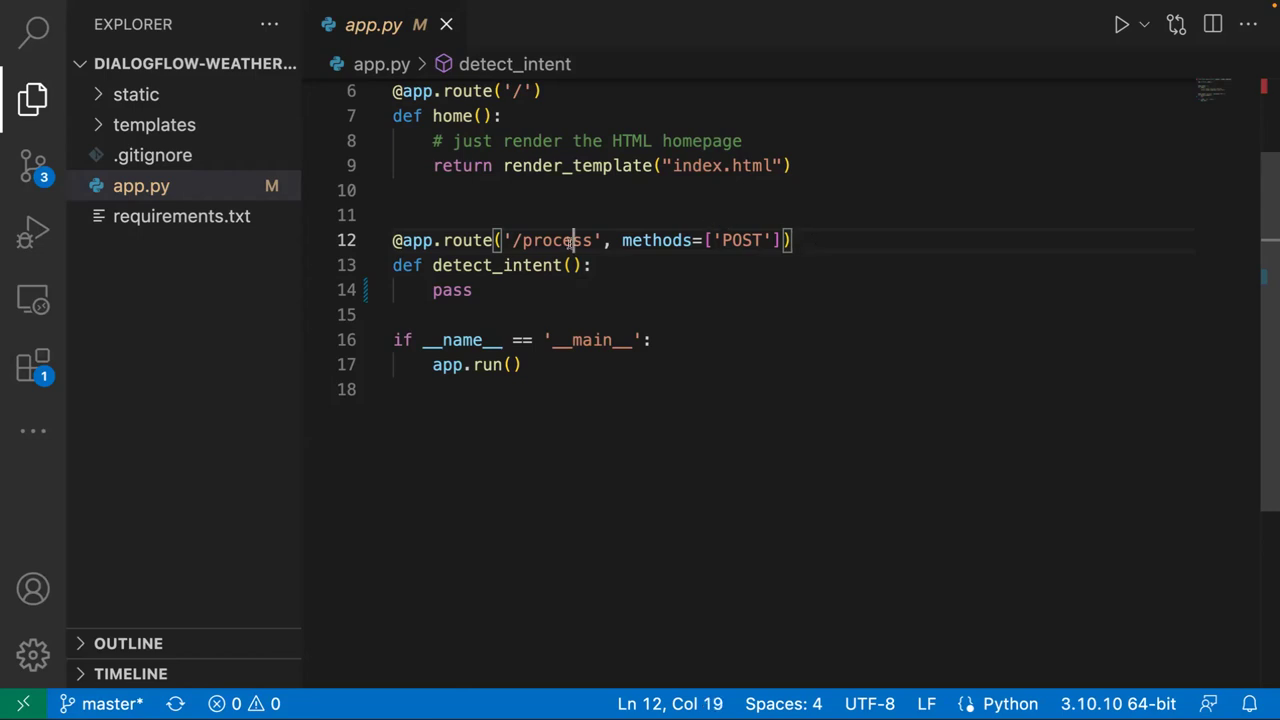
{"action": "double_click", "coordinate": [568, 244]}
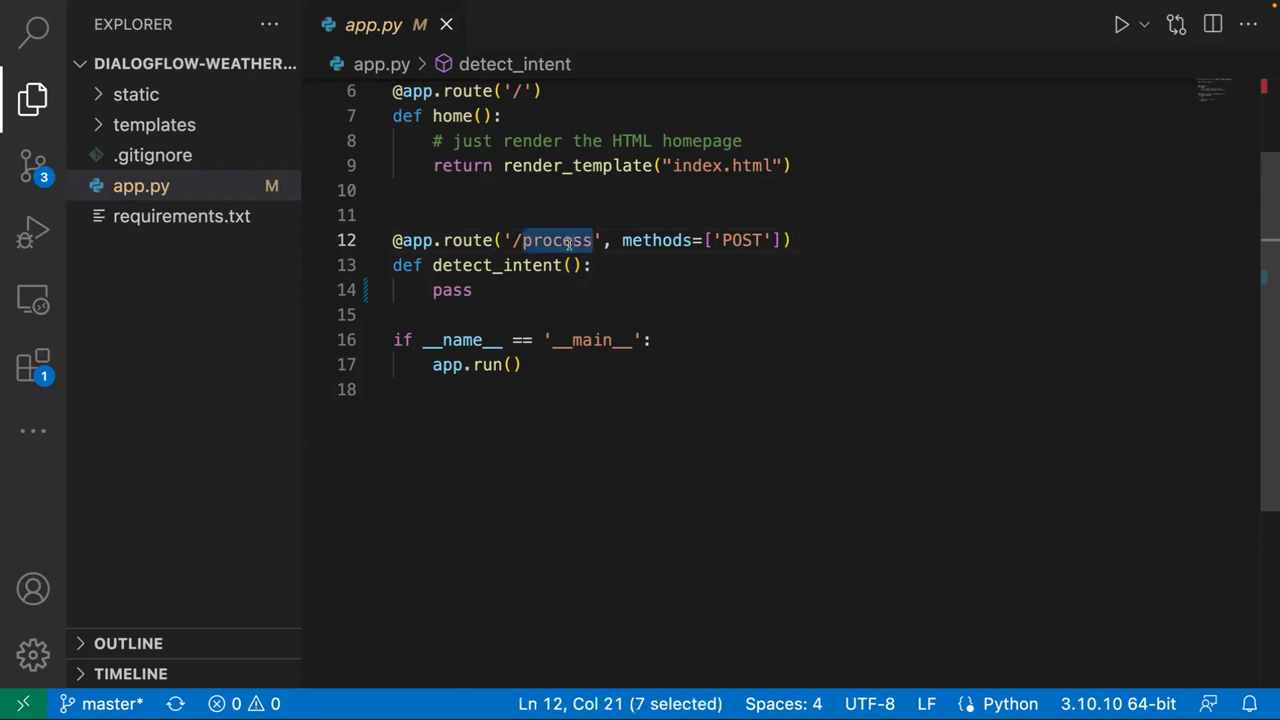
{"action": "left_click", "coordinate": [515, 265]}
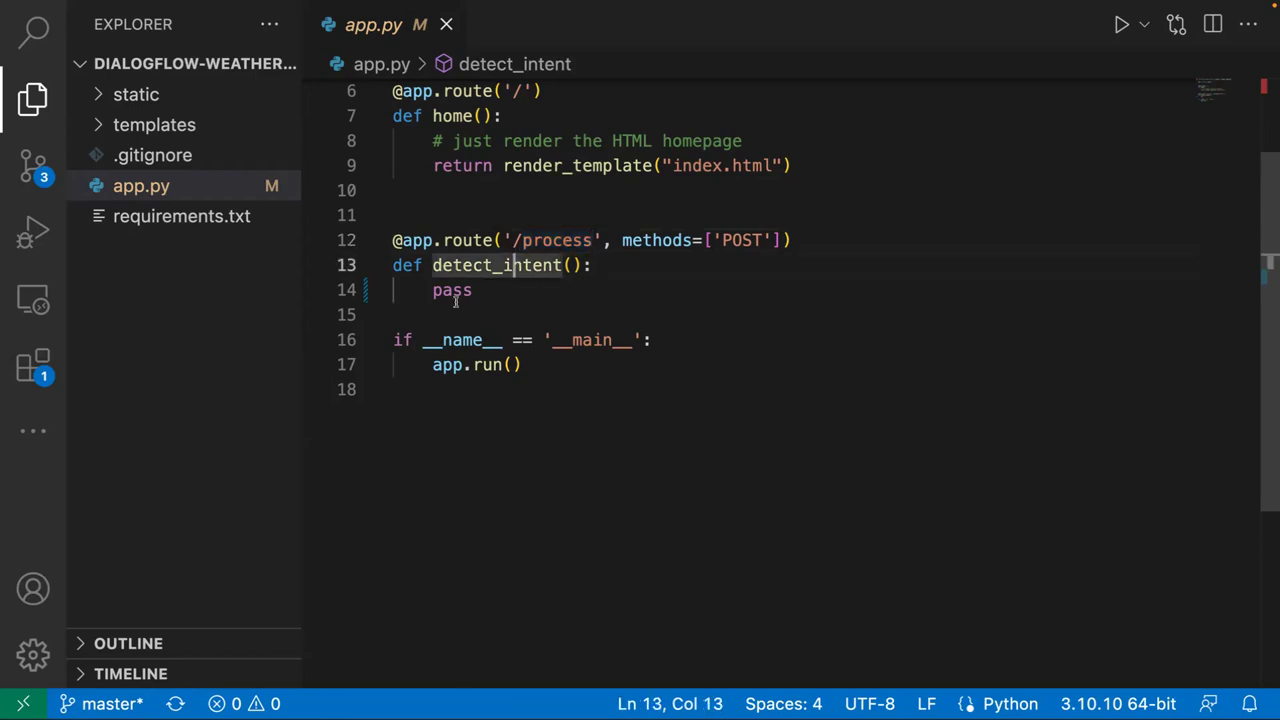
{"action": "left_click_drag", "start_coordinate": [434, 289], "coordinate": [492, 289]}
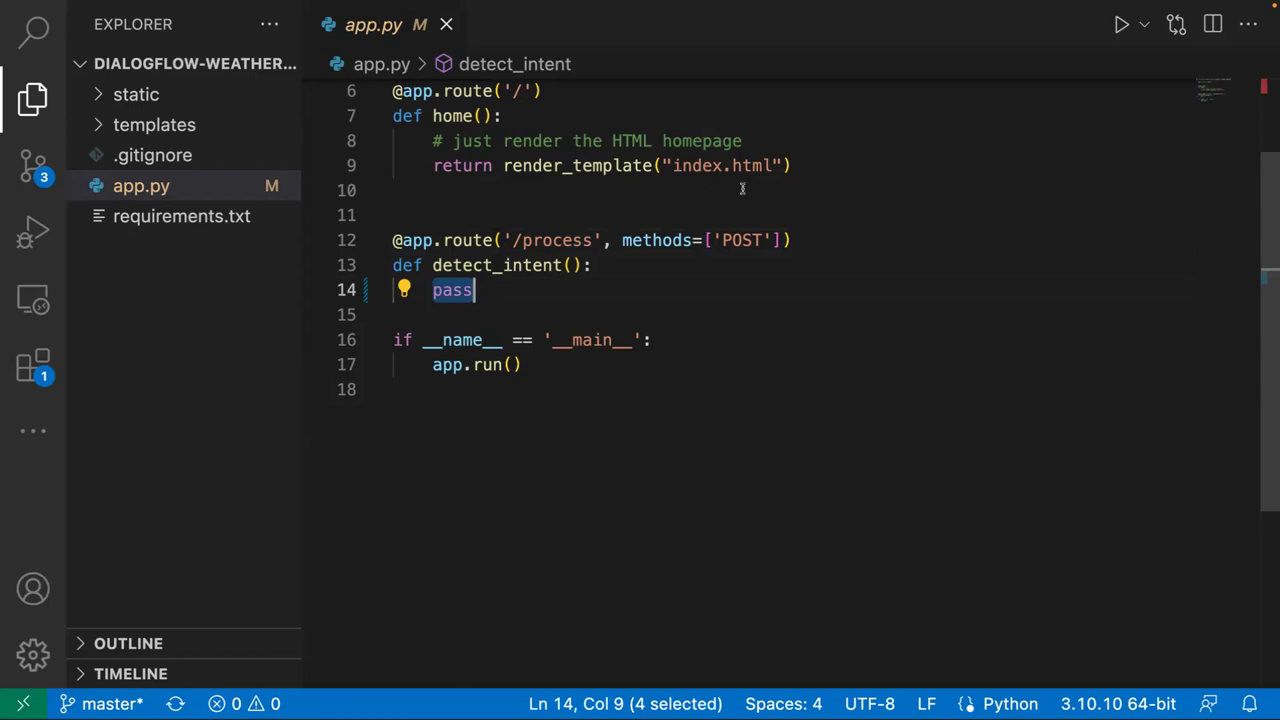
{"action": "left_click", "coordinate": [744, 240]}
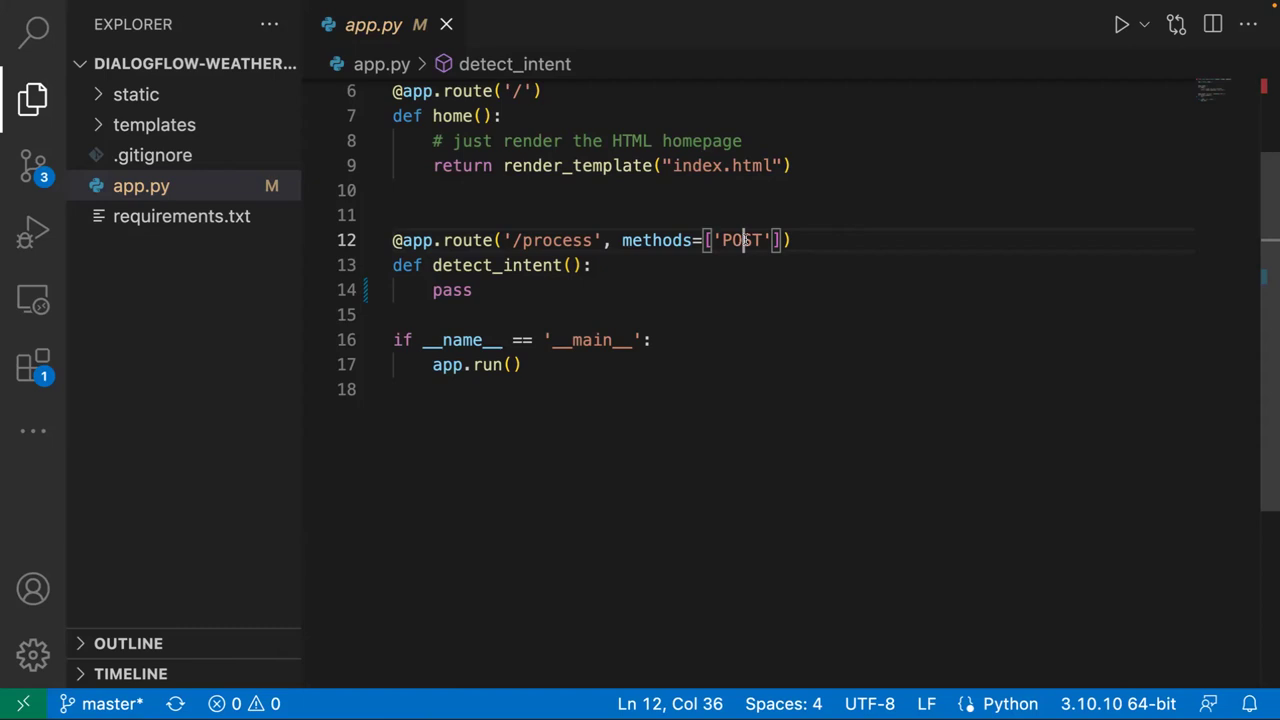
{"action": "left_click_drag", "start_coordinate": [522, 240], "coordinate": [592, 240]}
{"action": "left_click", "coordinate": [748, 244]}
{"action": "double_click", "coordinate": [447, 291]}
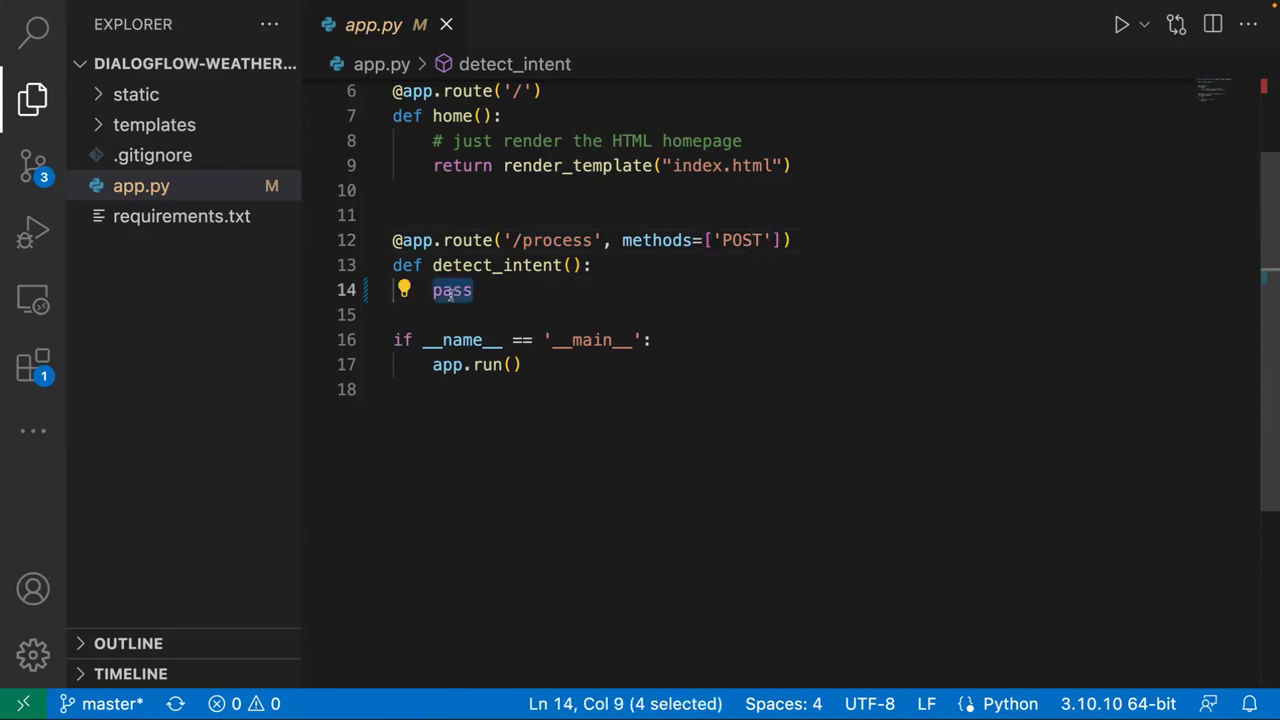
- Switch to Dialogflow in the browser and examine the Inline Editor's sample code in the agent's Fulfillment settings
{"action": "key", "text": "ctrl+Left"}
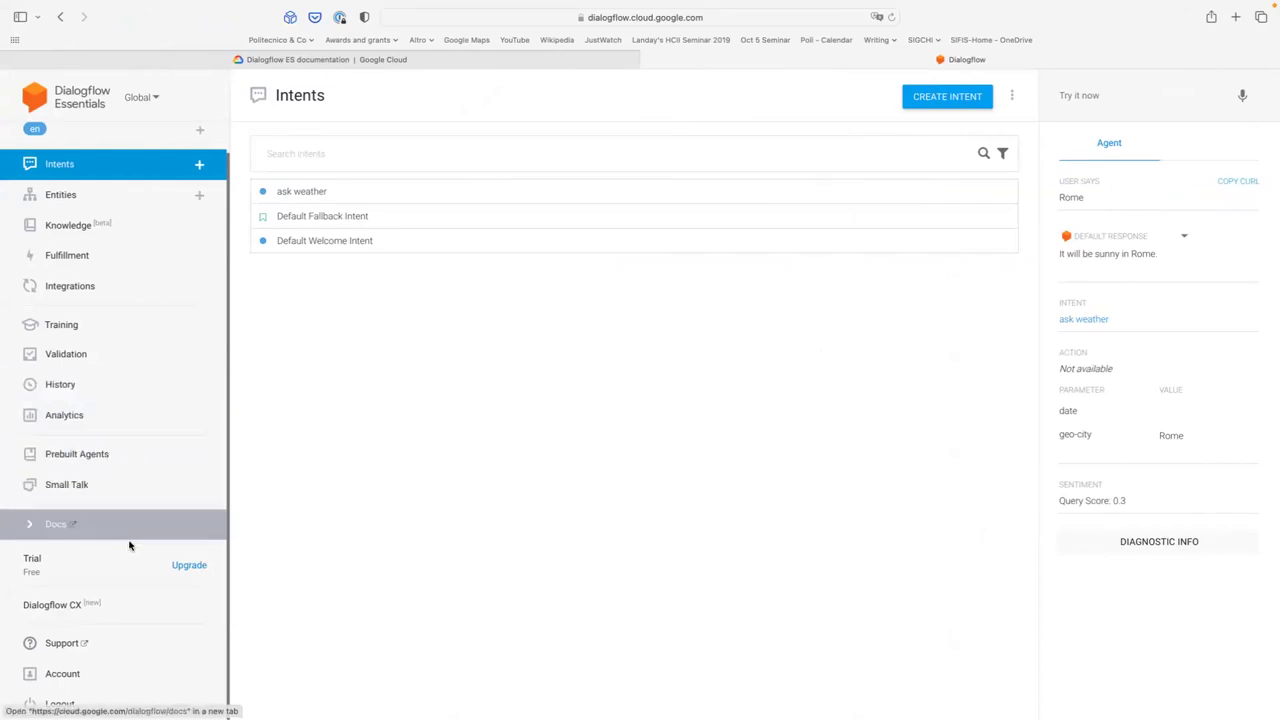
{"action": "left_click", "coordinate": [116, 256]}
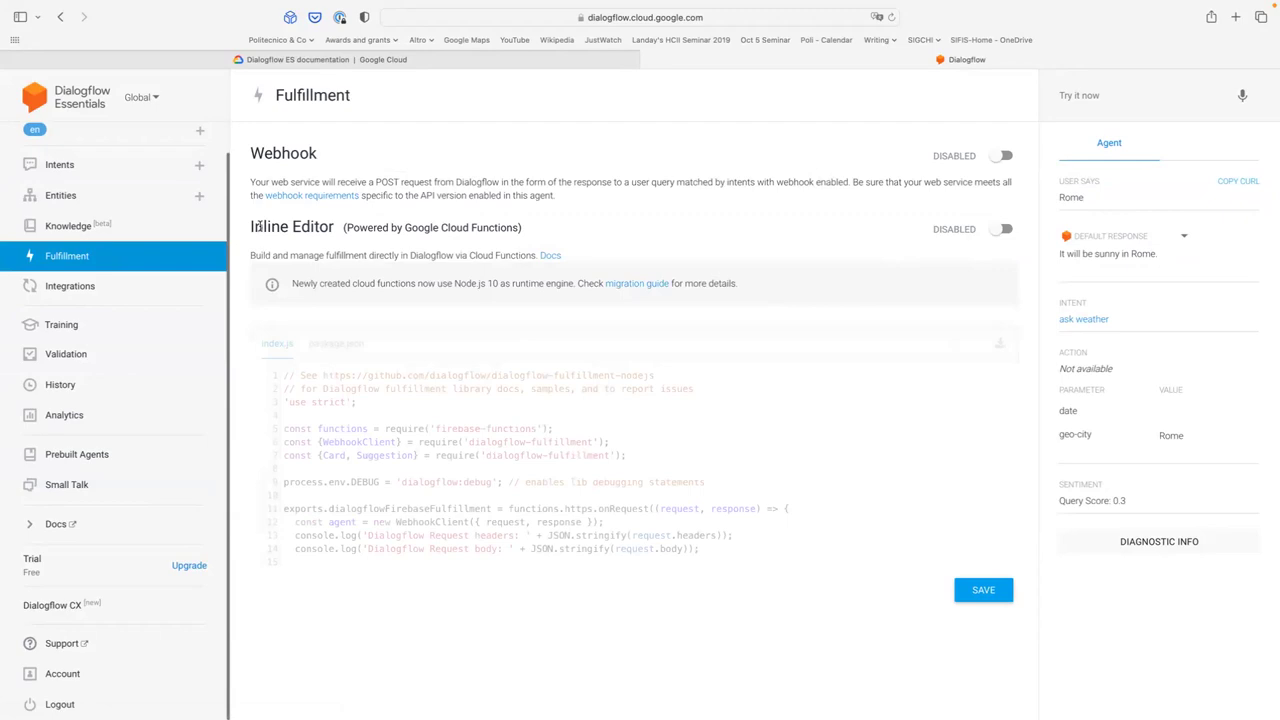
{"action": "left_click_drag", "start_coordinate": [258, 227], "coordinate": [352, 227]}
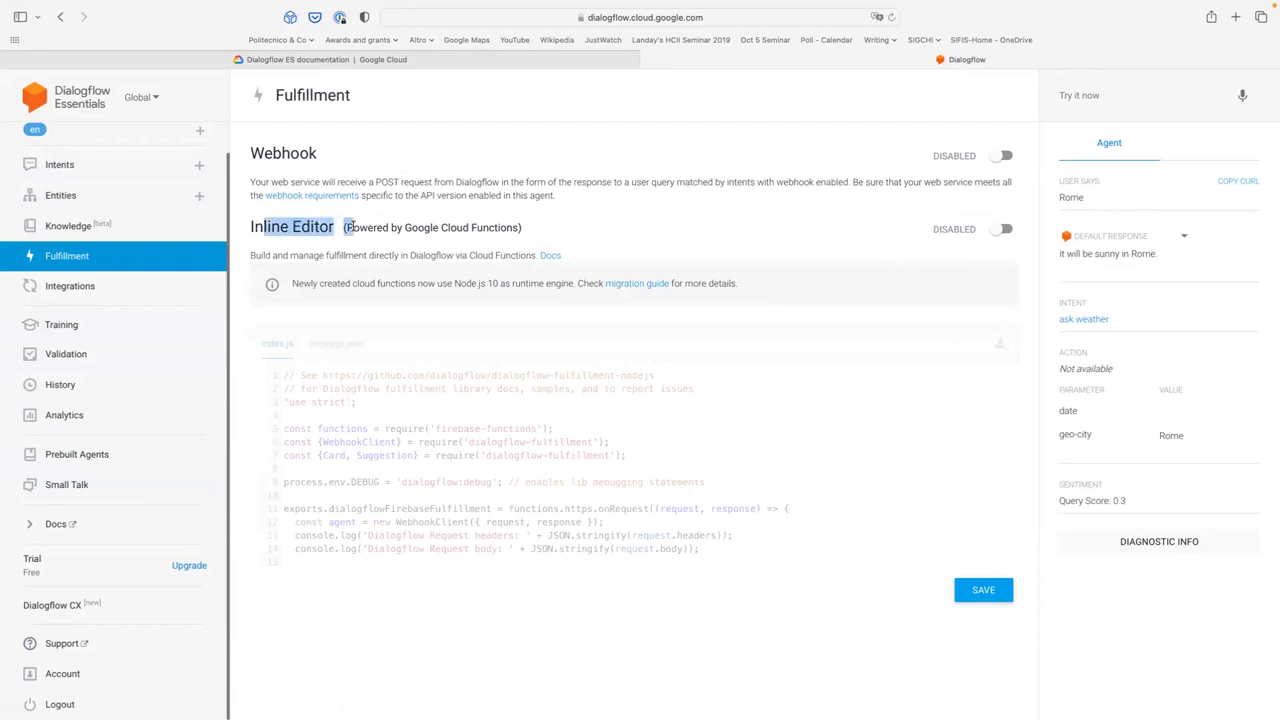
{"action": "left_click", "coordinate": [390, 527]}
{"action": "left_click_drag", "start_coordinate": [304, 388], "coordinate": [508, 580]}
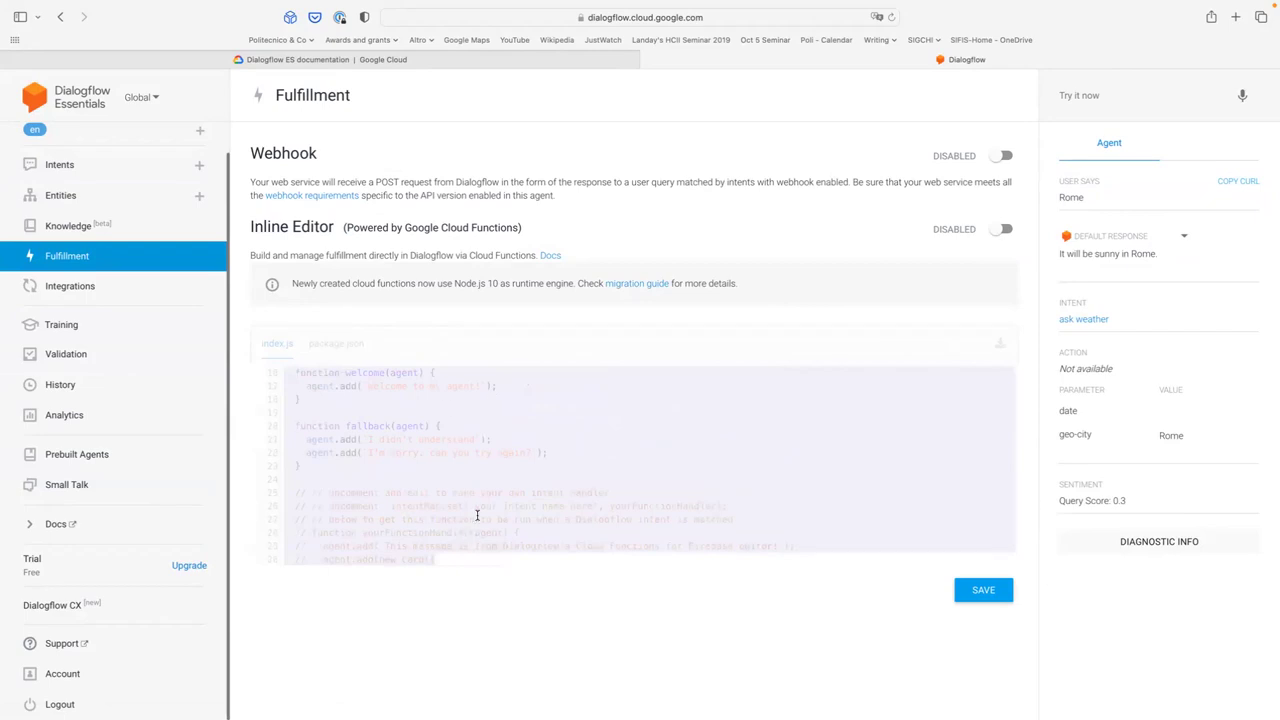
{"action": "left_click", "coordinate": [477, 515]}
{"action": "scroll", "coordinate": [477, 515], "scroll_direction": "up", "scroll_amount": 2}
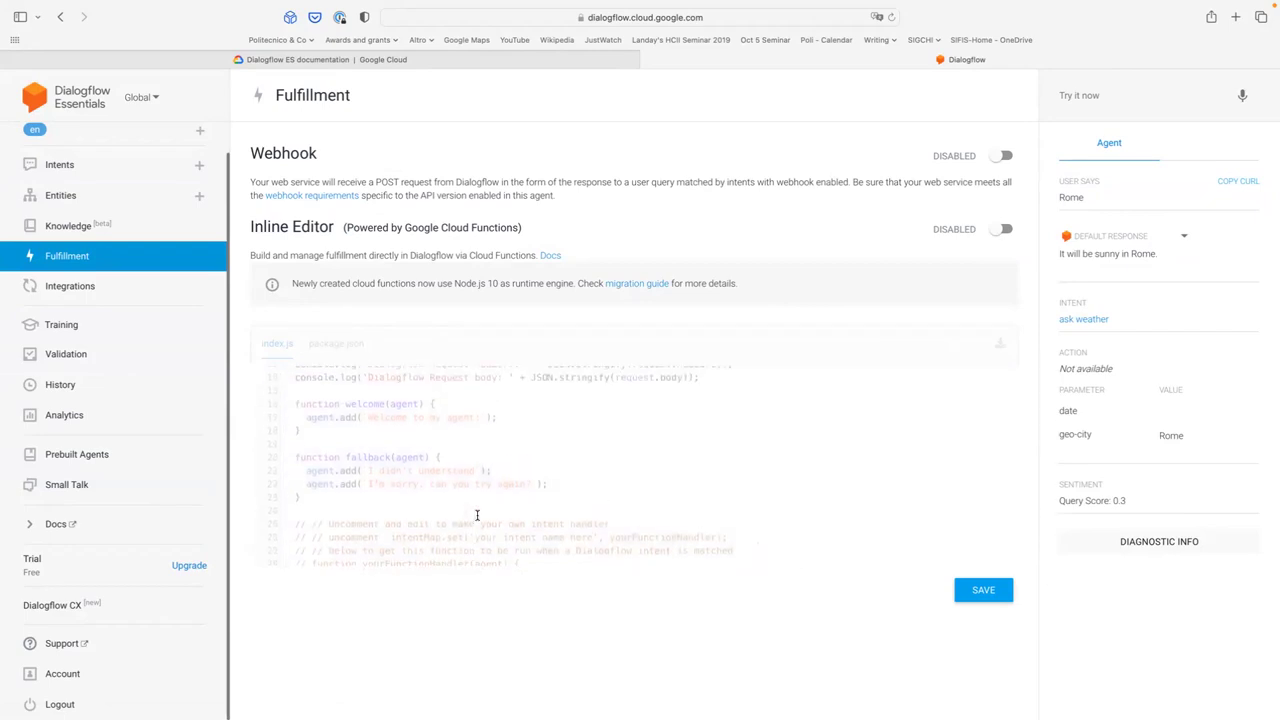
{"action": "left_click", "coordinate": [1002, 156]}
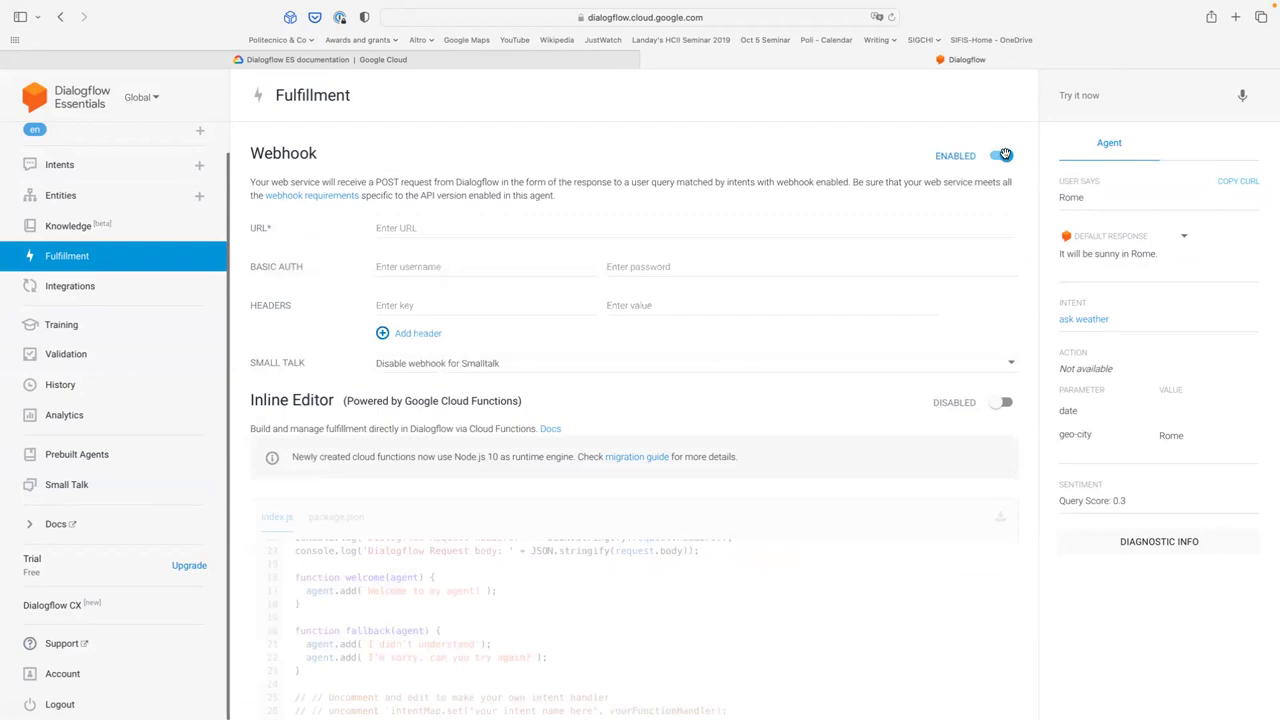
{"action": "scroll", "coordinate": [306, 212], "scroll_direction": "up", "scroll_amount": 3}
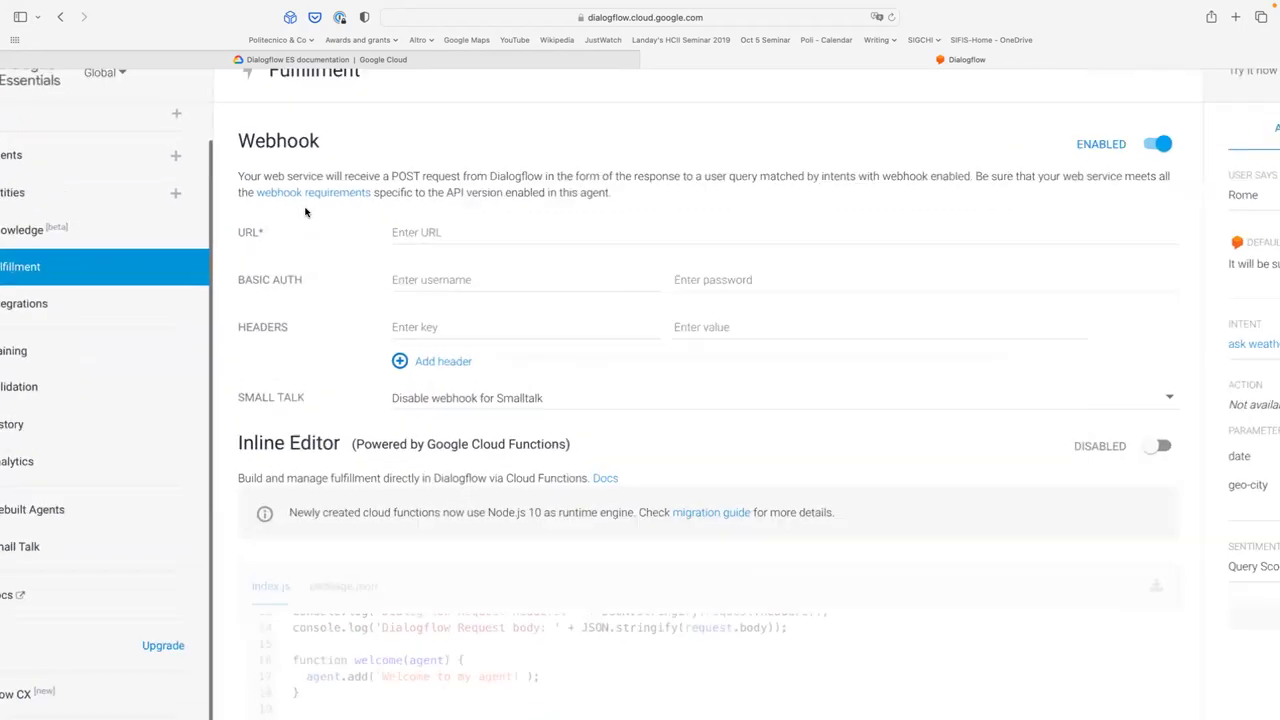
{"action": "scroll", "coordinate": [306, 212], "scroll_direction": "up", "scroll_amount": 1}
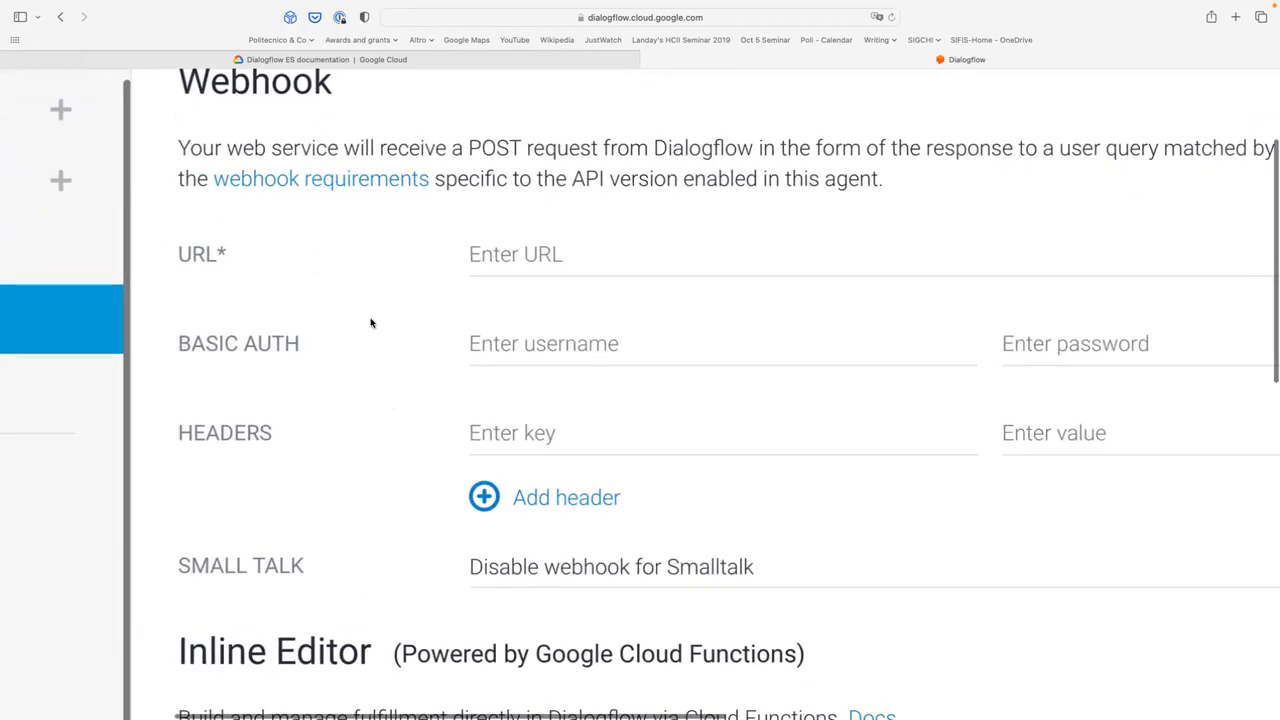
{"action": "left_click", "coordinate": [501, 259]}
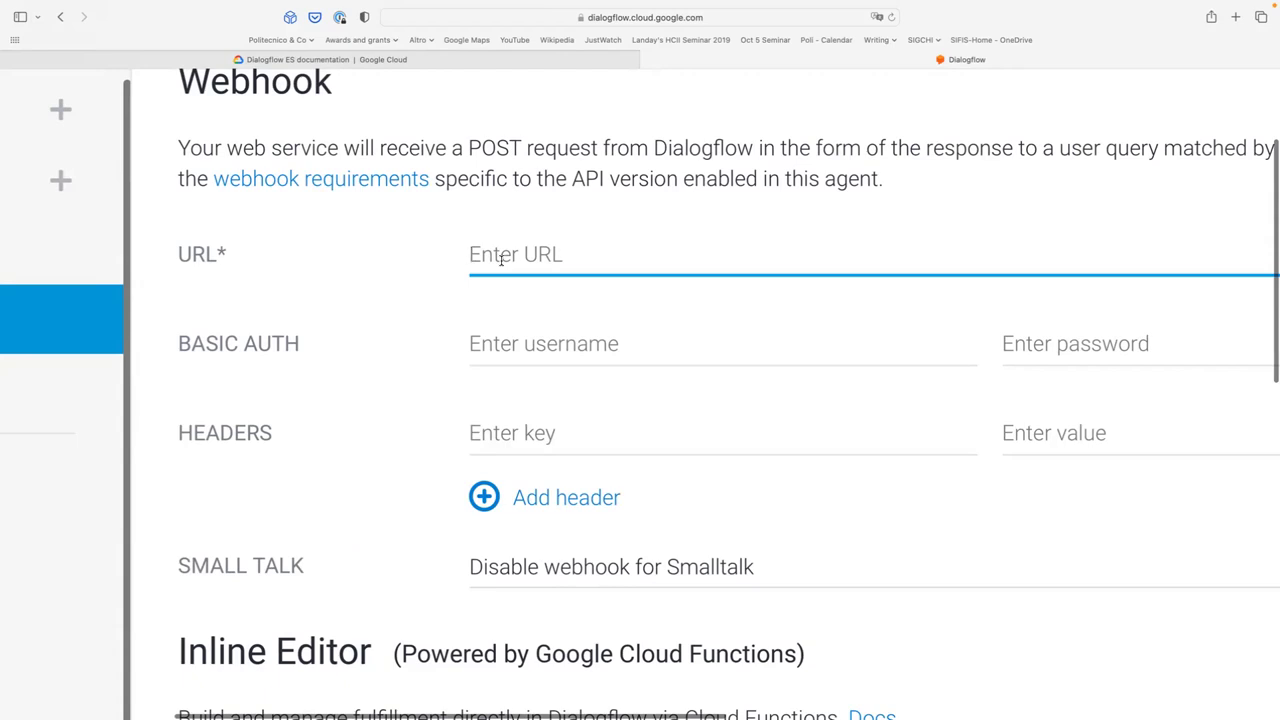
{"action": "type", "text": "https://"}
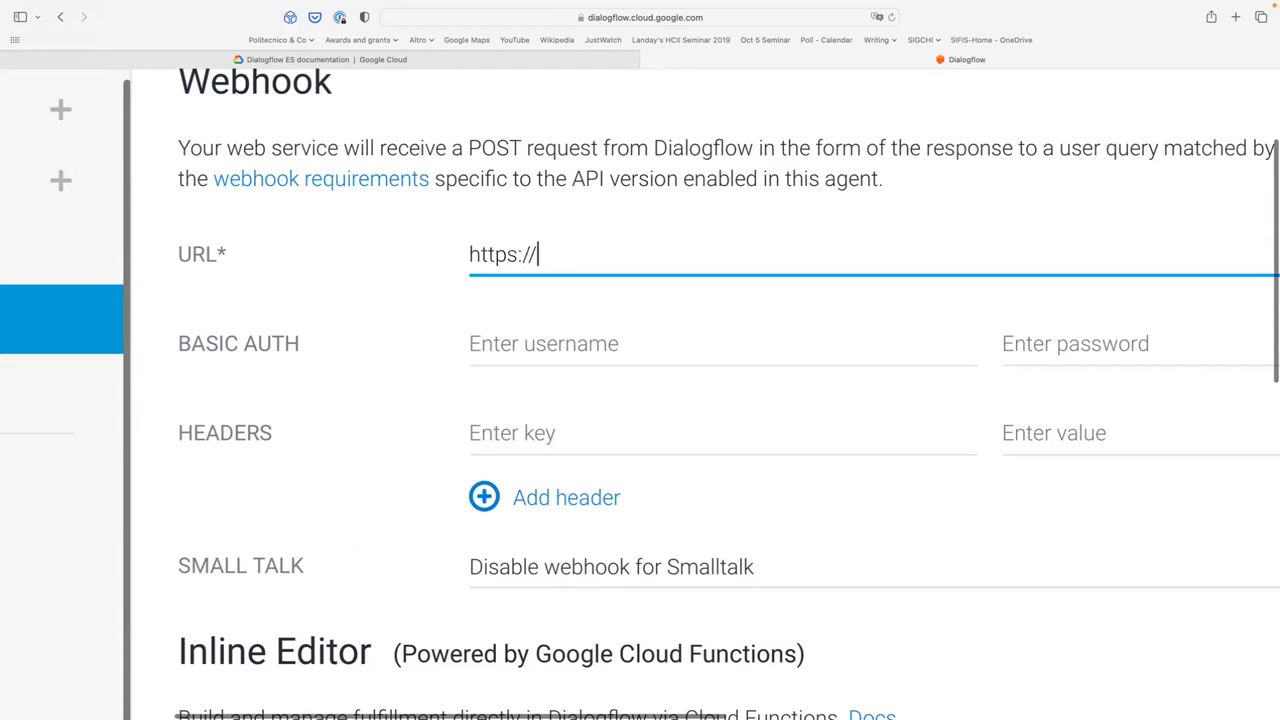
{"action": "type", "text": "localhost/process"}
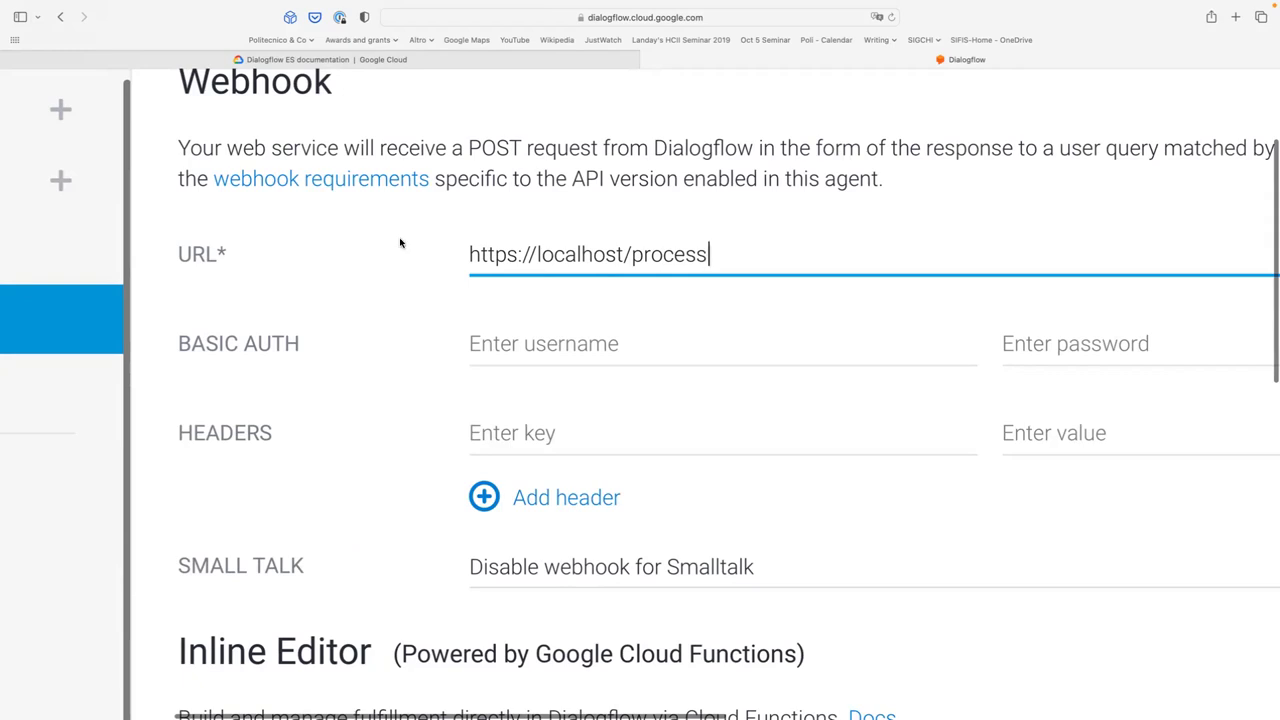
- Examine the https and localhost parts of the webhook URL and compare its path with the /process route in app.py
{"action": "left_click_drag", "start_coordinate": [518, 255], "coordinate": [441, 261]}
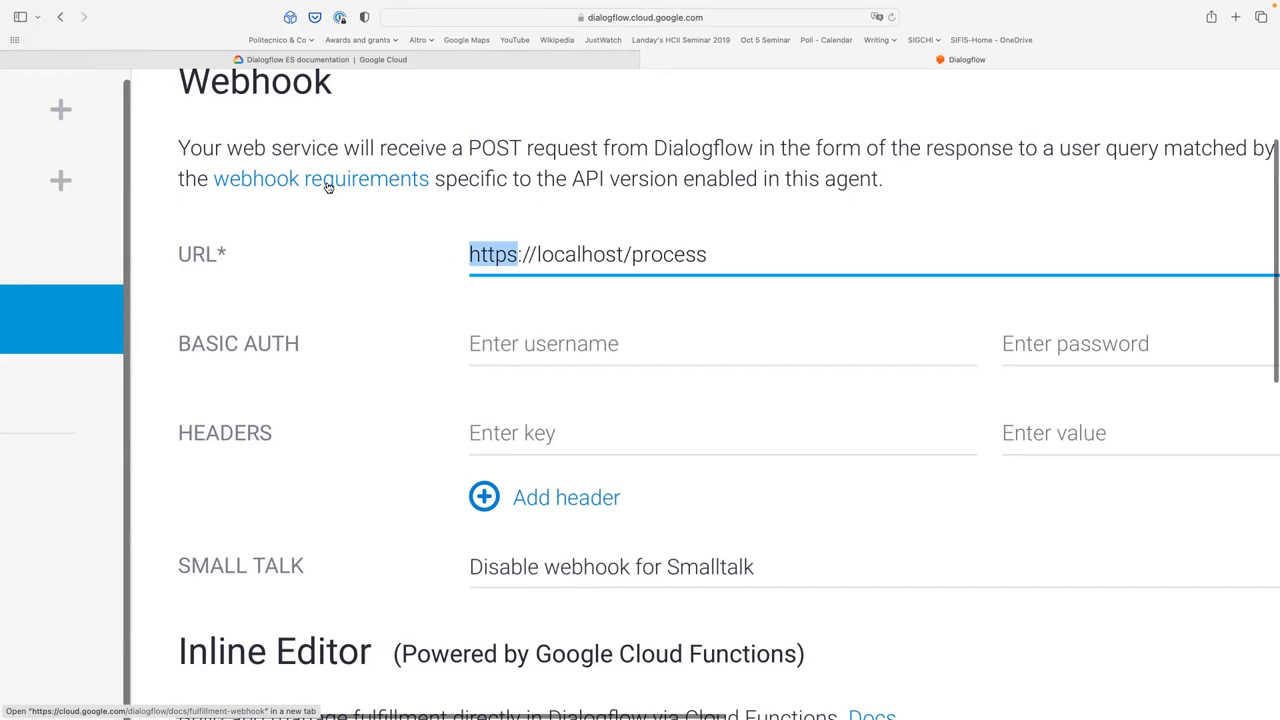
{"action": "double_click", "coordinate": [570, 256]}
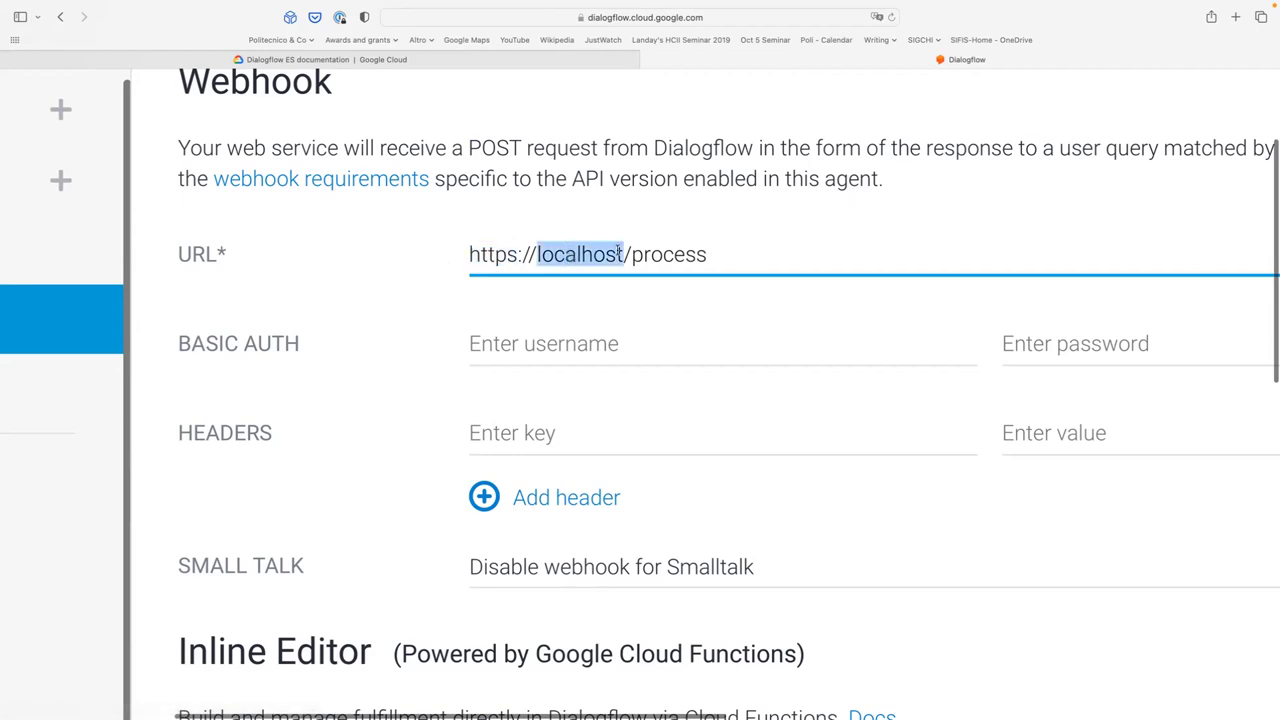
{"action": "left_click", "coordinate": [722, 258]}
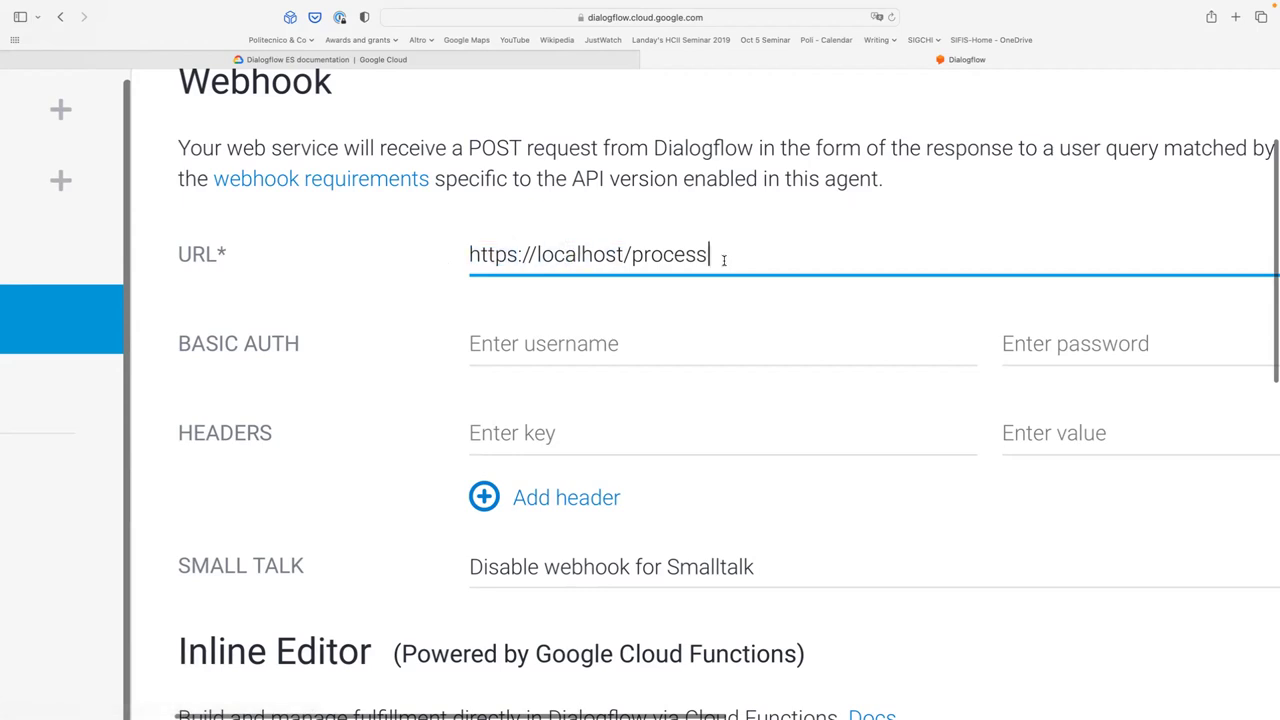
{"action": "double_click", "coordinate": [594, 256]}
{"action": "left_click", "coordinate": [745, 267]}
{"action": "key", "text": "super+Tab"}
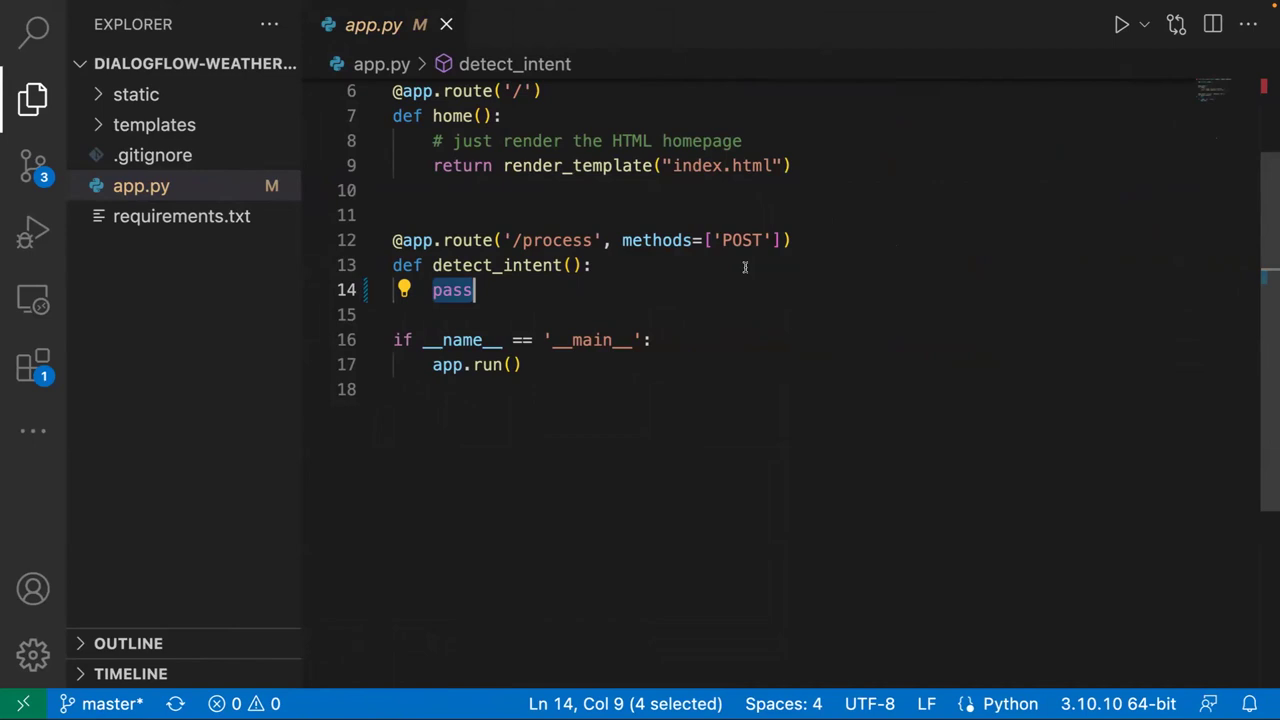
{"action": "key", "text": "super+Tab"}
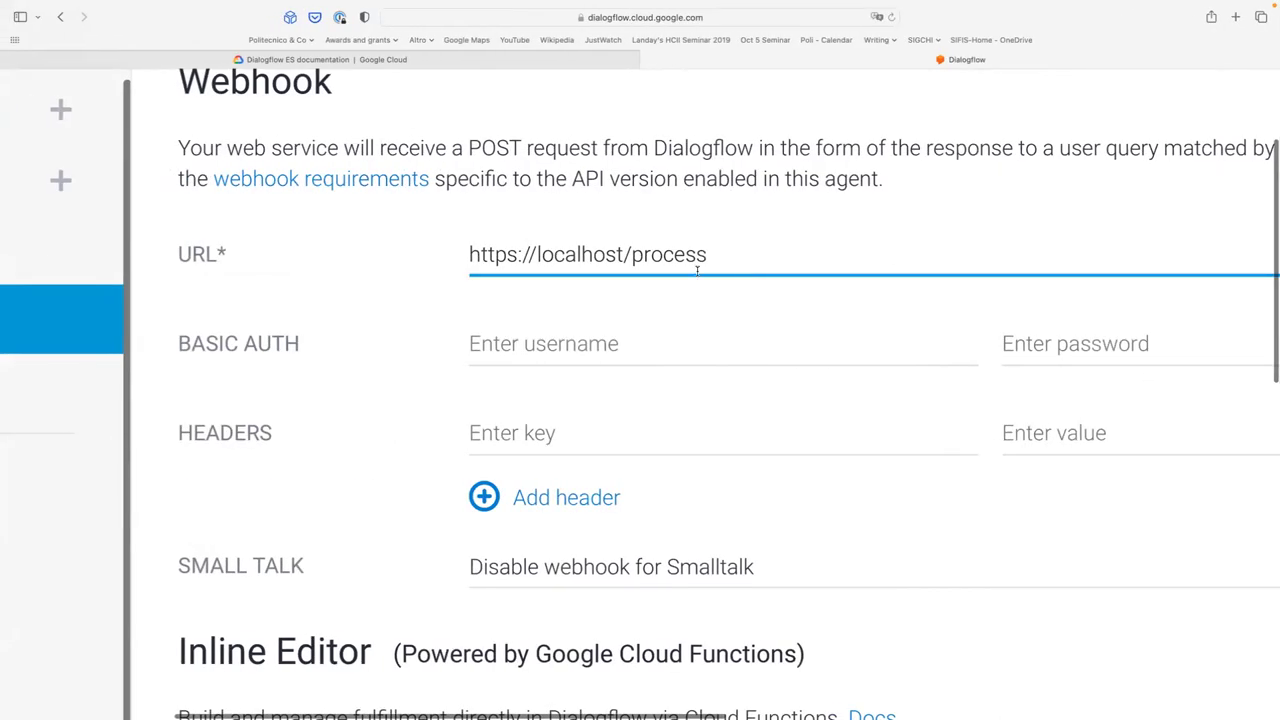
{"action": "double_click", "coordinate": [557, 256]}
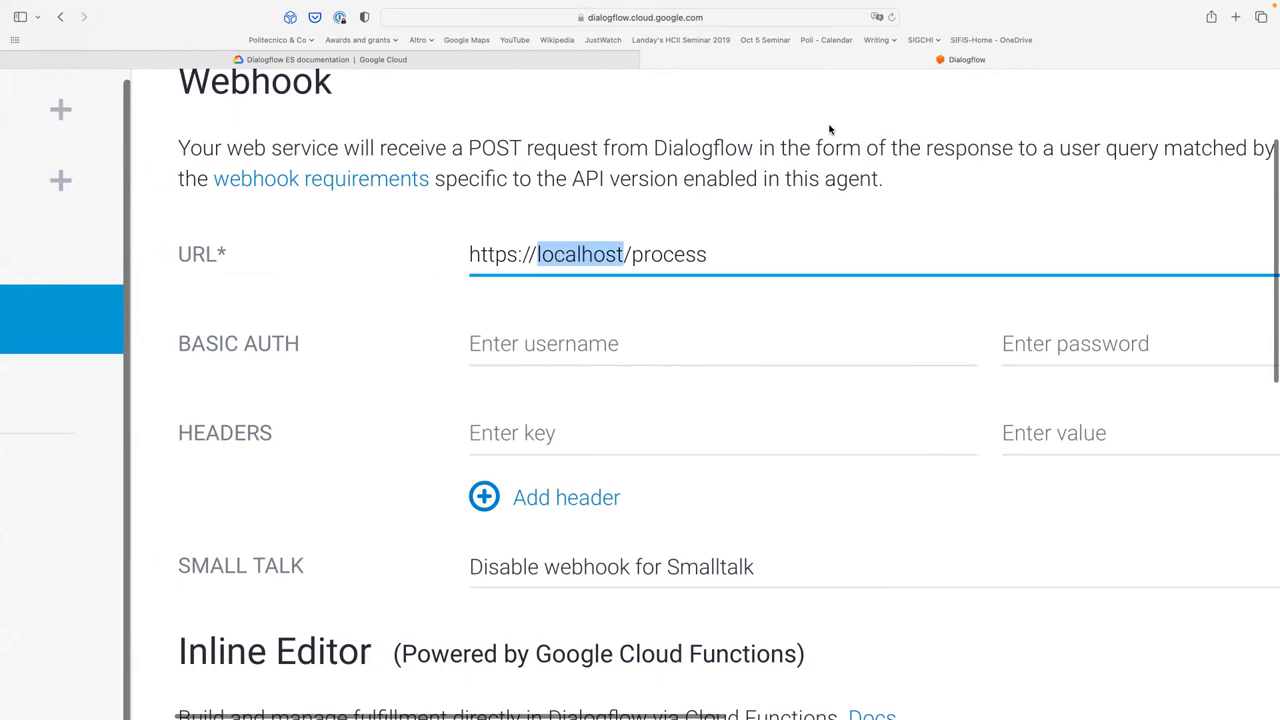
- Open ngrok.com in a new browser tab and examine the download page's installation instructions for macOS and Windows
{"action": "key", "text": "super+t"}
{"action": "type", "text": "ngrok.com"}
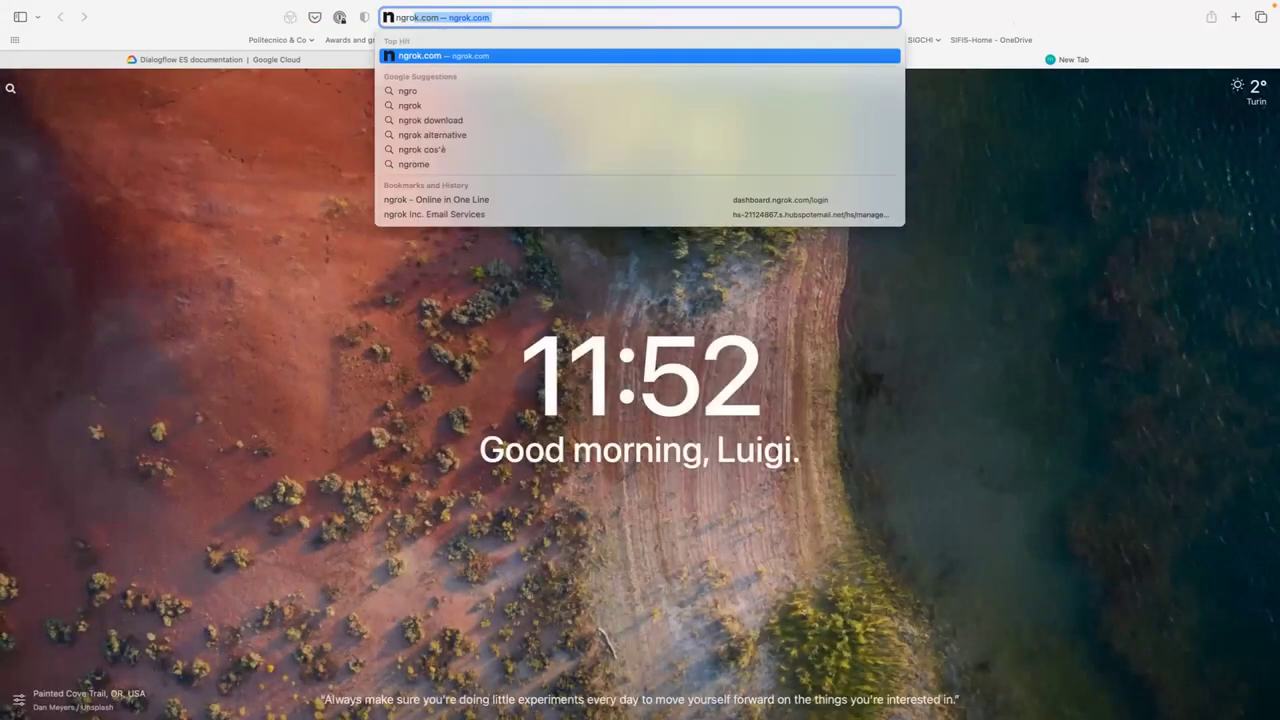
{"action": "key", "text": "Return"}
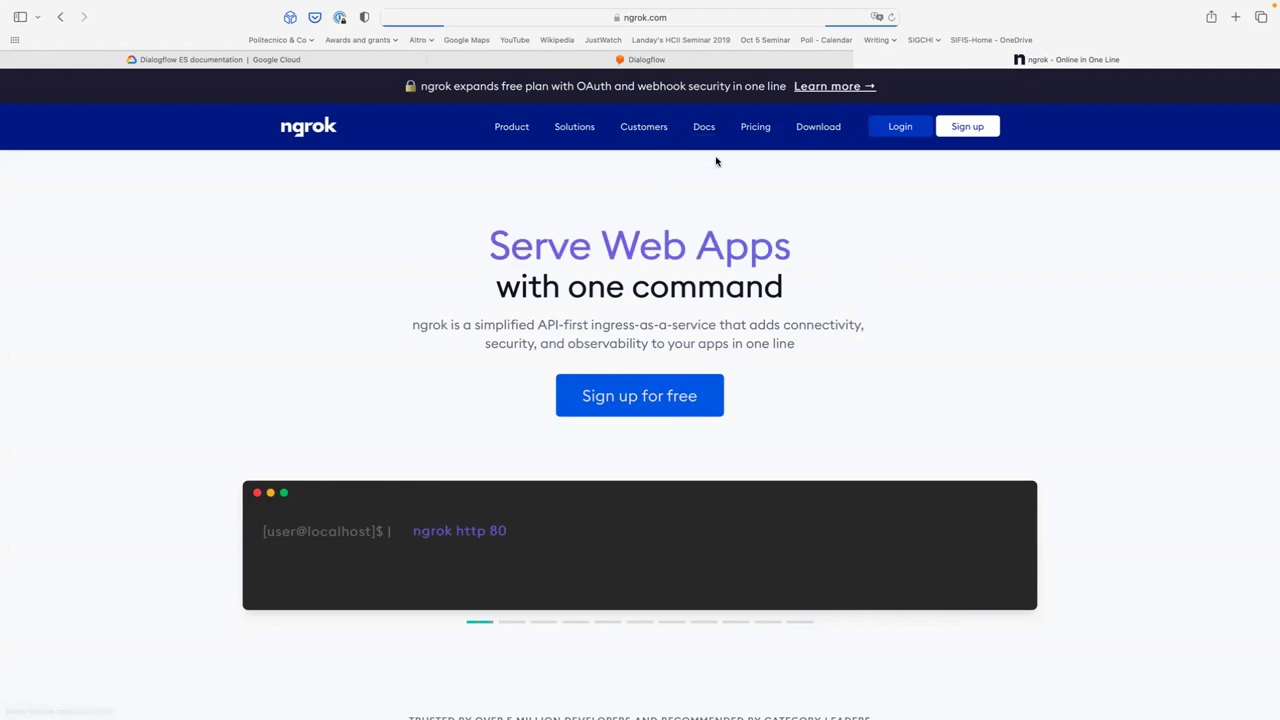
{"action": "left_click", "coordinate": [816, 130]}
{"action": "scroll", "coordinate": [560, 400], "scroll_direction": "down", "scroll_amount": 1}
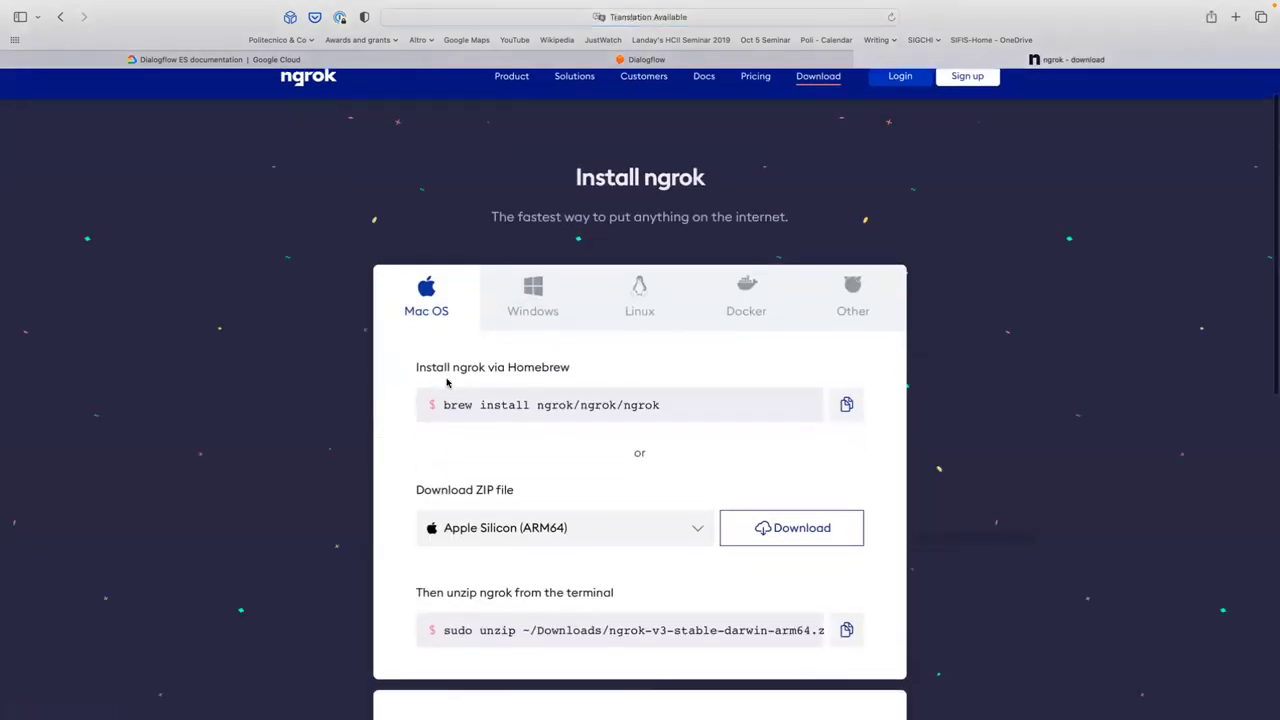
{"action": "scroll", "coordinate": [764, 490], "scroll_direction": "down", "scroll_amount": 5}
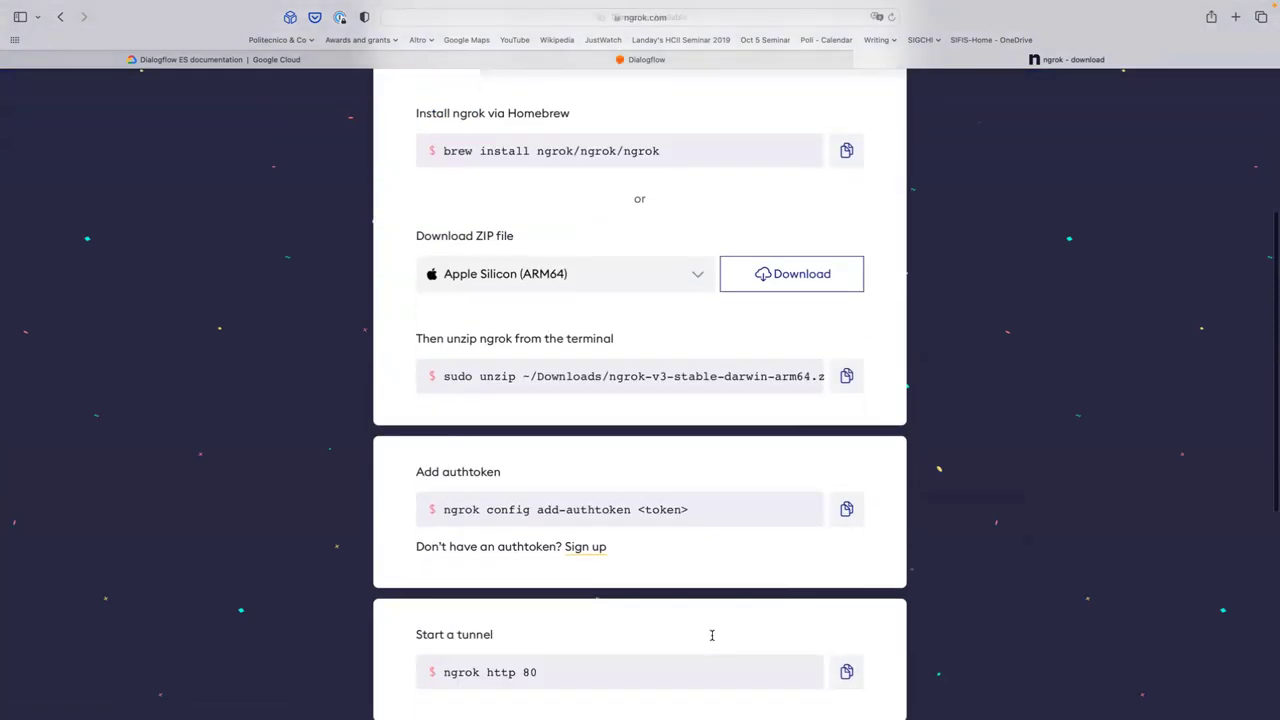
{"action": "scroll", "coordinate": [627, 572], "scroll_direction": "down", "scroll_amount": 5}
{"action": "scroll", "coordinate": [627, 569], "scroll_direction": "up", "scroll_amount": 10}
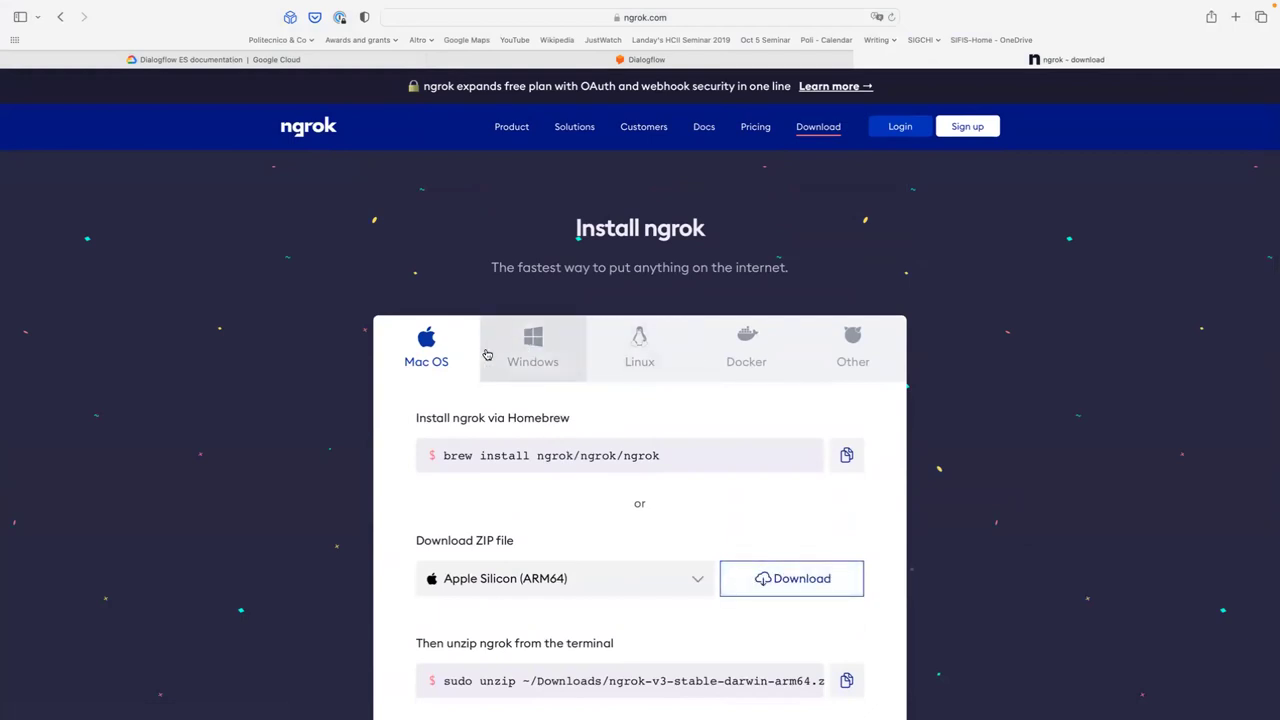
{"action": "left_click", "coordinate": [534, 352]}
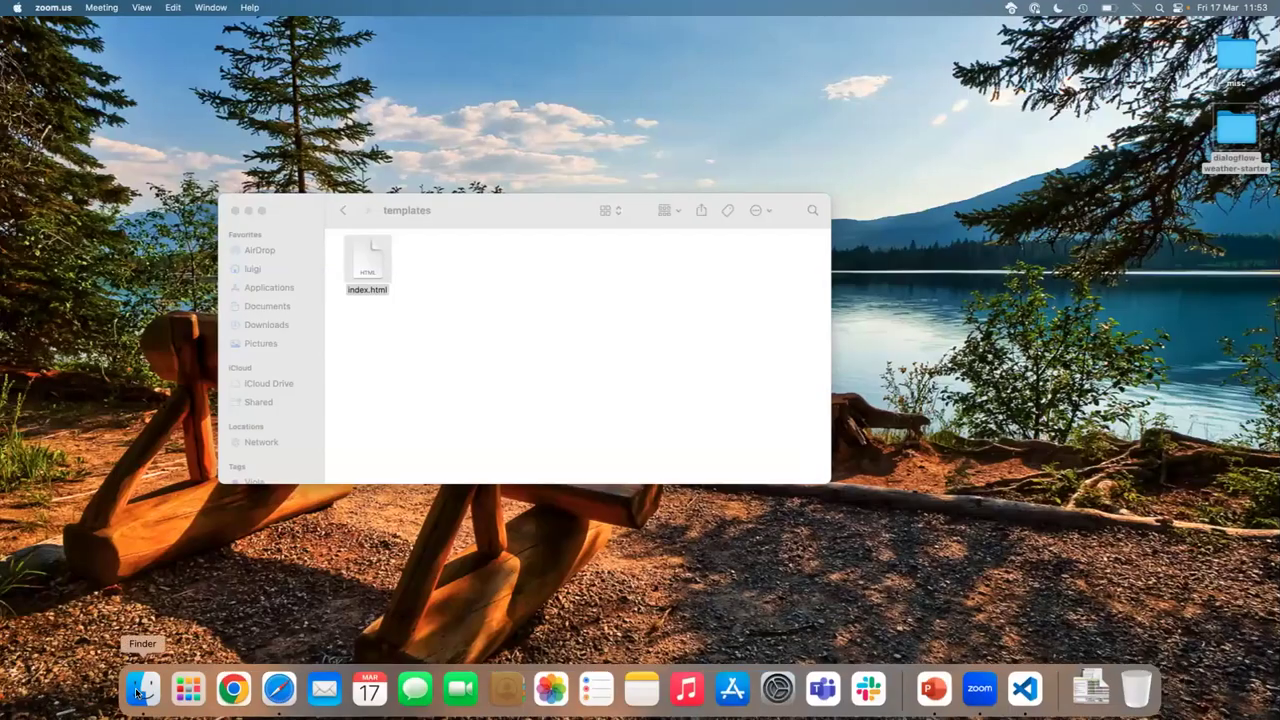
- Switch to Finder and open the ngrok folder inside Applications
{"action": "left_click", "coordinate": [142, 689]}
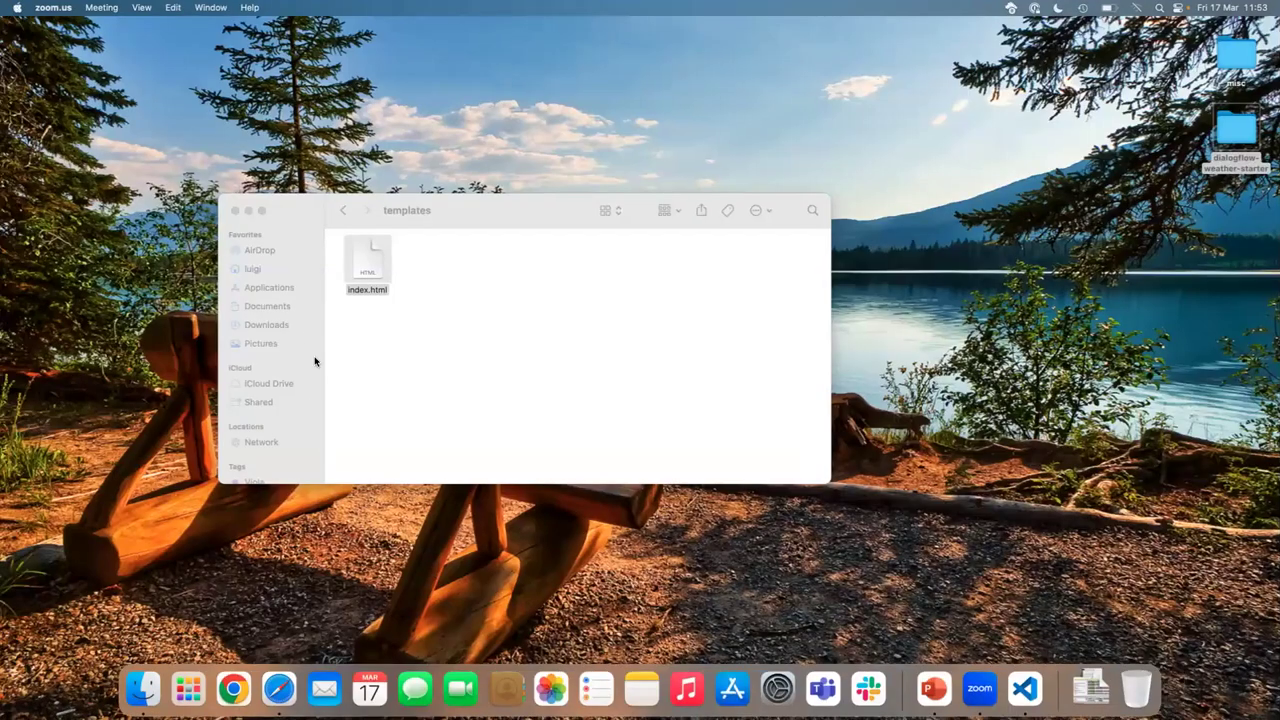
{"action": "left_click", "coordinate": [297, 288]}
{"action": "double_click", "coordinate": [467, 432]}
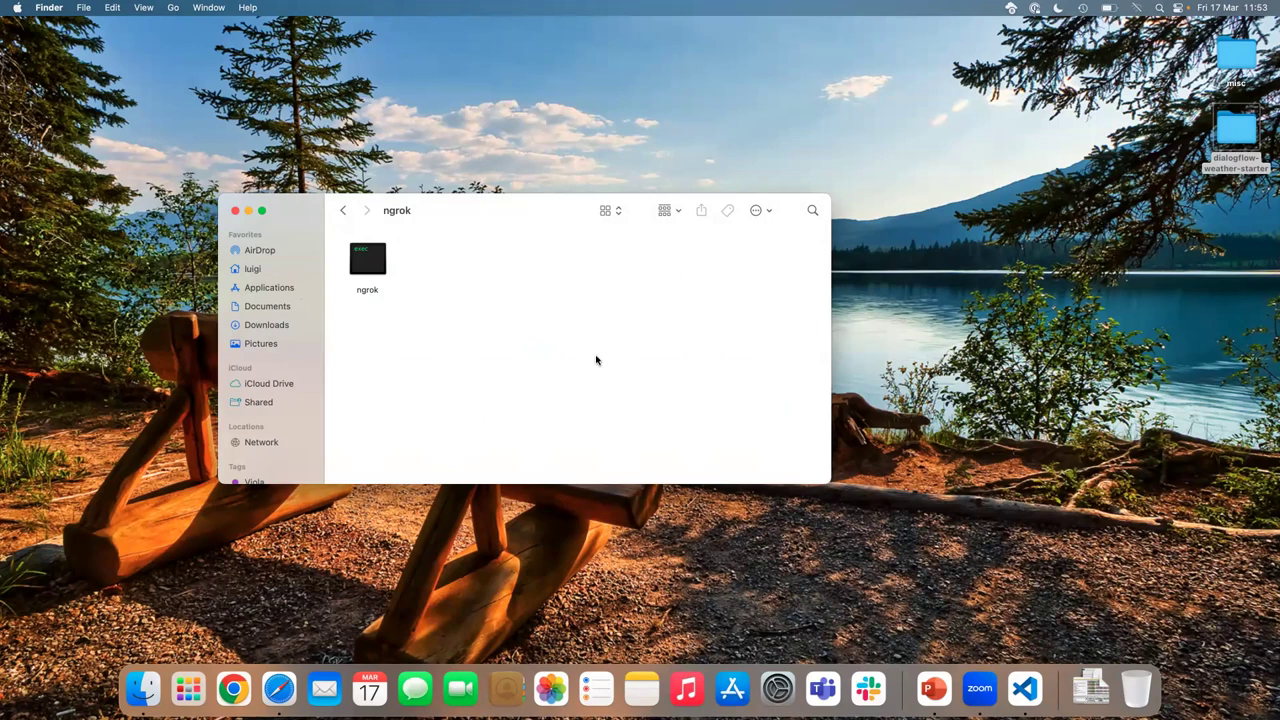
- Launch Terminal and open a new window with the Lectures profile, placed over the Finder window
{"action": "left_click", "coordinate": [1160, 8]}
{"action": "type", "text": "n"}
{"action": "key", "text": "BackSpace"}
{"action": "key", "text": "BackSpace"}
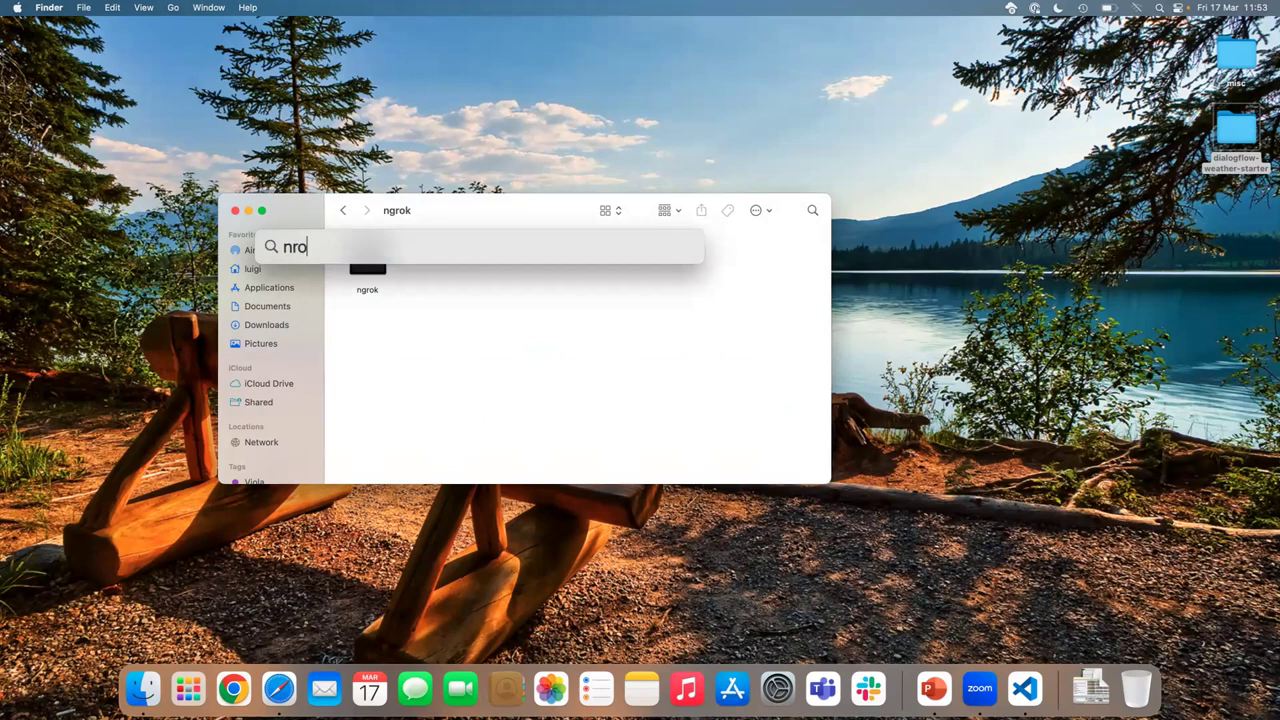
{"action": "type", "text": "terminal"}
{"action": "key", "text": "Return"}
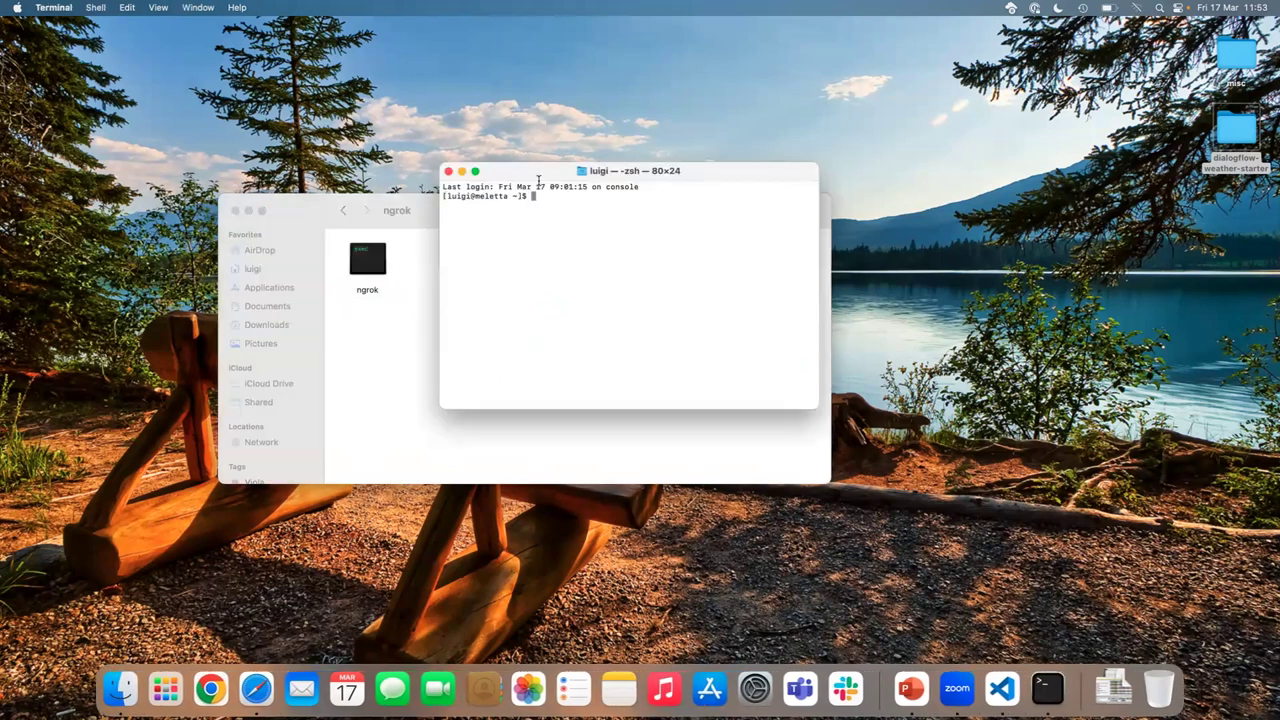
{"action": "left_click", "coordinate": [190, 7]}
{"action": "mouse_move", "coordinate": [170, 7]}
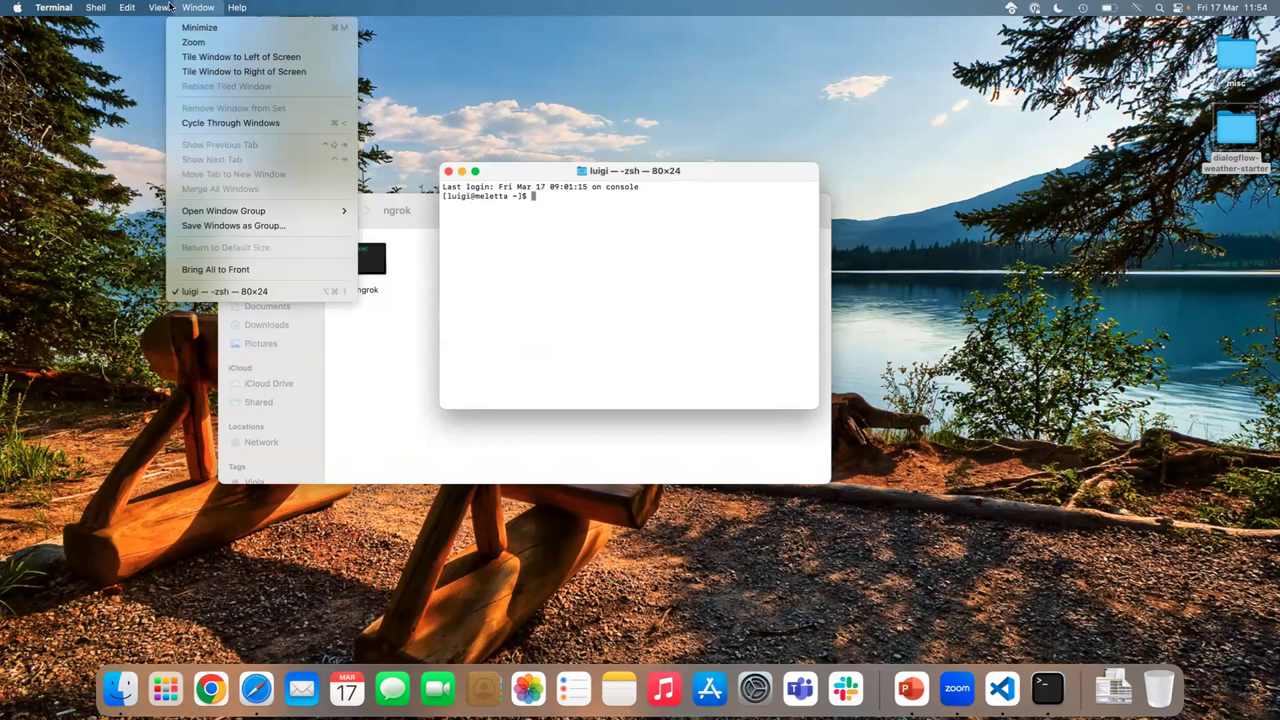
{"action": "mouse_move", "coordinate": [128, 7]}
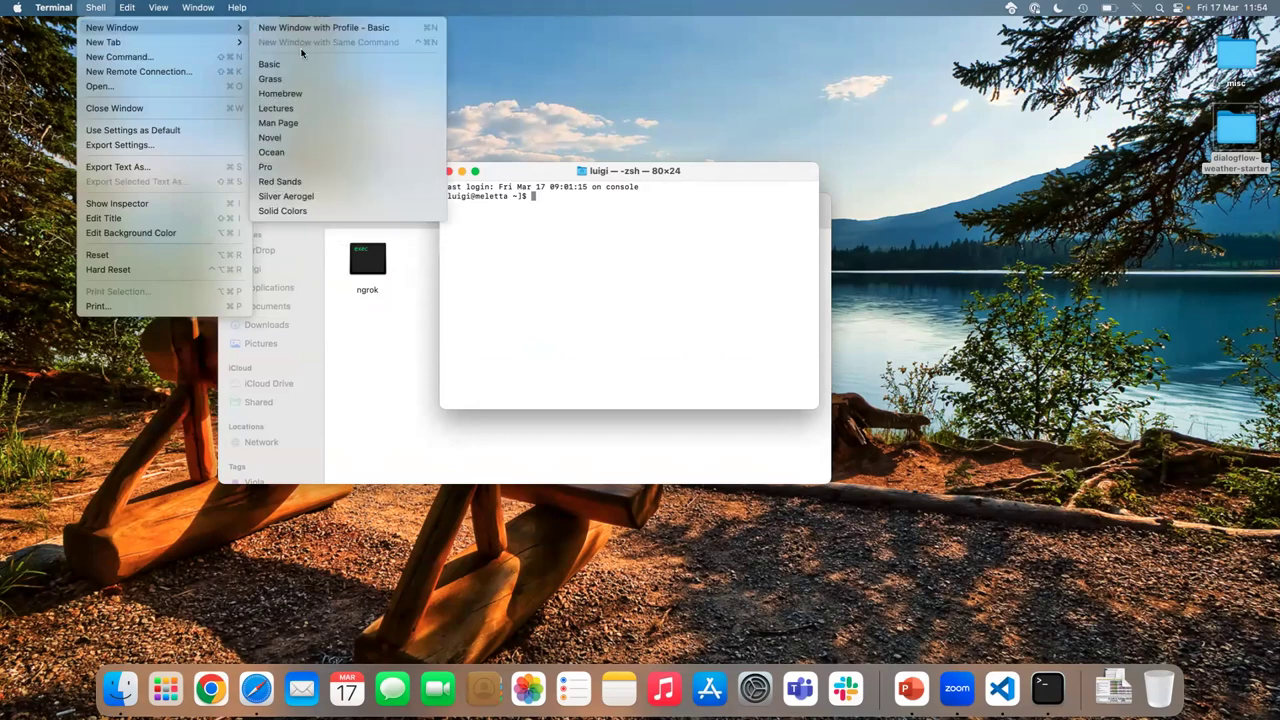
{"action": "left_click", "coordinate": [299, 108]}
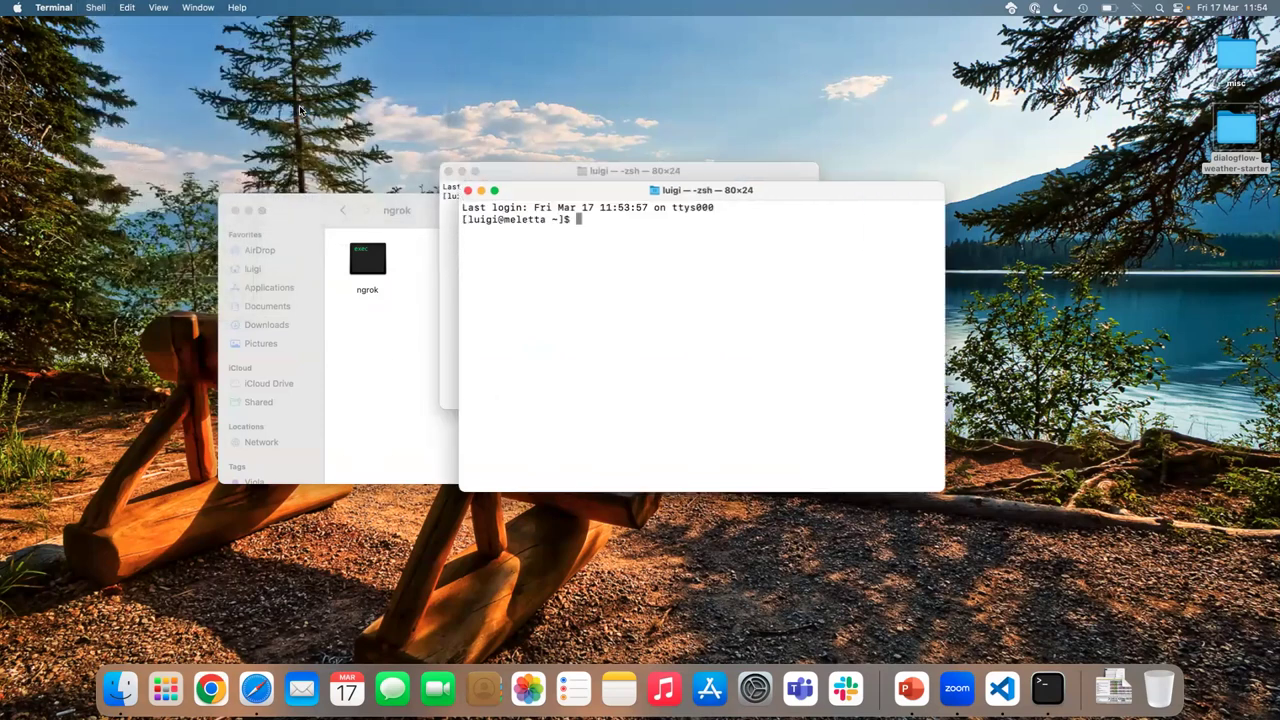
{"action": "left_click_drag", "start_coordinate": [608, 200], "coordinate": [521, 183]}
- Try to run ngrok from the home directory
{"action": "type", "text": "ngork"}
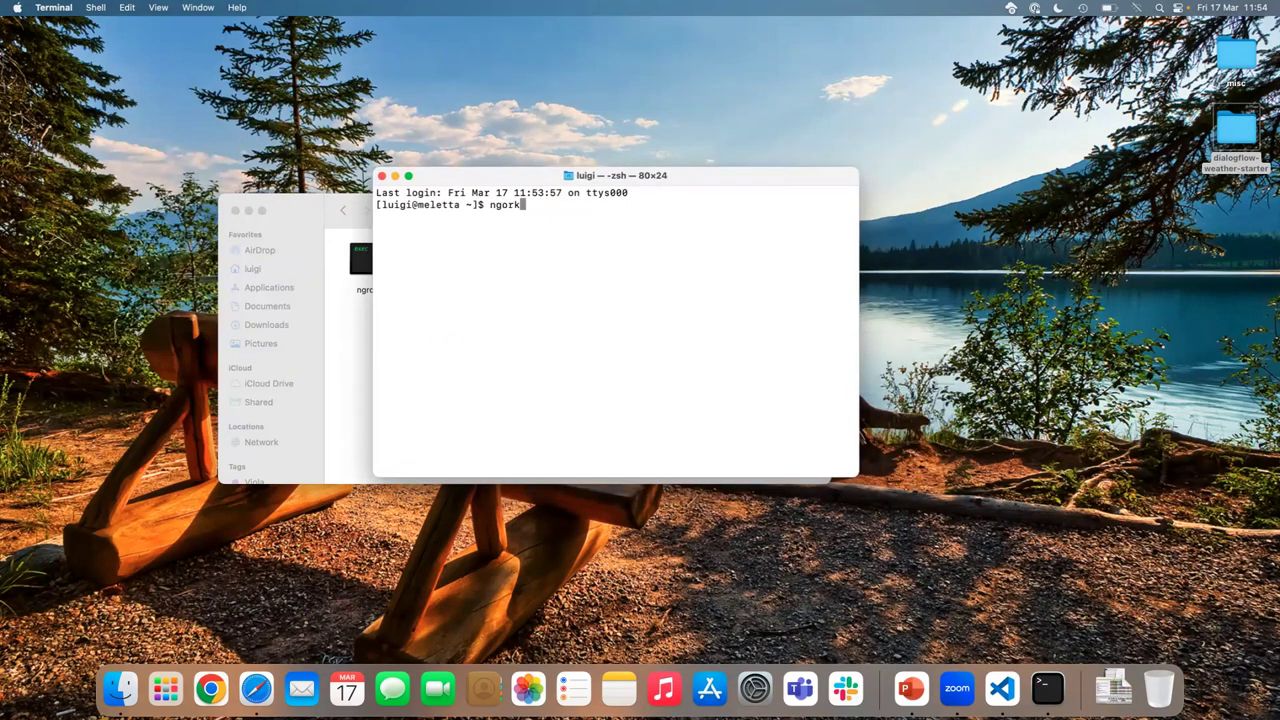
{"action": "key", "text": "Return"}
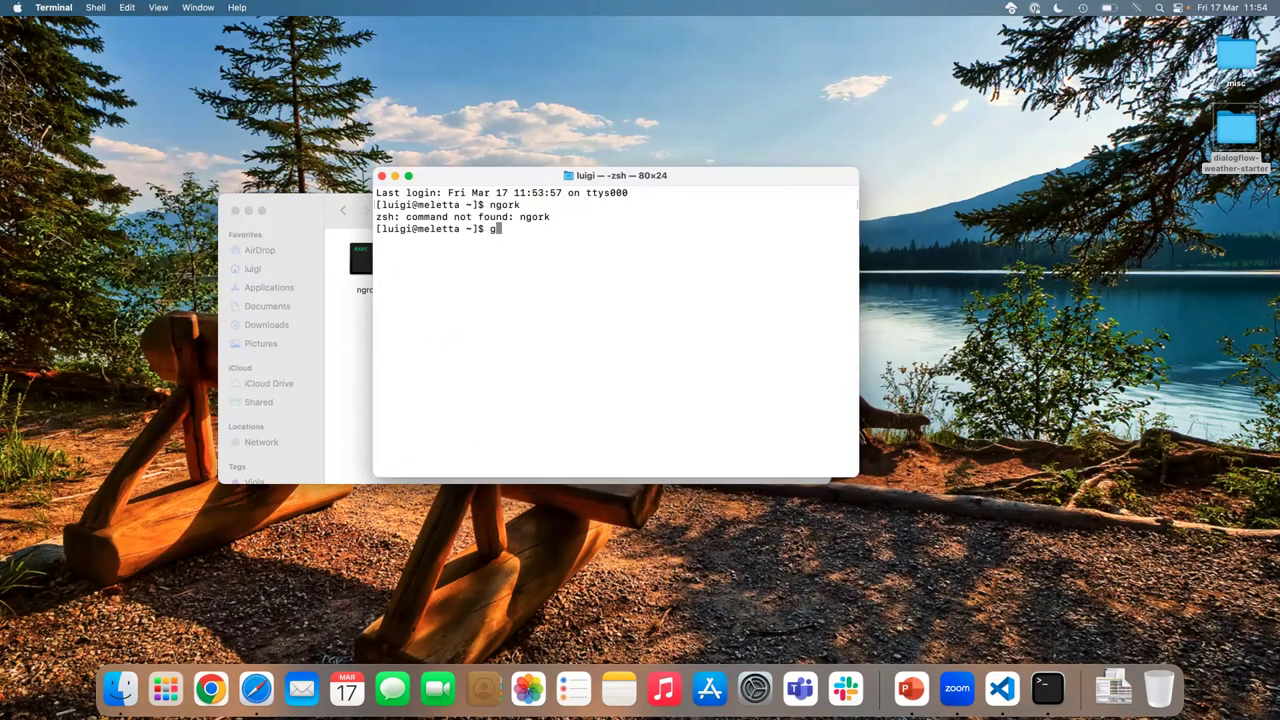
{"action": "type", "text": "ngrok"}
{"action": "key", "text": "Return"}
- Change the working directory to /Applications/ngrok
{"action": "type", "text": "cd /"}
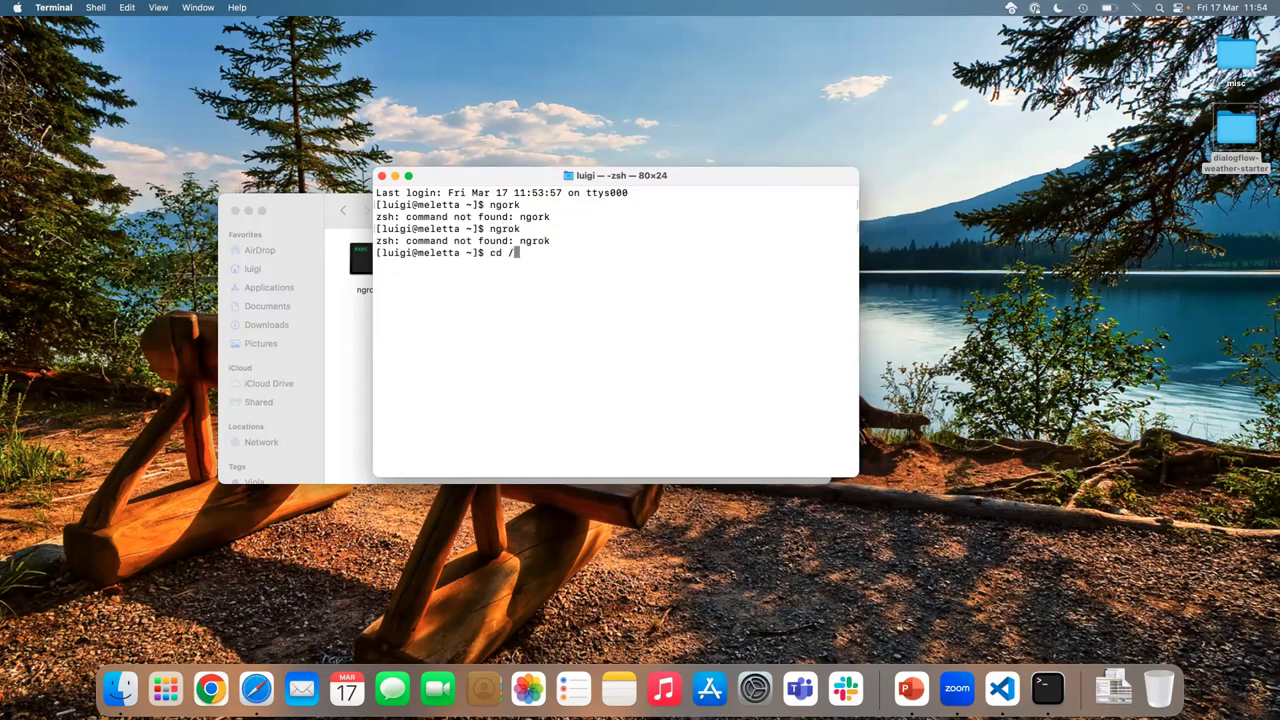
{"action": "key", "text": "BackSpace"}
{"action": "key", "text": "BackSpace"}
{"action": "key", "text": "BackSpace"}
{"action": "type", "text": "./Appli"}
{"action": "key", "text": "BackSpace"}
{"action": "key", "text": "BackSpace"}
{"action": "key", "text": "BackSpace"}
{"action": "key", "text": "BackSpace"}
{"action": "key", "text": "BackSpace"}
{"action": "key", "text": "BackSpace"}
{"action": "key", "text": "BackSpace"}
{"action": "type", "text": "cd /app"}
{"action": "key", "text": "Tab"}
{"action": "type", "text": "ngrok"}
{"action": "key", "text": "Return"}
- Run ./ngrok without arguments to view its available commands and options
{"action": "type", "text": "./ng"}
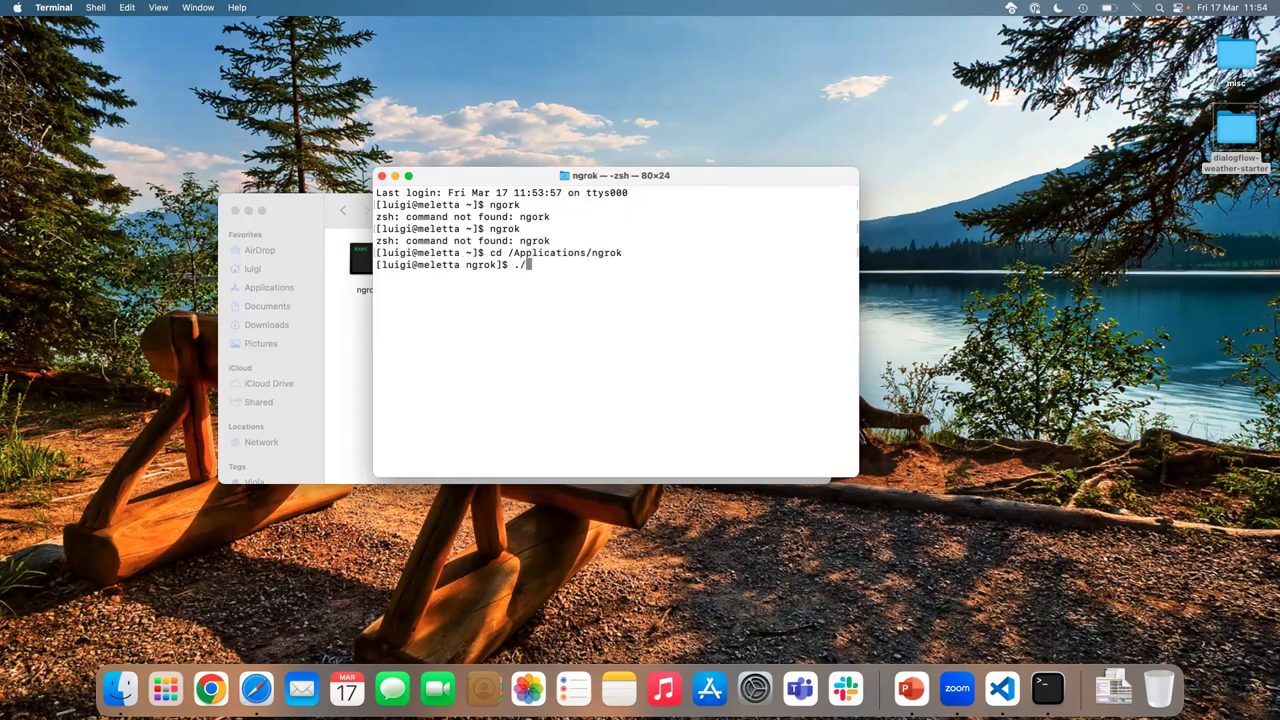
{"action": "type", "text": "rok"}
{"action": "key", "text": "Return"}
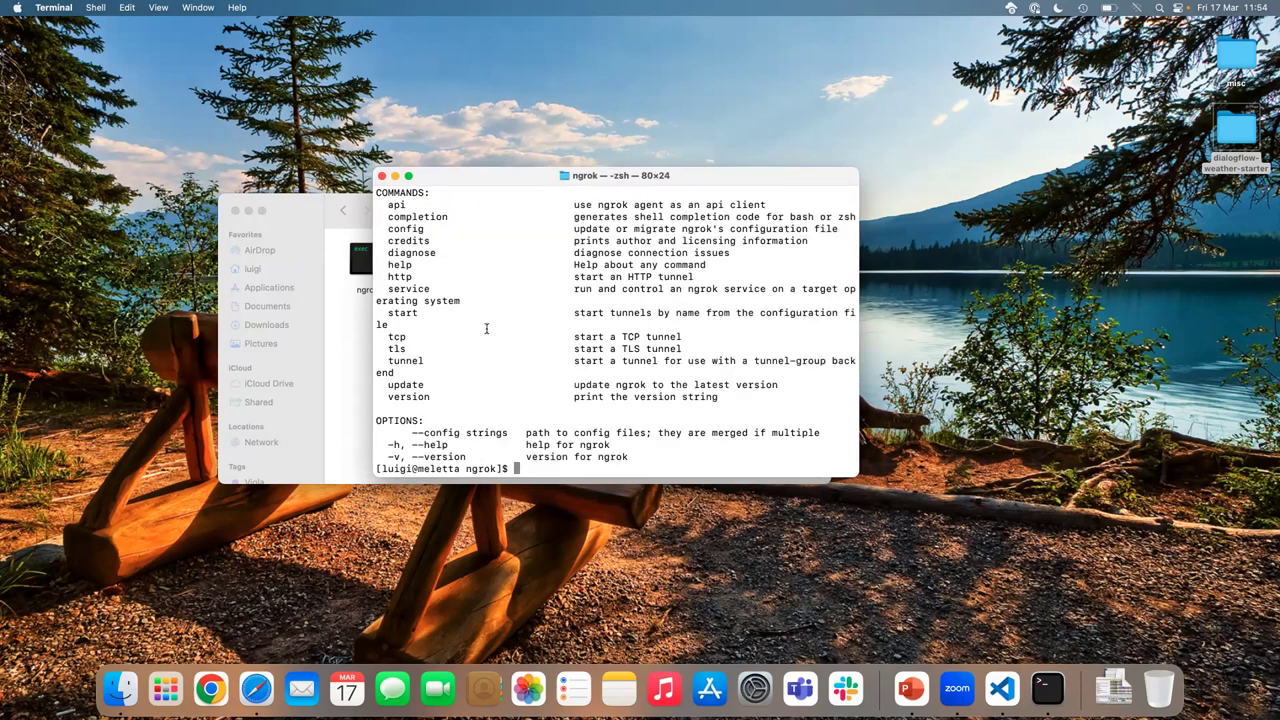
- Start an HTTP tunnel to local port 5000 with ./ngrok http 5000
{"action": "type", "text": "ngrok"}
{"action": "type", "text": "http 5000"}
{"action": "key", "text": "Return"}
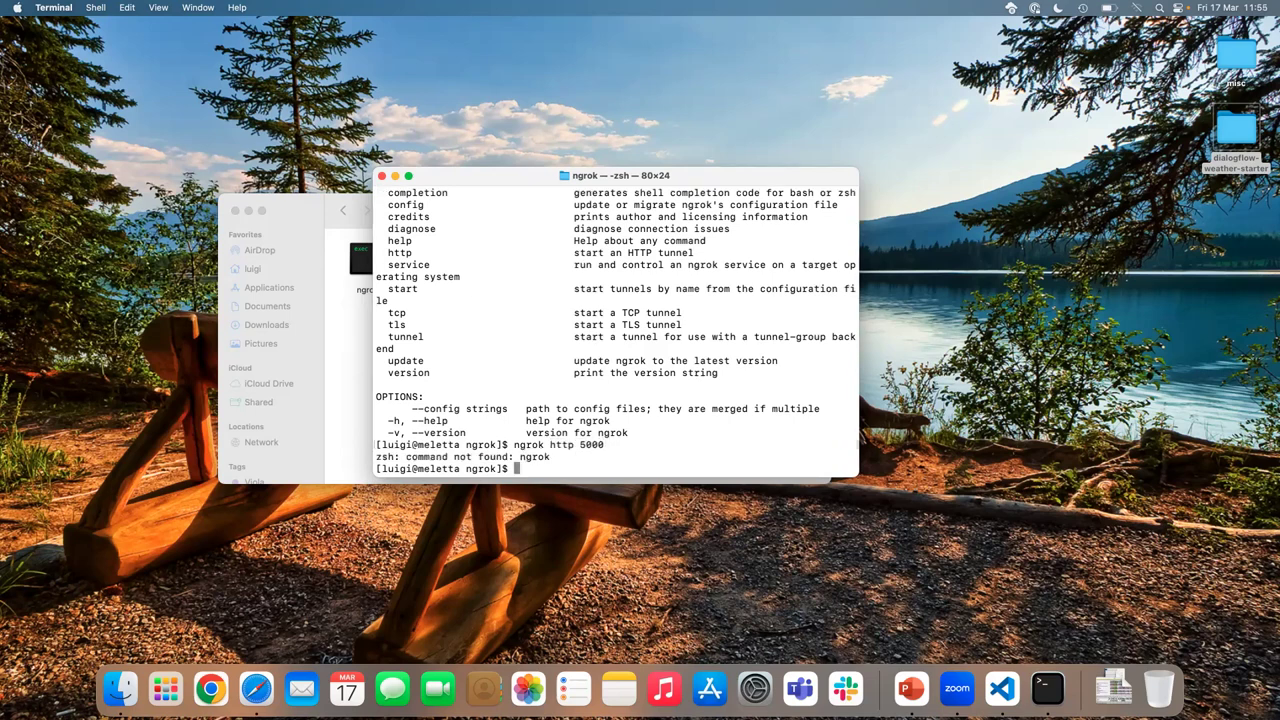
{"action": "key", "text": "Up"}
{"action": "key", "text": "Left"}
{"action": "key", "text": "Left"}
{"action": "key", "text": "Left"}
{"action": "key", "text": "Left"}
{"action": "key", "text": "Left"}
{"action": "key", "text": "Left"}
{"action": "key", "text": "Left"}
{"action": "key", "text": "Left"}
{"action": "key", "text": "Left"}
{"action": "key", "text": "Left"}
{"action": "key", "text": "Left"}
{"action": "key", "text": "Left"}
{"action": "key", "text": "Left"}
{"action": "key", "text": "Left"}
{"action": "key", "text": "Left"}
{"action": "type", "text": "./"}
{"action": "key", "text": "Return"}
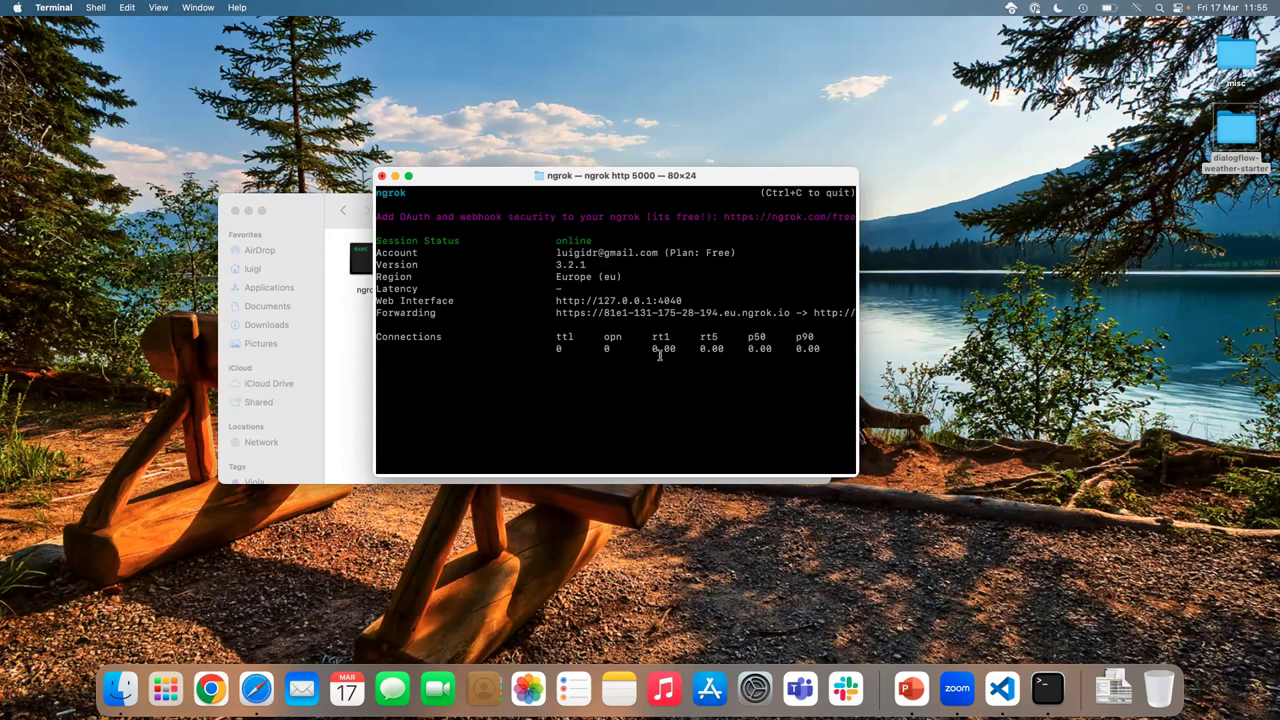
- Highlight the tunnel's HTTPS forwarding address and stop the running ngrok tunnel
{"action": "left_click_drag", "start_coordinate": [555, 319], "coordinate": [790, 314]}
{"action": "left_click", "coordinate": [790, 314]}
{"action": "key", "text": "ctrl+c"}
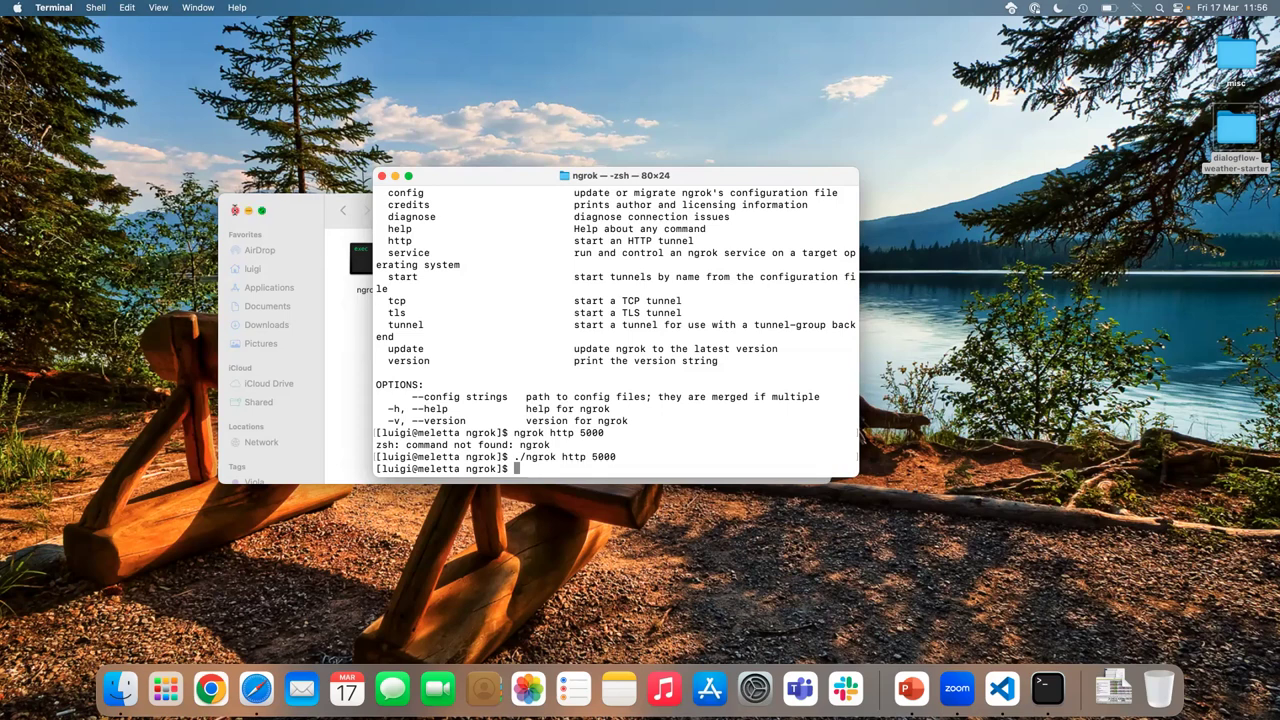
- Clear the Finder window from the desktop and switch to the ngrok download page in the browser
{"action": "key", "text": "super+alt+h"}
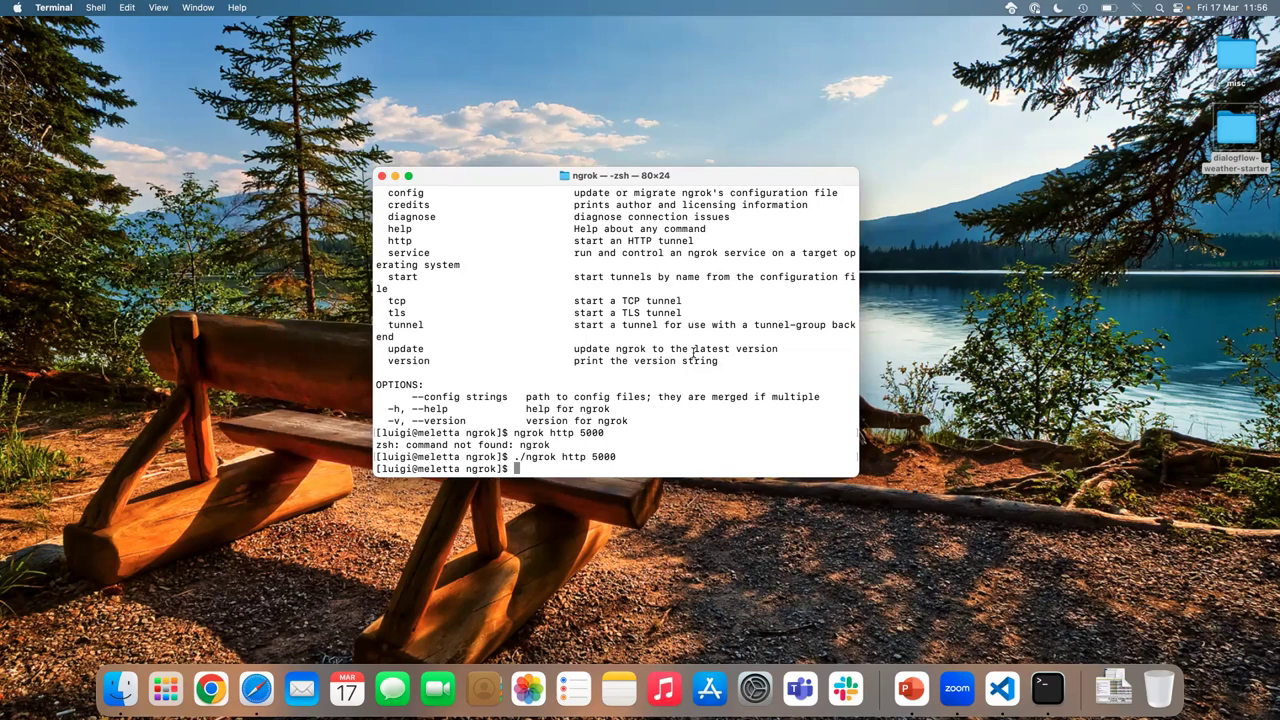
{"action": "key", "text": "ctrl+Right"}
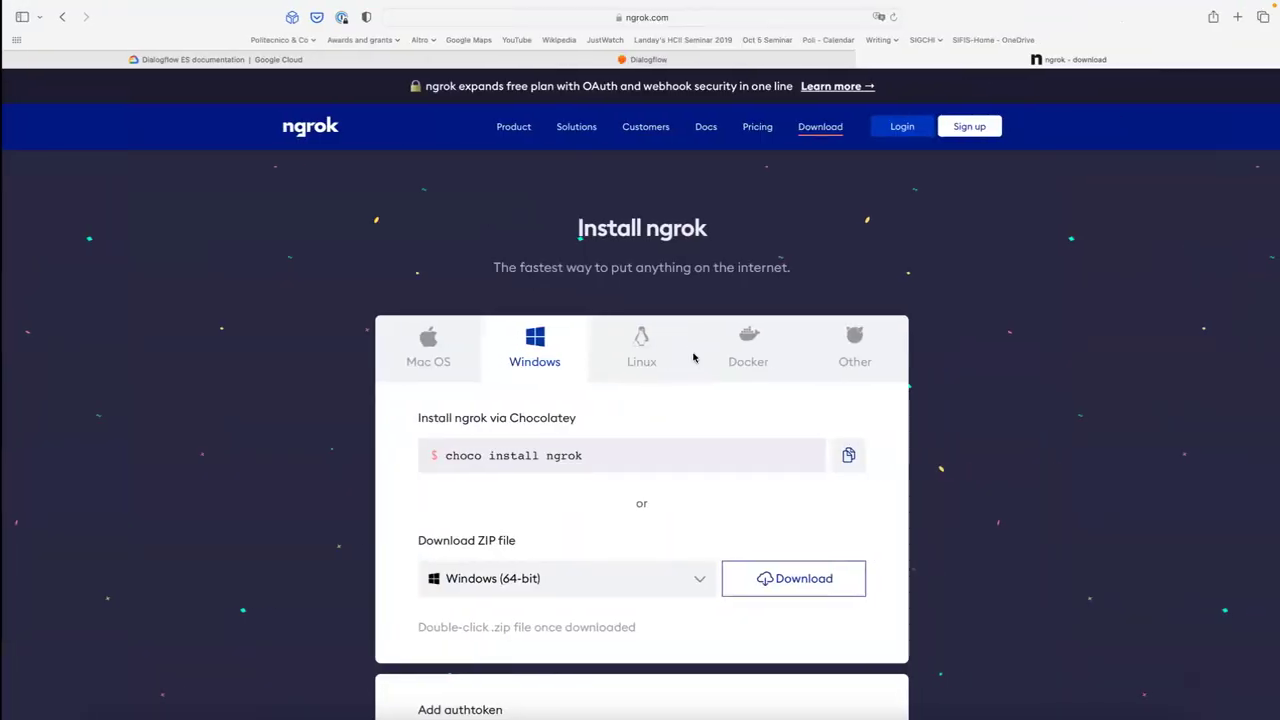
- Close the ngrok download page, switch to Visual Studio Code and open a new terminal in dialogflow-weather-starter
{"action": "key", "text": "super+w"}
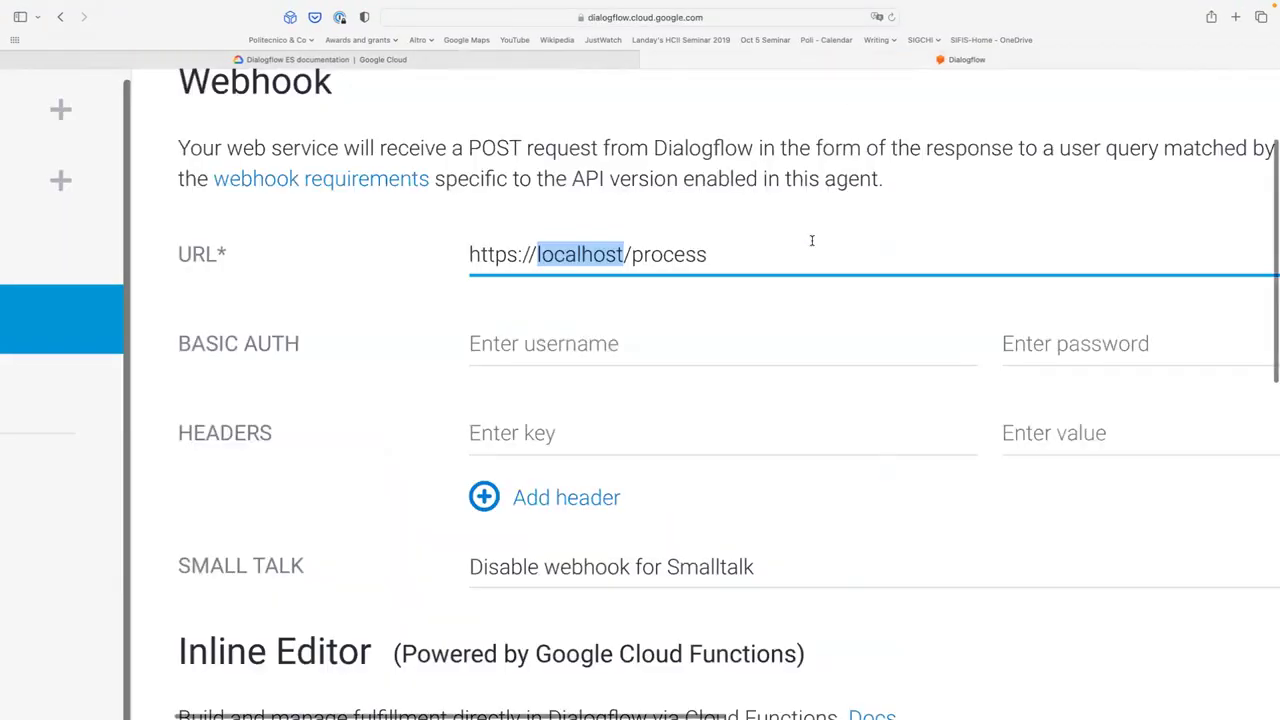
{"action": "key", "text": "ctrl+Left"}
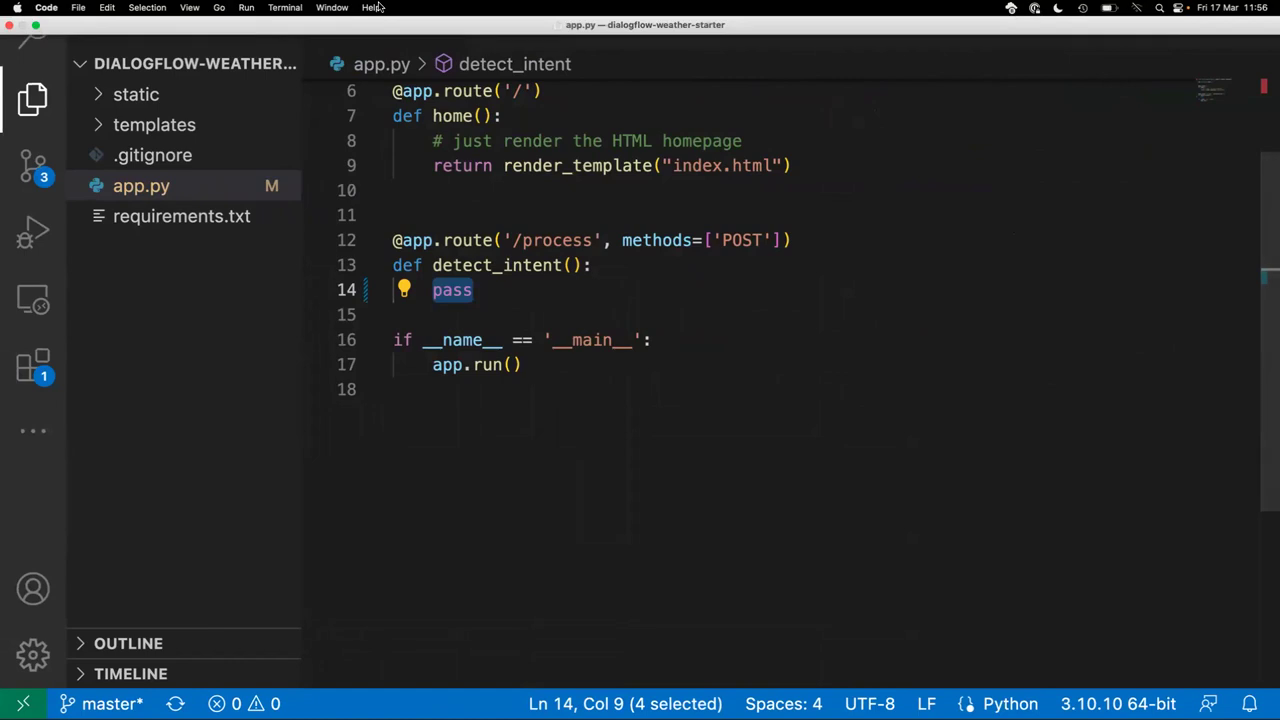
{"action": "left_click", "coordinate": [285, 7]}
{"action": "left_click", "coordinate": [291, 27]}
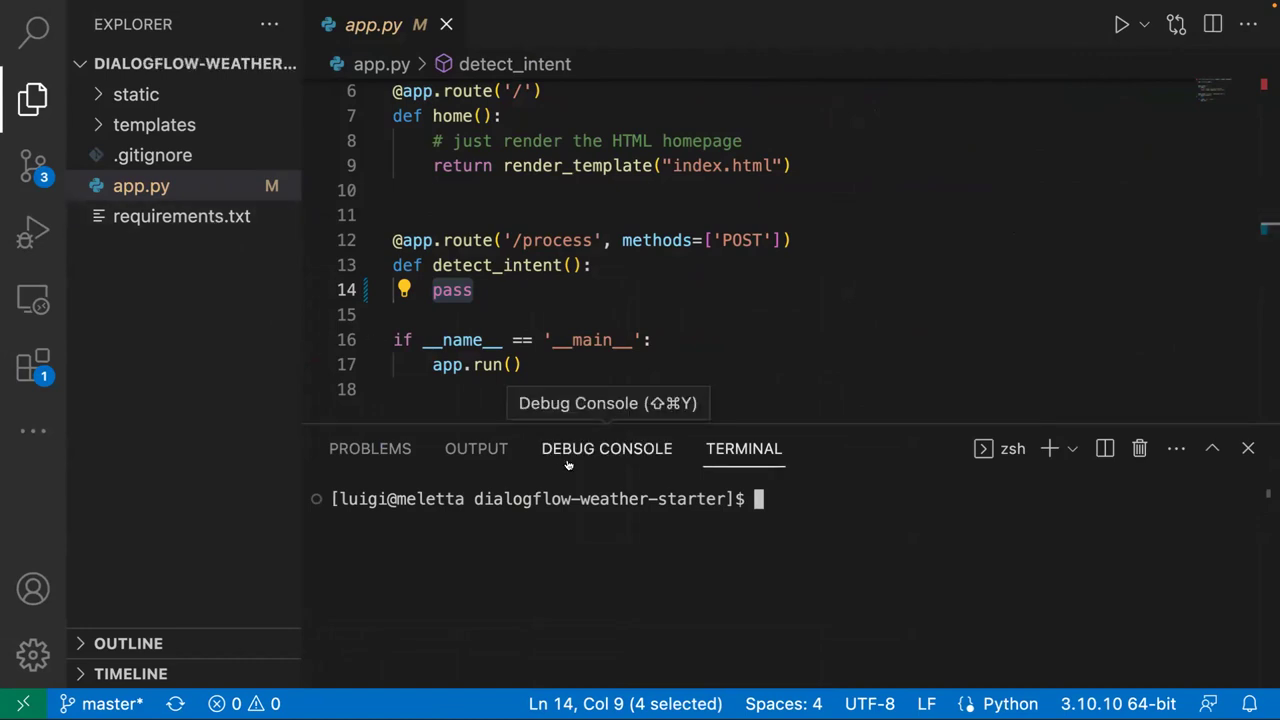
- Create a Python virtual environment named vevn with python3 -m venv and decline selecting it for the workspace
{"action": "type", "text": "python3 -m venv vevn"}
{"action": "key", "text": "Return"}
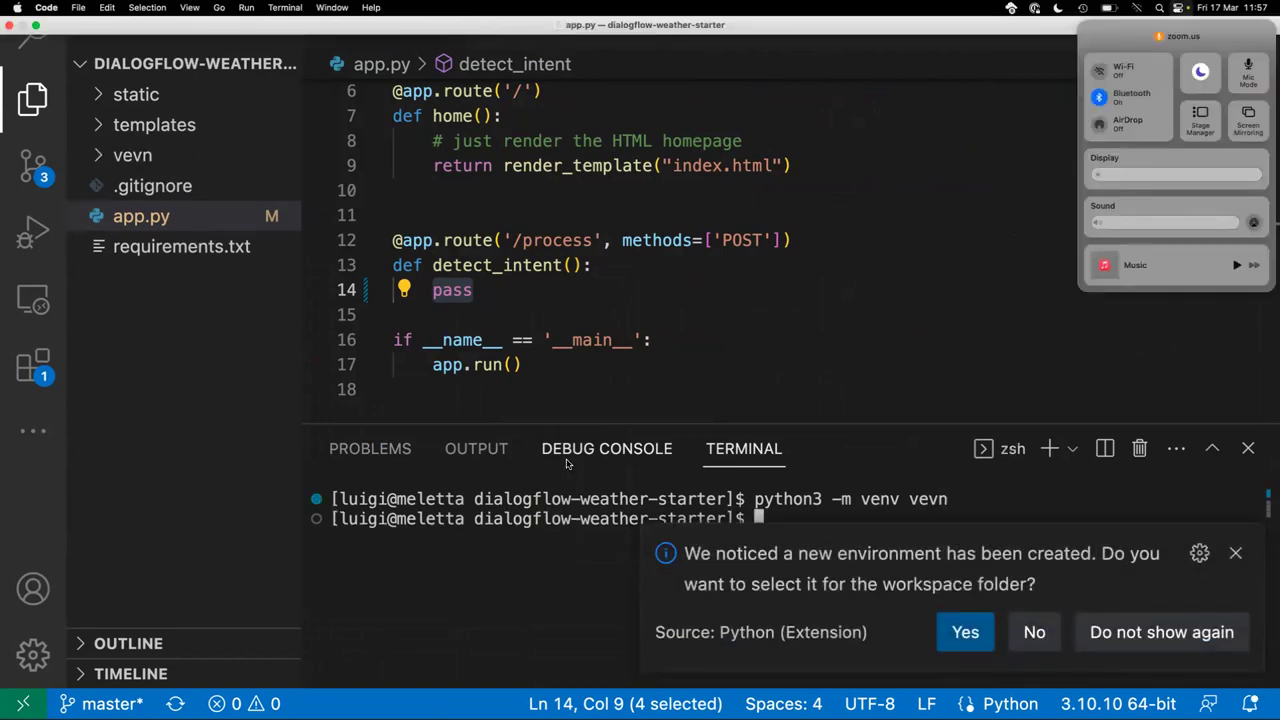
{"action": "left_click", "coordinate": [1034, 632]}
- Delete the misnamed environment folder with rm -rf vevn
{"action": "type", "text": "rm -rf ve"}
{"action": "key", "text": "Tab"}
{"action": "key", "text": "Return"}
- Create a virtual environment with python3 -m venv venv and accept it as the workspace folder's environment
{"action": "key", "text": "Up"}
{"action": "key", "text": "BackSpace"}
{"action": "key", "text": "BackSpace"}
{"action": "key", "text": "Up"}
{"action": "key", "text": "BackSpace"}
{"action": "key", "text": "BackSpace"}
{"action": "type", "text": "nv"}
{"action": "key", "text": "Return"}
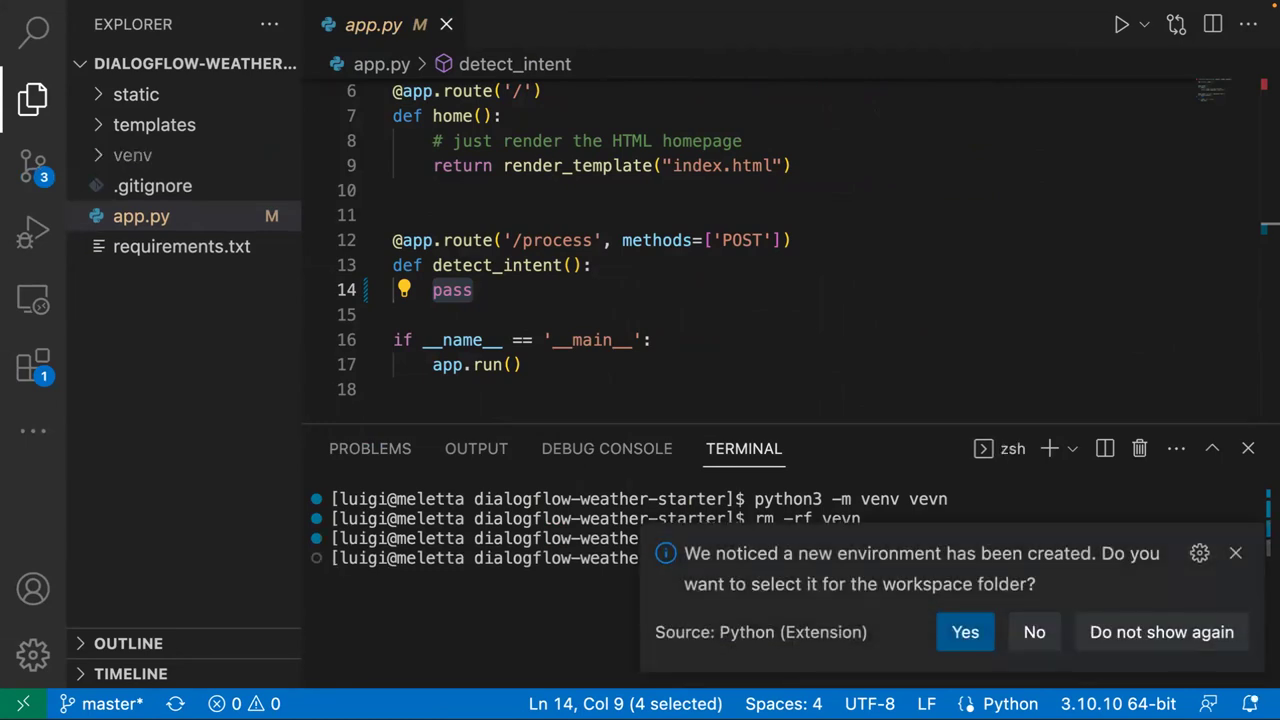
{"action": "left_click", "coordinate": [963, 634]}
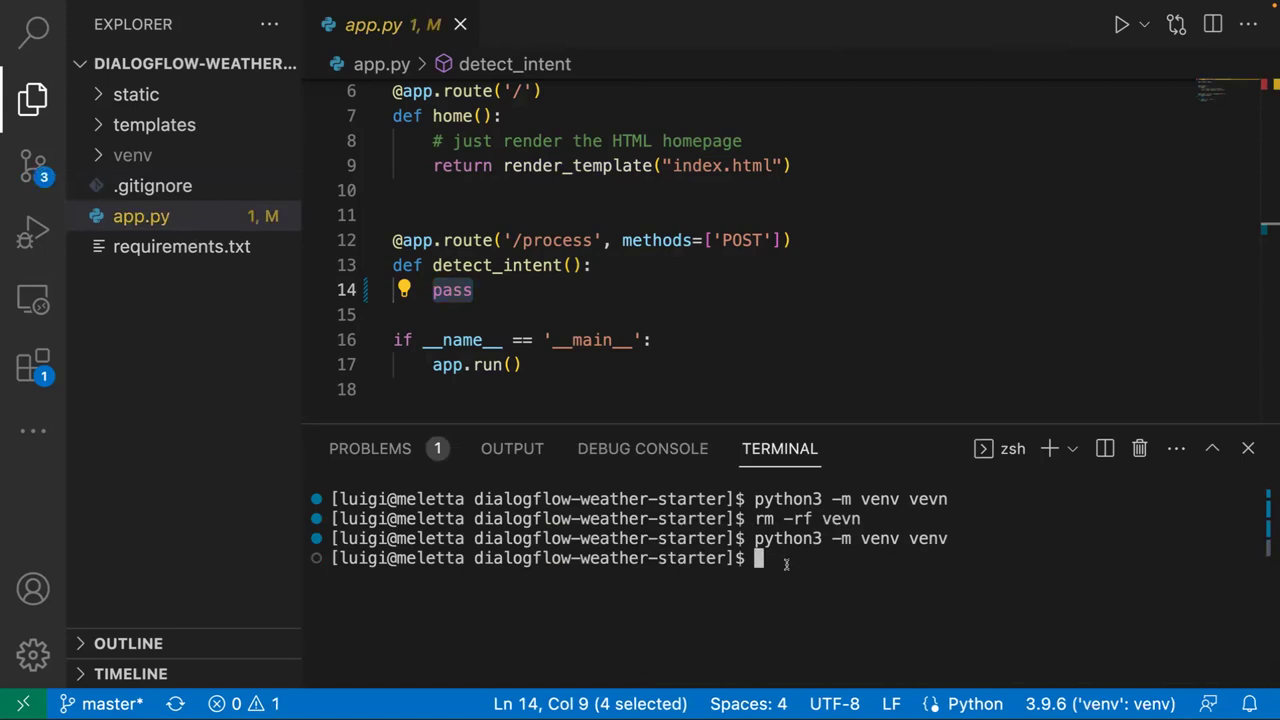
- Activate the virtual environment with source venv/bin/activate
{"action": "type", "text": "source"}
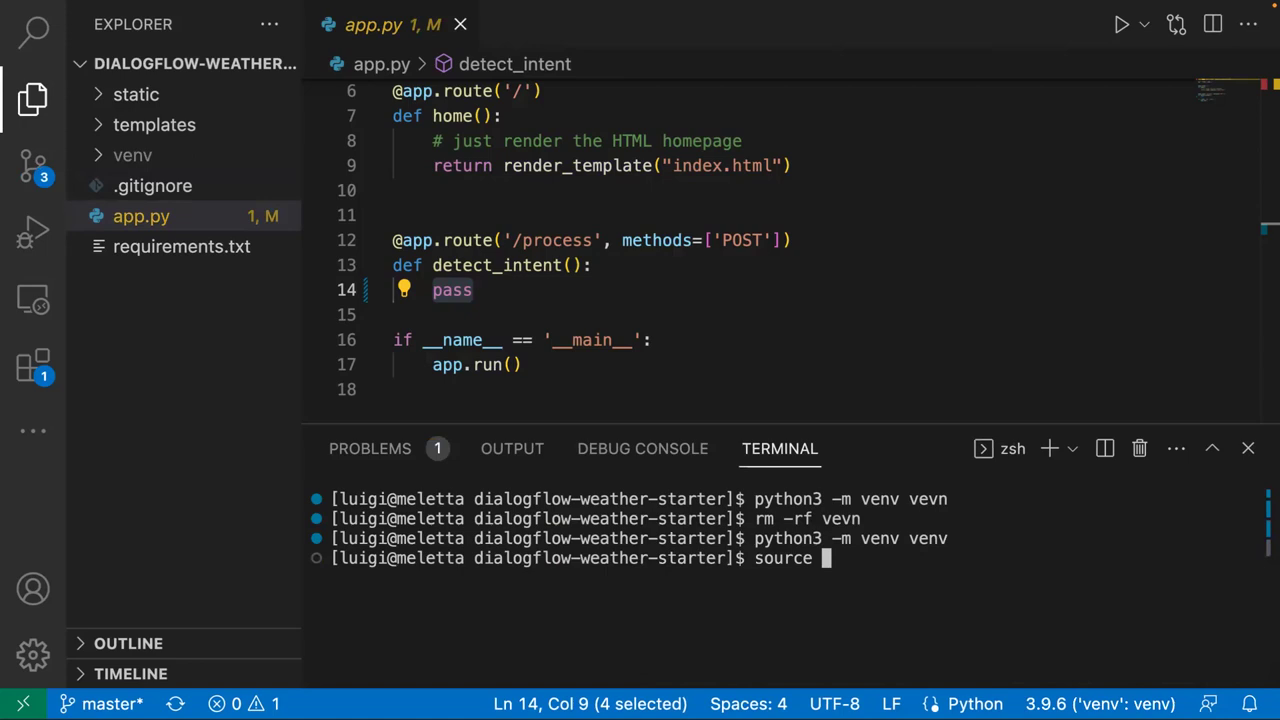
{"action": "type", "text": "ven"}
{"action": "key", "text": "Tab"}
{"action": "type", "text": "v/bin/ac"}
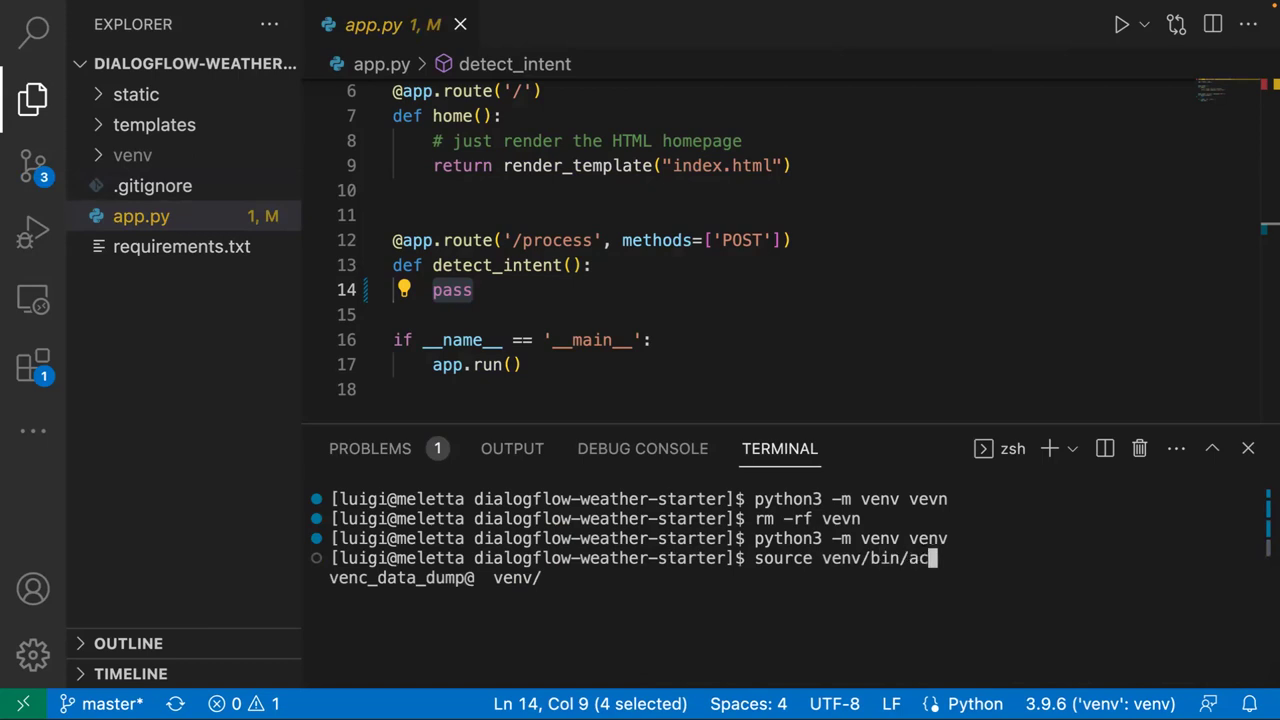
{"action": "key", "text": "Tab"}
{"action": "key", "text": "Return"}
- Install the project's dependencies with pip install -r requirements.txt
{"action": "type", "text": "pip"}
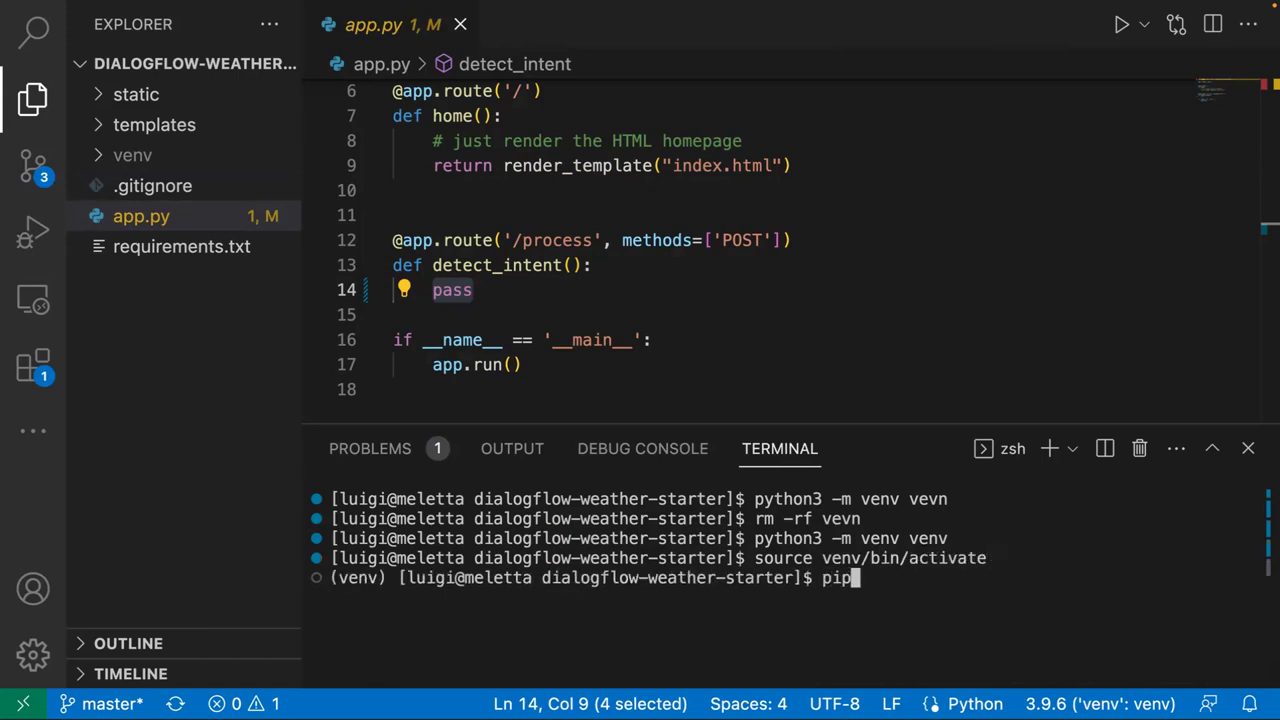
{"action": "type", "text": " -r"}
{"action": "key", "text": "BackSpace"}
{"action": "key", "text": "BackSpace"}
{"action": "type", "text": "install"}
{"action": "key", "text": "BackSpace"}
{"action": "key", "text": "BackSpace"}
{"action": "key", "text": "BackSpace"}
{"action": "key", "text": "BackSpace"}
{"action": "type", "text": "stall -r re"}
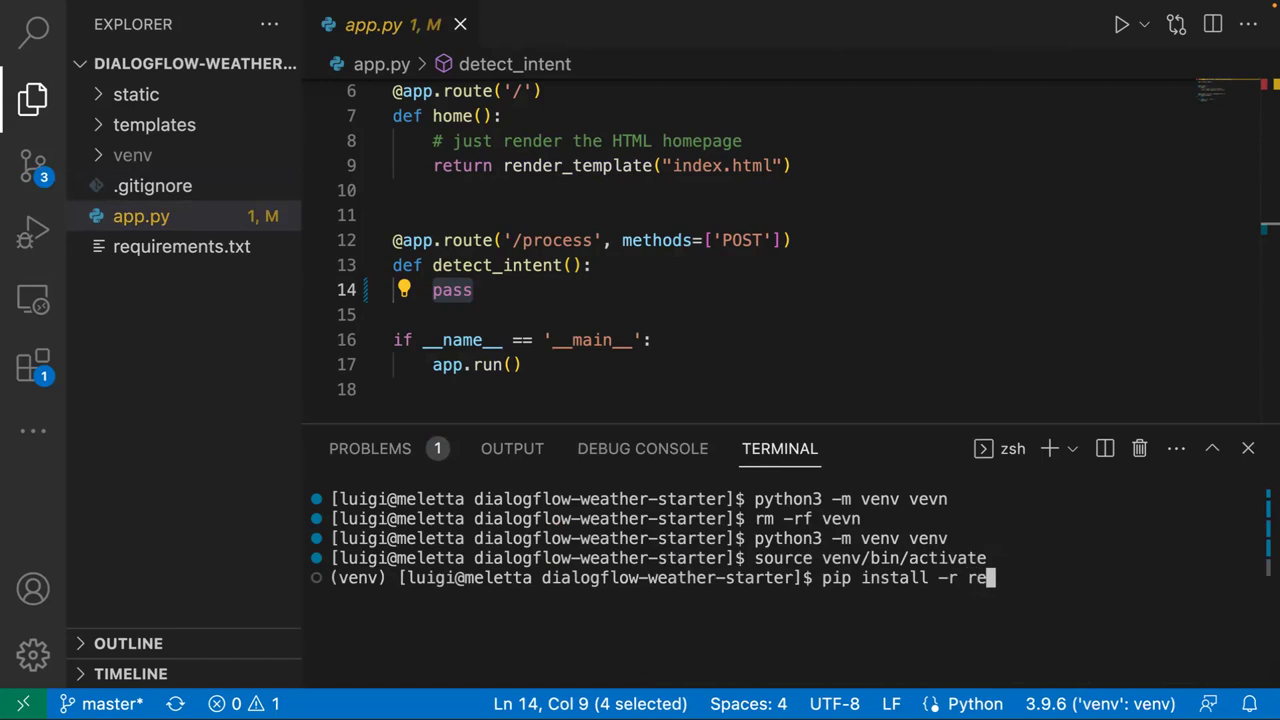
{"action": "type", "text": "quire"}
{"action": "key", "text": "Tab"}
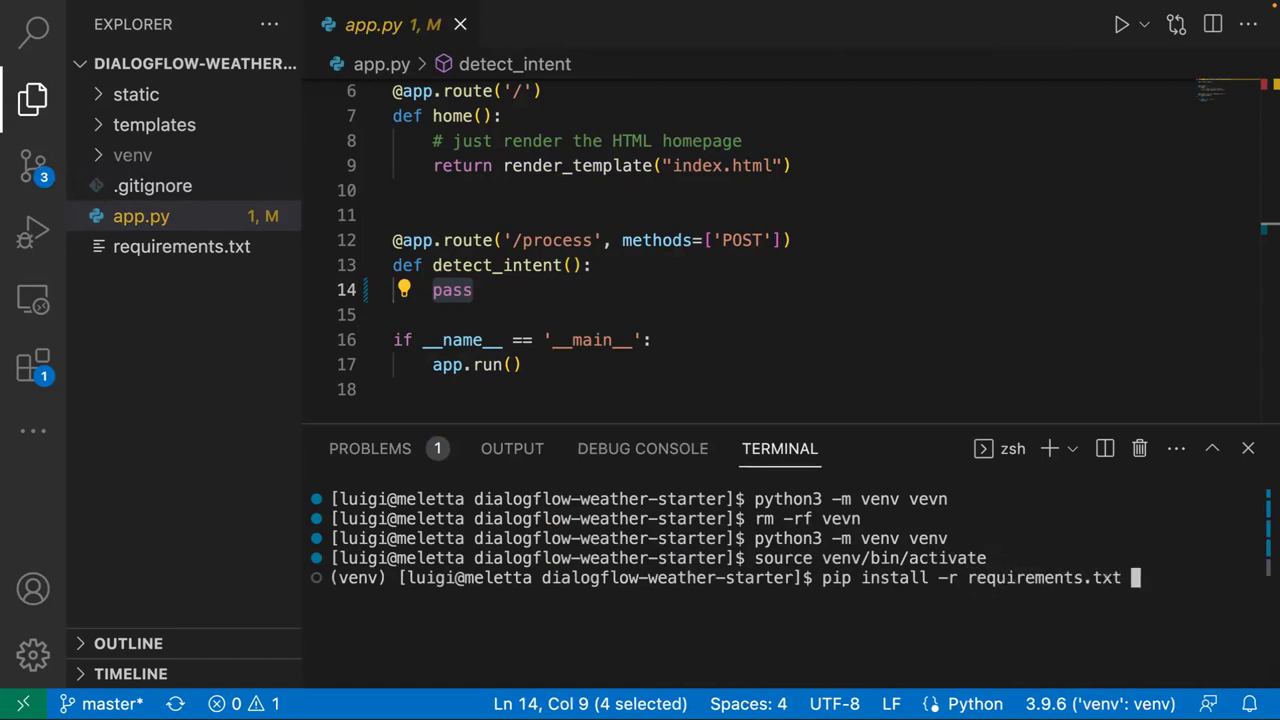
{"action": "key", "text": "Return"}
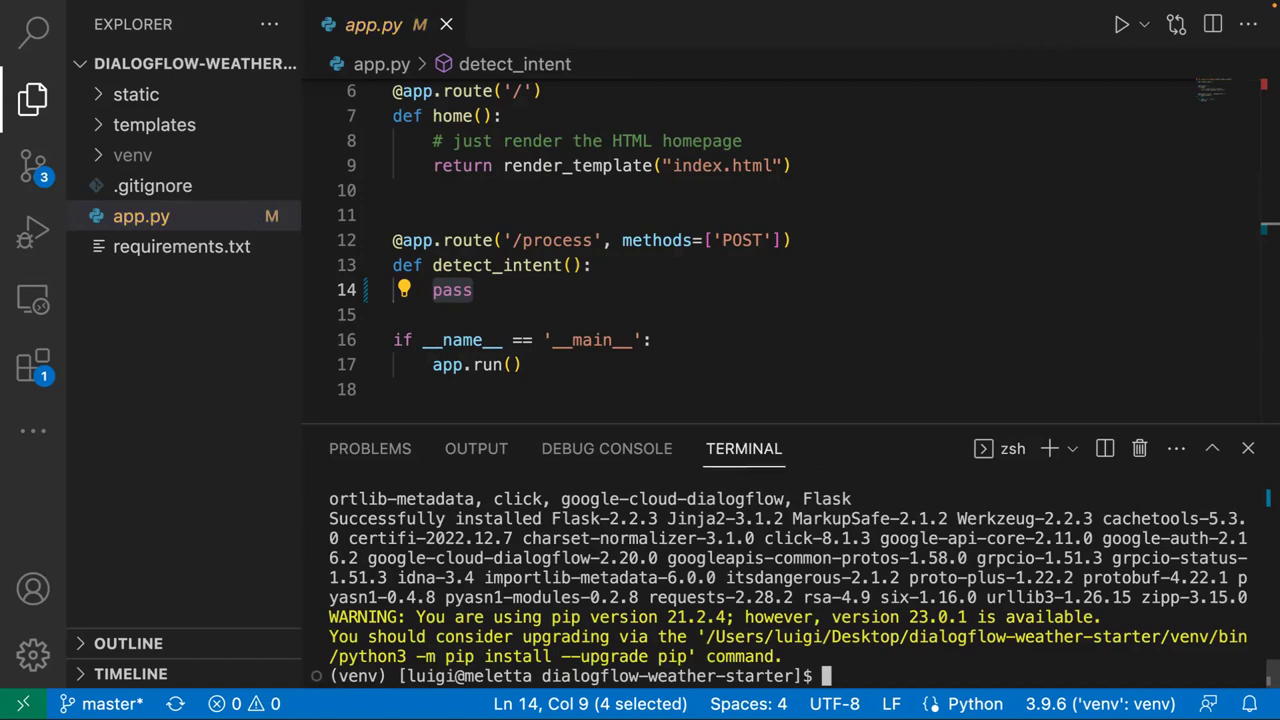
- Review the pip installation output and the packages listed in requirements.txt, closing that file and returning to app.py
{"action": "left_click_drag", "start_coordinate": [684, 441], "coordinate": [685, 484]}
{"action": "scroll", "coordinate": [688, 566], "scroll_direction": "up", "scroll_amount": 2}
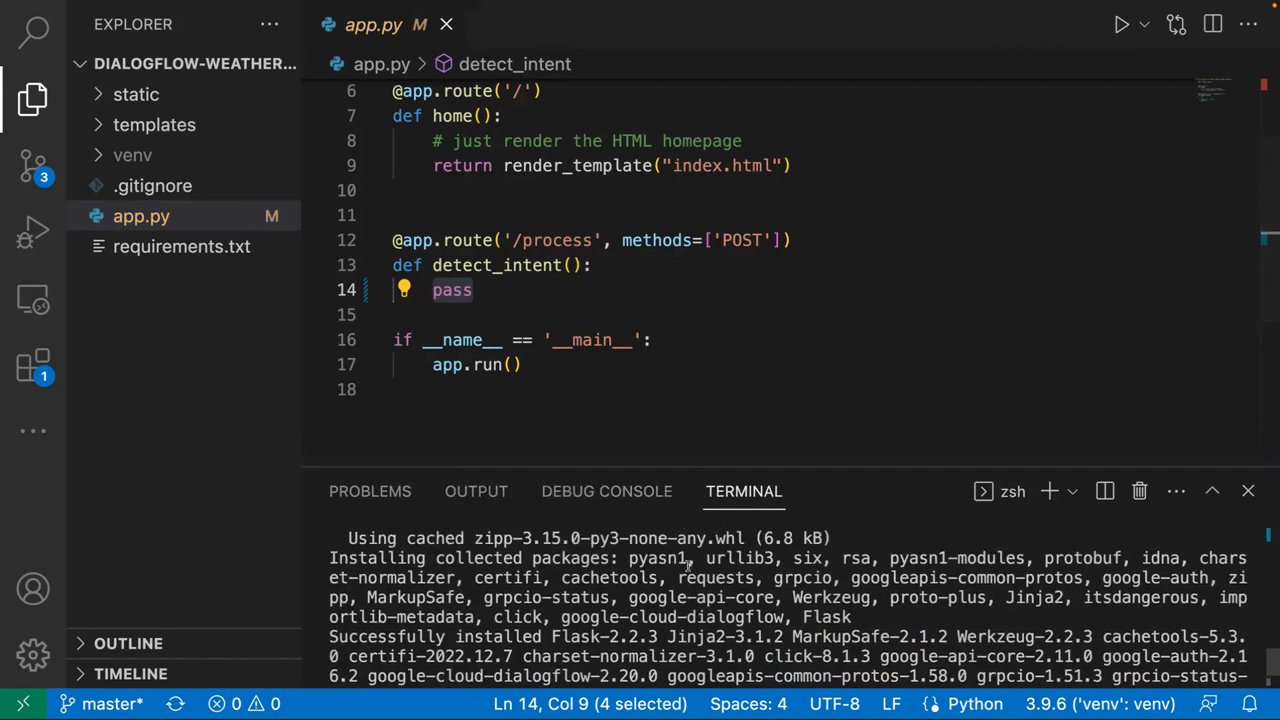
{"action": "scroll", "coordinate": [688, 566], "scroll_direction": "up", "scroll_amount": 1}
{"action": "left_click", "coordinate": [181, 246]}
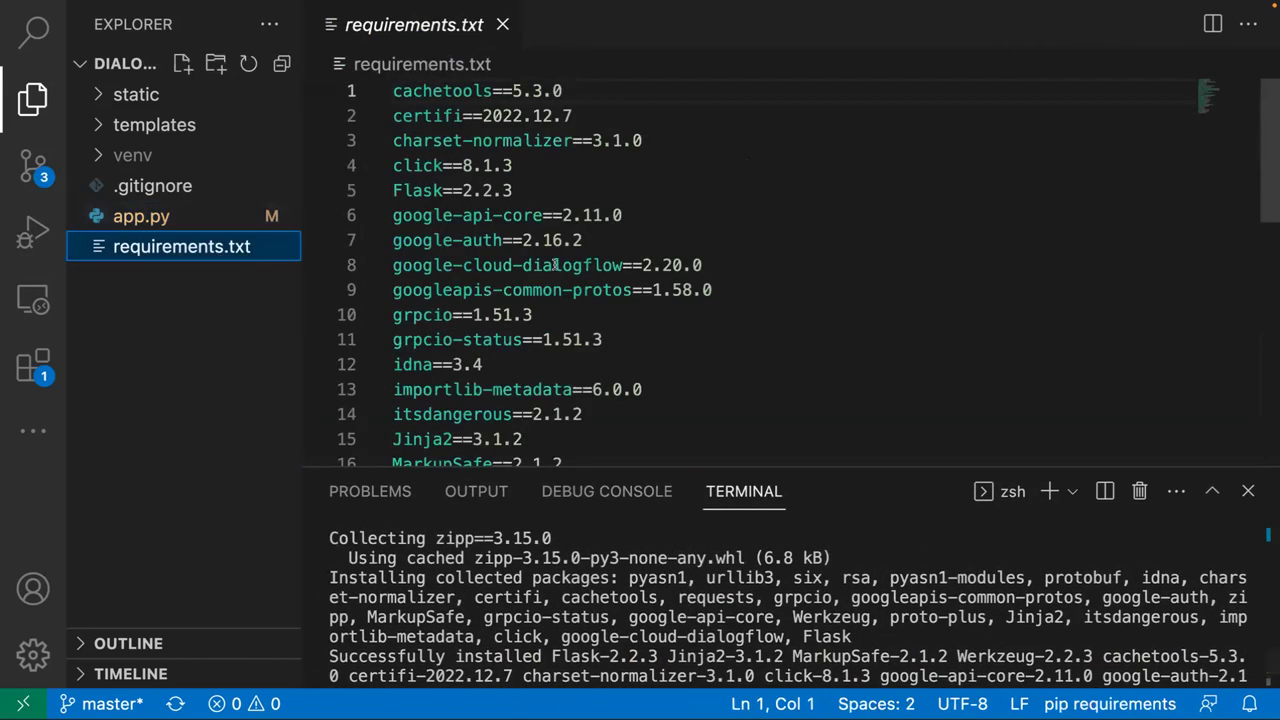
{"action": "scroll", "coordinate": [556, 265], "scroll_direction": "down", "scroll_amount": 5}
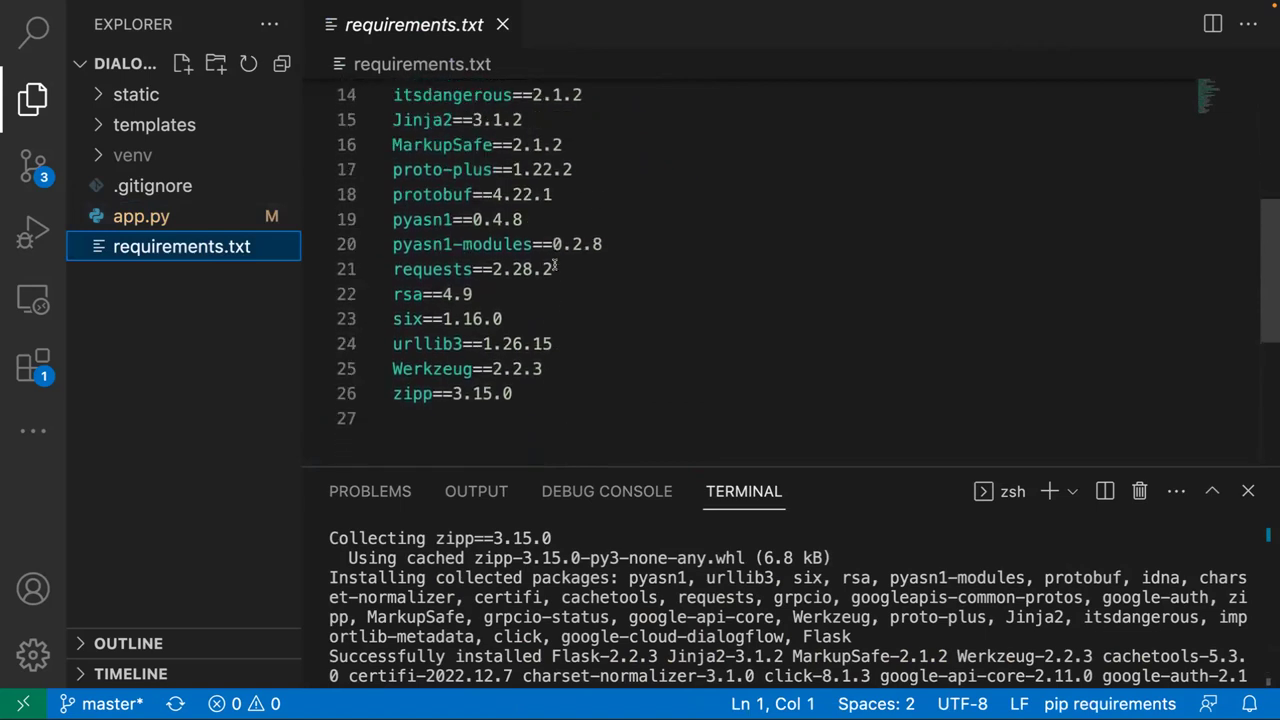
{"action": "scroll", "coordinate": [556, 265], "scroll_direction": "up", "scroll_amount": 5}
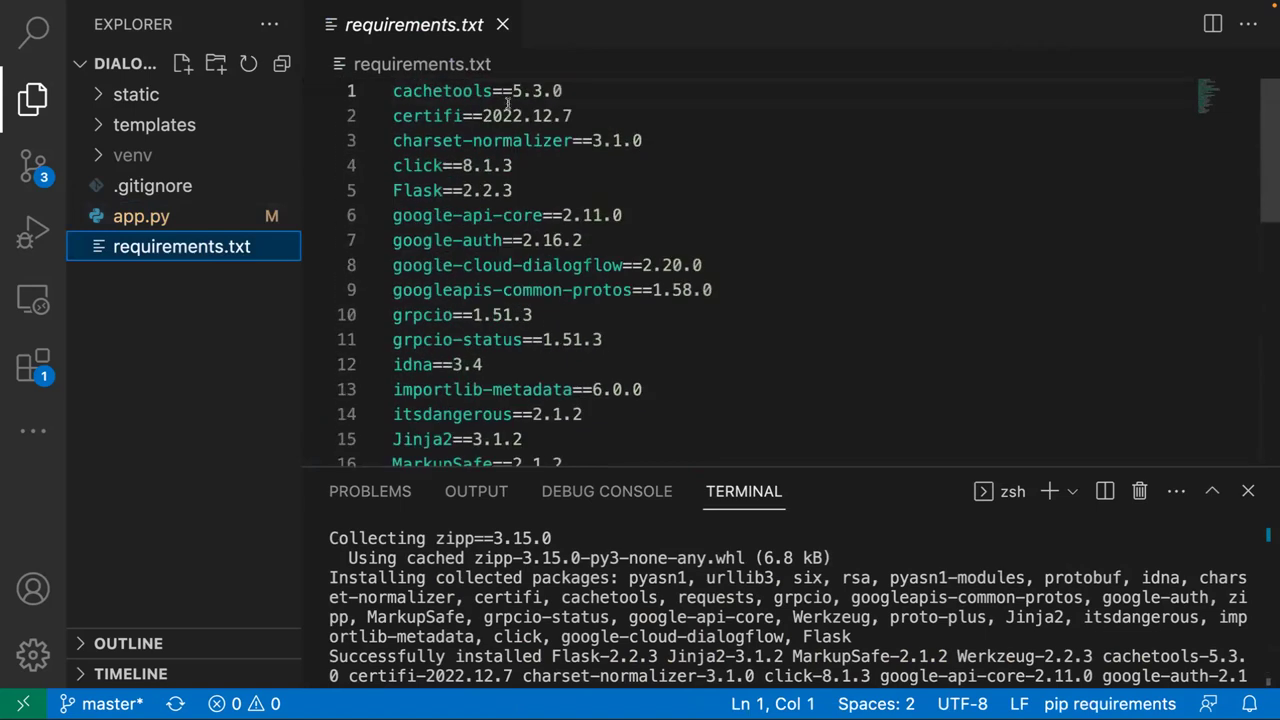
{"action": "left_click", "coordinate": [503, 25]}
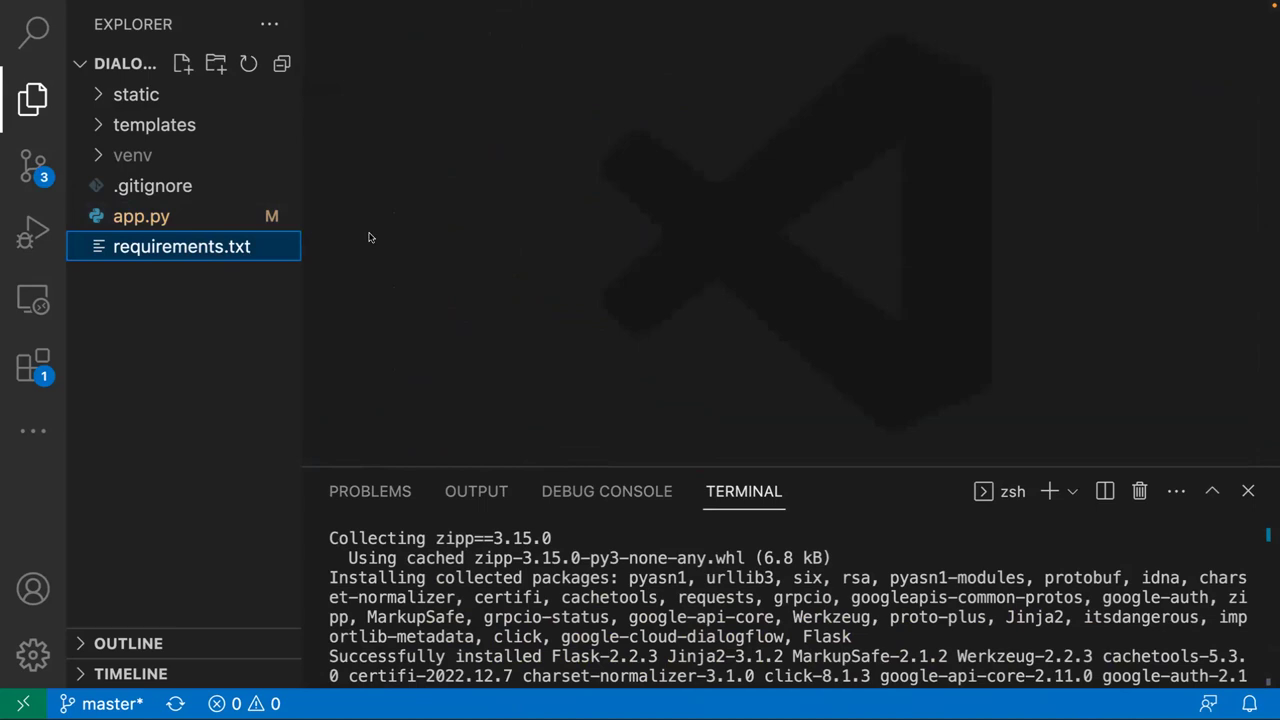
{"action": "left_click", "coordinate": [182, 214]}
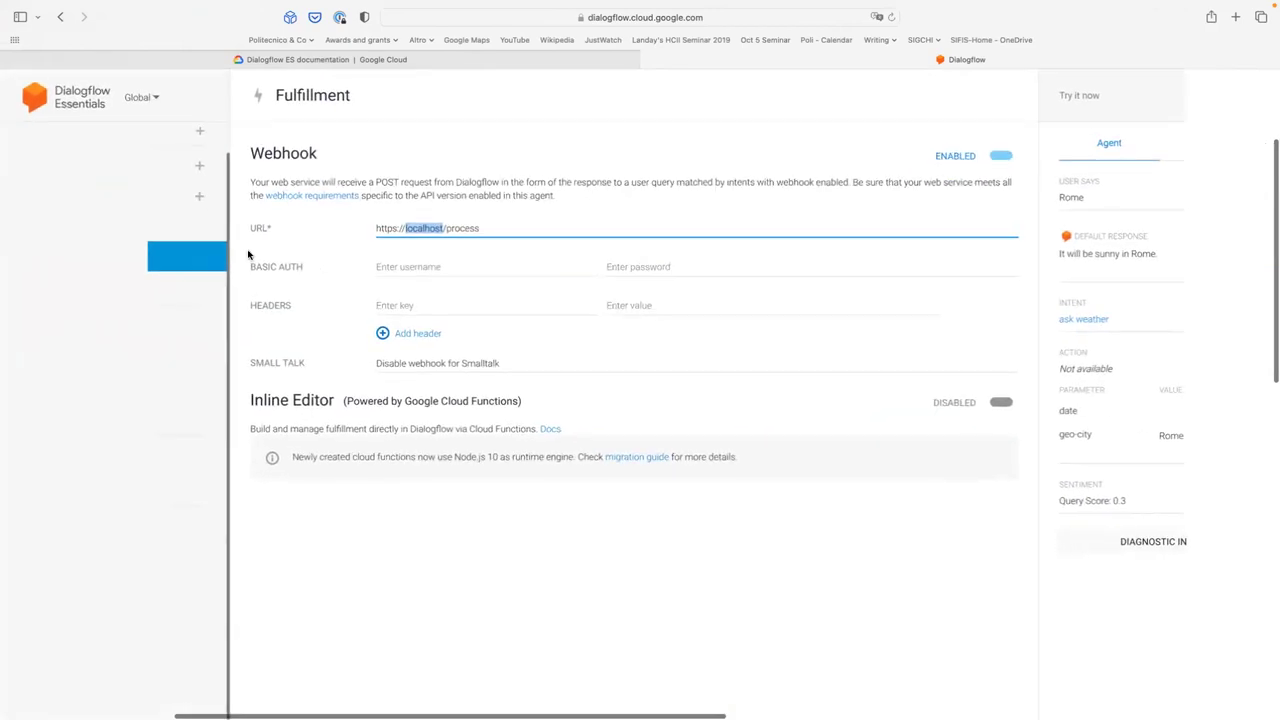
- Switch to Dialogflow in the browser and open the Google Cloud project linked in weather-agent's general settings
{"action": "scroll", "coordinate": [100, 160], "scroll_direction": "up", "scroll_amount": 1}
{"action": "left_click", "coordinate": [199, 141]}
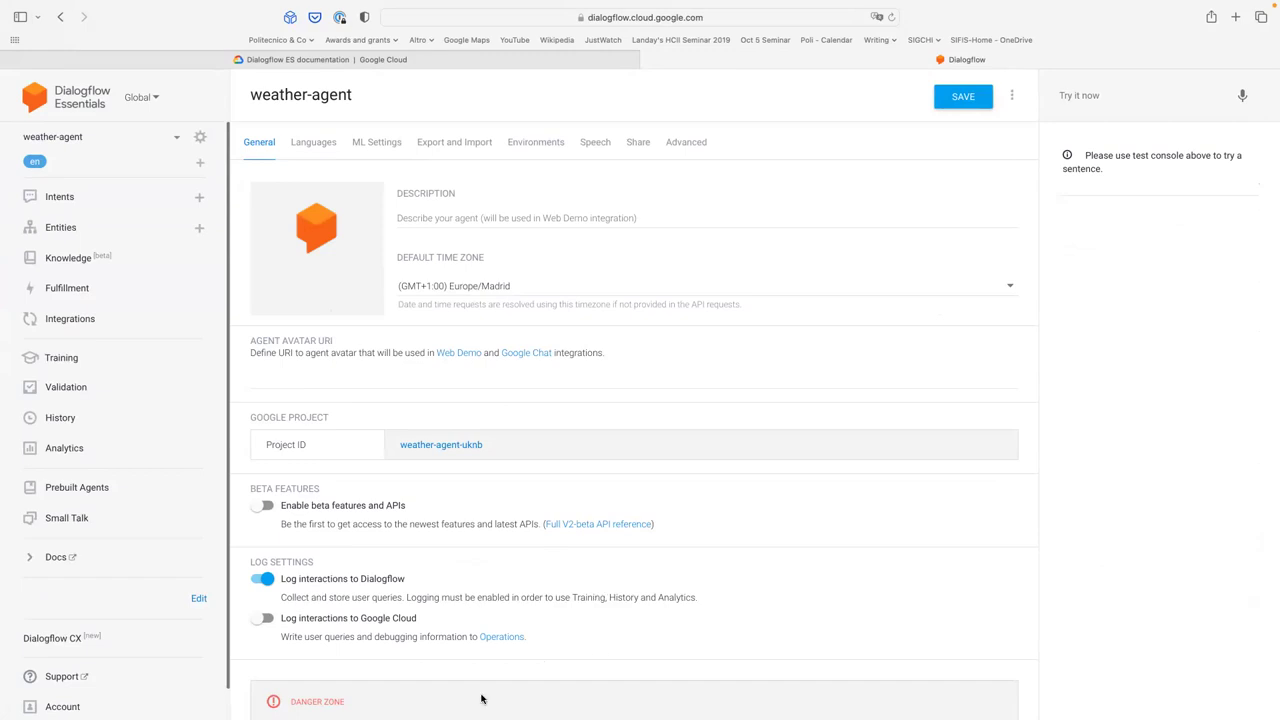
{"action": "left_click", "coordinate": [459, 447]}
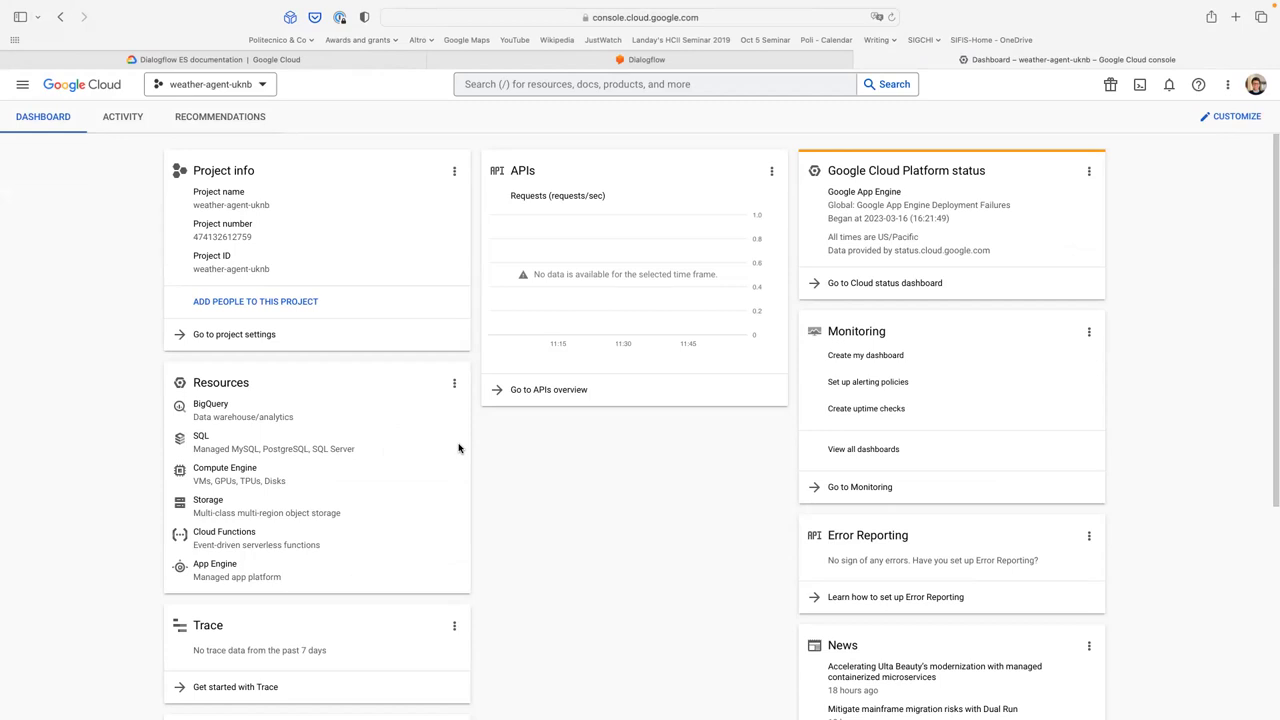
- Look through the cards on the Google Cloud project dashboard, from project info to the tutorials and documentation
{"action": "scroll", "coordinate": [459, 448], "scroll_direction": "down", "scroll_amount": 3}
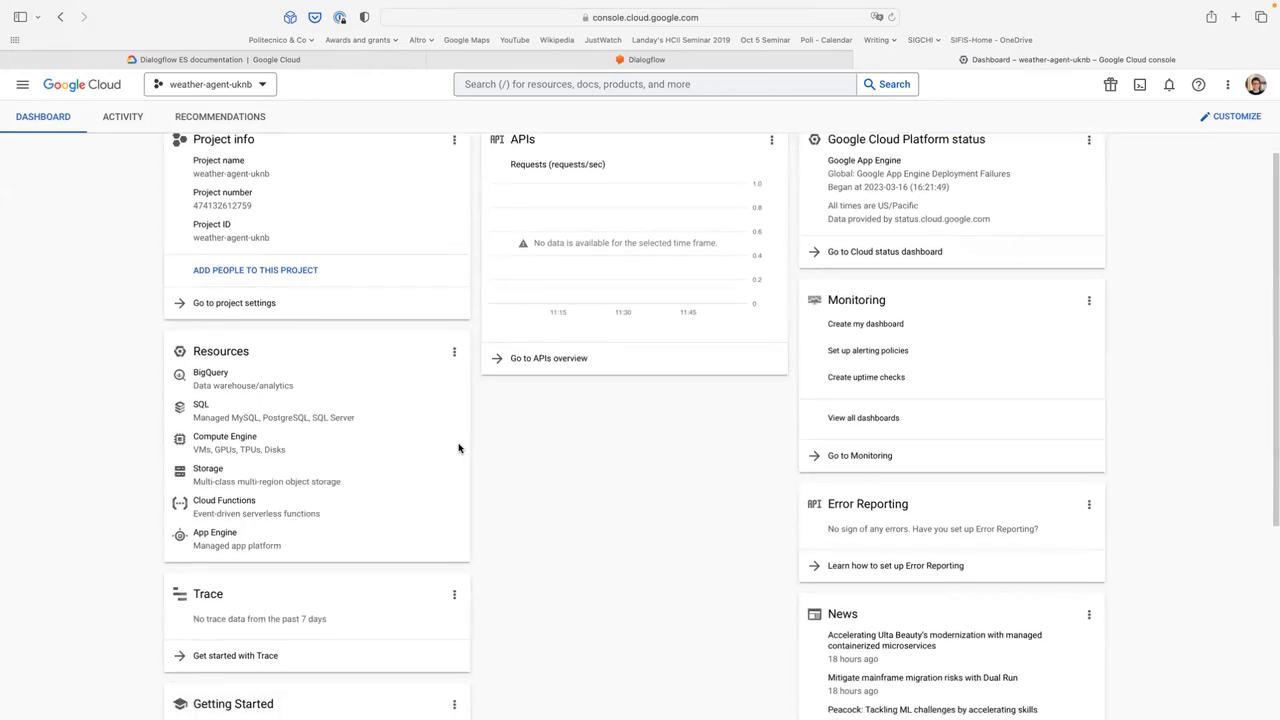
{"action": "scroll", "coordinate": [459, 448], "scroll_direction": "down", "scroll_amount": 5}
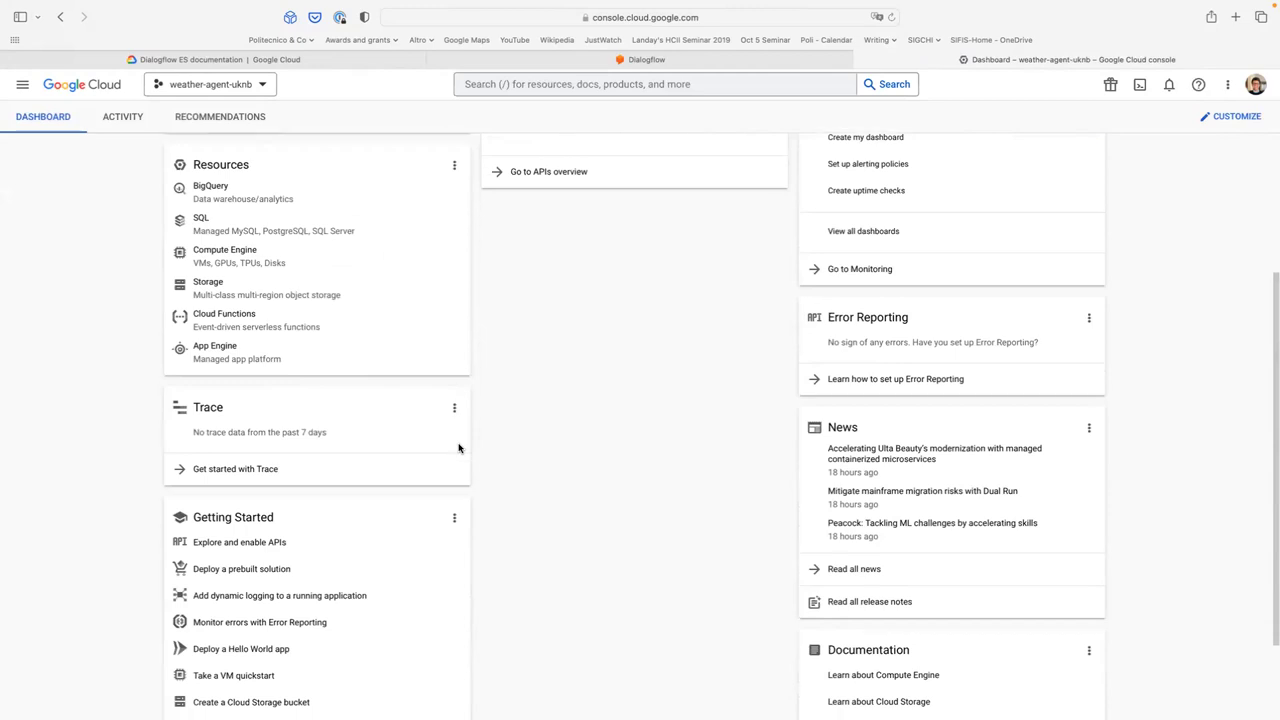
{"action": "scroll", "coordinate": [459, 448], "scroll_direction": "down", "scroll_amount": 1}
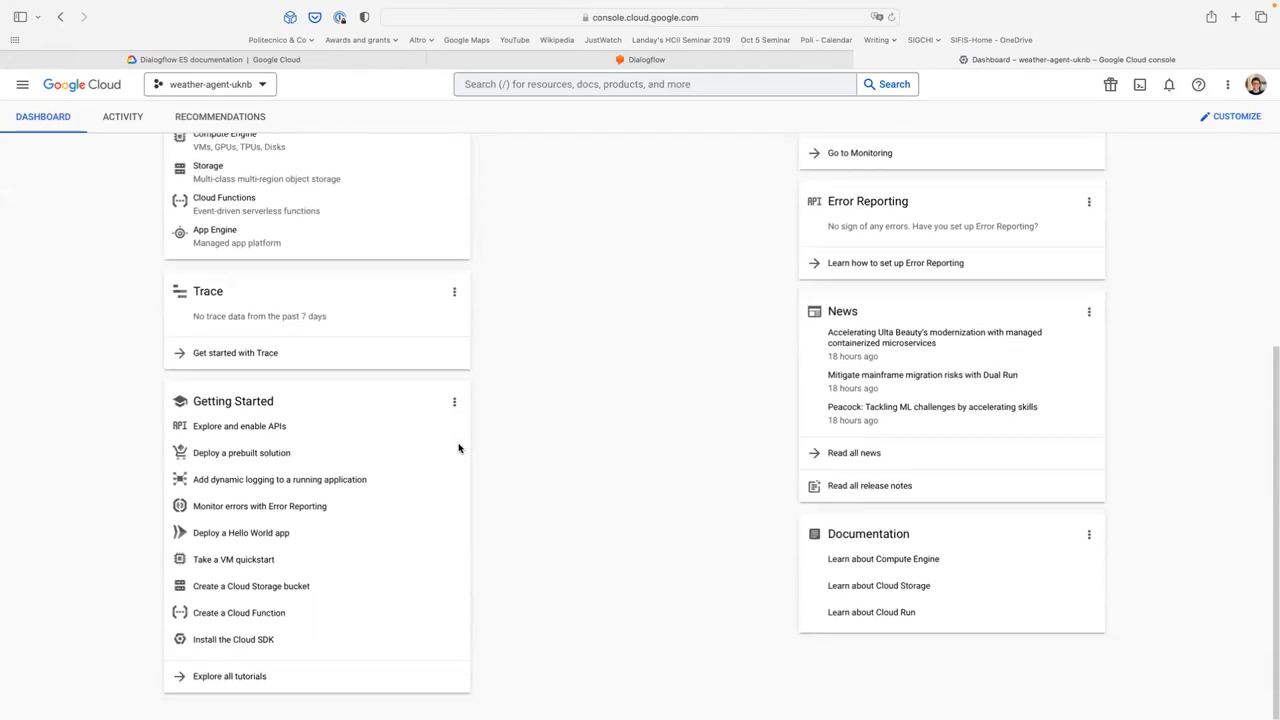
{"action": "scroll", "coordinate": [459, 448], "scroll_direction": "up", "scroll_amount": 8}
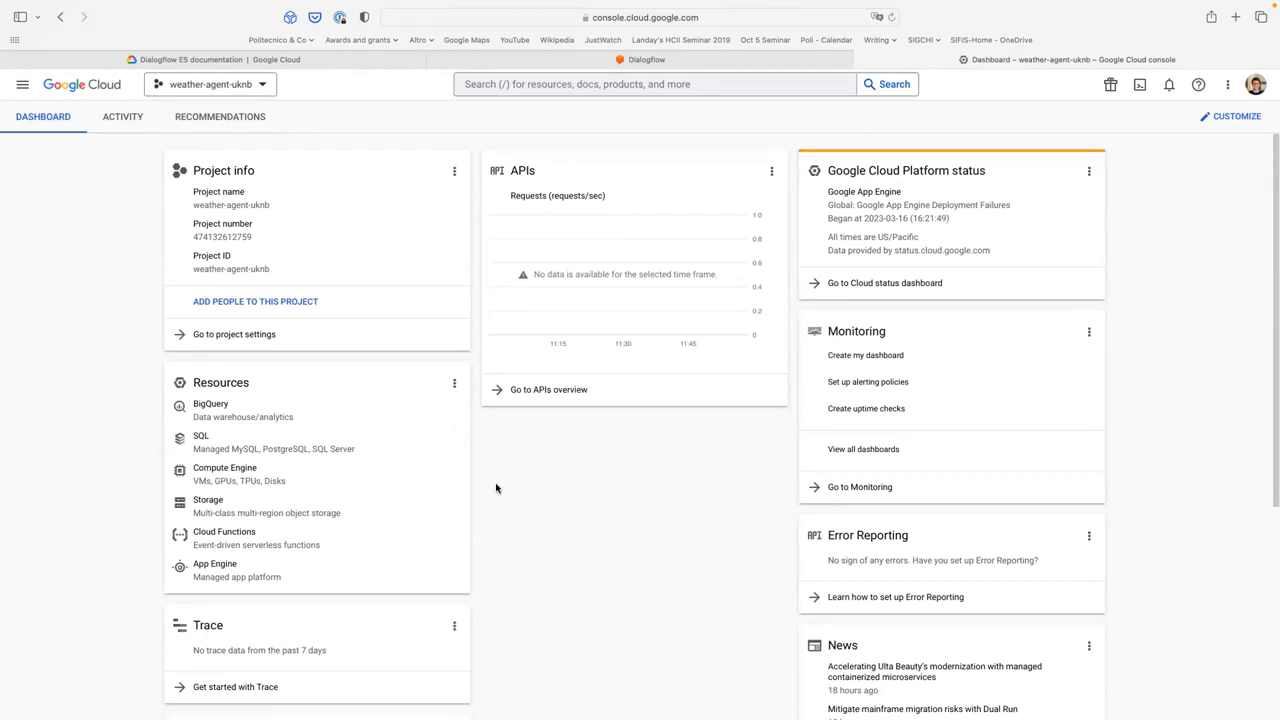
{"action": "scroll", "coordinate": [496, 488], "scroll_direction": "down", "scroll_amount": 4}
{"action": "scroll", "coordinate": [496, 488], "scroll_direction": "down", "scroll_amount": 3}
{"action": "scroll", "coordinate": [496, 488], "scroll_direction": "up", "scroll_amount": 7}
- Open the project settings and check the list of available projects without switching to another one
{"action": "left_click", "coordinate": [232, 336]}
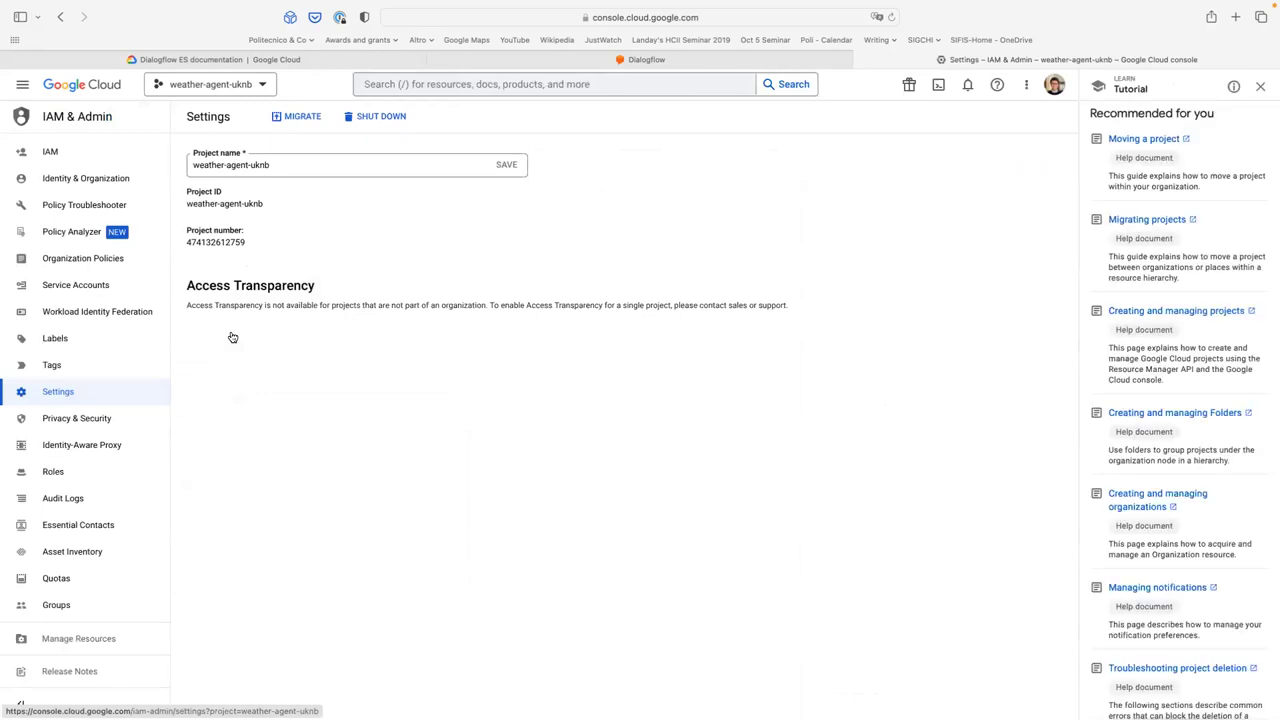
{"action": "left_click", "coordinate": [205, 84]}
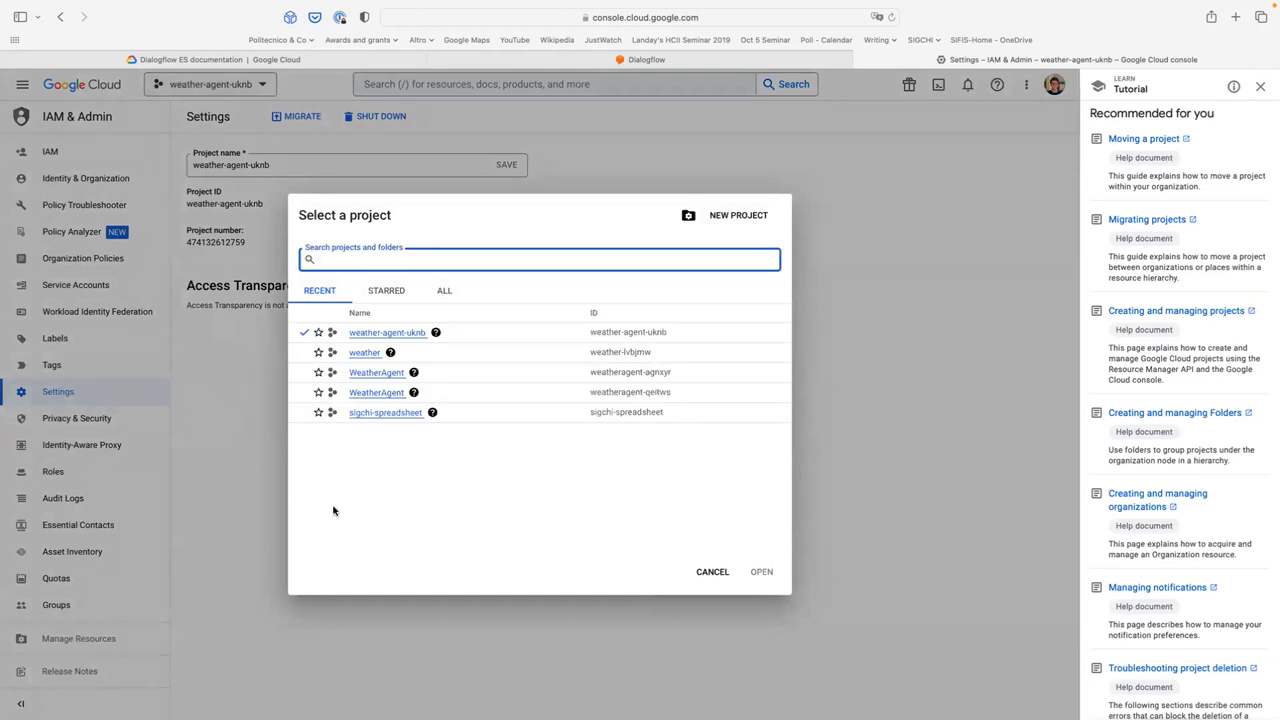
{"action": "left_click", "coordinate": [706, 576]}
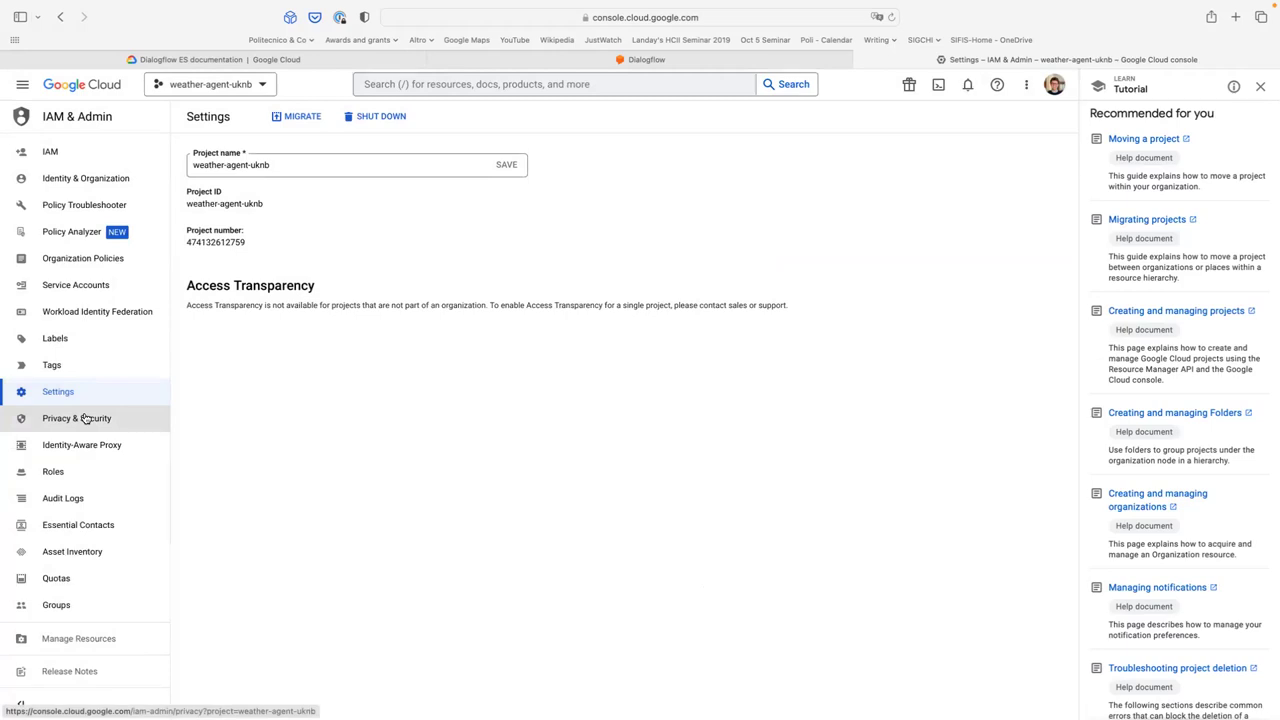
- Check the Identity & Organization, IAM, Roles, Identity-Aware Proxy and Key Management pages of the project
{"action": "left_click", "coordinate": [90, 178]}
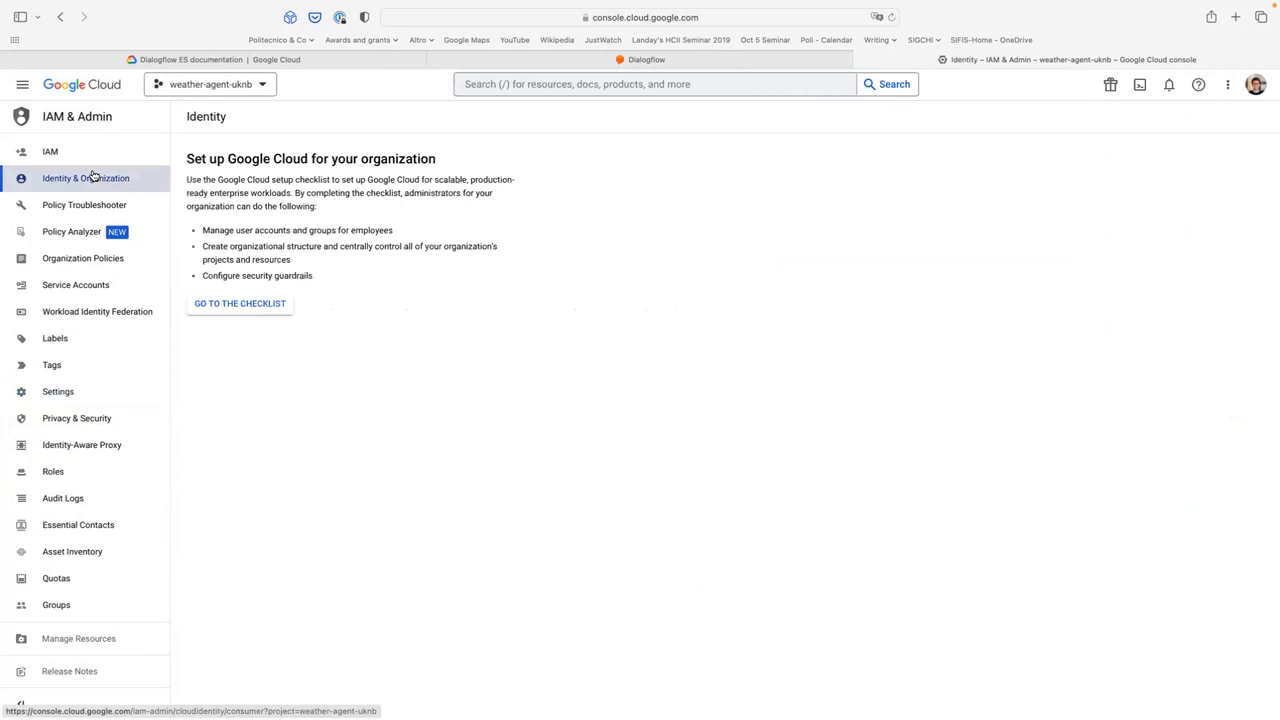
{"action": "left_click", "coordinate": [89, 152]}
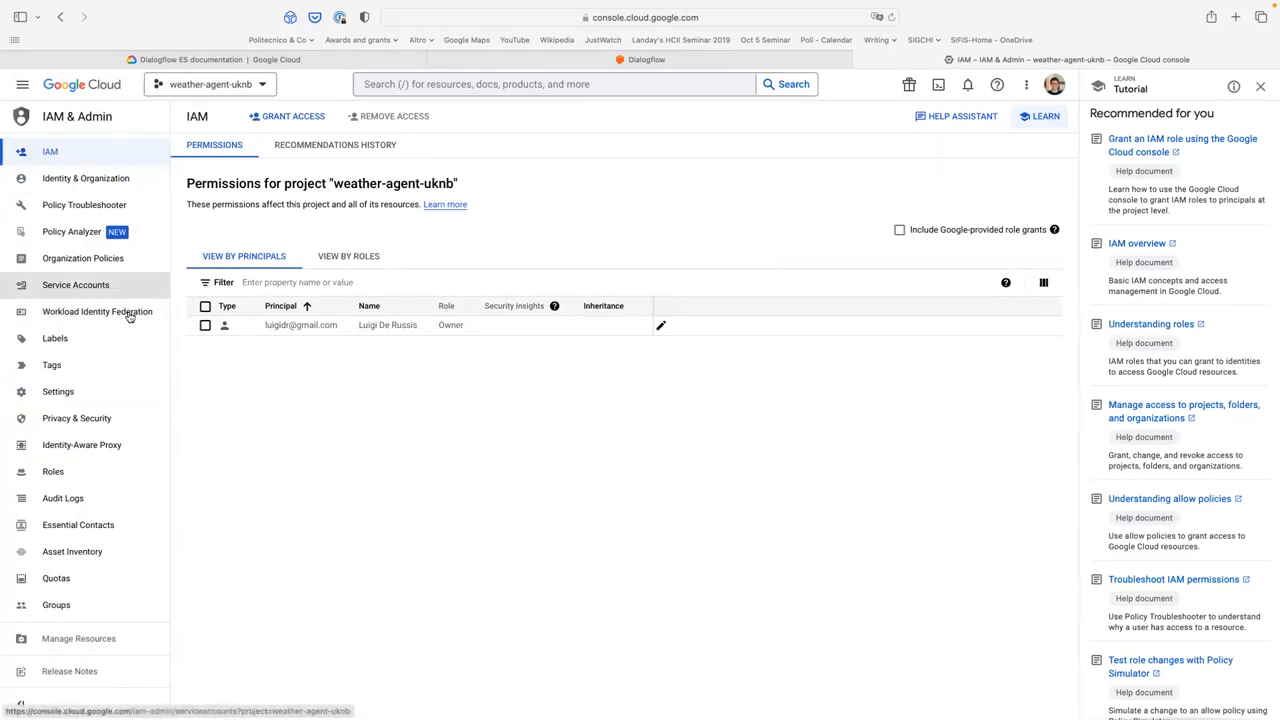
{"action": "left_click", "coordinate": [95, 471]}
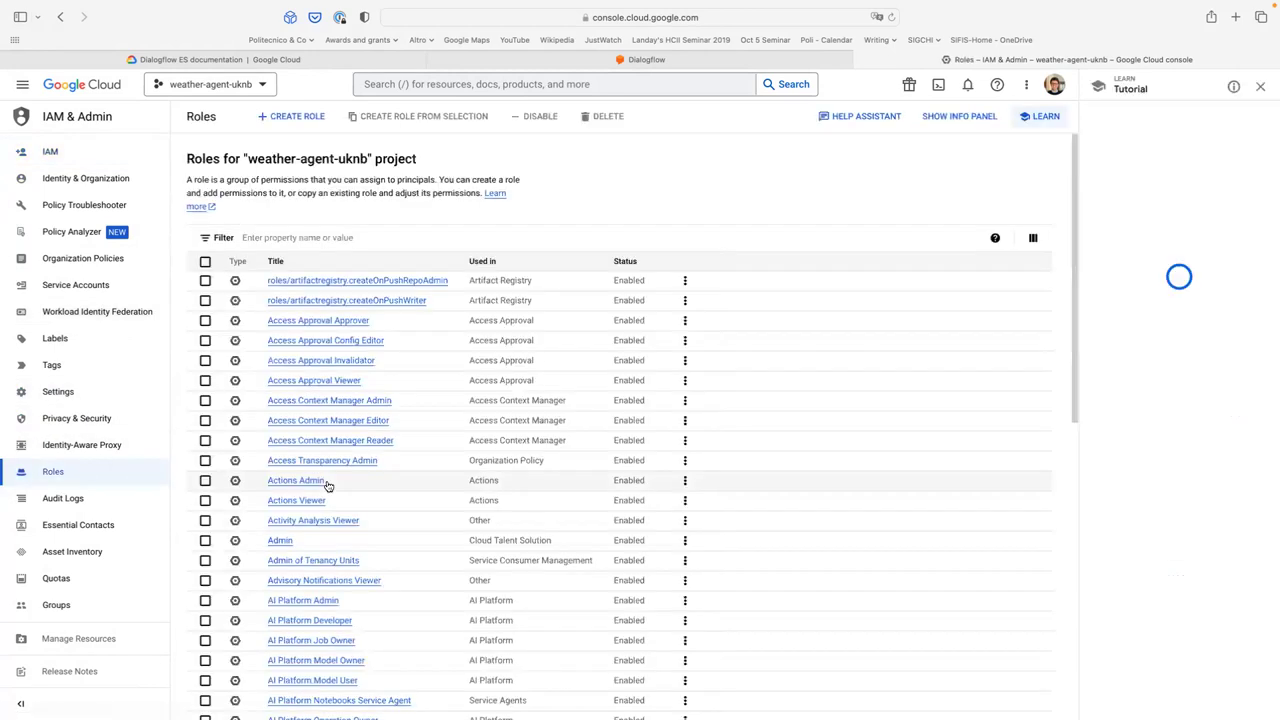
{"action": "left_click", "coordinate": [119, 453]}
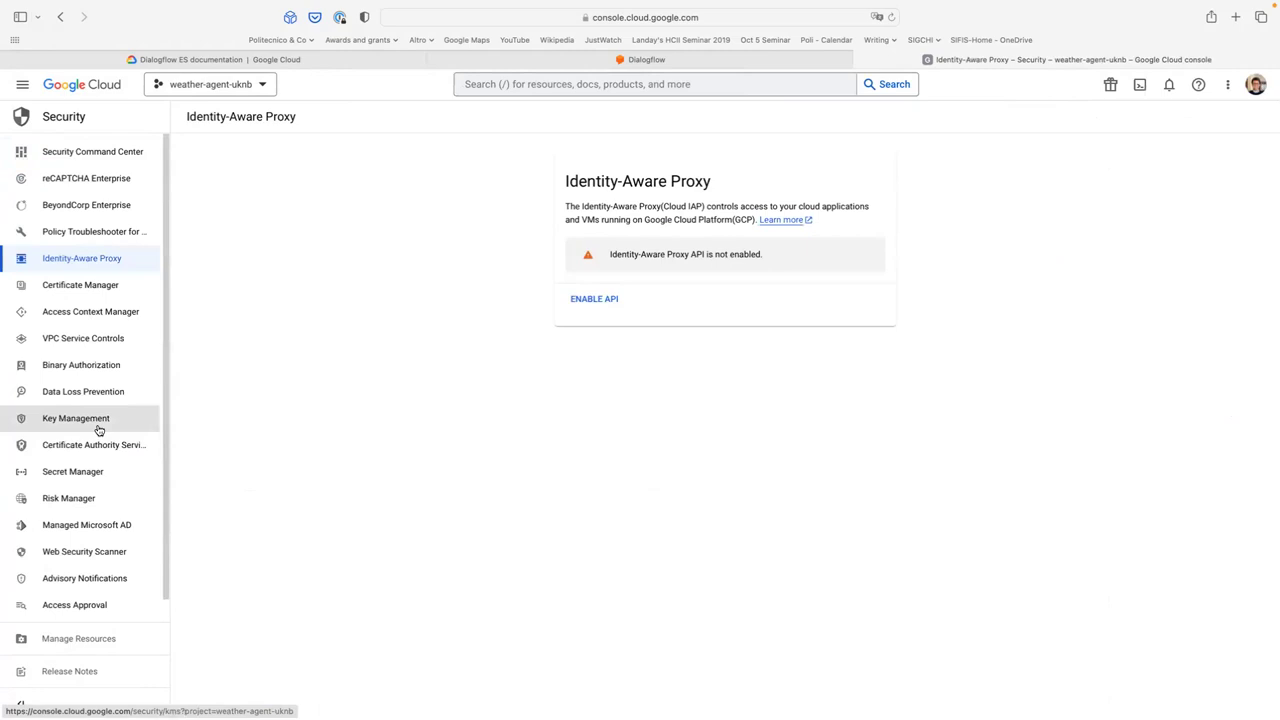
{"action": "left_click", "coordinate": [99, 430]}
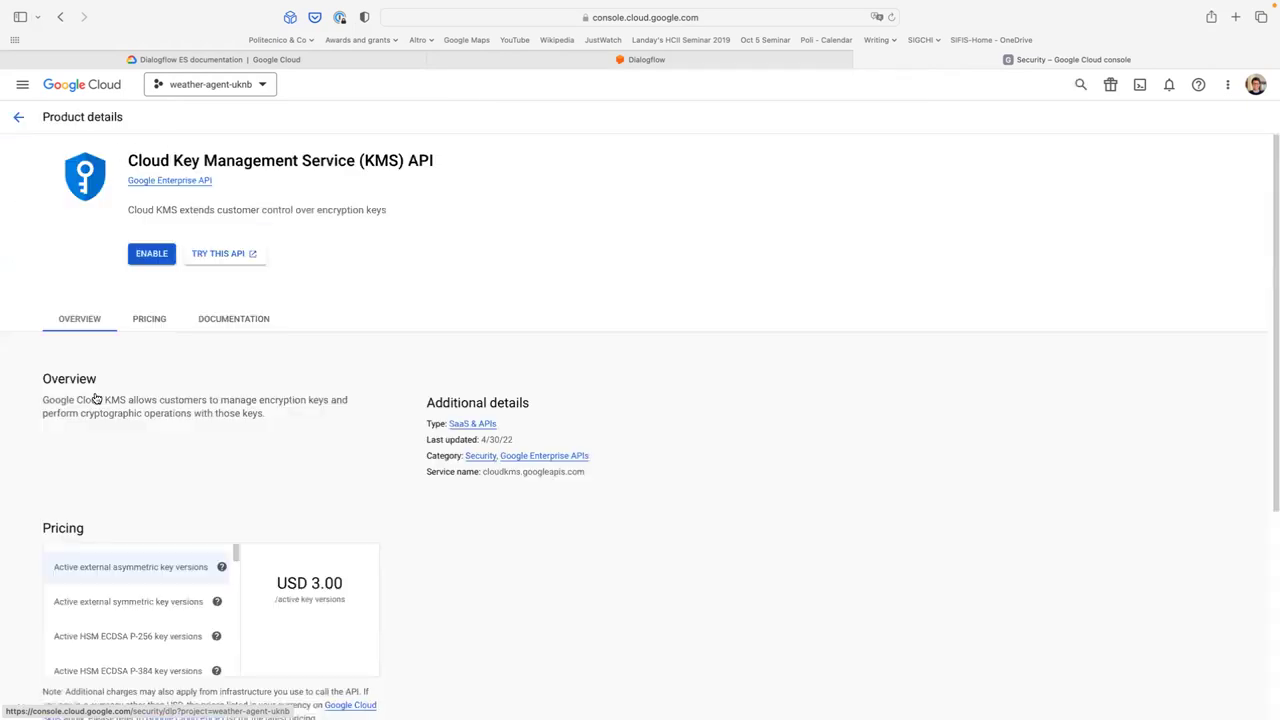
- Go to the project's enabled APIs & services and open the Credentials page of APIs & Services
{"action": "left_click", "coordinate": [22, 84]}
{"action": "mouse_move", "coordinate": [78, 258]}
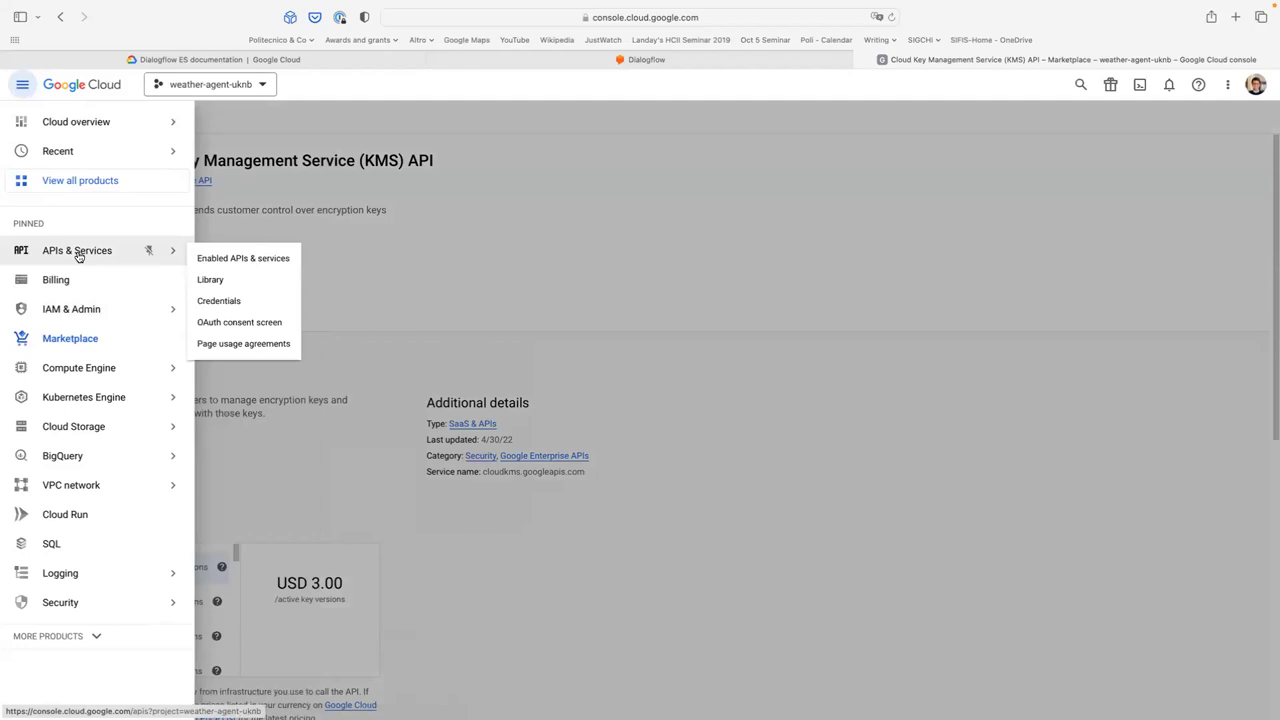
{"action": "left_click", "coordinate": [223, 260]}
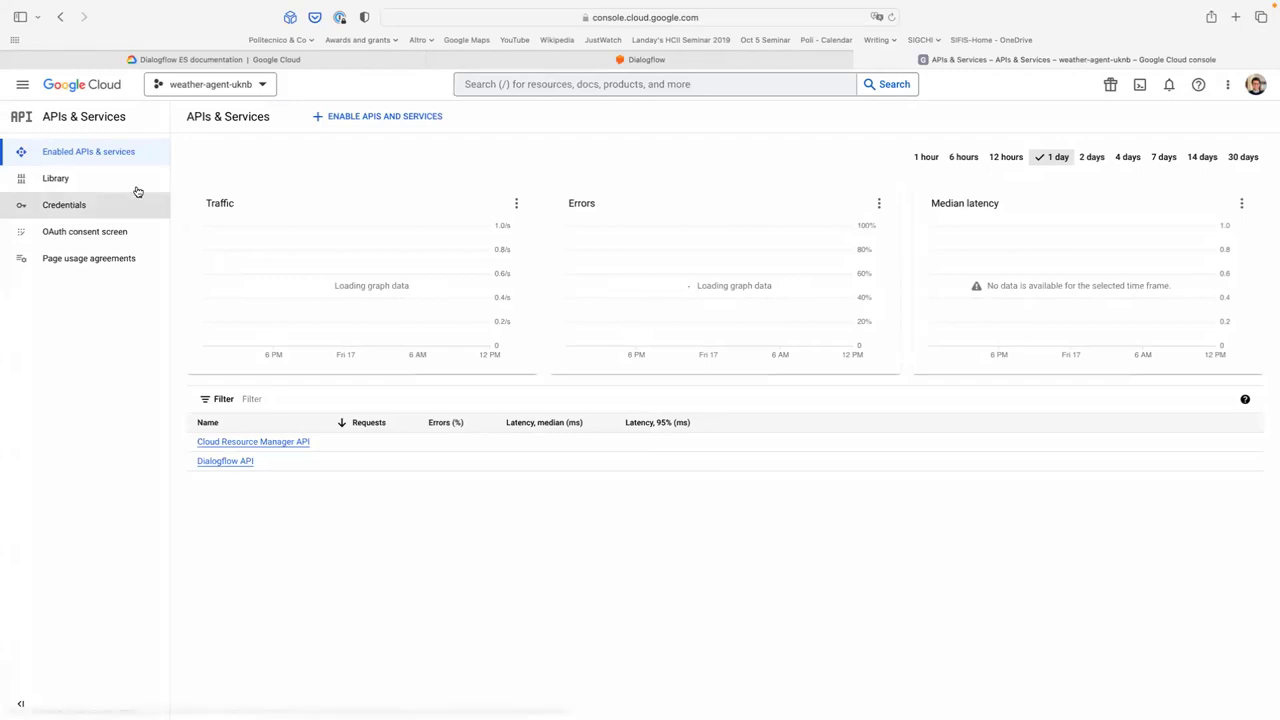
{"action": "left_click", "coordinate": [113, 214]}
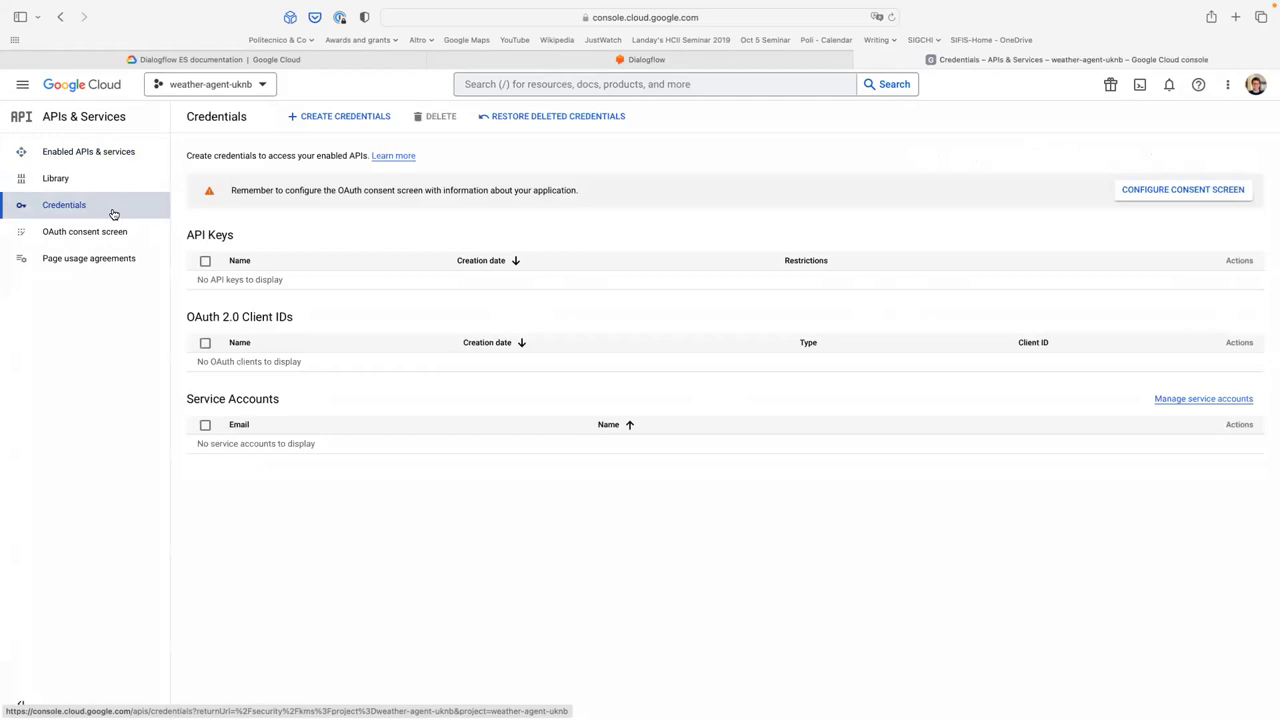
- Reopen the weather-agent-uknb project from the Google project link in the Dialogflow agent settings and go to its project settings
{"action": "left_click", "coordinate": [24, 85]}
{"action": "left_click", "coordinate": [303, 331]}
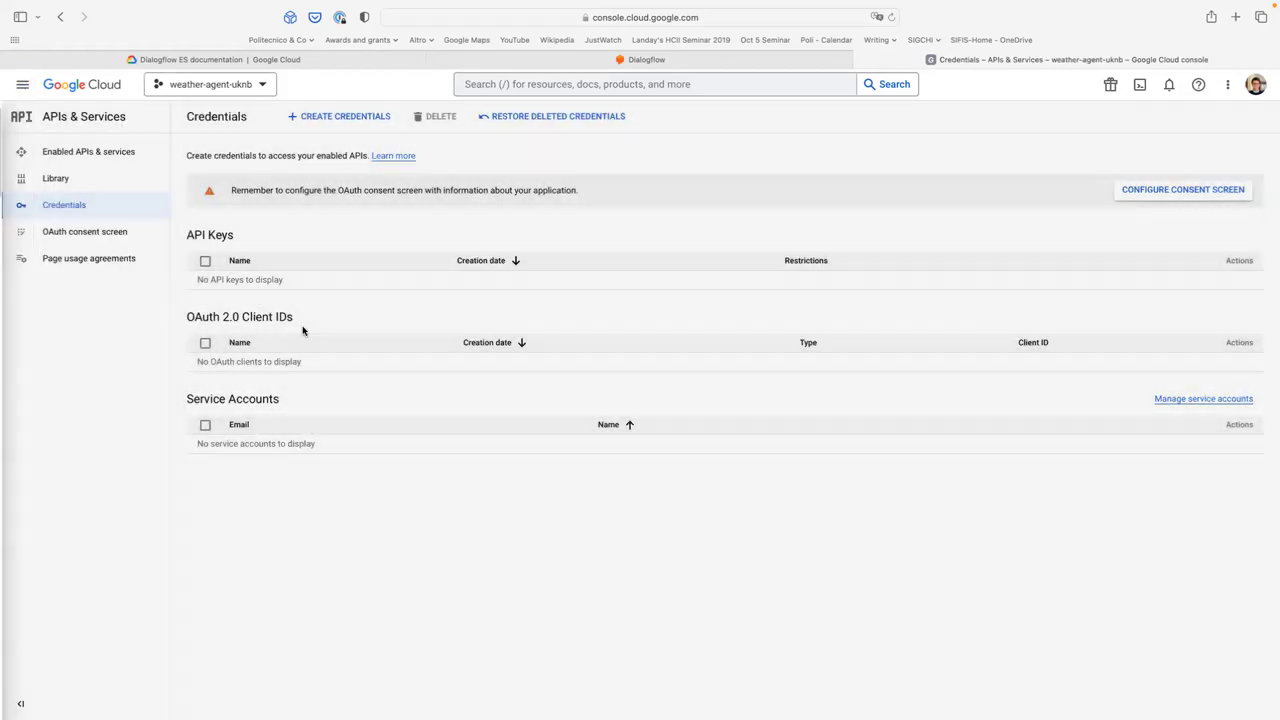
{"action": "left_click", "coordinate": [861, 60]}
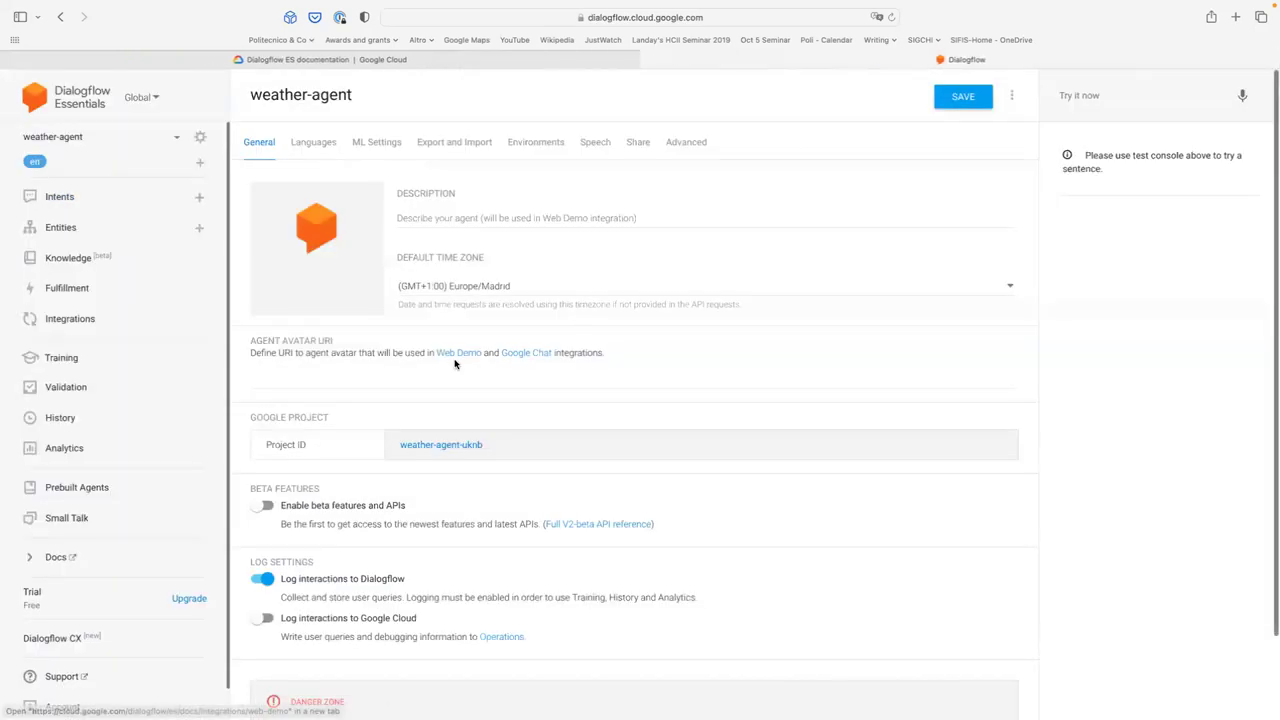
{"action": "left_click", "coordinate": [441, 446]}
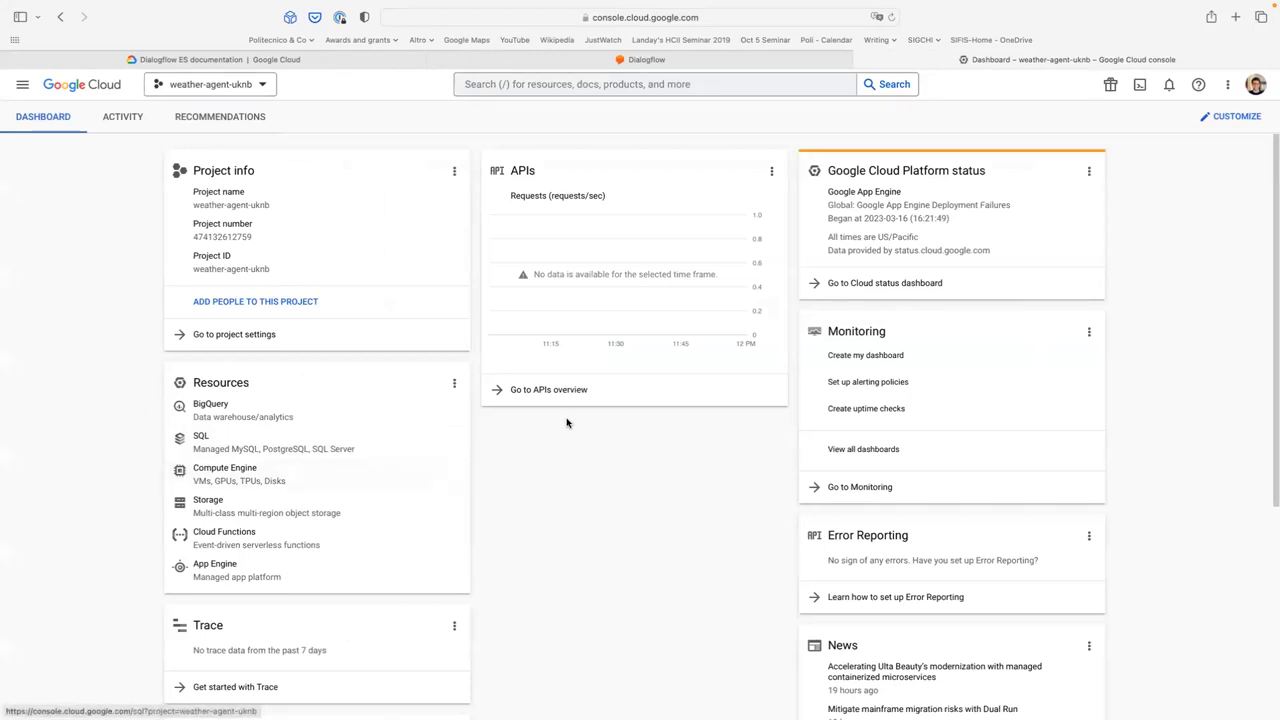
{"action": "left_click", "coordinate": [259, 343]}
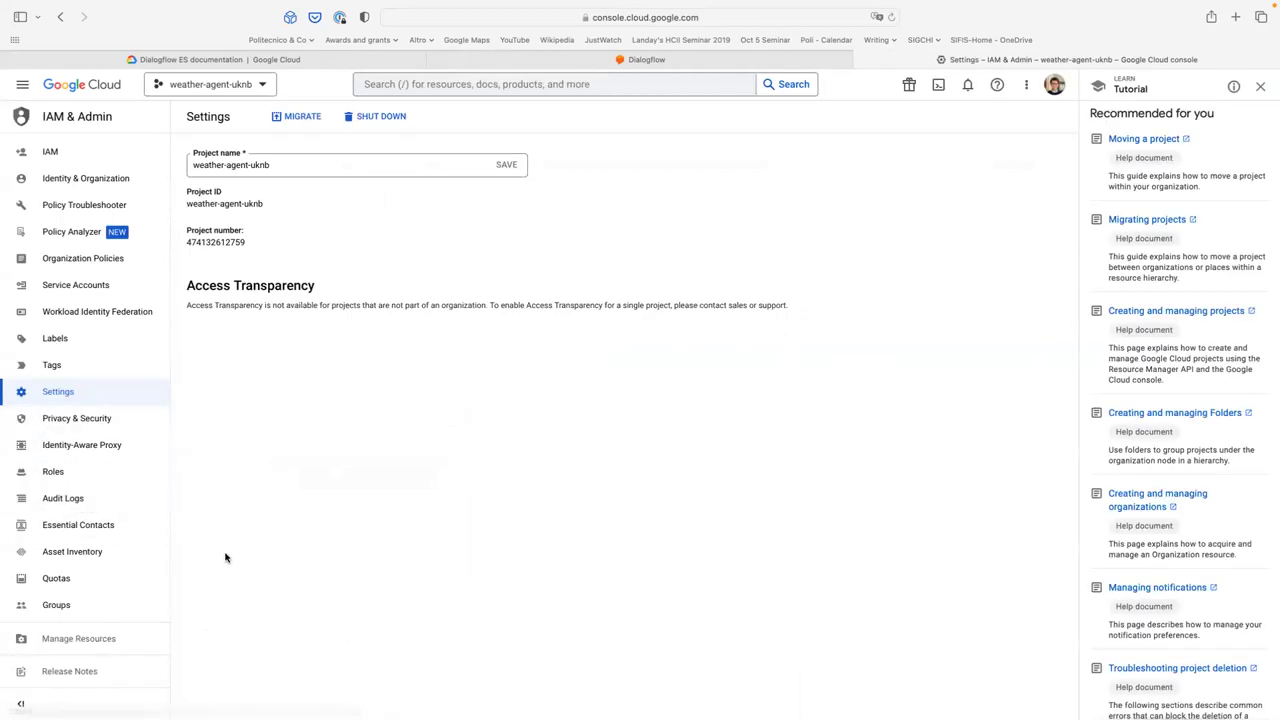
- Go to the project's Service Accounts page in IAM & Admin and check the blank service account creation form
{"action": "left_click", "coordinate": [22, 83]}
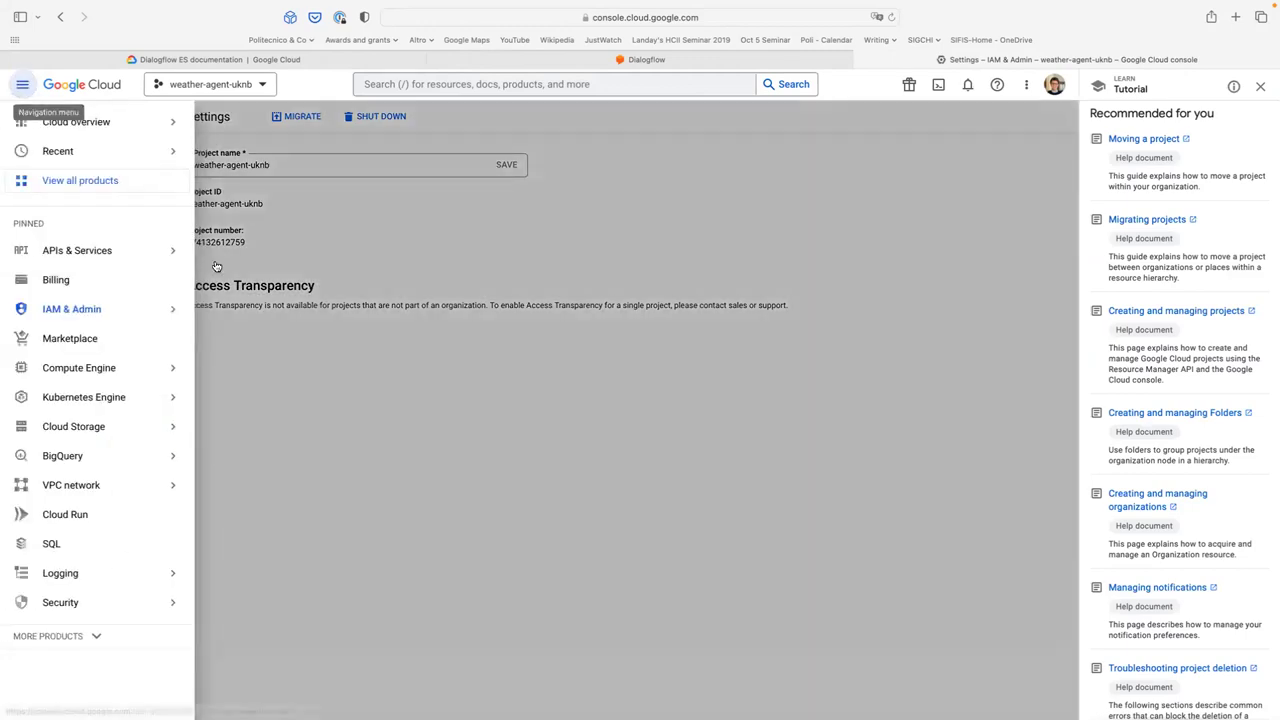
{"action": "mouse_move", "coordinate": [147, 305]}
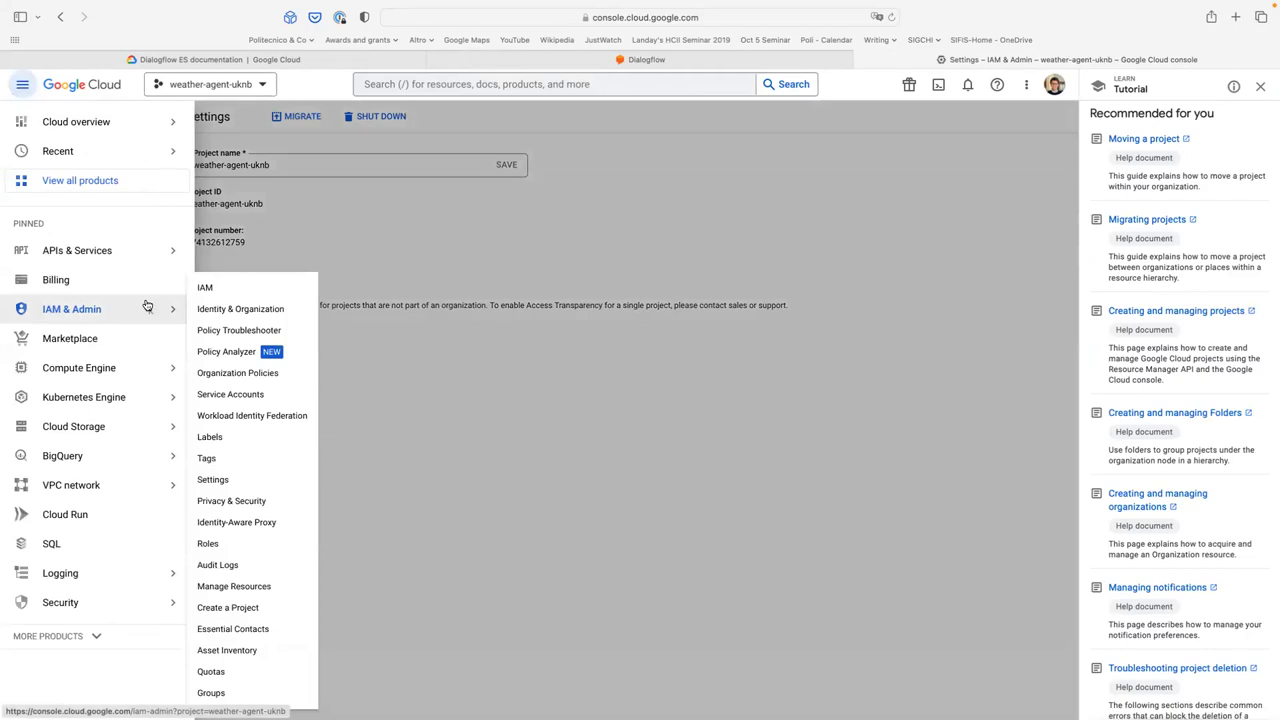
{"action": "left_click", "coordinate": [476, 480]}
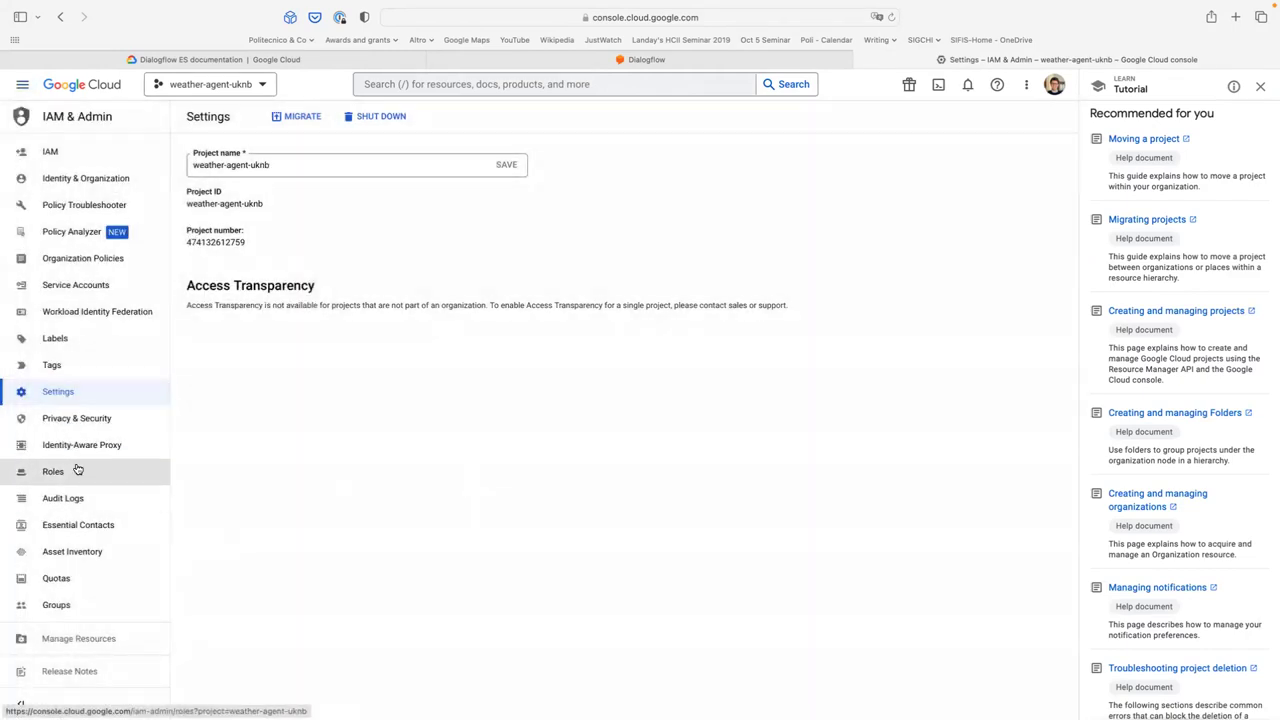
{"action": "left_click", "coordinate": [96, 289]}
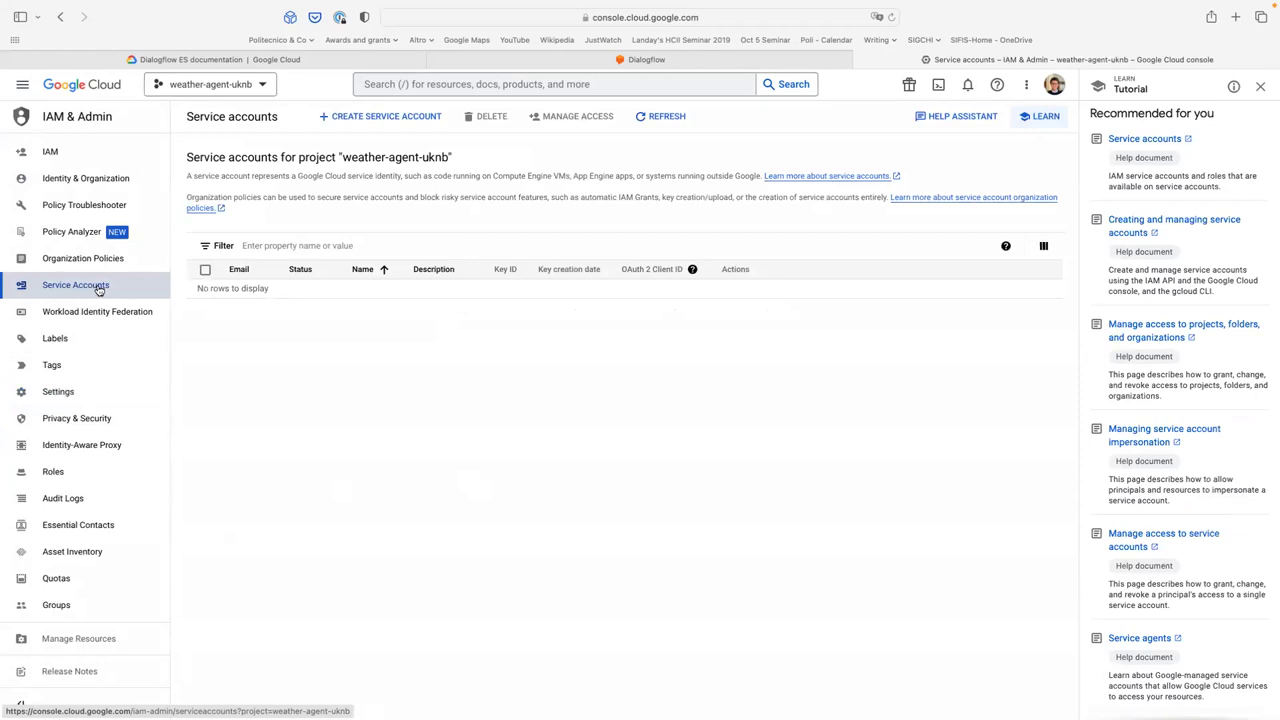
{"action": "left_click", "coordinate": [385, 124]}
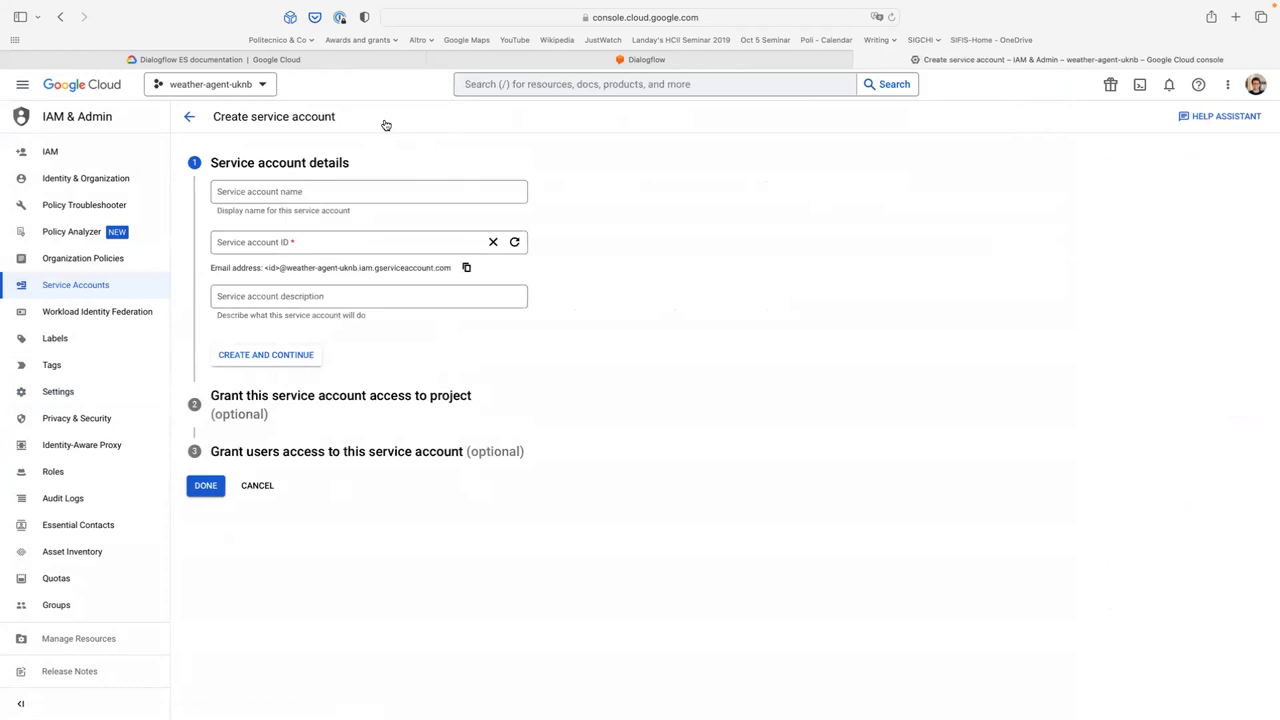
{"action": "left_click", "coordinate": [189, 116]}
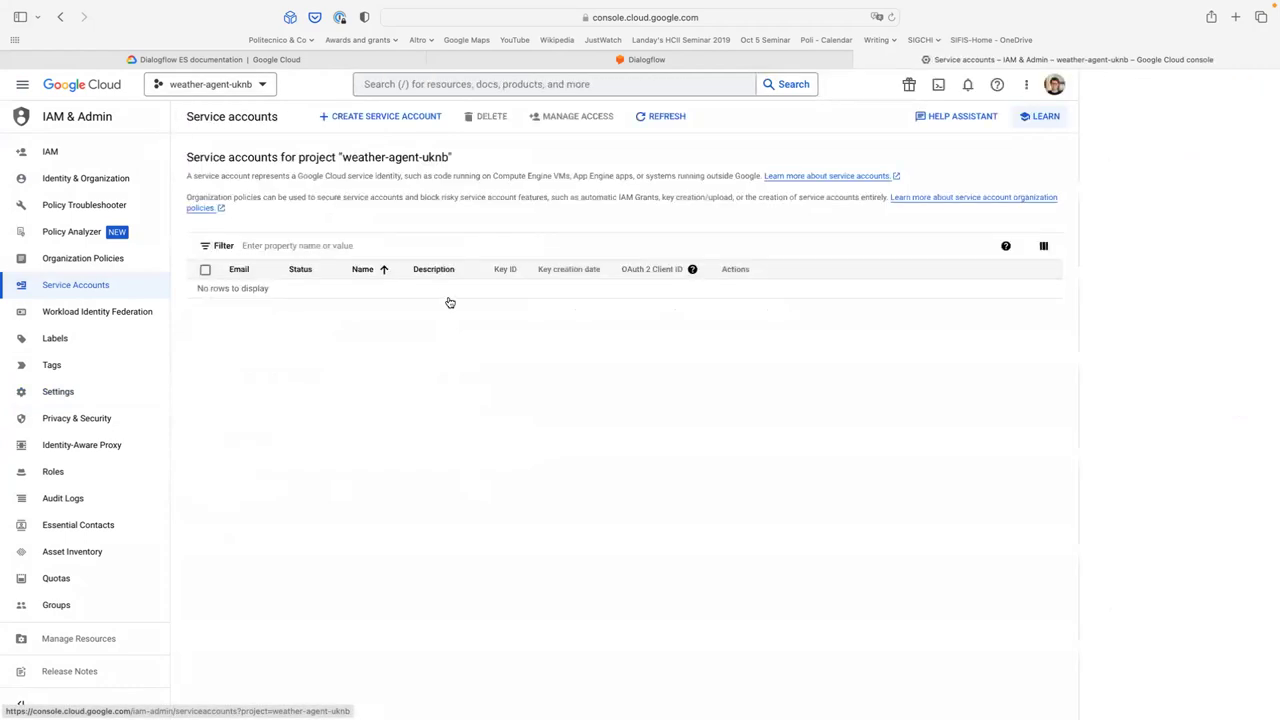
- Create a service account named "dialog flow-weather" without a description and continue to its project access settings
{"action": "left_click", "coordinate": [388, 124]}
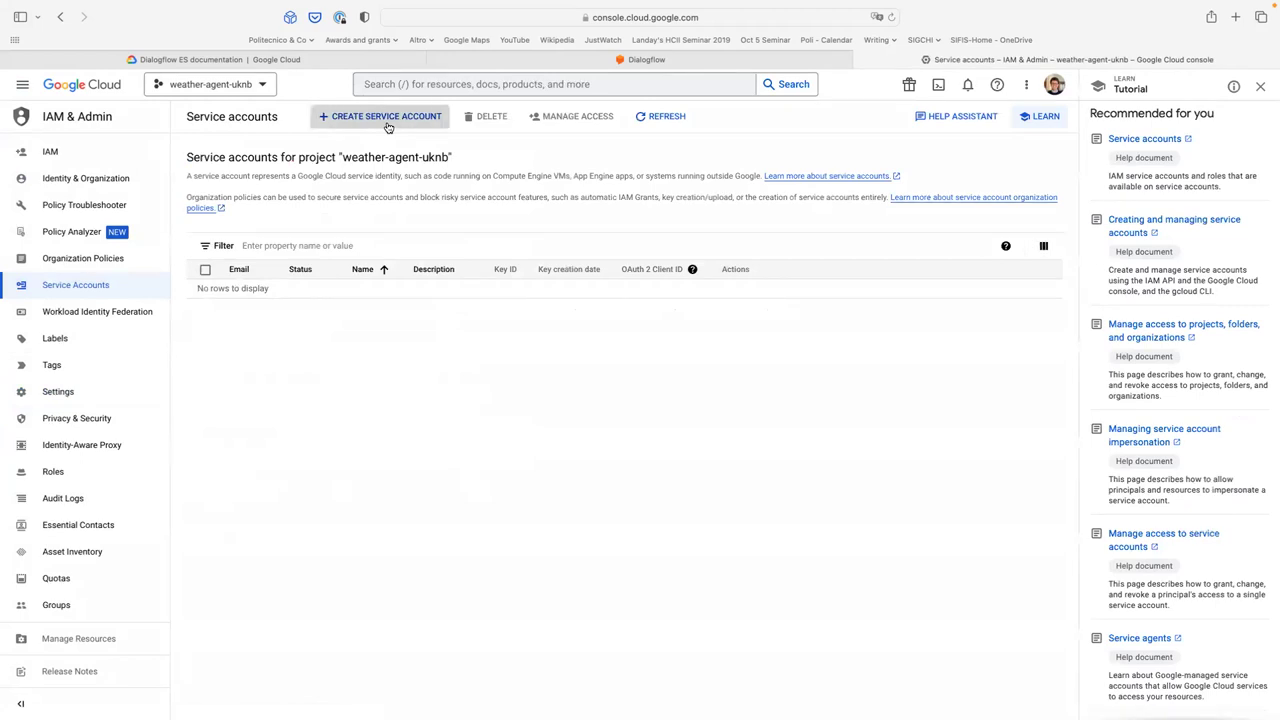
{"action": "left_click", "coordinate": [348, 192]}
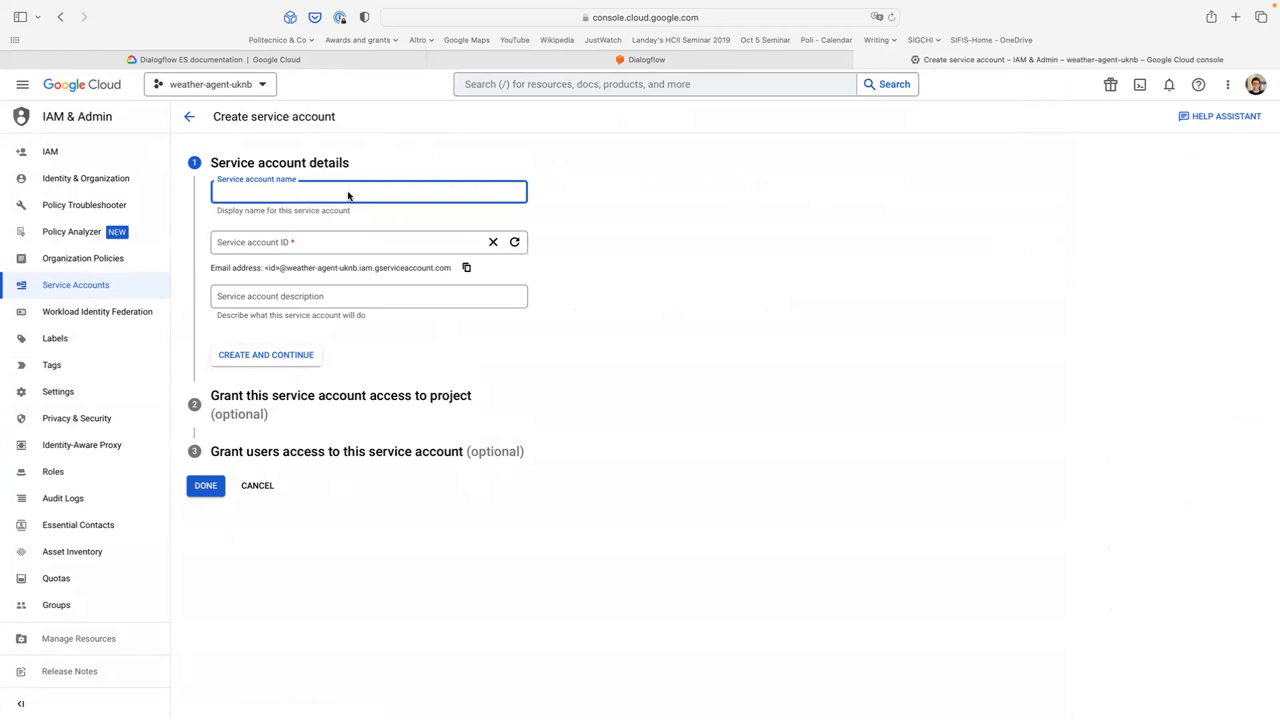
{"action": "type", "text": "dialog"}
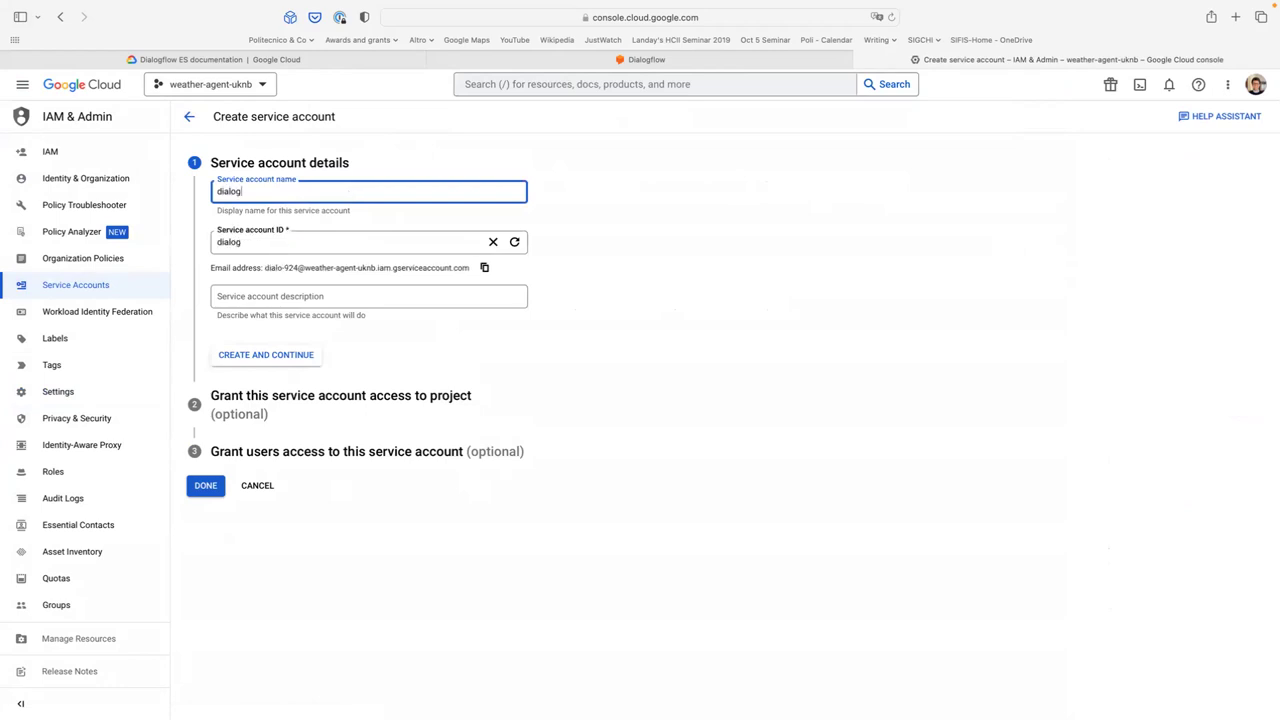
{"action": "scroll", "coordinate": [330, 260], "scroll_direction": "up", "scroll_amount": 5}
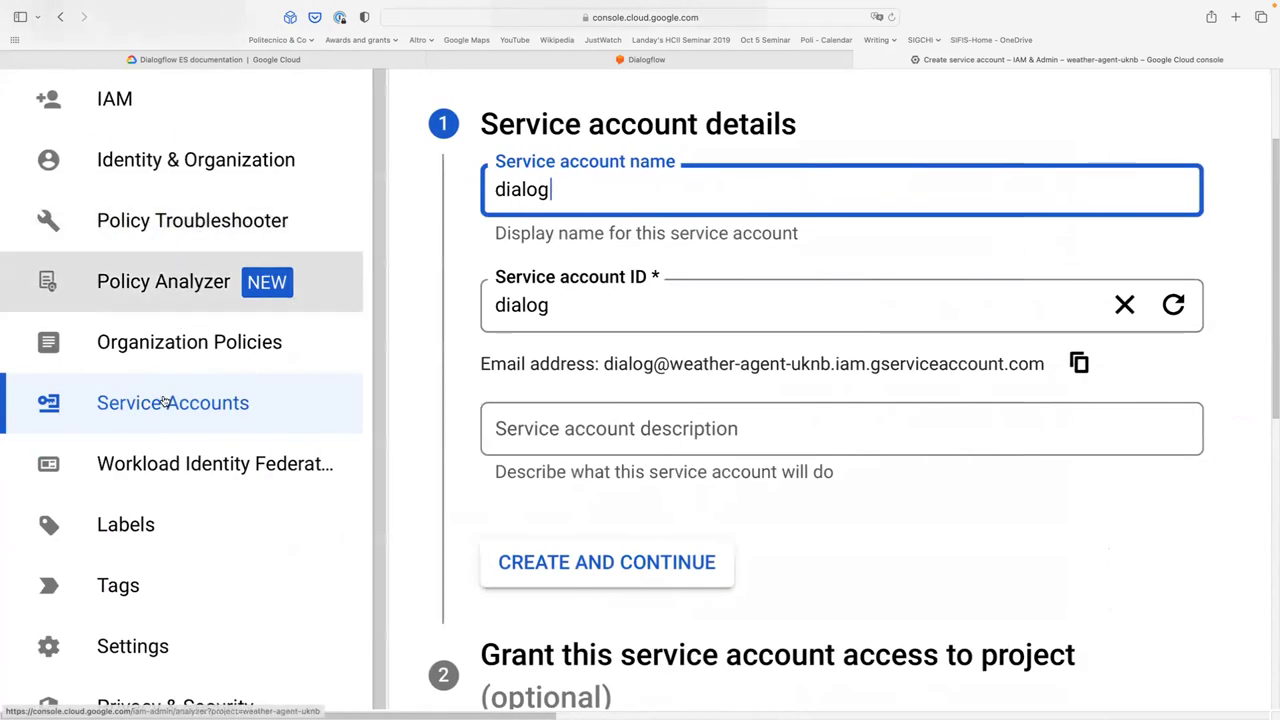
{"action": "scroll", "coordinate": [174, 403], "scroll_direction": "up", "scroll_amount": 3}
{"action": "scroll", "coordinate": [210, 306], "scroll_direction": "down", "scroll_amount": 1}
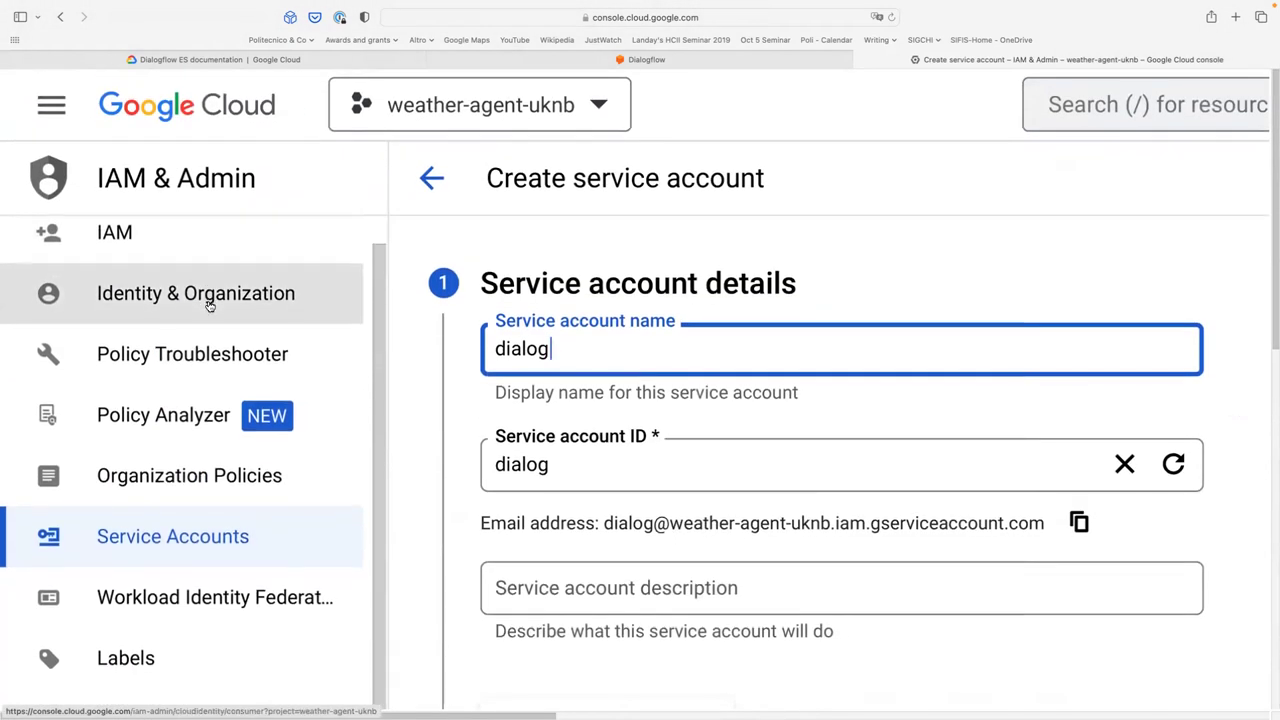
{"action": "type", "text": "flow"}
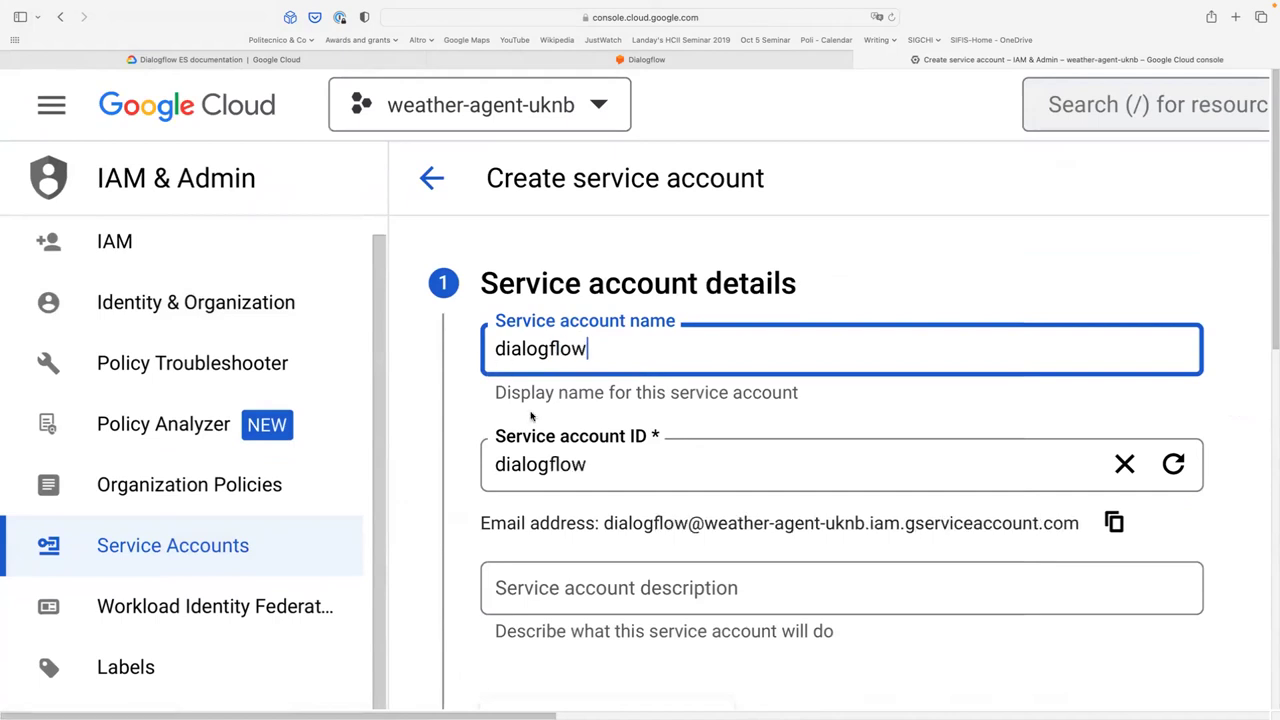
{"action": "scroll", "coordinate": [460, 448], "scroll_direction": "down", "scroll_amount": 1}
{"action": "type", "text": "-"}
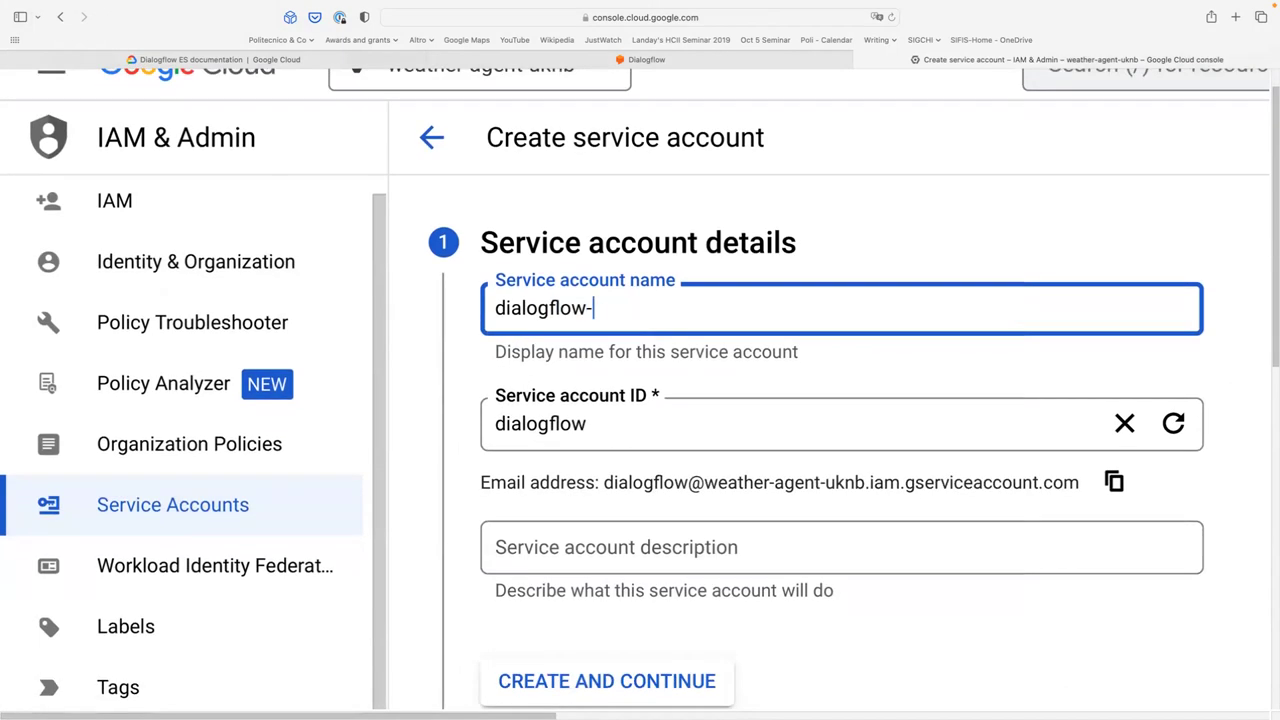
{"action": "type", "text": "weather"}
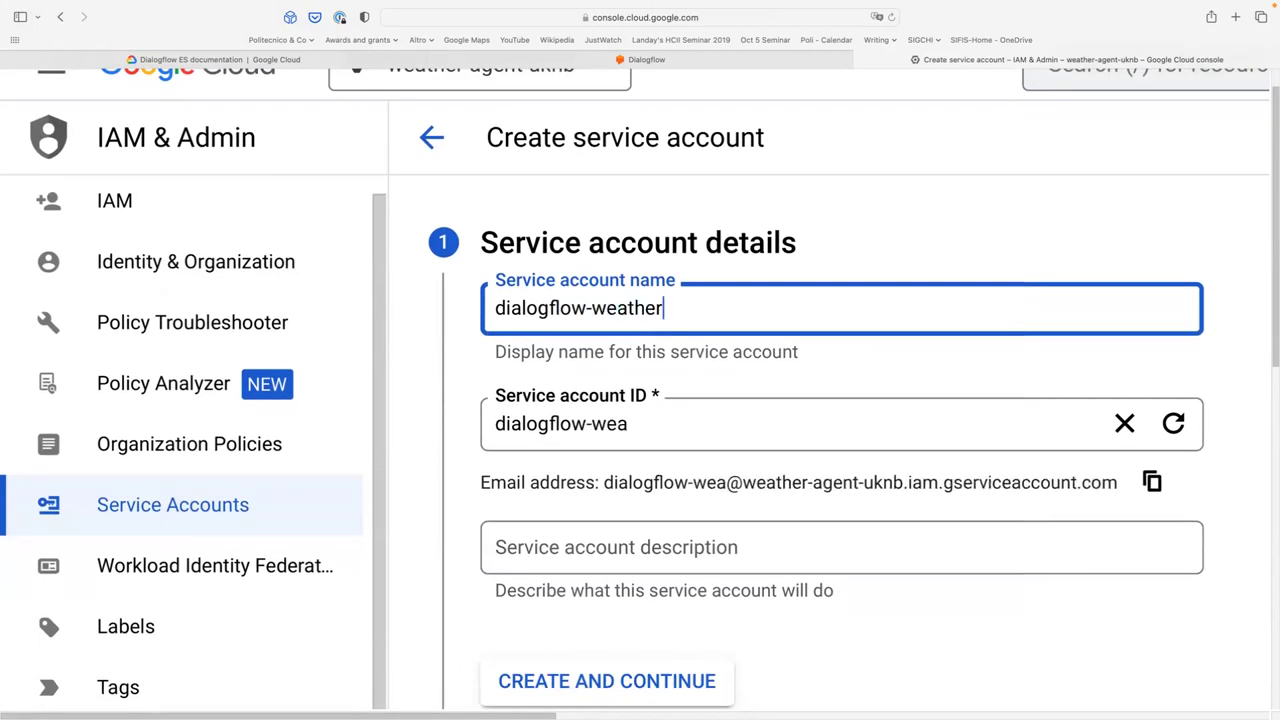
{"action": "scroll", "coordinate": [443, 491], "scroll_direction": "down", "scroll_amount": 3}
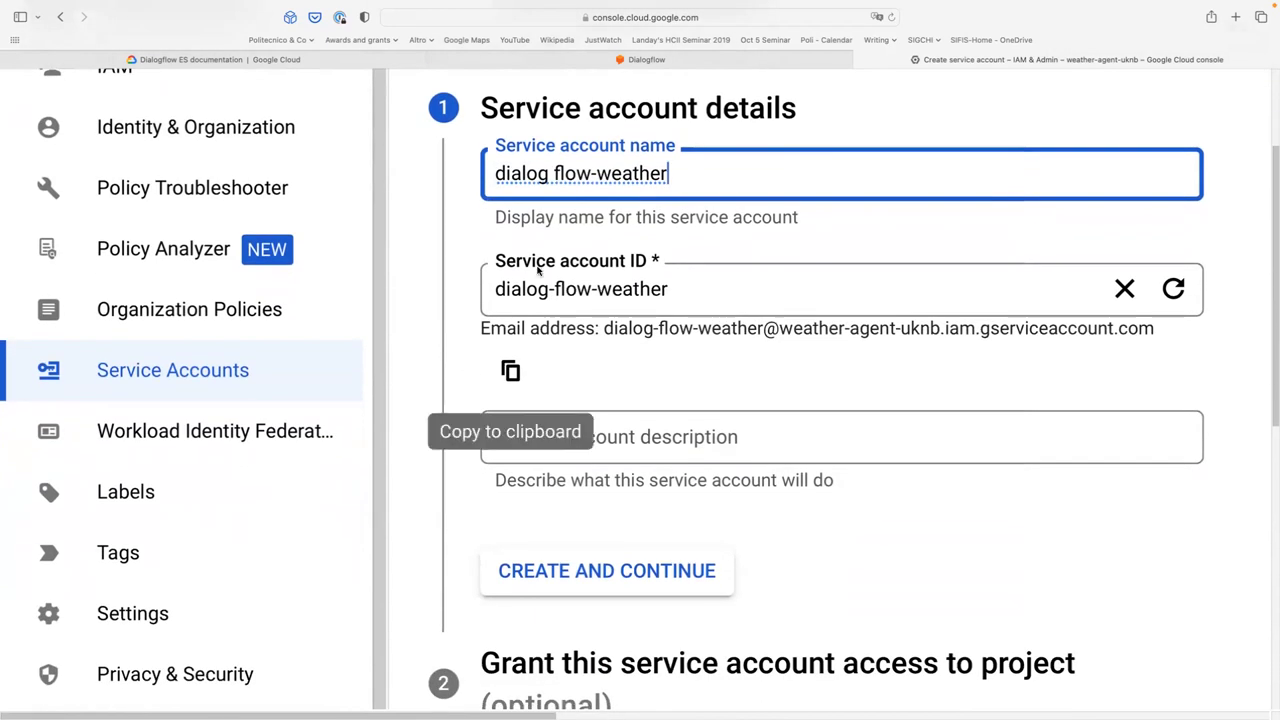
{"action": "scroll", "coordinate": [409, 451], "scroll_direction": "down", "scroll_amount": 2}
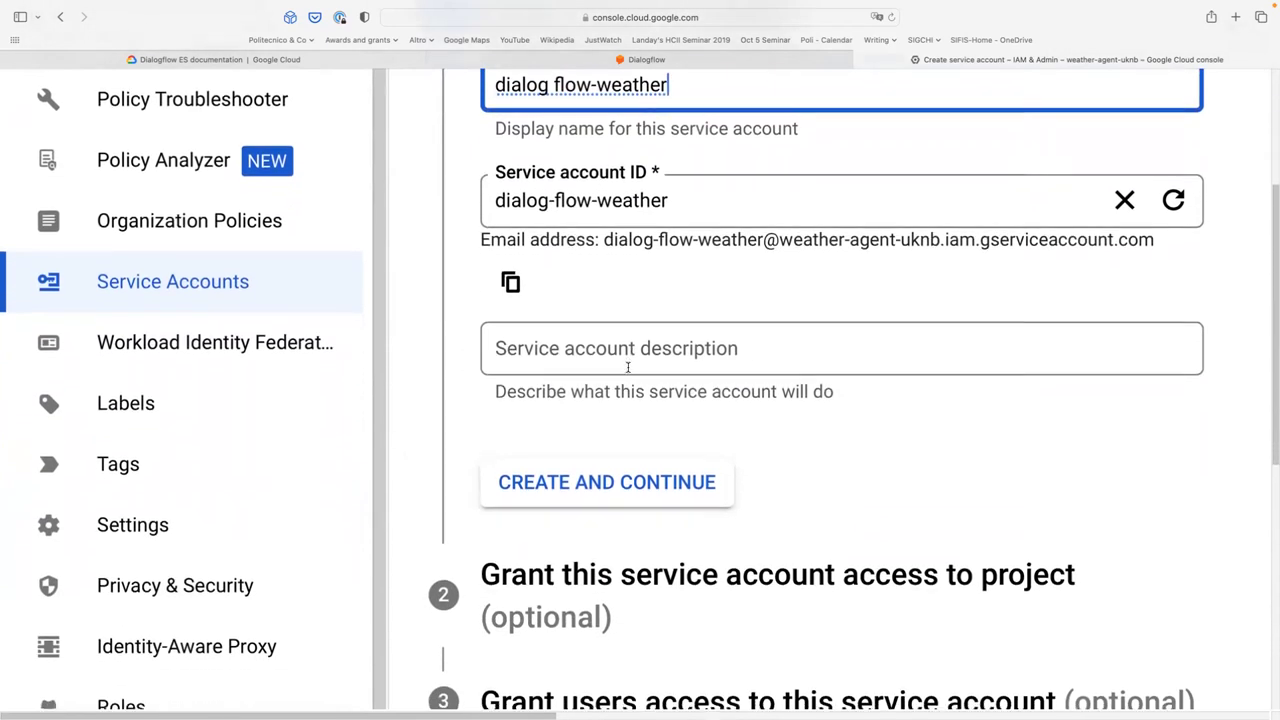
{"action": "scroll", "coordinate": [620, 400], "scroll_direction": "up", "scroll_amount": 1}
{"action": "scroll", "coordinate": [625, 490], "scroll_direction": "up", "scroll_amount": 5}
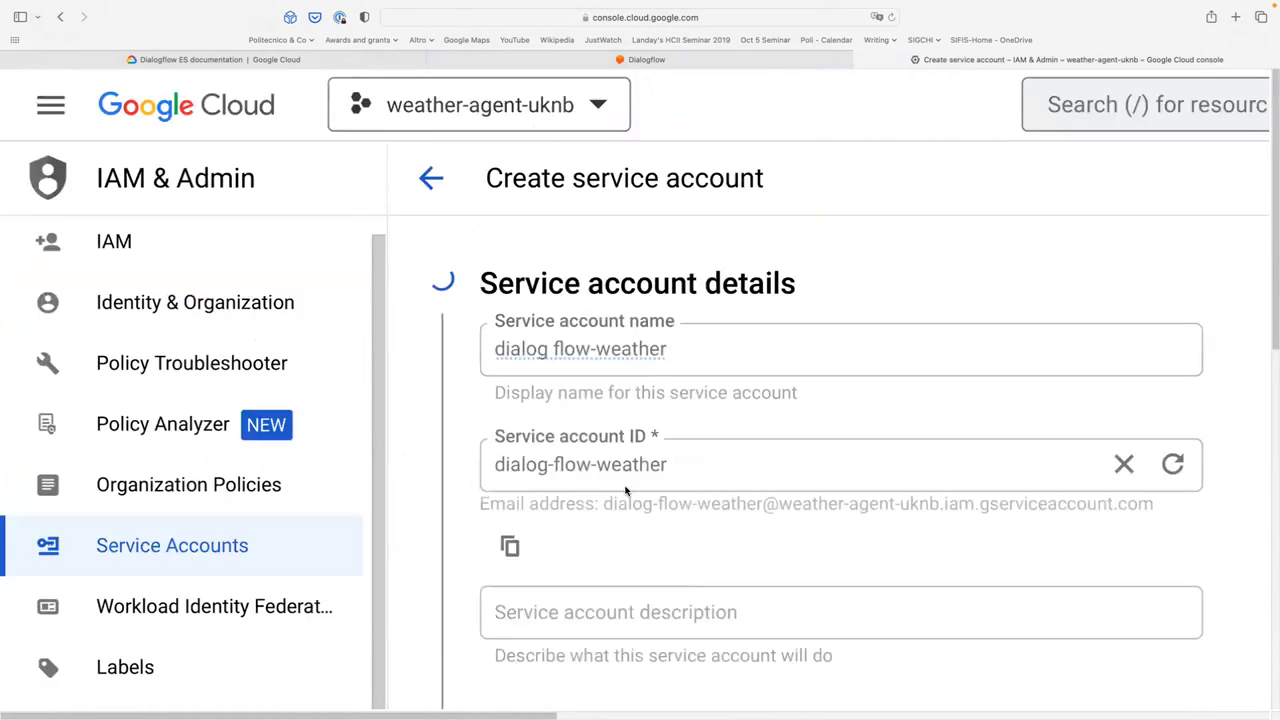
- Grant the service account the Dialogflow API Client role and finish creating it without granting any users access
{"action": "scroll", "coordinate": [457, 420], "scroll_direction": "down", "scroll_amount": 3}
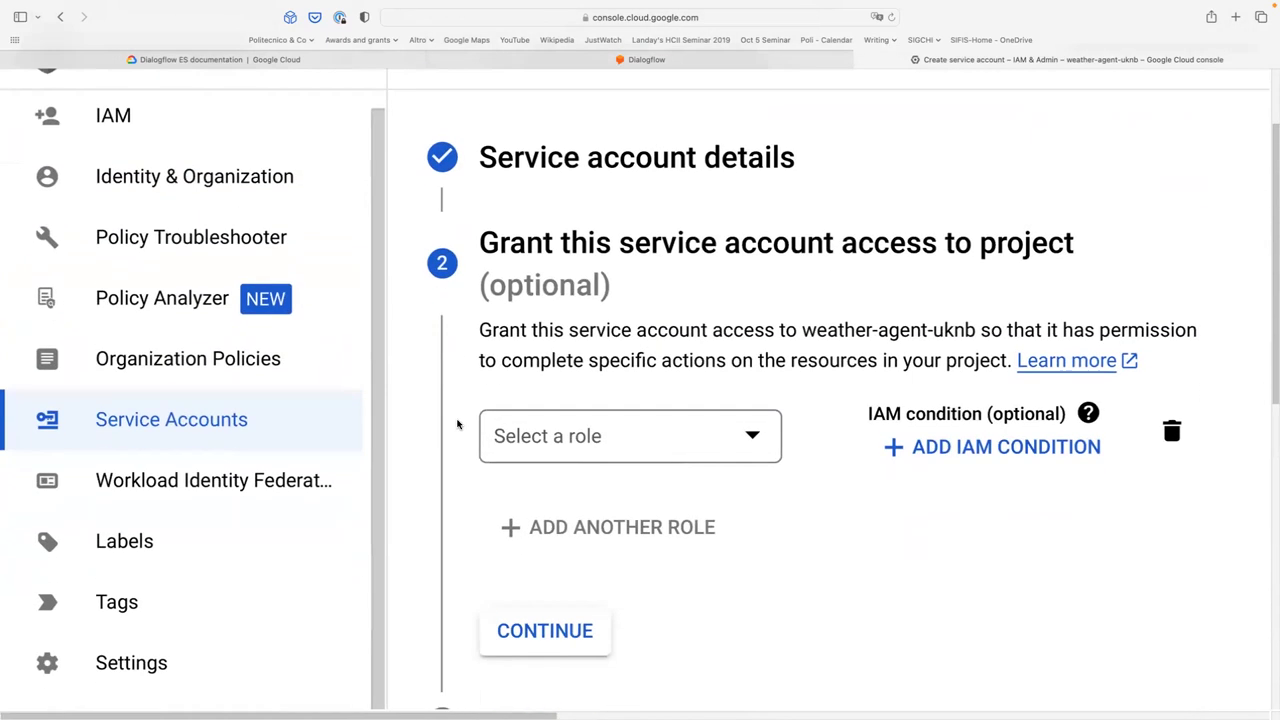
{"action": "scroll", "coordinate": [457, 424], "scroll_direction": "down", "scroll_amount": 1}
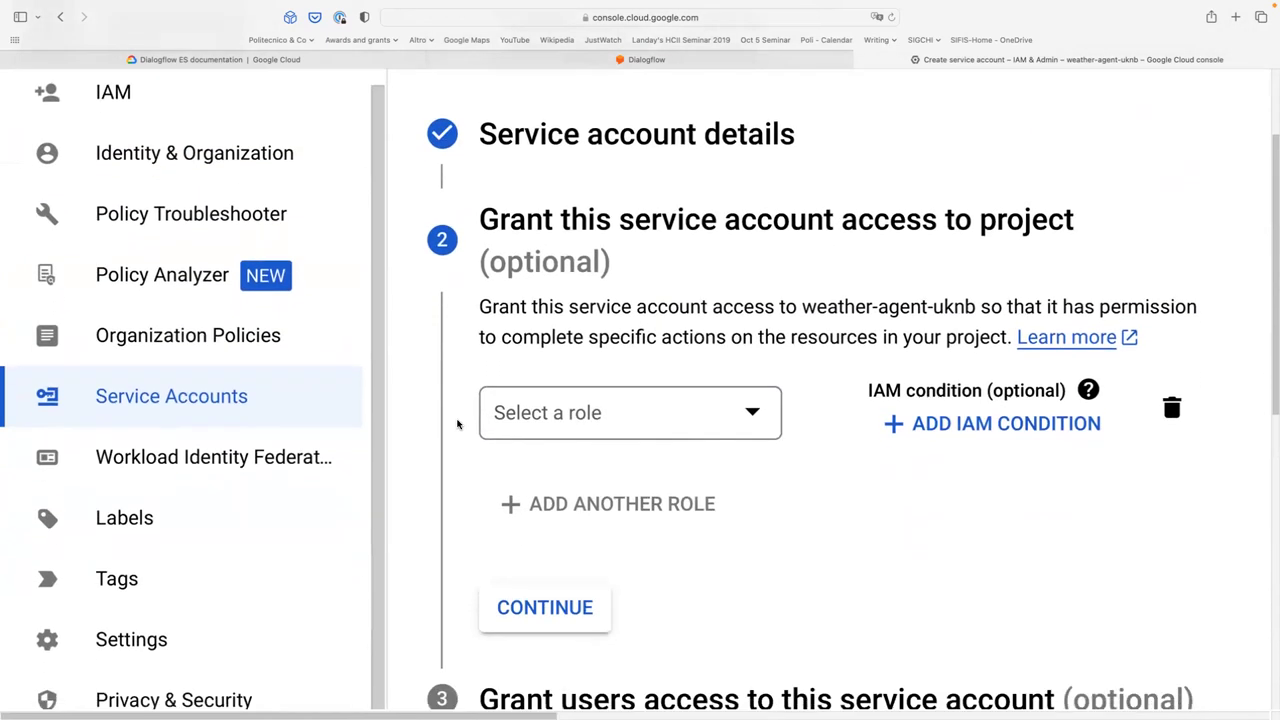
{"action": "left_click", "coordinate": [631, 432]}
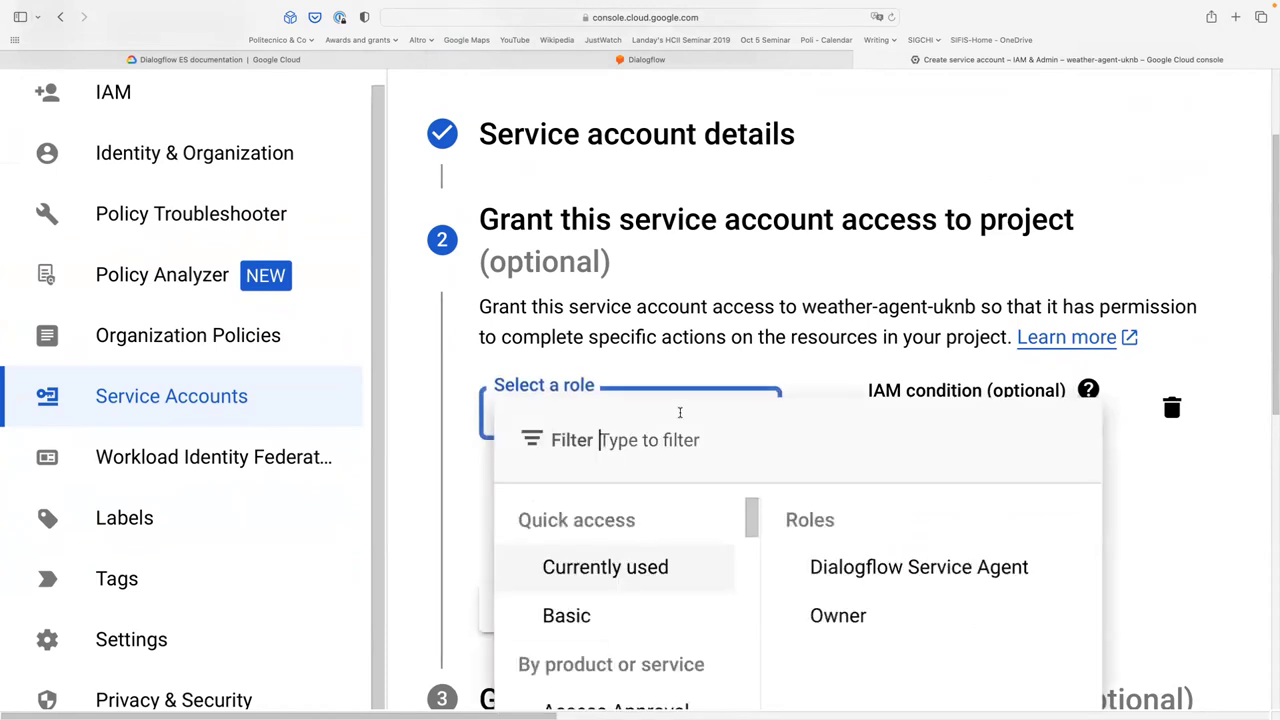
{"action": "scroll", "coordinate": [659, 510], "scroll_direction": "down", "scroll_amount": 10}
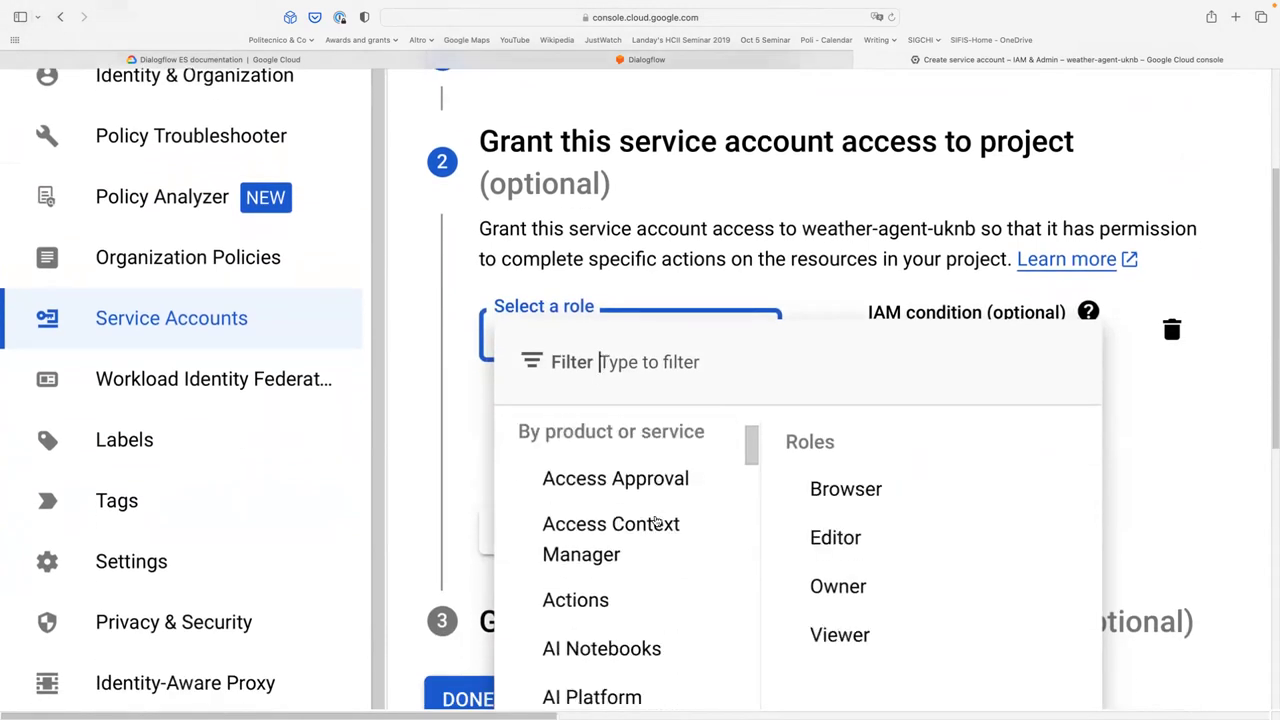
{"action": "scroll", "coordinate": [423, 514], "scroll_direction": "down", "scroll_amount": 3}
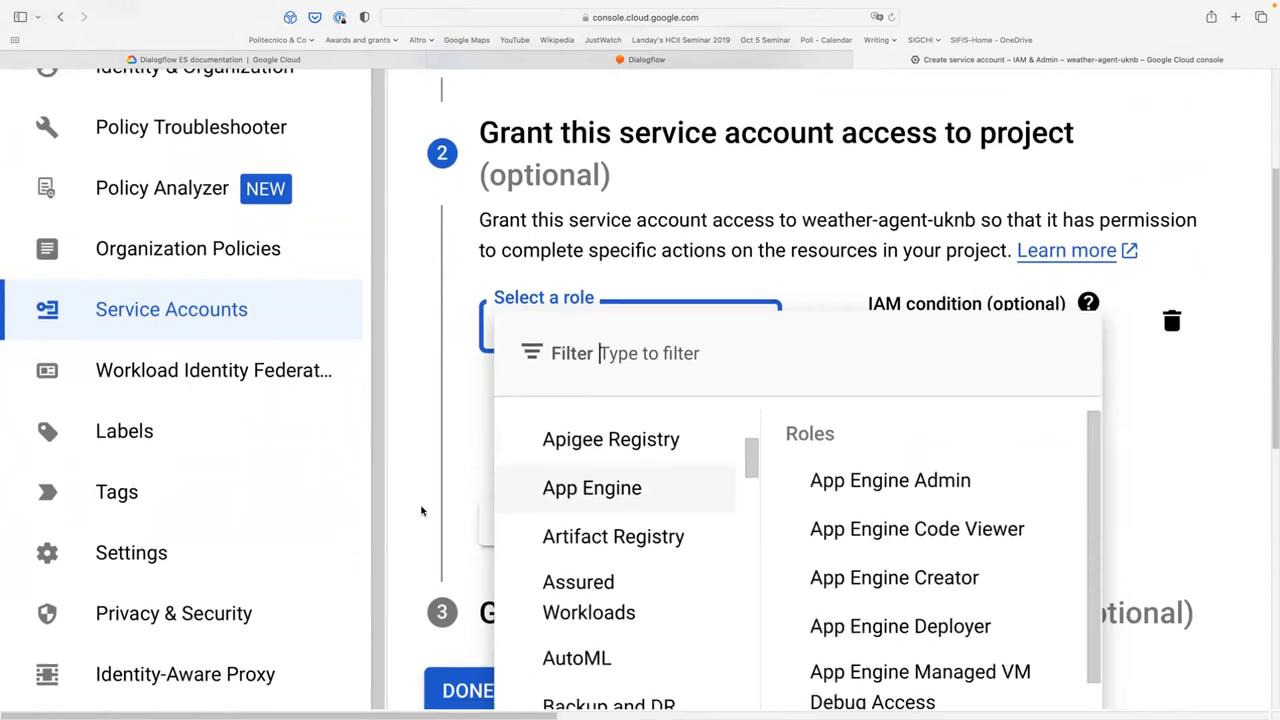
{"action": "mouse_move", "coordinate": [536, 510]}
{"action": "scroll", "coordinate": [560, 510], "scroll_direction": "down", "scroll_amount": 8}
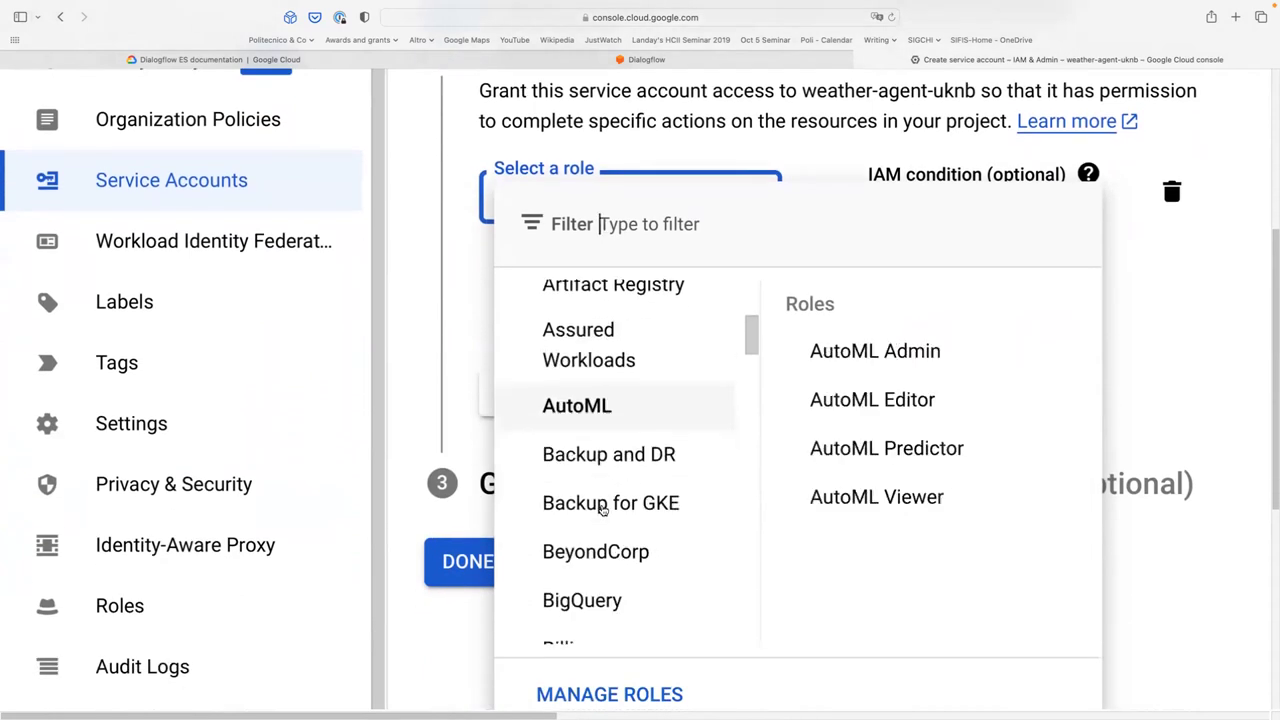
{"action": "scroll", "coordinate": [603, 510], "scroll_direction": "down", "scroll_amount": 10}
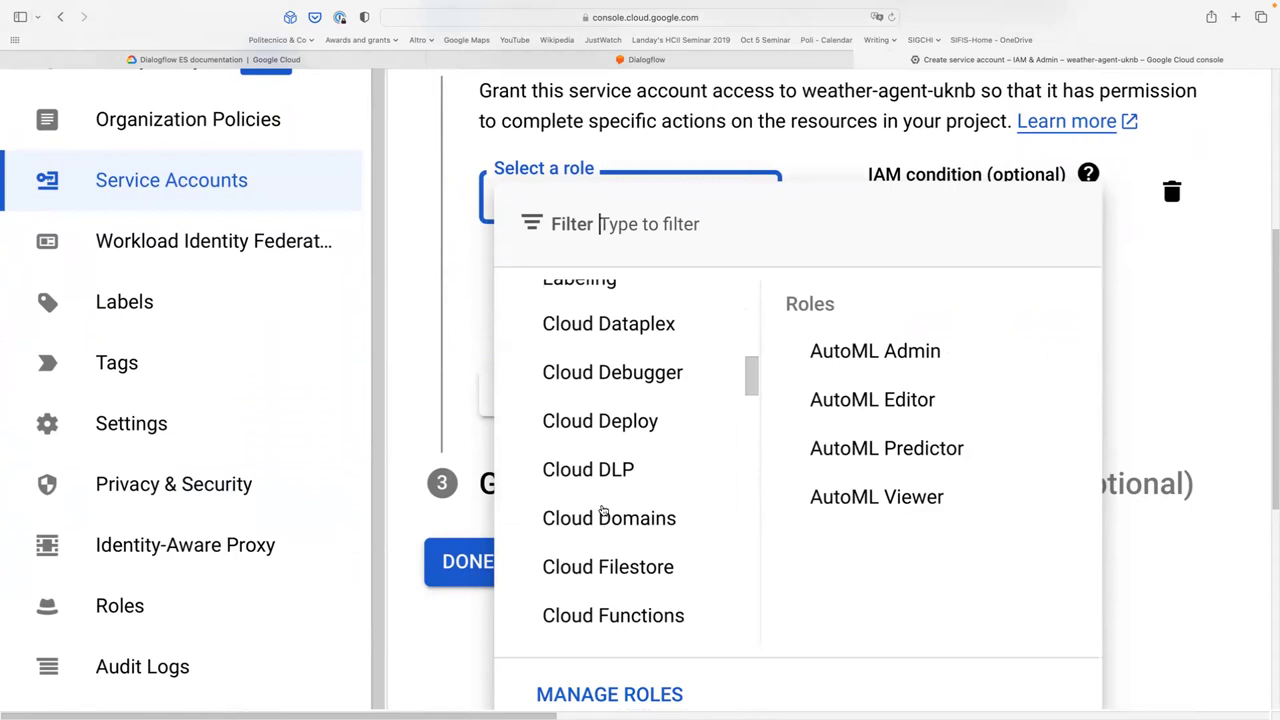
{"action": "scroll", "coordinate": [603, 510], "scroll_direction": "down", "scroll_amount": 10}
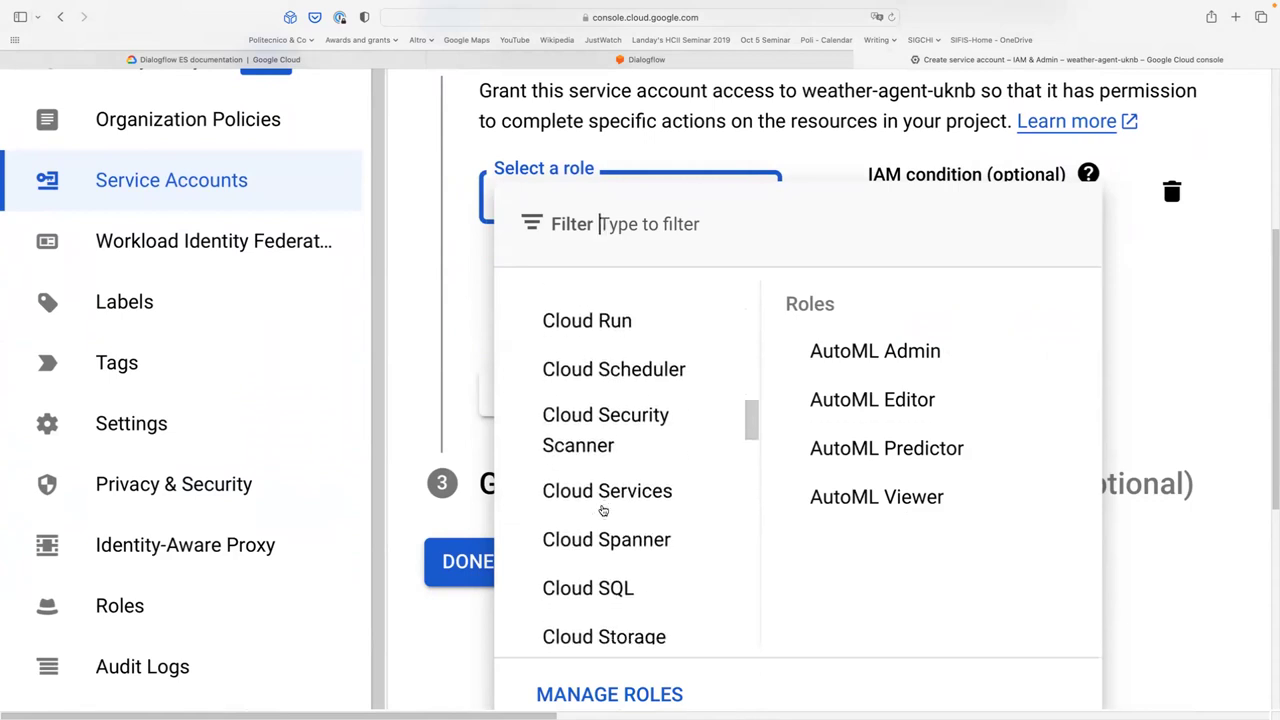
{"action": "scroll", "coordinate": [603, 510], "scroll_direction": "down", "scroll_amount": 9}
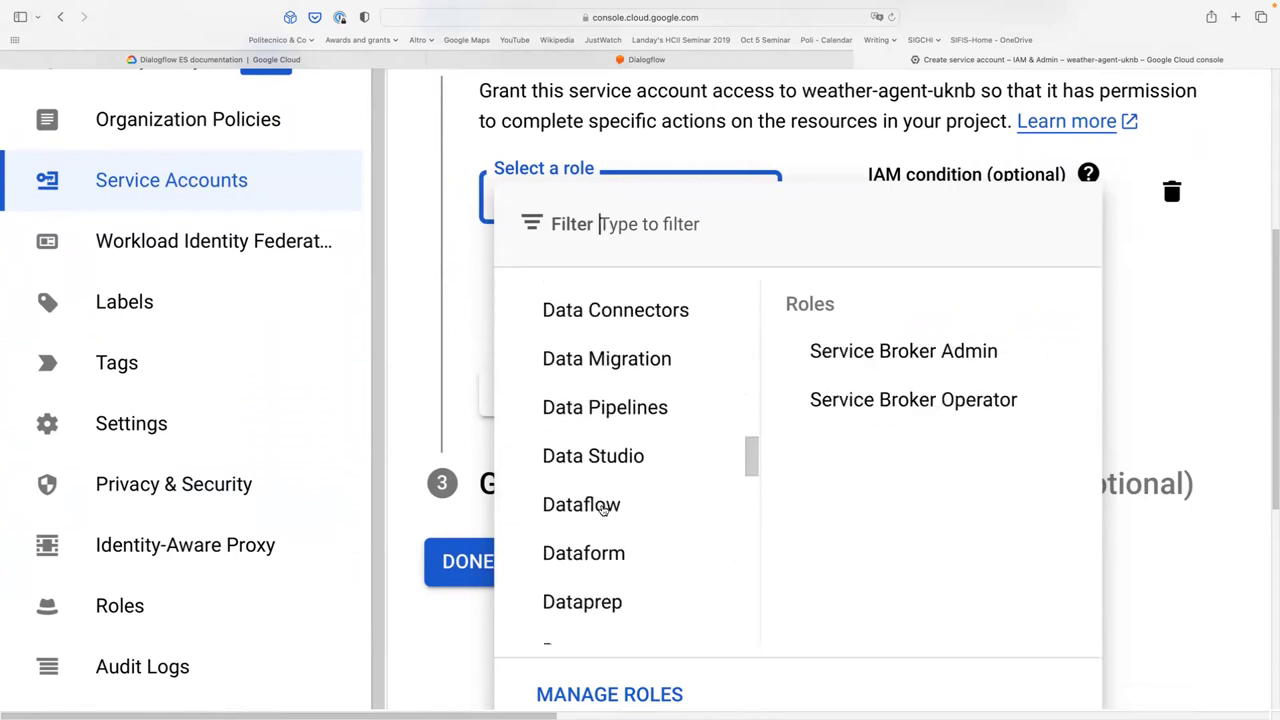
{"action": "scroll", "coordinate": [603, 510], "scroll_direction": "down", "scroll_amount": 2}
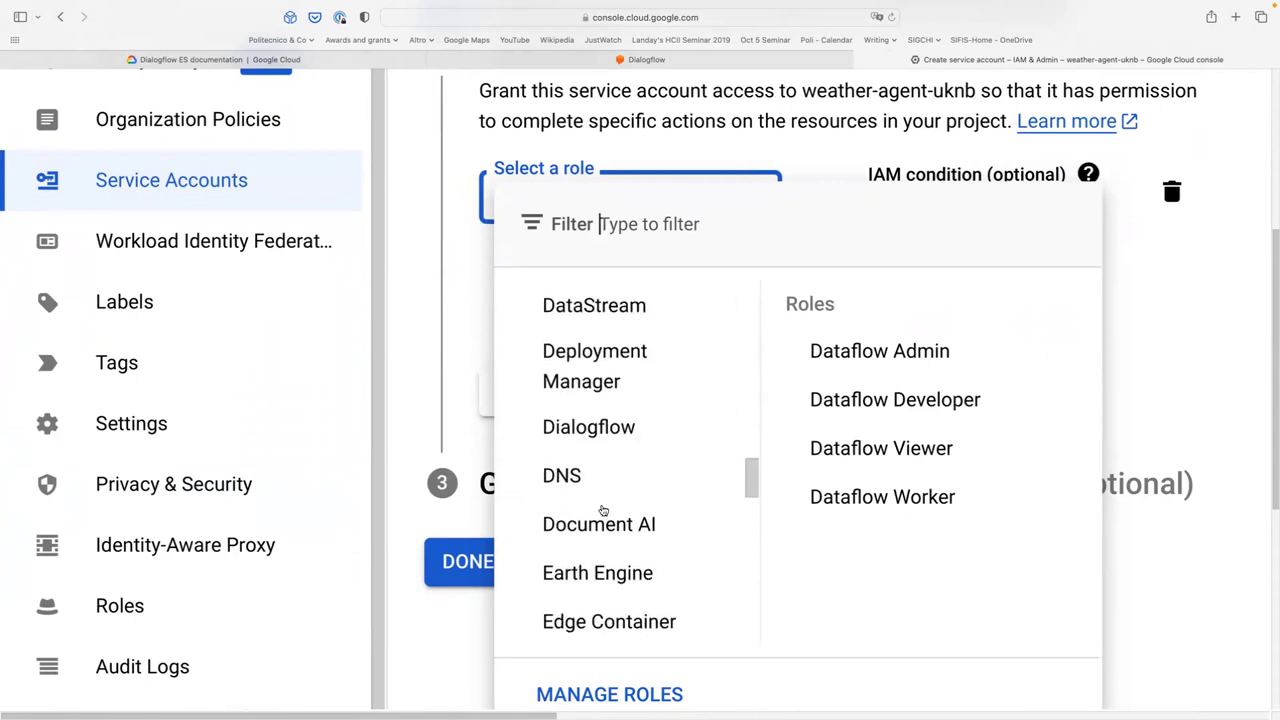
{"action": "mouse_move", "coordinate": [610, 427]}
{"action": "scroll", "coordinate": [870, 445], "scroll_direction": "down", "scroll_amount": 5}
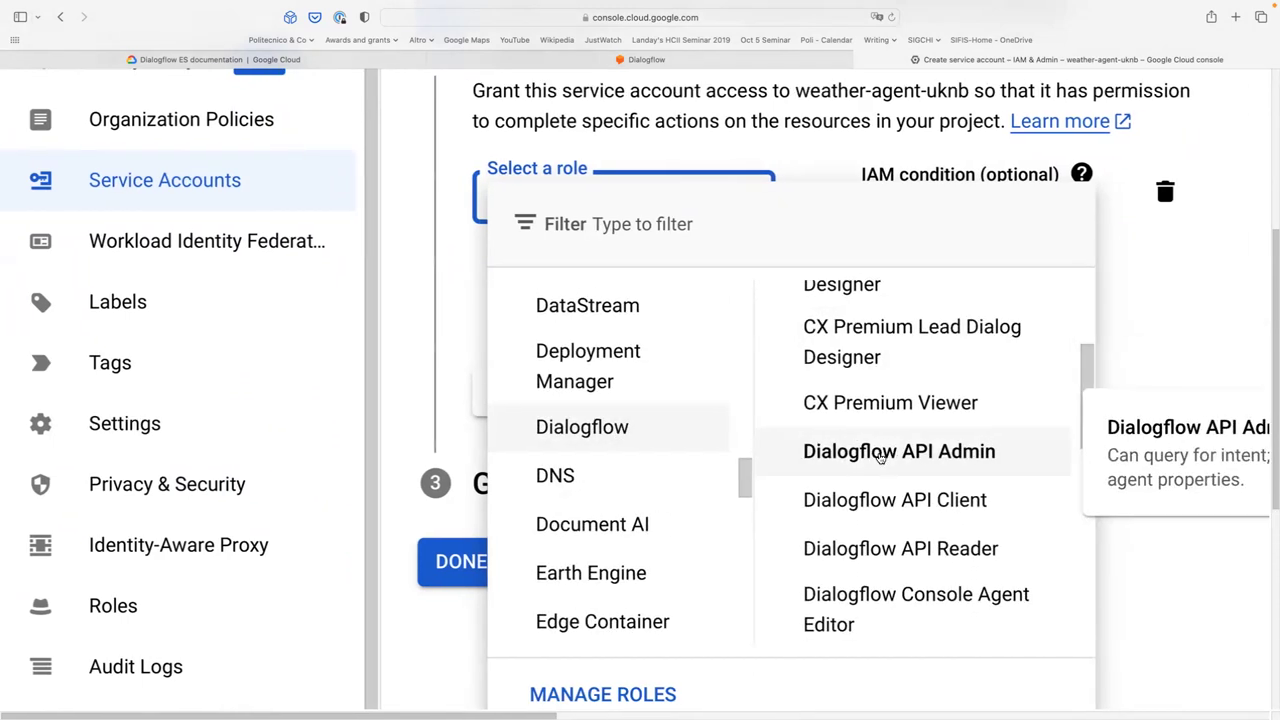
{"action": "scroll", "coordinate": [880, 457], "scroll_direction": "right", "scroll_amount": 3}
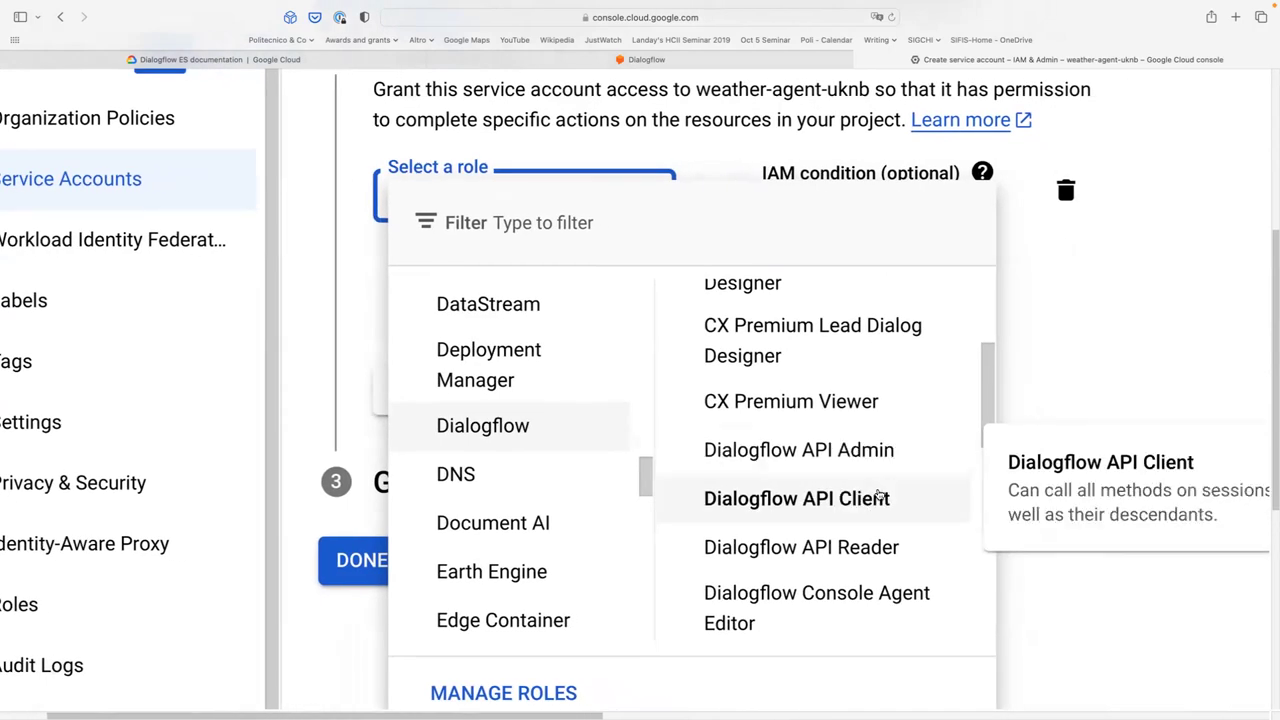
{"action": "scroll", "coordinate": [872, 495], "scroll_direction": "right", "scroll_amount": 1}
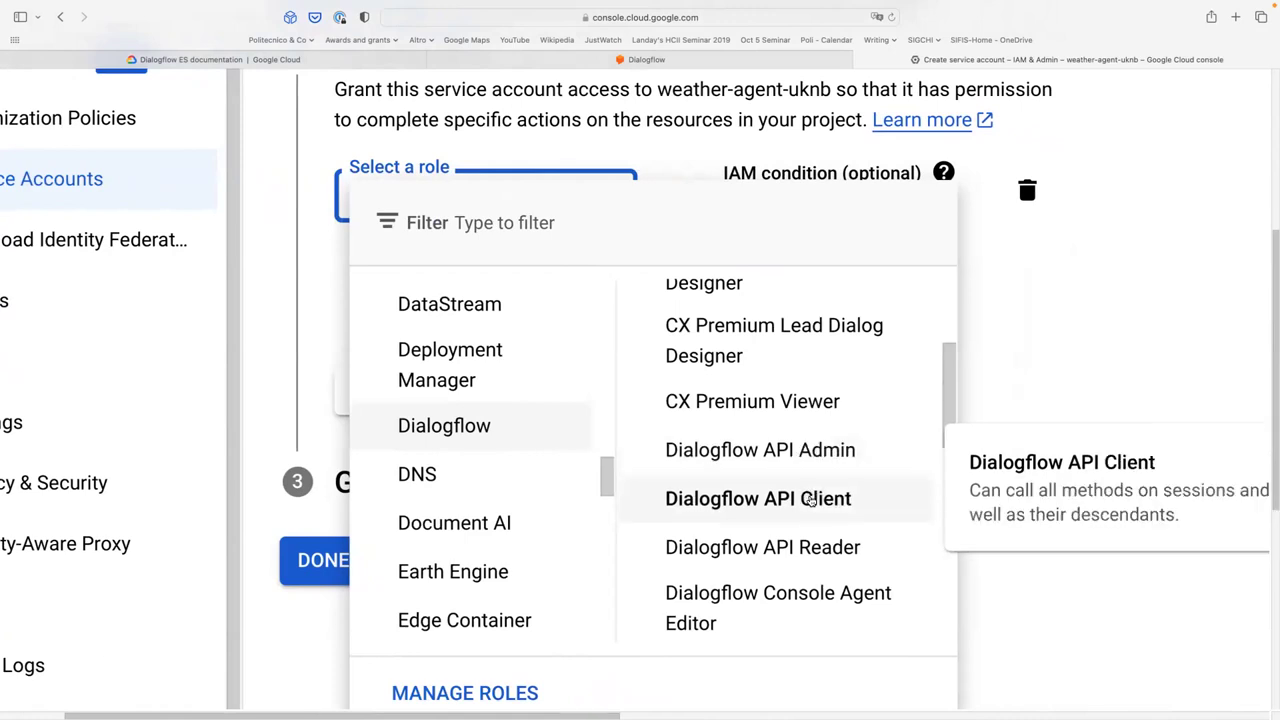
{"action": "scroll", "coordinate": [812, 500], "scroll_direction": "right", "scroll_amount": 2}
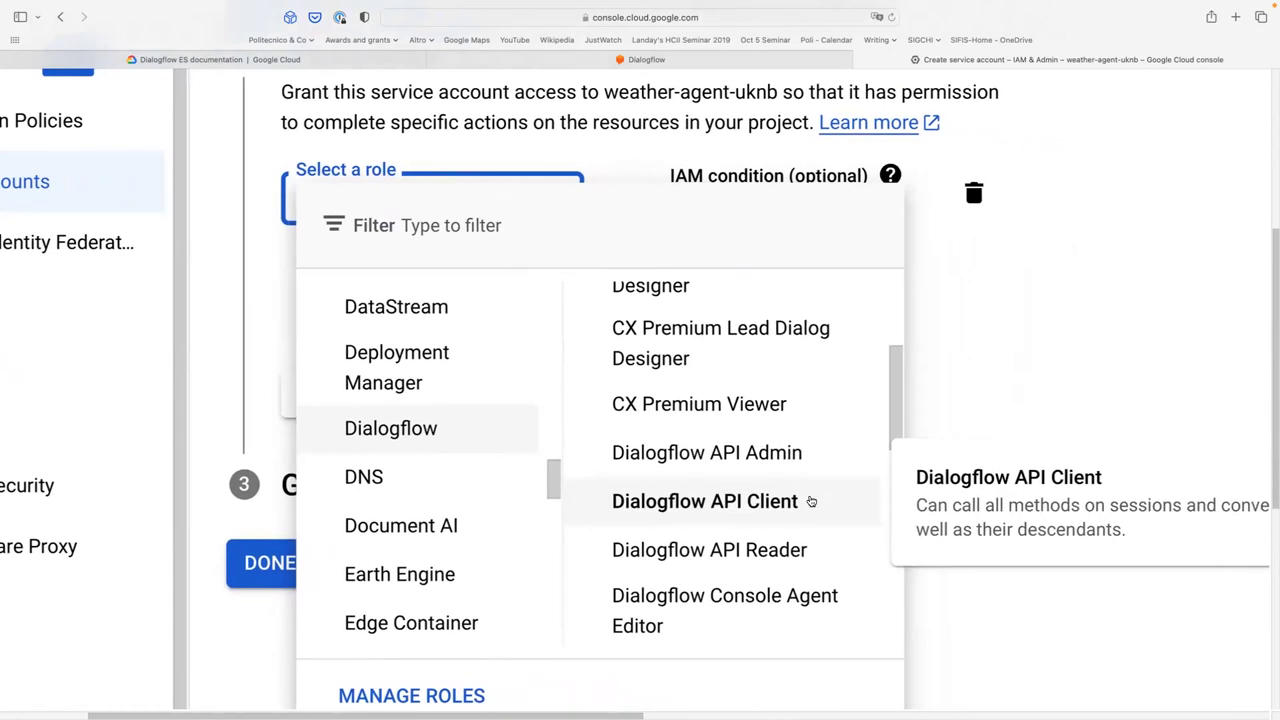
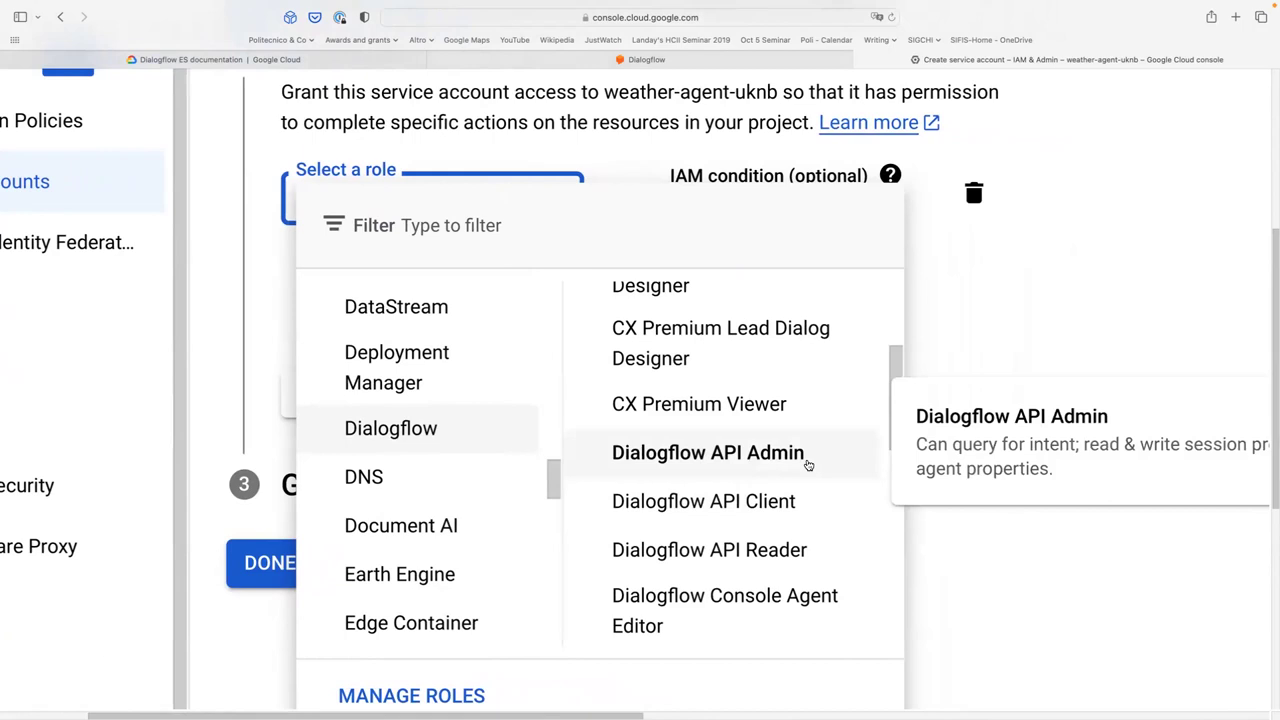
{"action": "left_click", "coordinate": [806, 500]}
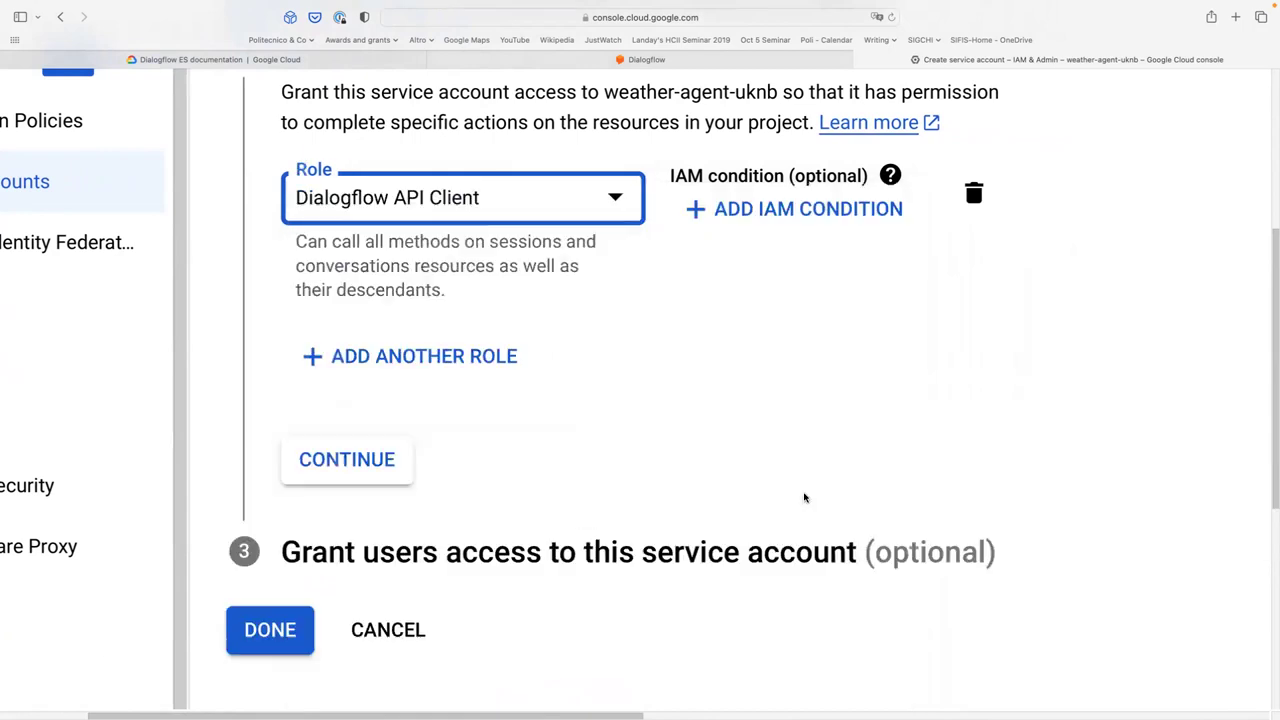
{"action": "left_click", "coordinate": [378, 463]}
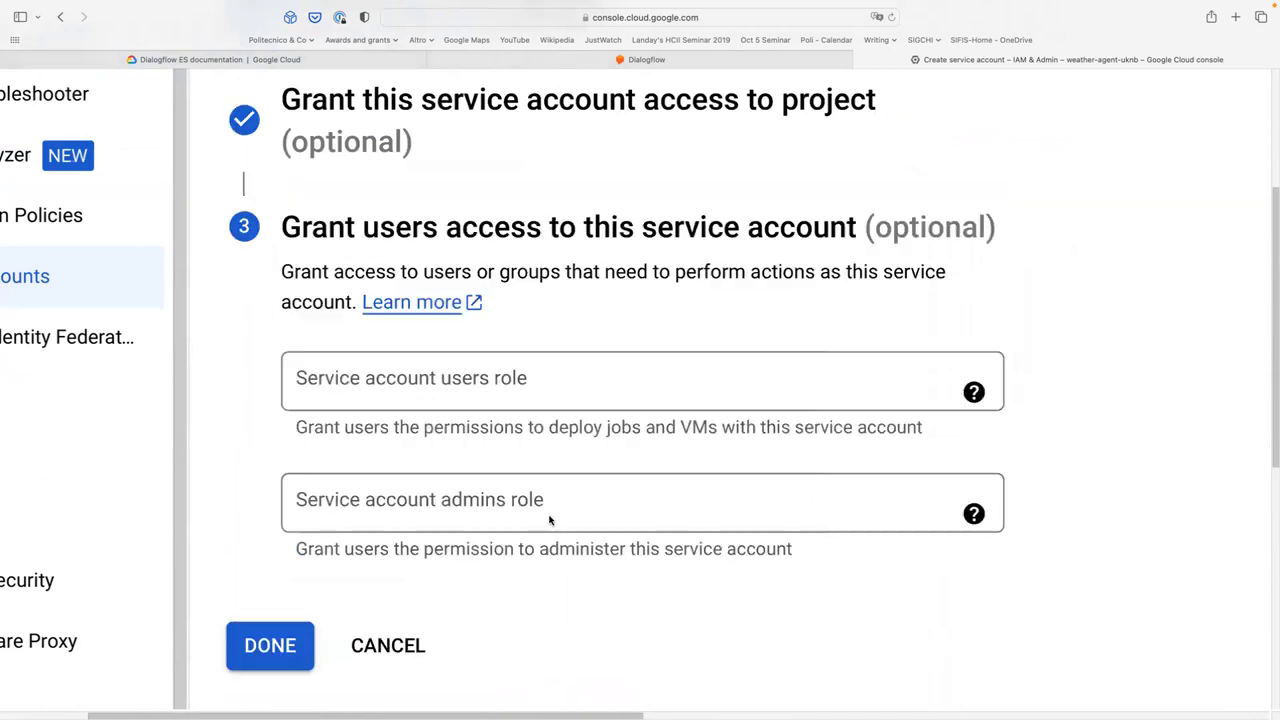
{"action": "left_click", "coordinate": [270, 648]}
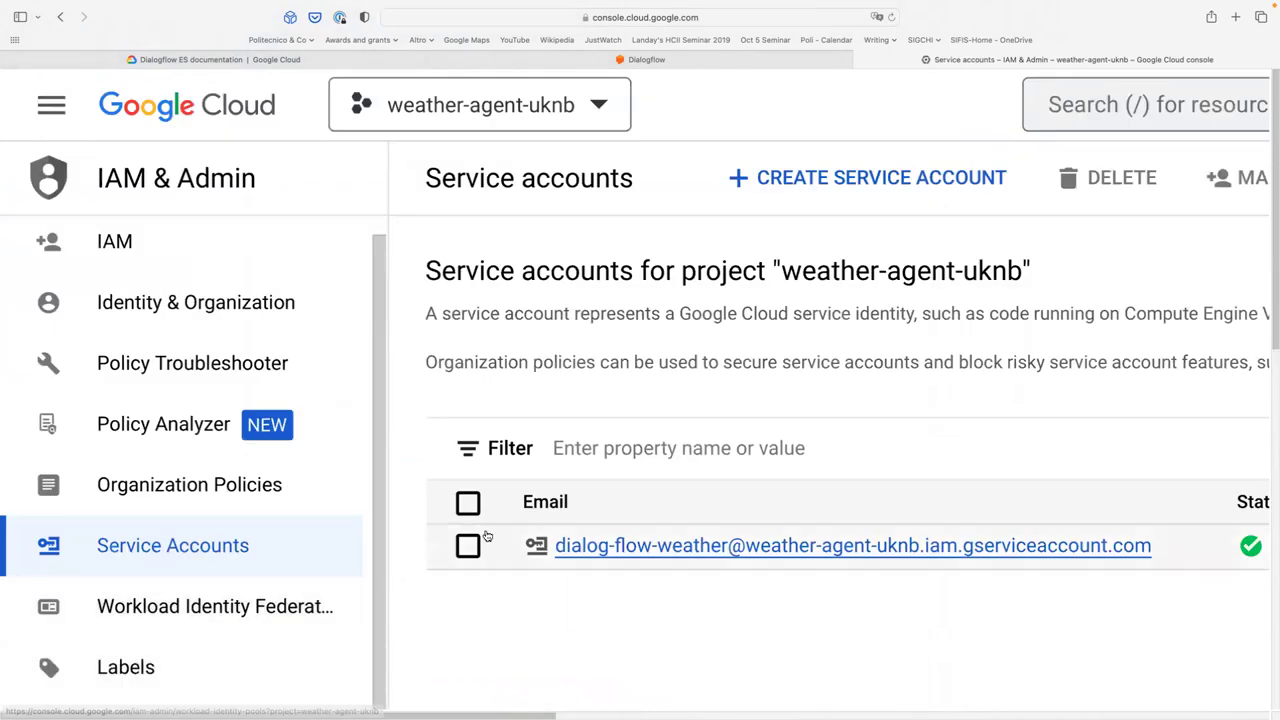
- Open the key management page of the dialog flow-weather service account
{"action": "scroll", "coordinate": [487, 537], "scroll_direction": "right", "scroll_amount": 6}
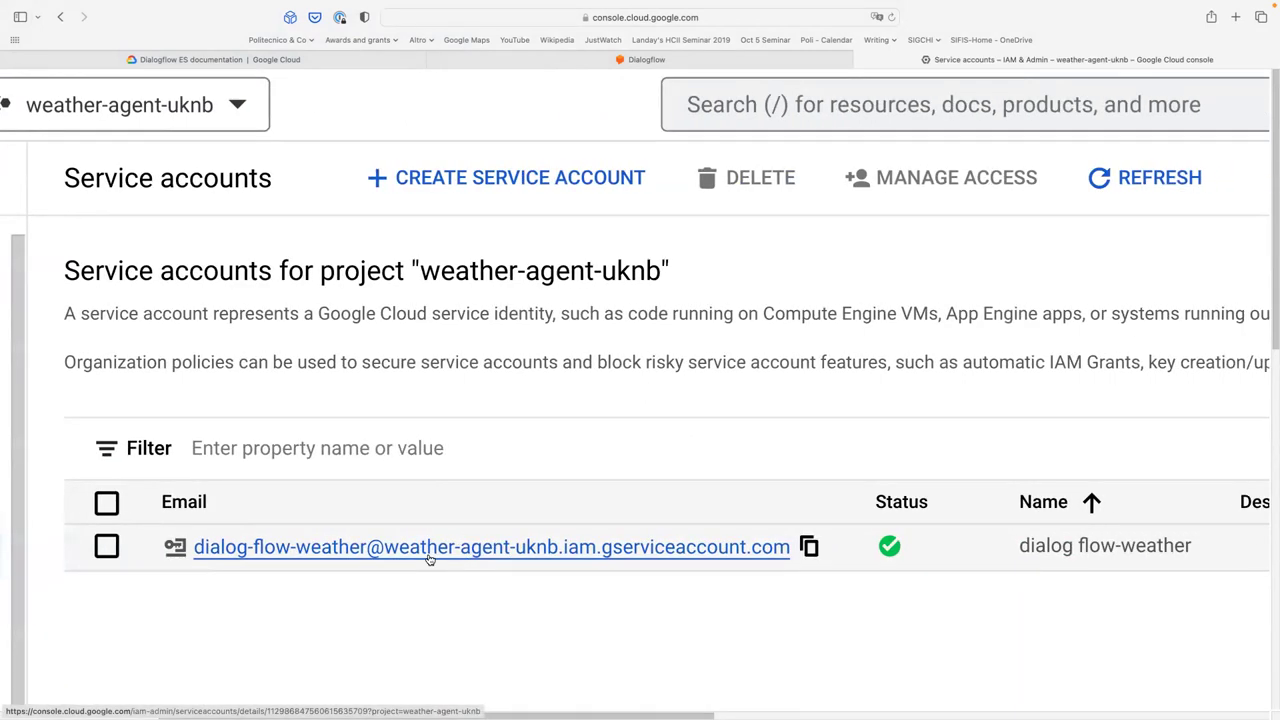
{"action": "scroll", "coordinate": [429, 560], "scroll_direction": "right", "scroll_amount": 9}
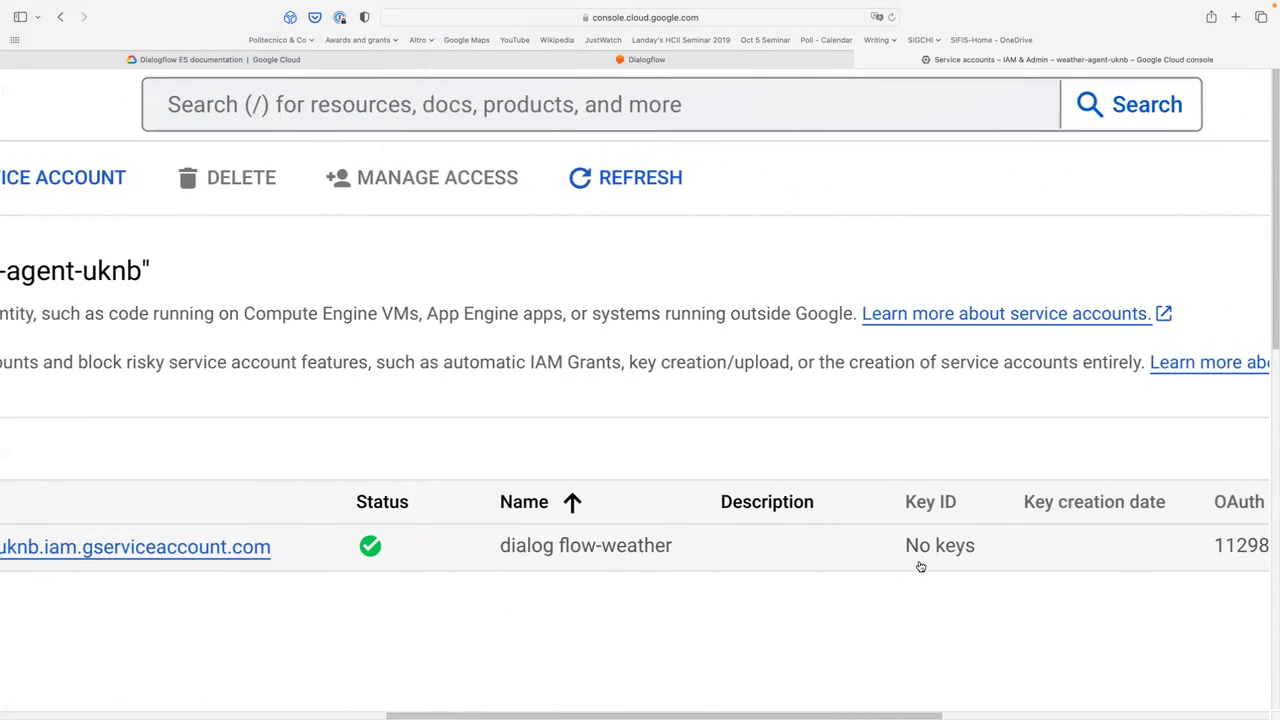
{"action": "scroll", "coordinate": [923, 562], "scroll_direction": "right", "scroll_amount": 11}
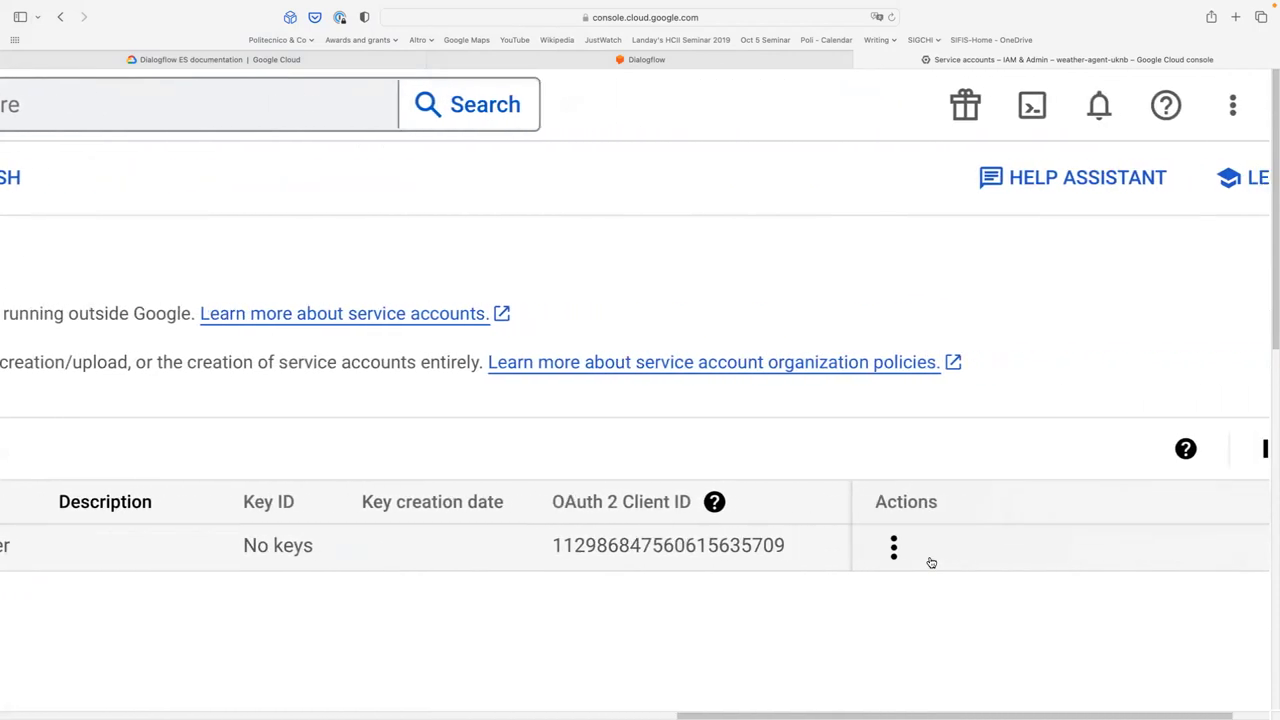
{"action": "left_click", "coordinate": [882, 547]}
{"action": "scroll", "coordinate": [886, 553], "scroll_direction": "down", "scroll_amount": 3}
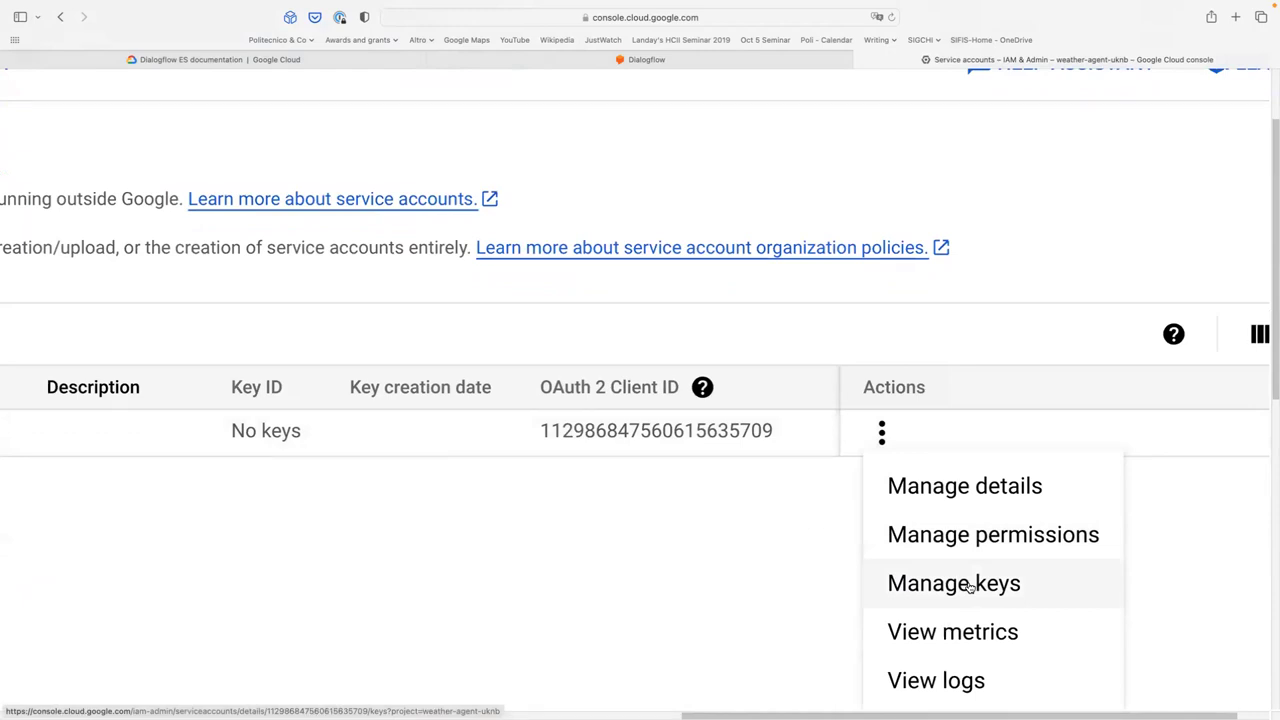
{"action": "left_click", "coordinate": [969, 587]}
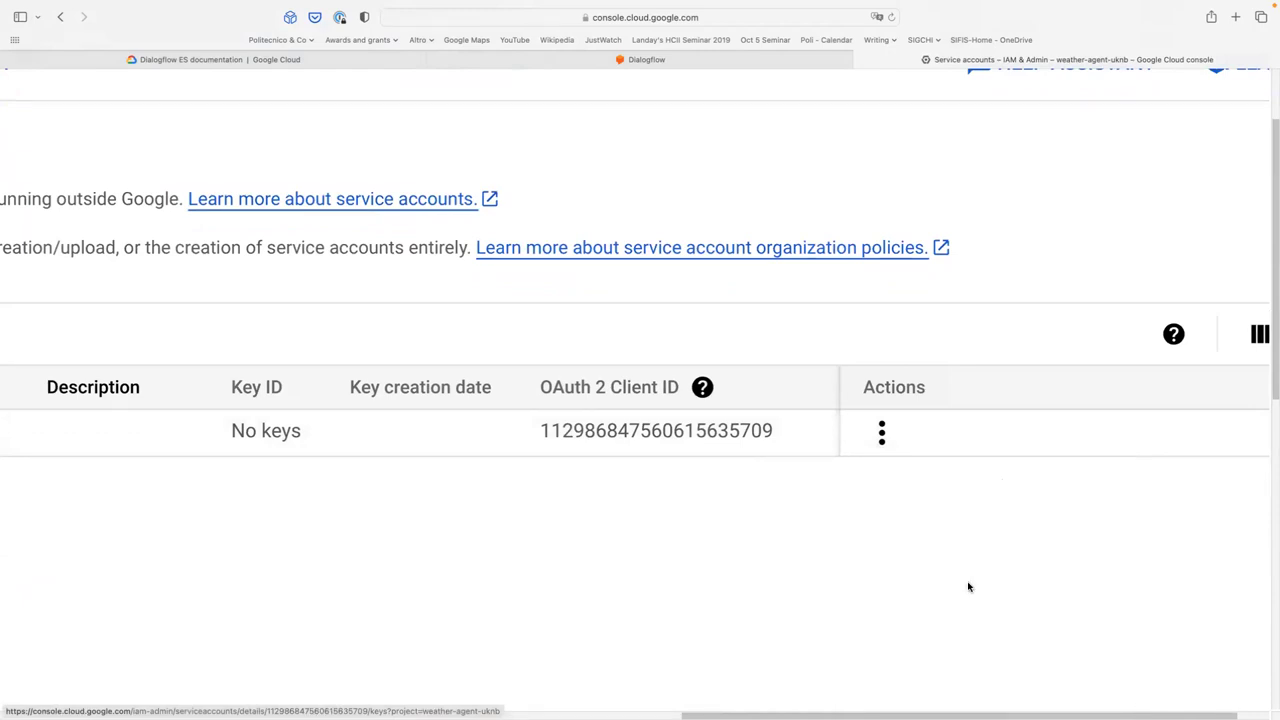
- Create a new private key of type JSON for the dialog flow-weather service account and dismiss the saved-key notice
{"action": "scroll", "coordinate": [651, 531], "scroll_direction": "up", "scroll_amount": 5}
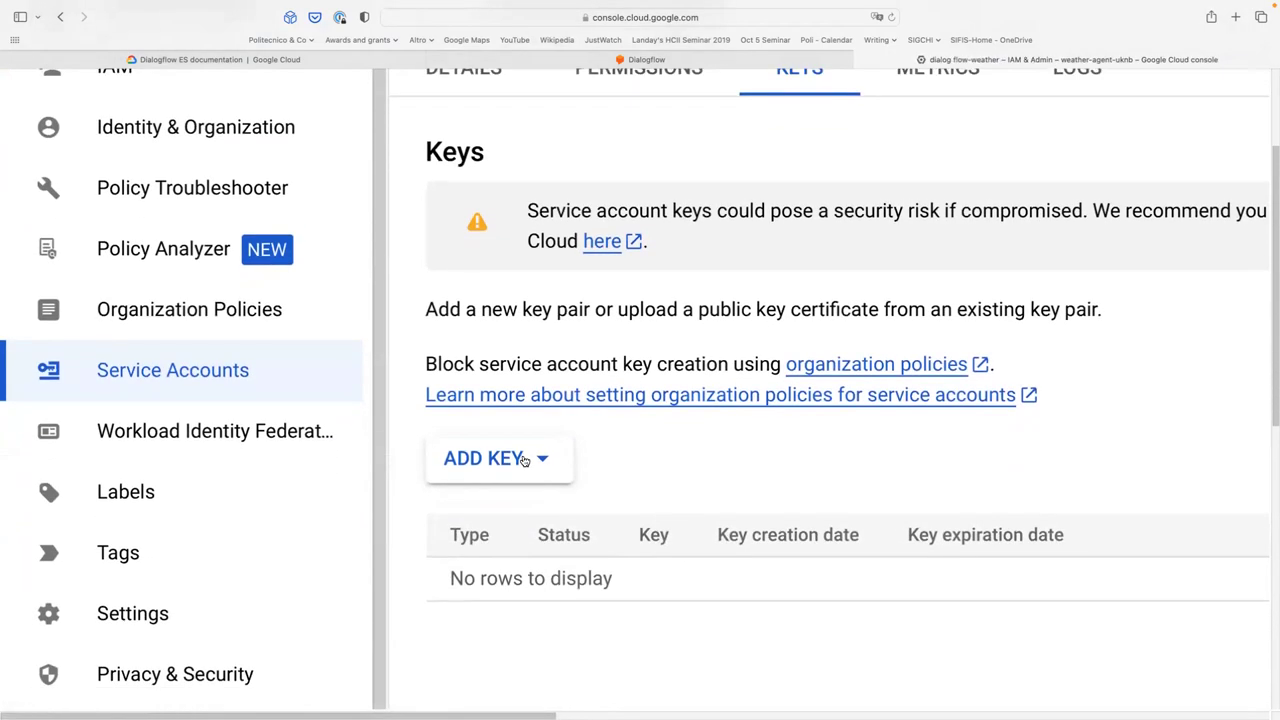
{"action": "left_click", "coordinate": [524, 460]}
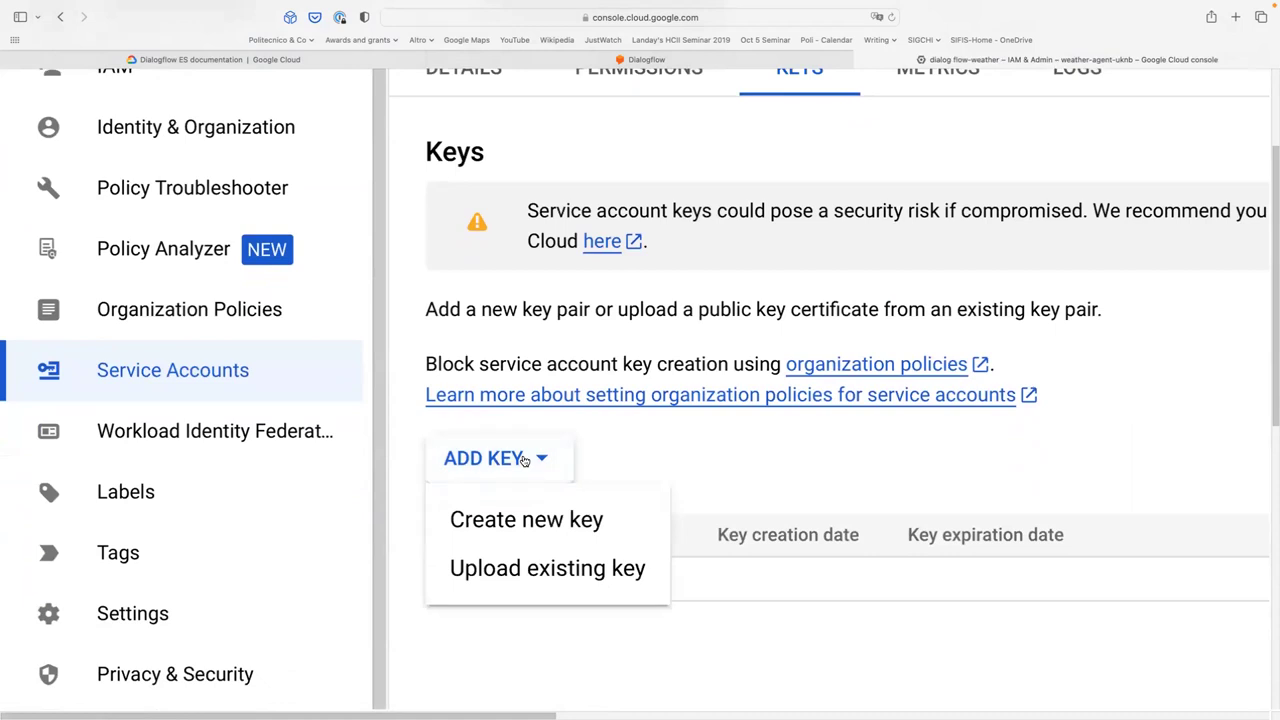
{"action": "left_click", "coordinate": [535, 517]}
{"action": "scroll", "coordinate": [534, 514], "scroll_direction": "up", "scroll_amount": 5}
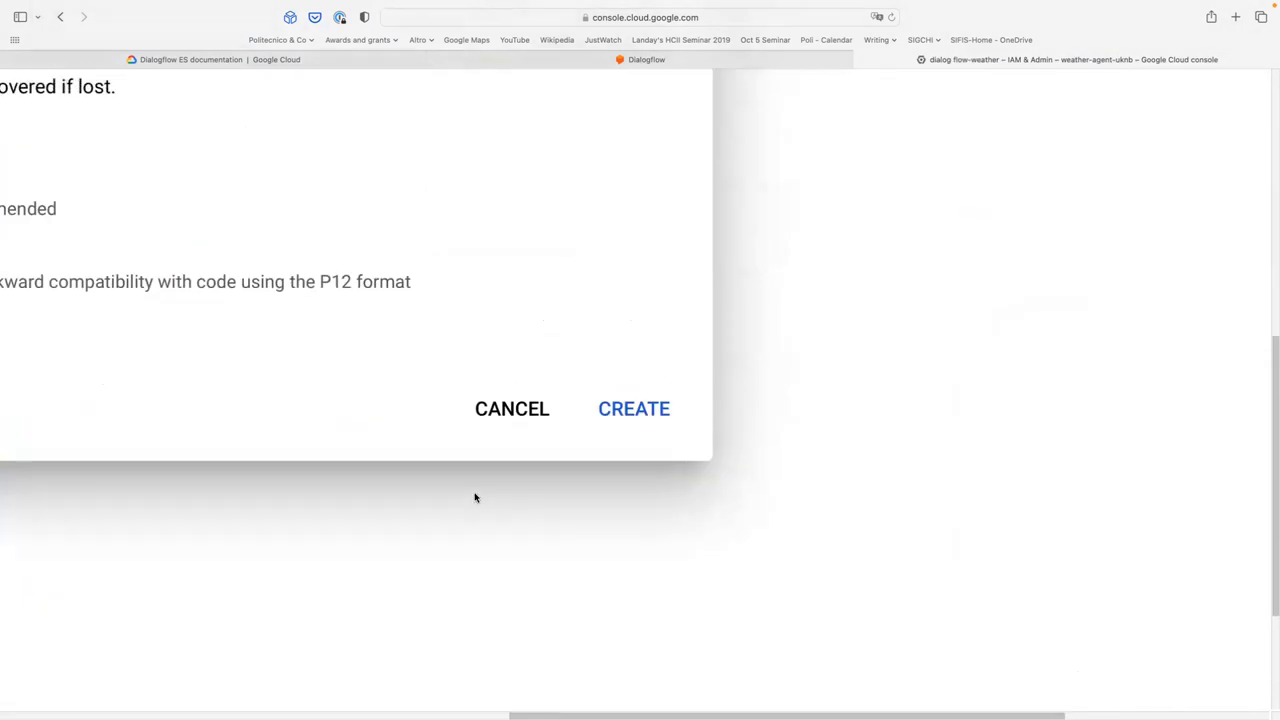
{"action": "scroll", "coordinate": [475, 497], "scroll_direction": "down", "scroll_amount": 3}
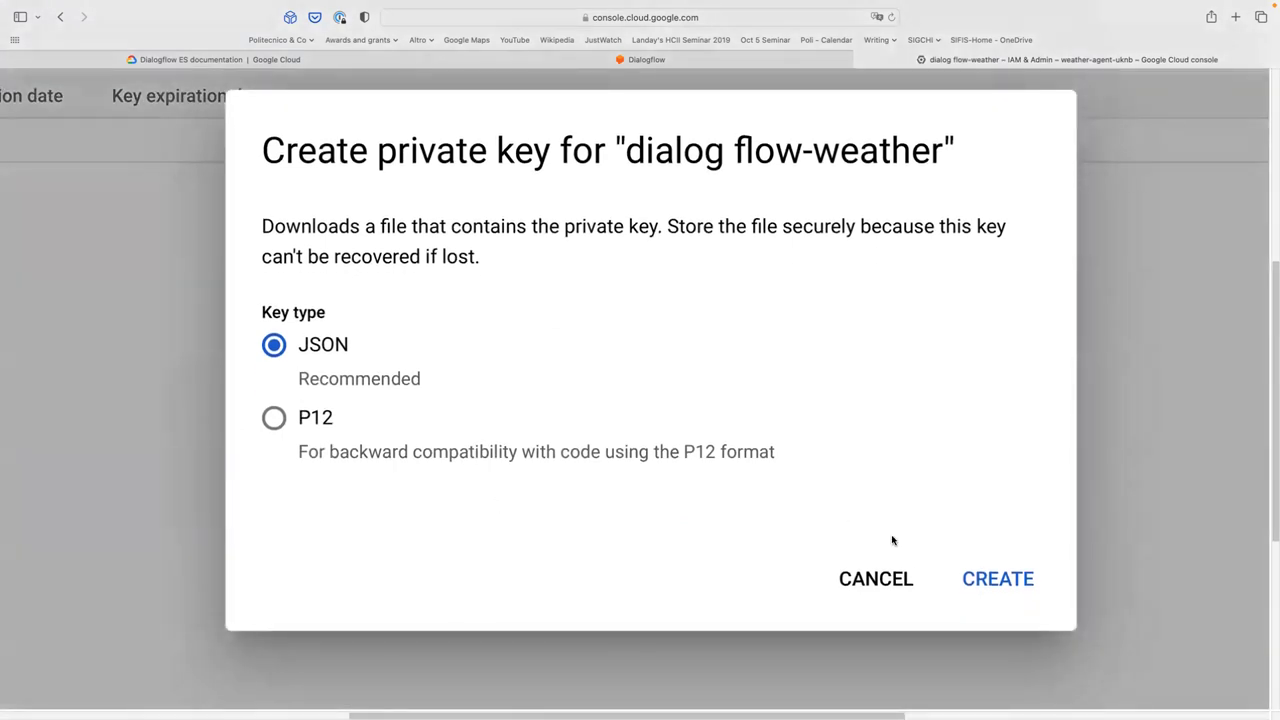
{"action": "left_click", "coordinate": [996, 596]}
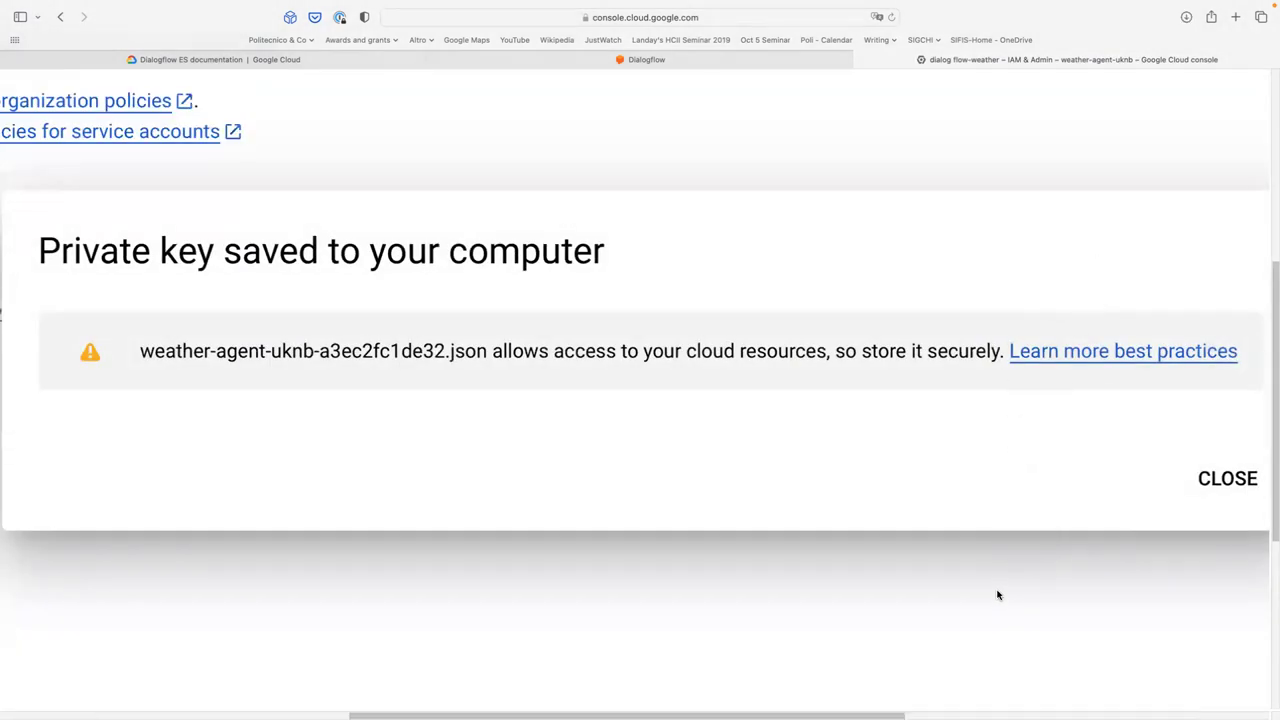
{"action": "left_click", "coordinate": [1248, 485]}
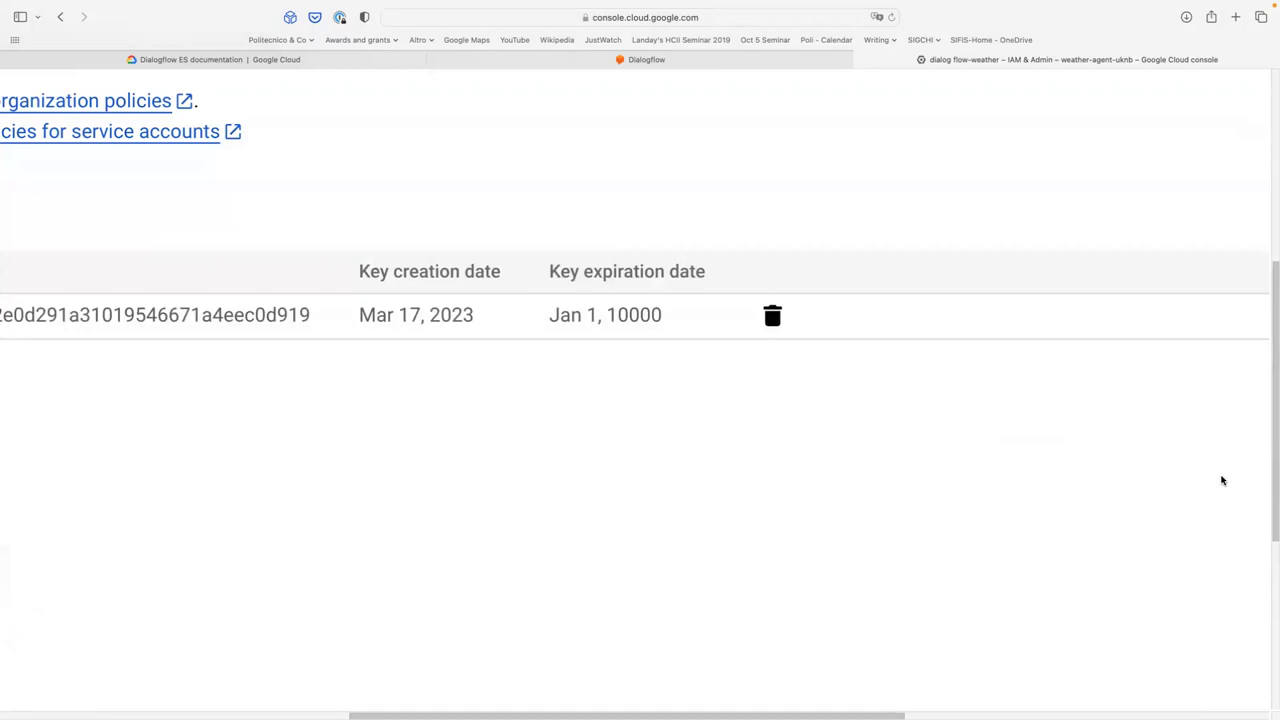
- Return to the top of the service account's Keys page and minimize the browser window to reach the desktop
{"action": "scroll", "coordinate": [797, 440], "scroll_direction": "left", "scroll_amount": 10}
{"action": "scroll", "coordinate": [797, 440], "scroll_direction": "up", "scroll_amount": 5}
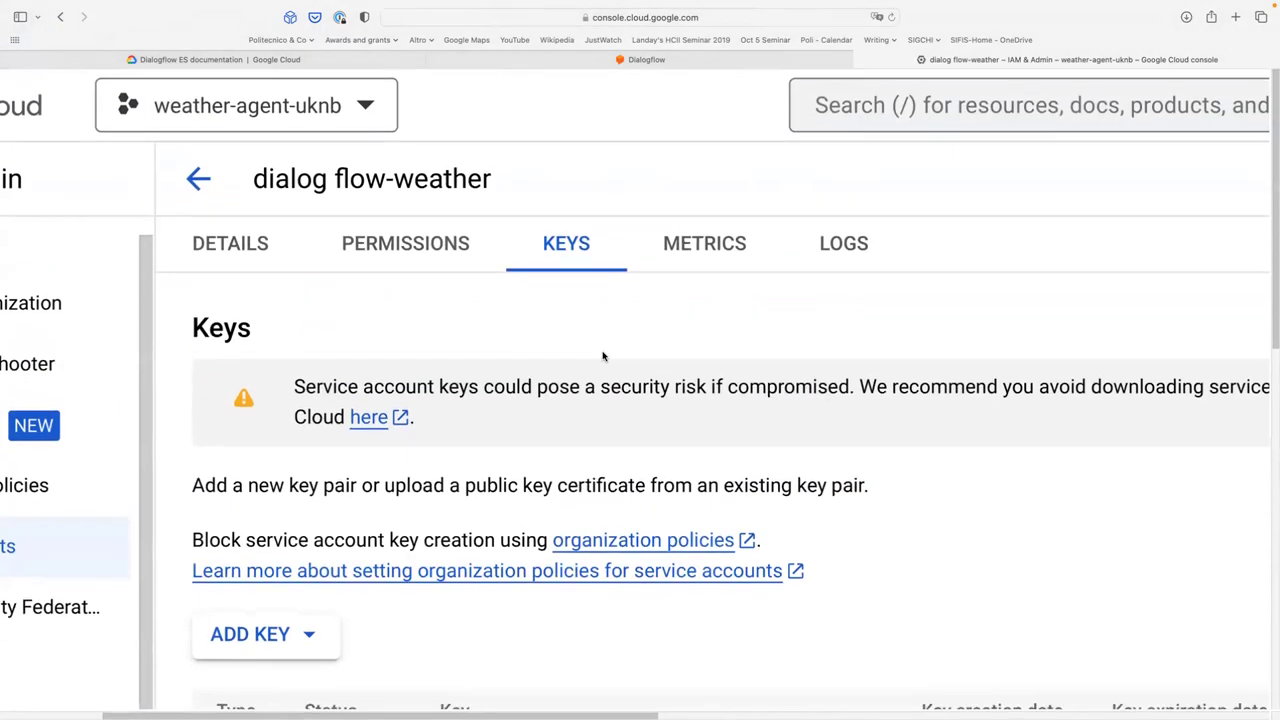
{"action": "scroll", "coordinate": [603, 356], "scroll_direction": "down", "scroll_amount": 5}
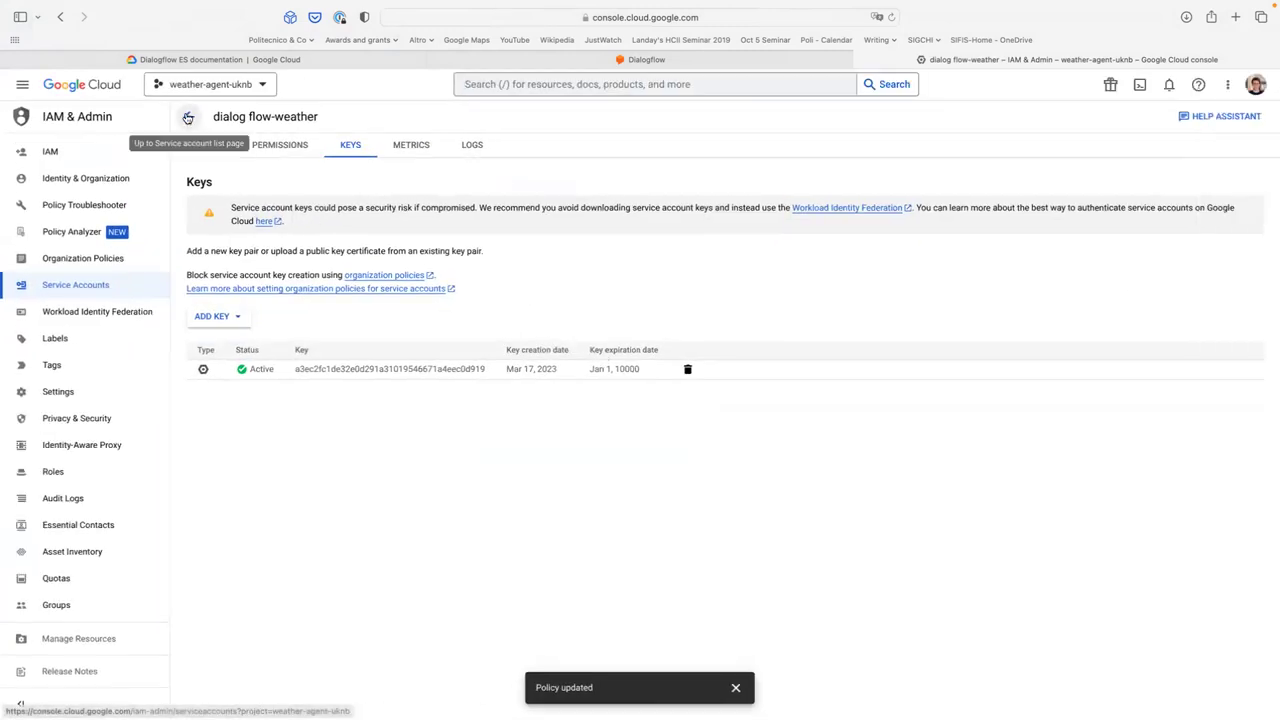
{"action": "left_click", "coordinate": [40, 37]}
{"action": "left_click", "coordinate": [167, 67]}
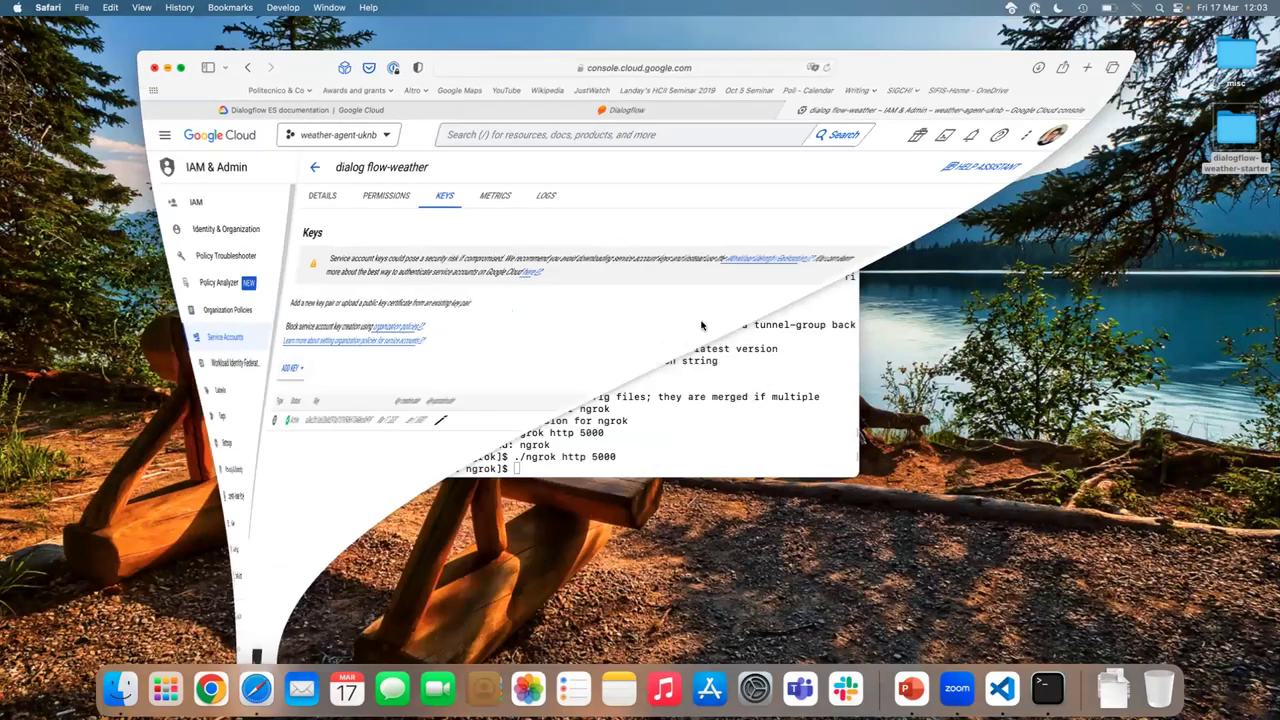
- Move the downloaded weather-agent-uknb JSON key file from the downloads stack to the desktop and preview its contents
{"action": "left_click", "coordinate": [1113, 688]}
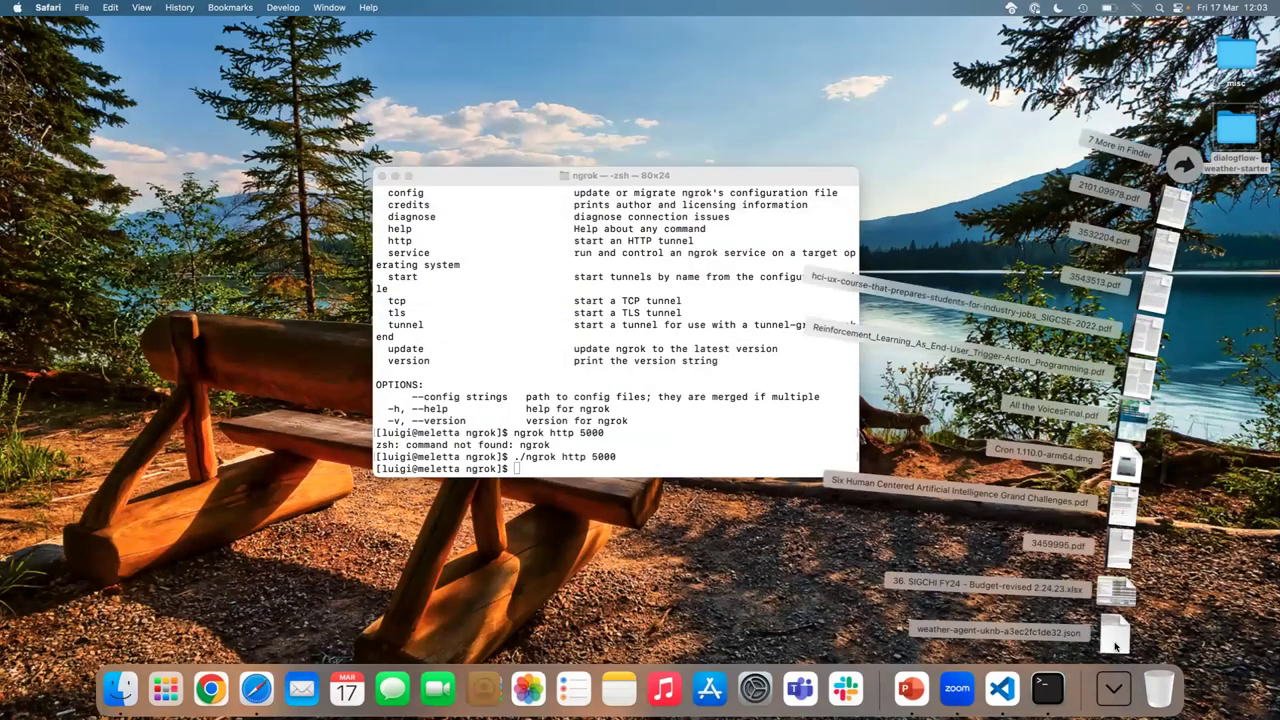
{"action": "left_click_drag", "start_coordinate": [1115, 636], "coordinate": [1112, 268]}
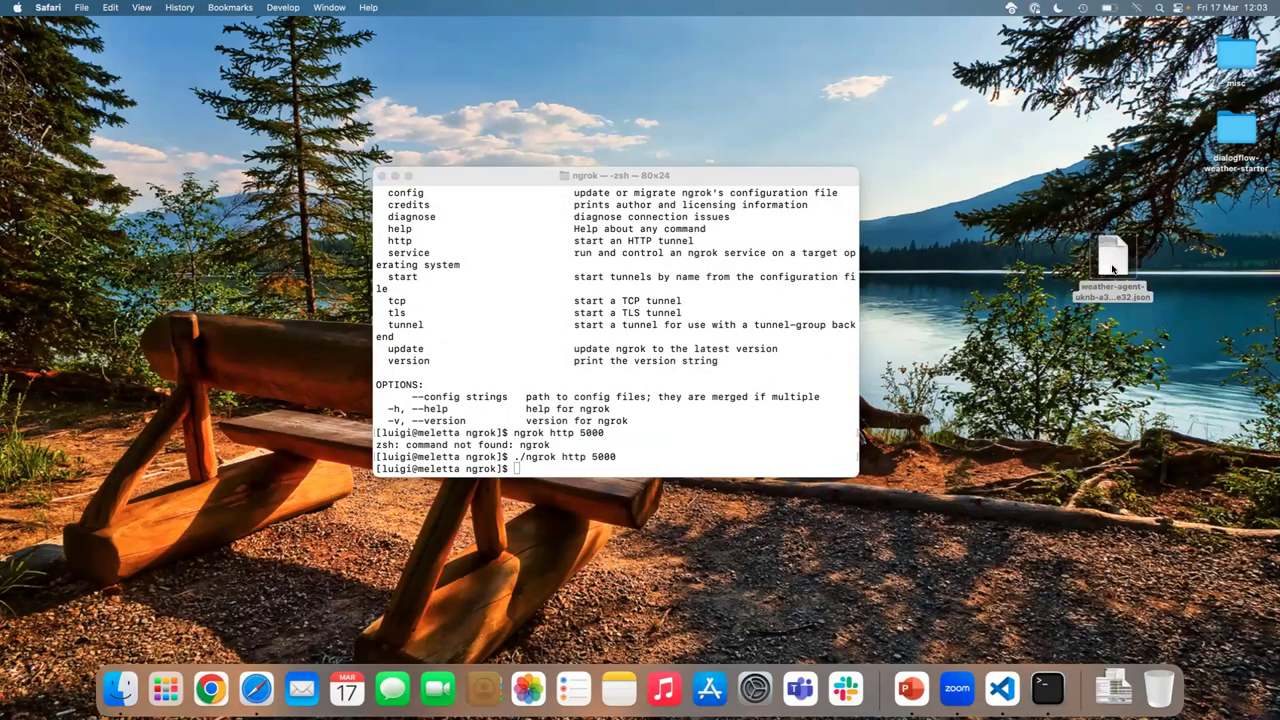
{"action": "left_click", "coordinate": [1112, 266]}
{"action": "key", "text": "space"}
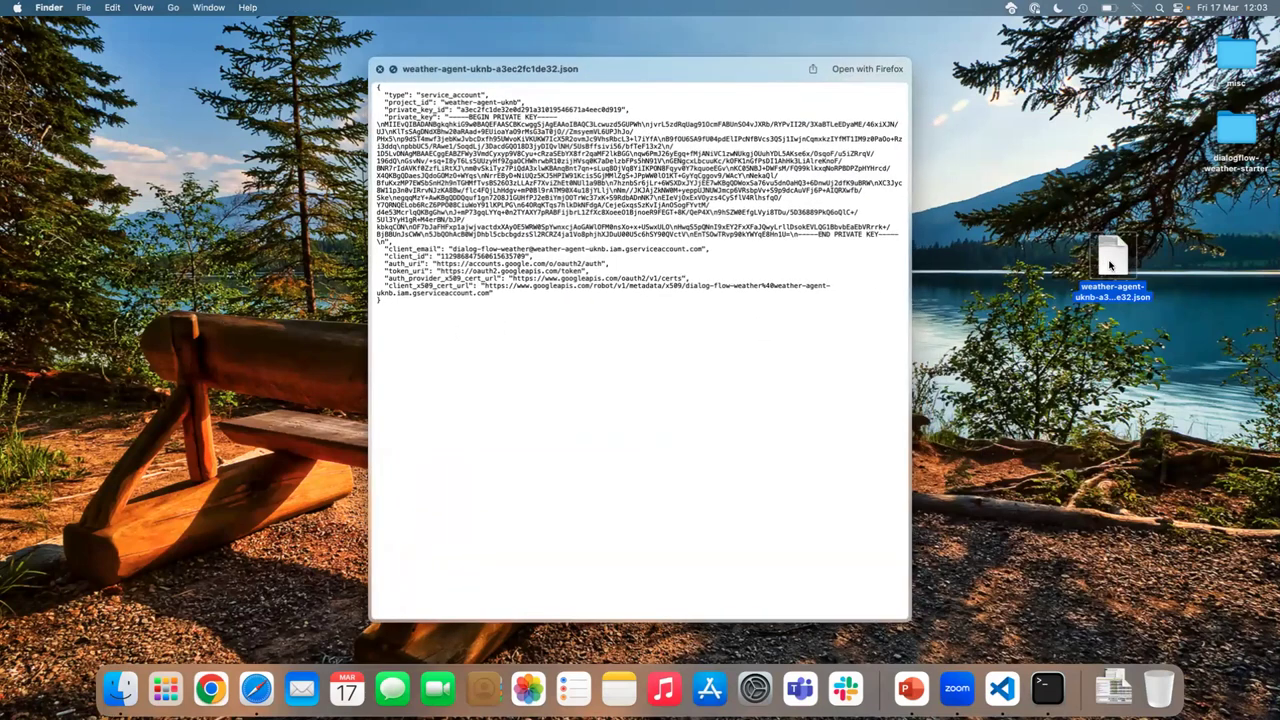
- Close the preview, rename the key file on the desktop to client-secret.json and move it into the dialogflow-weather-starter folder
{"action": "key", "text": "space"}
{"action": "key", "text": "Return"}
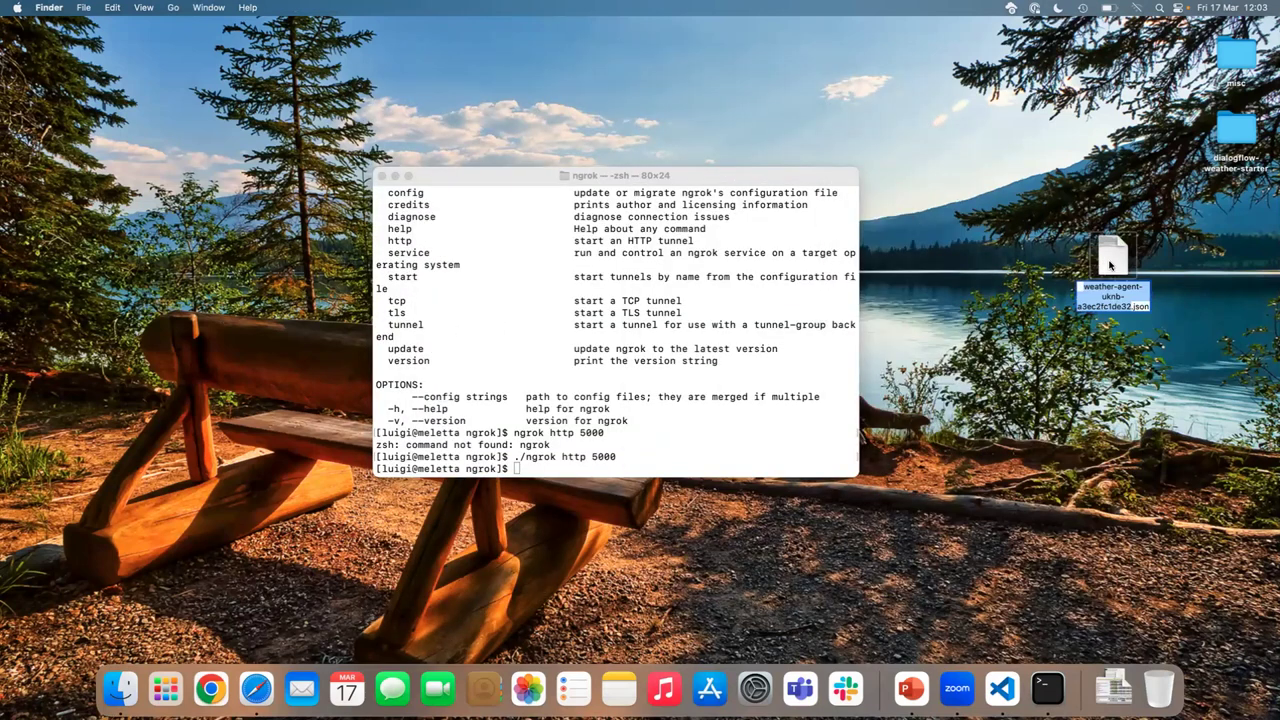
{"action": "type", "text": "client-se"}
{"action": "type", "text": "cret"}
{"action": "key", "text": "Return"}
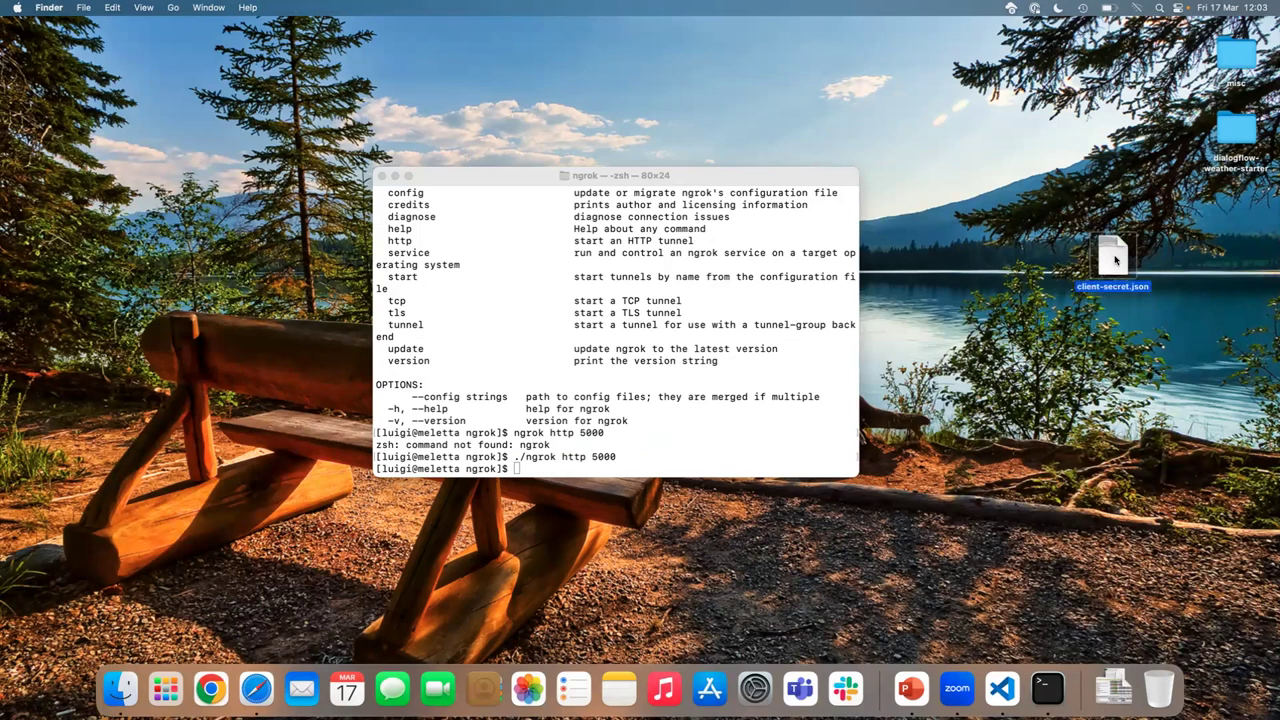
{"action": "left_click_drag", "start_coordinate": [1122, 260], "coordinate": [1240, 130]}
- In VS Code, examine the project ID and other fields of client-secret.json, then close it and return to app.py
{"action": "key", "text": "ctrl+Right"}
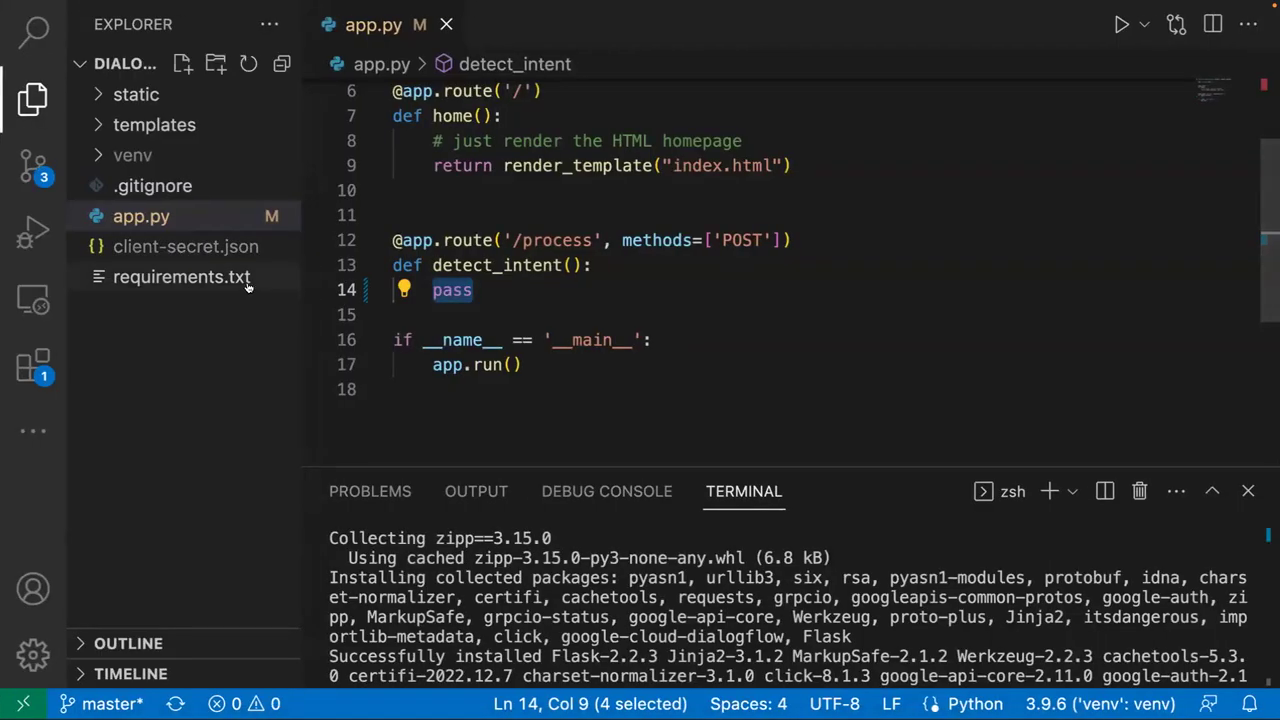
{"action": "left_click", "coordinate": [185, 246]}
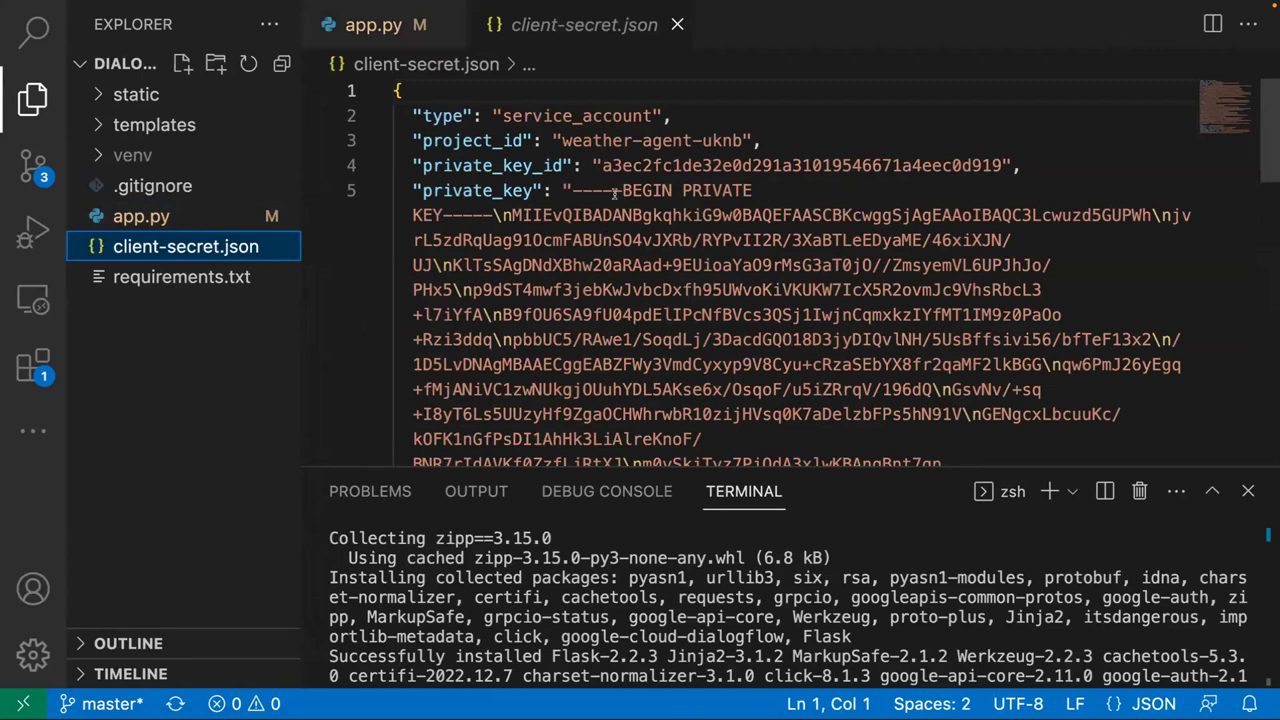
{"action": "left_click_drag", "start_coordinate": [564, 141], "coordinate": [714, 141]}
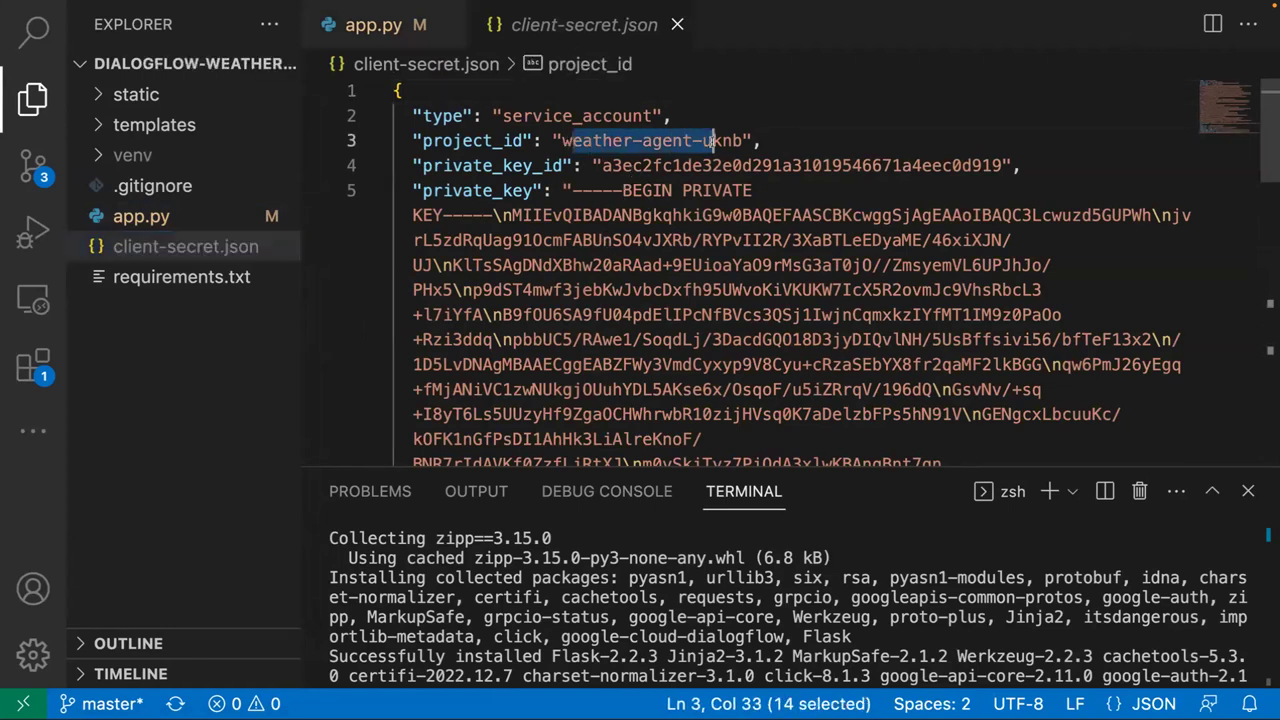
{"action": "scroll", "coordinate": [701, 224], "scroll_direction": "down", "scroll_amount": 10}
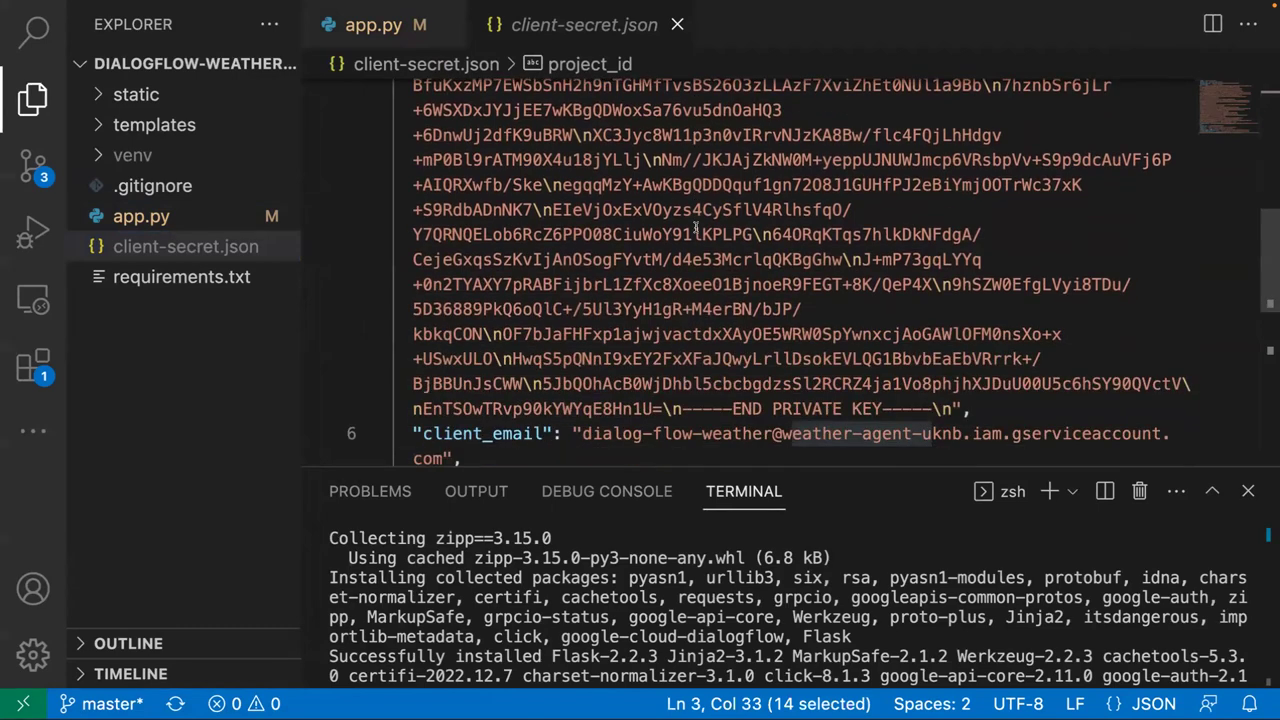
{"action": "scroll", "coordinate": [695, 227], "scroll_direction": "down", "scroll_amount": 3}
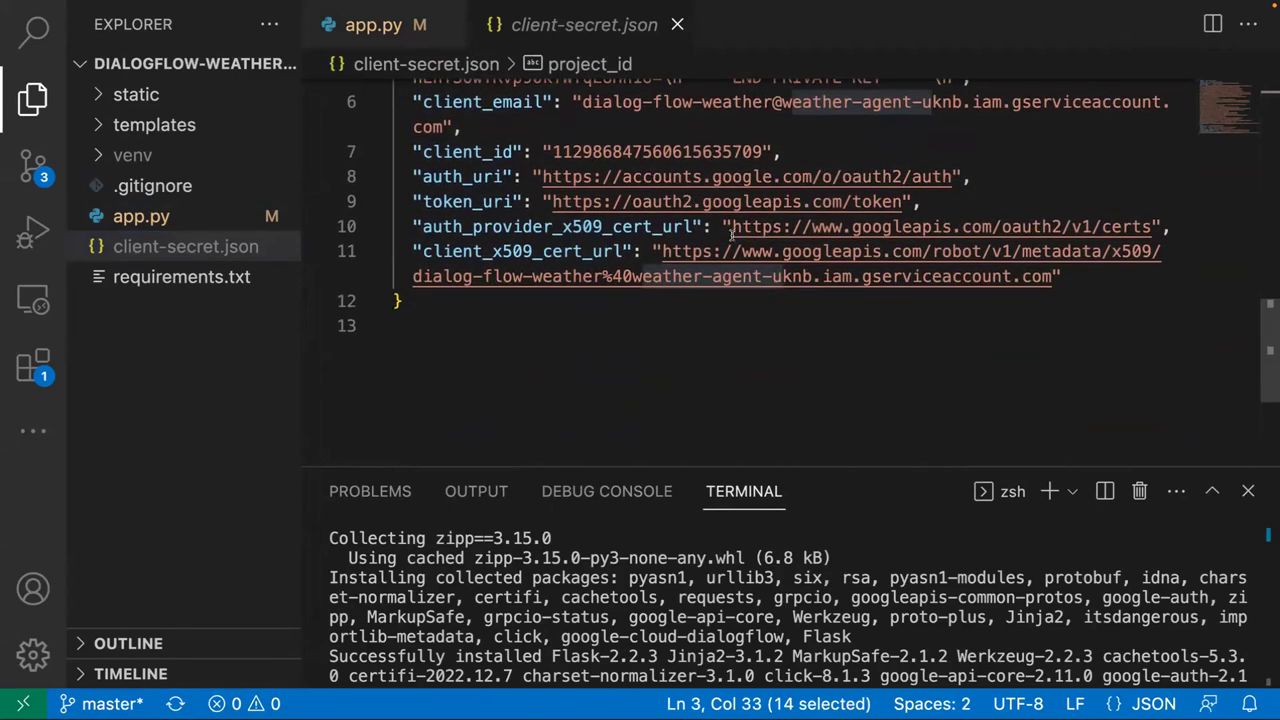
{"action": "scroll", "coordinate": [709, 217], "scroll_direction": "up", "scroll_amount": 12}
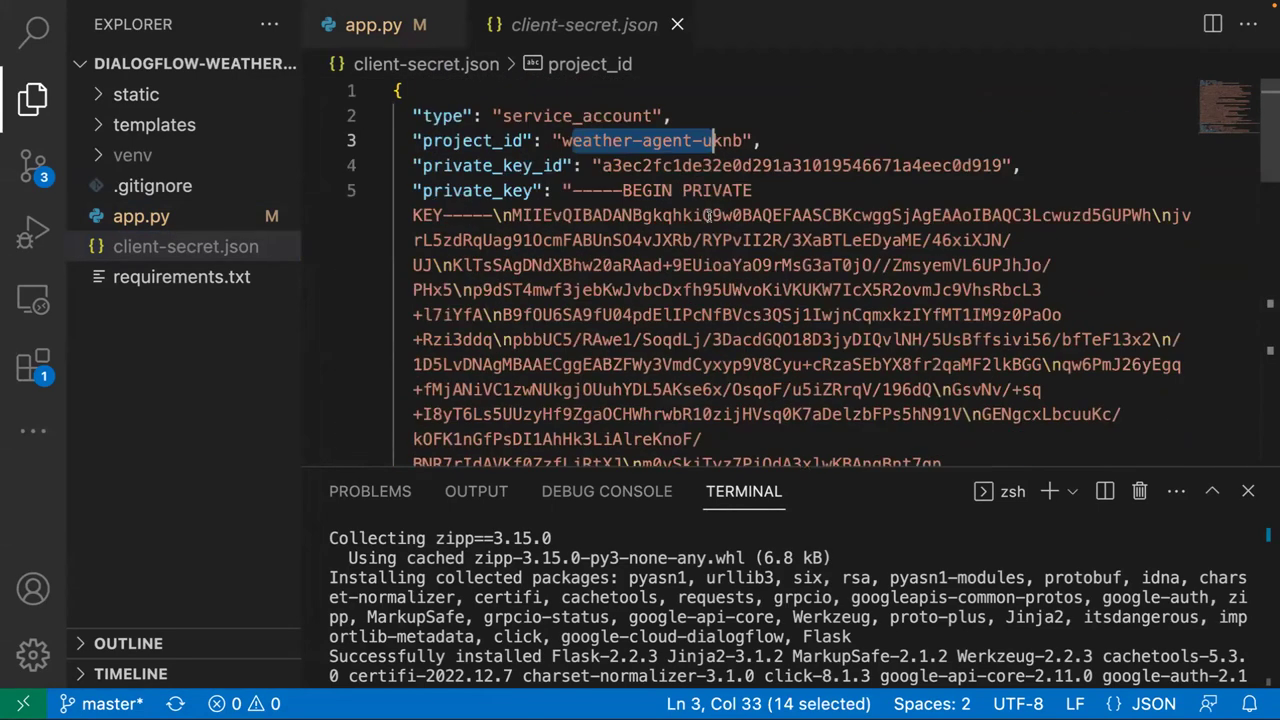
{"action": "double_click", "coordinate": [710, 141]}
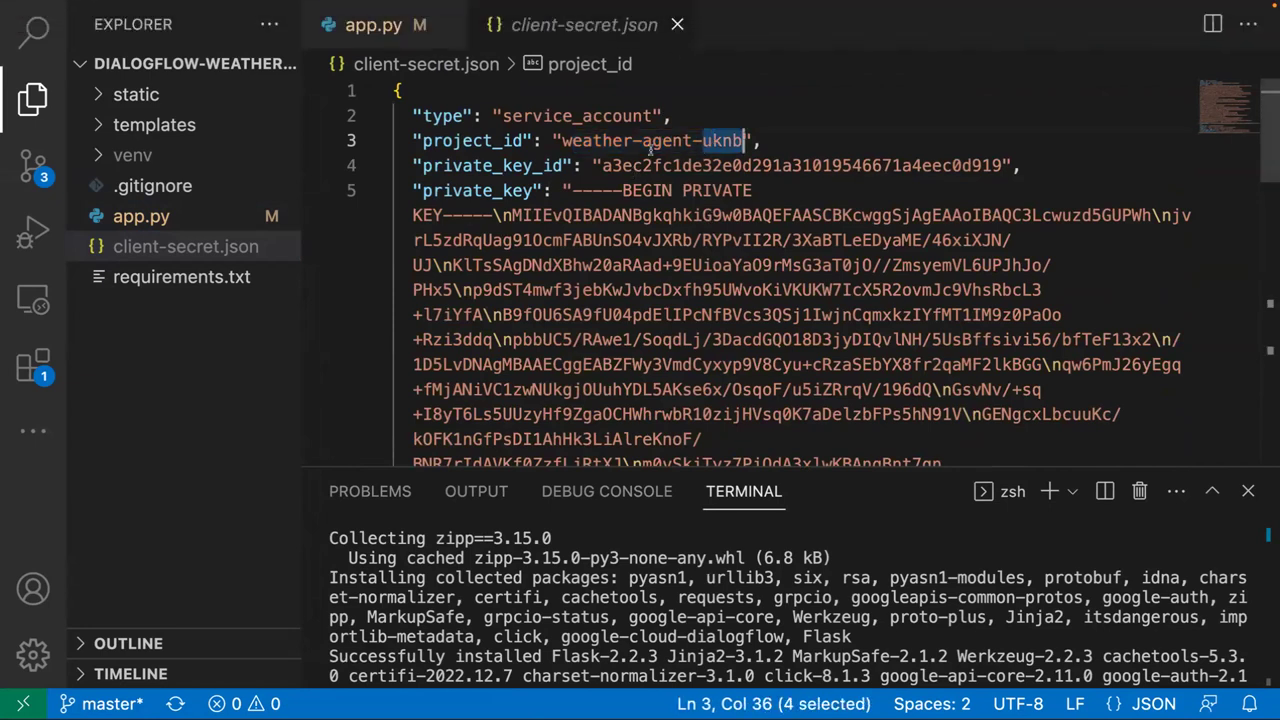
{"action": "left_click", "coordinate": [661, 134]}
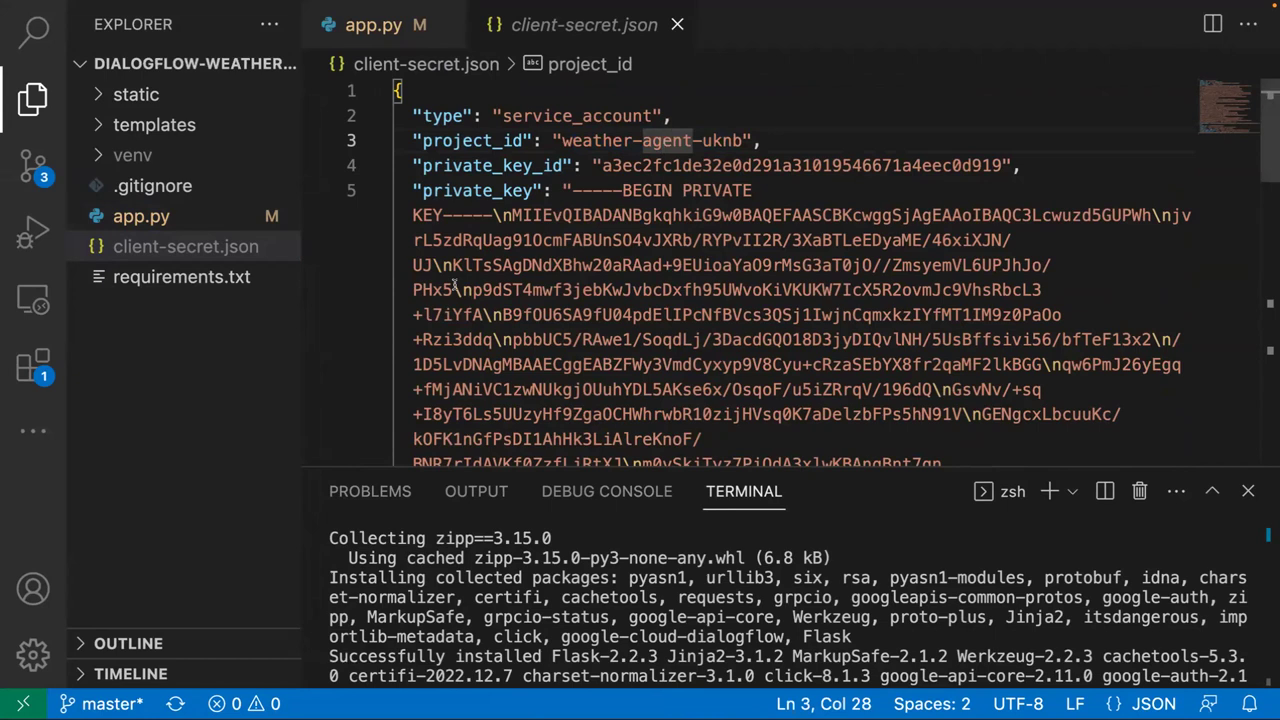
{"action": "left_click", "coordinate": [141, 216]}
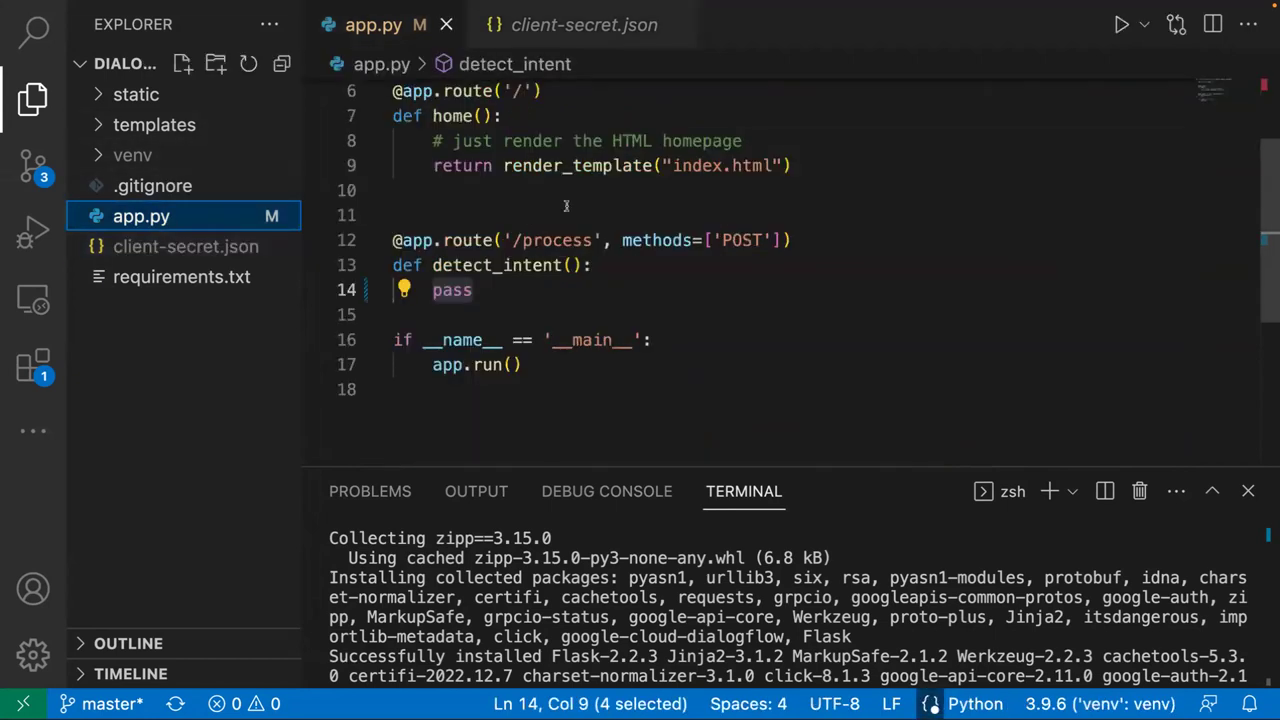
{"action": "left_click", "coordinate": [677, 25]}
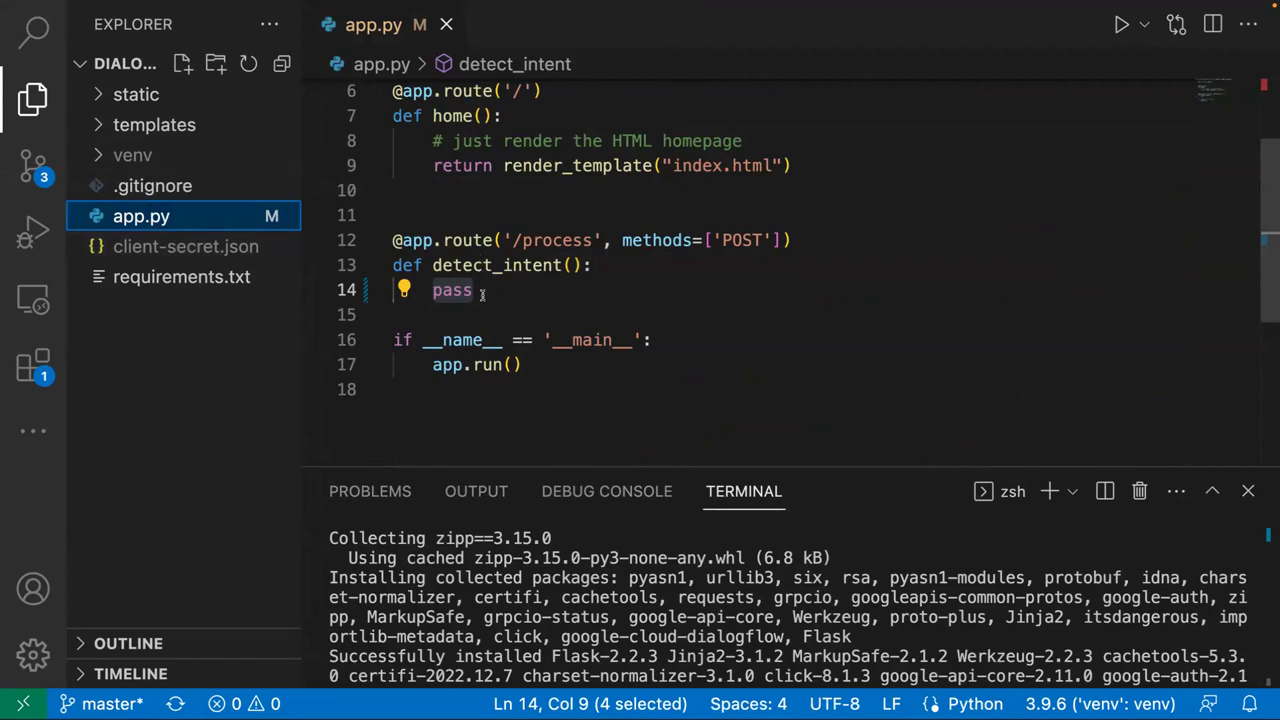
- Switch to the Dialogflow console in Safari and enable the webhook on the weather-agent's Fulfillment page
{"action": "left_click", "coordinate": [1047, 688]}
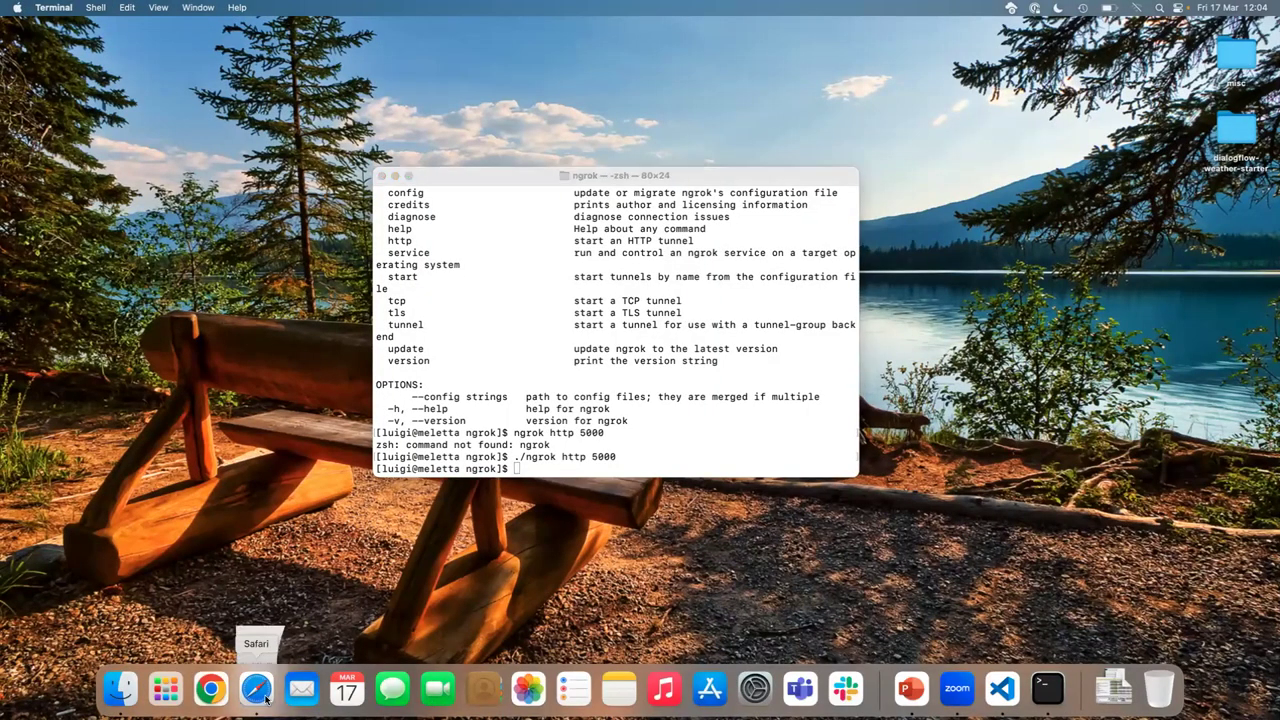
{"action": "left_click", "coordinate": [256, 688]}
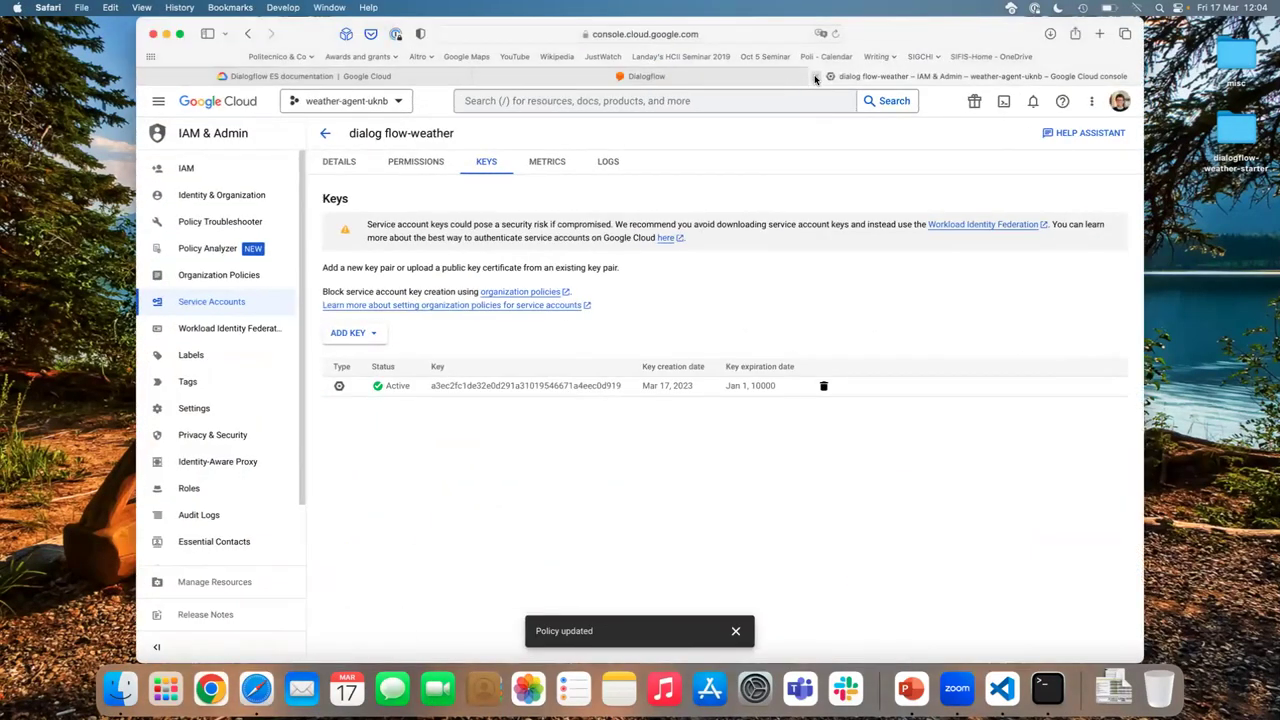
{"action": "left_click", "coordinate": [705, 78]}
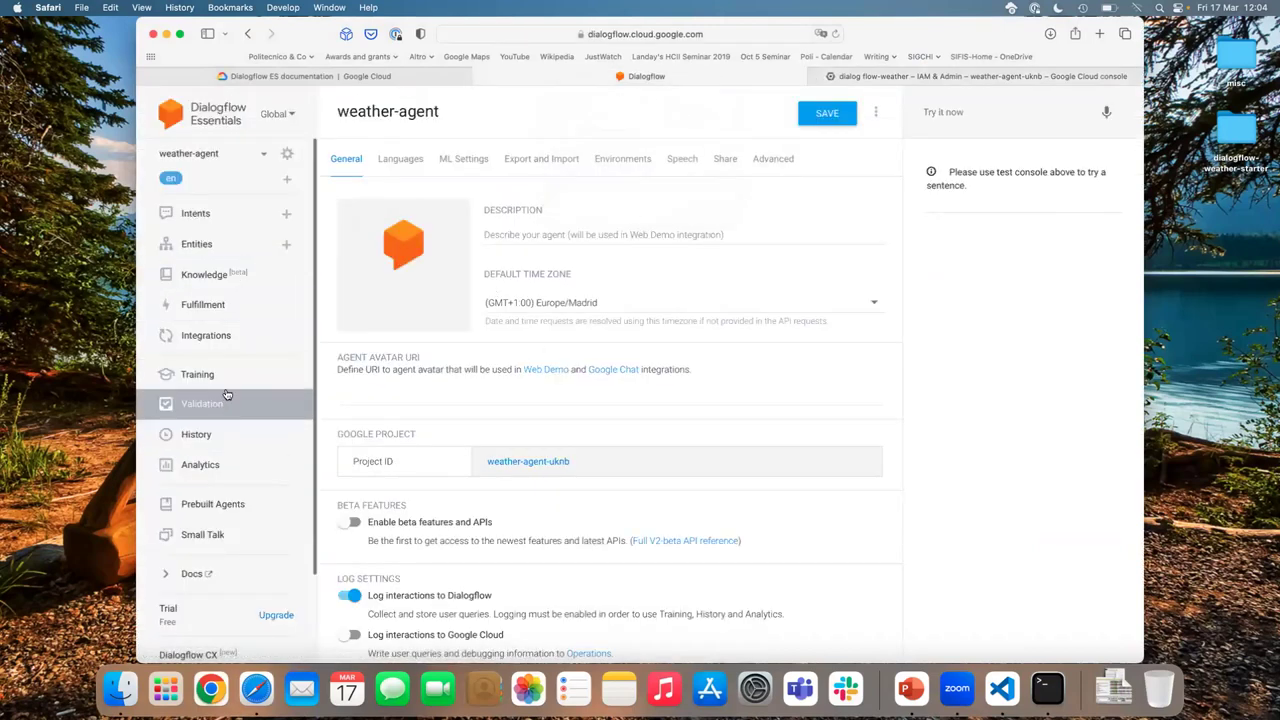
{"action": "scroll", "coordinate": [218, 494], "scroll_direction": "down", "scroll_amount": 2}
{"action": "scroll", "coordinate": [218, 494], "scroll_direction": "up", "scroll_amount": 2}
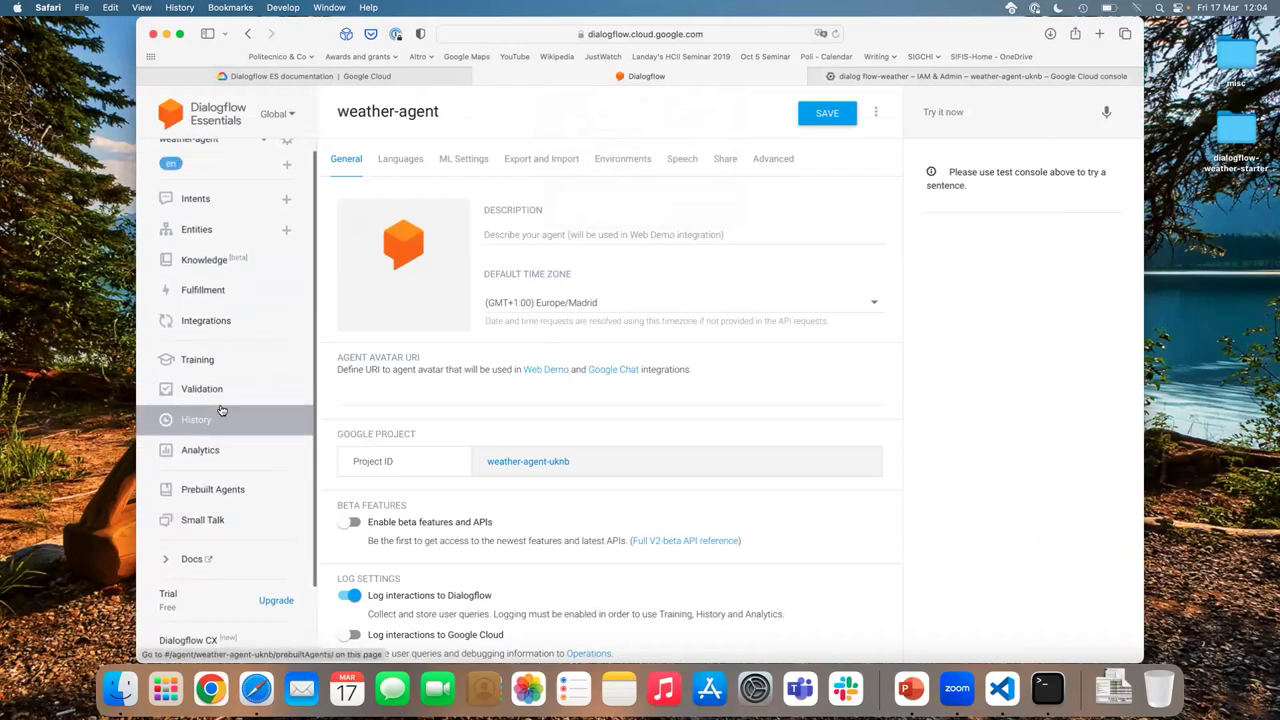
{"action": "left_click", "coordinate": [238, 307]}
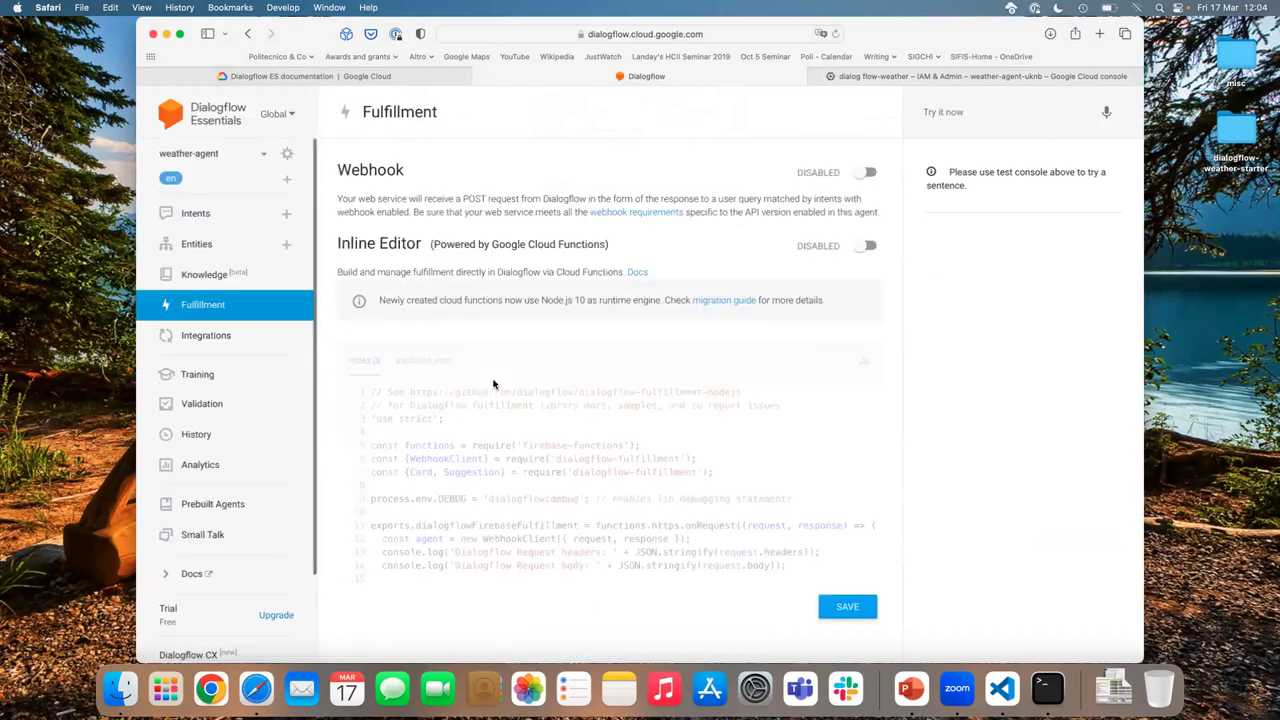
{"action": "left_click", "coordinate": [866, 173]}
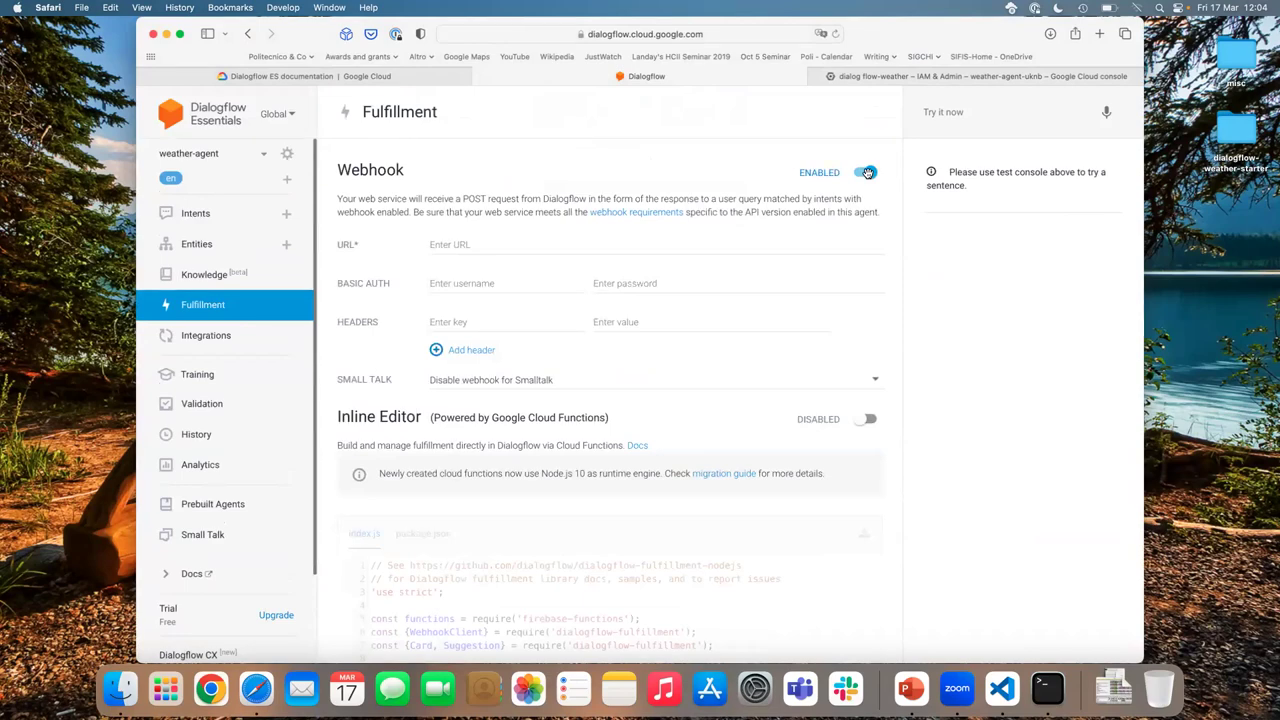
- Back in VS Code, replace the pass statement in detect_intent with the comment "# create a new session"
{"action": "key", "text": "ctrl+Right"}
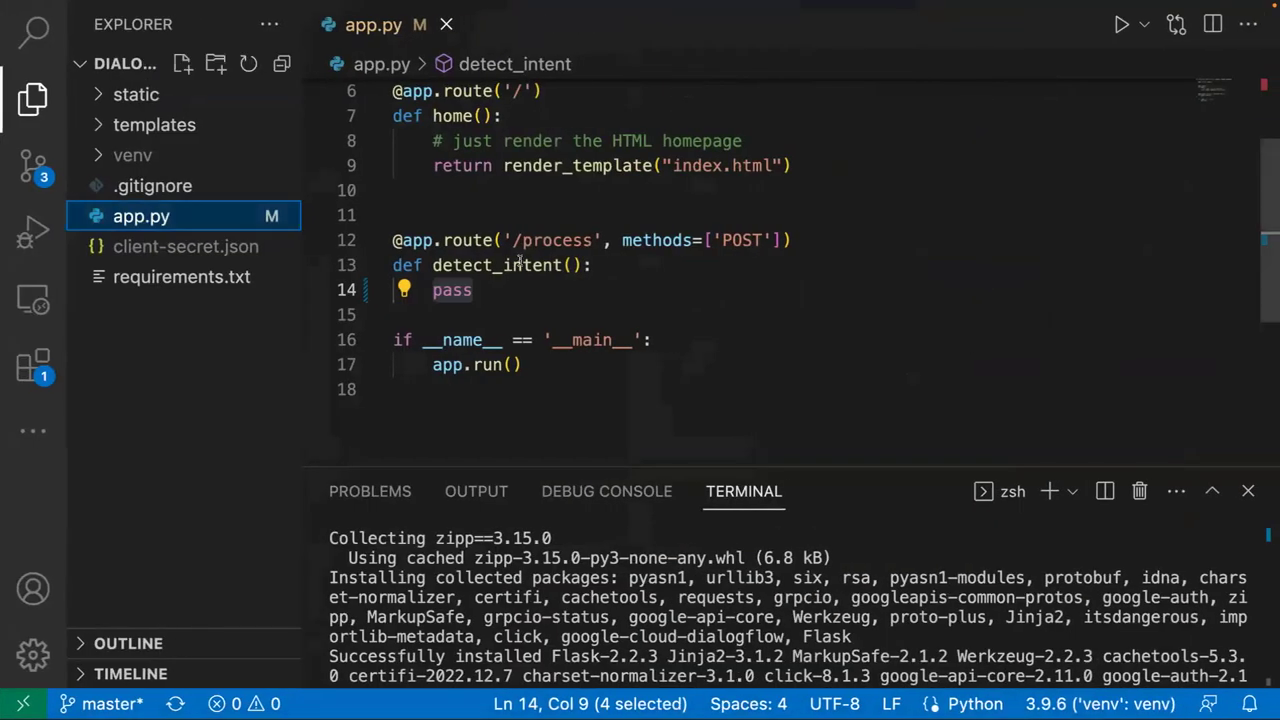
{"action": "double_click", "coordinate": [455, 291]}
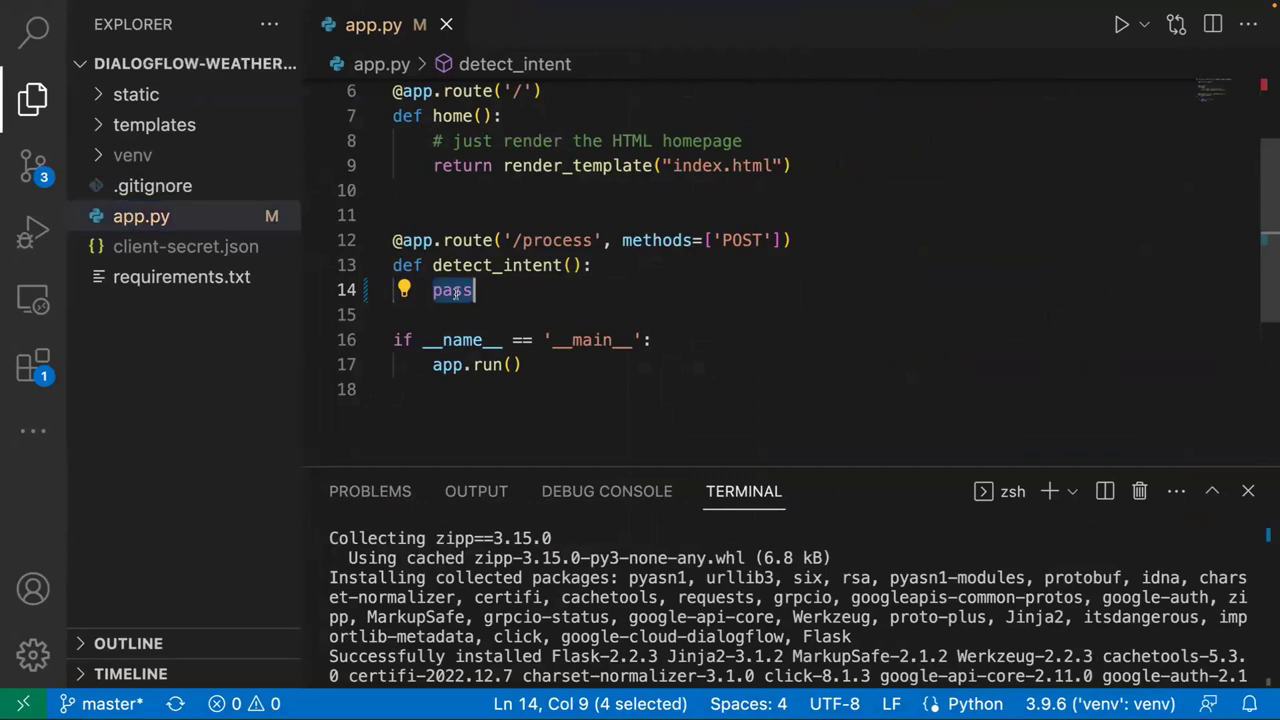
{"action": "key", "text": "BackSpace"}
{"action": "type", "text": "# cre"}
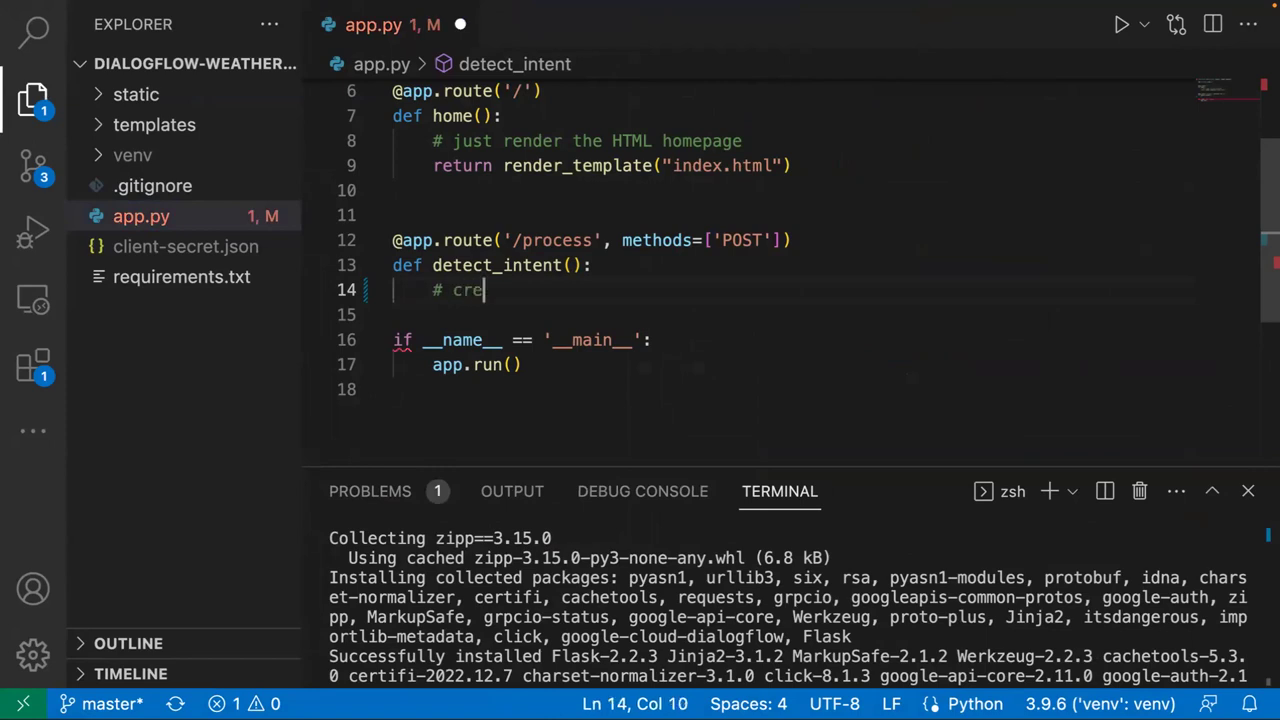
{"action": "type", "text": "ate a new session"}
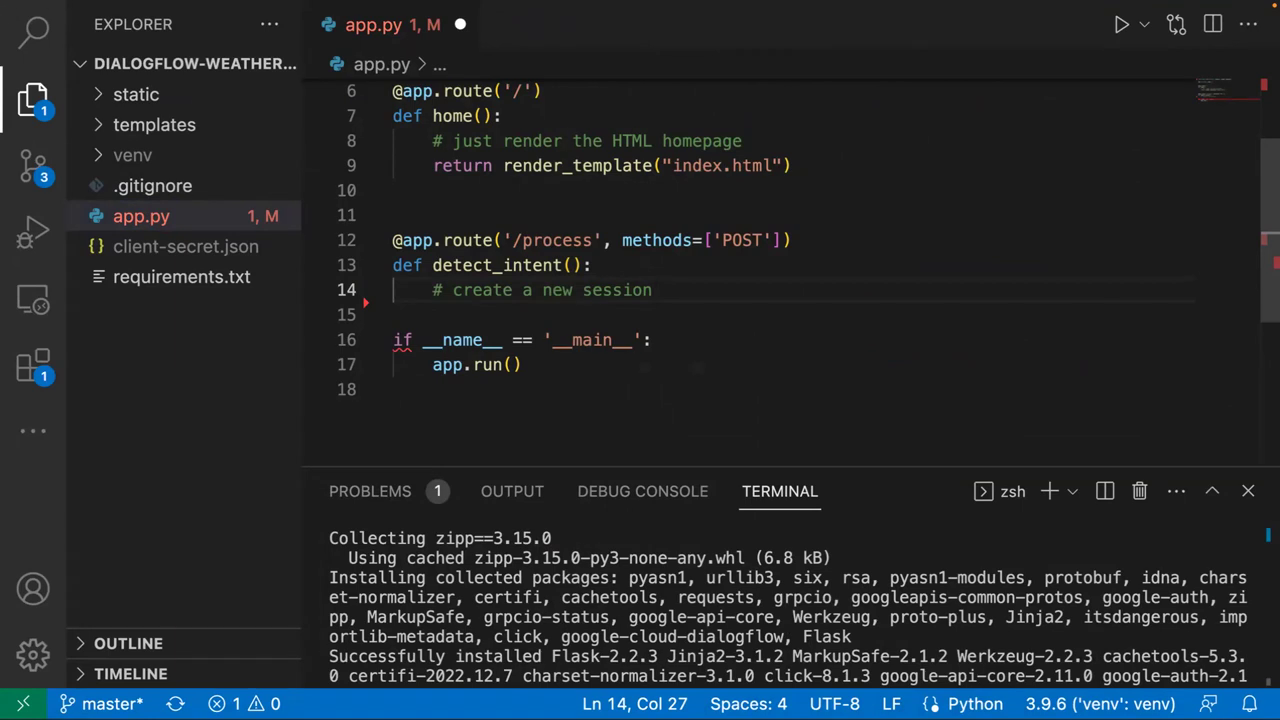
- Add a pass statement at the end of detect_intent, leaving an indented empty line above it for the next comment
{"action": "key", "text": "Return"}
{"action": "key", "text": "Return"}
{"action": "type", "text": "pass"}
{"action": "key", "text": "Home"}
{"action": "key", "text": "Home"}
{"action": "key", "text": "Return"}
{"action": "key", "text": "Up"}
{"action": "key", "text": "Tab"}
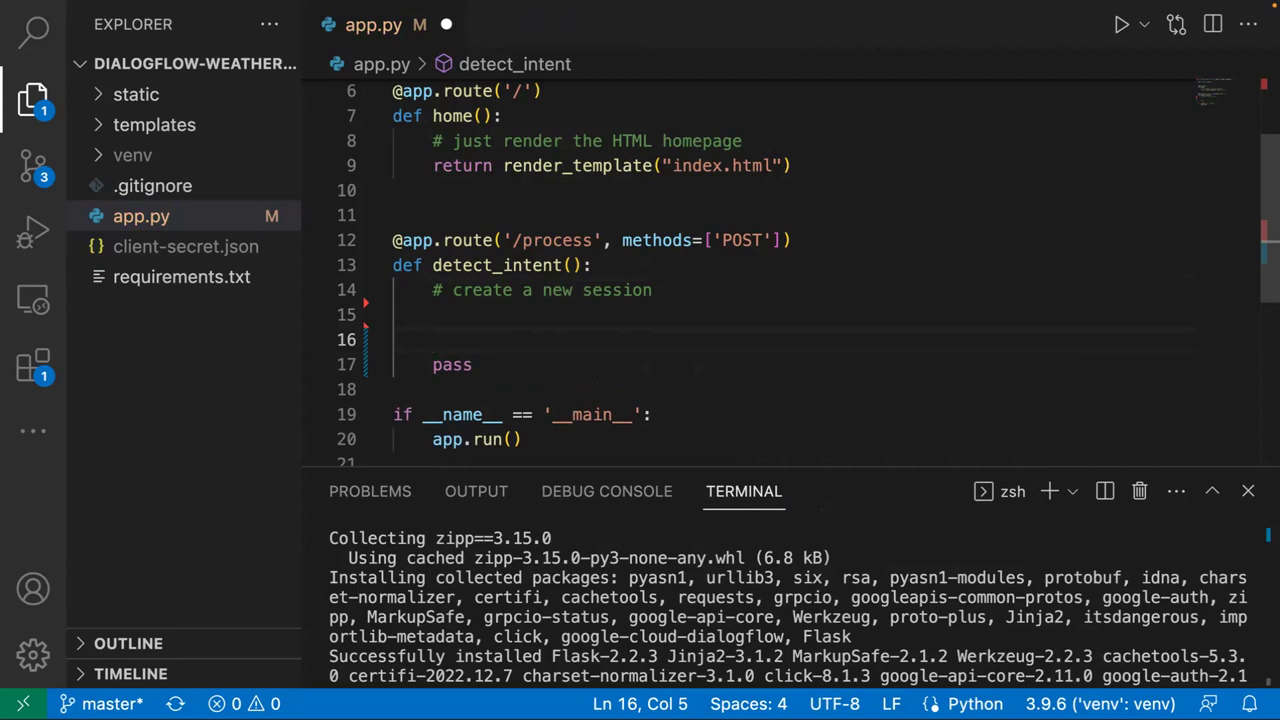
- Add the comment "# prepare a new query input with innner text" above pass, followed by a blank line
{"action": "type", "text": "# pre"}
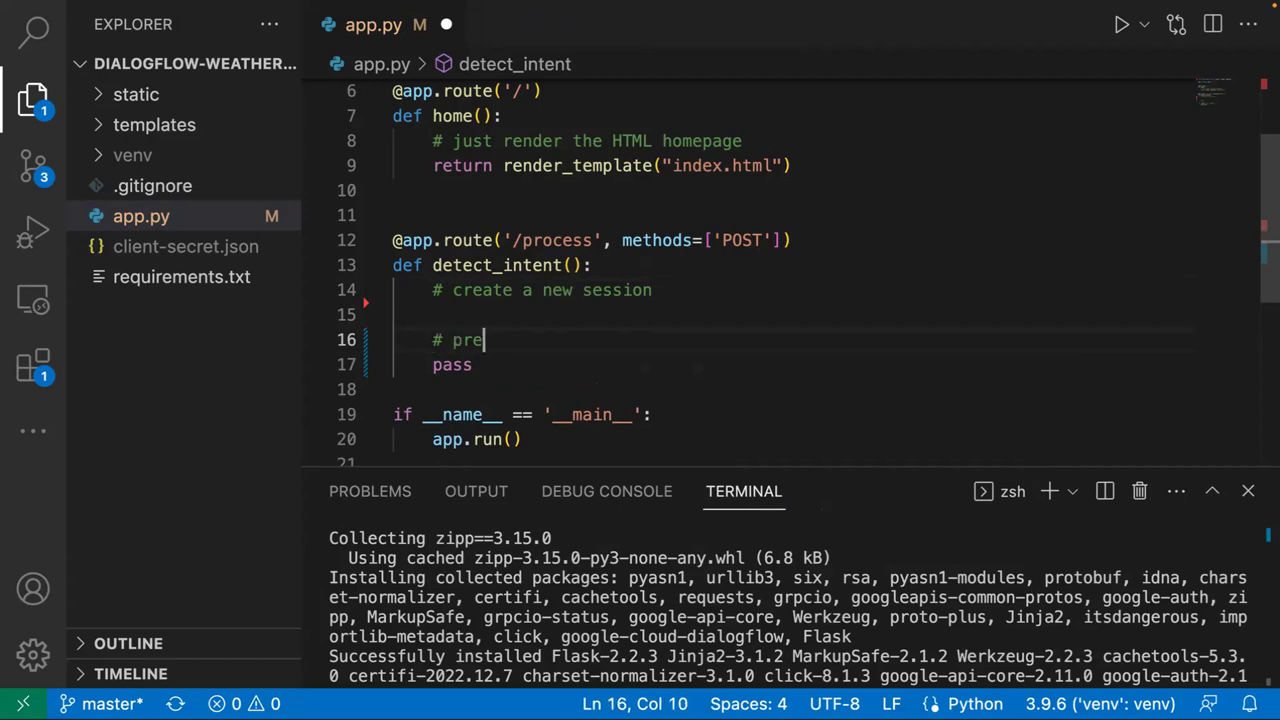
{"action": "type", "text": "pare a new qui"}
{"action": "key", "text": "BackSpace"}
{"action": "type", "text": "ery "}
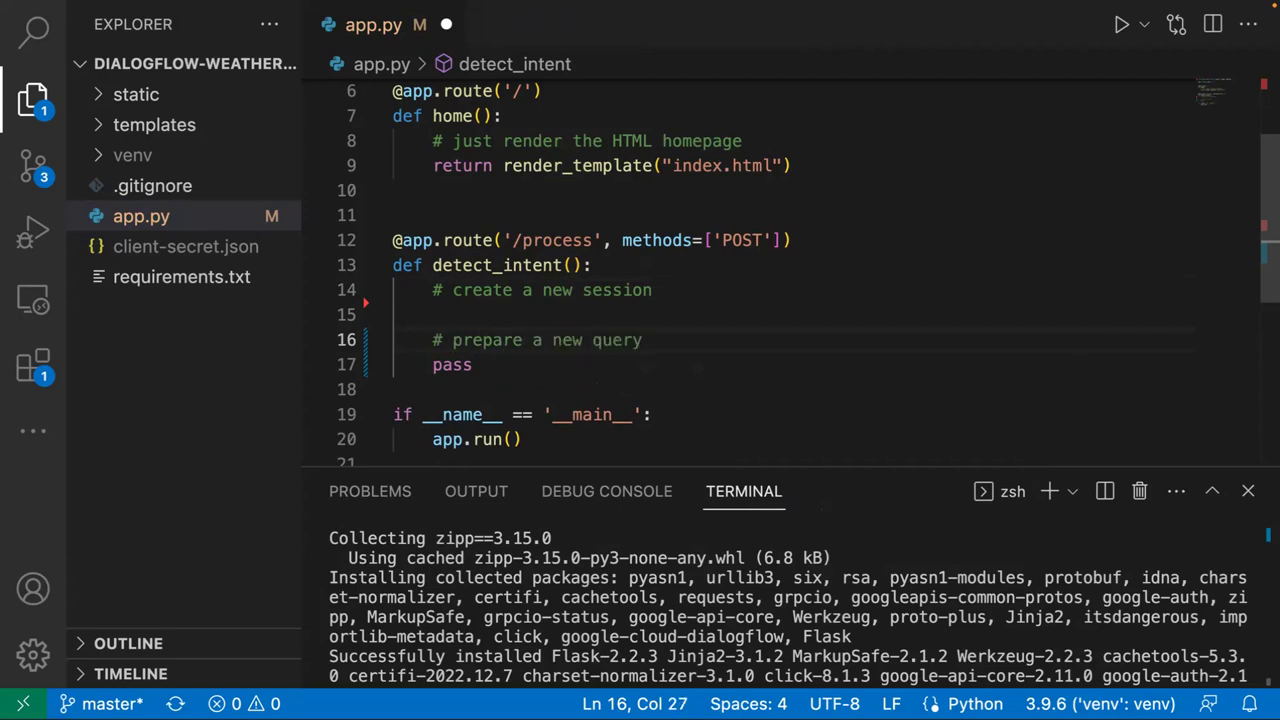
{"action": "type", "text": "input wih"}
{"action": "key", "text": "BackSpace"}
{"action": "type", "text": "th "}
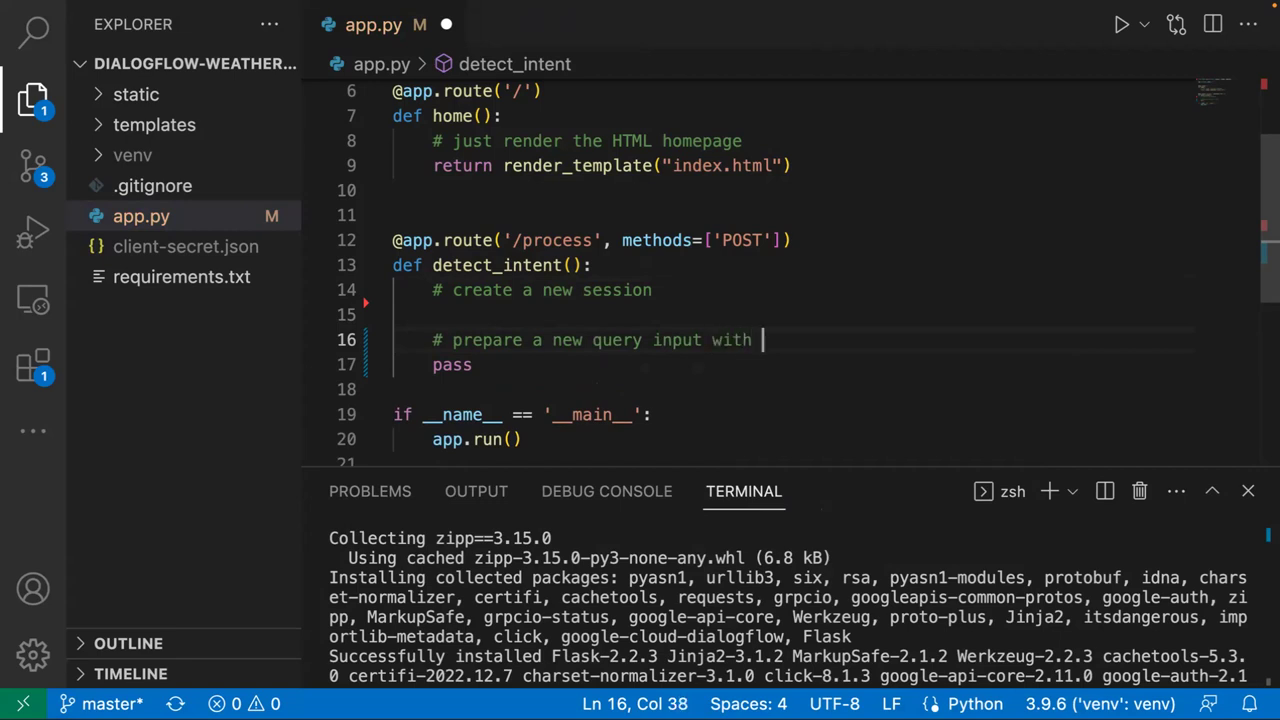
{"action": "type", "text": "innne"}
{"action": "key", "text": "BackSpace"}
{"action": "type", "text": "ner text"}
{"action": "key", "text": "Return"}
{"action": "key", "text": "Return"}
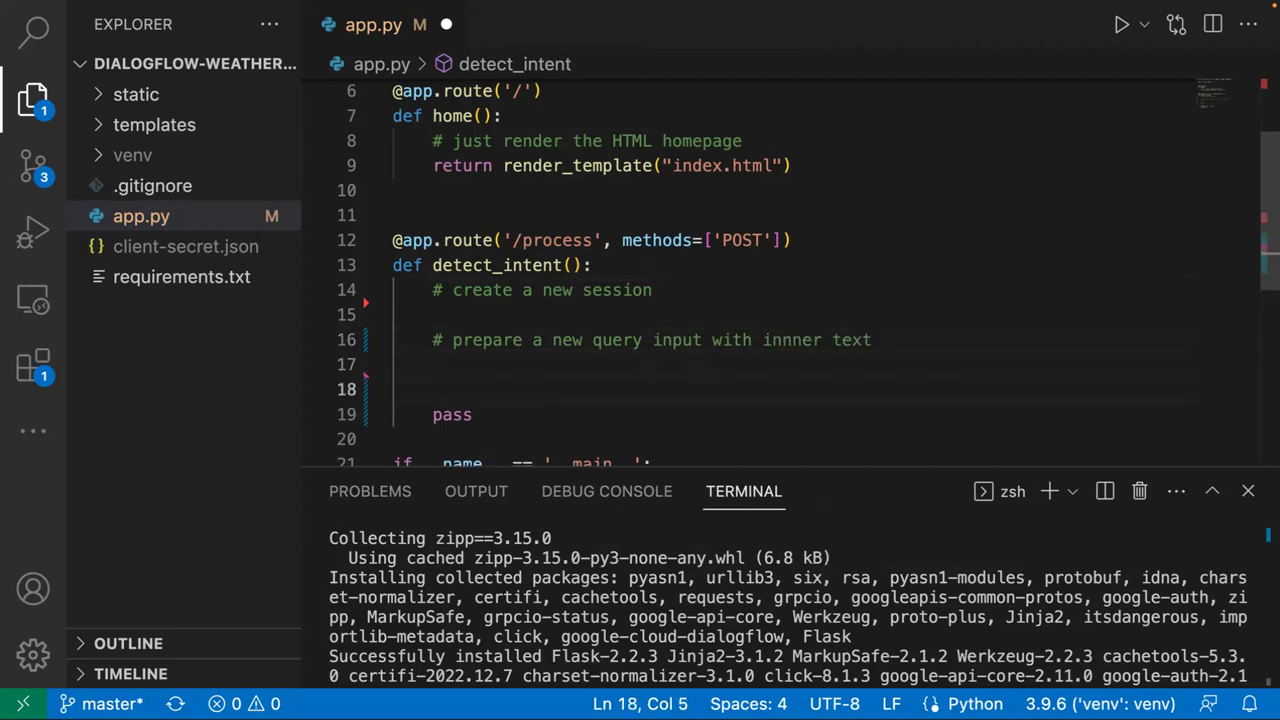
- Add the comment "# send the request and get the response" above pass, followed by a blank line
{"action": "type", "text": "# send"}
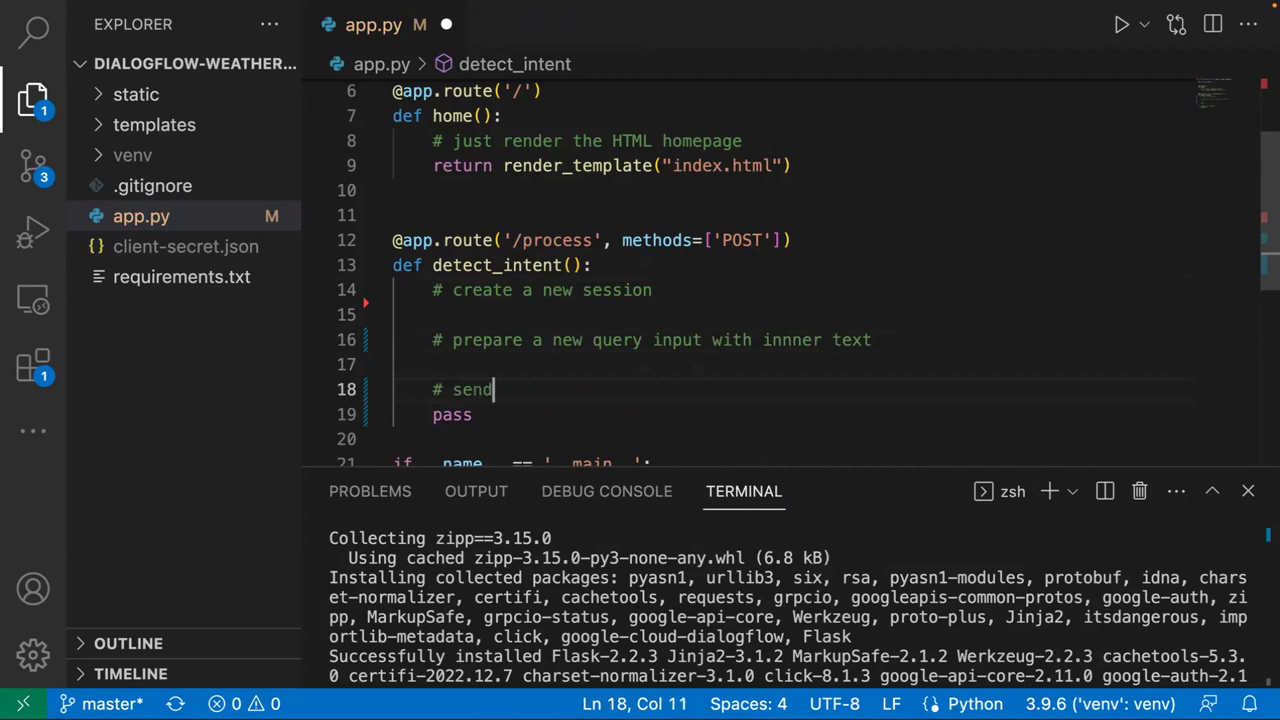
{"action": "type", "text": " the request"}
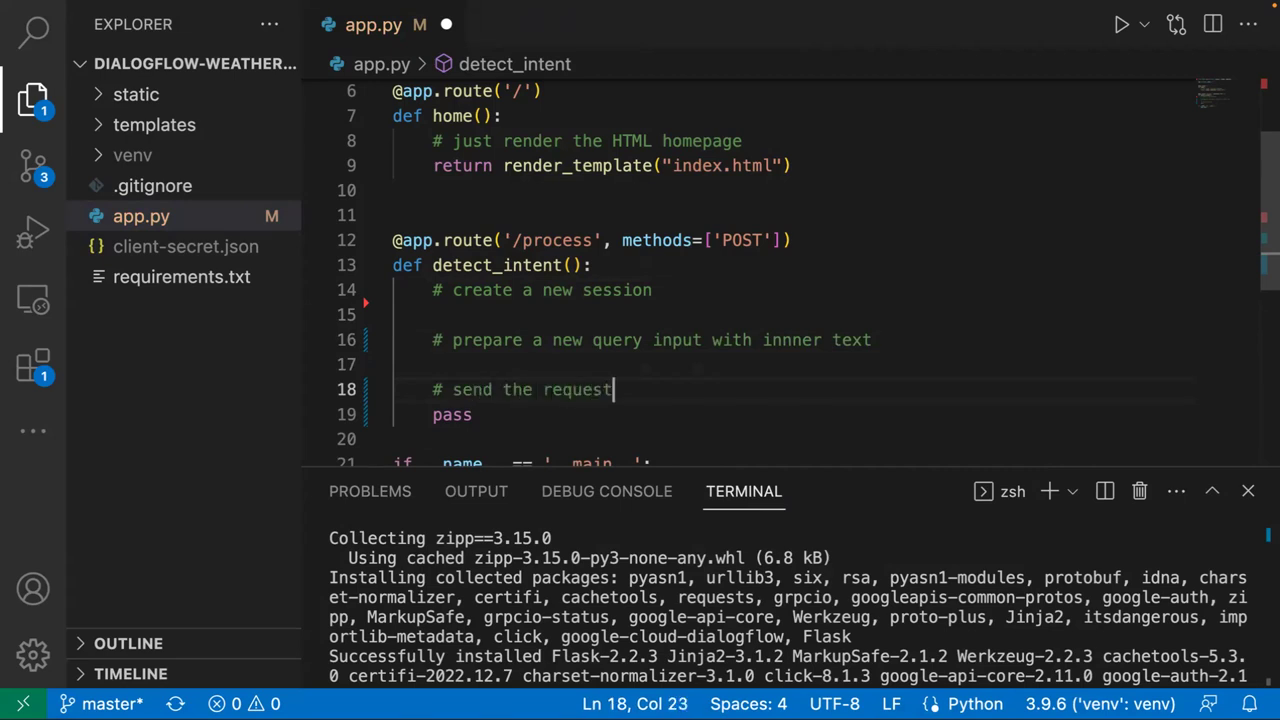
{"action": "type", "text": " and get the response"}
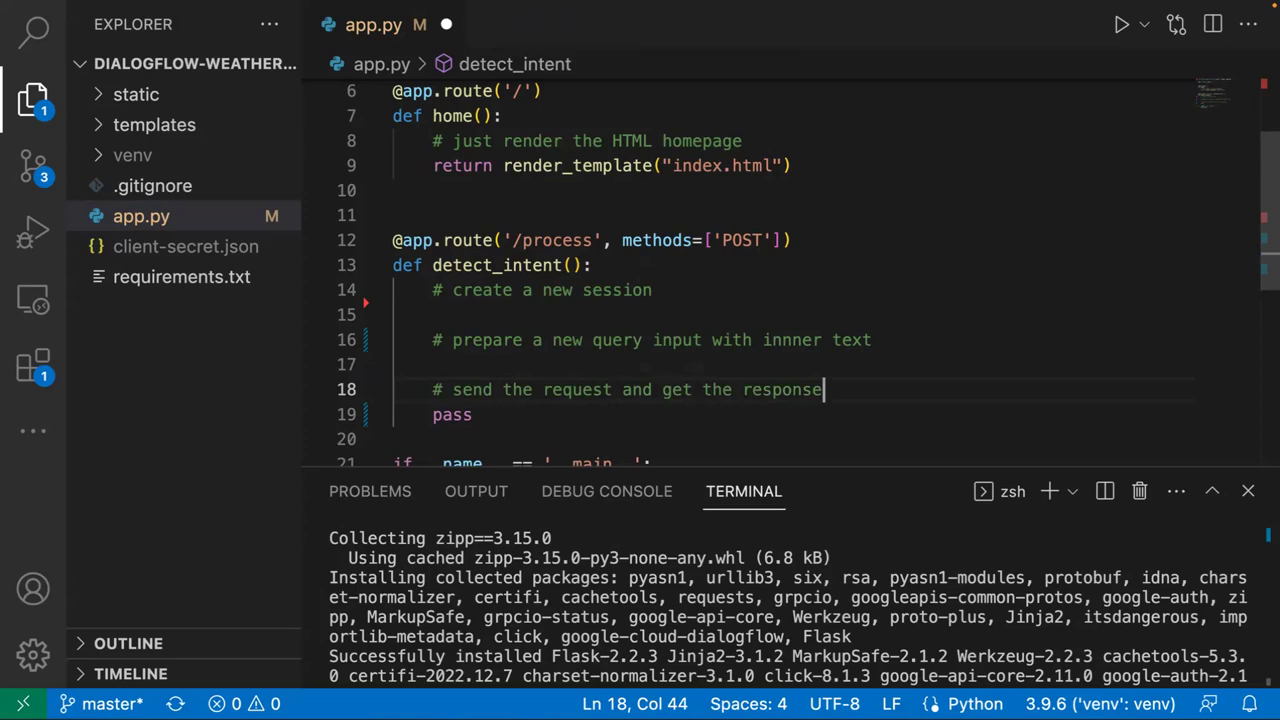
{"action": "key", "text": "Return"}
{"action": "key", "text": "Return"}
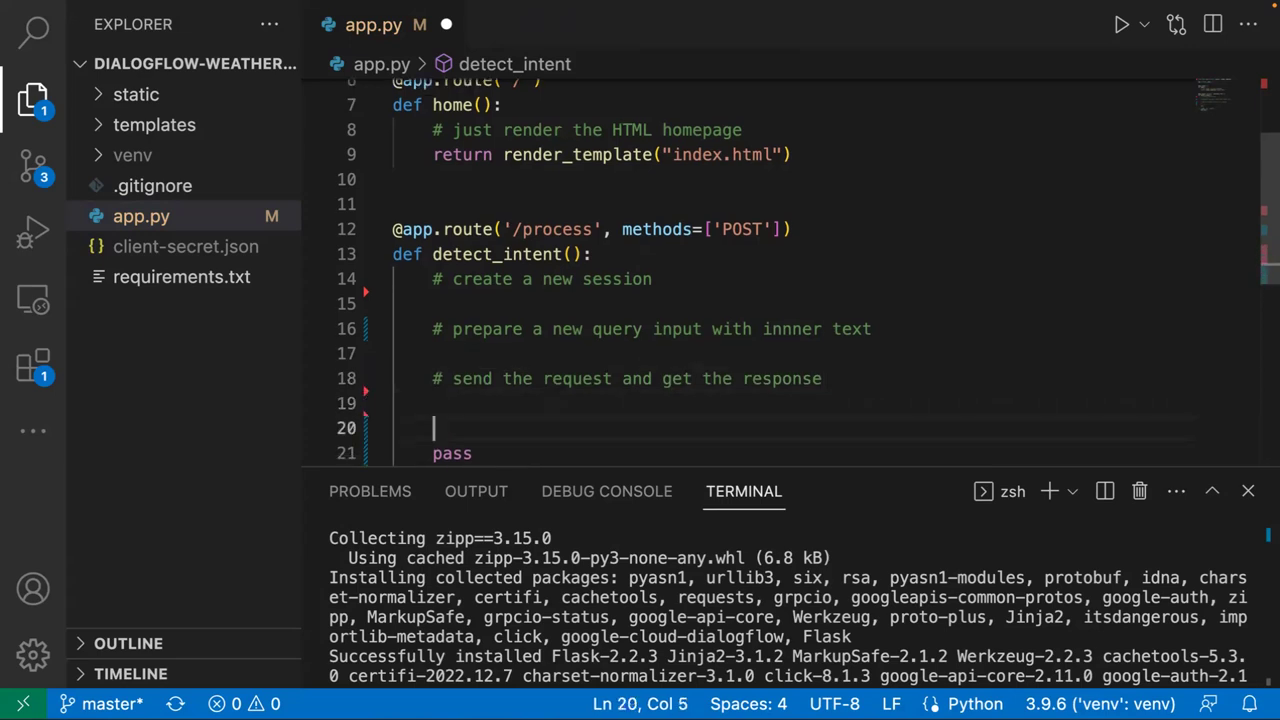
- Add the comment "# reply to the POST request (fullfillment)" directly above the pass statement
{"action": "type", "text": "# re"}
{"action": "type", "text": "sp"}
{"action": "key", "text": "BackSpace"}
{"action": "key", "text": "BackSpace"}
{"action": "type", "text": "ply to the POST "}
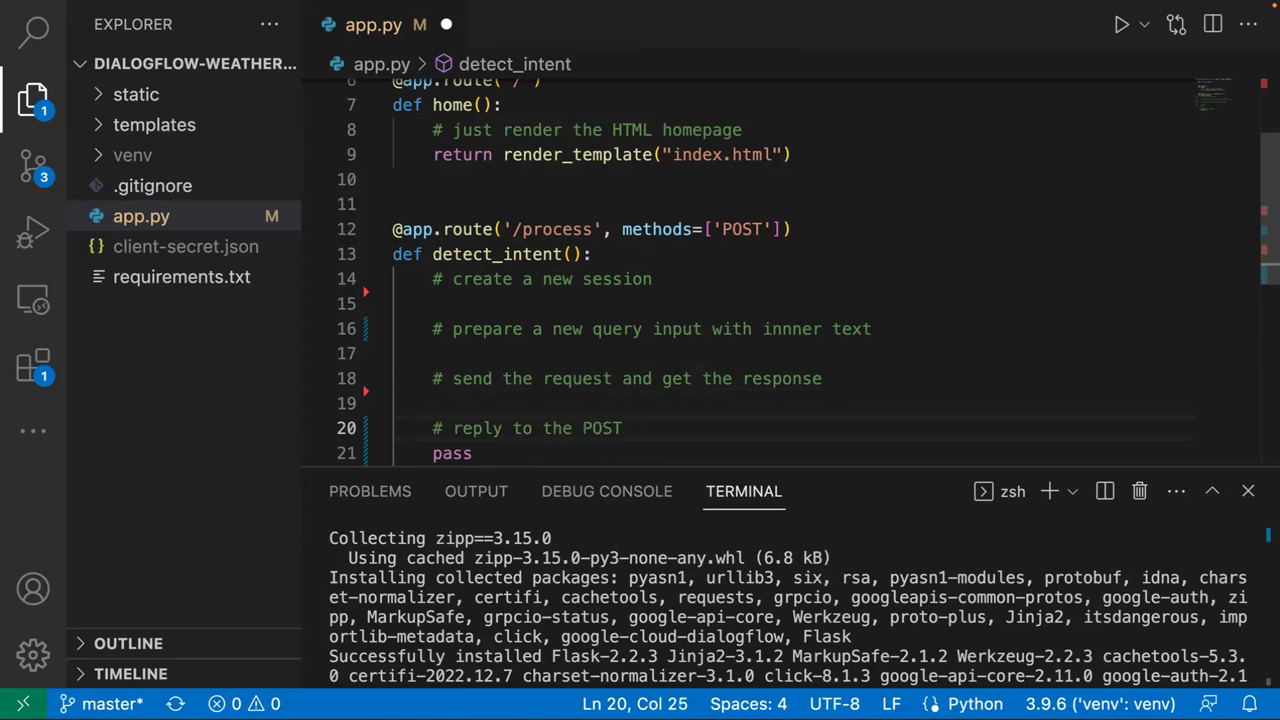
{"action": "type", "text": "request:"}
{"action": "key", "text": "BackSpace"}
{"action": "type", "text": "(fullfillment"}
- Begin a credentials variable assignment on a new indented line under the "# create a new session" comment, leaving its value empty
{"action": "left_click", "coordinate": [540, 292]}
{"action": "key", "text": "Left"}
{"action": "key", "text": "Return"}
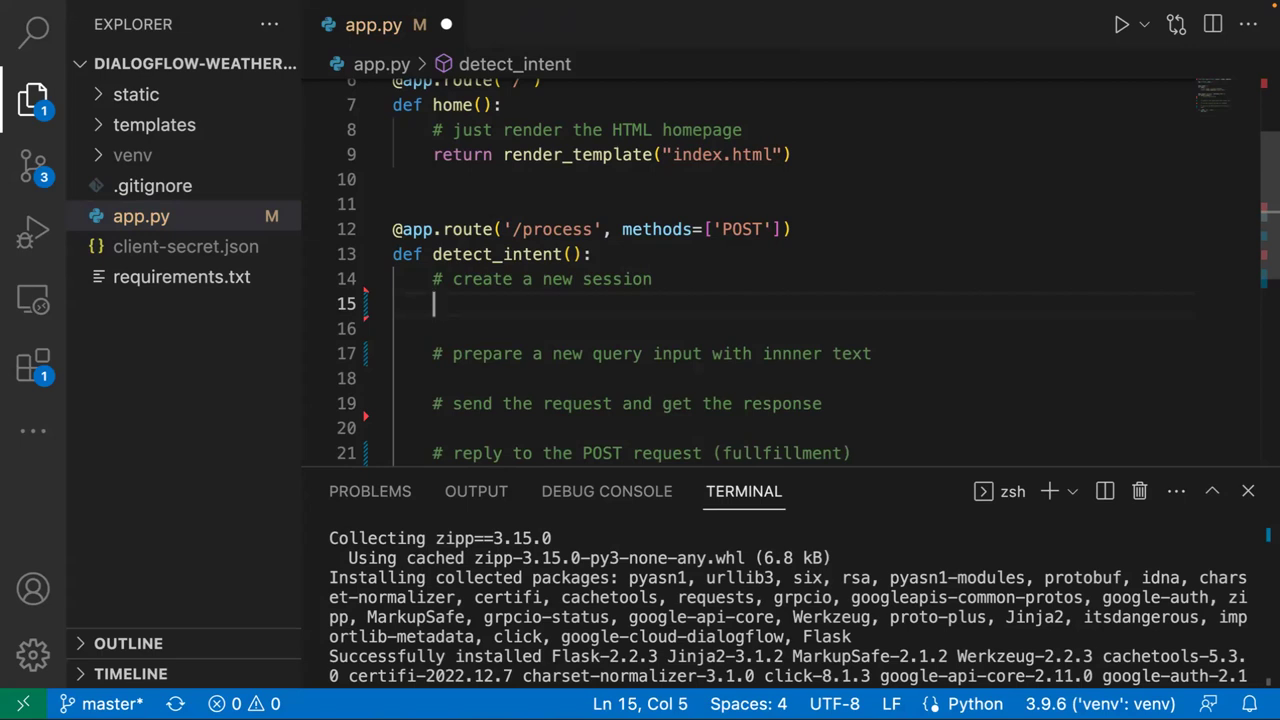
{"action": "type", "text": "credia"}
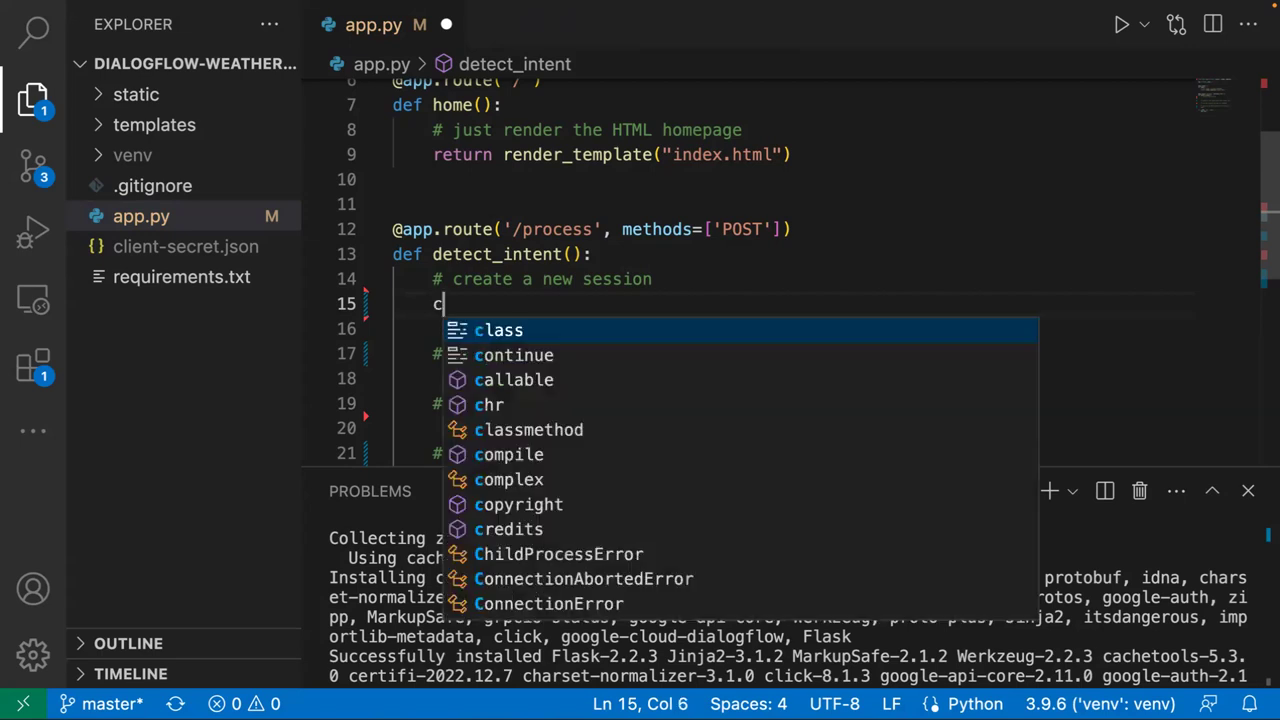
{"action": "key", "text": "BackSpace"}
{"action": "key", "text": "BackSpace"}
{"action": "type", "text": "entials "}
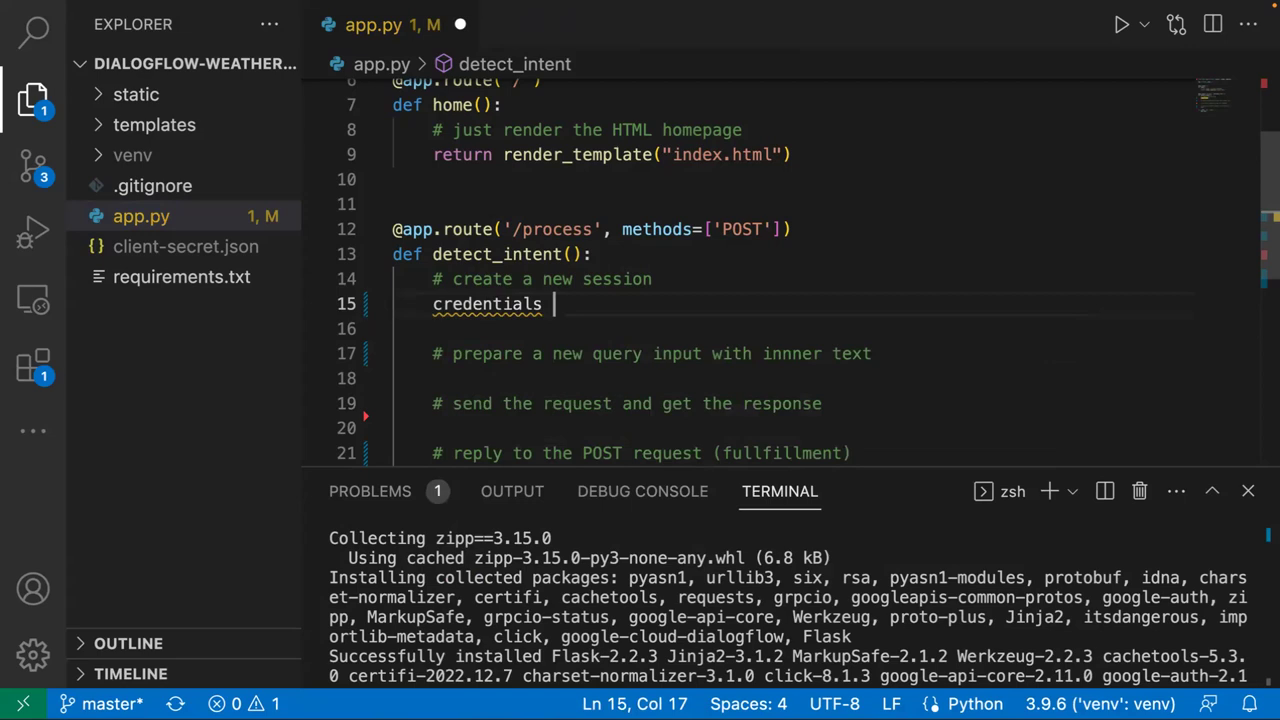
{"action": "type", "text": "="}
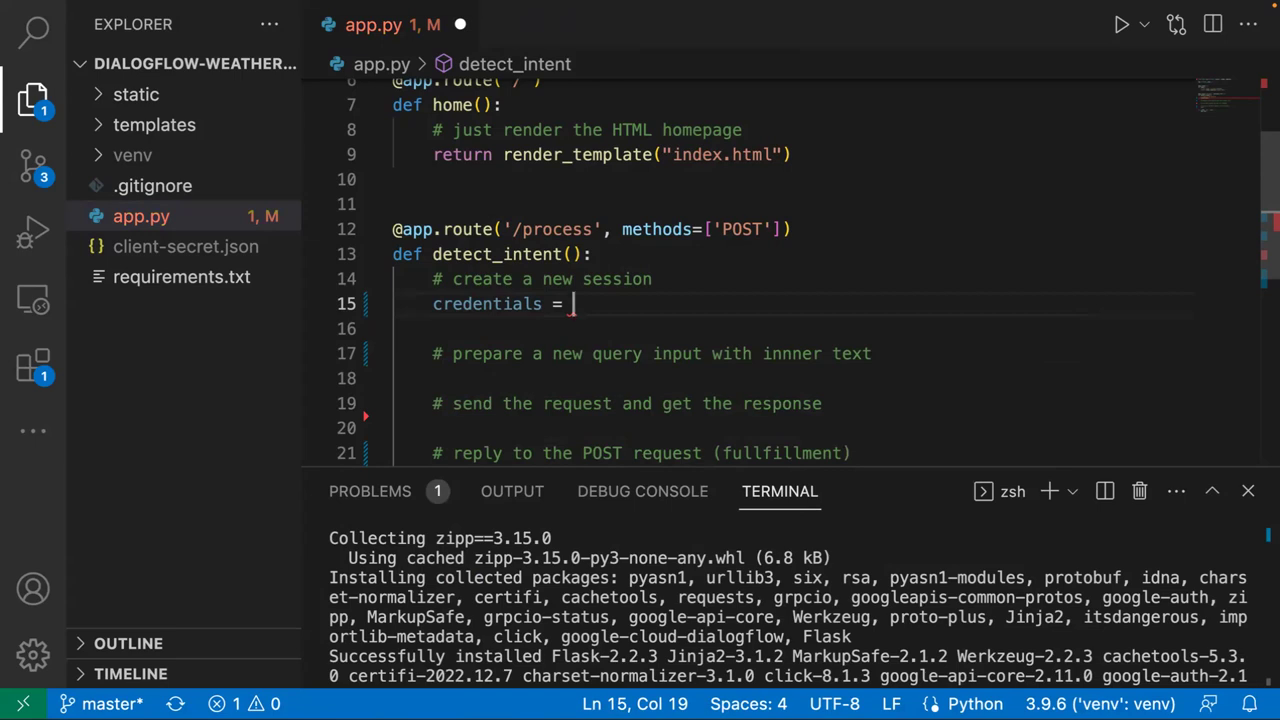
- Enlarge the editor interface by one zoom level and hide both the terminal and the file explorer
{"action": "key", "text": "super+equal"}
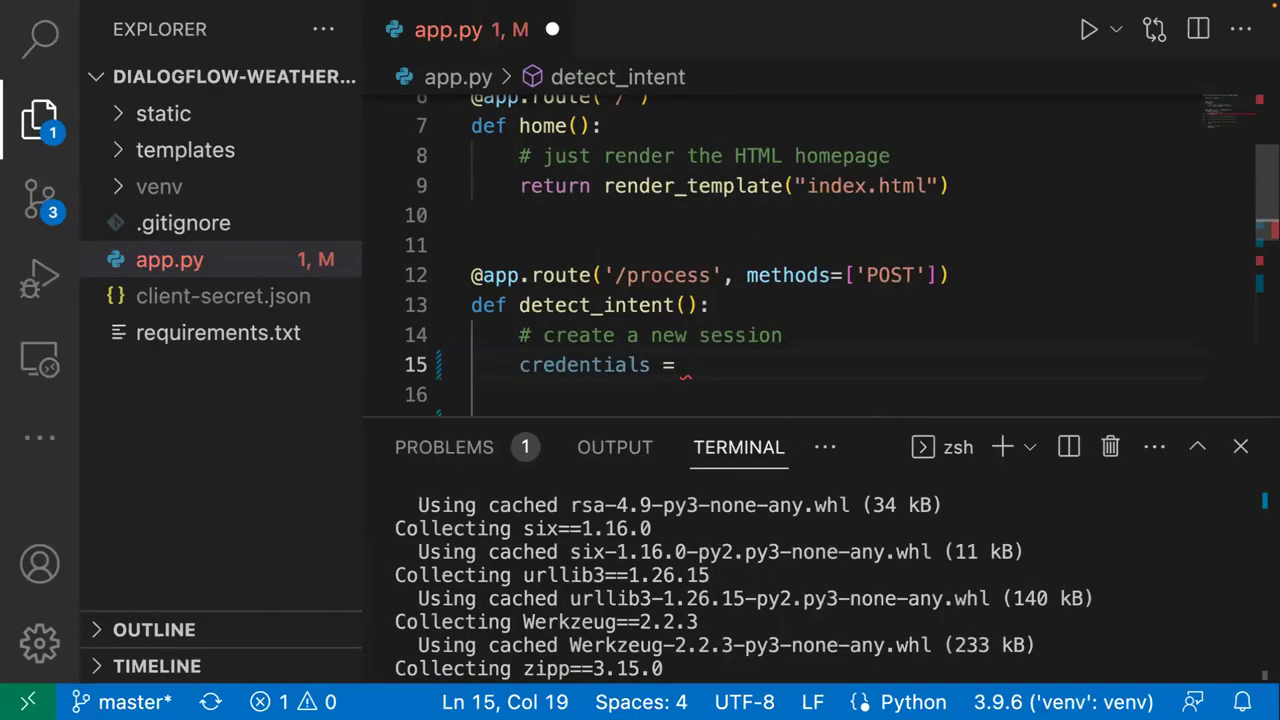
{"action": "left_click", "coordinate": [1240, 447]}
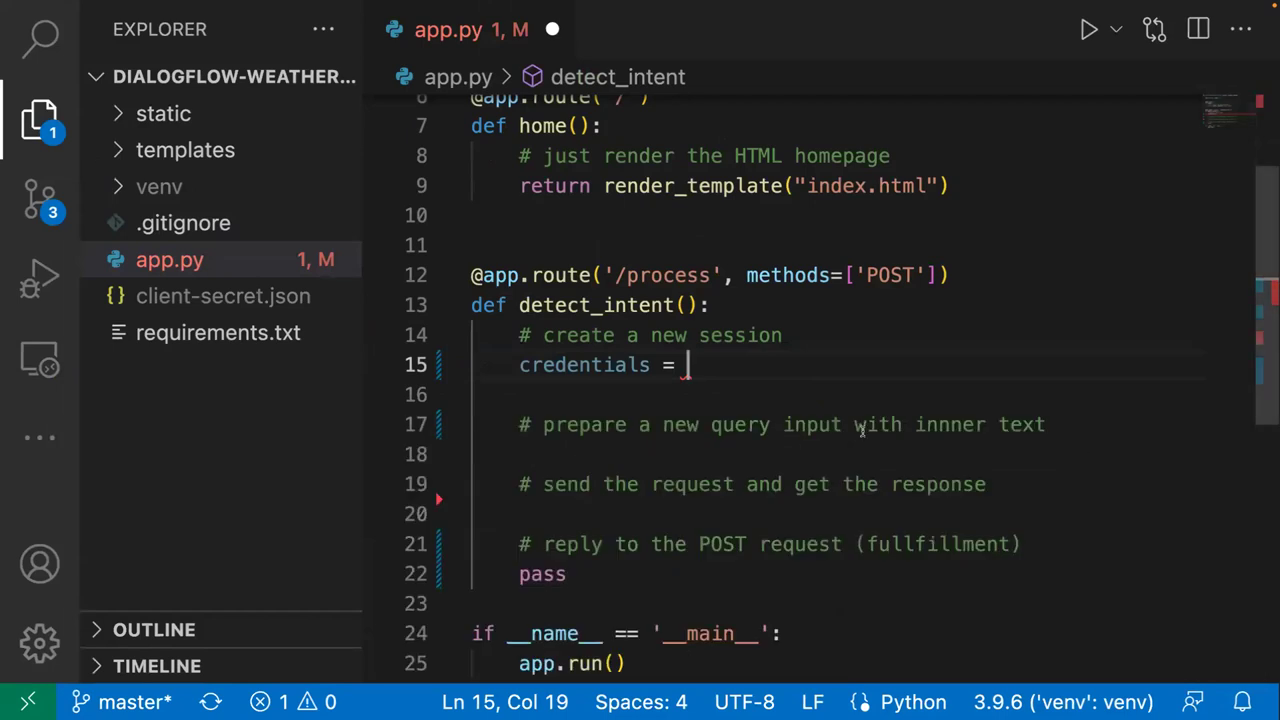
{"action": "scroll", "coordinate": [860, 430], "scroll_direction": "down", "scroll_amount": 3}
{"action": "left_click", "coordinate": [66, 130]}
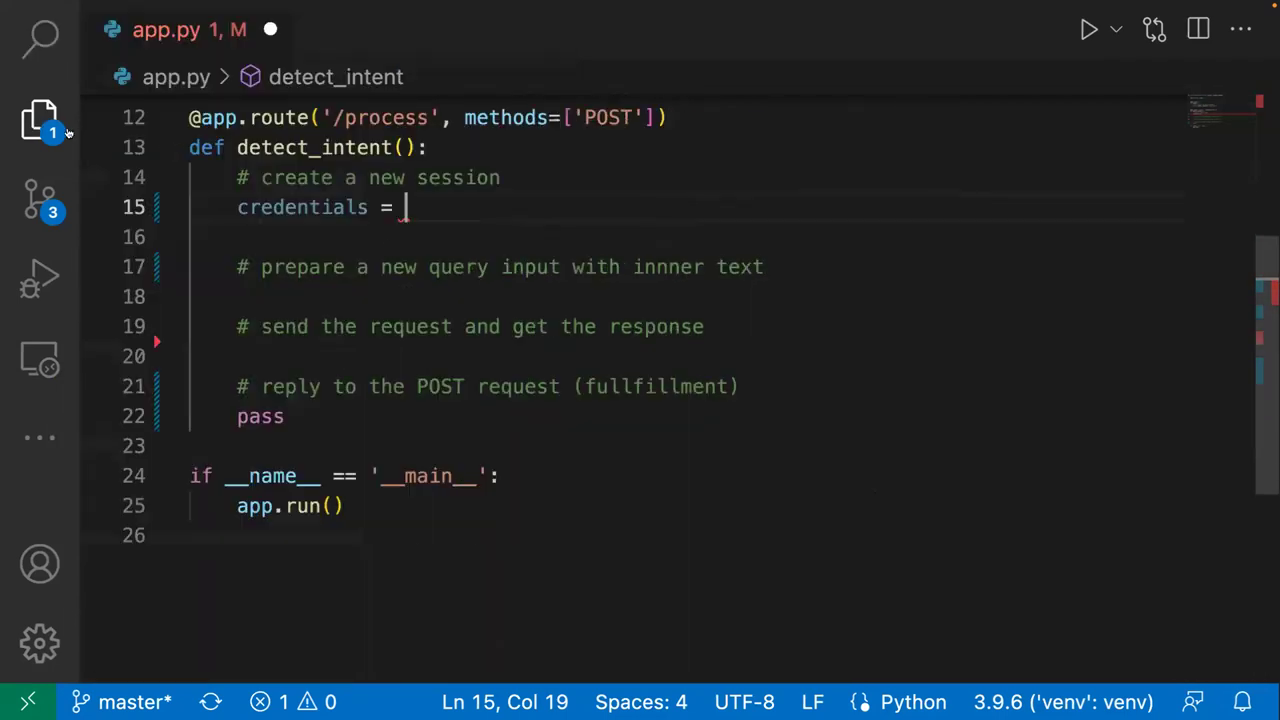
- Add the import "from google.oauth2 import service_account" directly below the Flask import
{"action": "scroll", "coordinate": [421, 313], "scroll_direction": "up", "scroll_amount": 1}
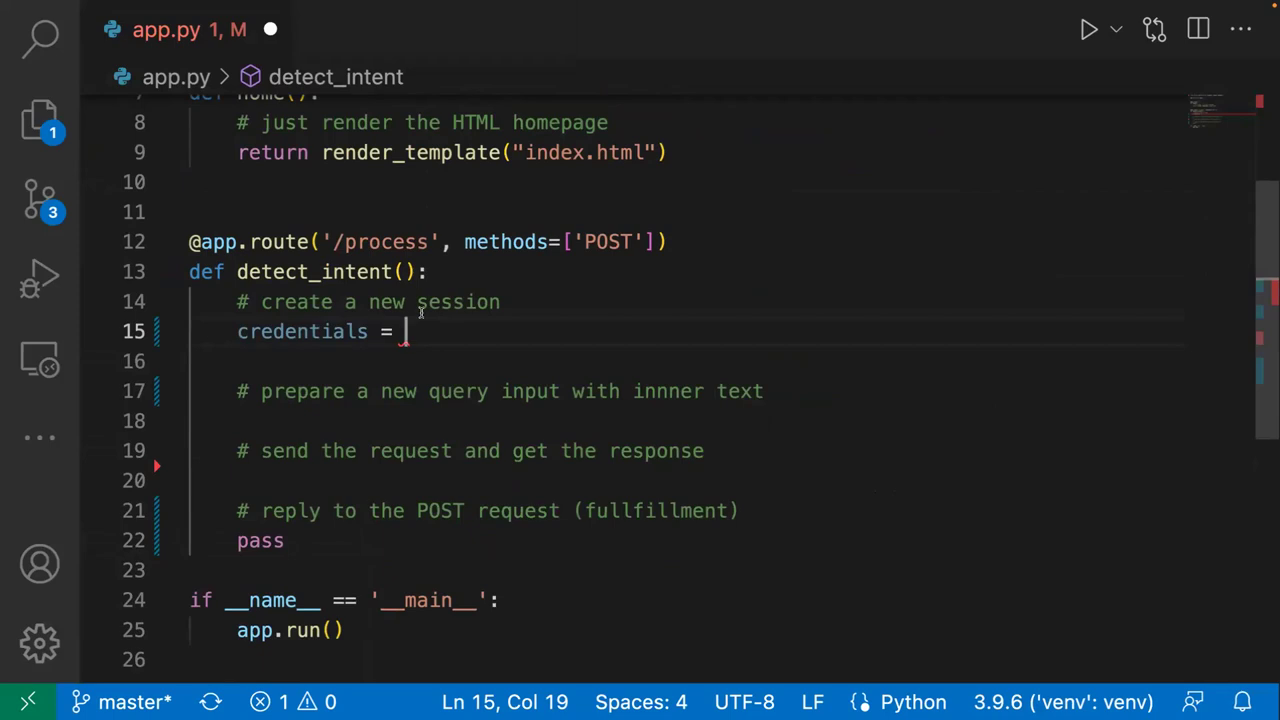
{"action": "scroll", "coordinate": [421, 313], "scroll_direction": "up", "scroll_amount": 2}
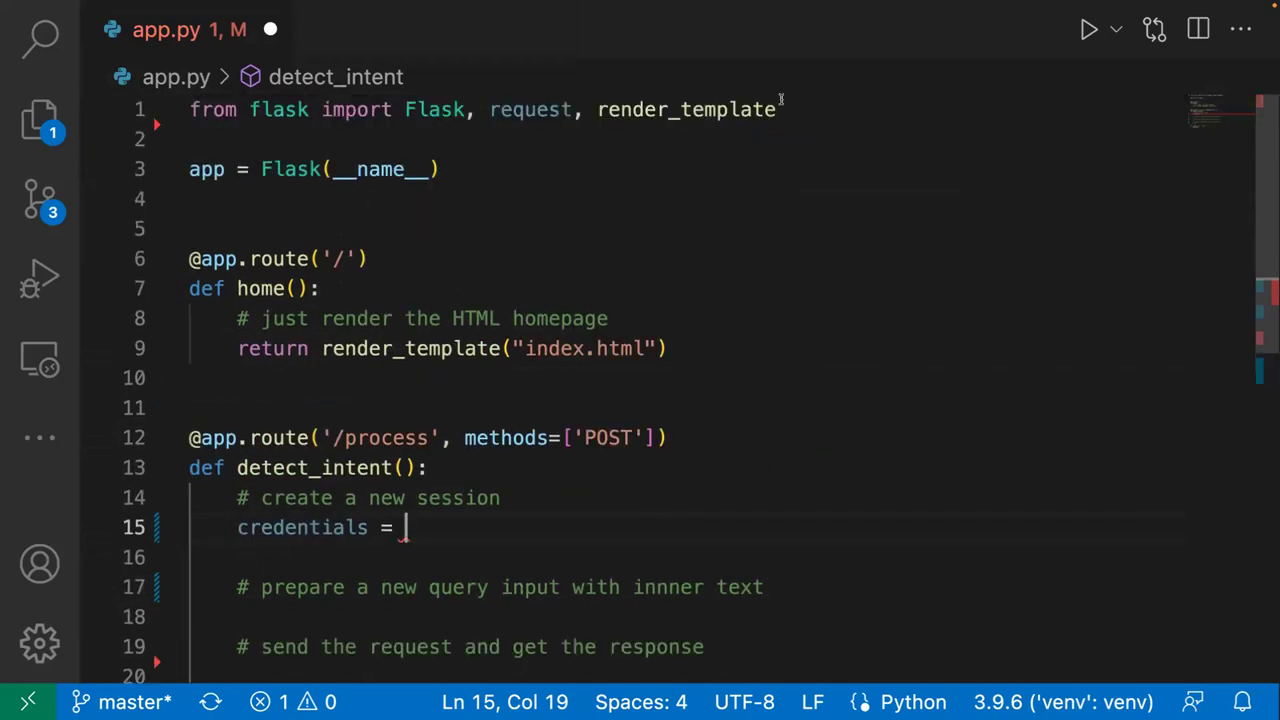
{"action": "left_click", "coordinate": [789, 108]}
{"action": "key", "text": "Return"}
{"action": "type", "text": "i"}
{"action": "key", "text": "BackSpace"}
{"action": "type", "text": "from go"}
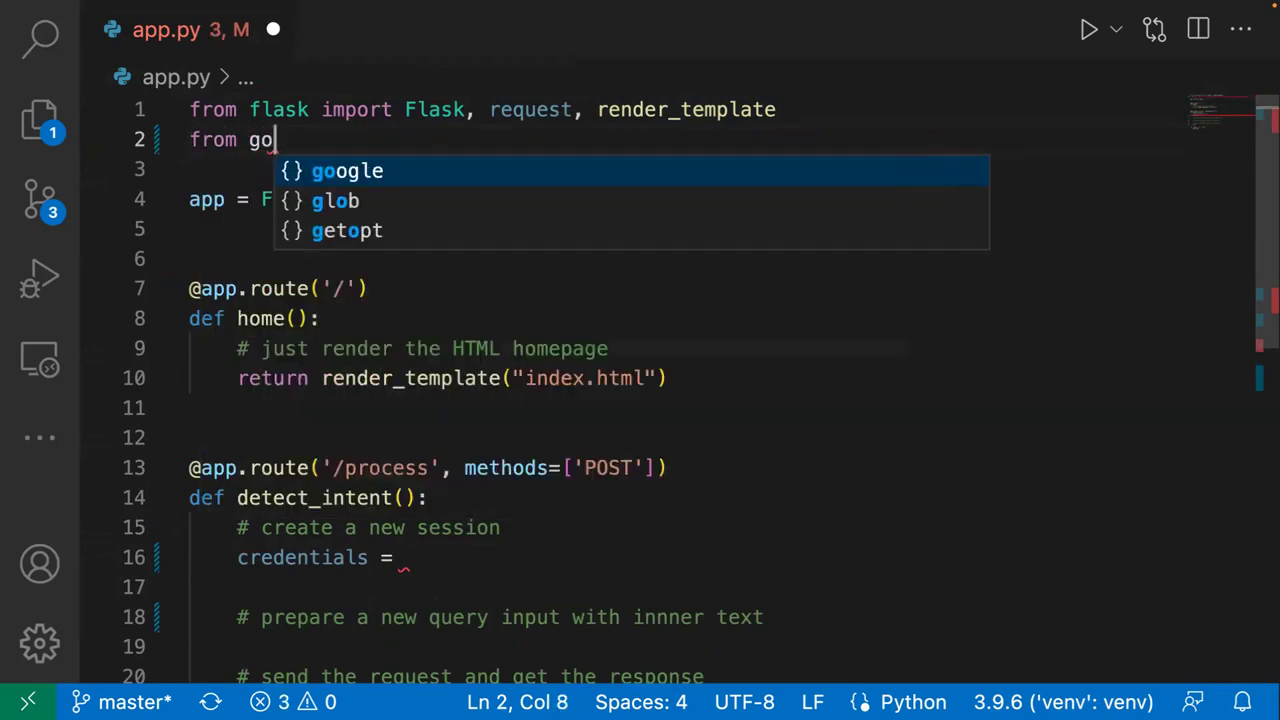
{"action": "type", "text": "ogle.o"}
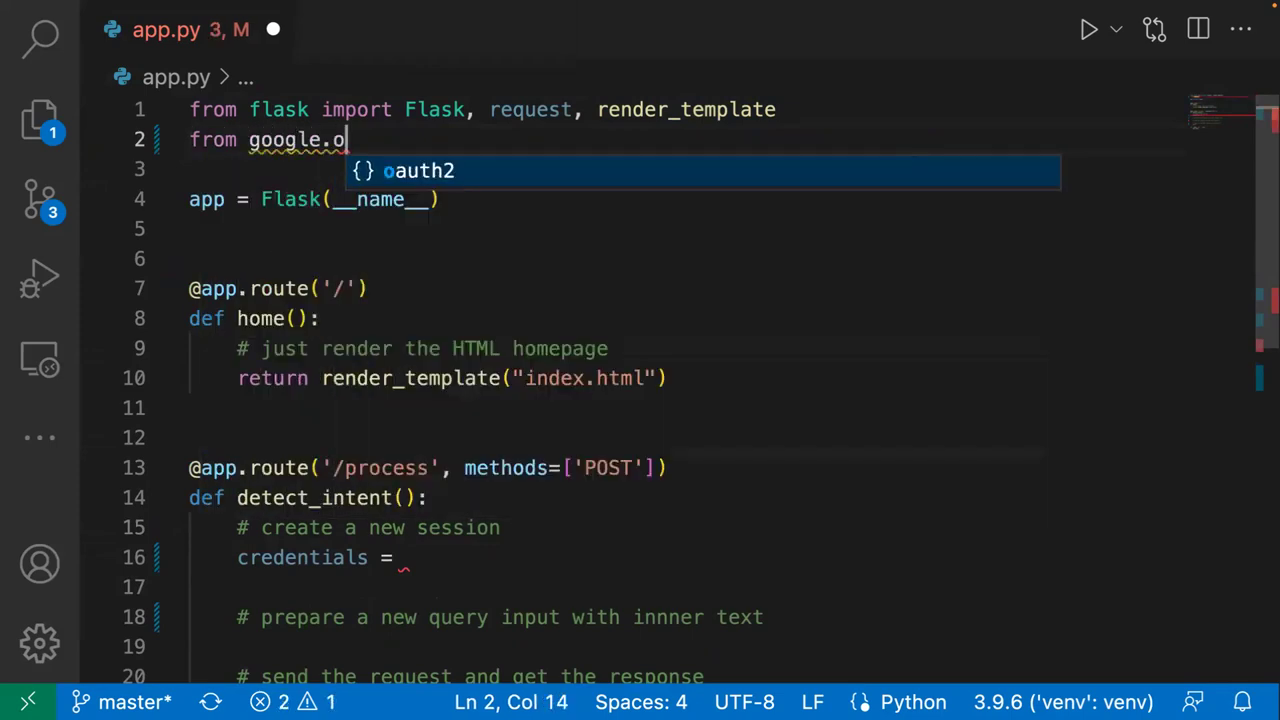
{"action": "type", "text": "auth2 "}
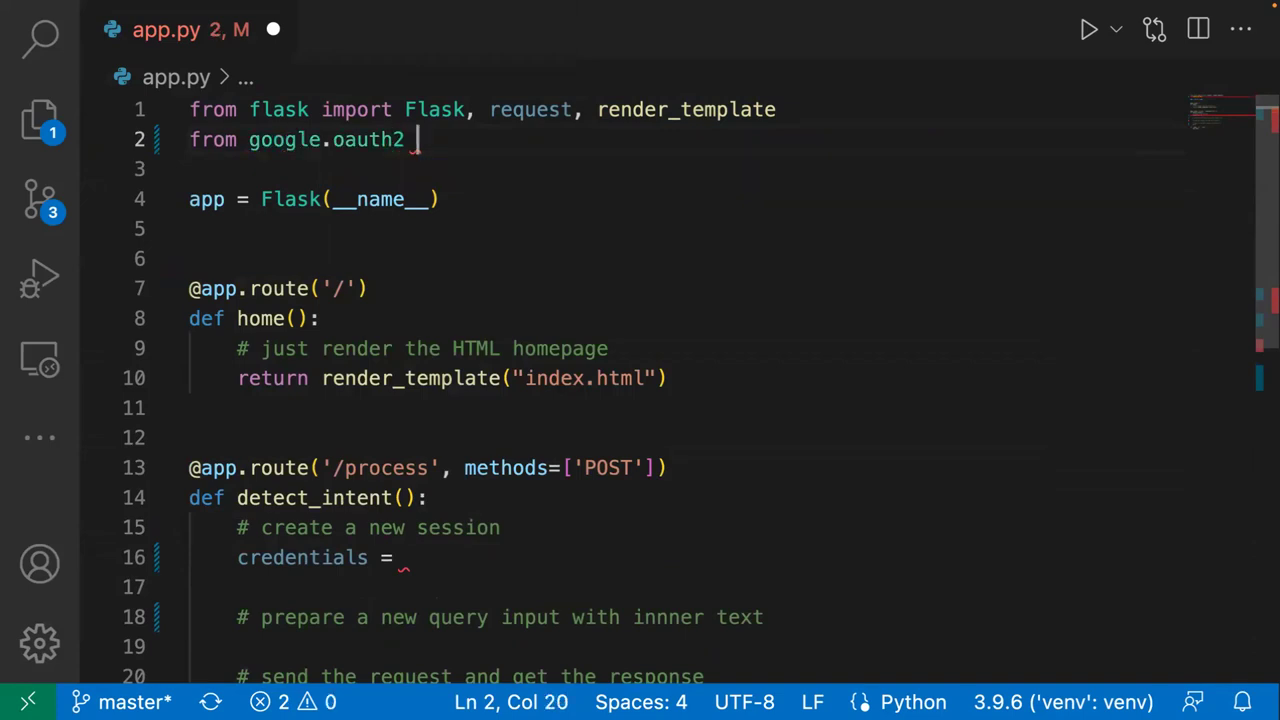
{"action": "type", "text": "import ser"}
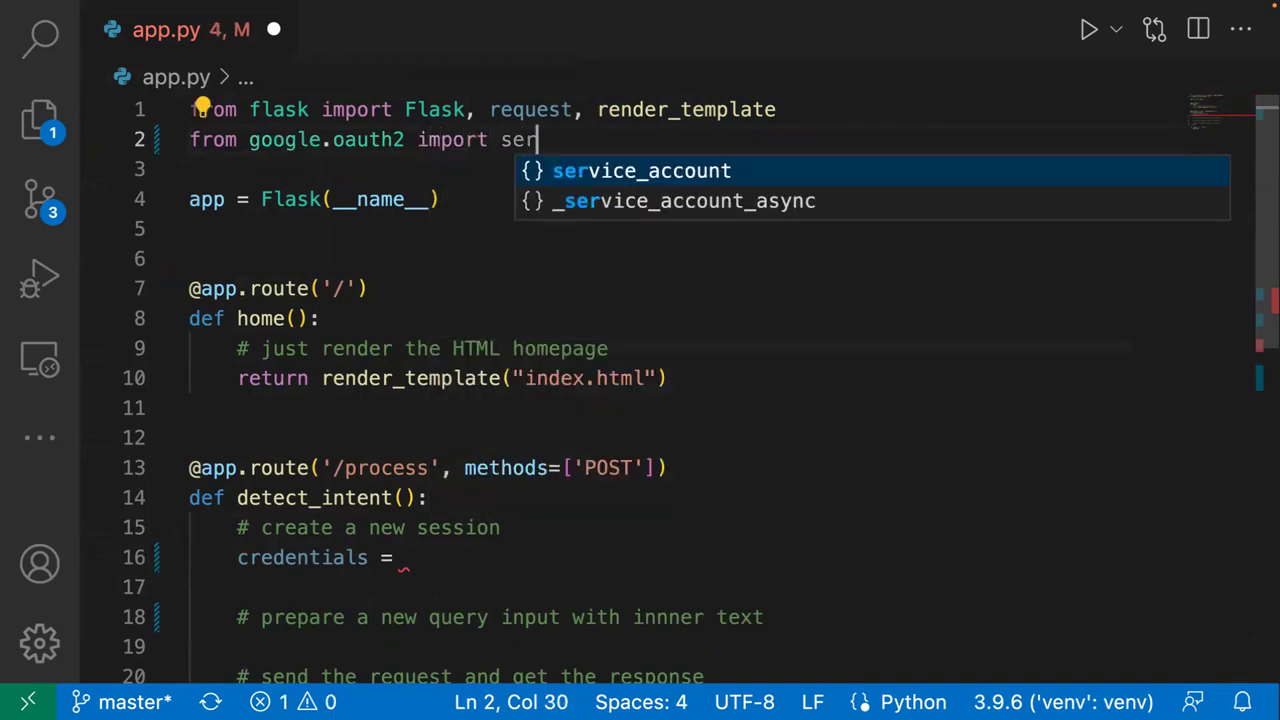
{"action": "key", "text": "Tab"}
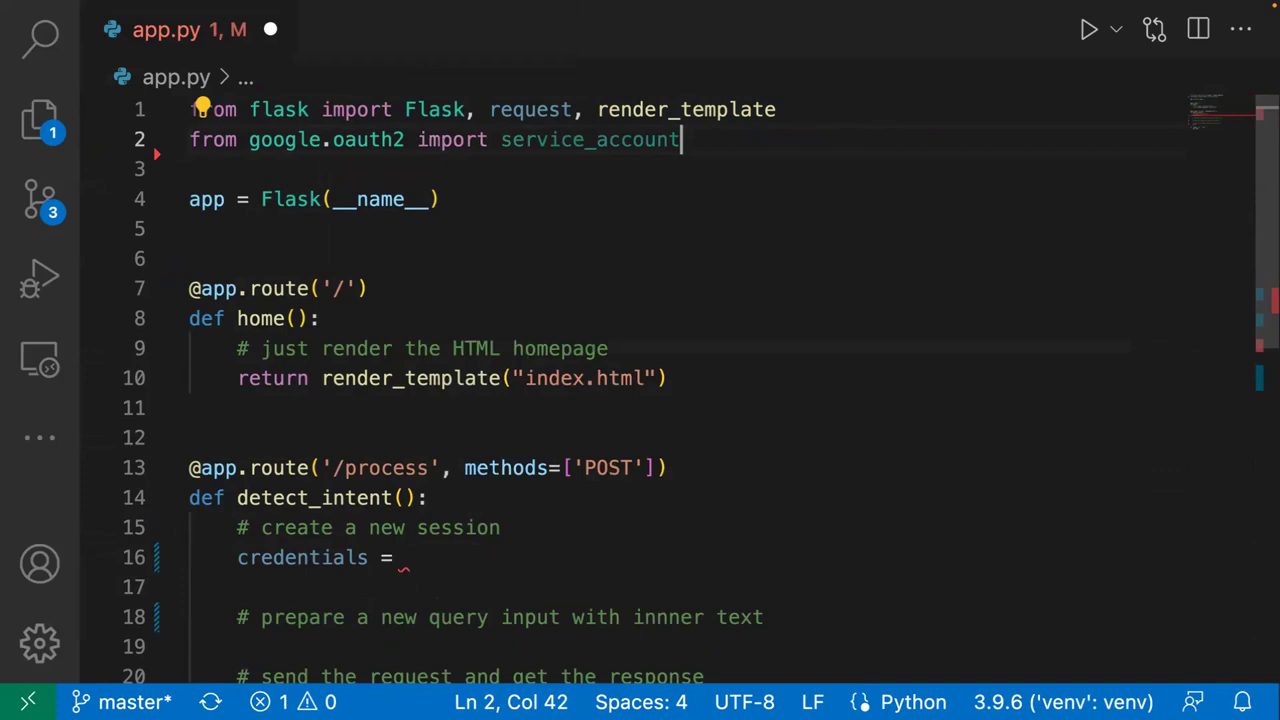
- Add the import "from google.cloud import dialogflow" on the line below the service_account import
{"action": "key", "text": "Return"}
{"action": "type", "text": "from google.cl"}
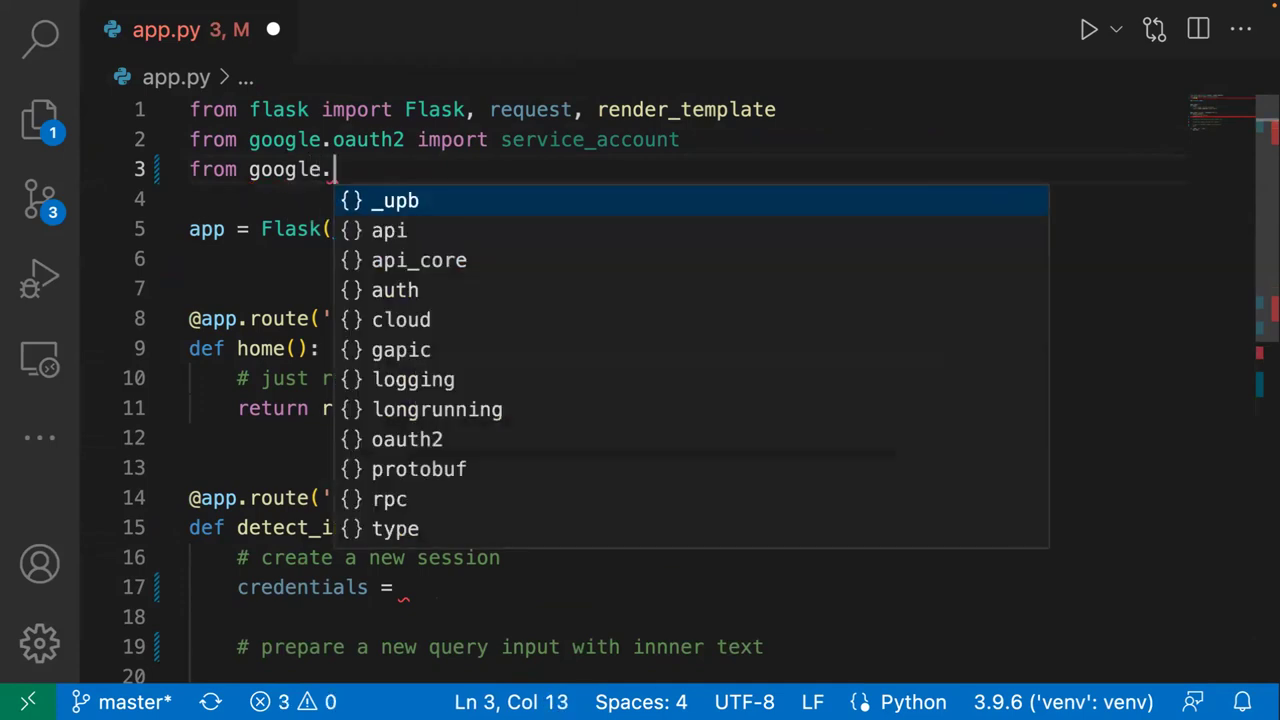
{"action": "key", "text": "Tab"}
{"action": "type", "text": "import"}
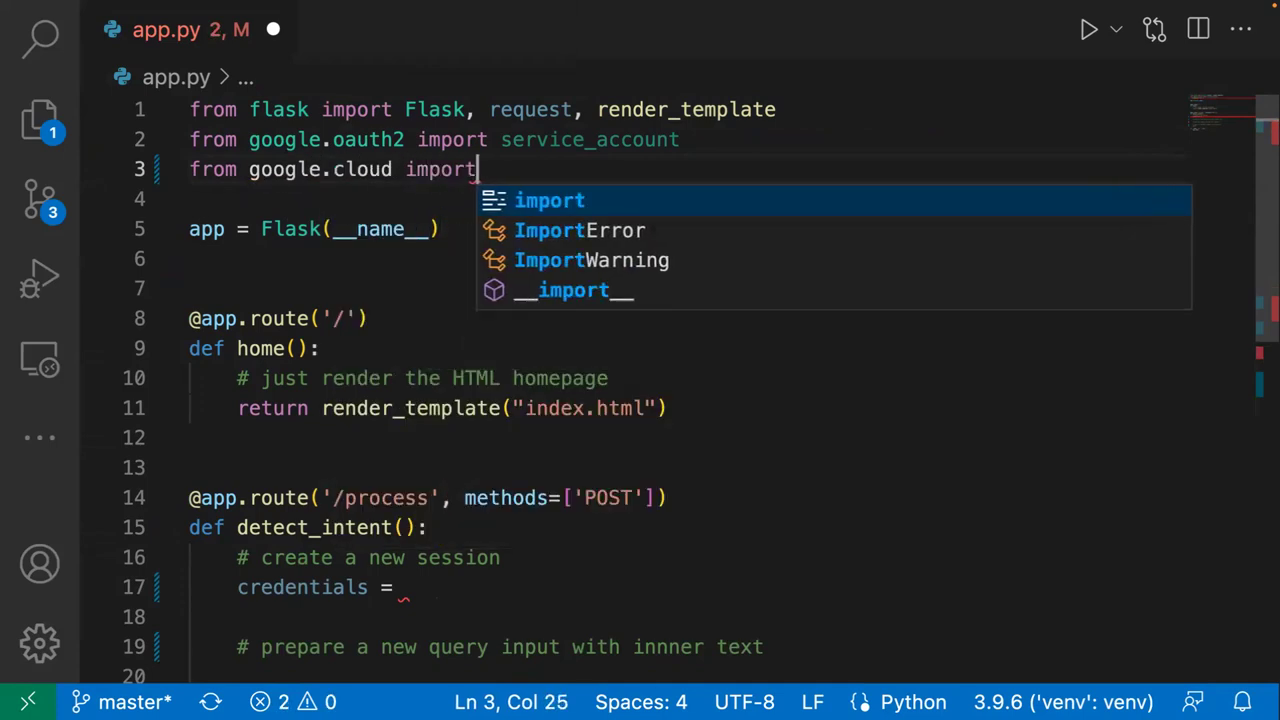
{"action": "type", "text": " dial"}
{"action": "key", "text": "Tab"}
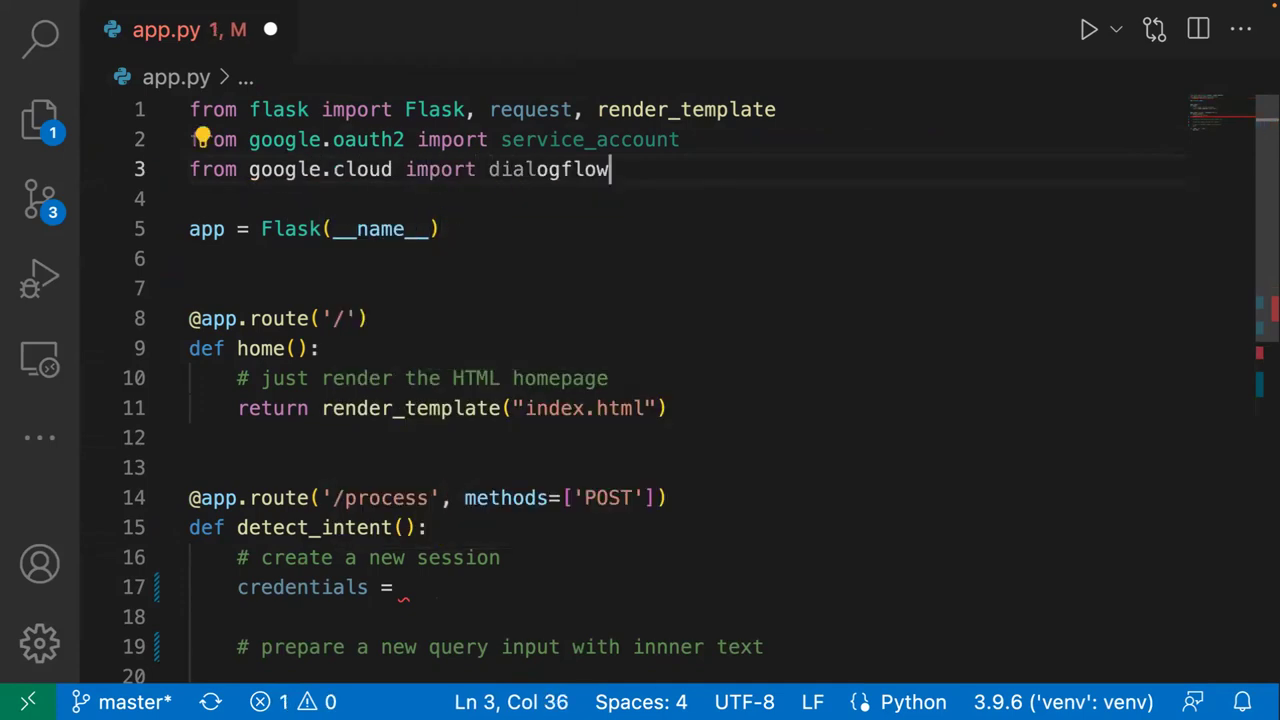
- Set the credentials variable in detect_intent to service_account.Credentials.from_service_account_file, without call parentheses
{"action": "scroll", "coordinate": [720, 204], "scroll_direction": "down", "scroll_amount": 2}
{"action": "scroll", "coordinate": [720, 204], "scroll_direction": "up", "scroll_amount": 2}
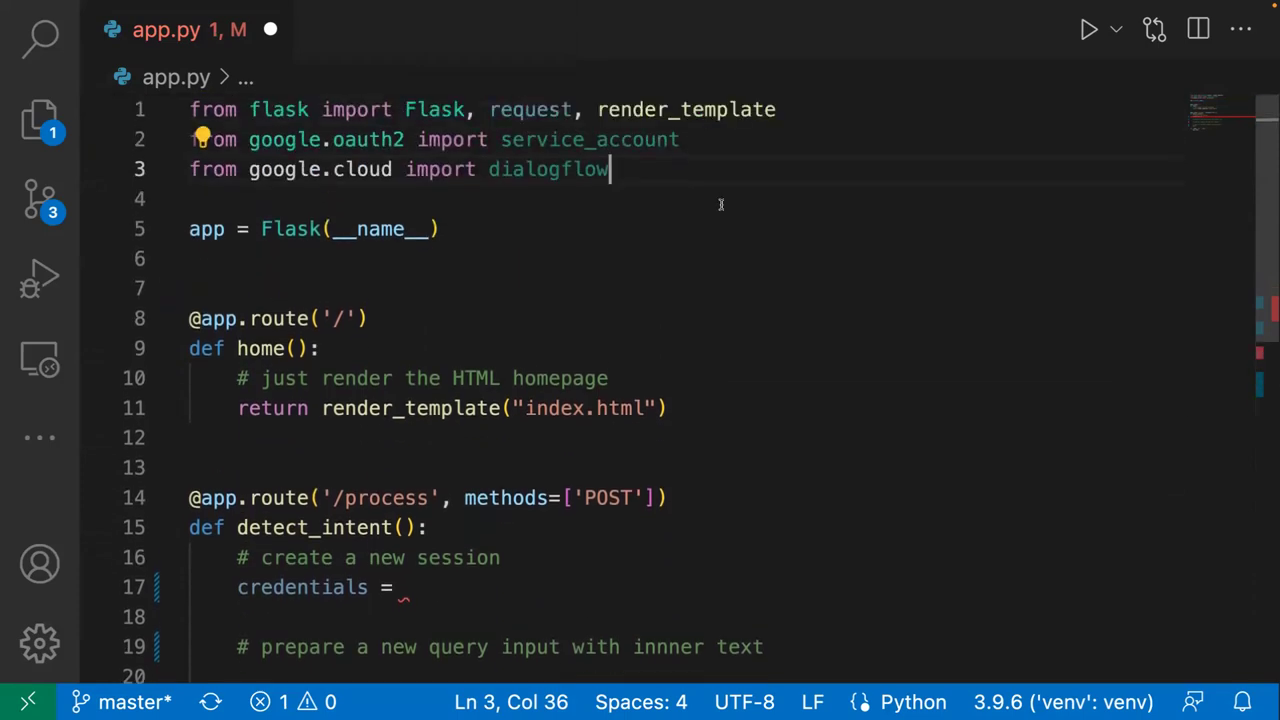
{"action": "left_click", "coordinate": [486, 579]}
{"action": "type", "text": "ser"}
{"action": "key", "text": "Tab"}
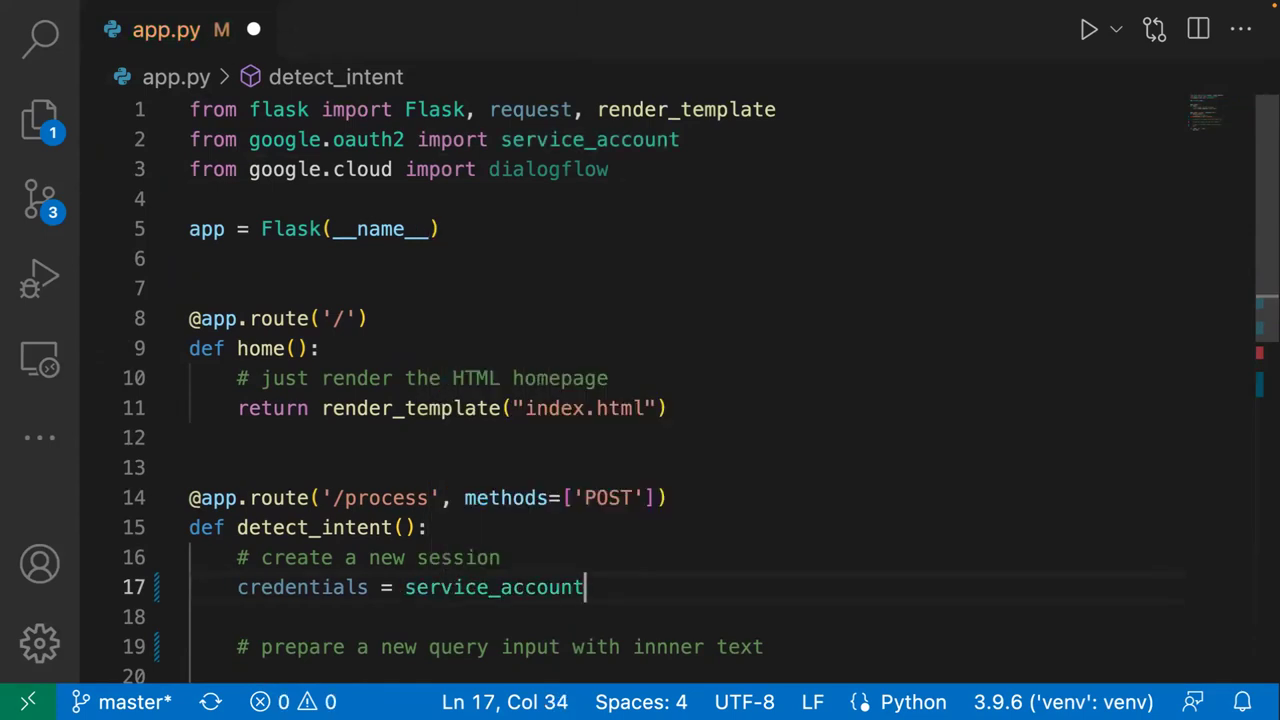
{"action": "type", "text": ".Cre"}
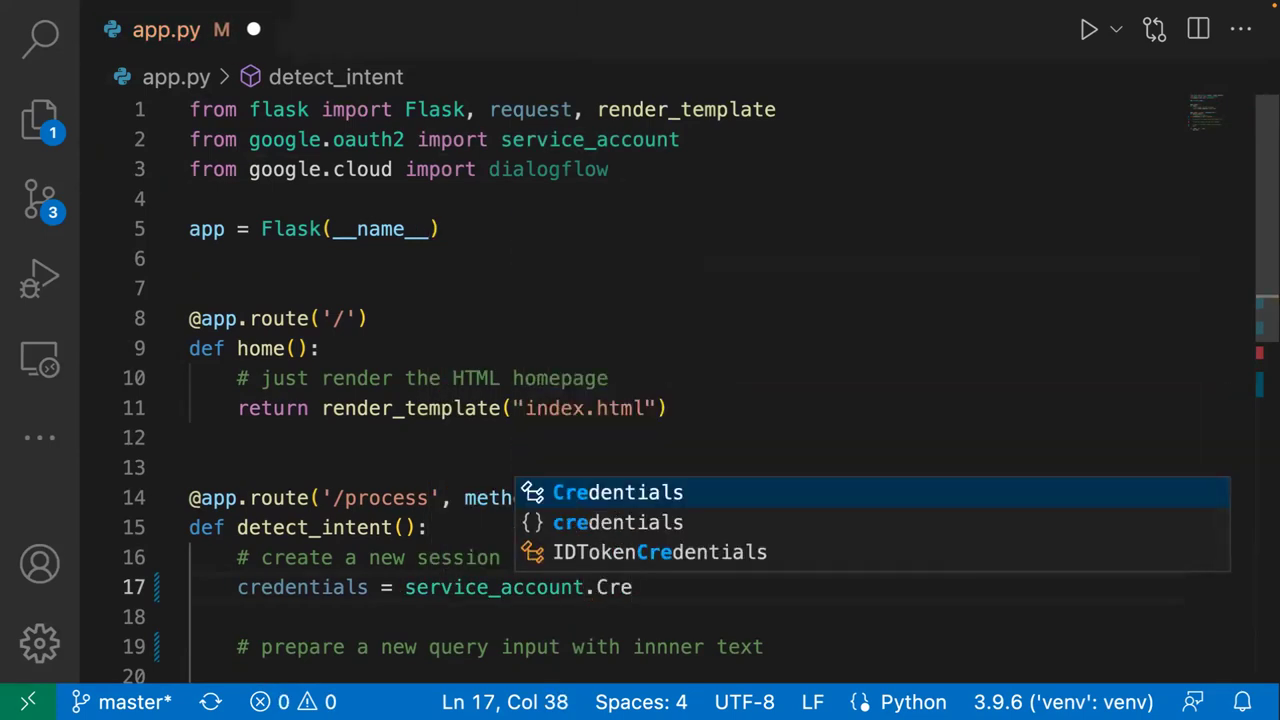
{"action": "key", "text": "Tab"}
{"action": "type", "text": "."}
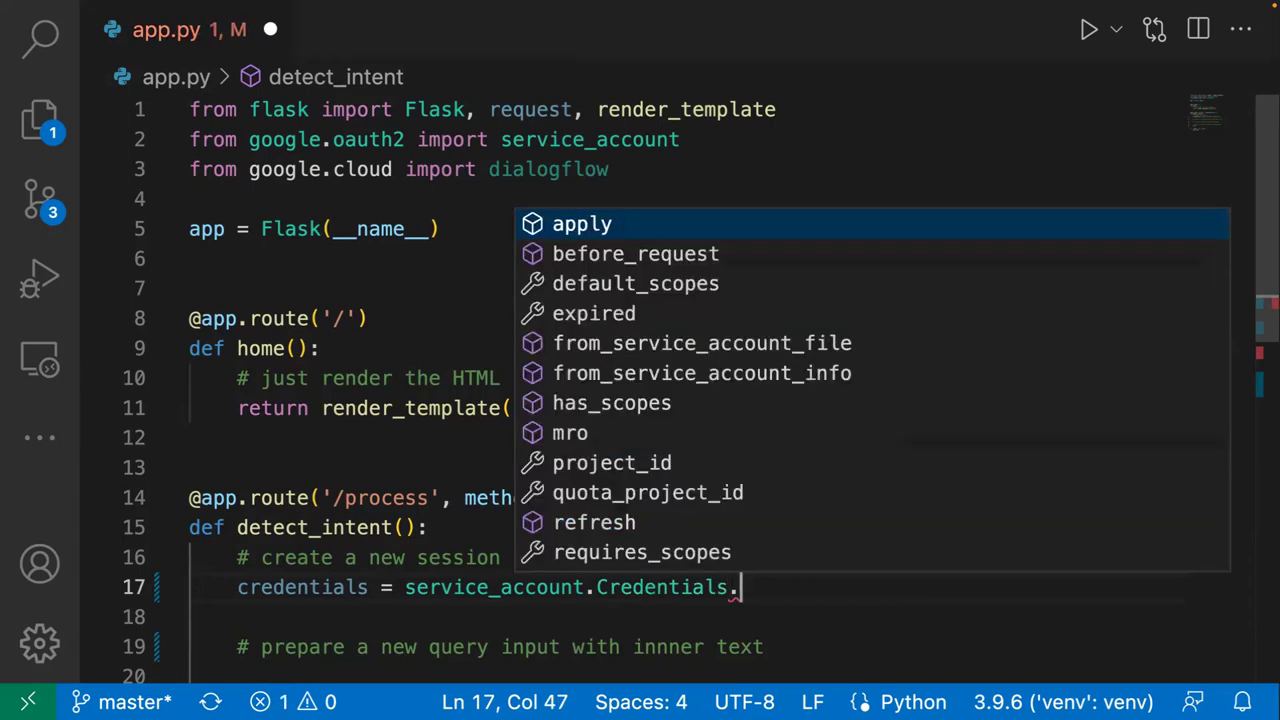
{"action": "type", "text": "from"}
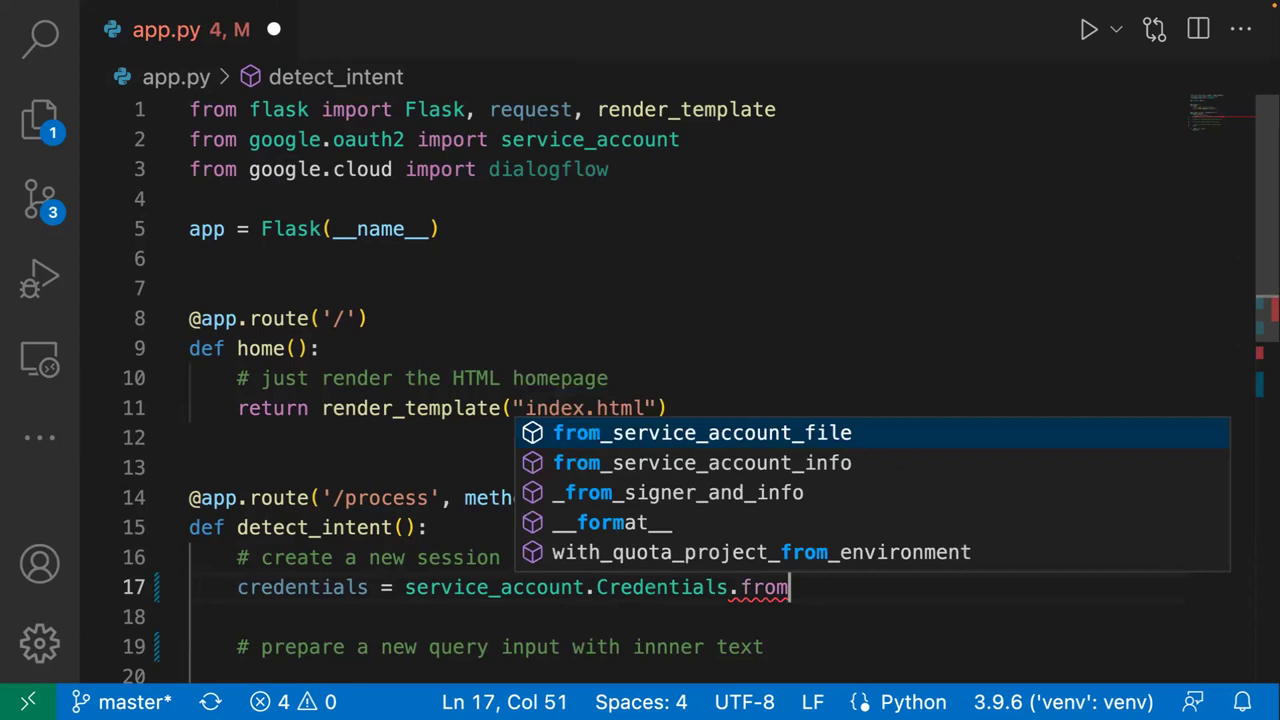
{"action": "key", "text": "Tab"}
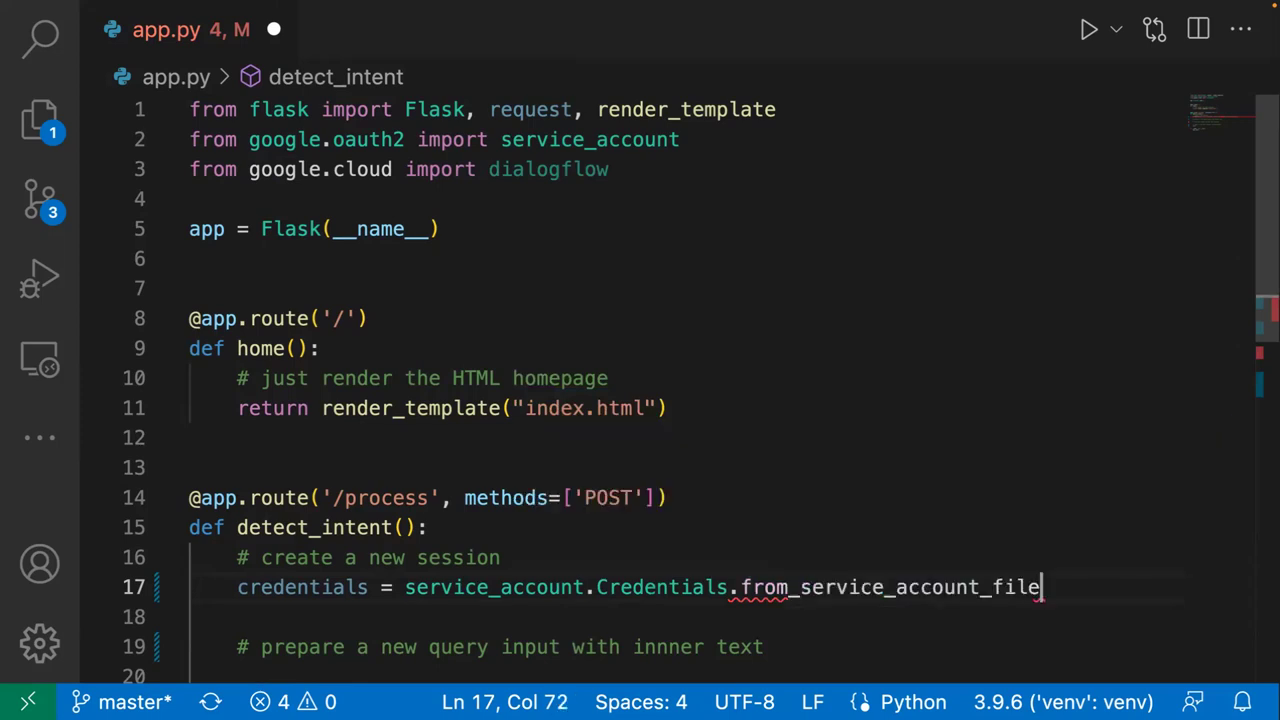
- Call from_service_account_file with the argument 'client-secret.json' on the credentials line
{"action": "scroll", "coordinate": [640, 390], "scroll_direction": "down", "scroll_amount": 2}
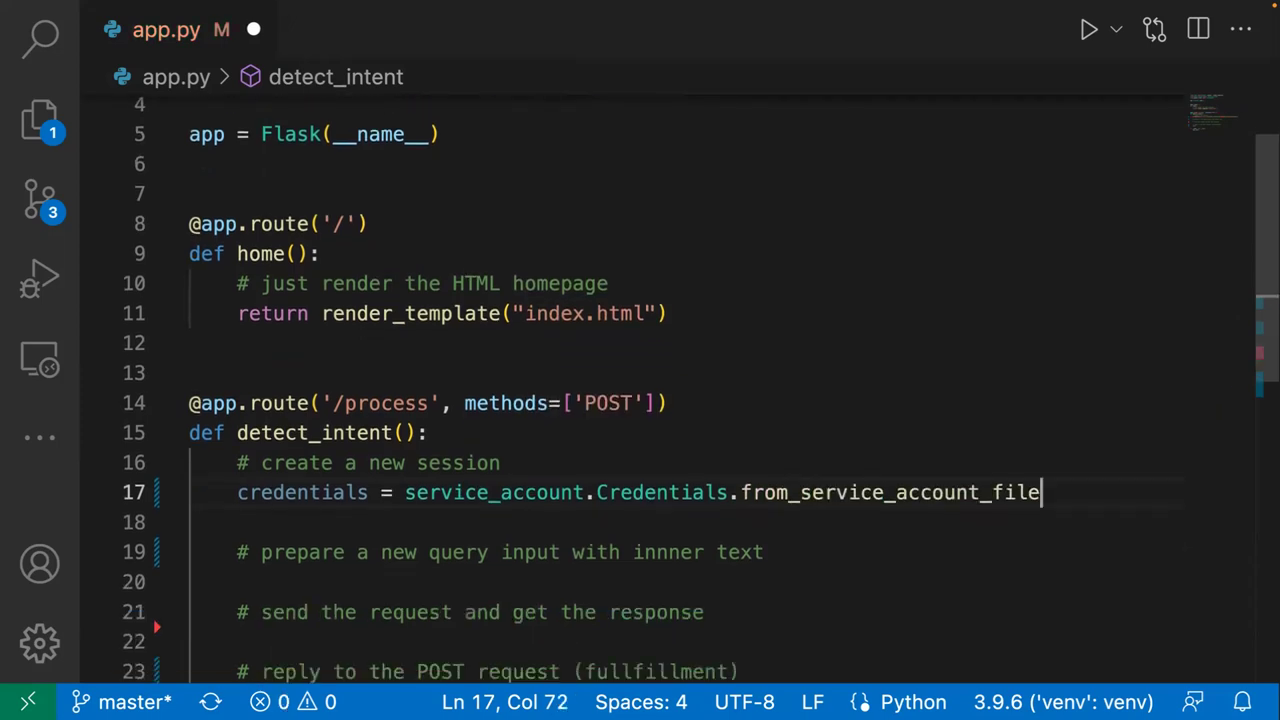
{"action": "type", "text": "('"}
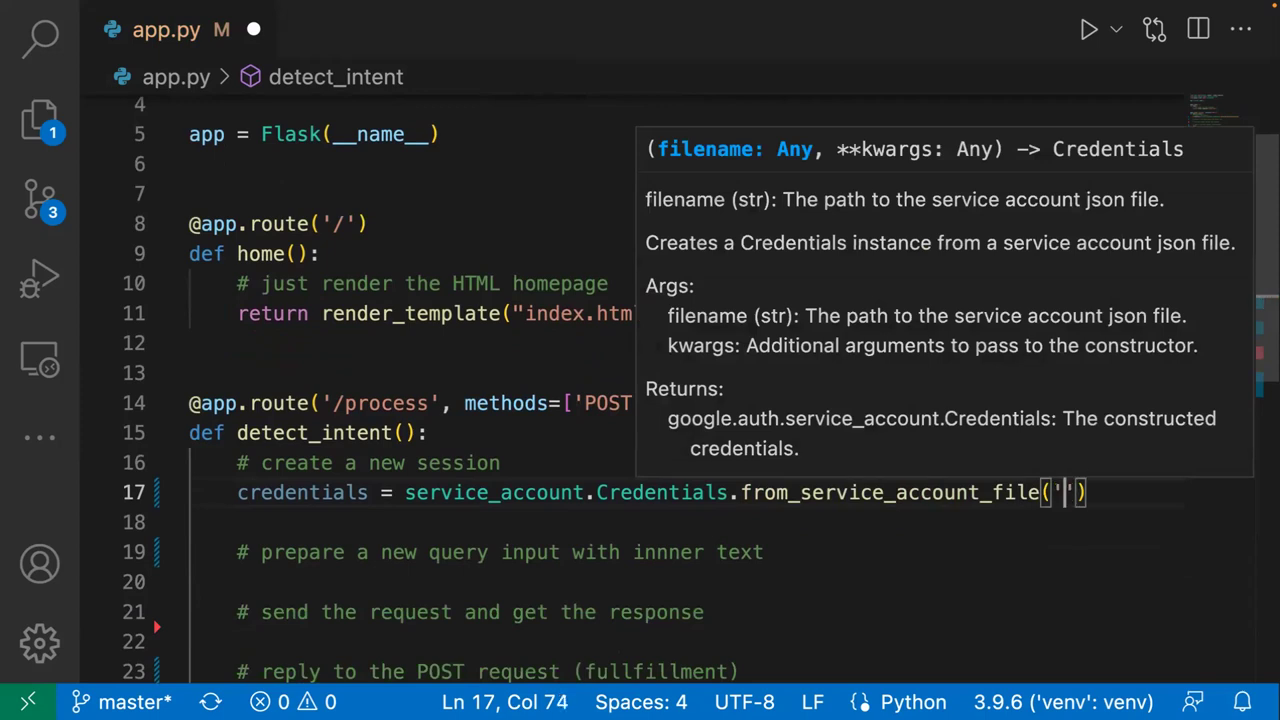
{"action": "type", "text": "client-"}
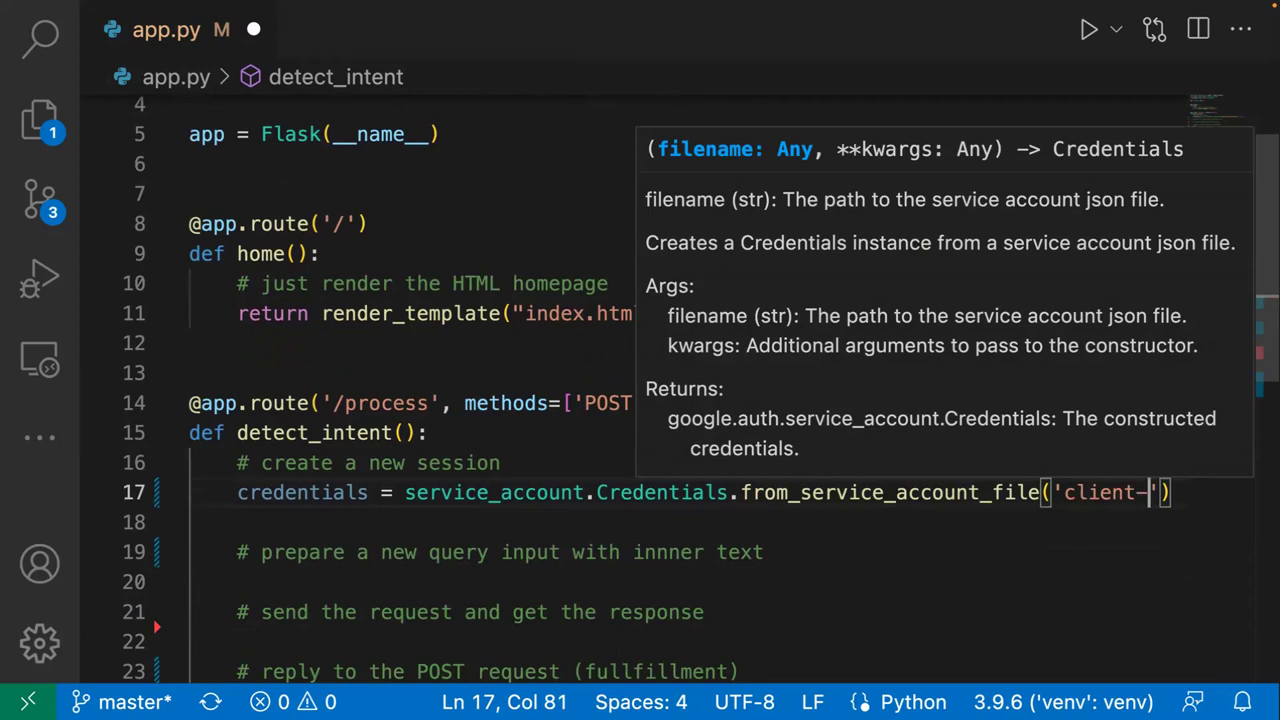
{"action": "key", "text": "BackSpace"}
{"action": "key", "text": "BackSpace"}
{"action": "key", "text": "BackSpace"}
{"action": "key", "text": "BackSpace"}
{"action": "key", "text": "BackSpace"}
{"action": "key", "text": "BackSpace"}
{"action": "key", "text": "BackSpace"}
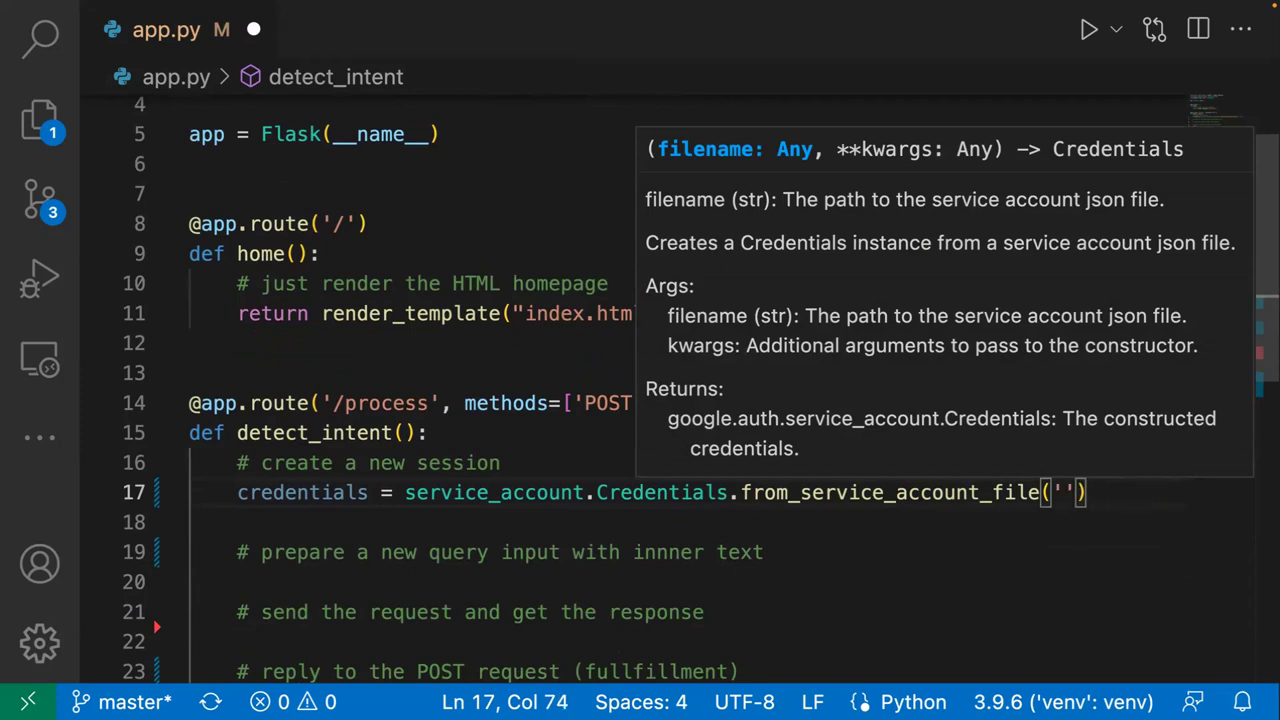
{"action": "type", "text": "client-ser"}
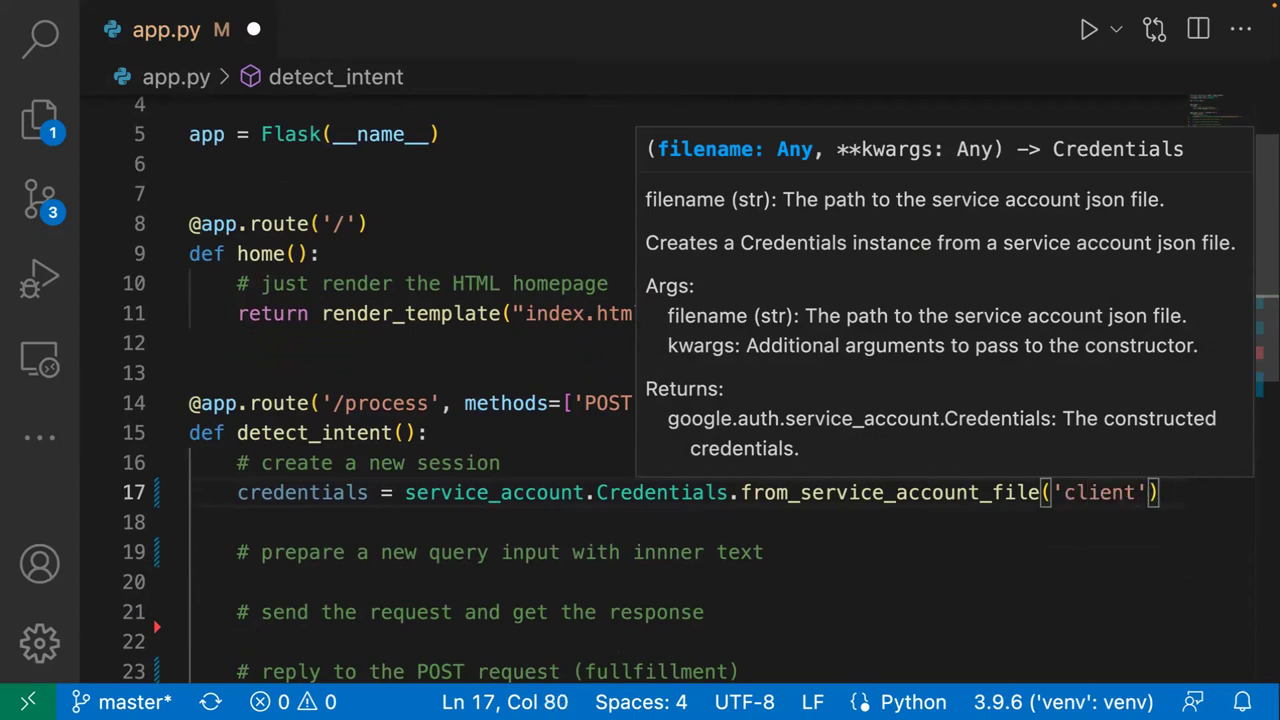
{"action": "key", "text": "BackSpace"}
{"action": "type", "text": "cret."}
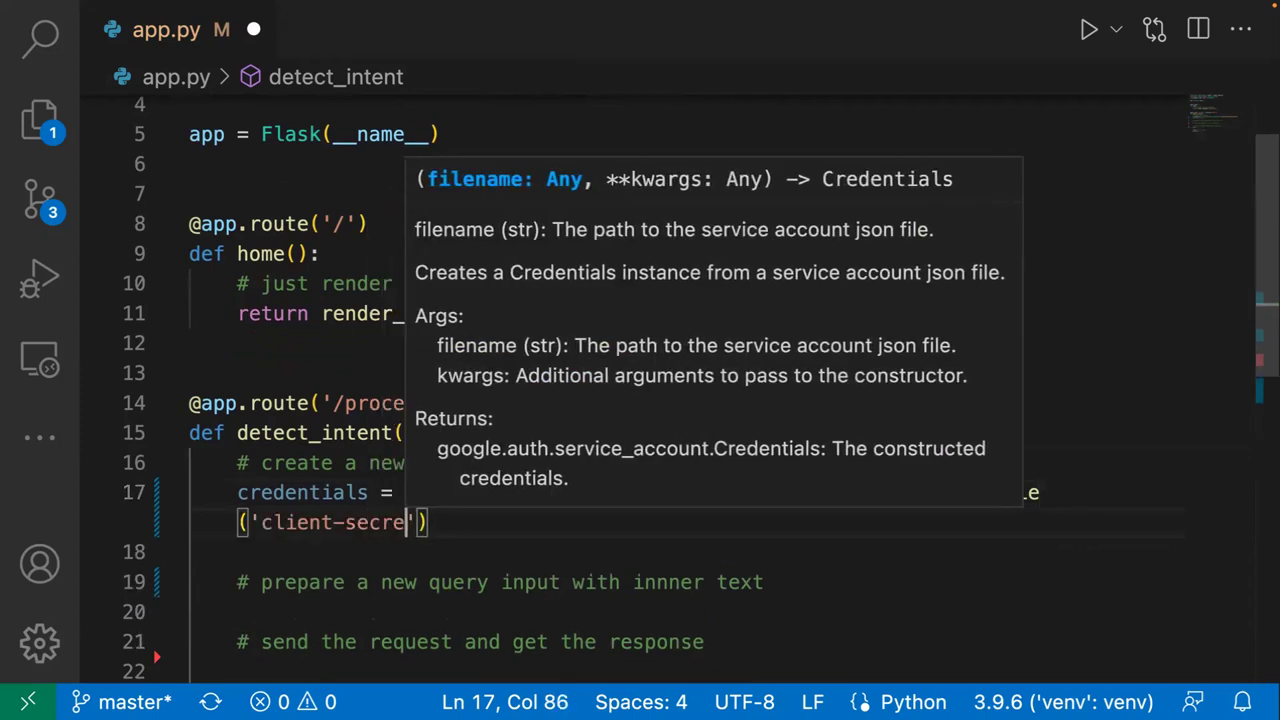
{"action": "type", "text": "json"}
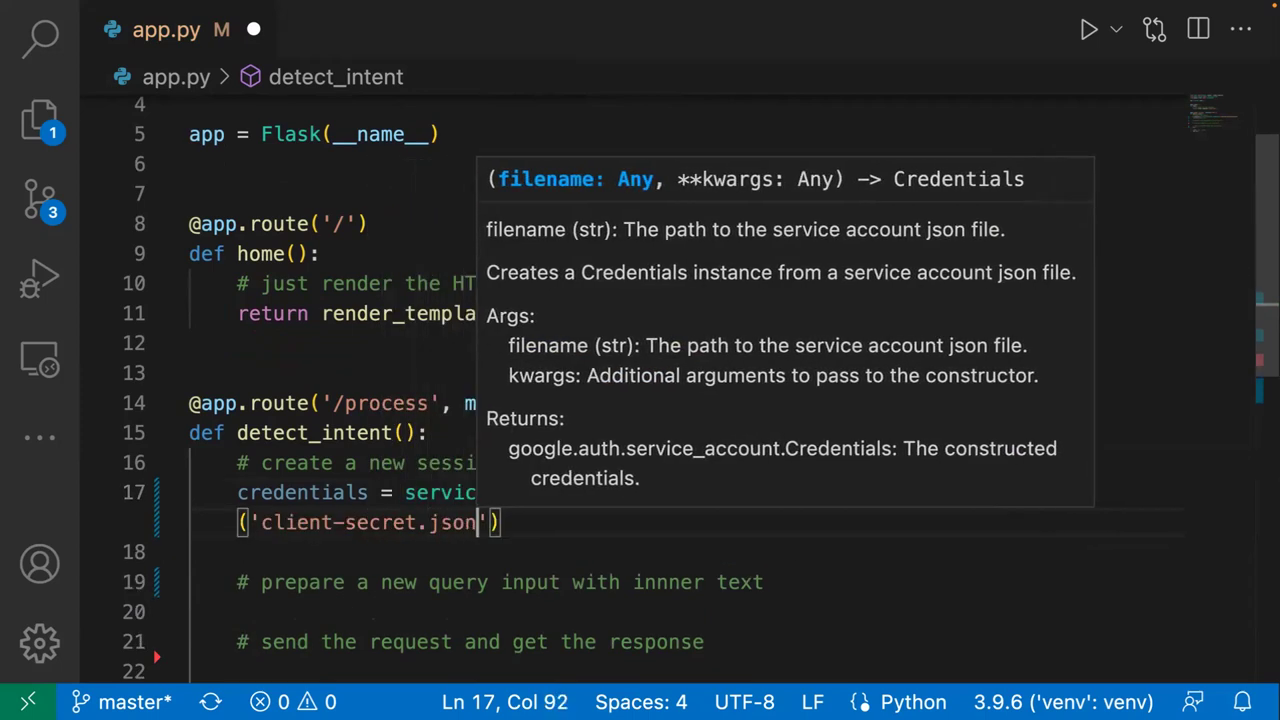
{"action": "left_click", "coordinate": [550, 528]}
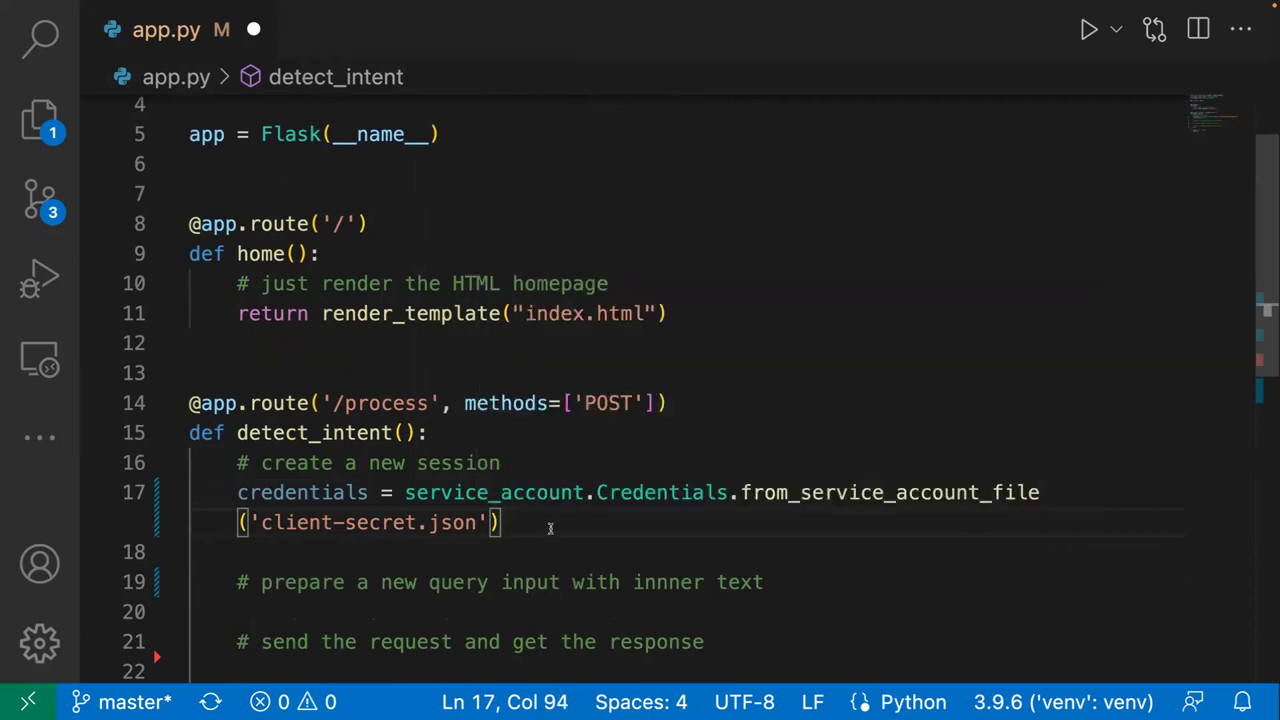
- Add a line below the credentials assignment that sets session_client to dialogflow.SessionsClient, without call parentheses
{"action": "key", "text": "Return"}
{"action": "type", "text": "session_client ="}
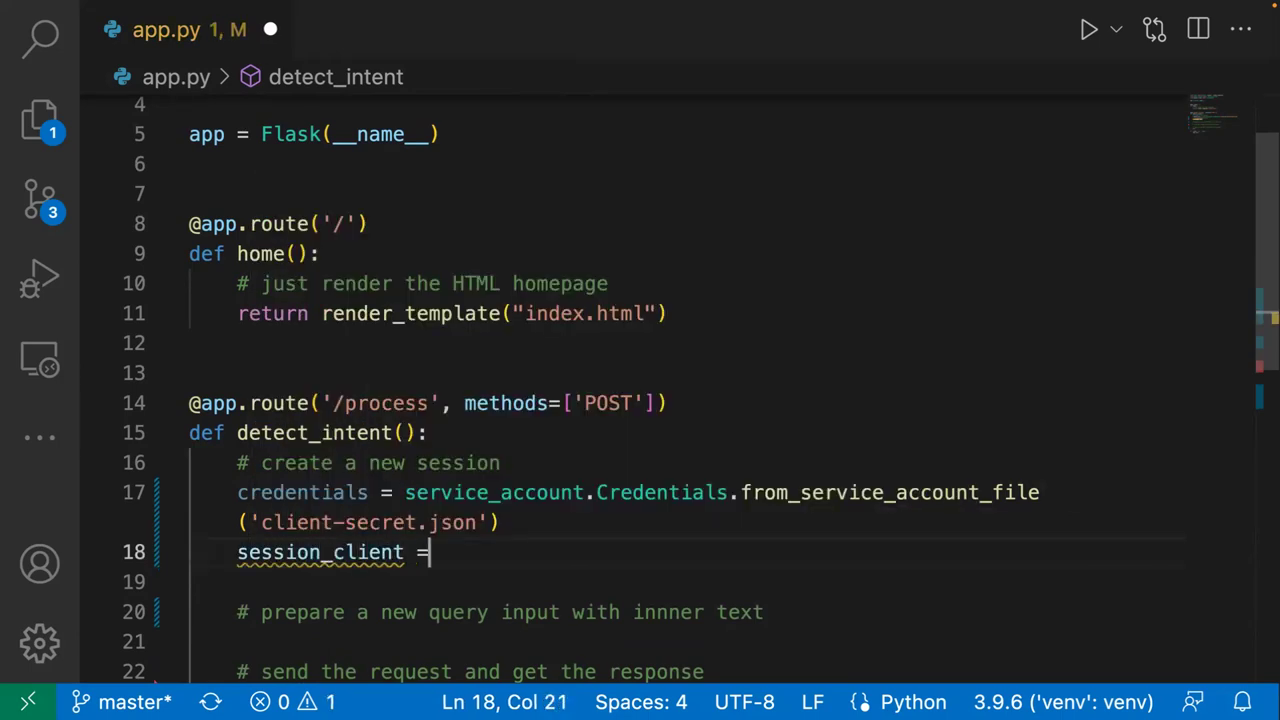
{"action": "type", "text": " dialogflow"}
{"action": "type", "text": "."}
{"action": "type", "text": "Sess"}
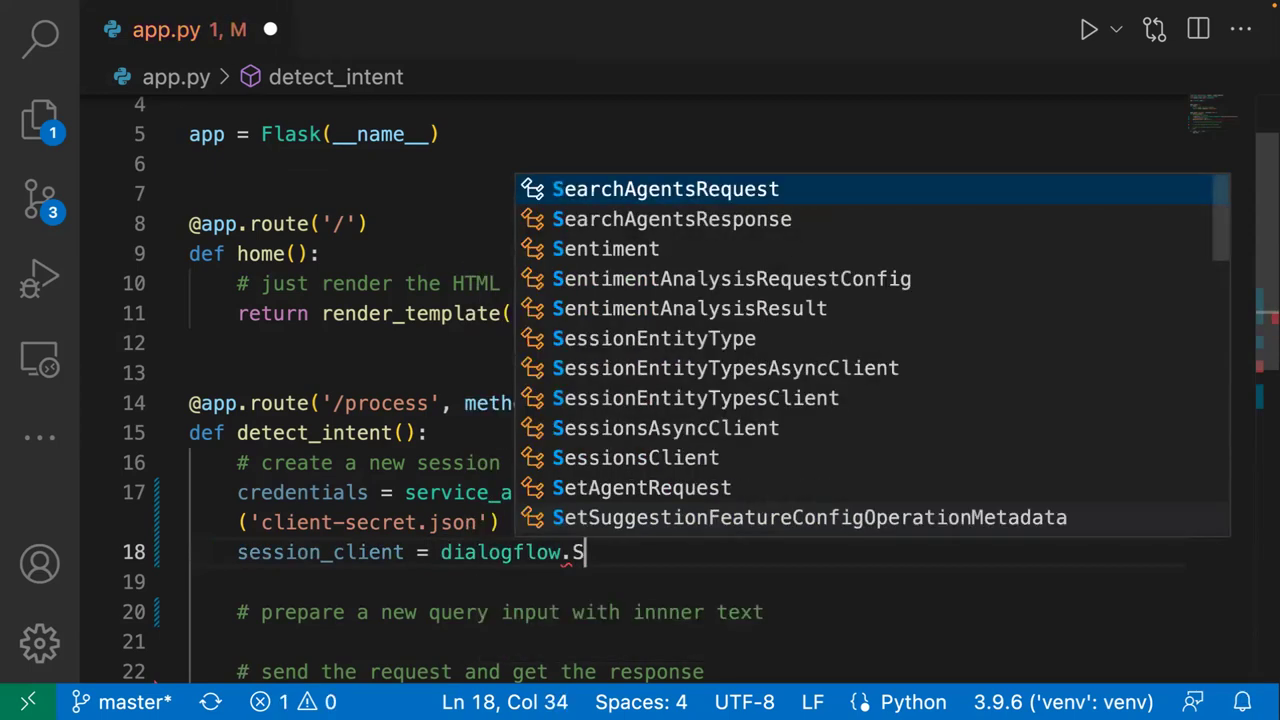
{"action": "key", "text": "Down"}
{"action": "key", "text": "Down"}
{"action": "key", "text": "Down"}
{"action": "key", "text": "Down"}
{"action": "key", "text": "Return"}
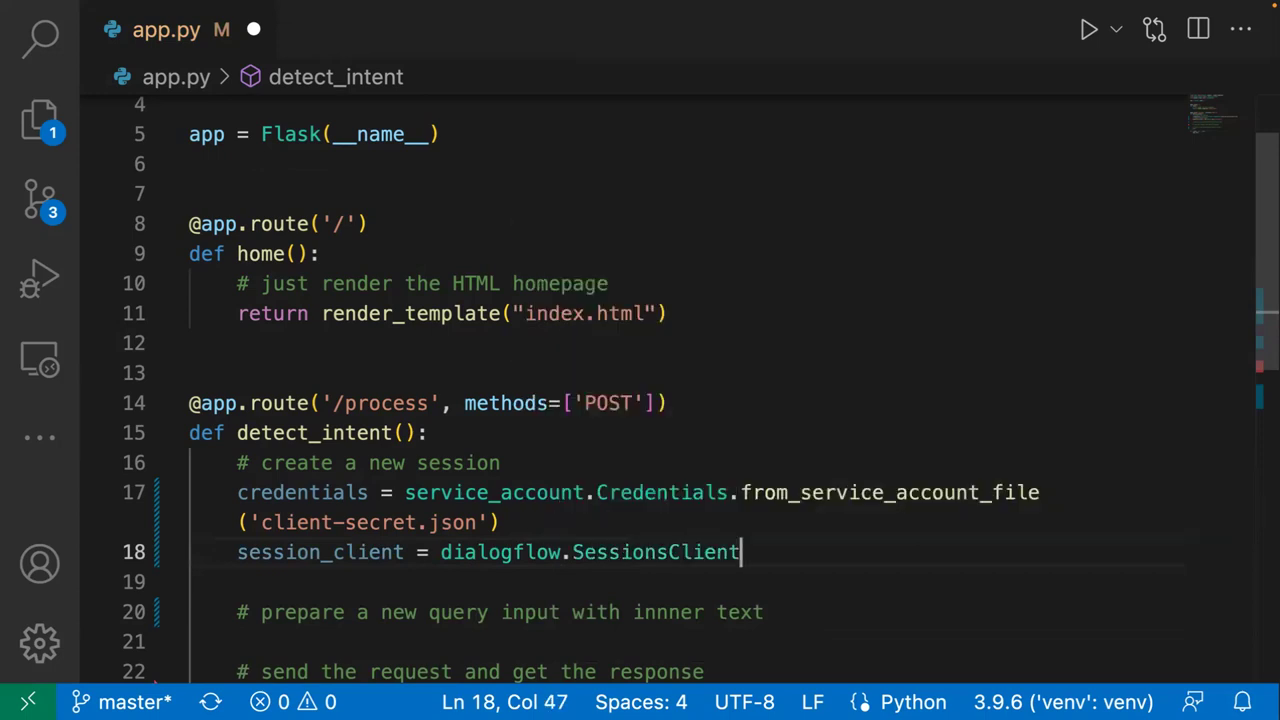
- Call SessionsClient with the keyword argument credentials=credentials on the session_client line
{"action": "type", "text": "("}
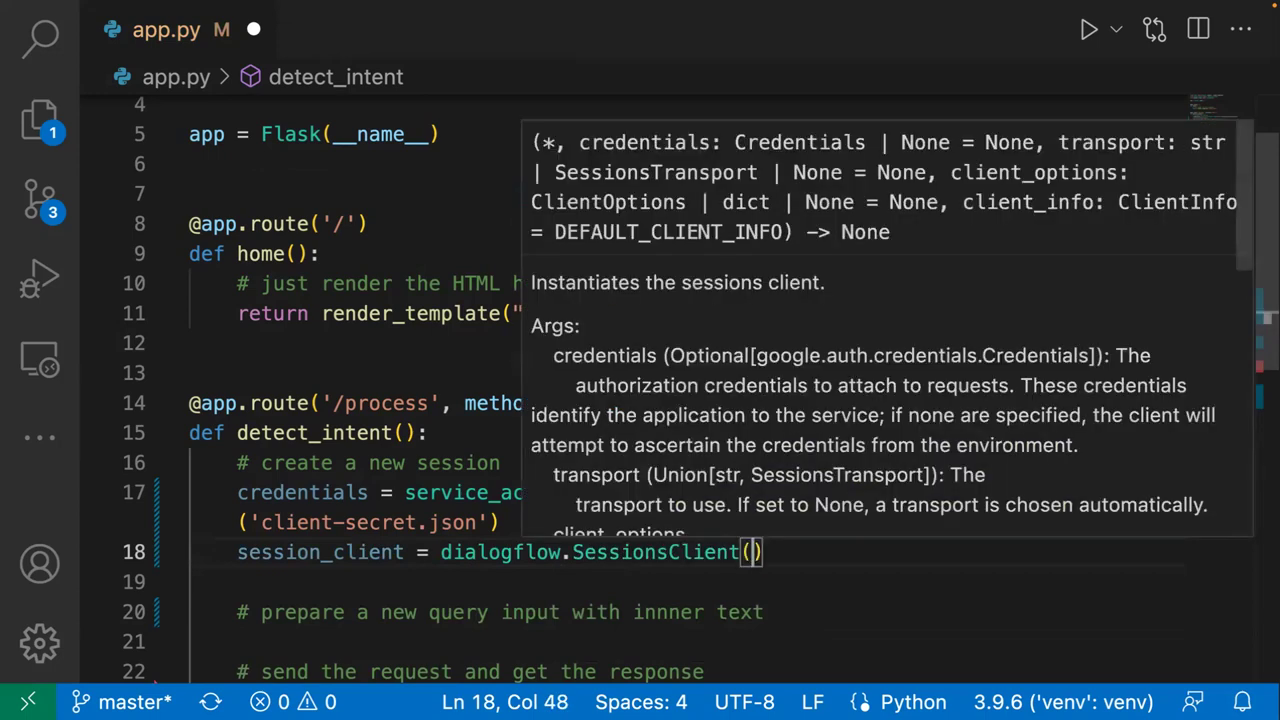
{"action": "type", "text": "credentials="}
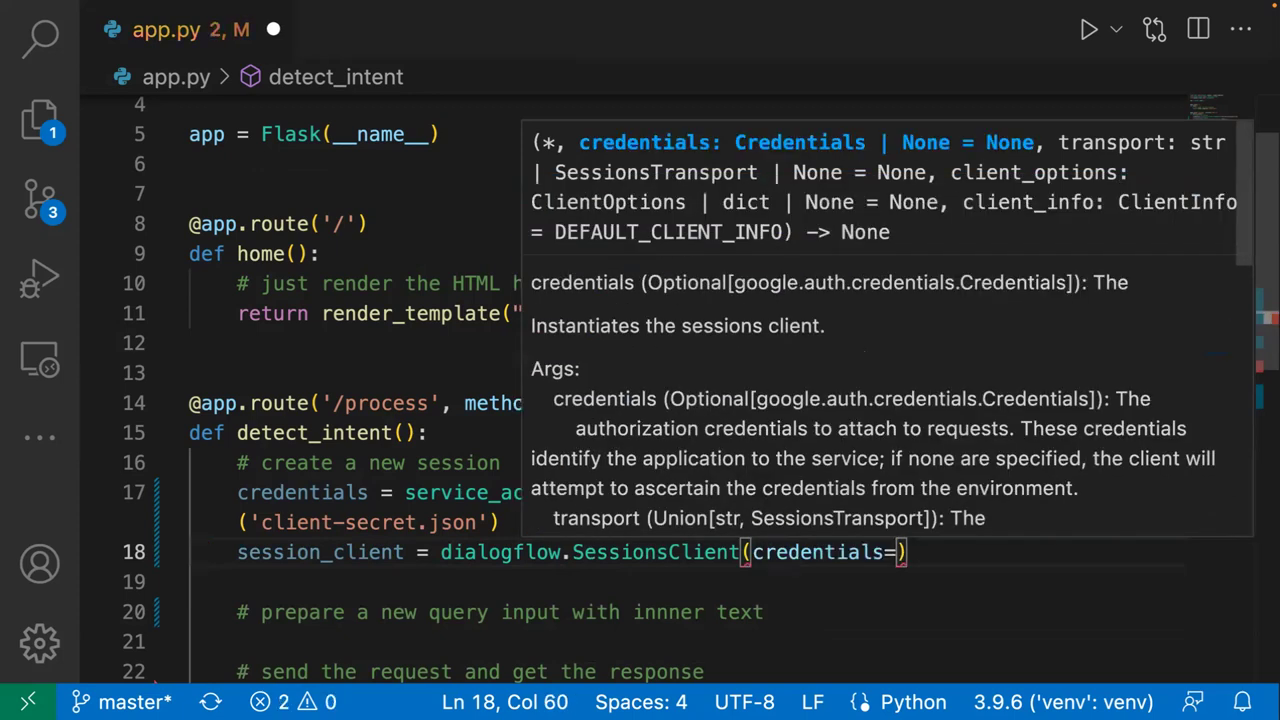
{"action": "type", "text": "credentials)"}
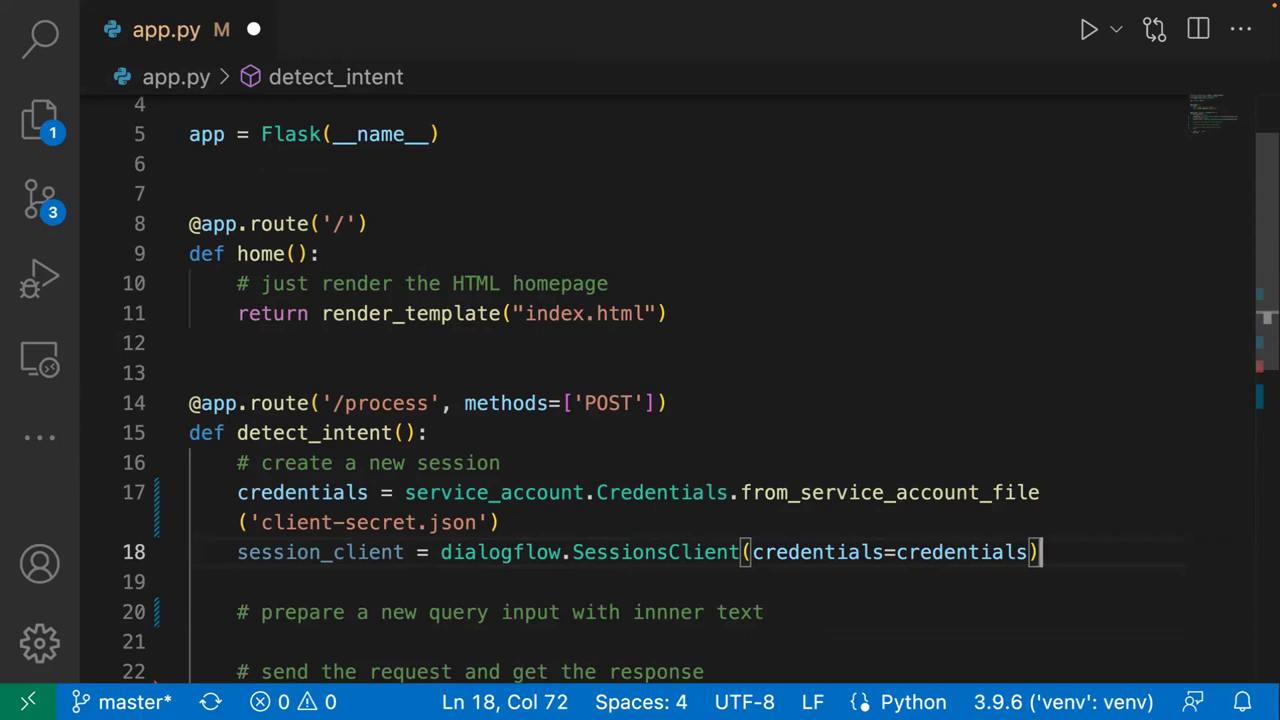
- Add a line below session_client that sets session to session_client.session_path, without call parentheses
{"action": "key", "text": "Return"}
{"action": "scroll", "coordinate": [518, 515], "scroll_direction": "down", "scroll_amount": 1}
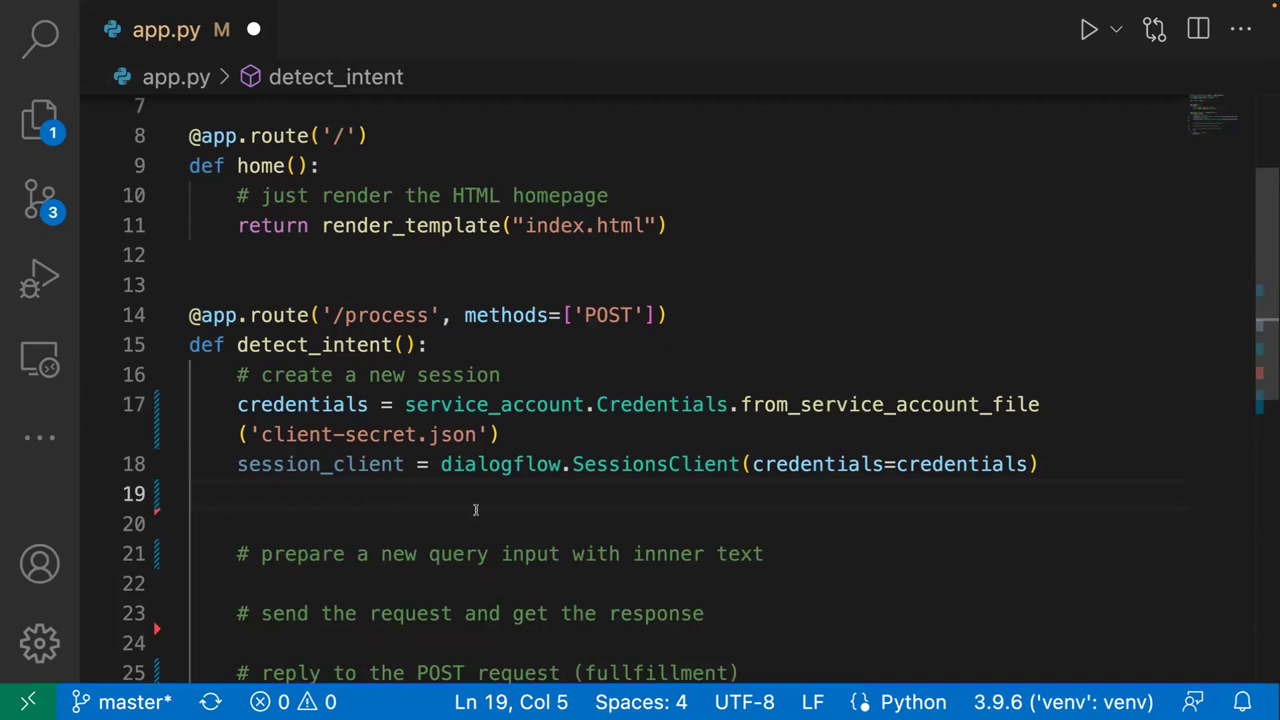
{"action": "type", "text": "session = "}
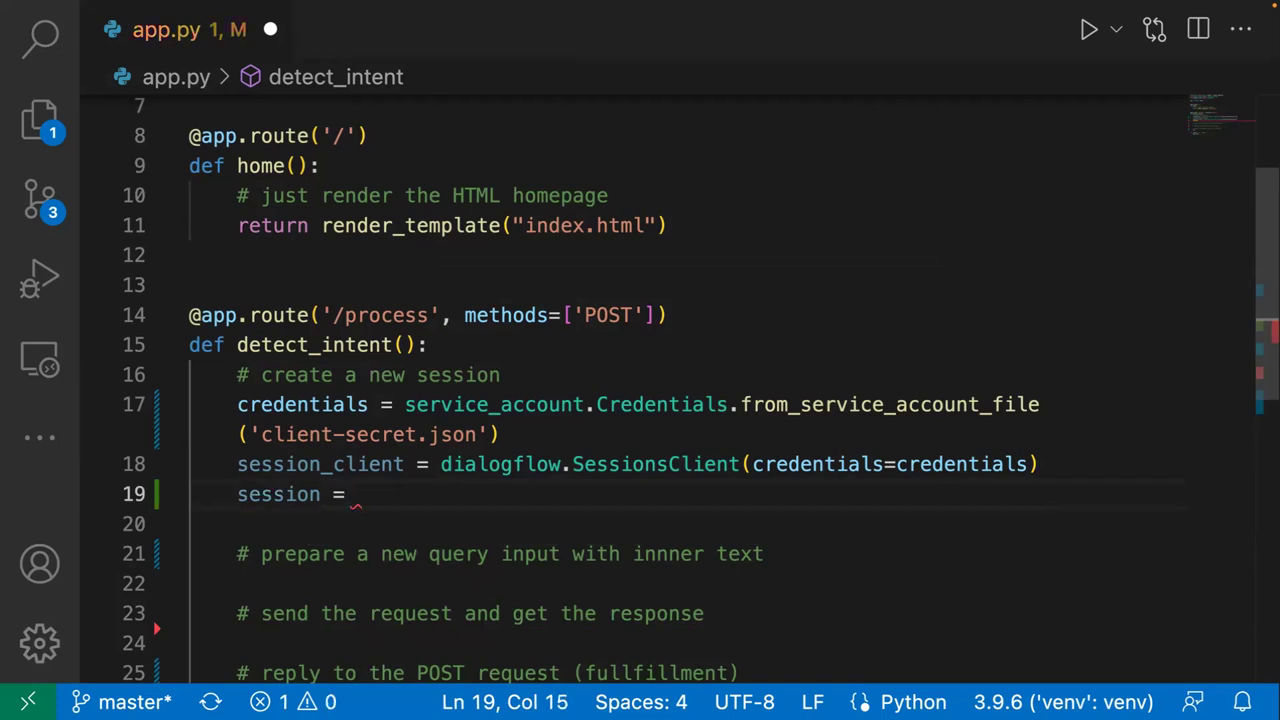
{"action": "type", "text": "se"}
{"action": "key", "text": "Tab"}
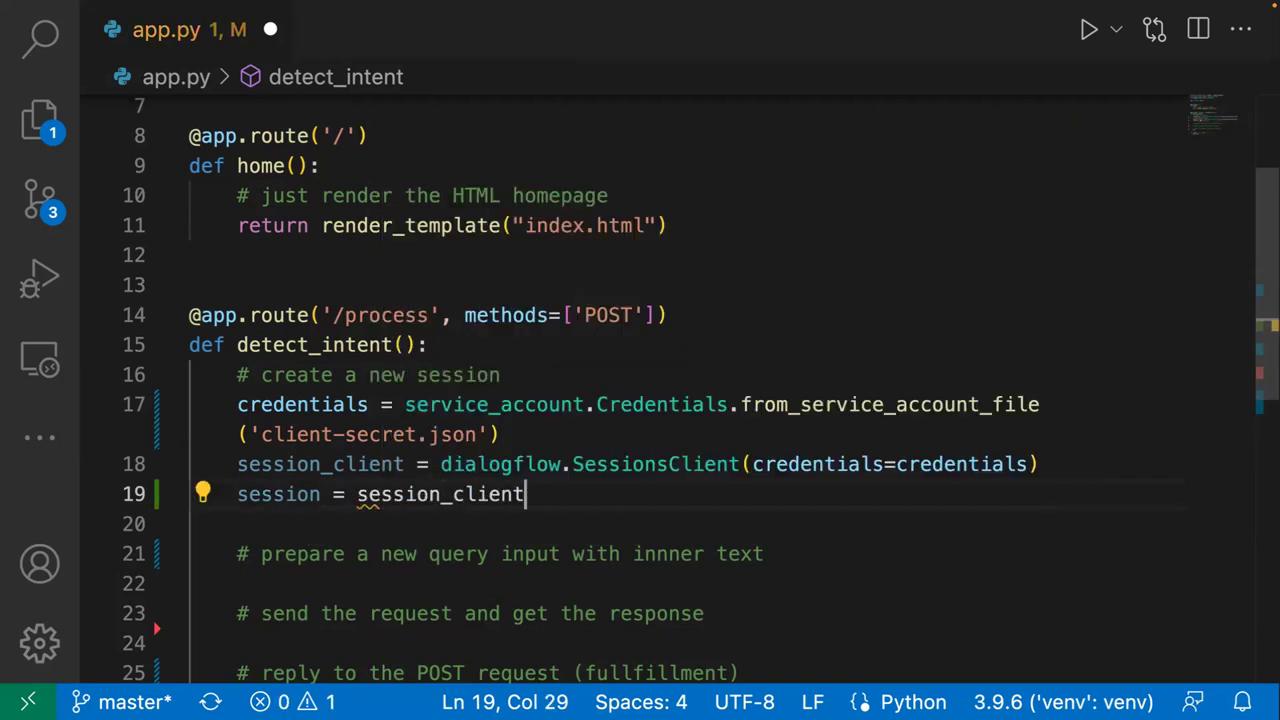
{"action": "type", "text": "."}
{"action": "type", "text": "se"}
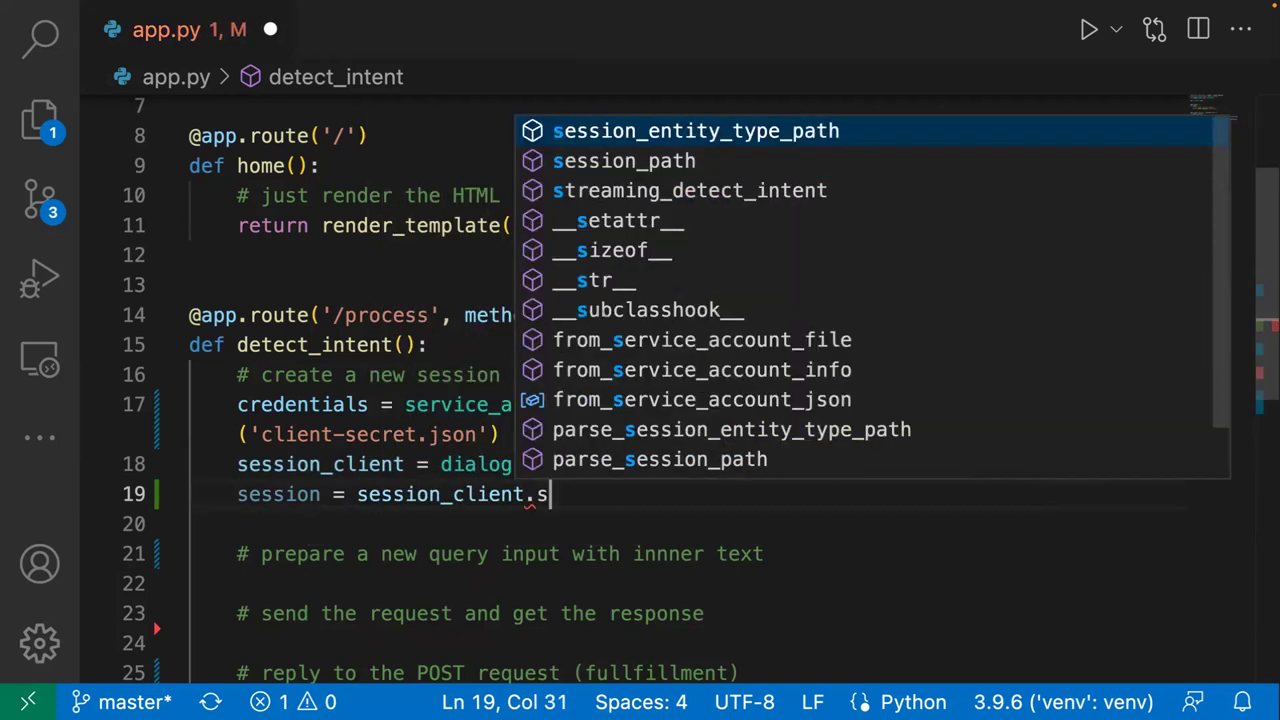
{"action": "key", "text": "Down"}
{"action": "key", "text": "Tab"}
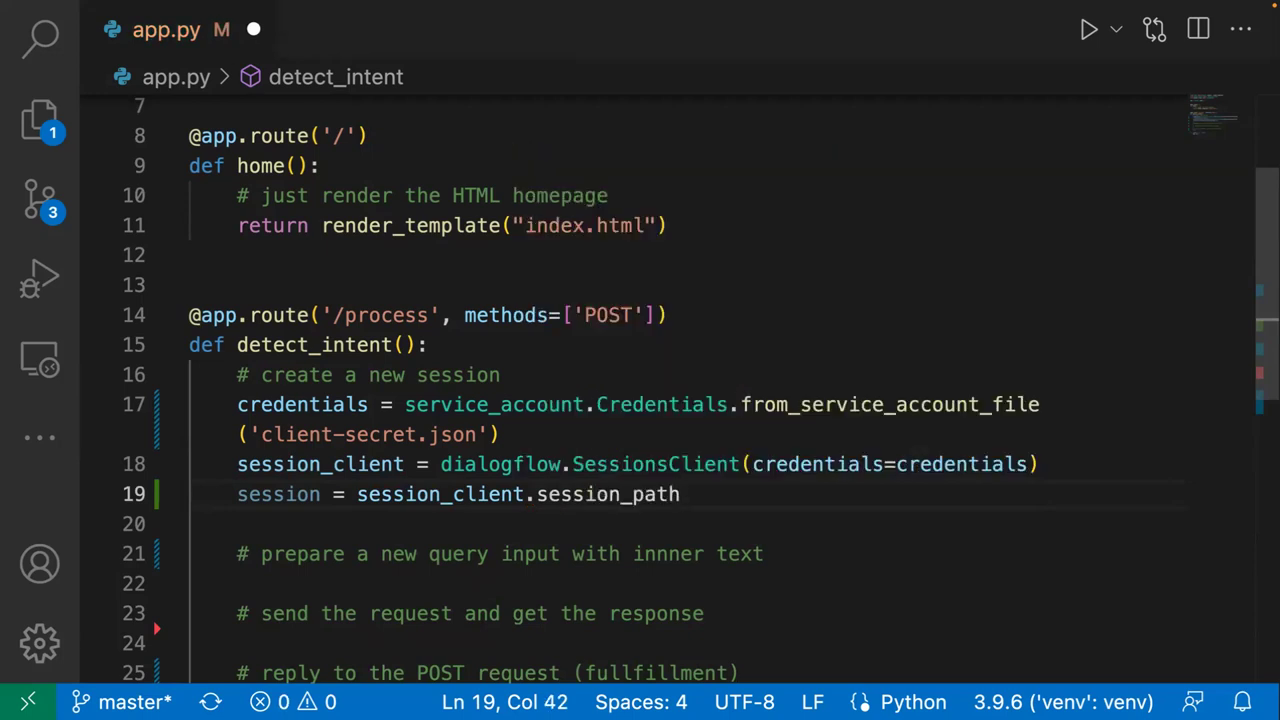
- Call session_path with an empty string as the project and 123456 as the session
{"action": "type", "text": "("}
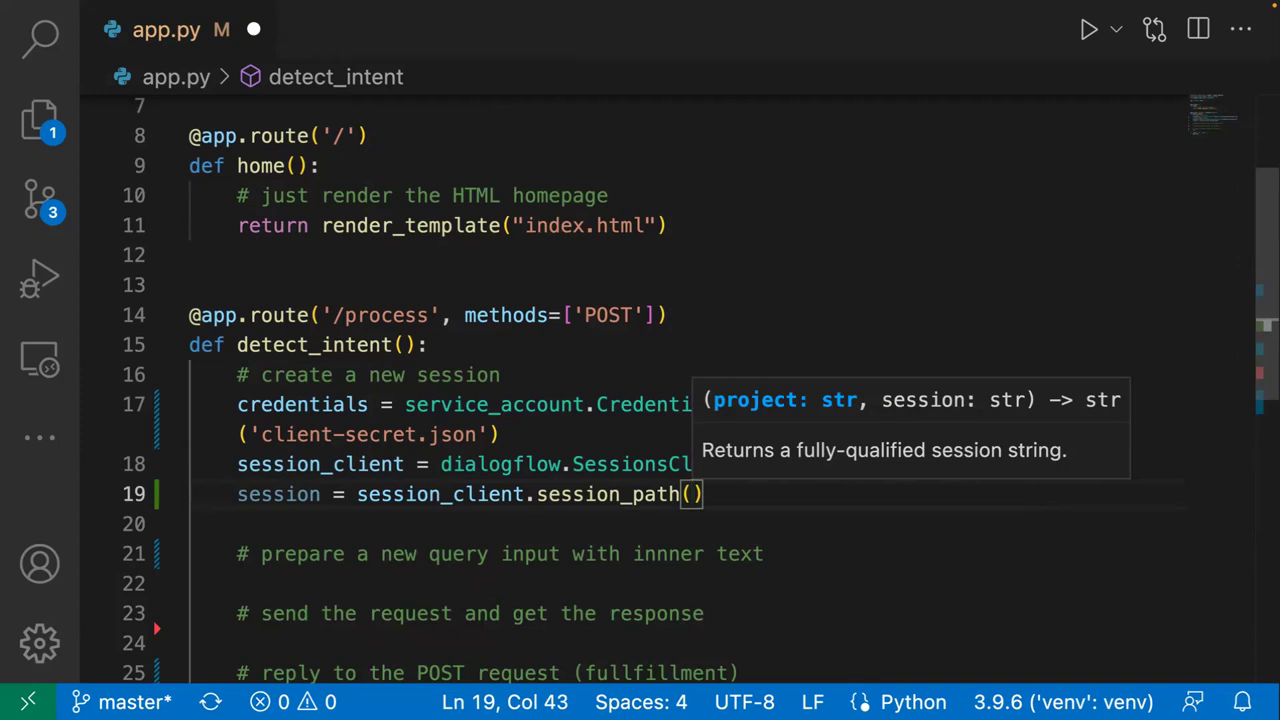
{"action": "type", "text": "'"}
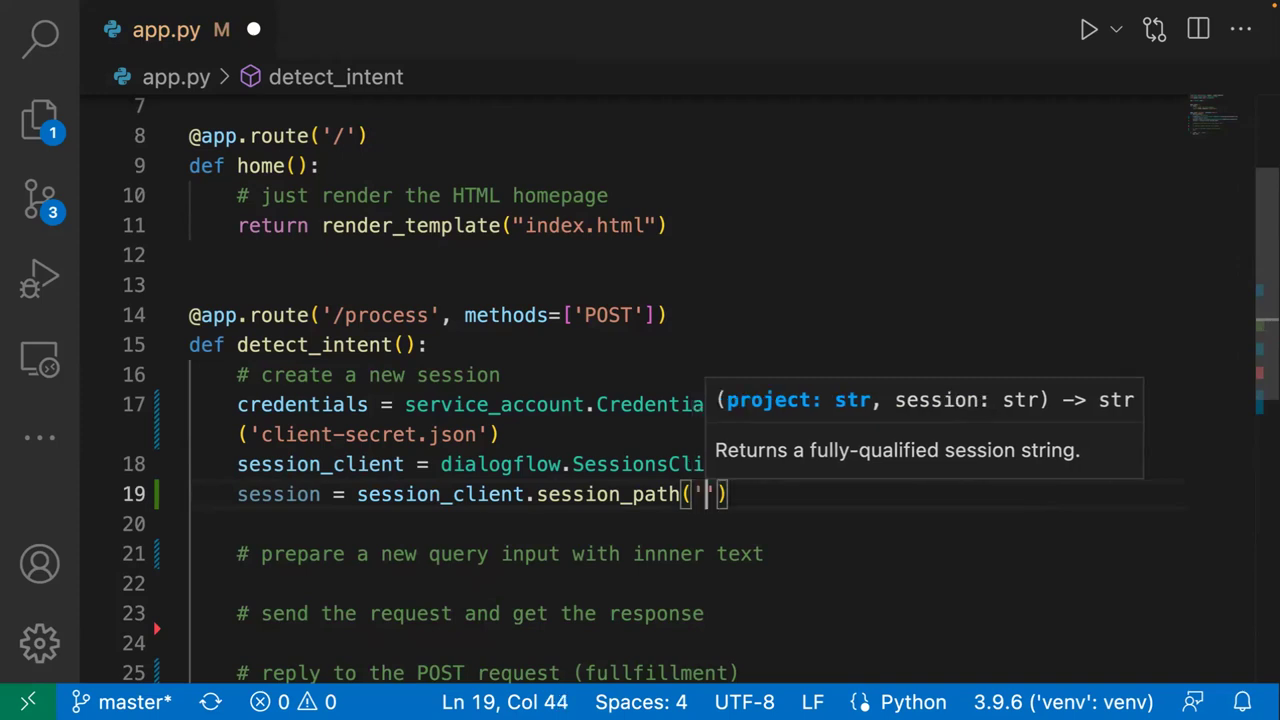
{"action": "type", "text": "',"}
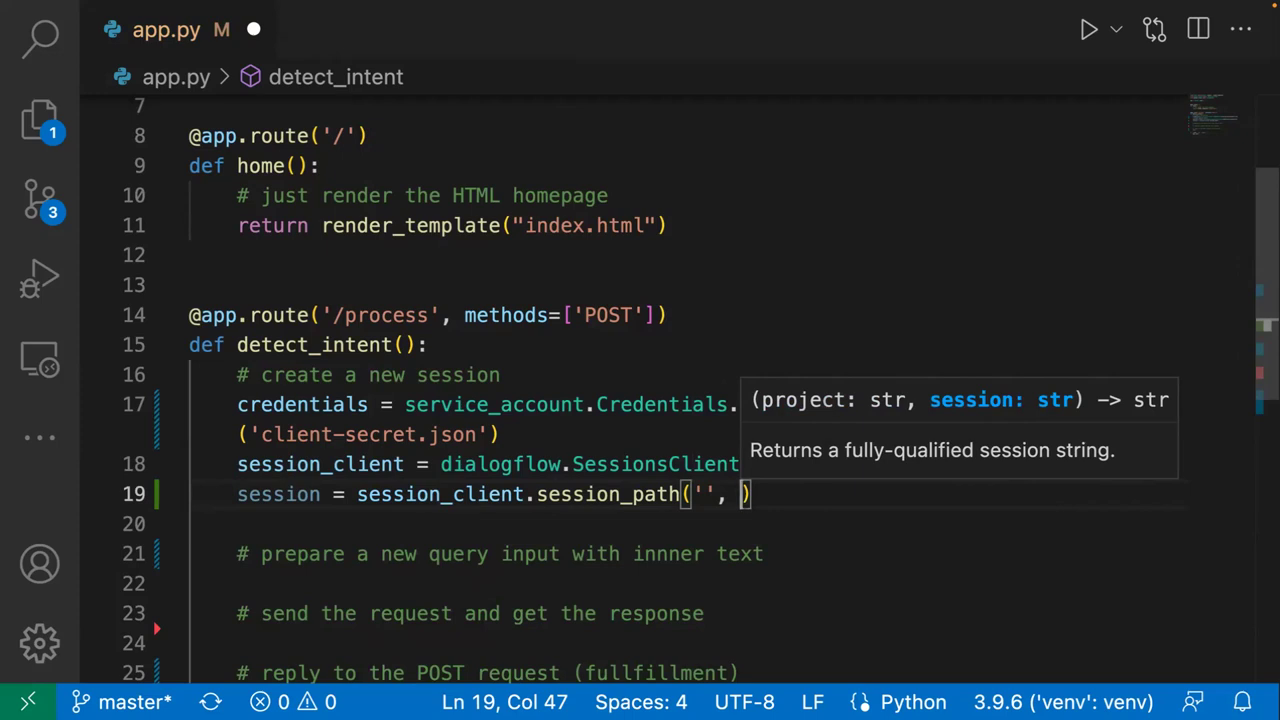
{"action": "type", "text": "123456"}
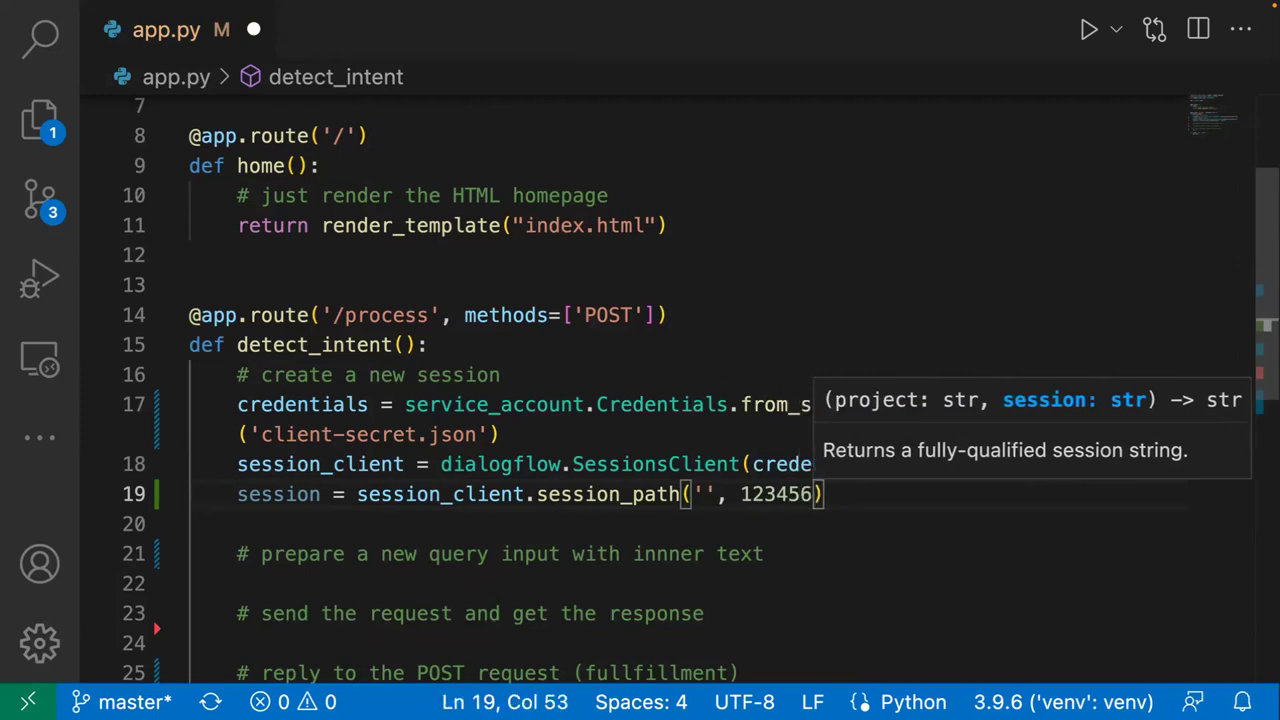
{"action": "key", "text": "Left"}
{"action": "key", "text": "Right"}
{"action": "key", "text": "Right"}
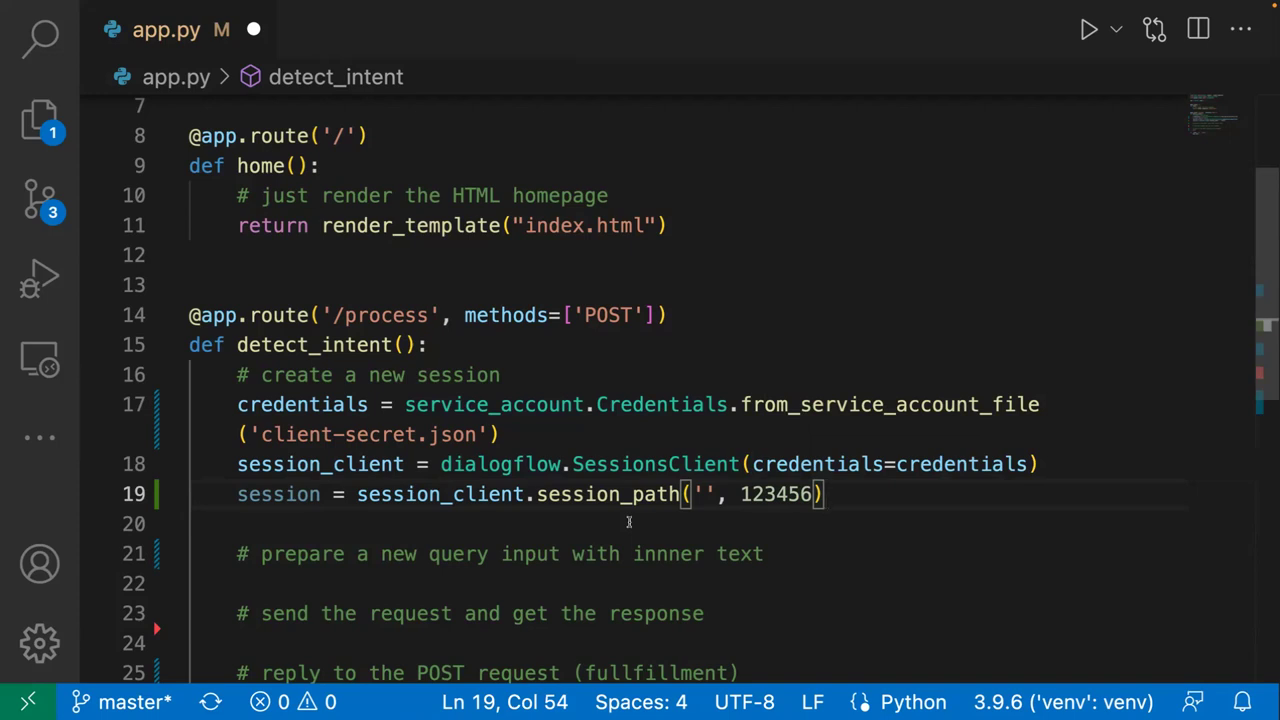
- Copy the project ID weather-agent-uknb from the agent's settings in the Dialogflow console into session_path's empty string in app.py, and save the file
{"action": "left_click", "coordinate": [704, 494]}
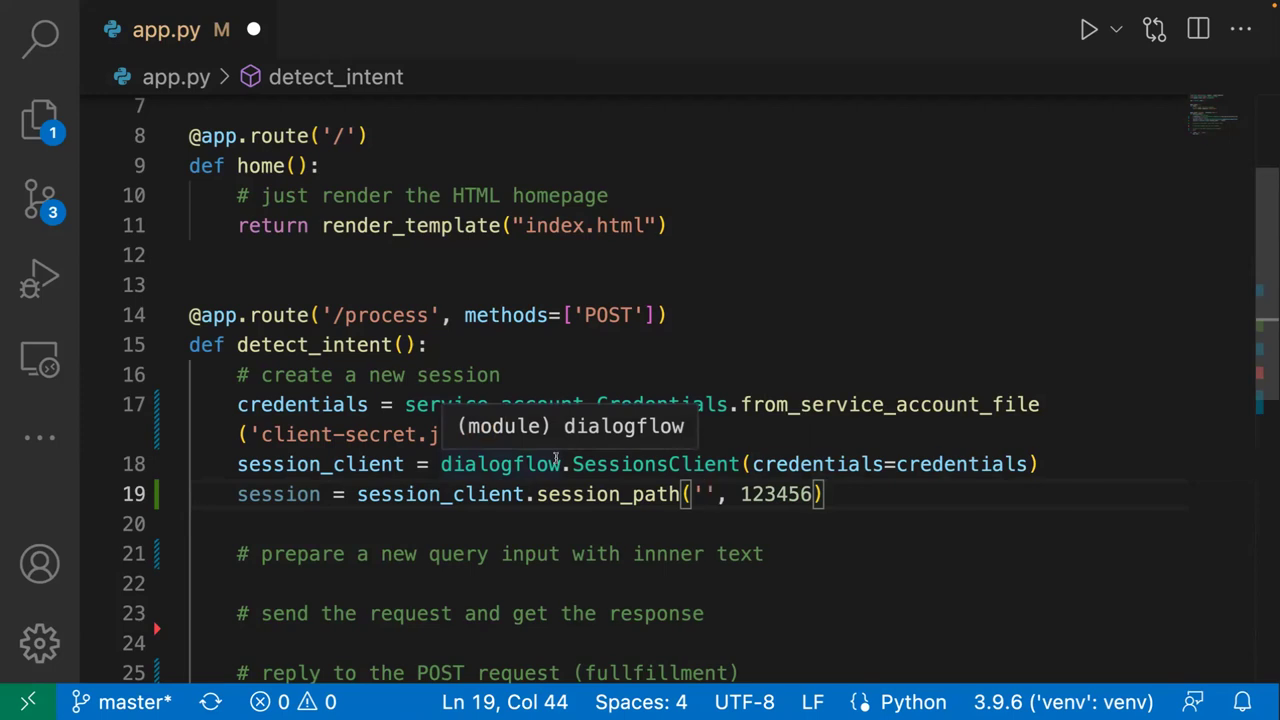
{"action": "key", "text": "super+Tab"}
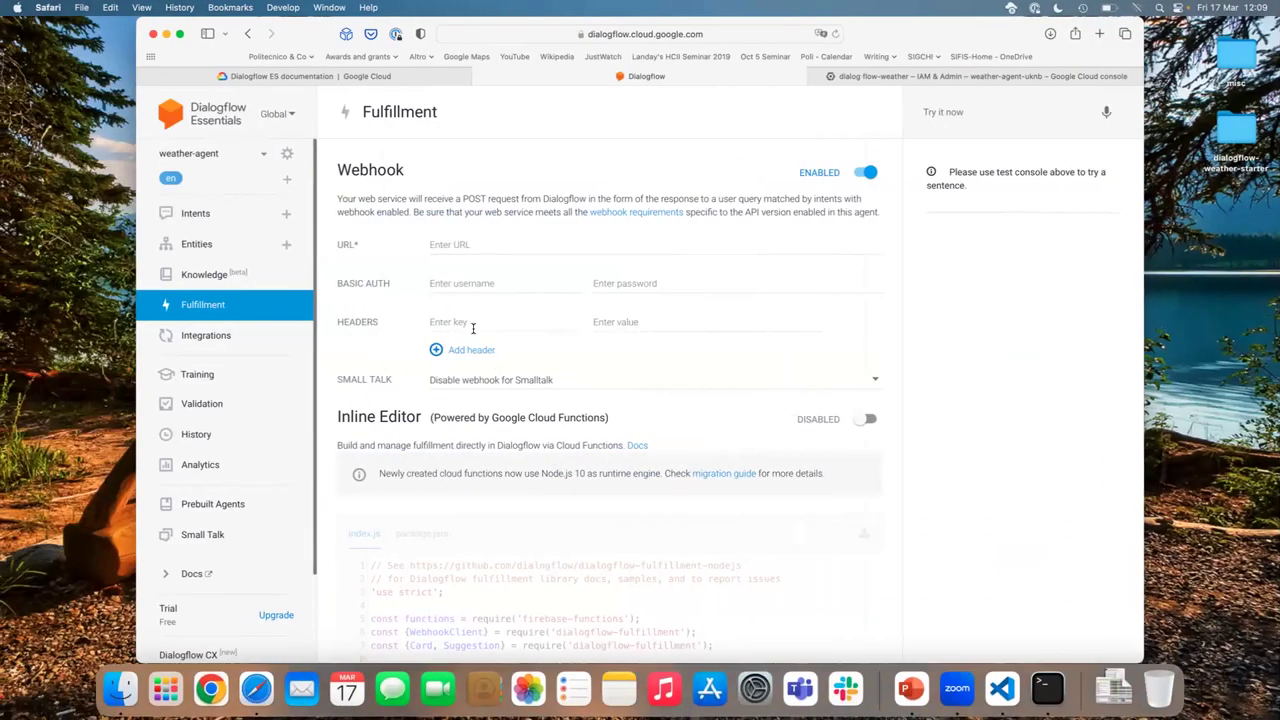
{"action": "left_click", "coordinate": [287, 153]}
{"action": "left_click_drag", "start_coordinate": [574, 466], "coordinate": [482, 462]}
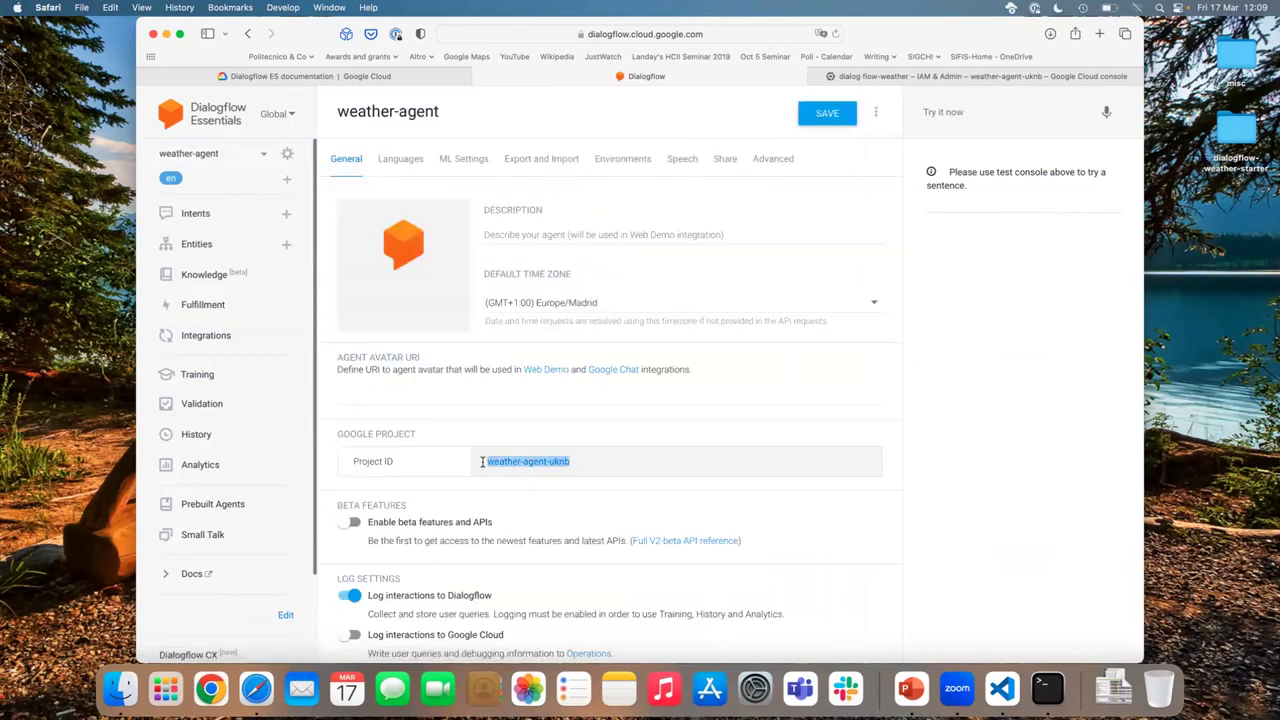
{"action": "key", "text": "super+c"}
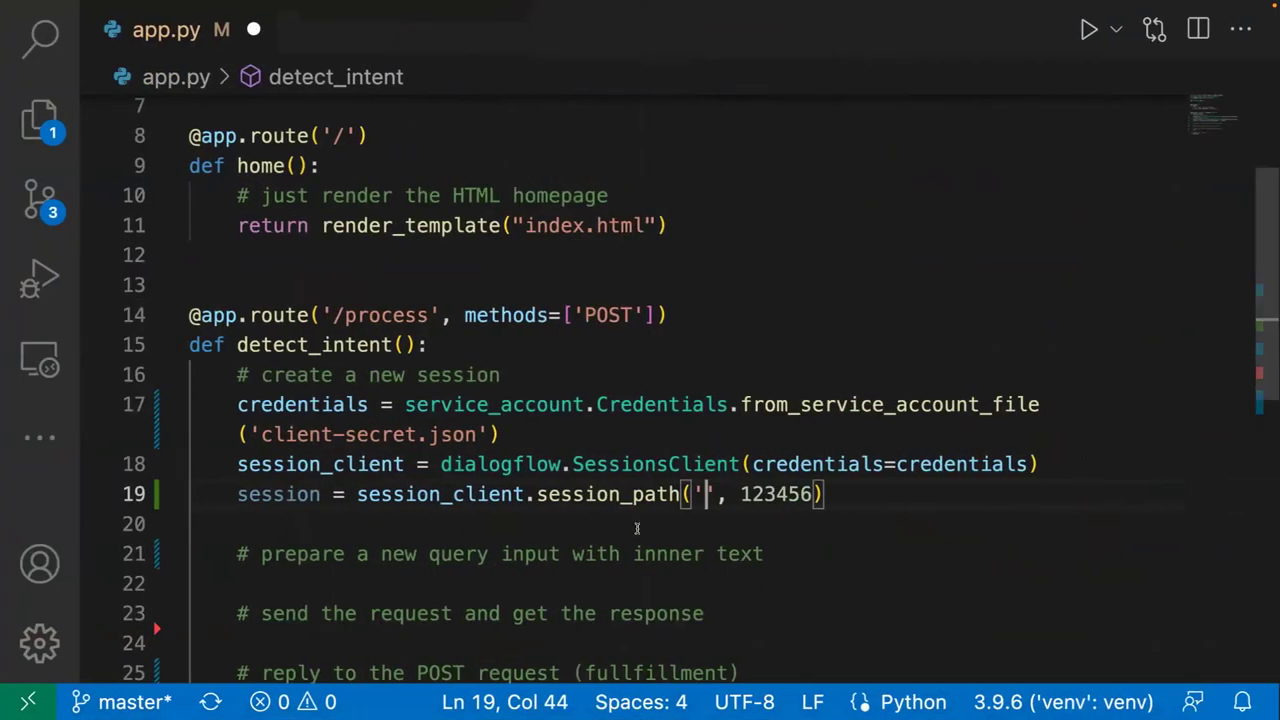
{"action": "key", "text": "super+v"}
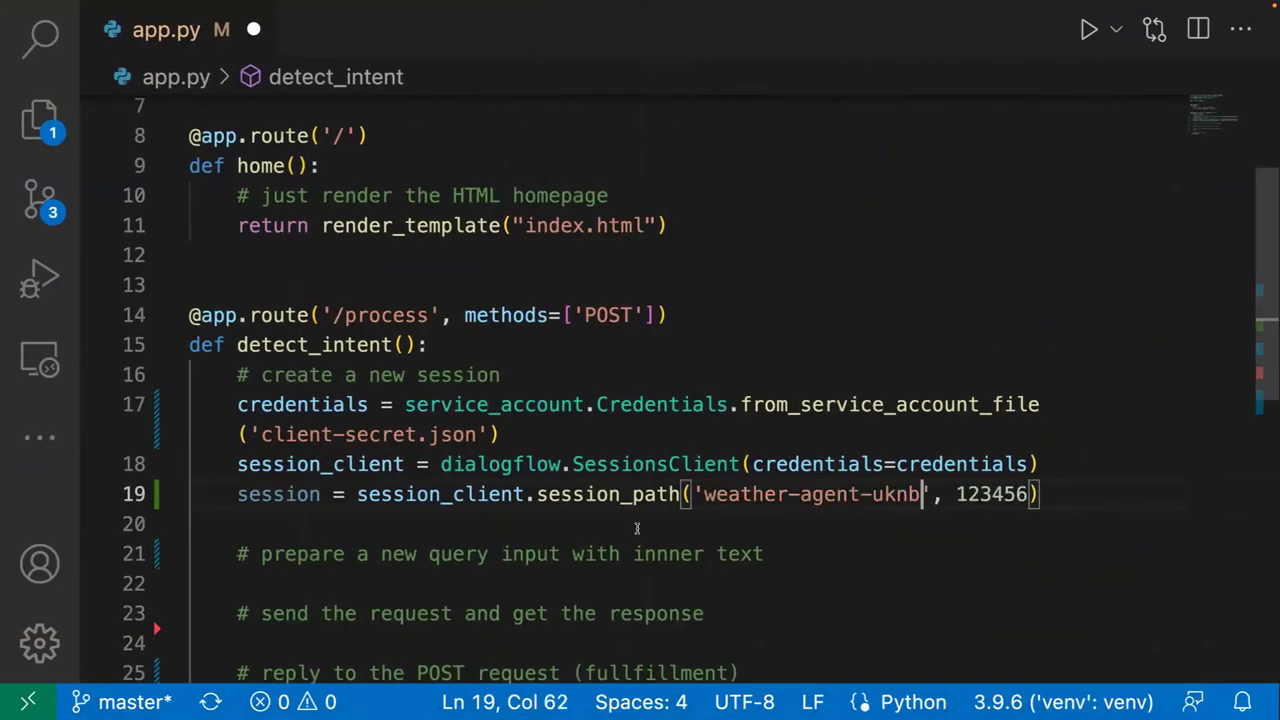
{"action": "left_click", "coordinate": [1062, 491]}
{"action": "scroll", "coordinate": [1062, 491], "scroll_direction": "down", "scroll_amount": 2}
{"action": "key", "text": "super+s"}
- Below the "prepare a new query input" comment, add the line text_input = dialogflow.TextInput() with empty parentheses
{"action": "left_click", "coordinate": [785, 386]}
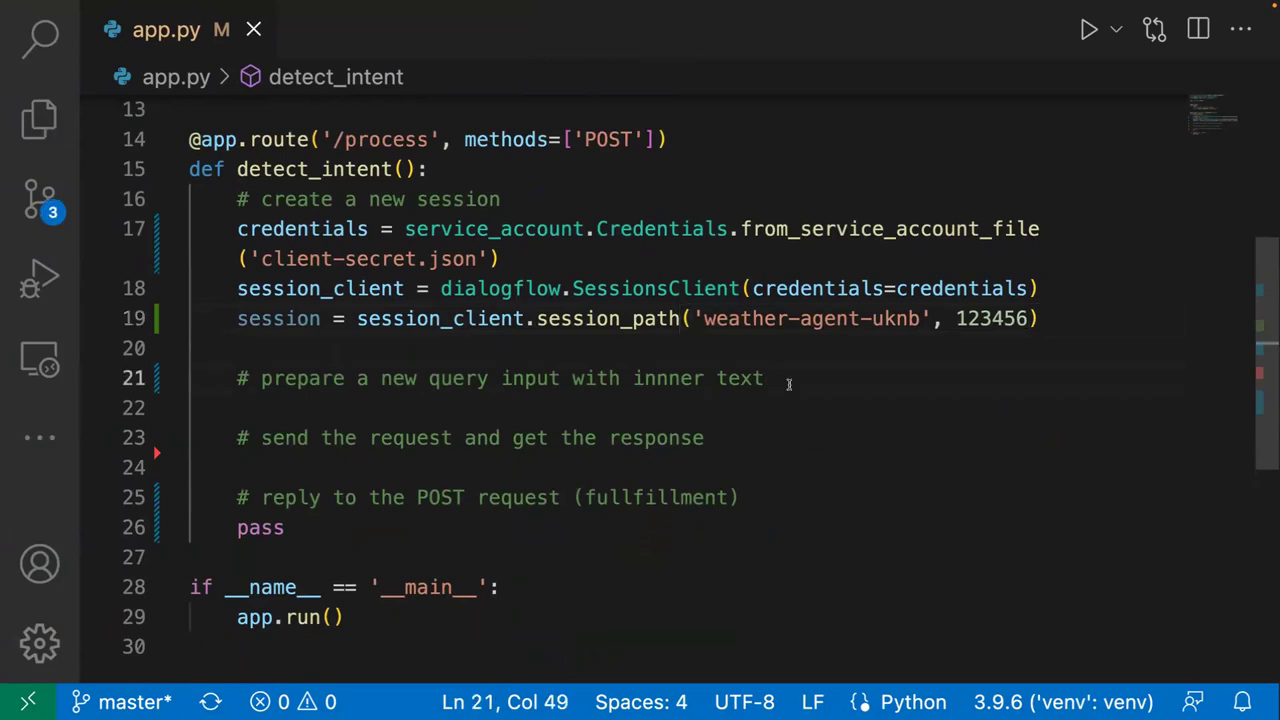
{"action": "key", "text": "Return"}
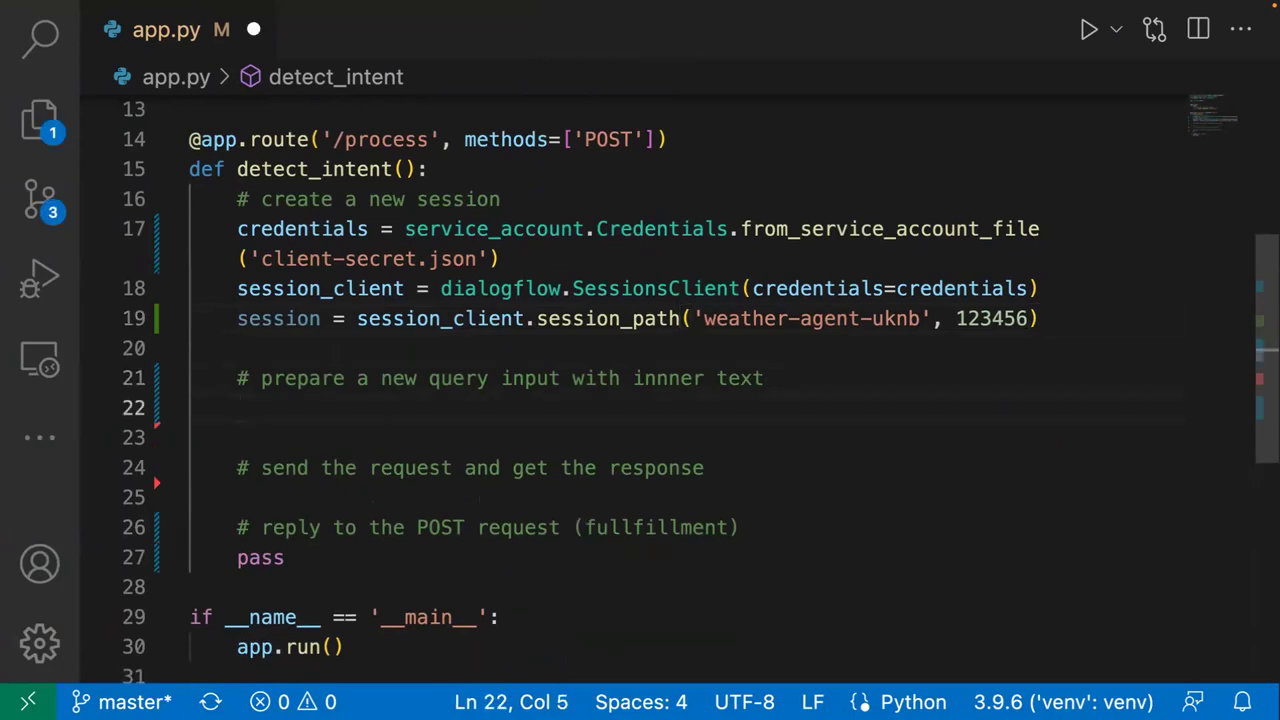
{"action": "type", "text": "text"}
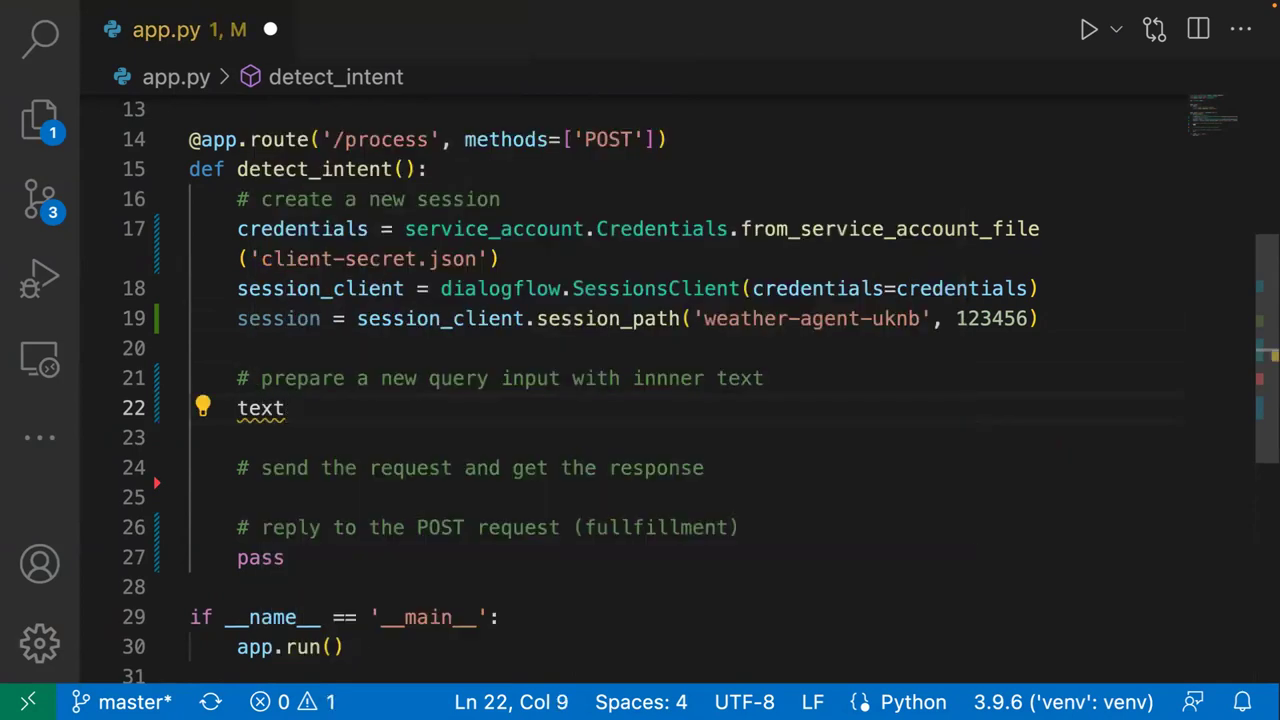
{"action": "type", "text": "_qu"}
{"action": "key", "text": "BackSpace"}
{"action": "key", "text": "BackSpace"}
{"action": "type", "text": "input "}
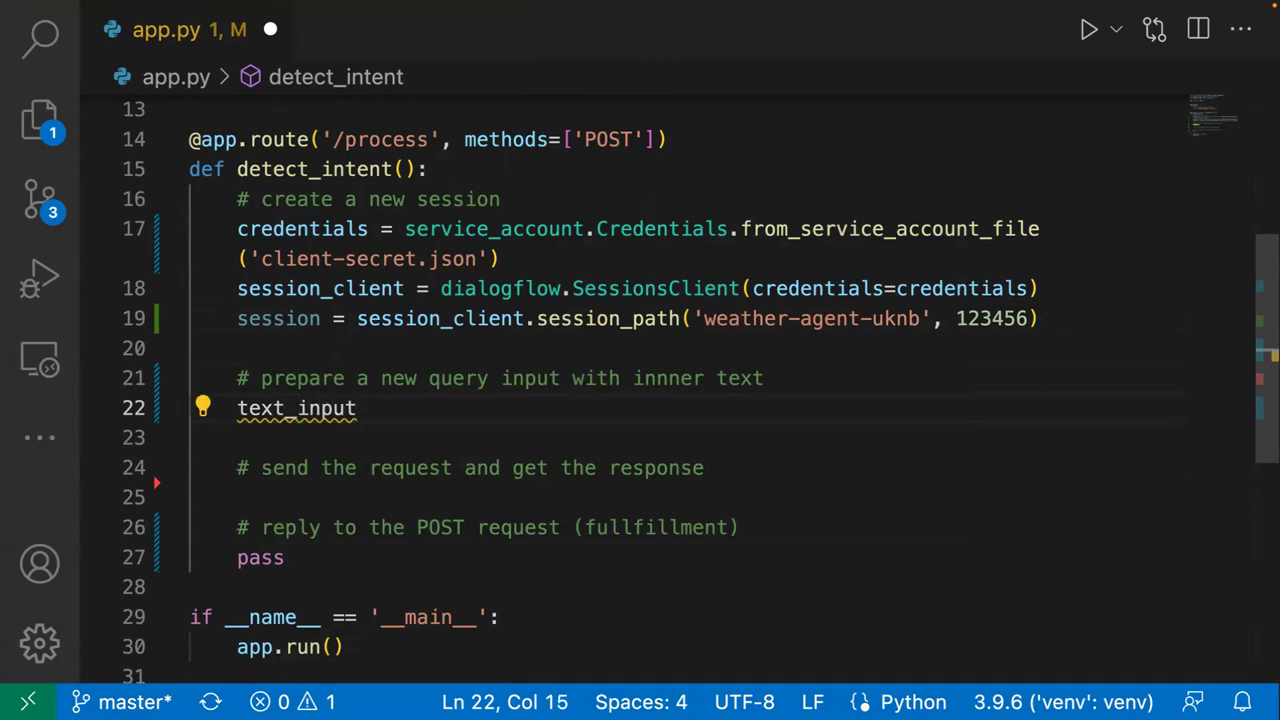
{"action": "type", "text": "= dia"}
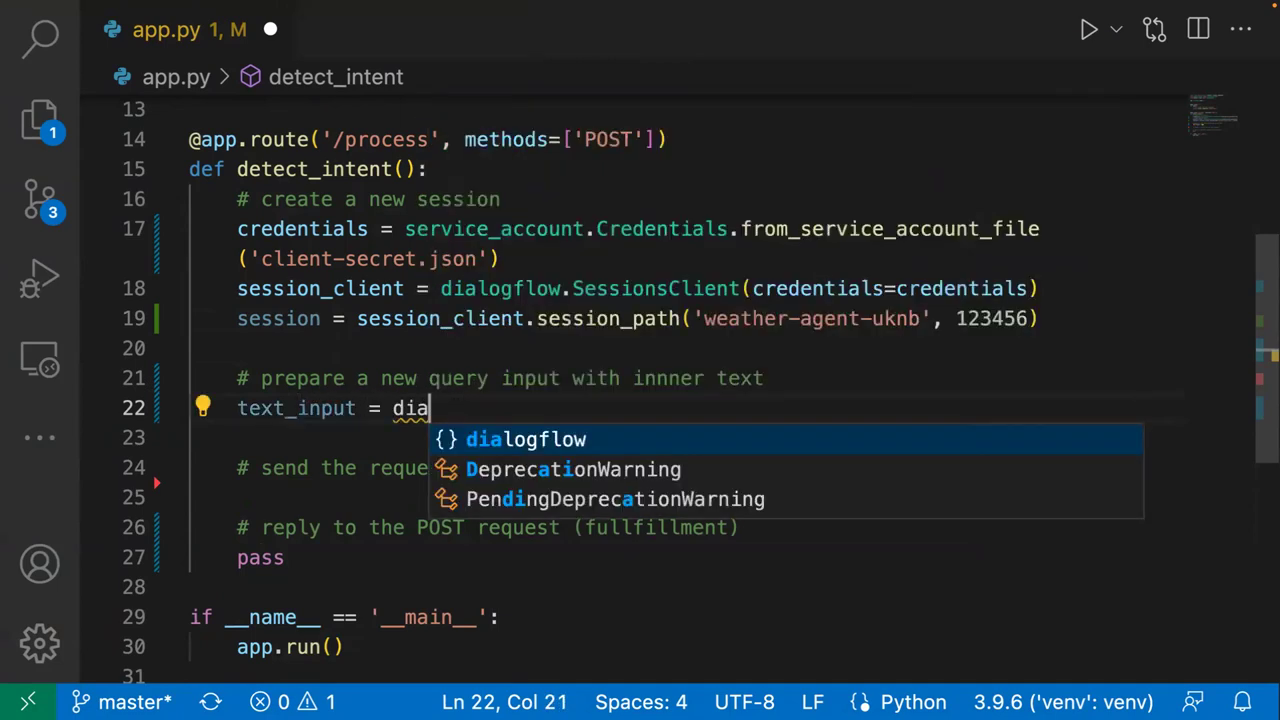
{"action": "type", "text": "logflow."}
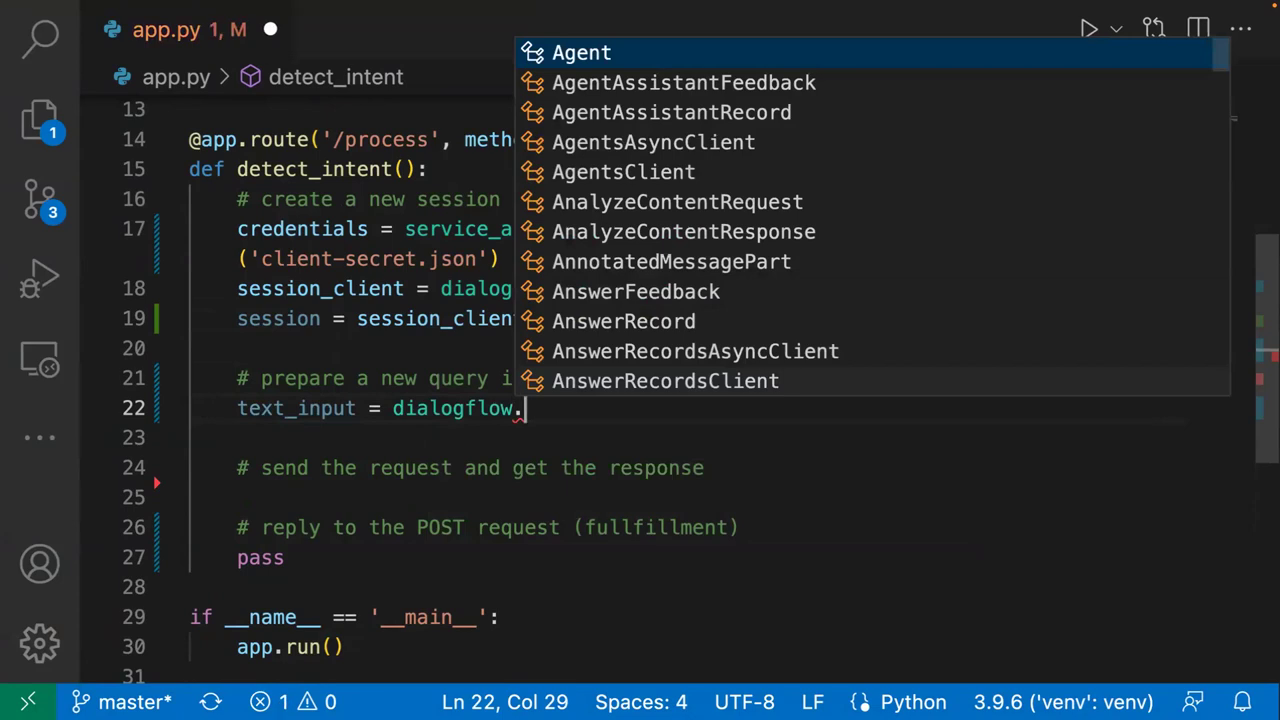
{"action": "type", "text": "Tex"}
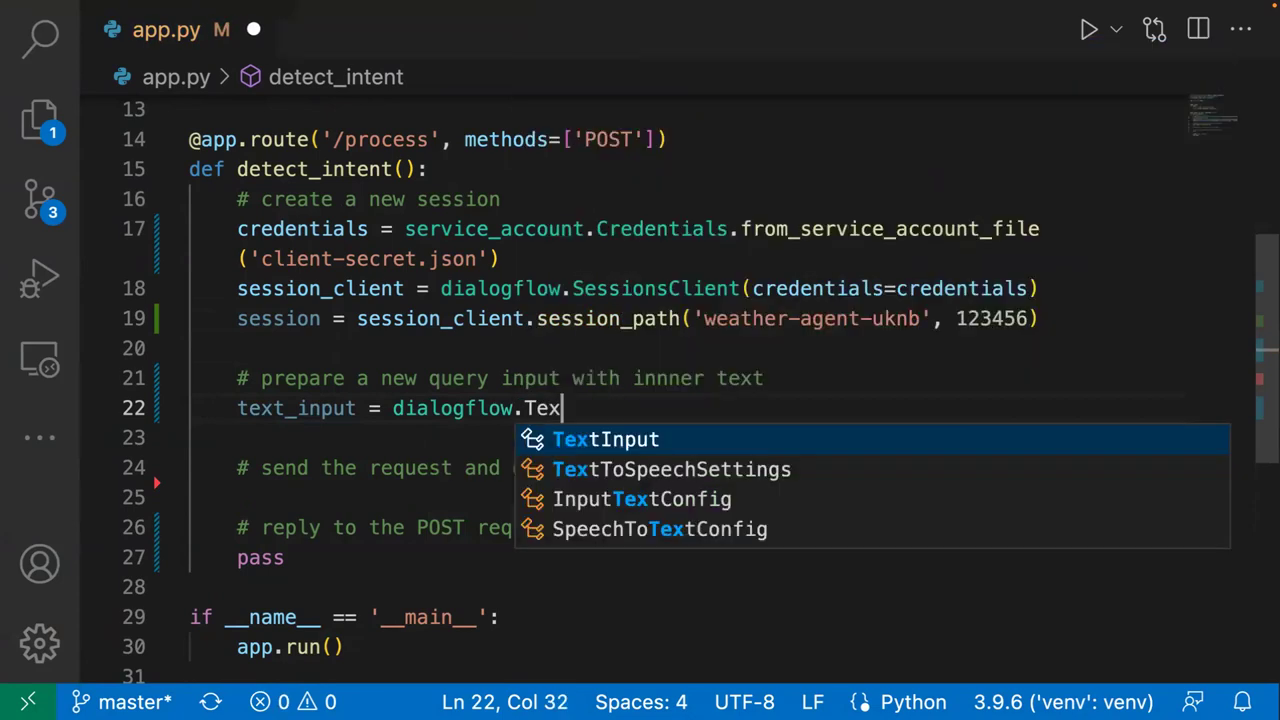
{"action": "key", "text": "Return"}
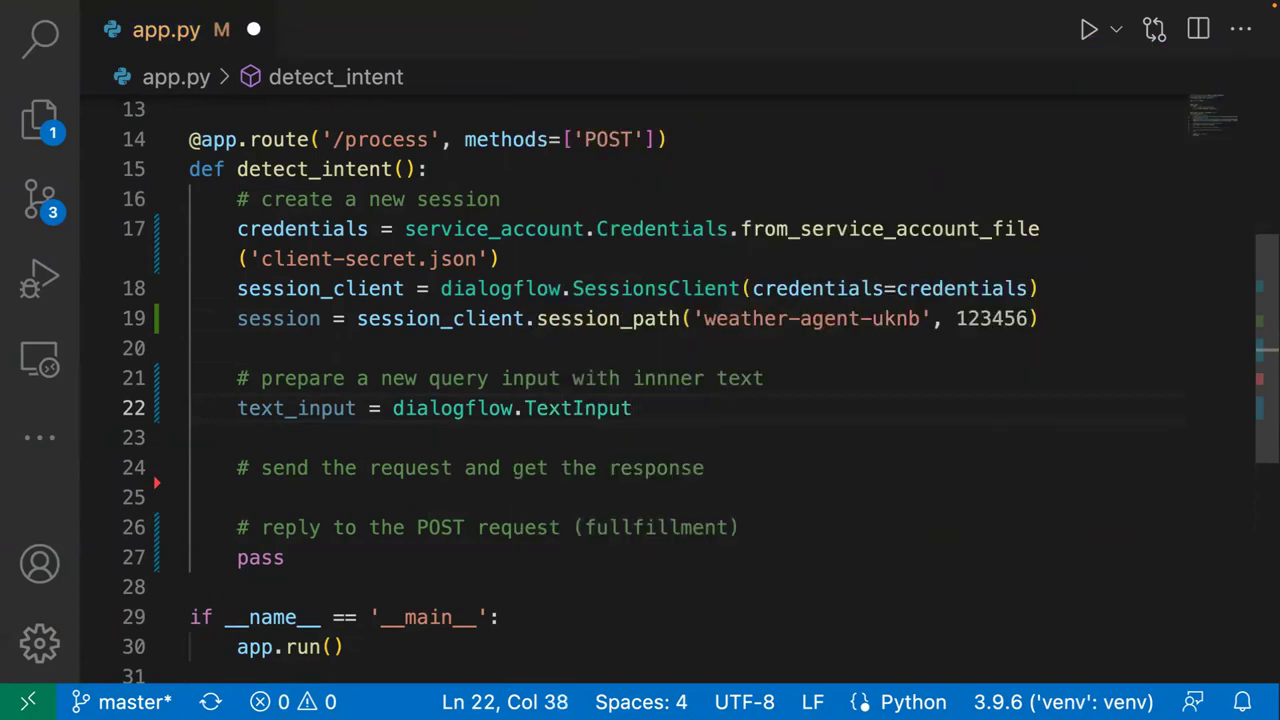
{"action": "type", "text": "("}
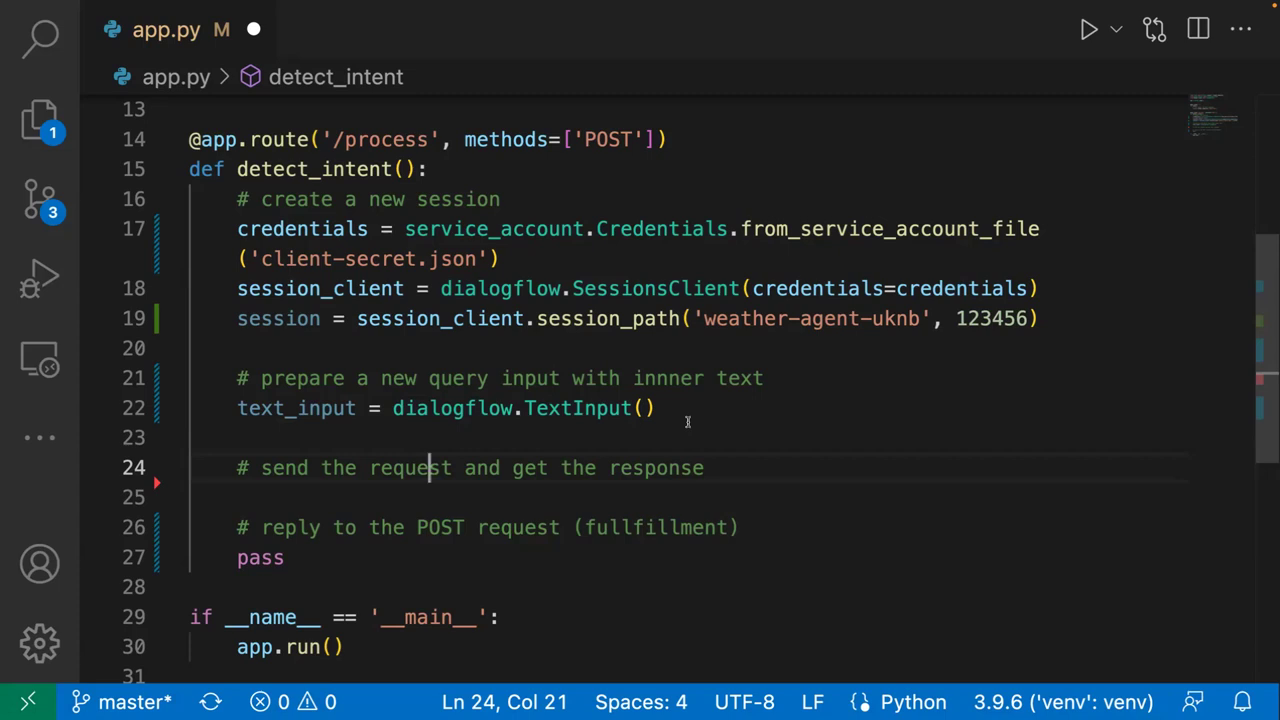
- Pass text=request.form["message"] as the argument of the TextInput call
{"action": "left_click", "coordinate": [646, 408]}
{"action": "type", "text": "text="}
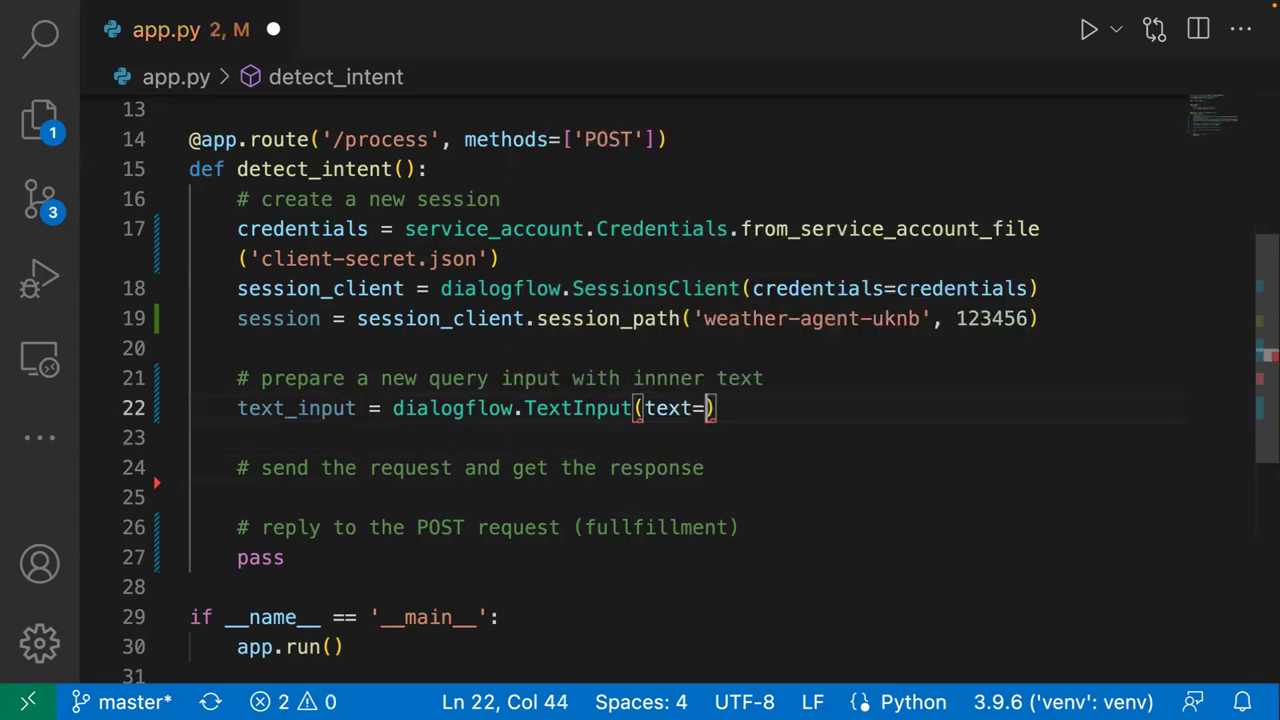
{"action": "type", "text": "request.fo"}
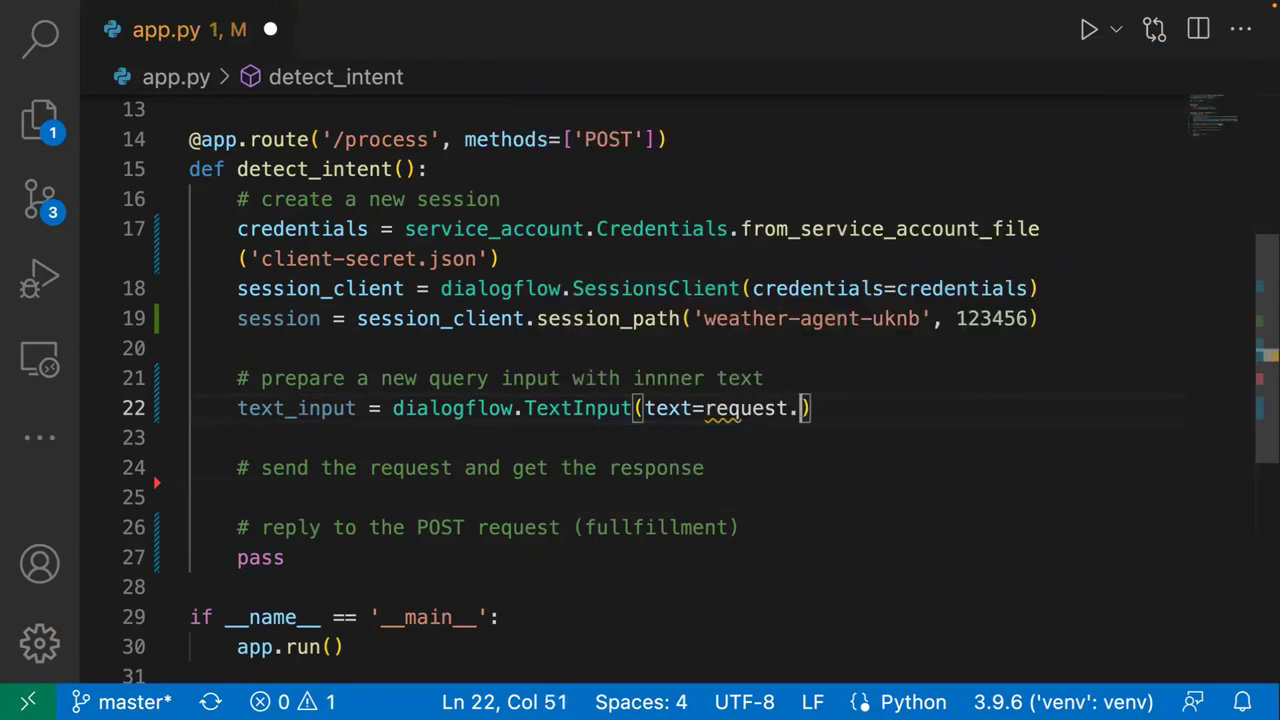
{"action": "key", "text": "Tab"}
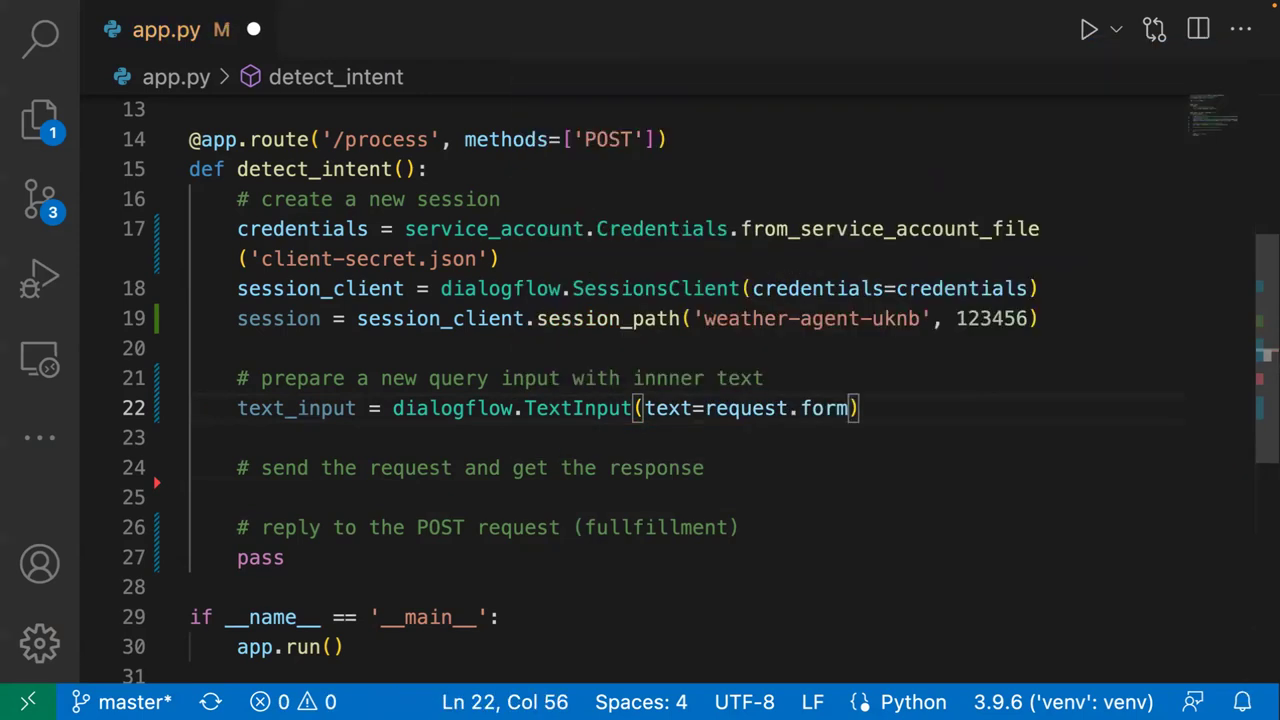
{"action": "type", "text": "['m"}
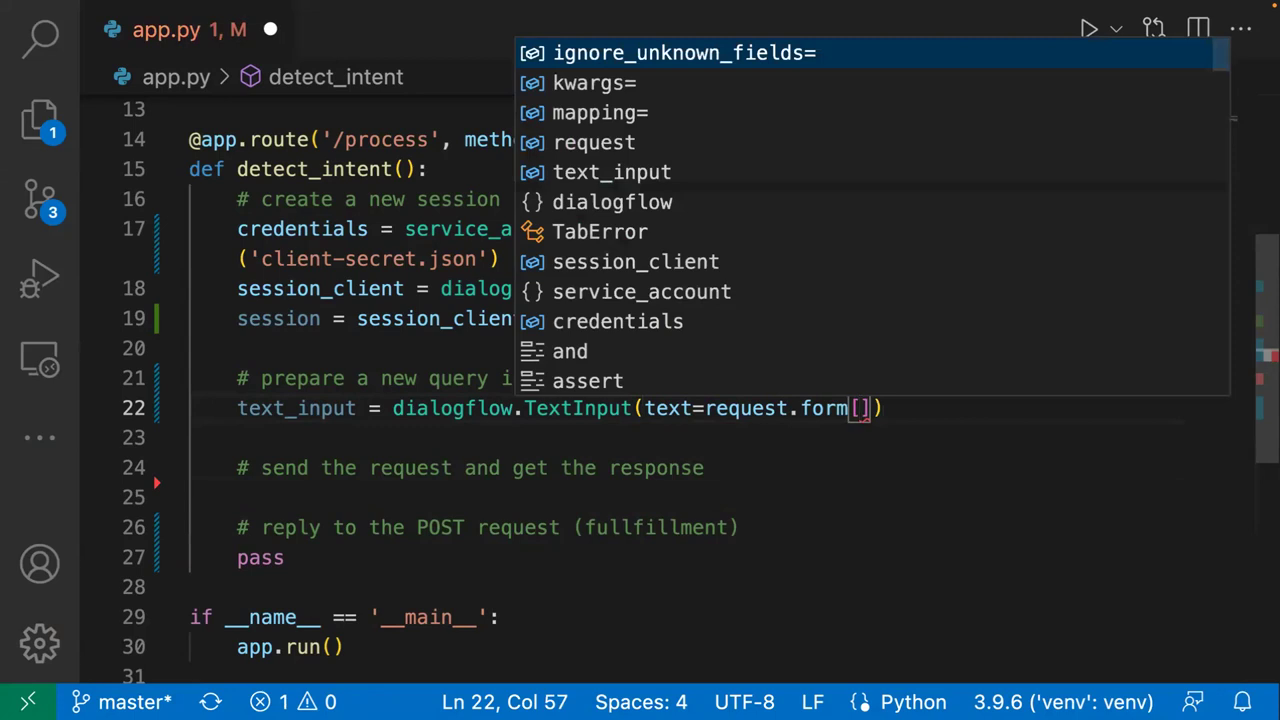
{"action": "key", "text": "BackSpace"}
{"action": "key", "text": "BackSpace"}
{"action": "type", "text": "\"message"}
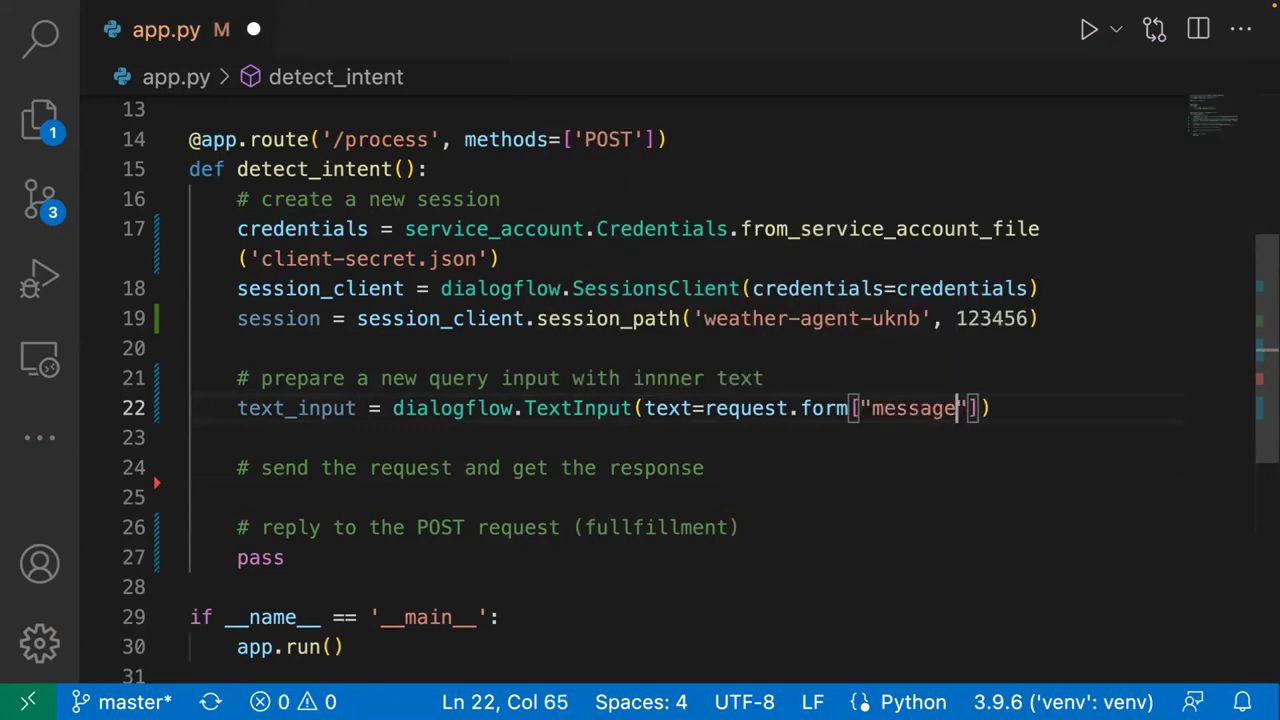
- Add a second argument, language=, after request.form["message"] in the TextInput call
{"action": "key", "text": "Right"}
{"action": "key", "text": "Right"}
{"action": "type", "text": ", la"}
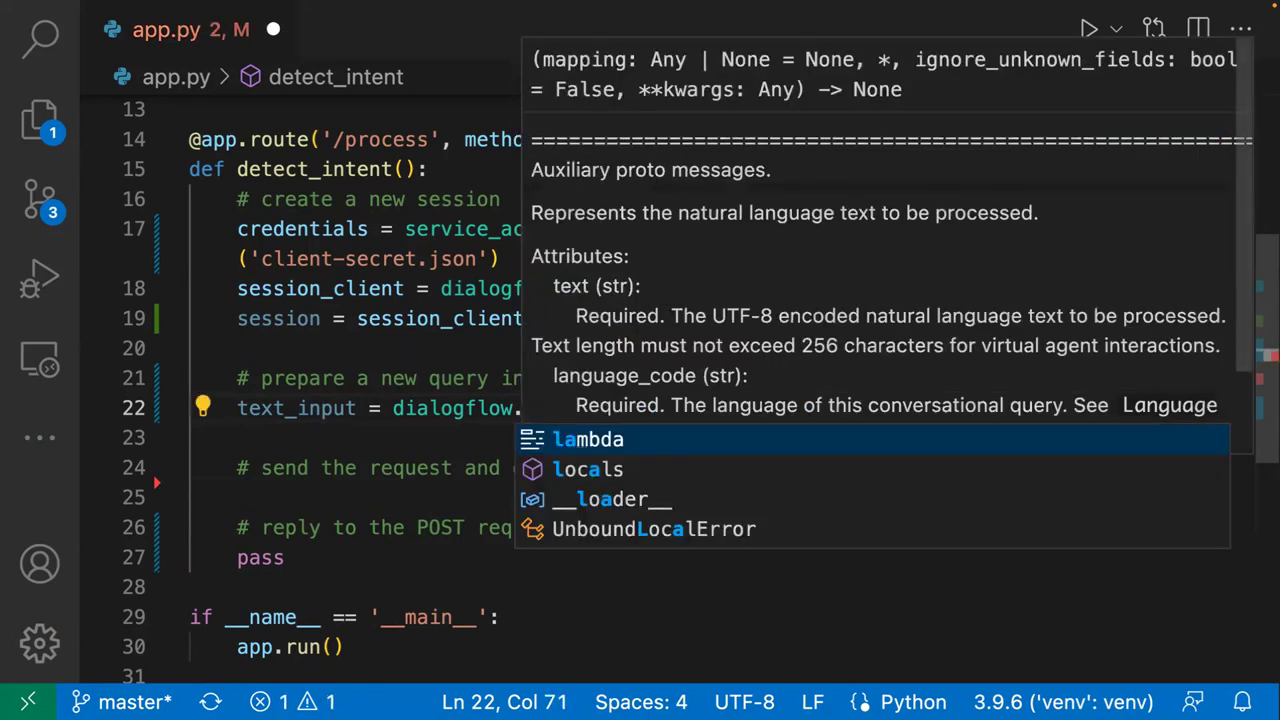
{"action": "type", "text": "ng"}
{"action": "key", "text": "Return"}
{"action": "left_click", "coordinate": [747, 485]}
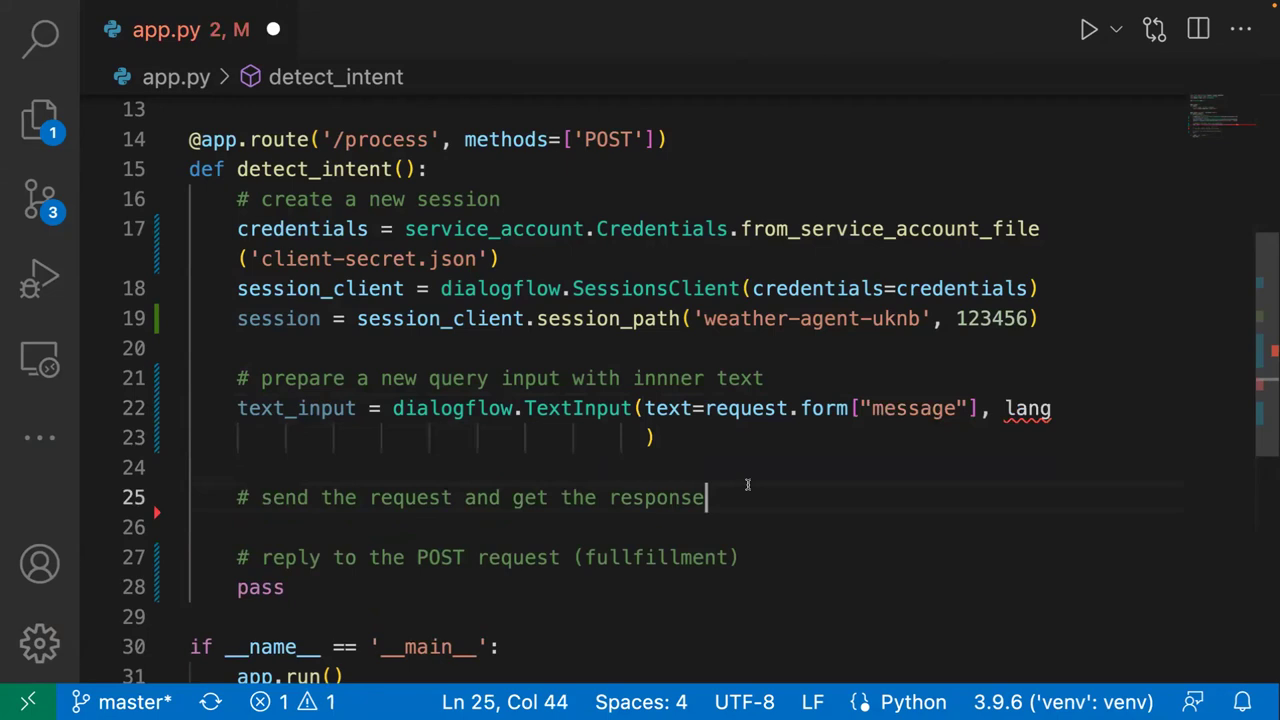
{"action": "left_click", "coordinate": [1052, 408]}
{"action": "type", "text": "uage"}
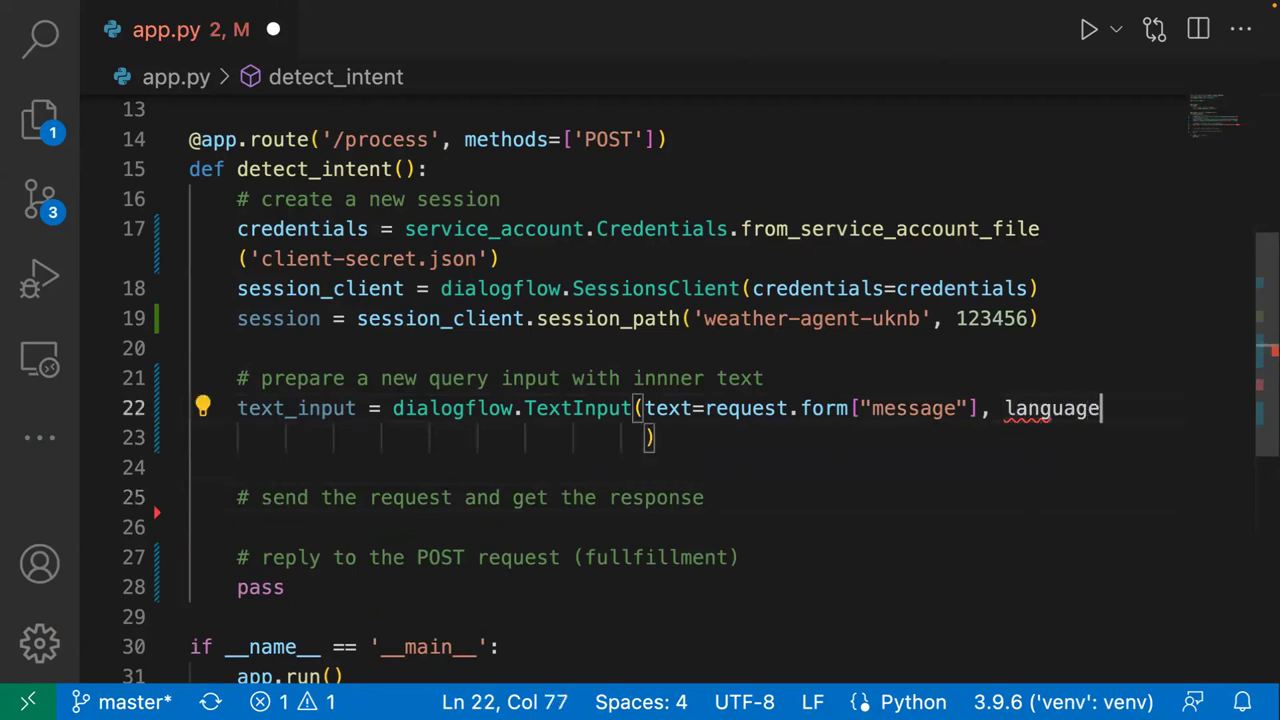
{"action": "type", "text": "="}
- Remove the stray line break in the TextInput call so its closing parenthesis directly follows language=
{"action": "left_click", "coordinate": [660, 437]}
{"action": "key", "text": "BackSpace"}
{"action": "key", "text": "BackSpace"}
{"action": "key", "text": "BackSpace"}
{"action": "key", "text": "BackSpace"}
{"action": "key", "text": "BackSpace"}
{"action": "key", "text": "BackSpace"}
{"action": "key", "text": "BackSpace"}
{"action": "key", "text": "BackSpace"}
{"action": "key", "text": "BackSpace"}
{"action": "key", "text": "BackSpace"}
{"action": "key", "text": "BackSpace"}
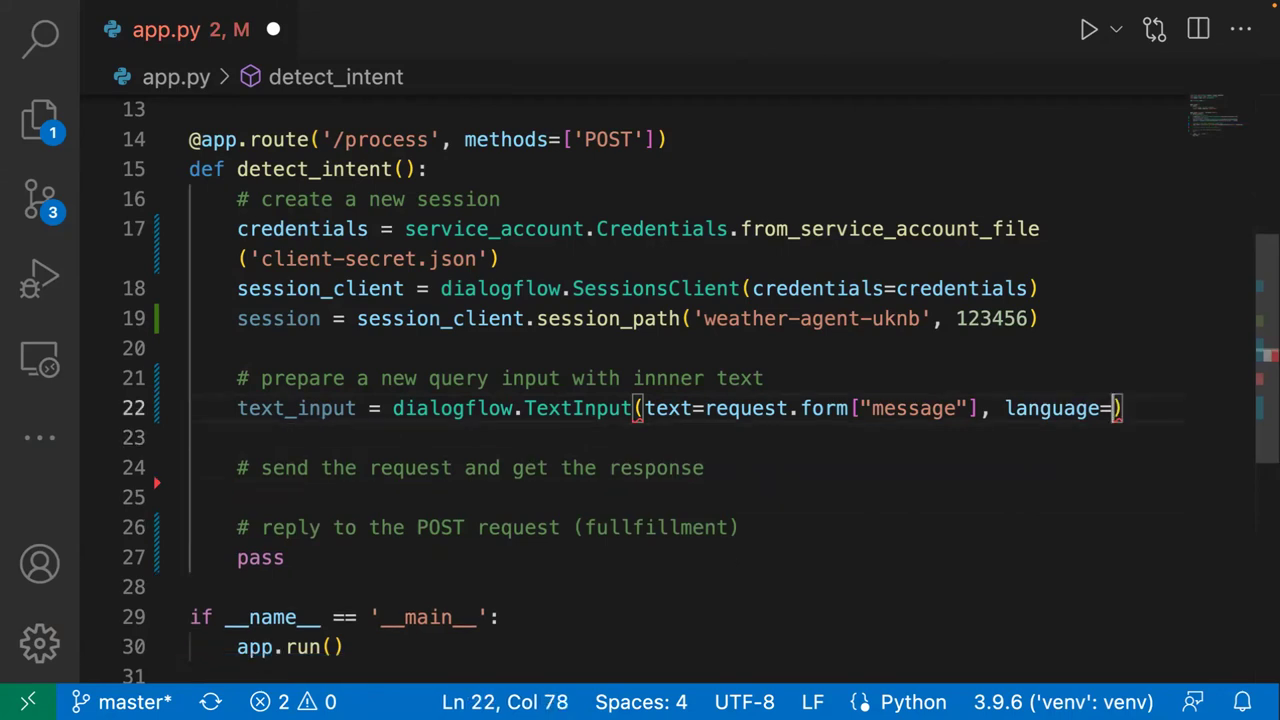
- Extend the TextInput argument name to language_code and set its value to "en-US"
{"action": "key", "text": "Left"}
{"action": "type", "text": "_code="}
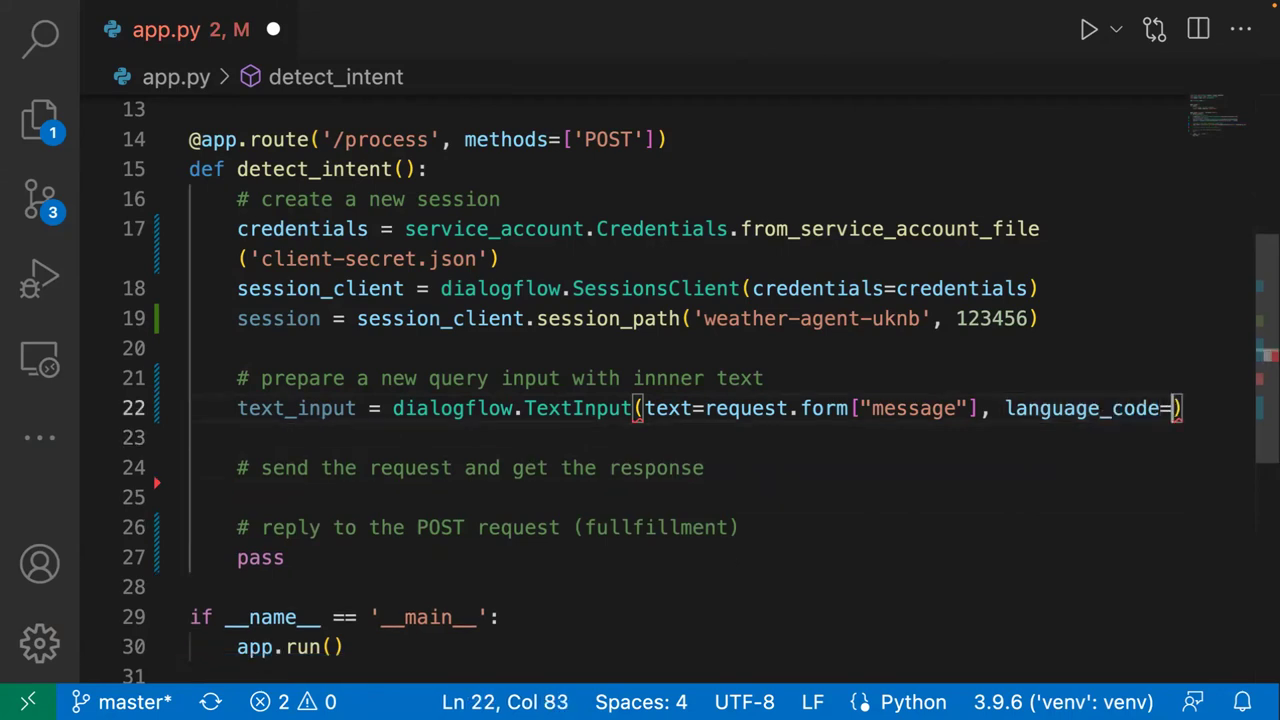
{"action": "type", "text": "\"en-US"}
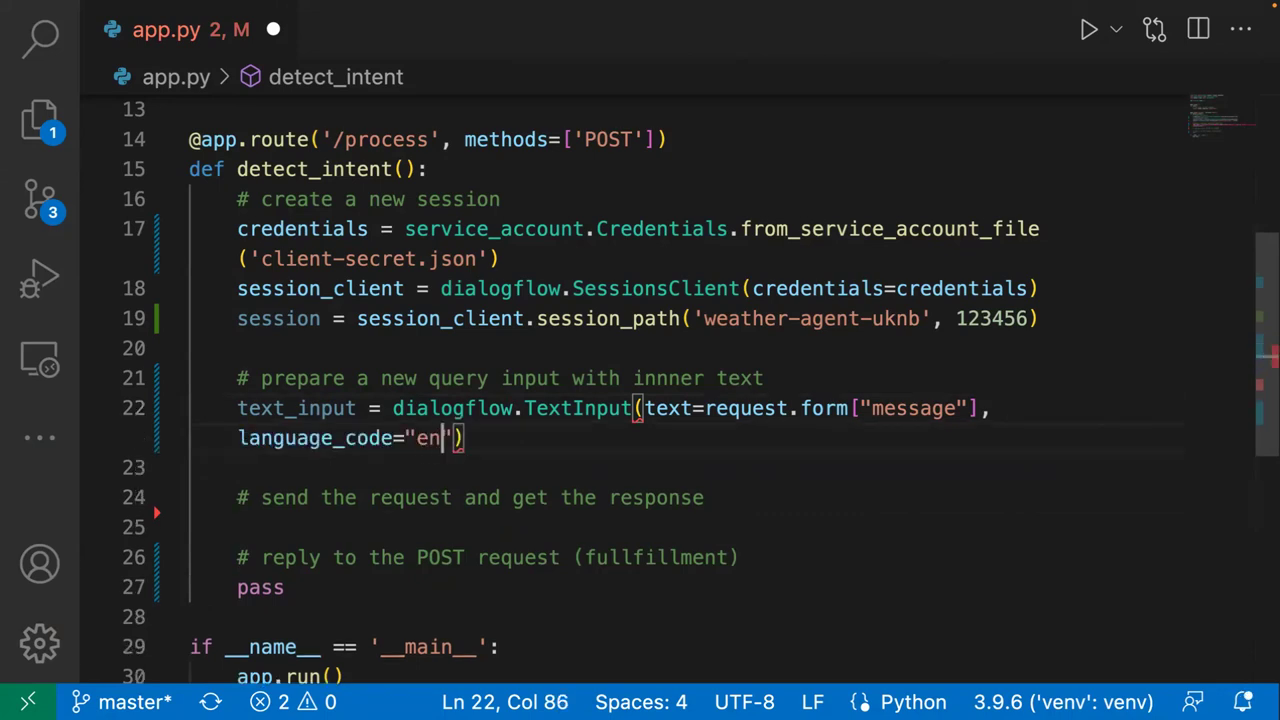
{"action": "key", "text": "Right"}
{"action": "key", "text": "Right"}
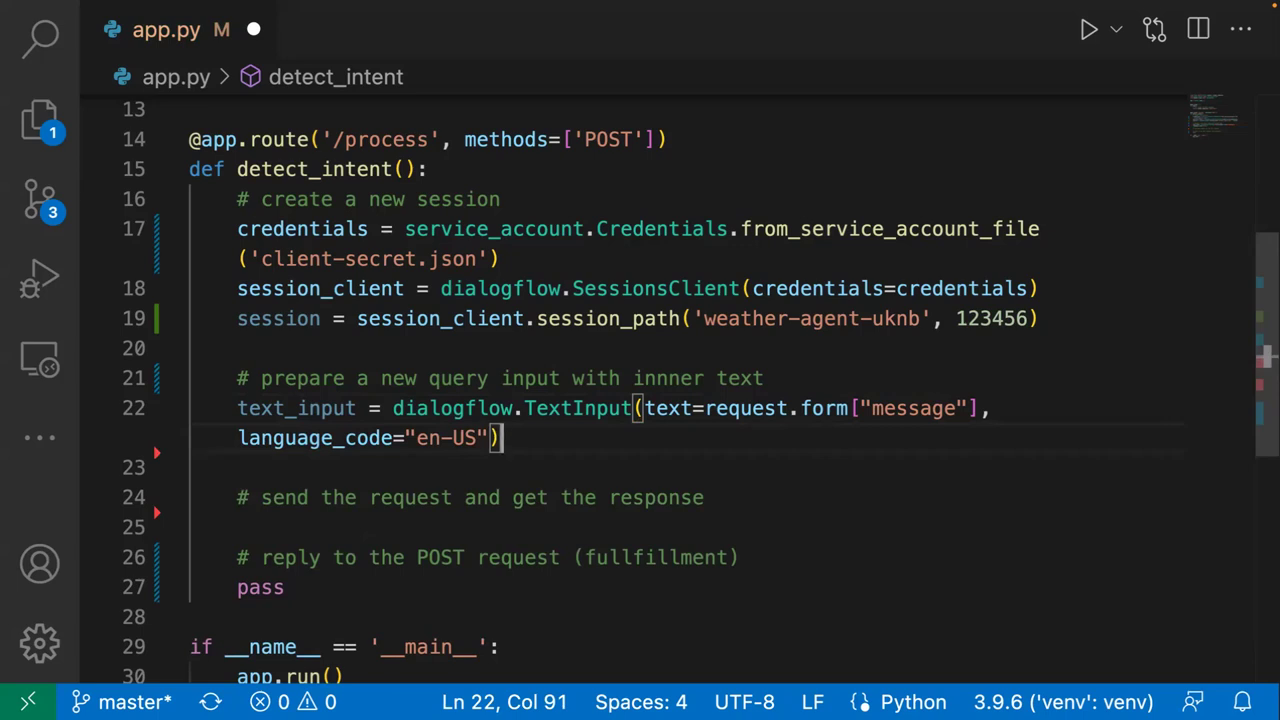
- Below the text_input assignment, add the line query_input = dialogflow.QueryInput(text=text_input)
{"action": "left_click", "coordinate": [741, 408]}
{"action": "left_click_drag", "start_coordinate": [822, 408], "coordinate": [944, 416]}
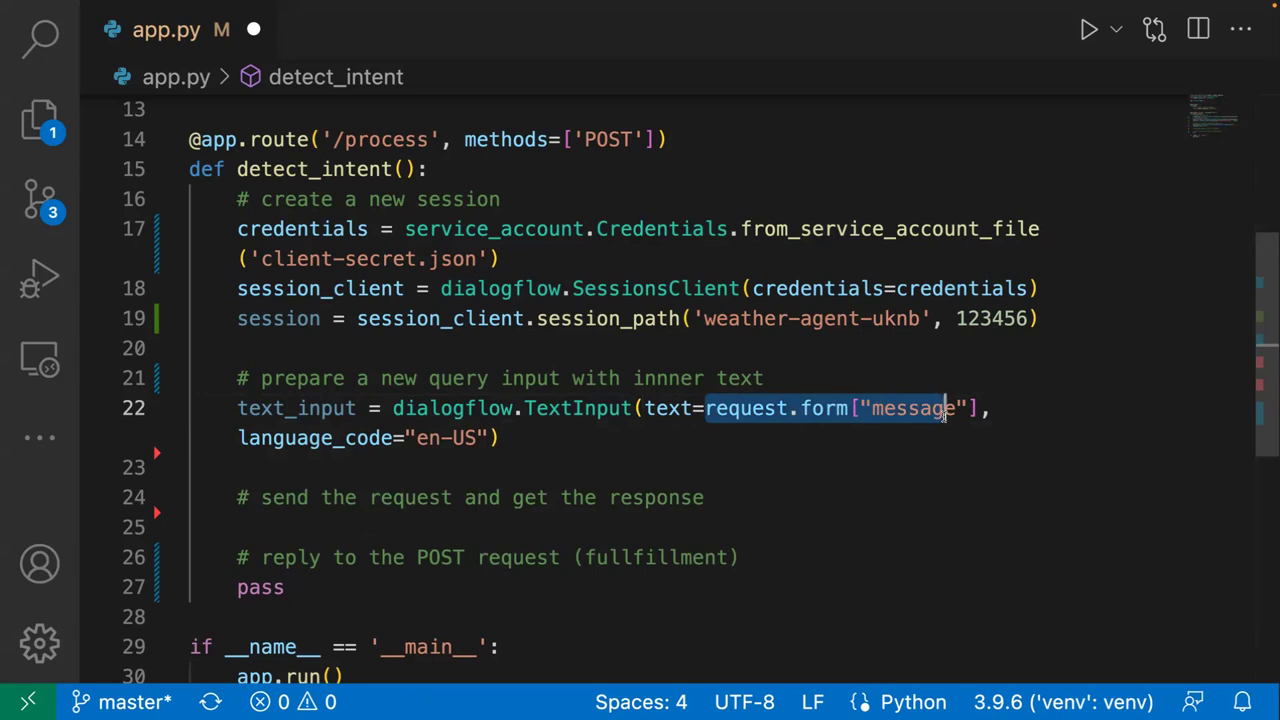
{"action": "left_click", "coordinate": [599, 434]}
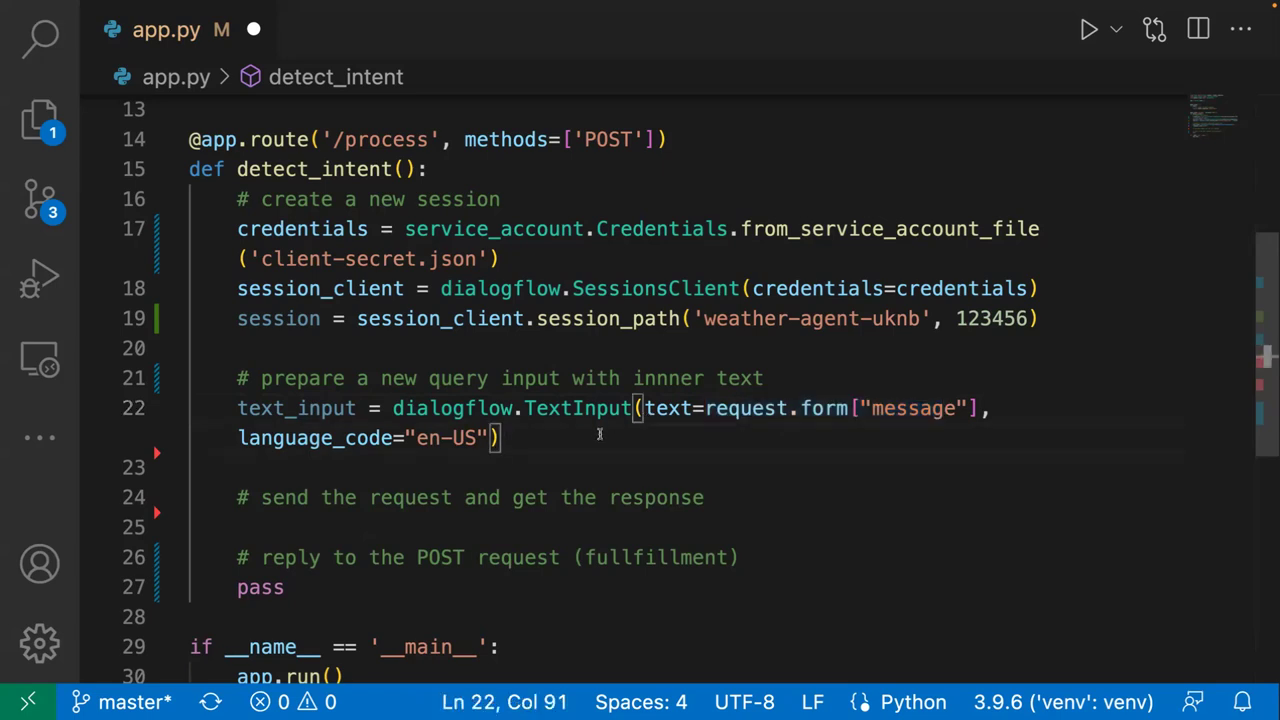
{"action": "key", "text": "Return"}
{"action": "type", "text": "query_"}
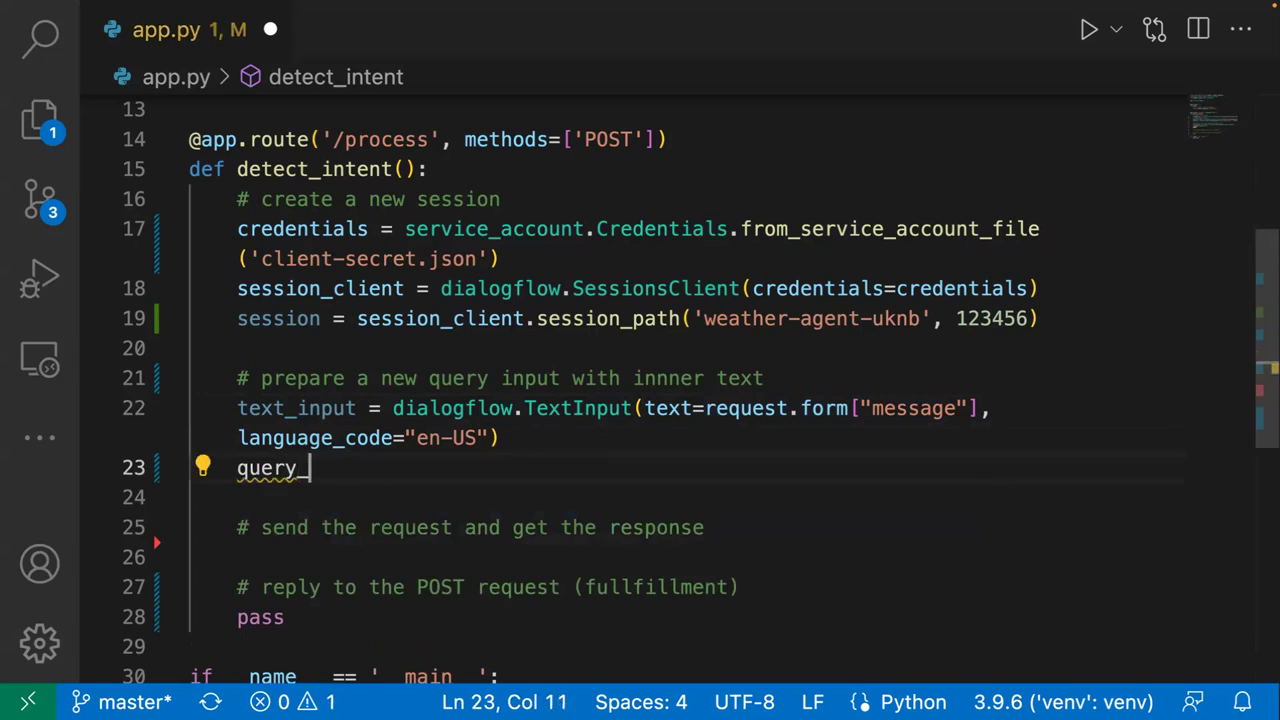
{"action": "type", "text": "input = dialogflow"}
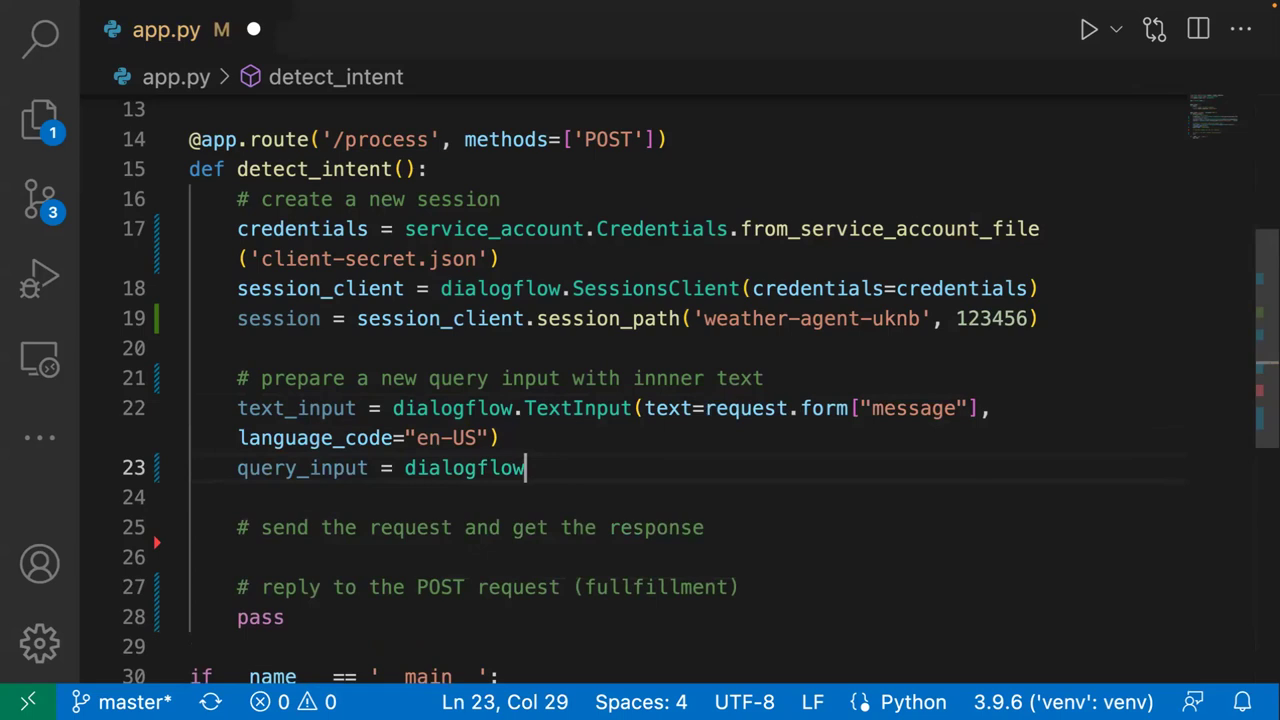
{"action": "type", "text": ".Qu"}
{"action": "key", "text": "Tab"}
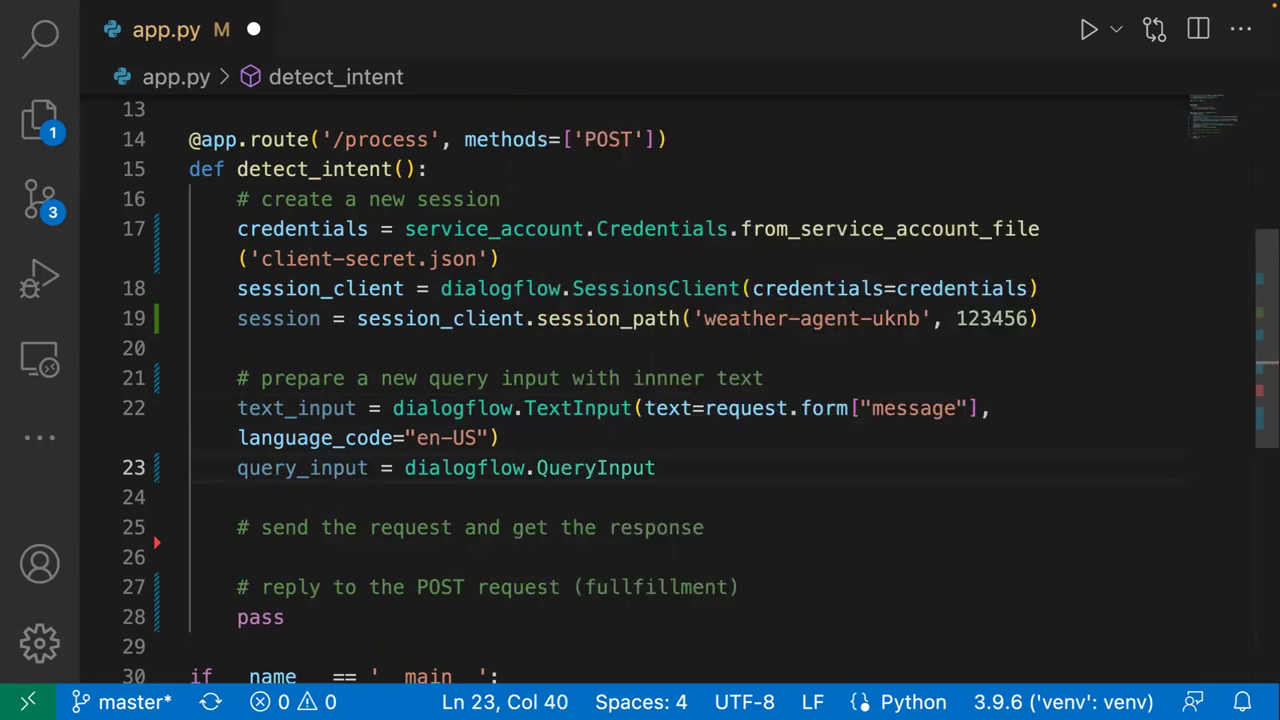
{"action": "type", "text": "(text"}
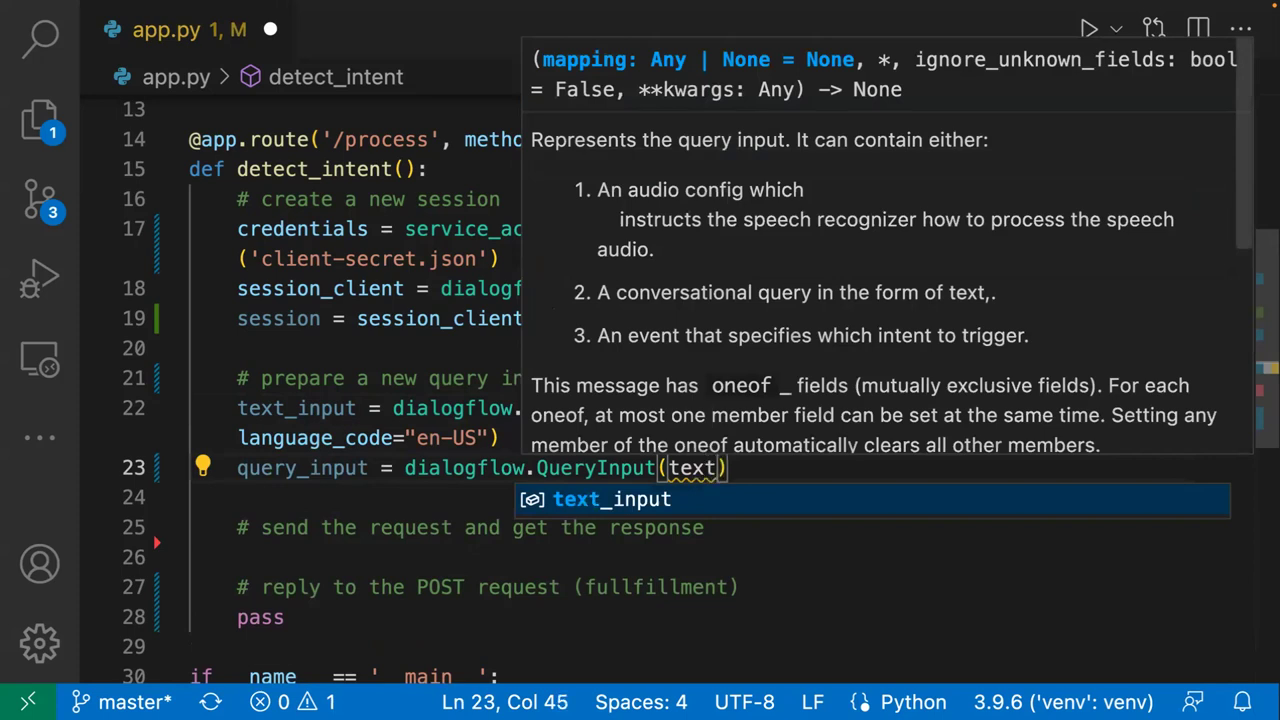
{"action": "type", "text": "=te"}
{"action": "key", "text": "Tab"}
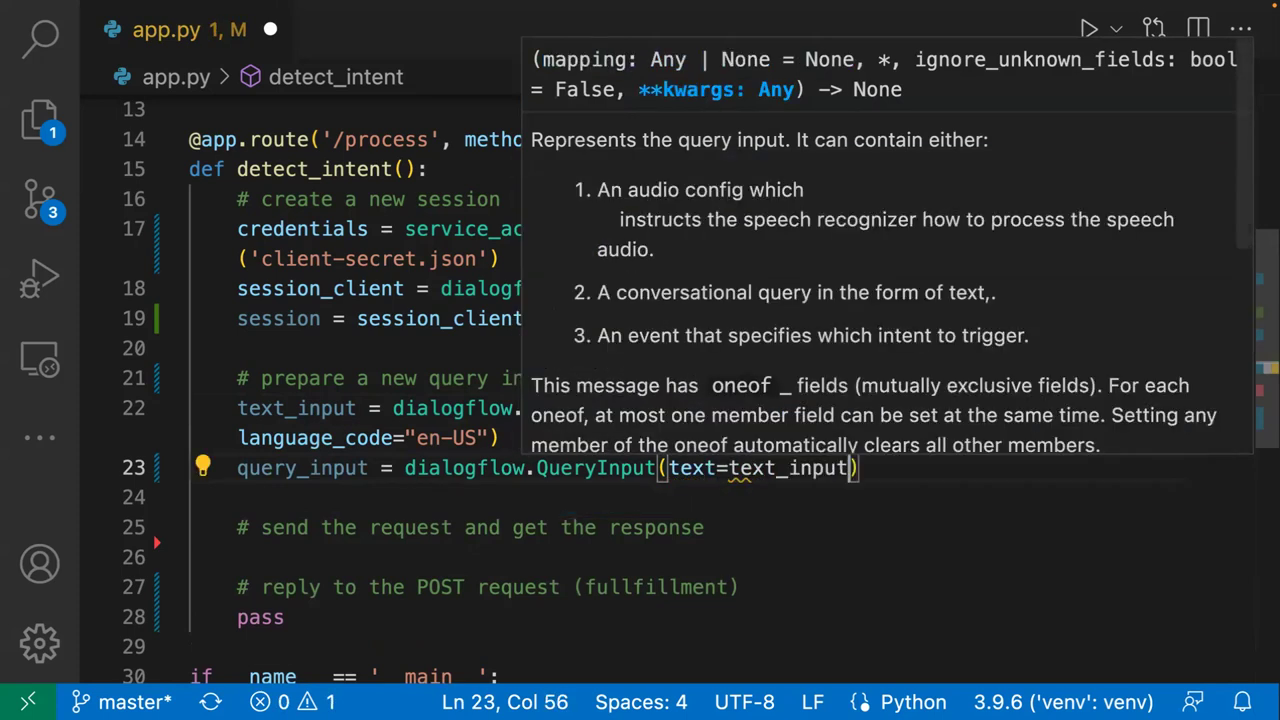
{"action": "left_click", "coordinate": [845, 517]}
{"action": "left_click", "coordinate": [910, 468]}
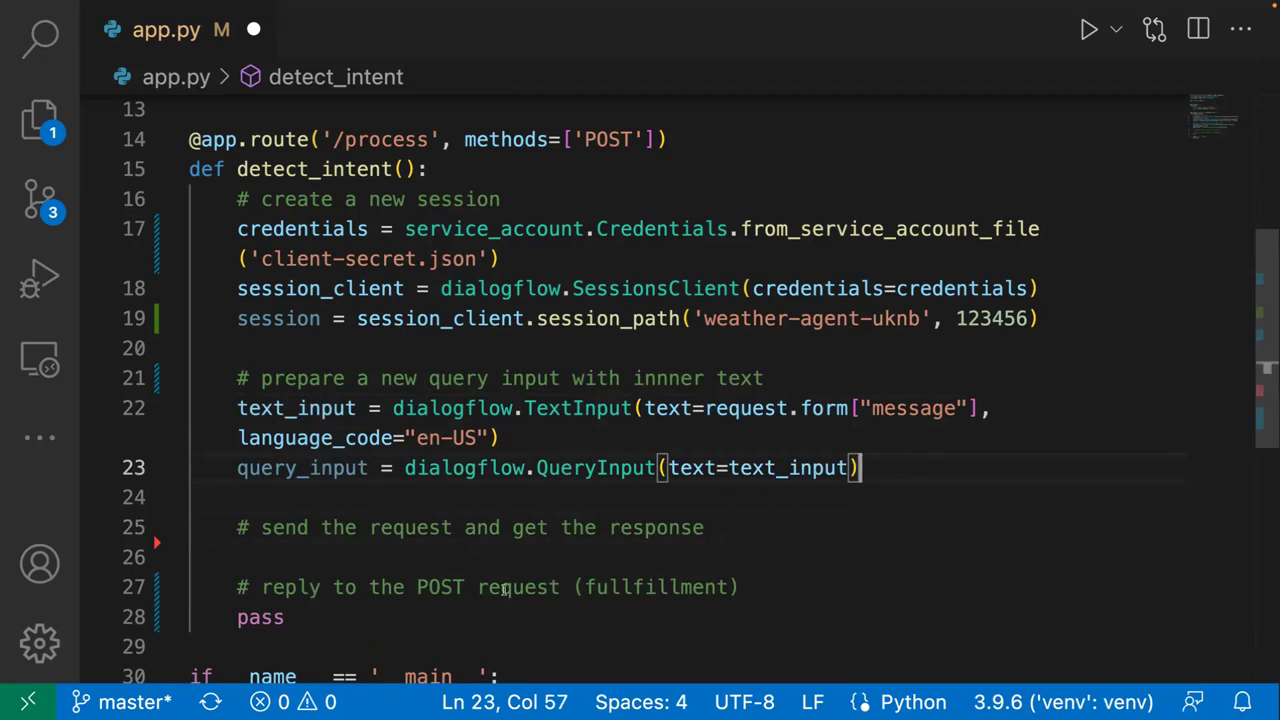
- Below the "send the request and get the response" comment, add session_client.detect_intent() with empty parentheses, keeping a blank line before the next comment
{"action": "left_click", "coordinate": [512, 555]}
{"action": "key", "text": "Tab"}
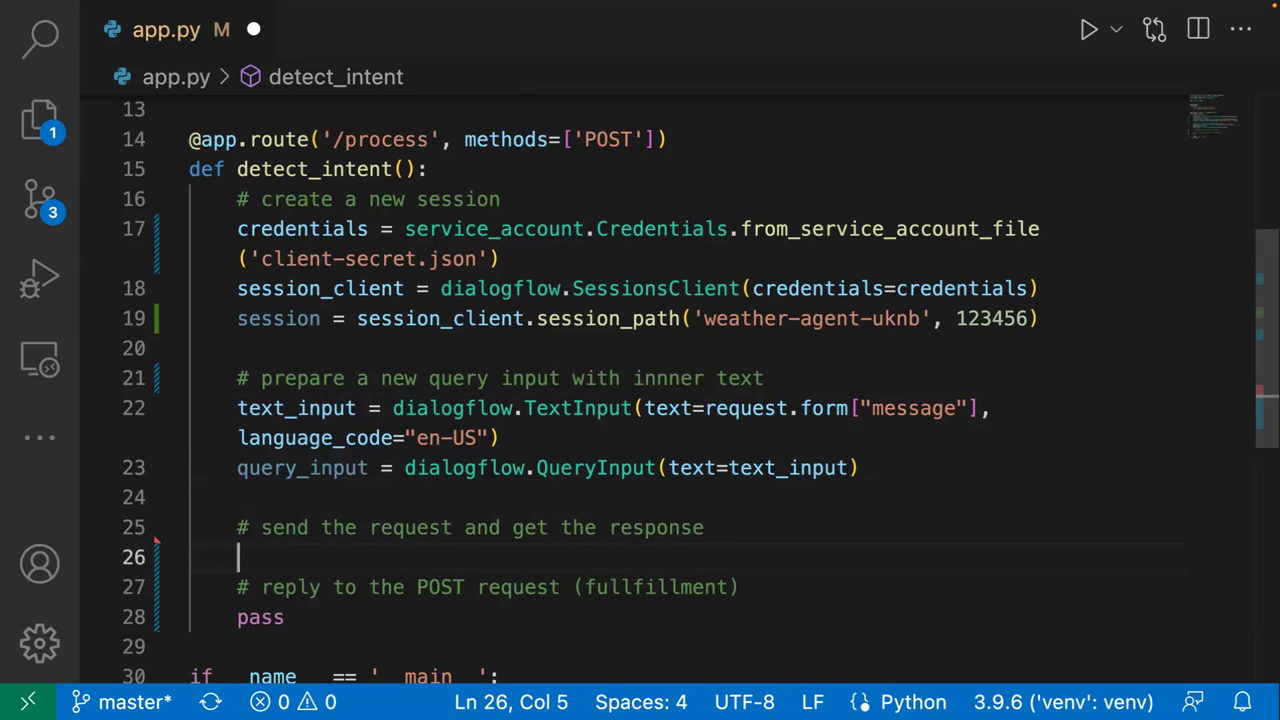
{"action": "key", "text": "Return"}
{"action": "key", "text": "Up"}
{"action": "key", "text": "Tab"}
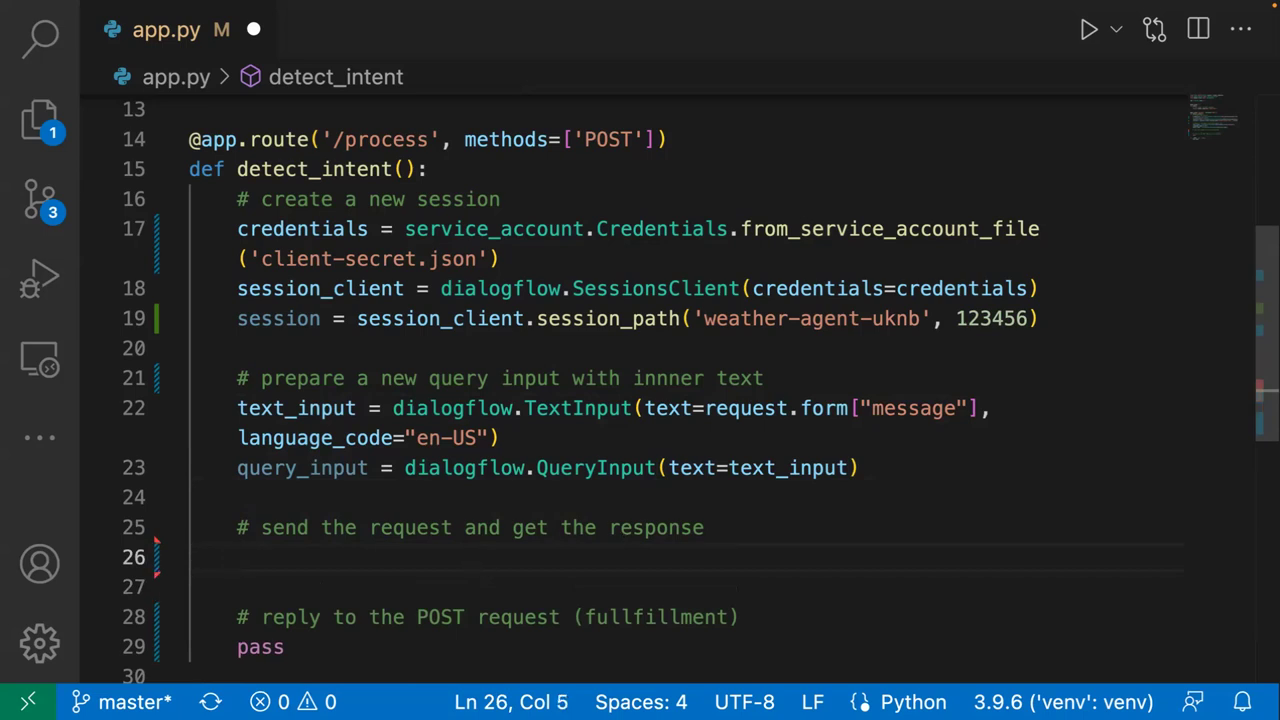
{"action": "type", "text": "sess"}
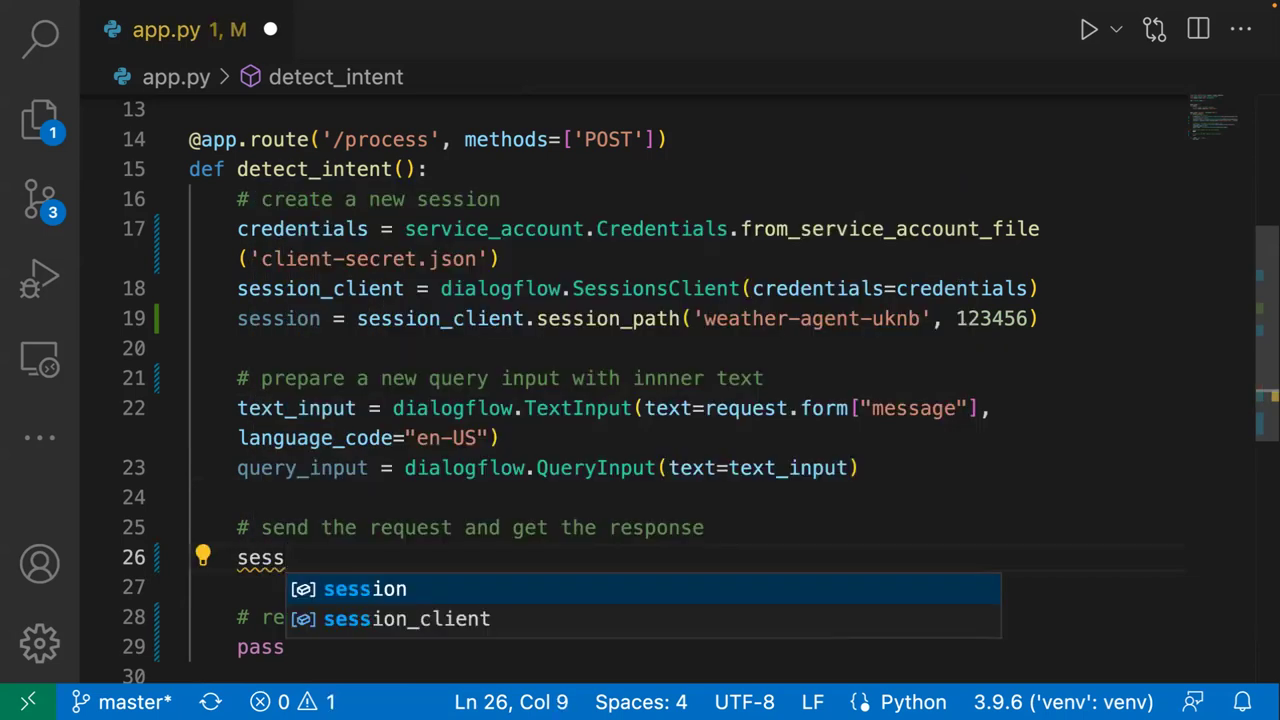
{"action": "key", "text": "Down"}
{"action": "key", "text": "Return"}
{"action": "type", "text": ".dete"}
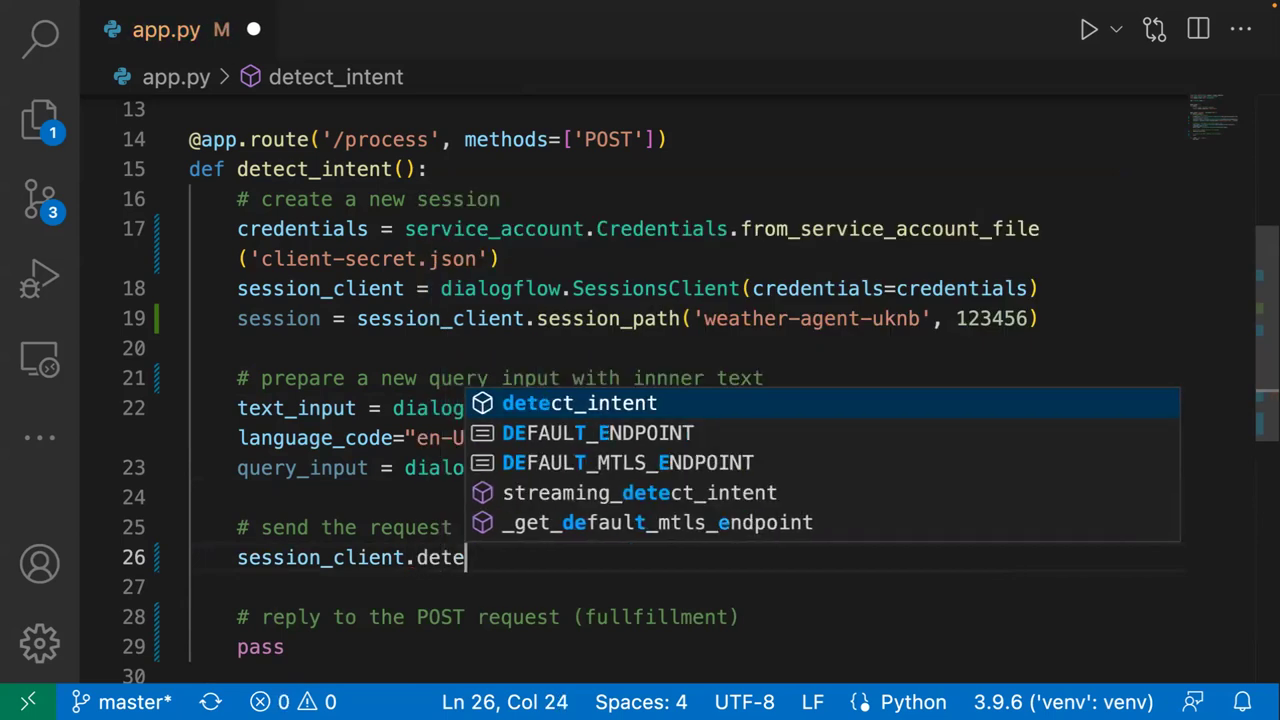
{"action": "key", "text": "Return"}
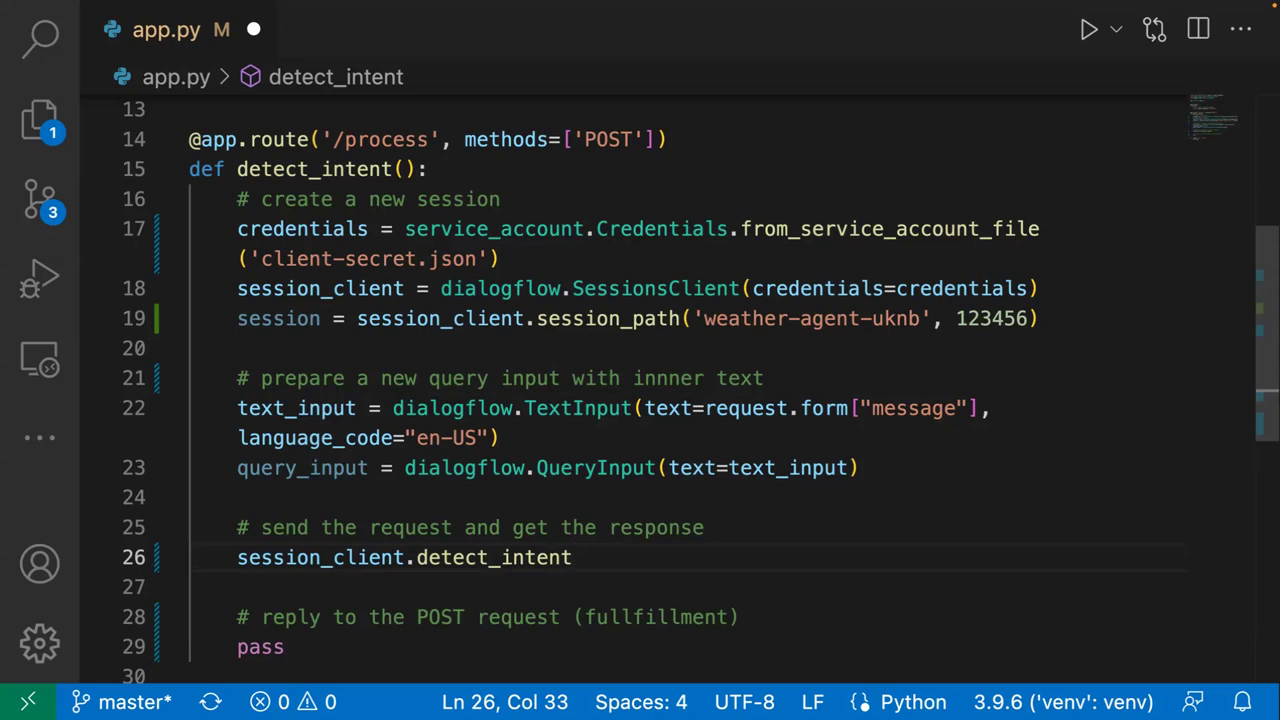
{"action": "type", "text": "("}
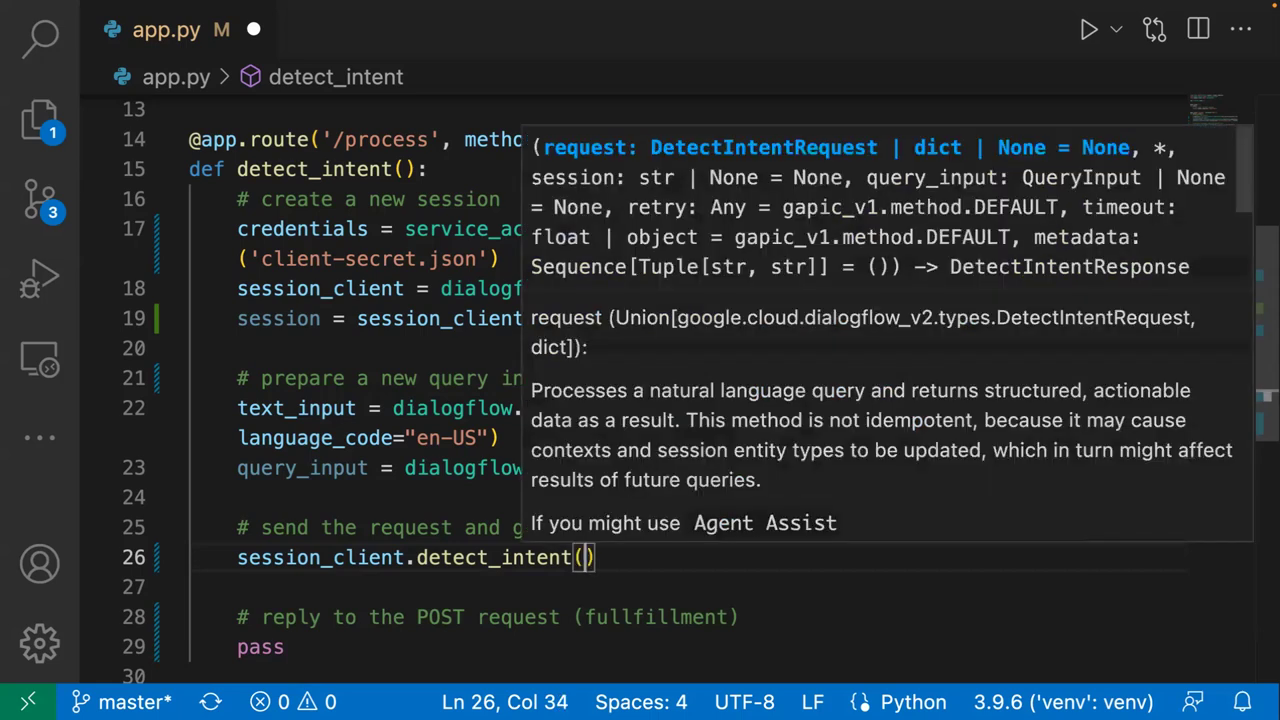
{"action": "type", "text": ")"}
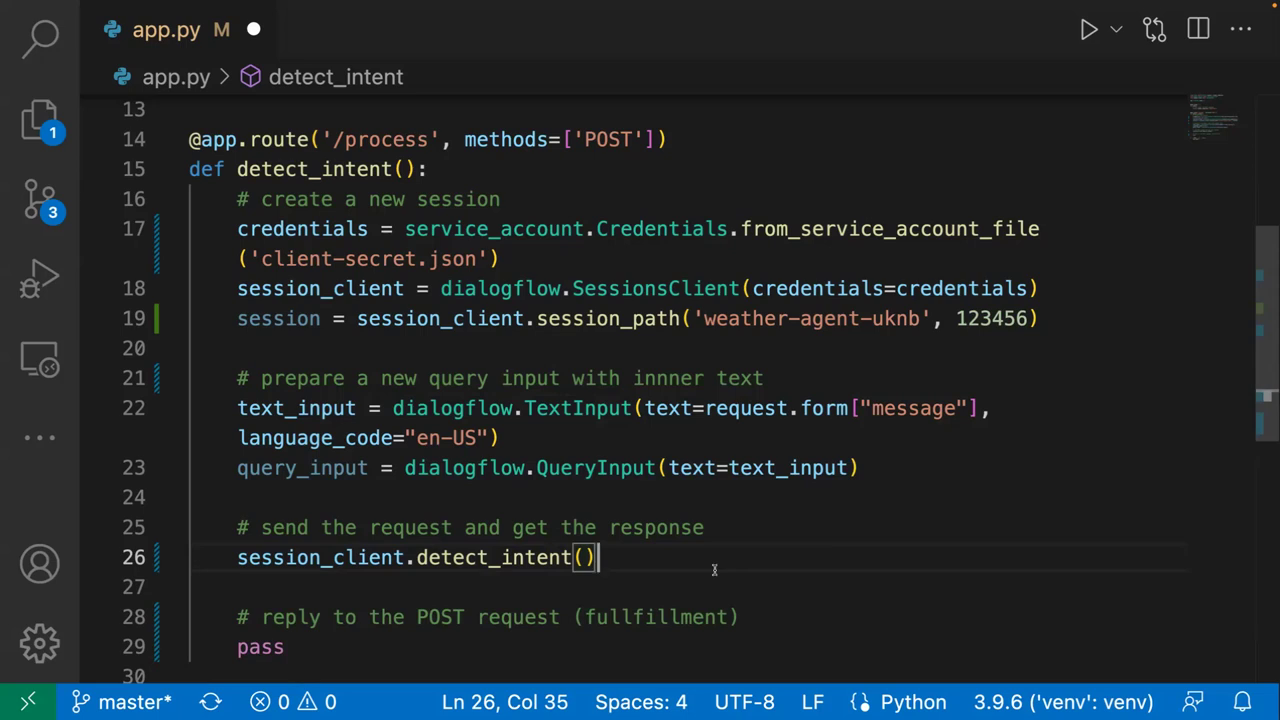
- Pass session=session as the first argument of the detect_intent call, followed by a comma
{"action": "key", "text": "Left"}
{"action": "type", "text": "sessio"}
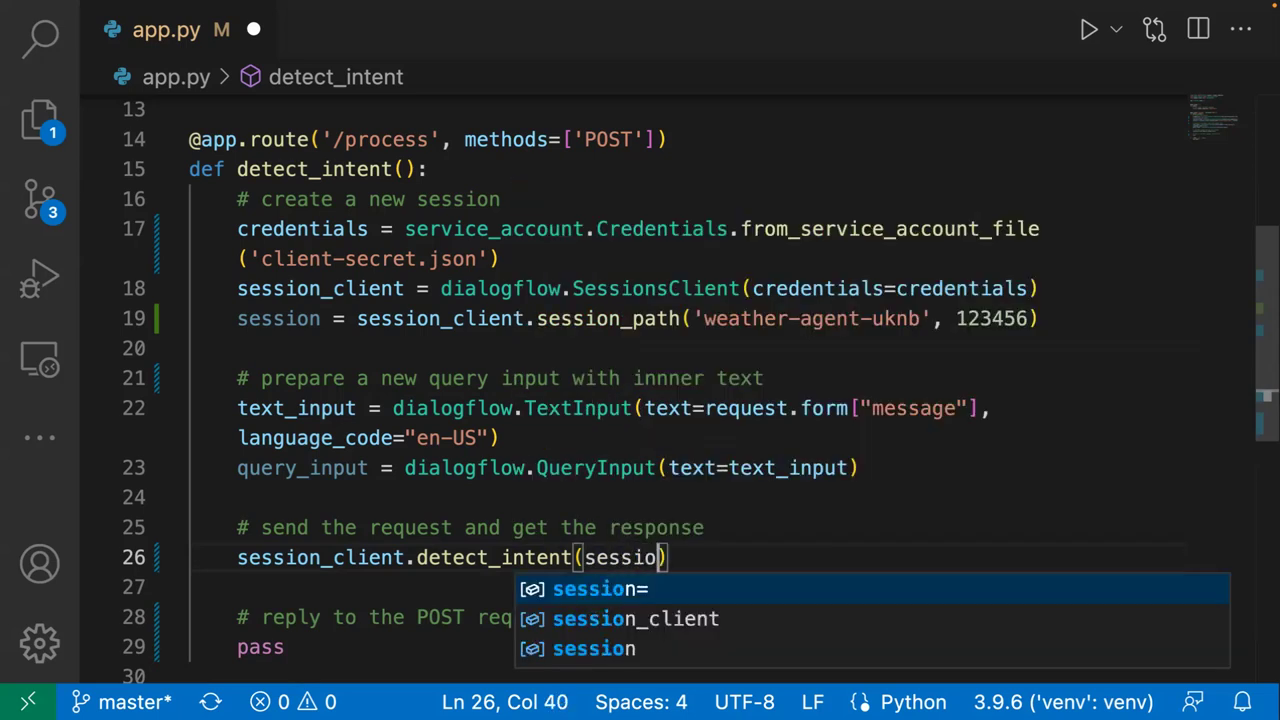
{"action": "key", "text": "Tab"}
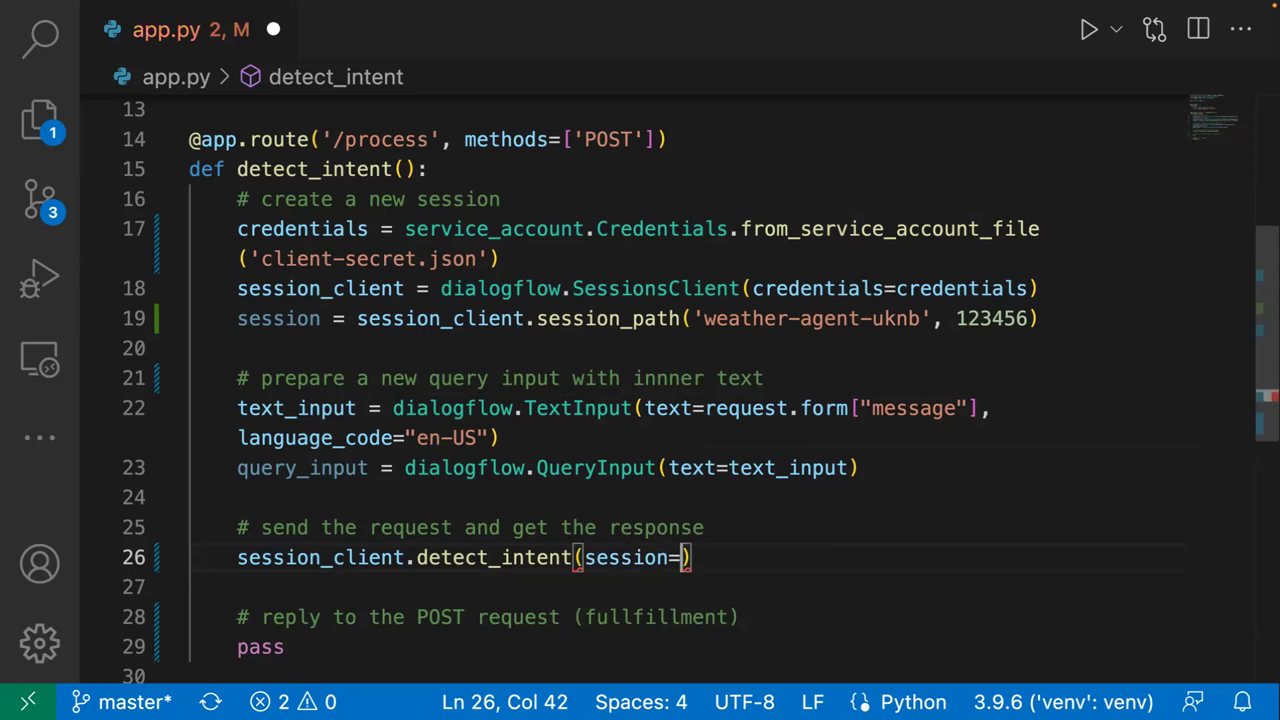
{"action": "type", "text": "session"}
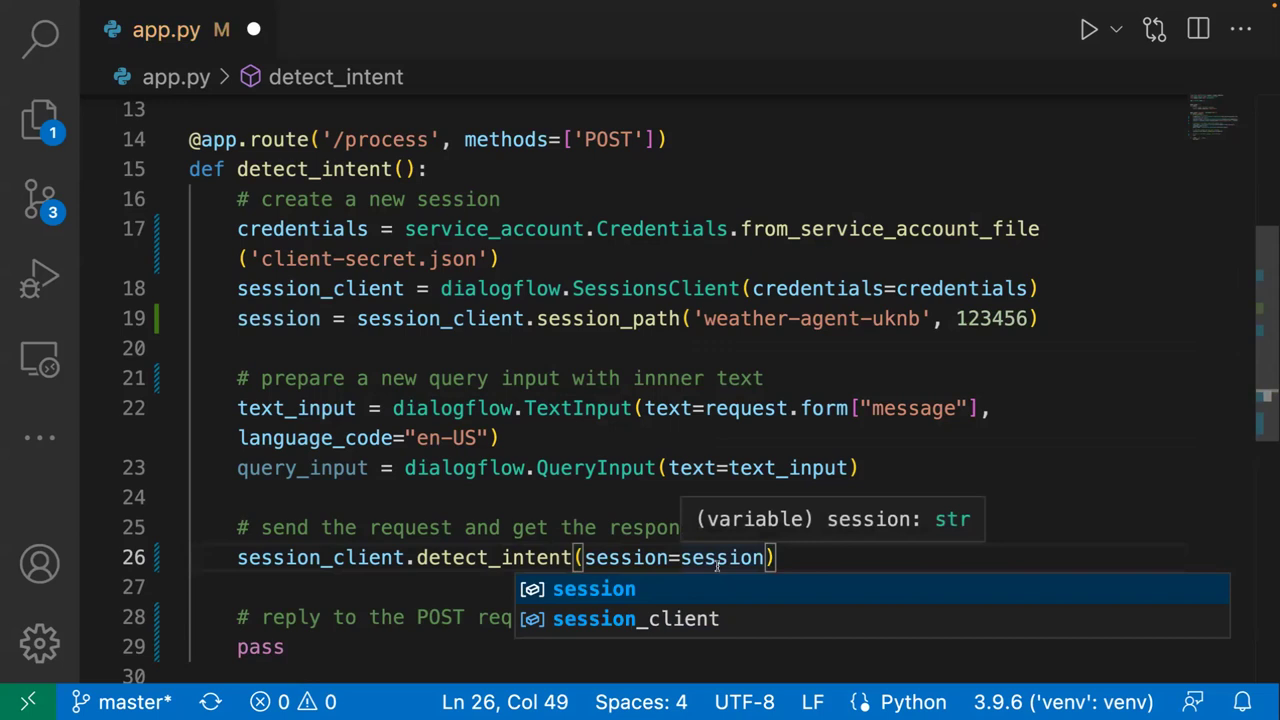
{"action": "type", "text": ","}
{"action": "left_click", "coordinate": [443, 485]}
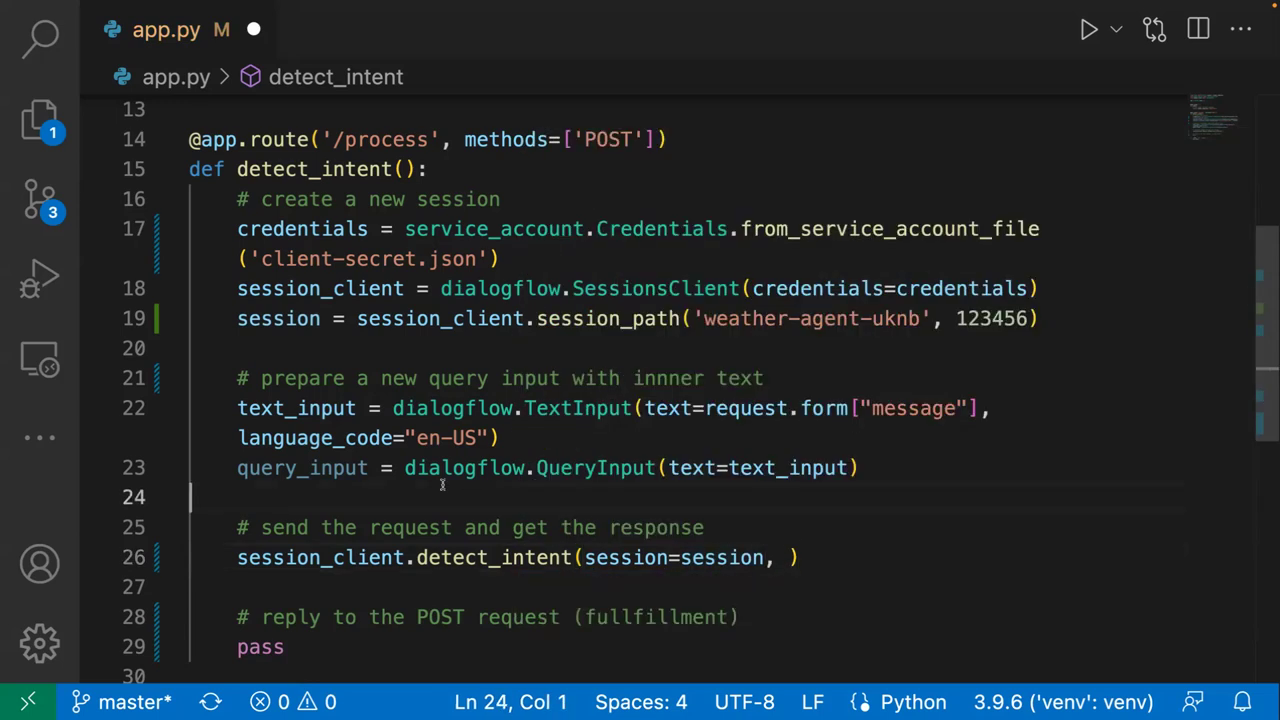
{"action": "left_click", "coordinate": [787, 560]}
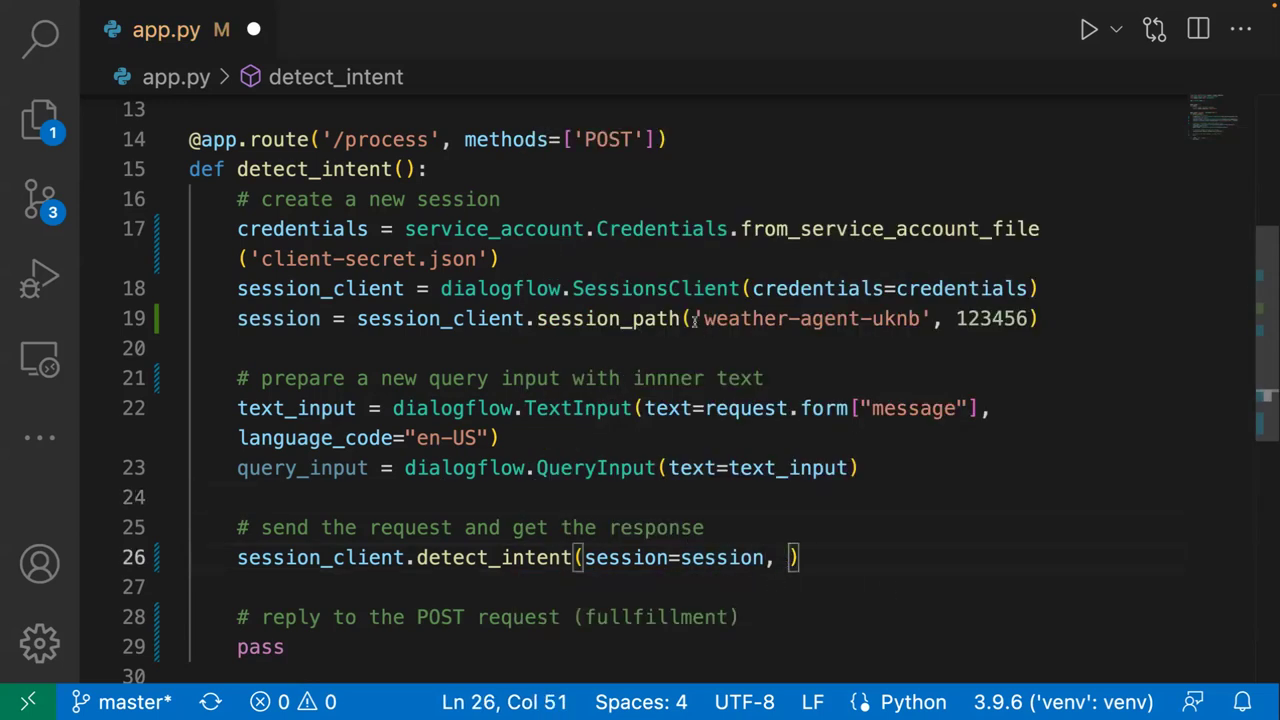
{"action": "left_click_drag", "start_coordinate": [694, 320], "coordinate": [836, 320]}
{"action": "left_click", "coordinate": [789, 557]}
- Add query_input=query_input as the second argument of the detect_intent call and save app.py
{"action": "type", "text": "que"}
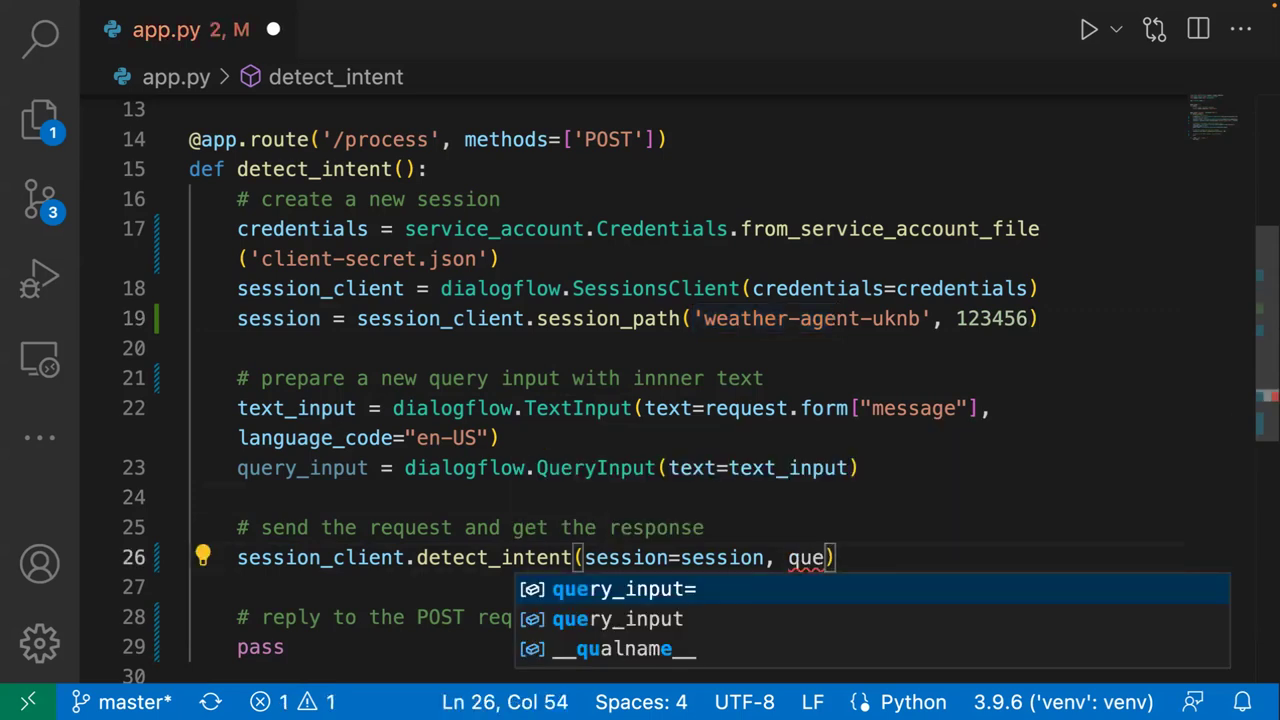
{"action": "key", "text": "Tab"}
{"action": "left_click", "coordinate": [319, 467]}
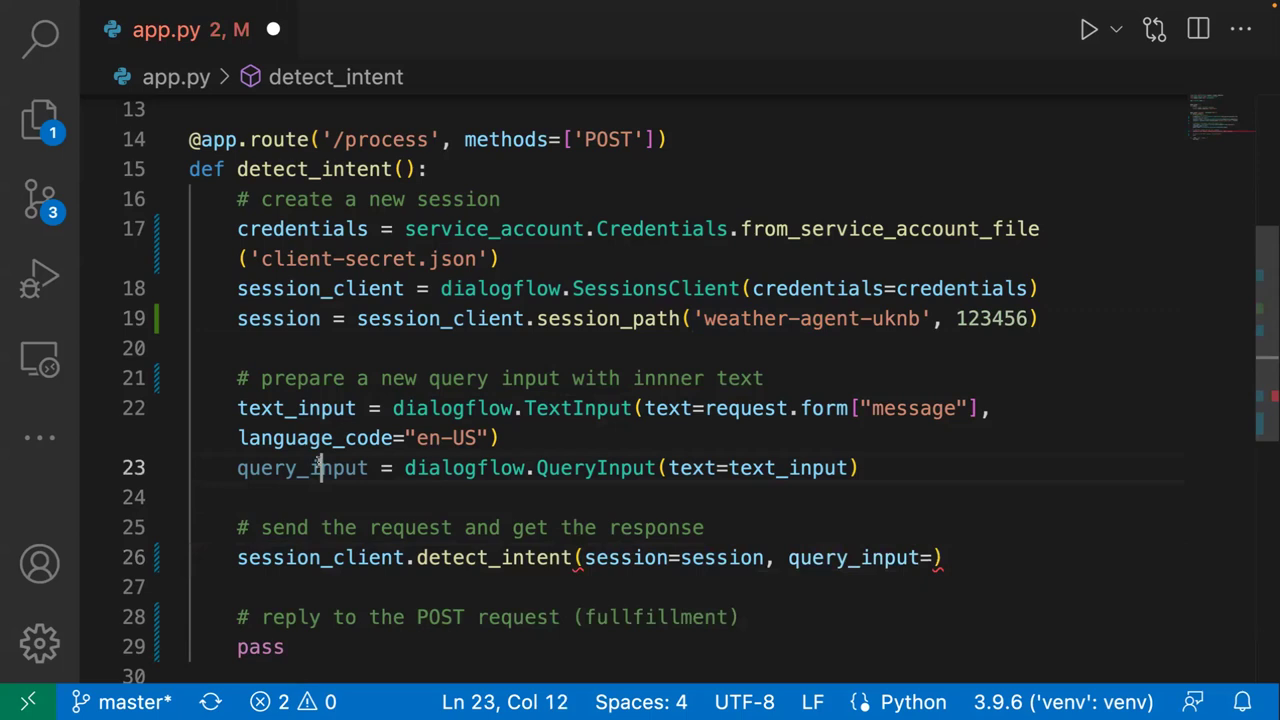
{"action": "left_click", "coordinate": [930, 558]}
{"action": "type", "text": "que"}
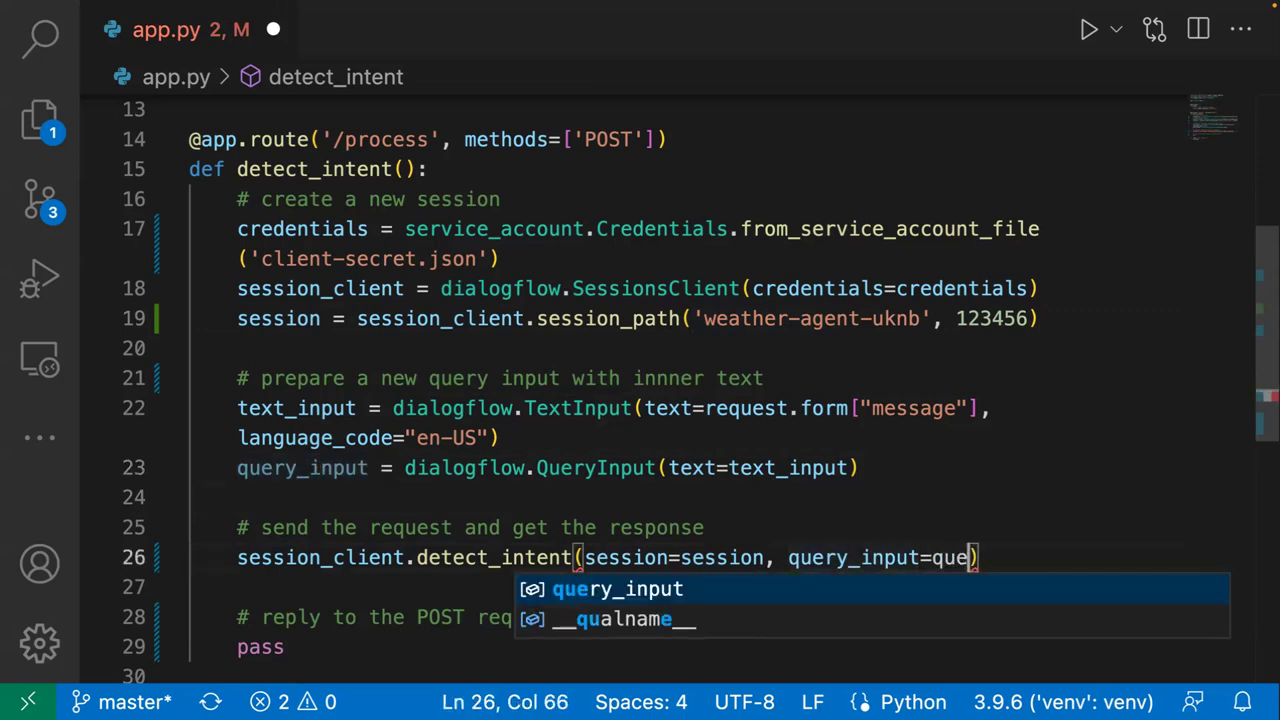
{"action": "key", "text": "Tab"}
{"action": "key", "text": "End"}
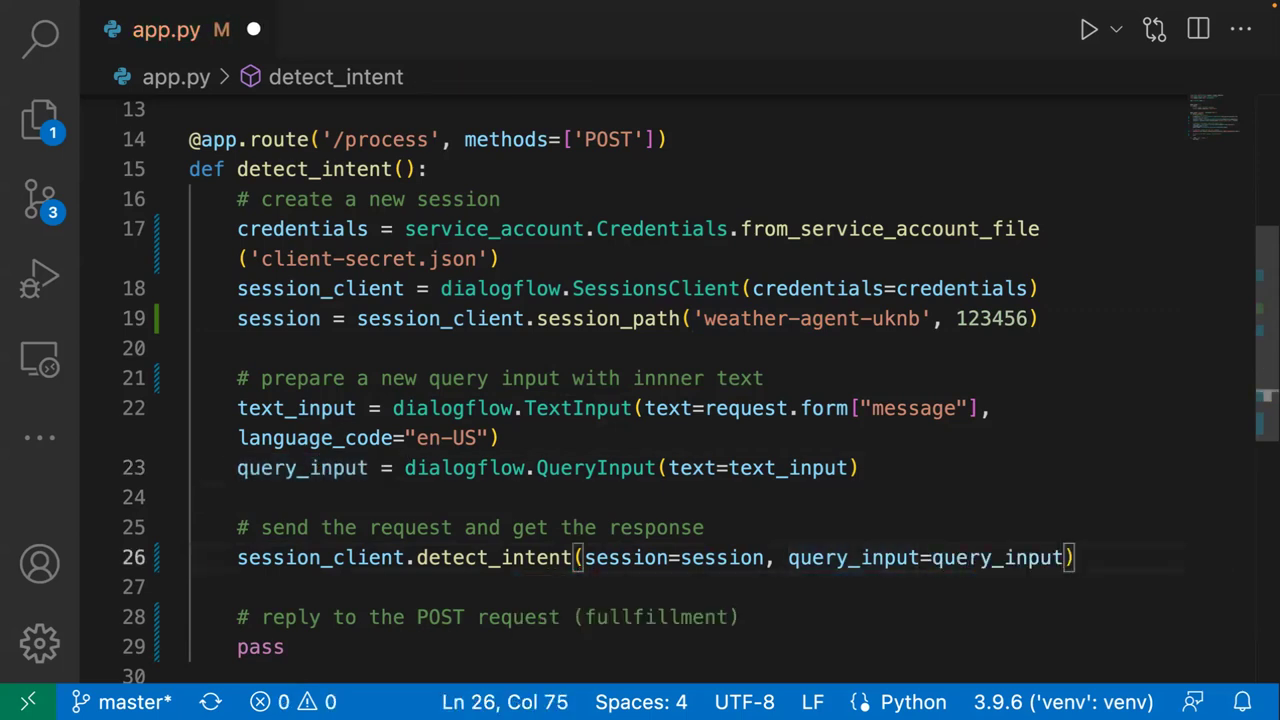
{"action": "scroll", "coordinate": [814, 521], "scroll_direction": "down", "scroll_amount": 2}
{"action": "key", "text": "ctrl+s"}
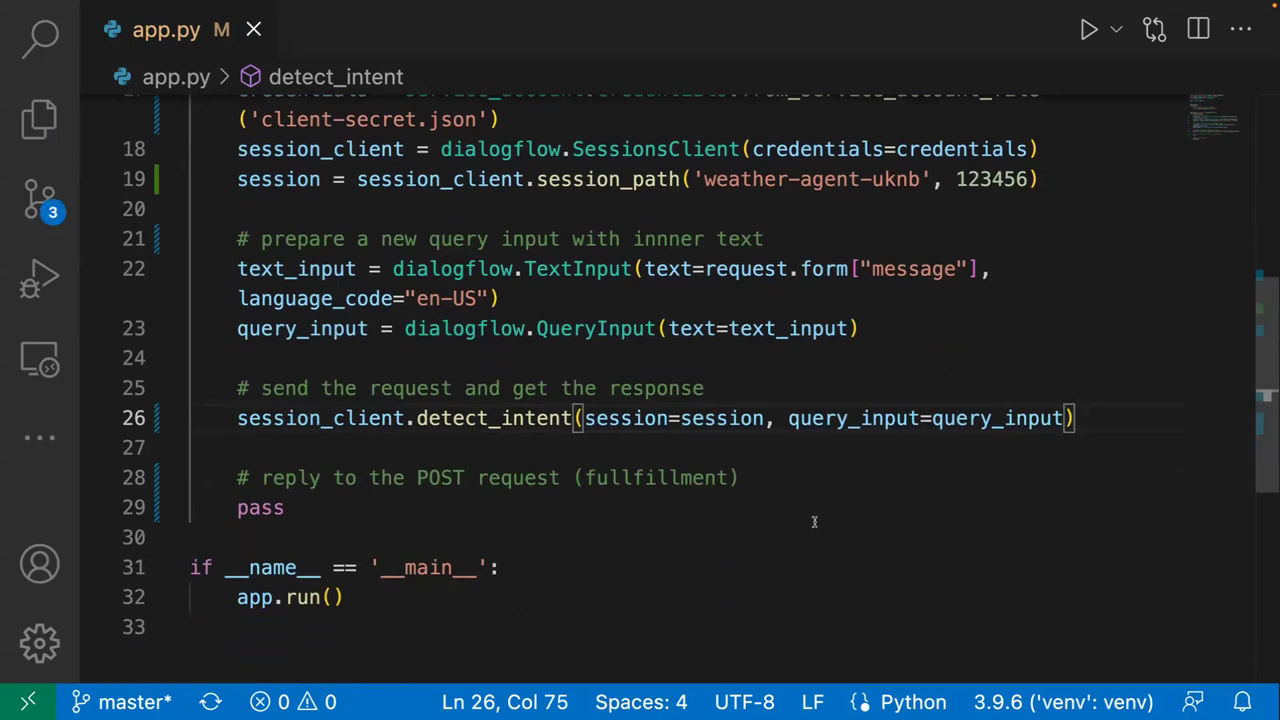
- Add an empty print() call below the detect_intent call, separated from it by a blank line
{"action": "key", "text": "Return"}
{"action": "key", "text": "Return"}
{"action": "type", "text": "print("}
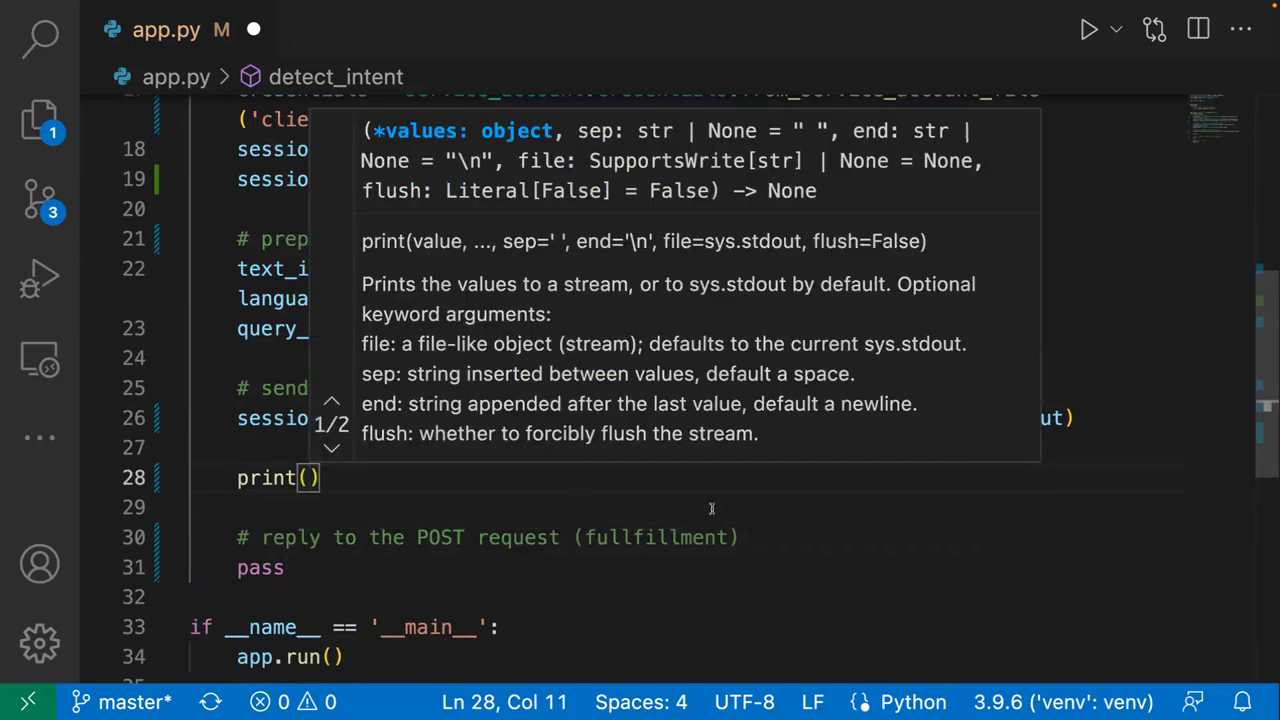
{"action": "key", "text": "End"}
- Assign the result of the session_client.detect_intent call to a variable named response
{"action": "left_click", "coordinate": [239, 420]}
{"action": "type", "text": "respons"}
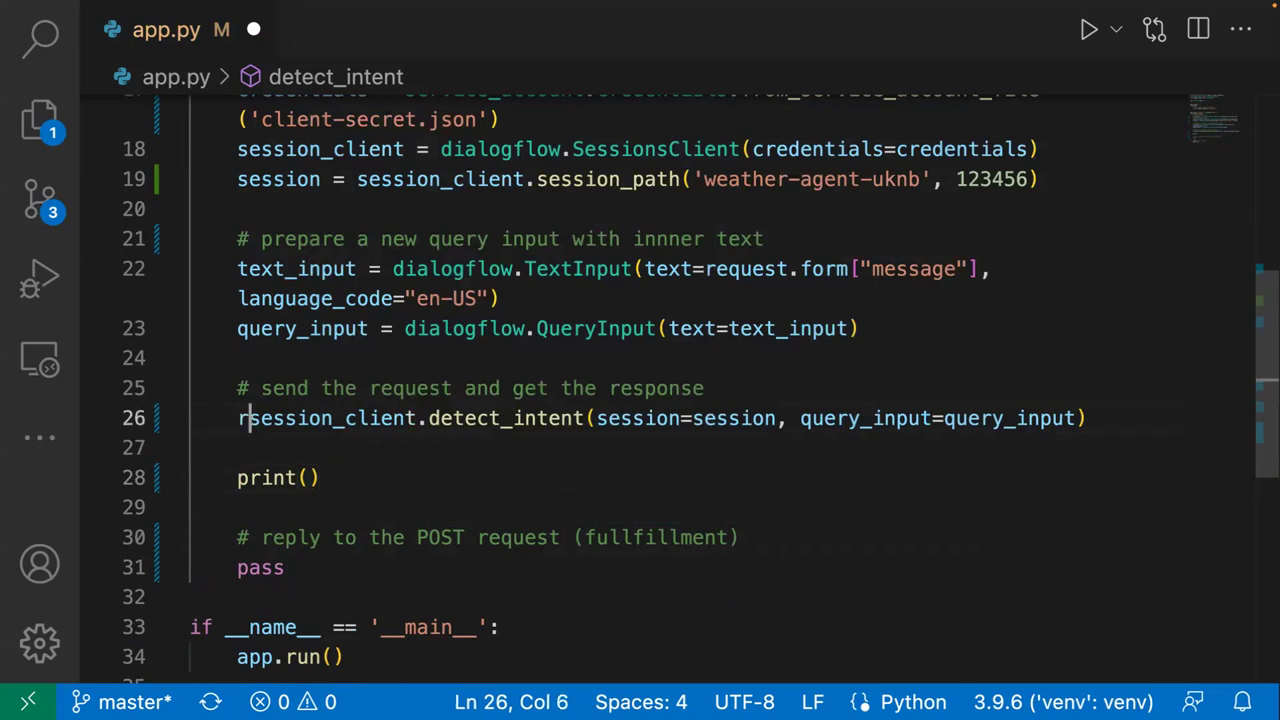
{"action": "type", "text": "e ="}
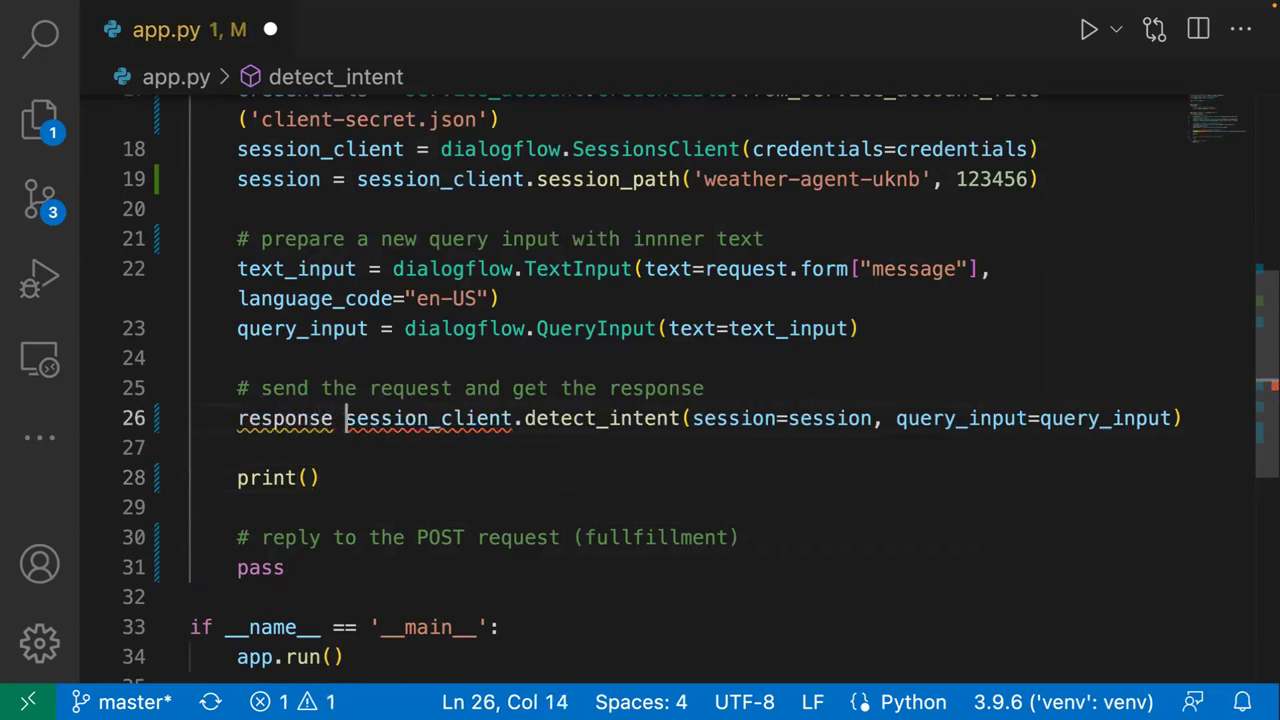
- Pass response.query_result.intent.display_name to the empty print() call below the detect_intent call
{"action": "left_click", "coordinate": [306, 508]}
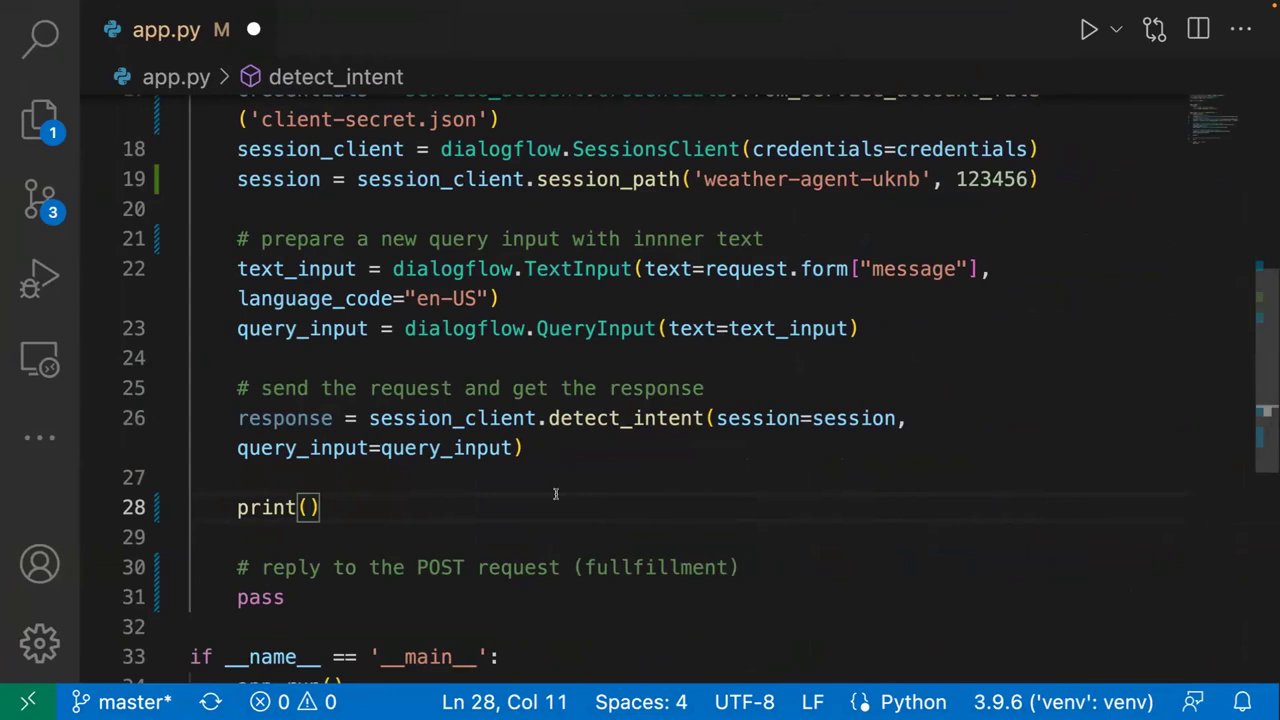
{"action": "type", "text": "response.que"}
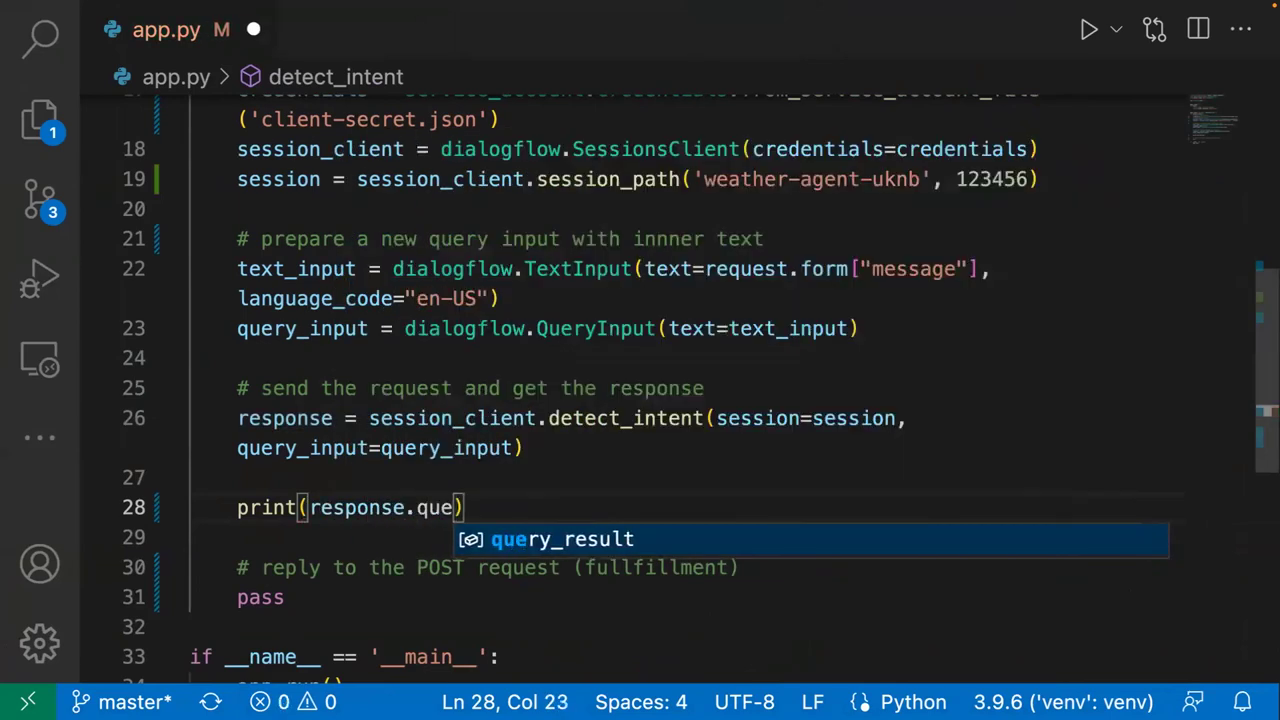
{"action": "key", "text": "Tab"}
{"action": "type", "text": ".inte"}
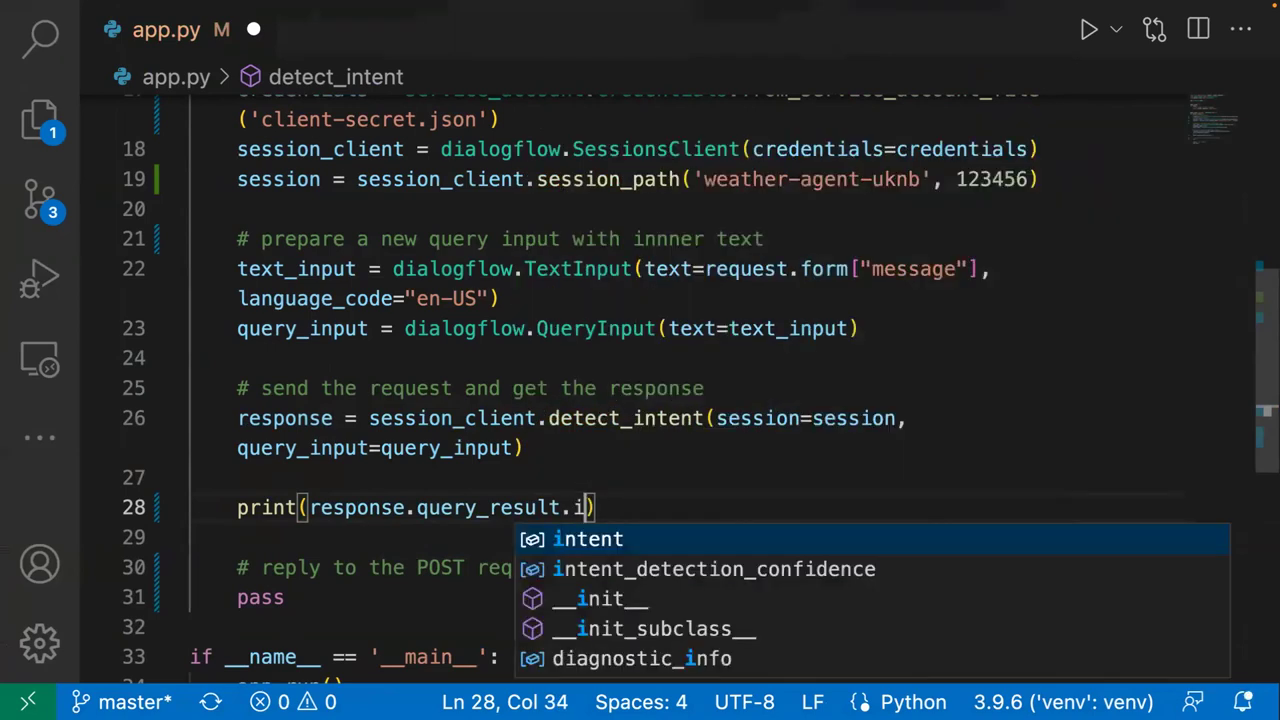
{"action": "key", "text": "Tab"}
{"action": "type", "text": "."}
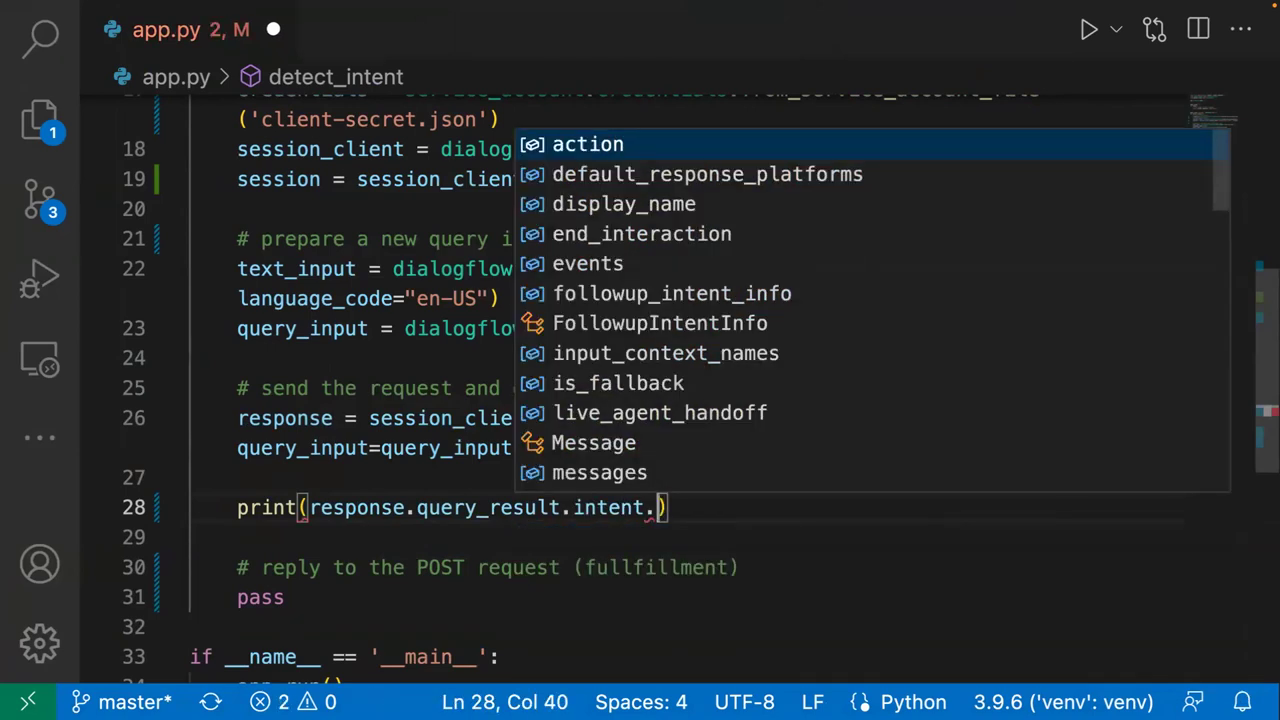
{"action": "type", "text": "di"}
{"action": "key", "text": "Tab"}
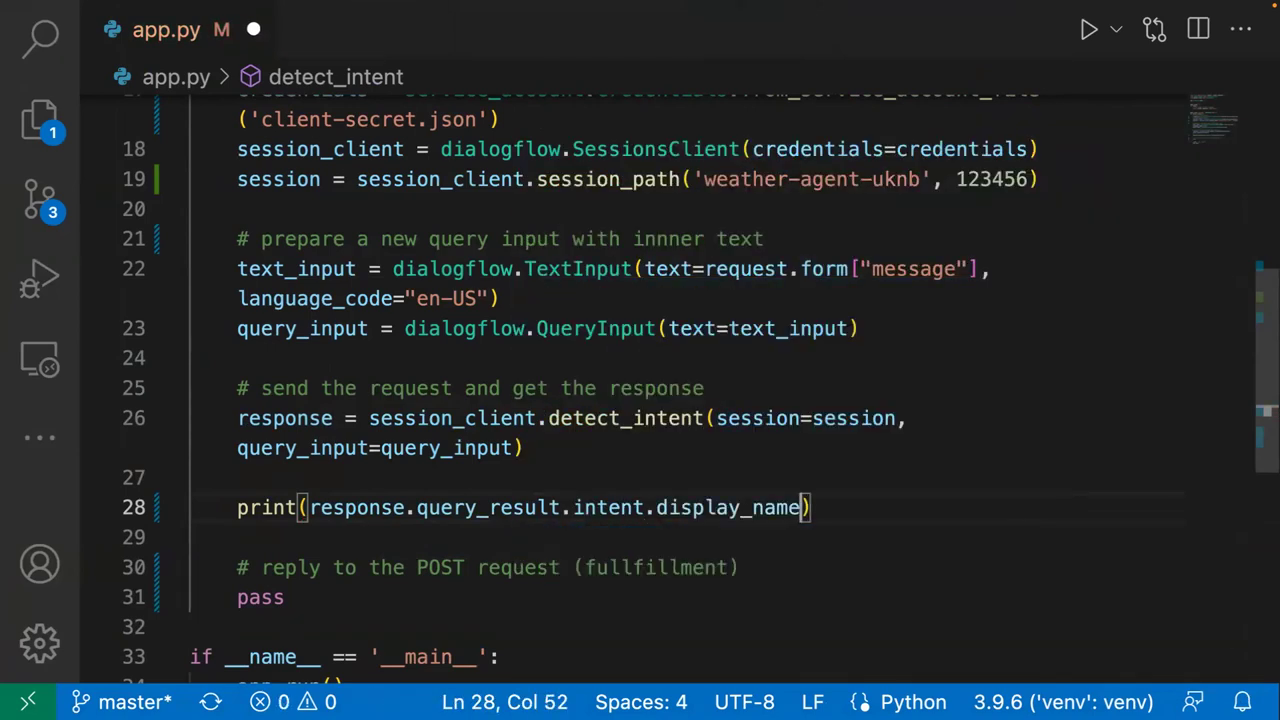
{"action": "key", "text": "BackSpace"}
{"action": "key", "text": "BackSpace"}
{"action": "key", "text": "BackSpace"}
{"action": "key", "text": "BackSpace"}
{"action": "key", "text": "BackSpace"}
{"action": "type", "text": "_name)"}
{"action": "left_click_drag", "start_coordinate": [416, 507], "coordinate": [561, 508]}
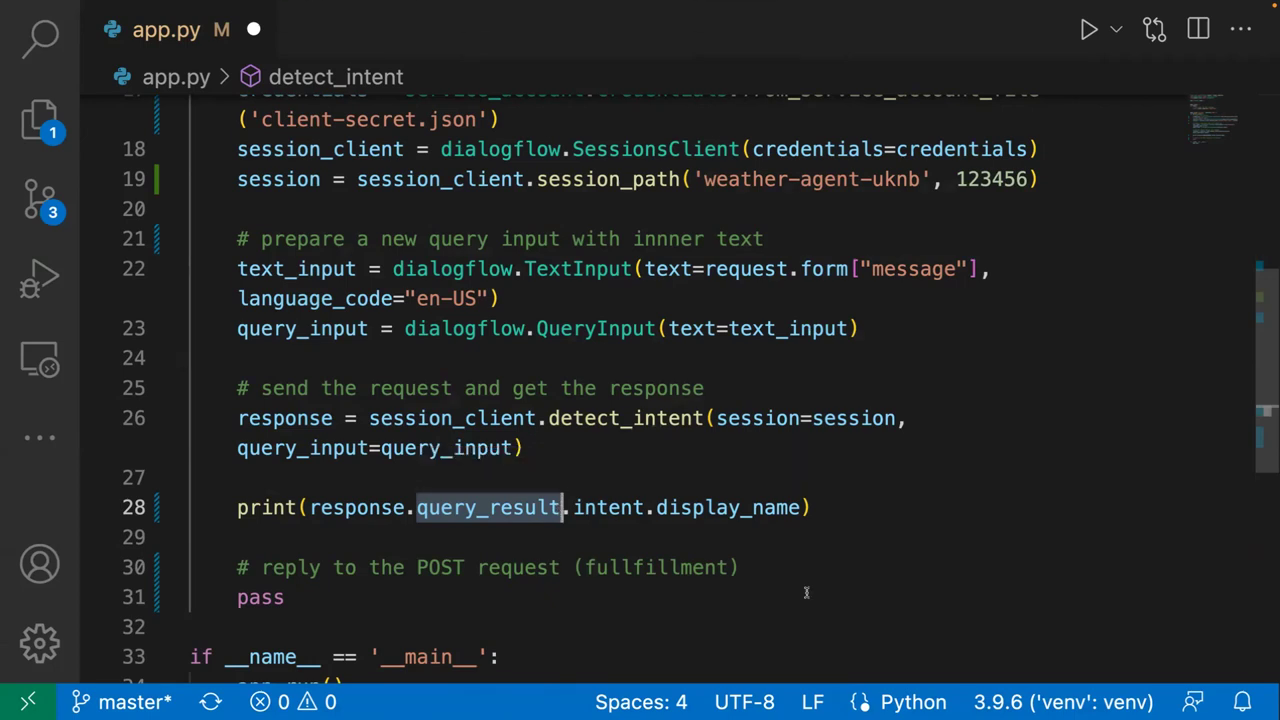
- Replace the pass statement under the "reply to the POST request" comment with return
{"action": "left_click", "coordinate": [522, 586]}
{"action": "scroll", "coordinate": [522, 587], "scroll_direction": "down", "scroll_amount": 1}
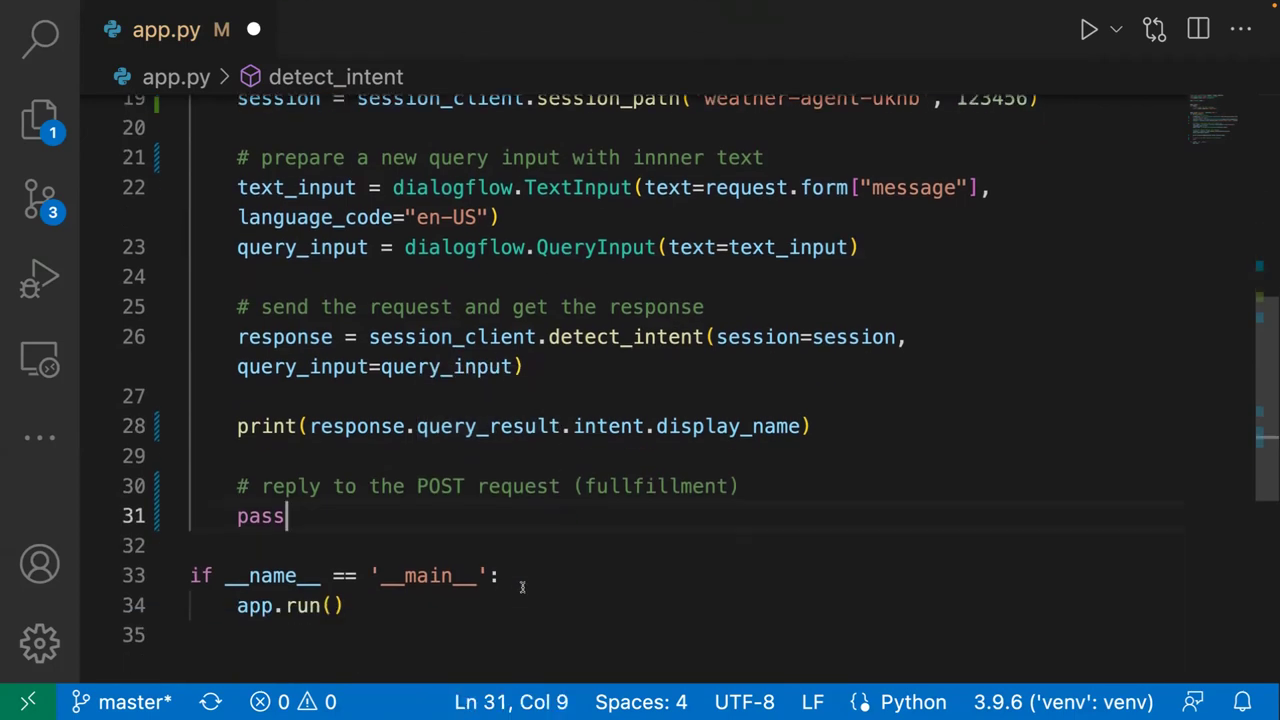
{"action": "key", "text": "BackSpace"}
{"action": "key", "text": "BackSpace"}
{"action": "key", "text": "BackSpace"}
{"action": "key", "text": "BackSpace"}
{"action": "type", "text": "return"}
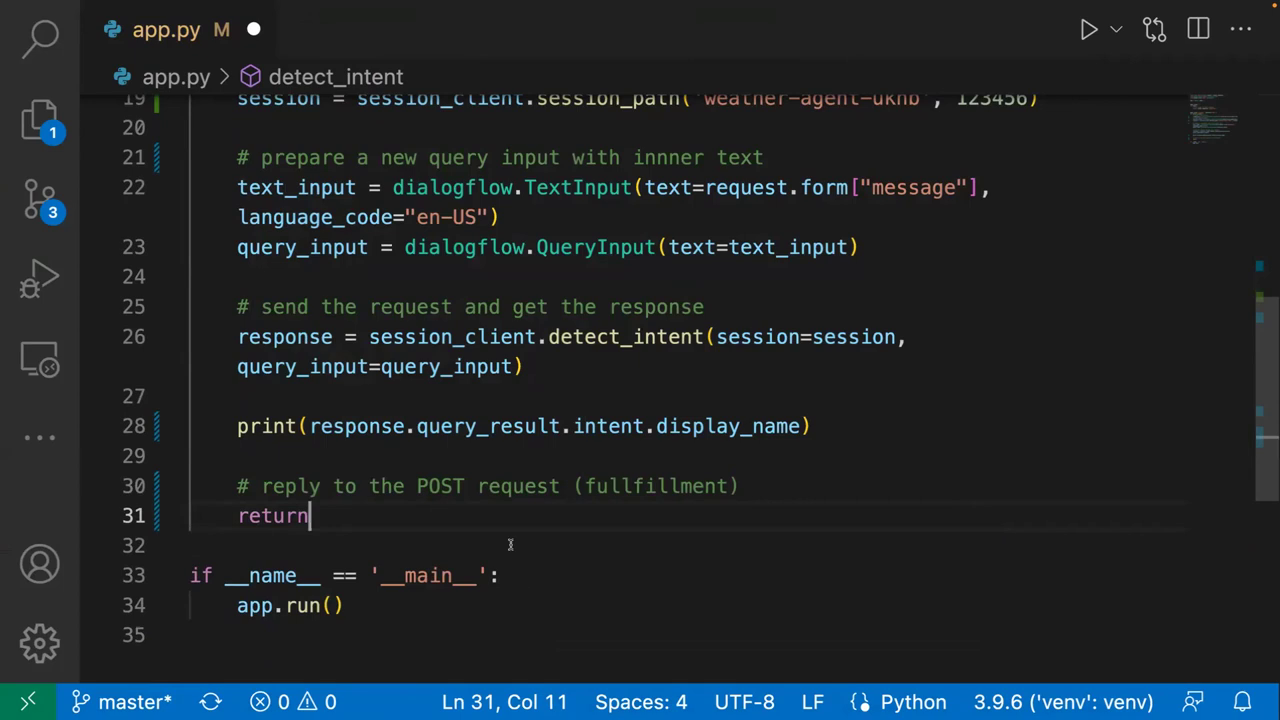
{"action": "left_click", "coordinate": [483, 454]}
{"action": "key", "text": "Tab"}
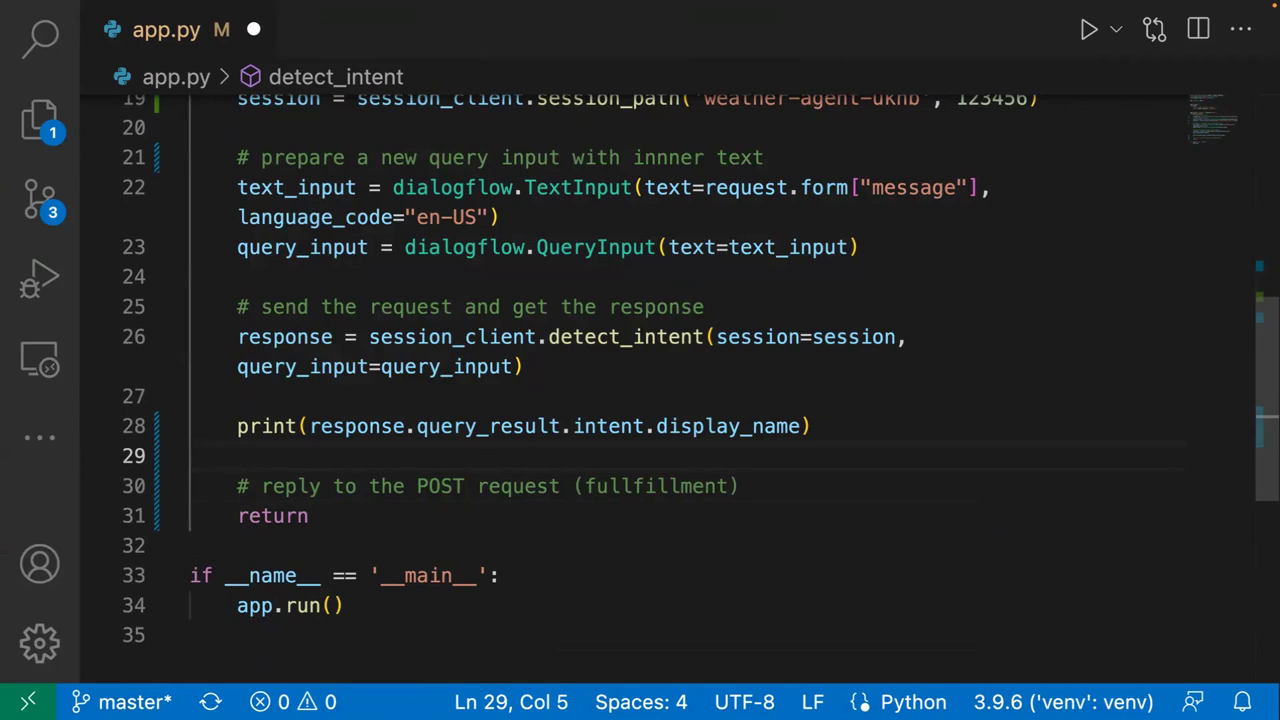
- Complete the return statement with response.query_result.fulfillment_text and save app.py
{"action": "left_click", "coordinate": [407, 516]}
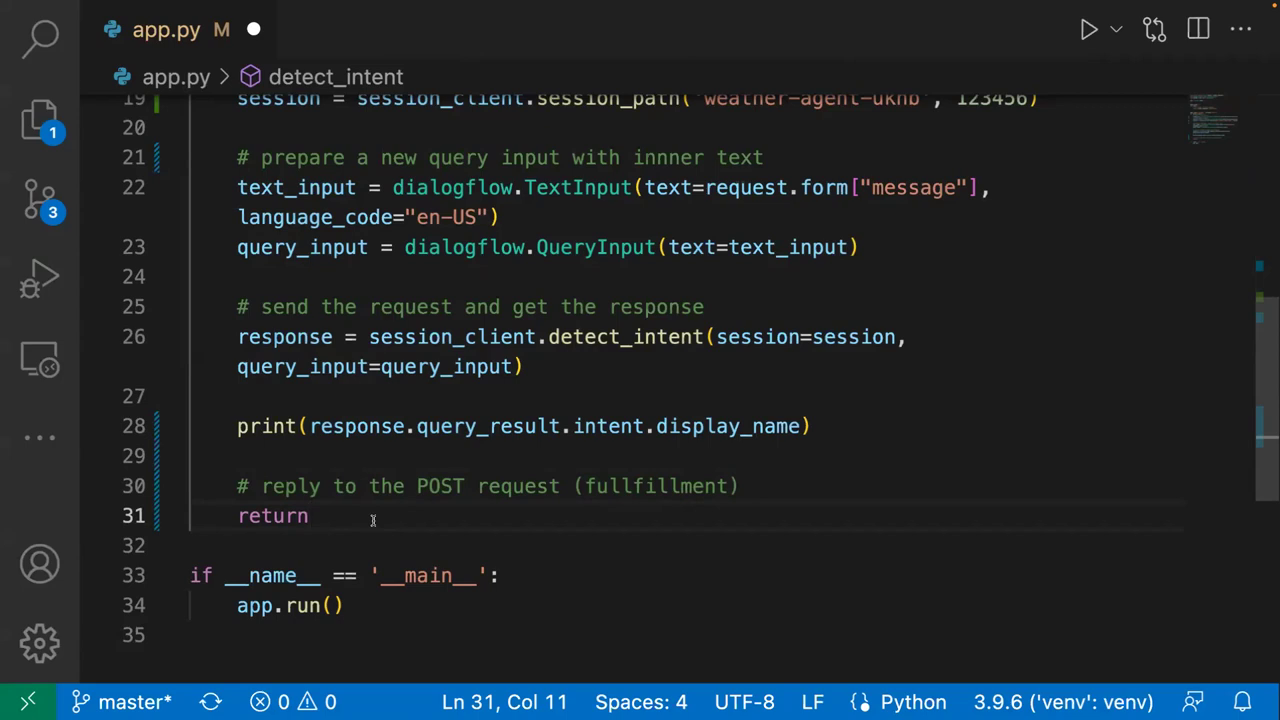
{"action": "type", "text": "res"}
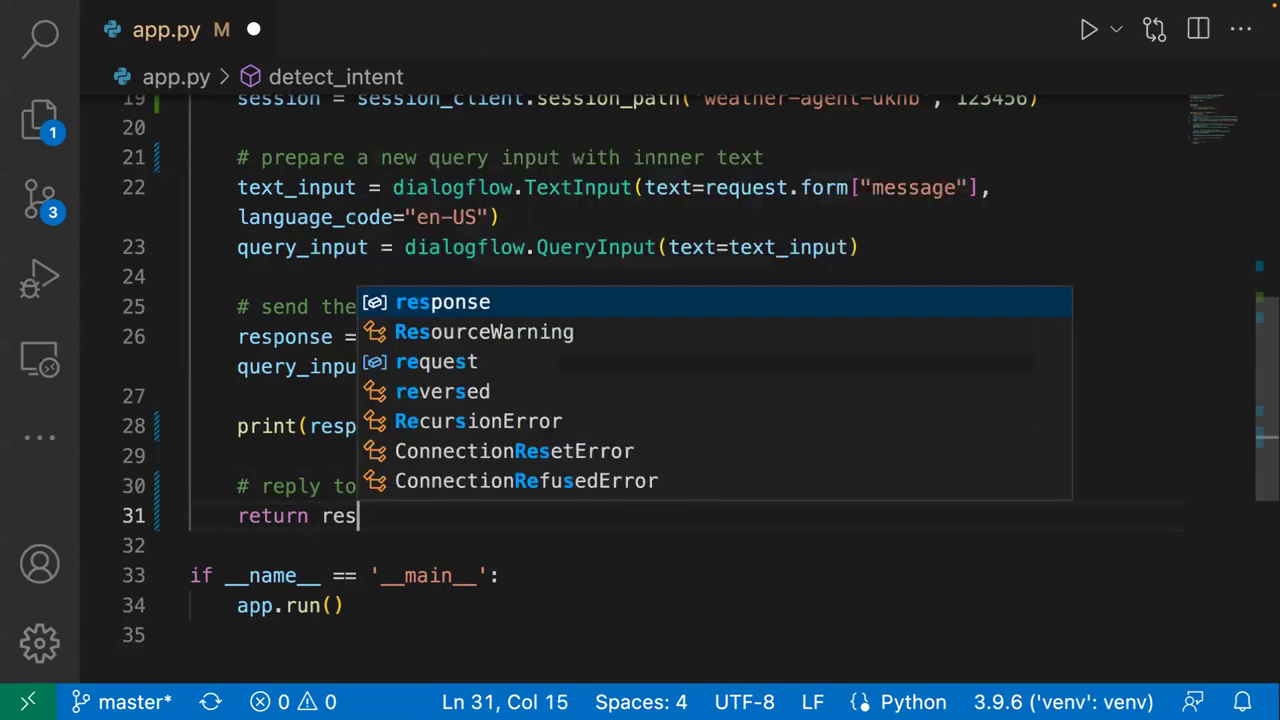
{"action": "type", "text": "ponse.q"}
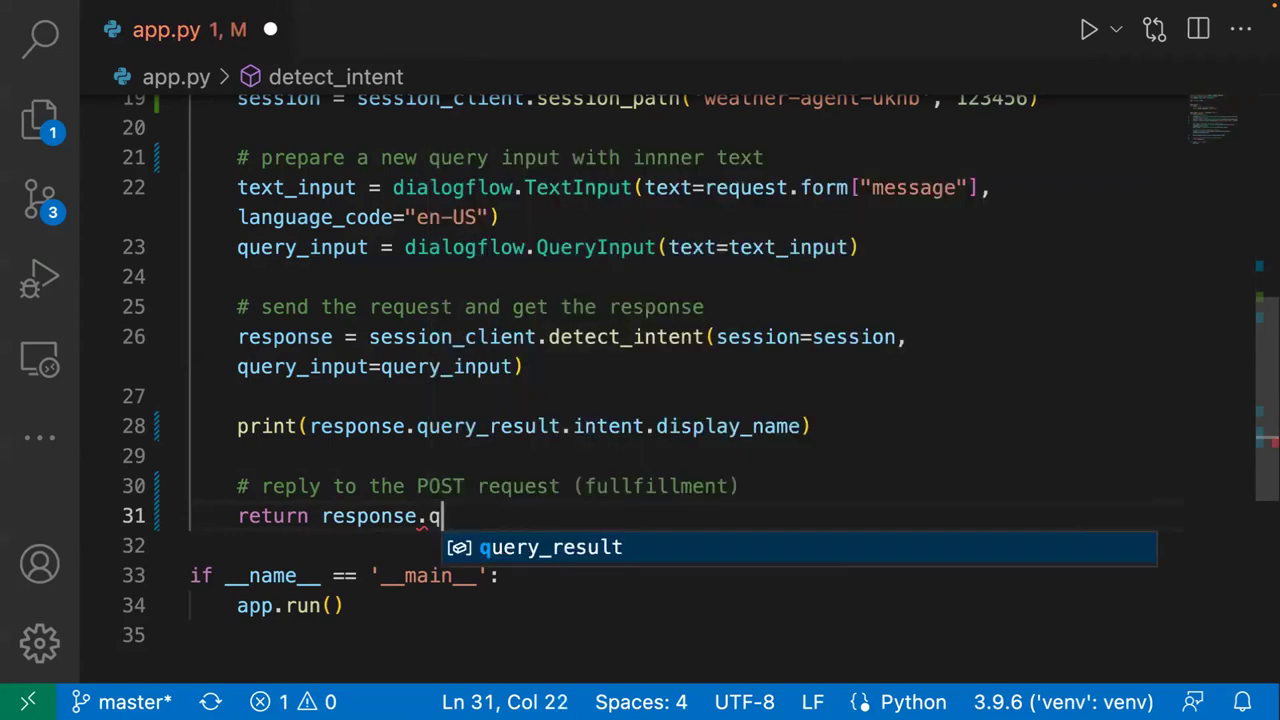
{"action": "key", "text": "Tab"}
{"action": "type", "text": ".f"}
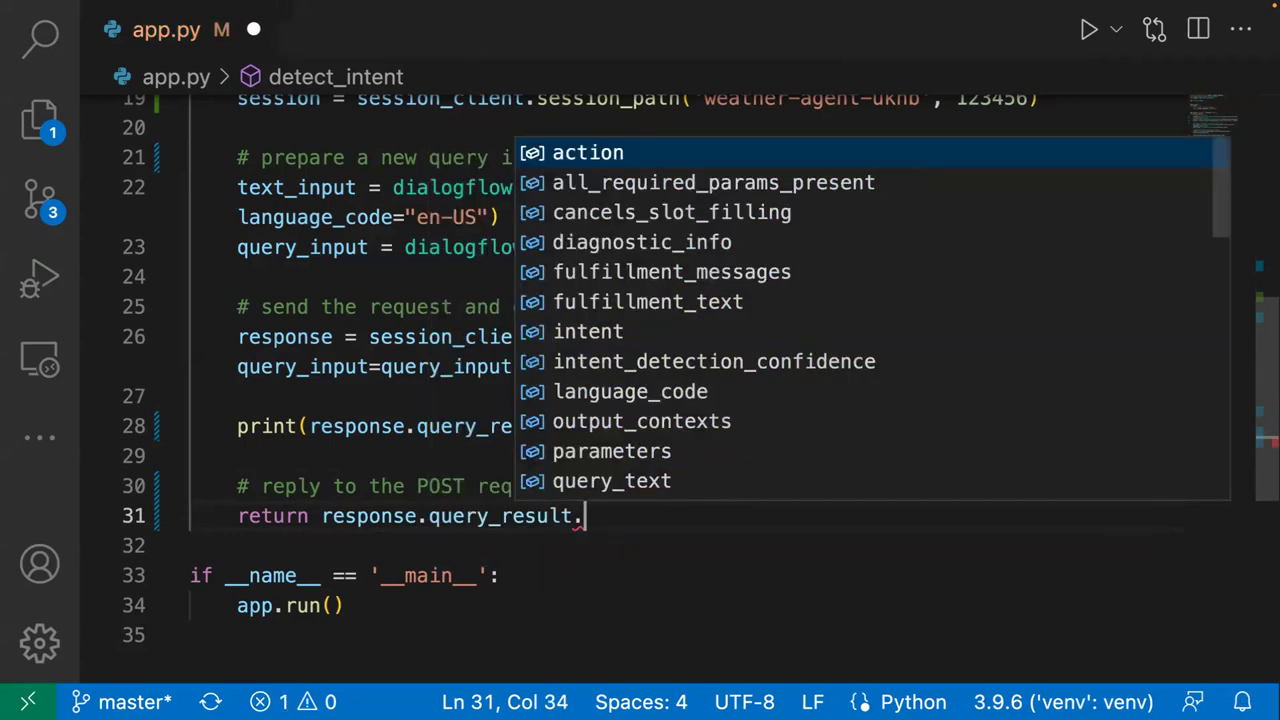
{"action": "type", "text": "u"}
{"action": "key", "text": "Tab"}
{"action": "key", "text": "BackSpace"}
{"action": "key", "text": "BackSpace"}
{"action": "key", "text": "BackSpace"}
{"action": "key", "text": "BackSpace"}
{"action": "key", "text": "BackSpace"}
{"action": "key", "text": "BackSpace"}
{"action": "key", "text": "BackSpace"}
{"action": "key", "text": "BackSpace"}
{"action": "type", "text": "text"}
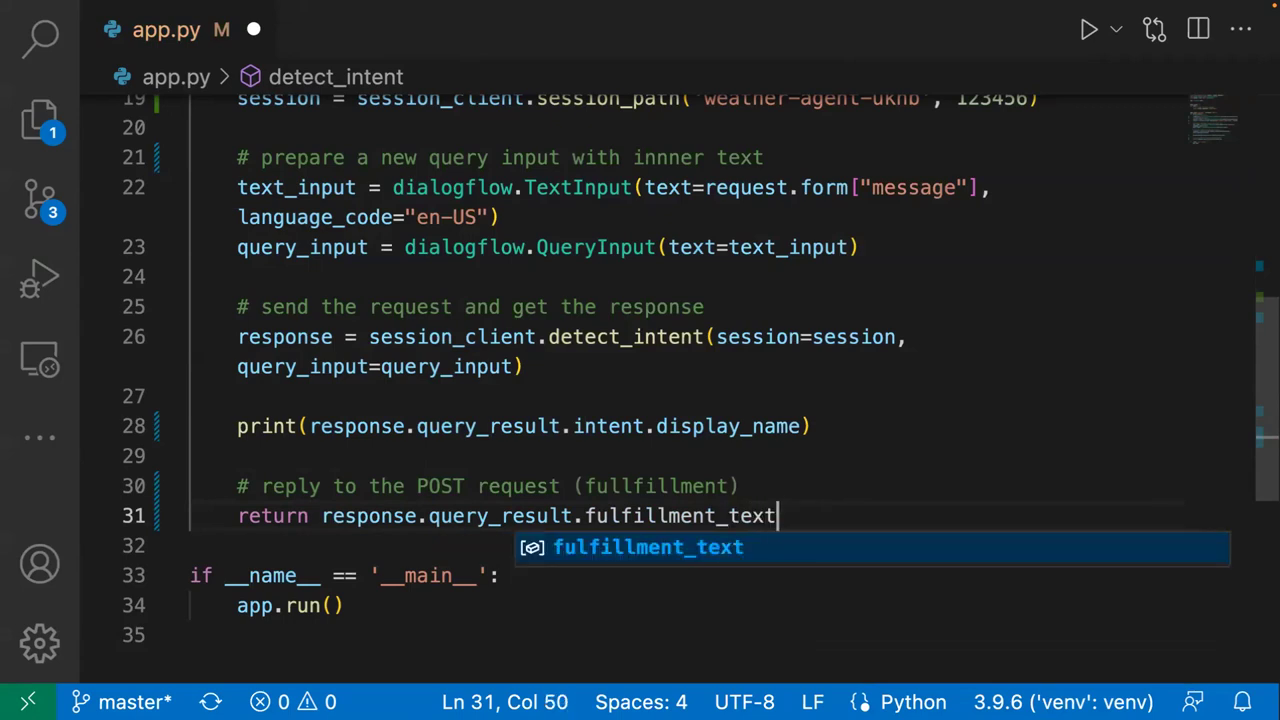
{"action": "key", "text": "Escape"}
{"action": "key", "text": "Down"}
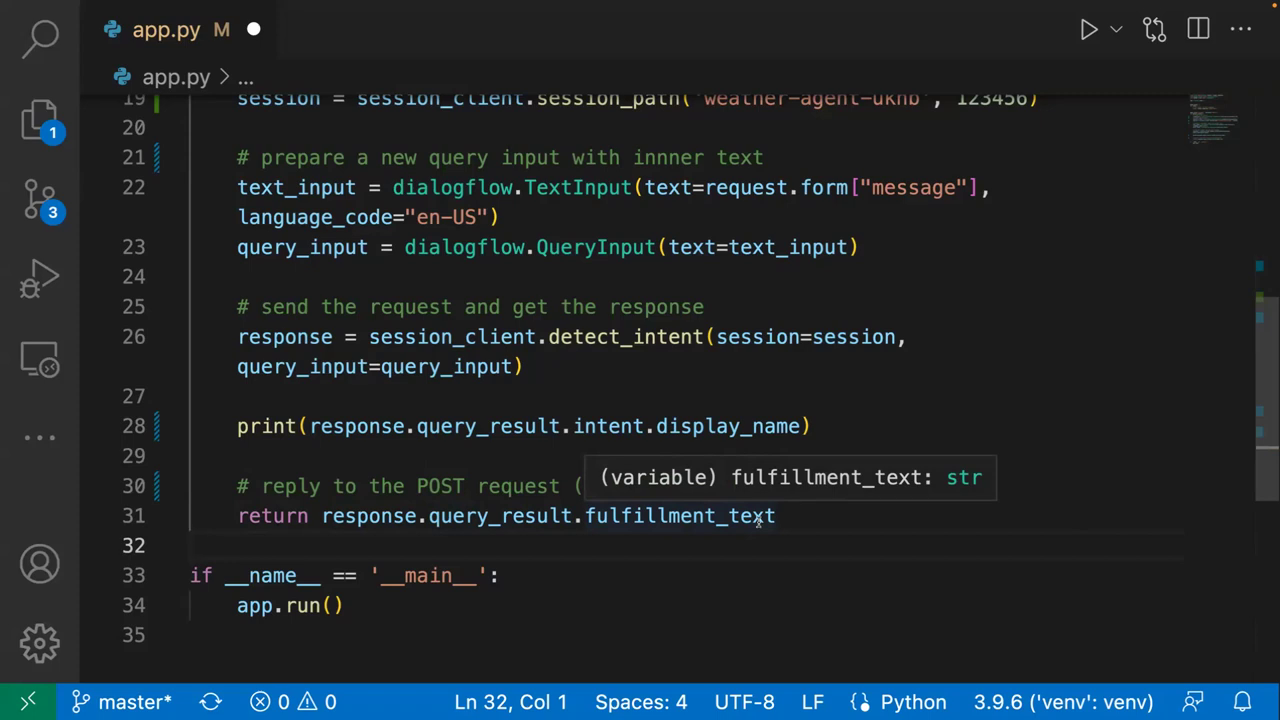
{"action": "key", "text": "ctrl+s"}
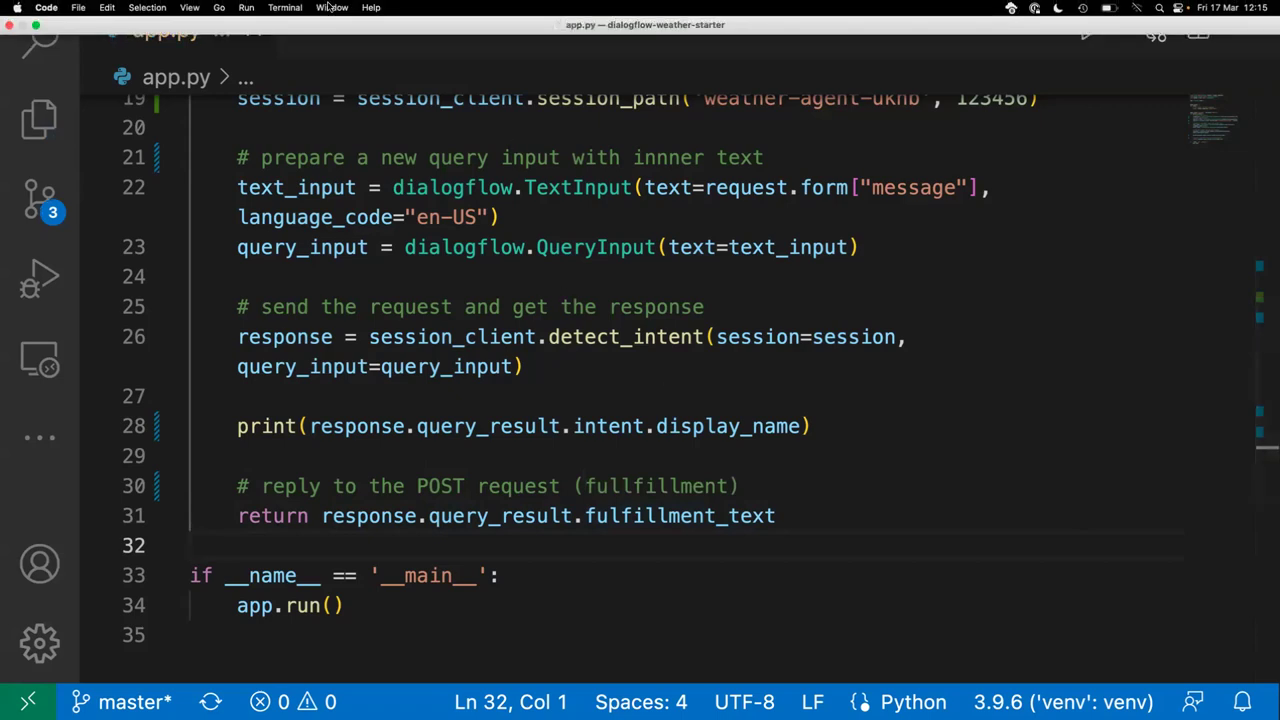
- Open a new integrated terminal and start the Flask server with flask run
{"action": "left_click", "coordinate": [285, 7]}
{"action": "left_click", "coordinate": [295, 27]}
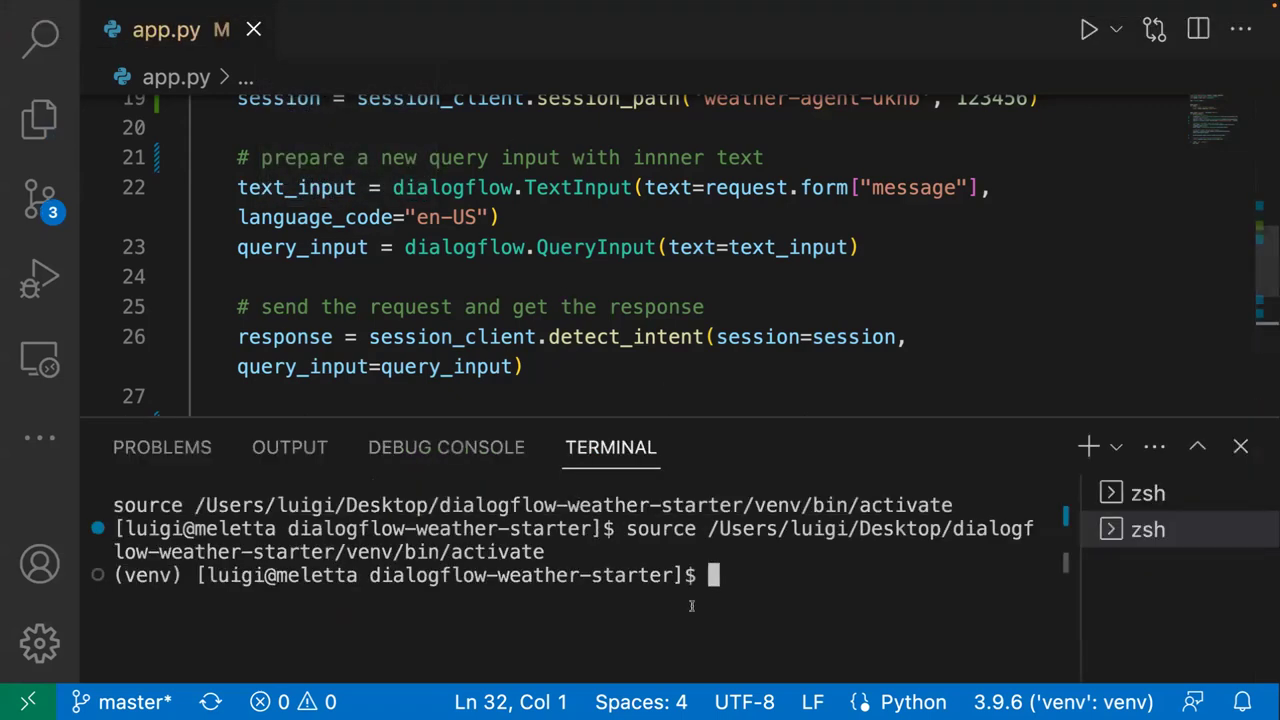
{"action": "type", "text": "flask run"}
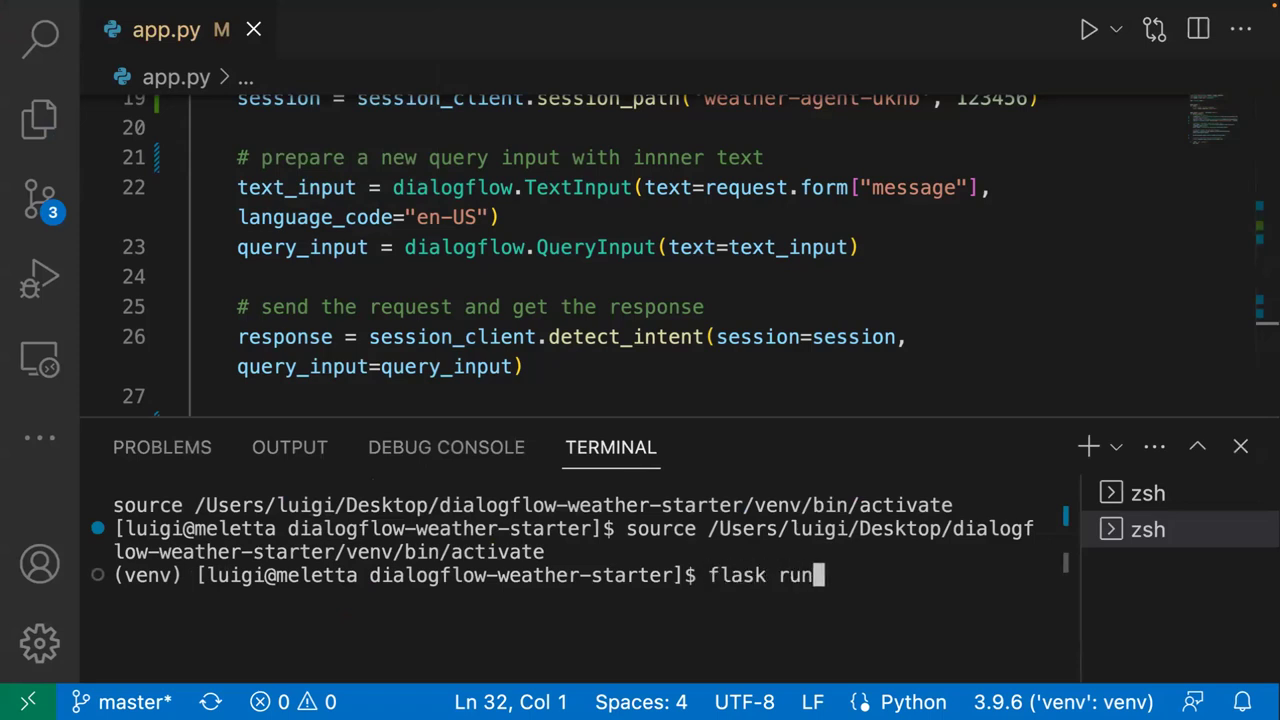
{"action": "key", "text": "Return"}
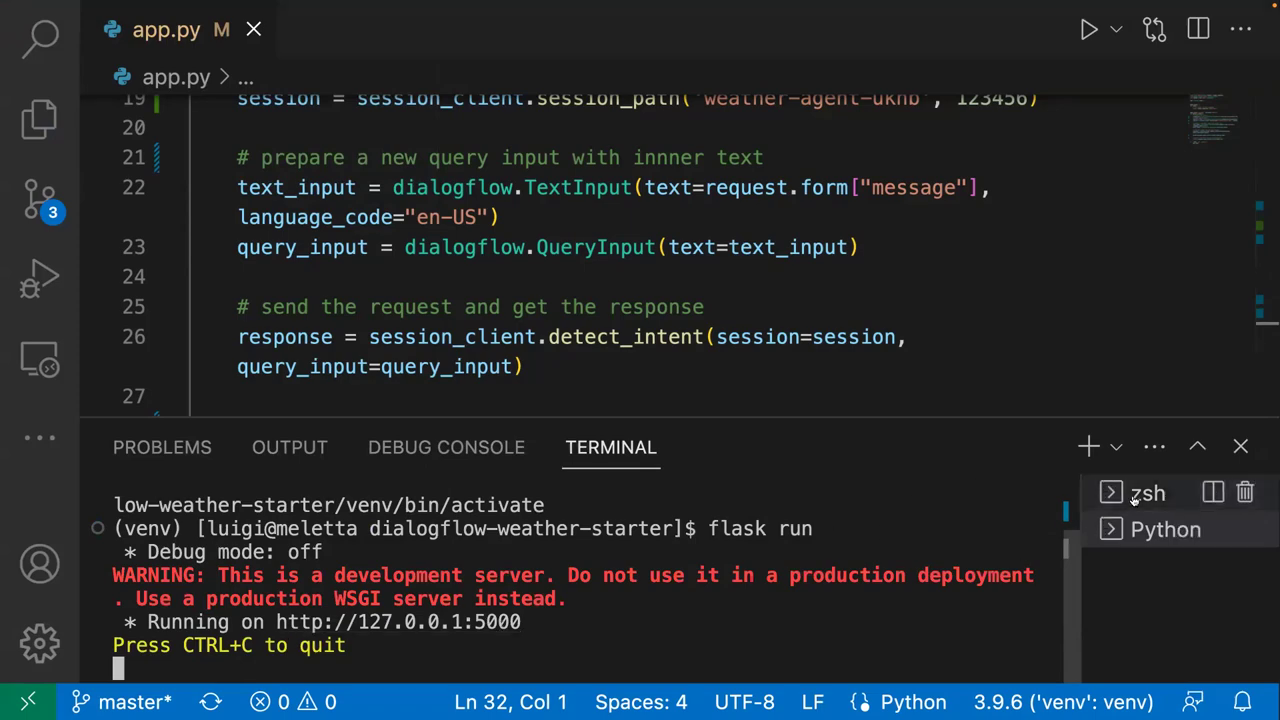
- Switch to the Terminal app and start the ngrok tunnel with ./ngrok http 5000
{"action": "key", "text": "ctrl+Left"}
{"action": "left_click", "coordinate": [1047, 690]}
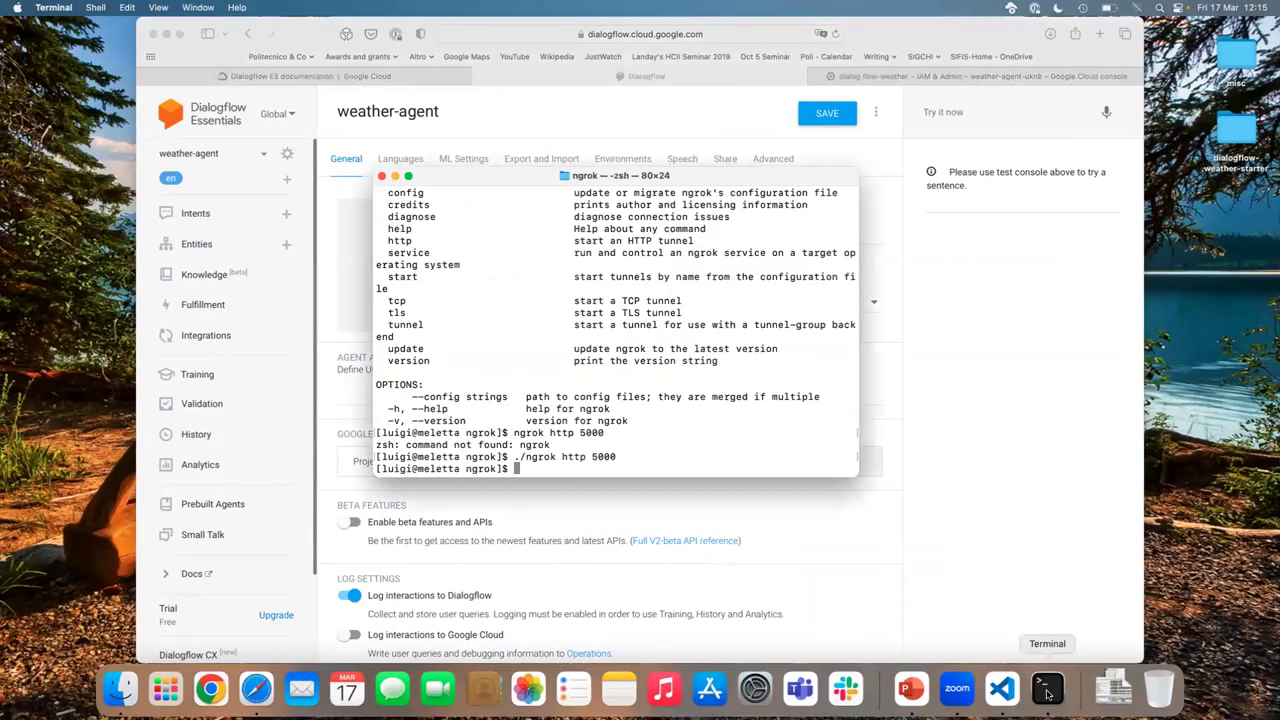
{"action": "key", "text": "Up"}
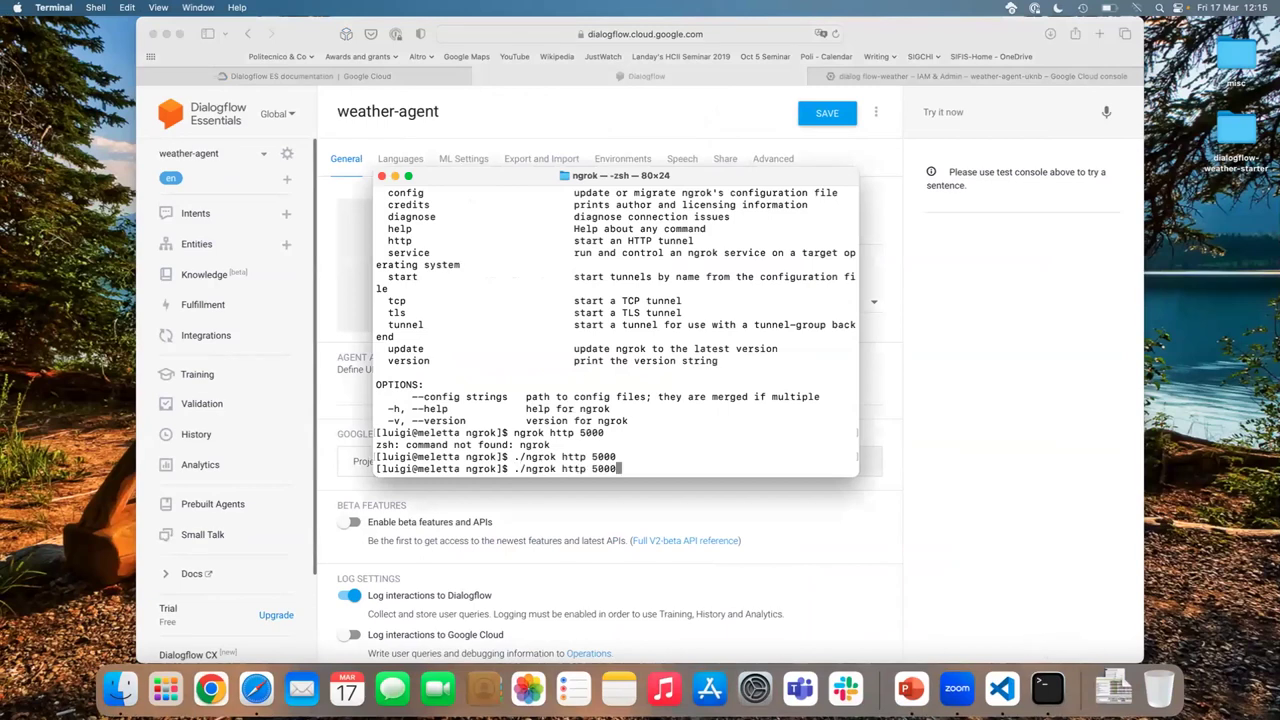
{"action": "key", "text": "Return"}
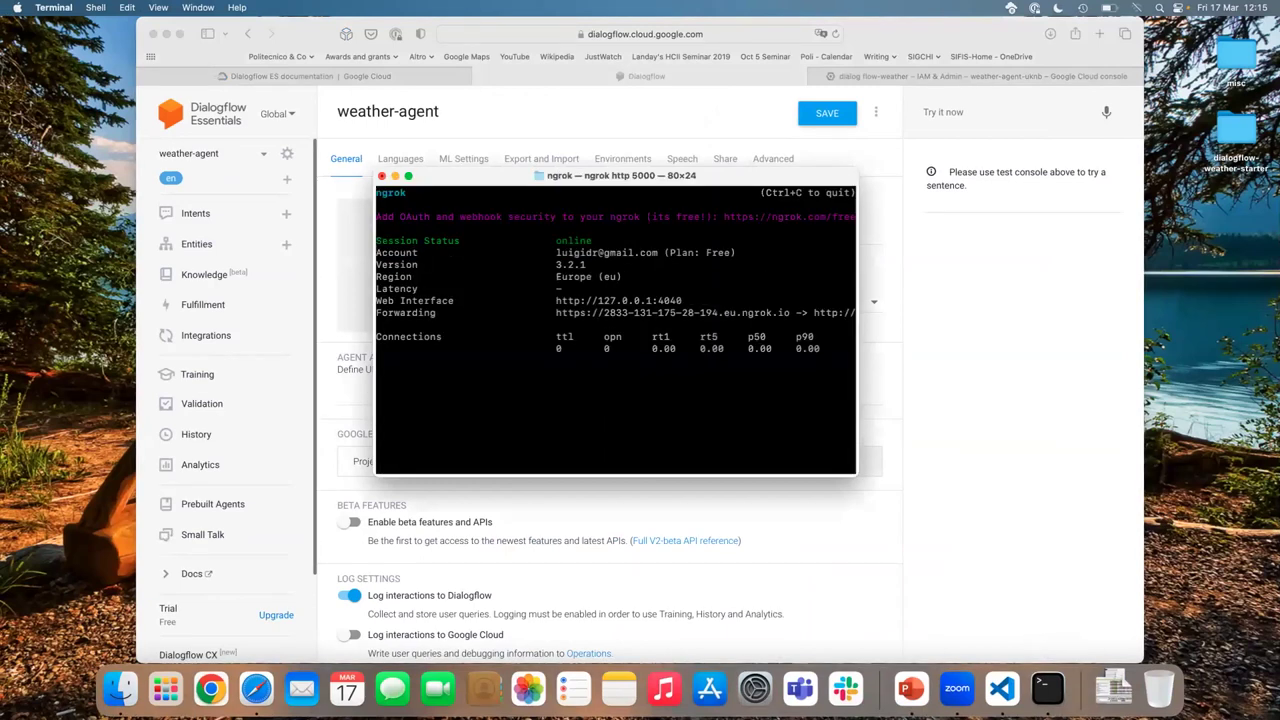
- Copy the ngrok forwarding URL and switch to the Safari window showing the Dialogflow weather-agent
{"action": "double_click", "coordinate": [716, 313]}
{"action": "key", "text": "super+c"}
{"action": "key", "text": "super+Tab"}
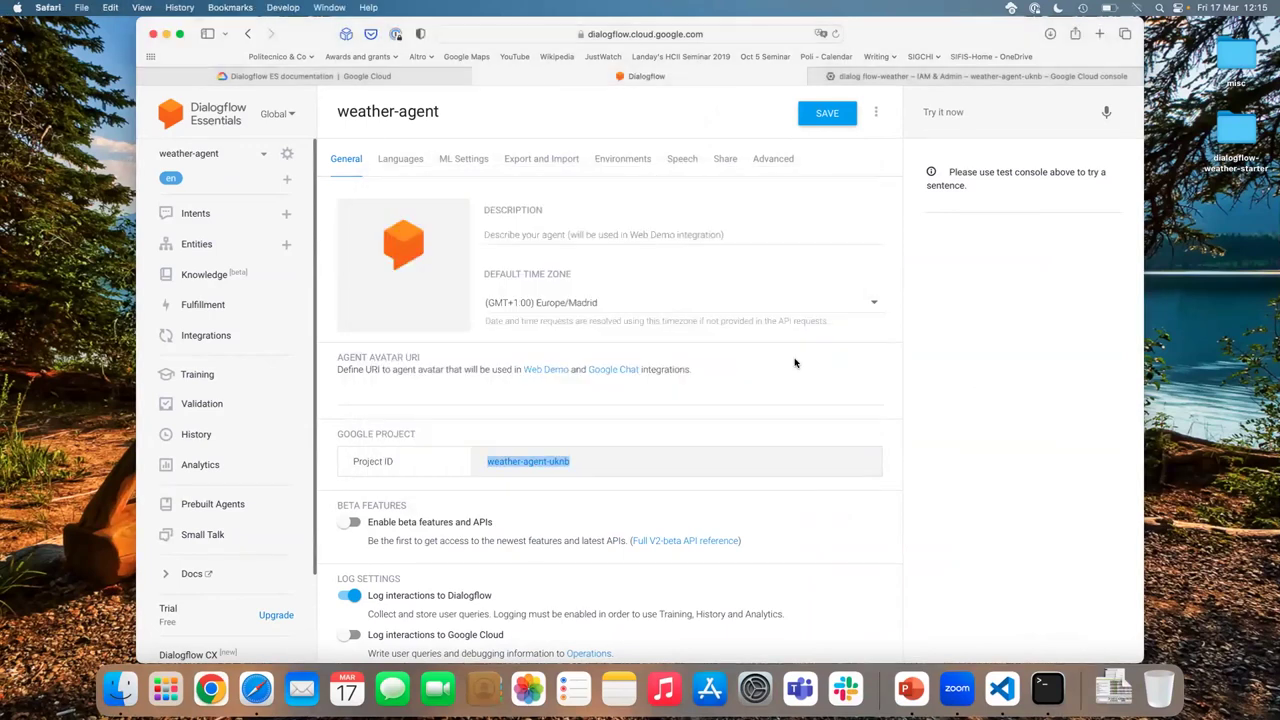
{"action": "left_click", "coordinate": [238, 305]}
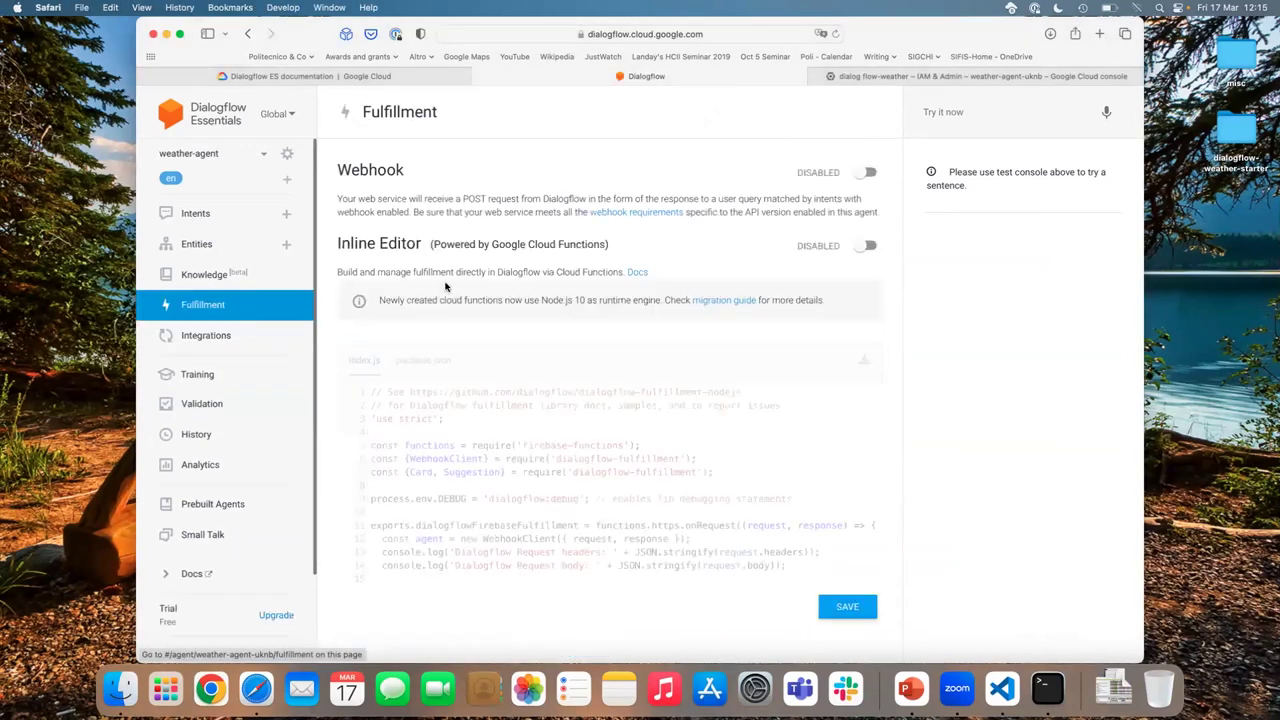
{"action": "left_click", "coordinate": [869, 172]}
{"action": "left_click", "coordinate": [465, 245]}
{"action": "key", "text": "super+v"}
{"action": "type", "text": "/process"}
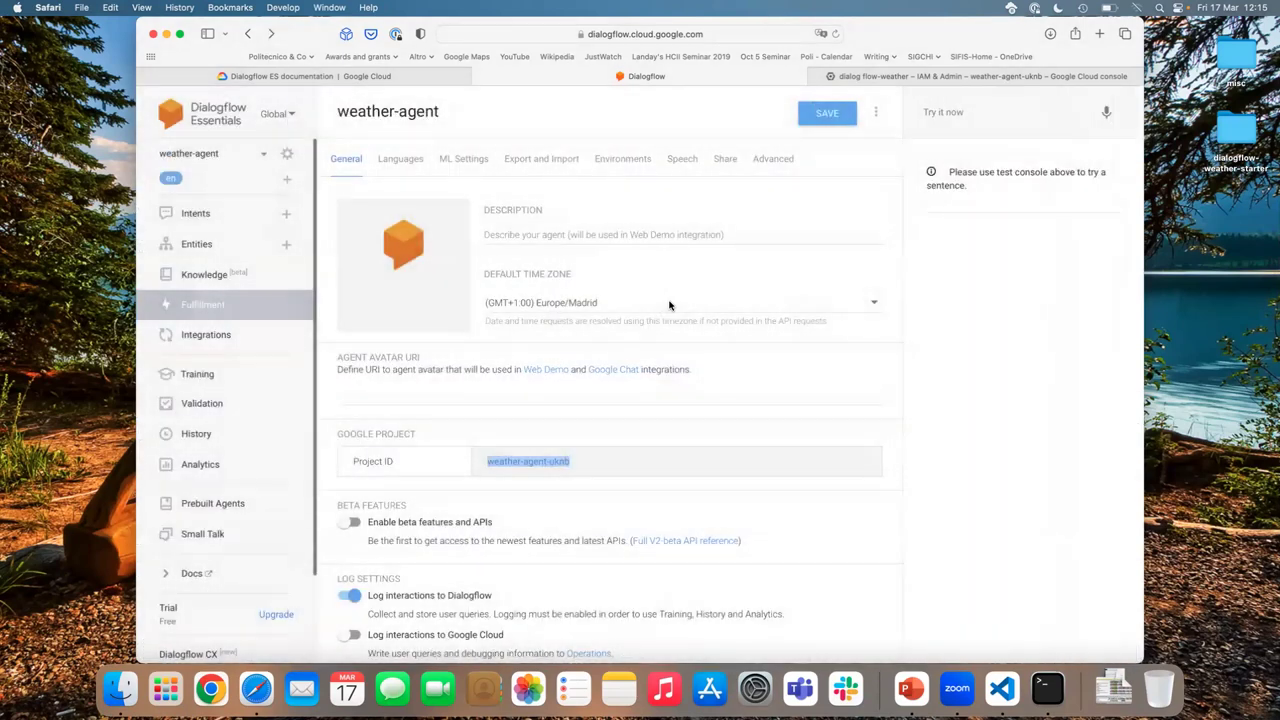
{"action": "left_click", "coordinate": [250, 305]}
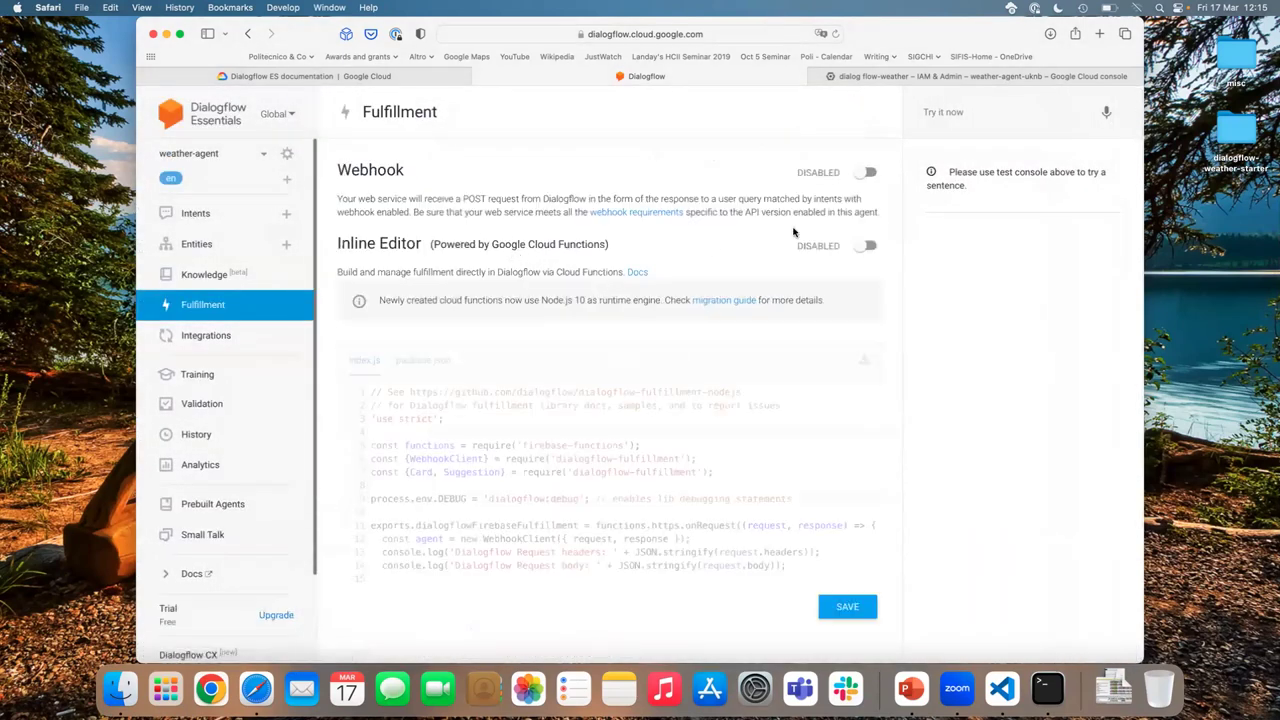
{"action": "left_click", "coordinate": [866, 174]}
{"action": "scroll", "coordinate": [629, 277], "scroll_direction": "up", "scroll_amount": 5}
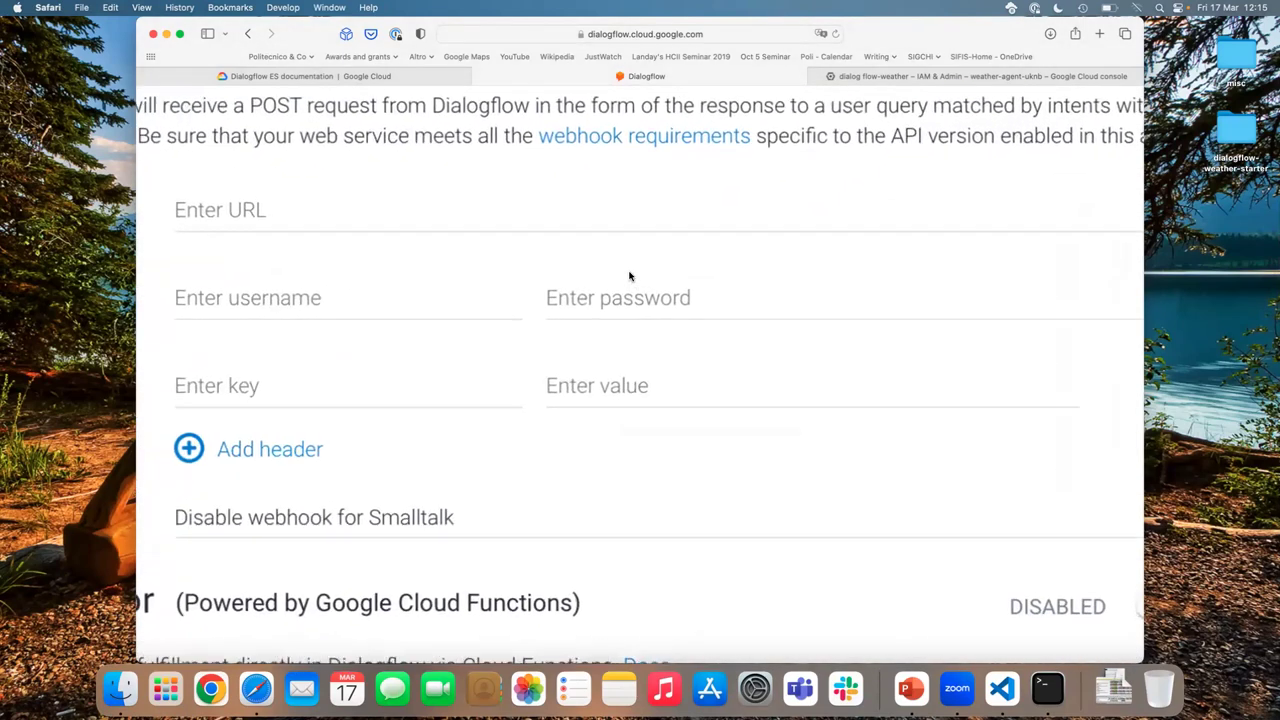
{"action": "left_click", "coordinate": [408, 223]}
{"action": "key", "text": "super+v"}
{"action": "type", "text": "/process"}
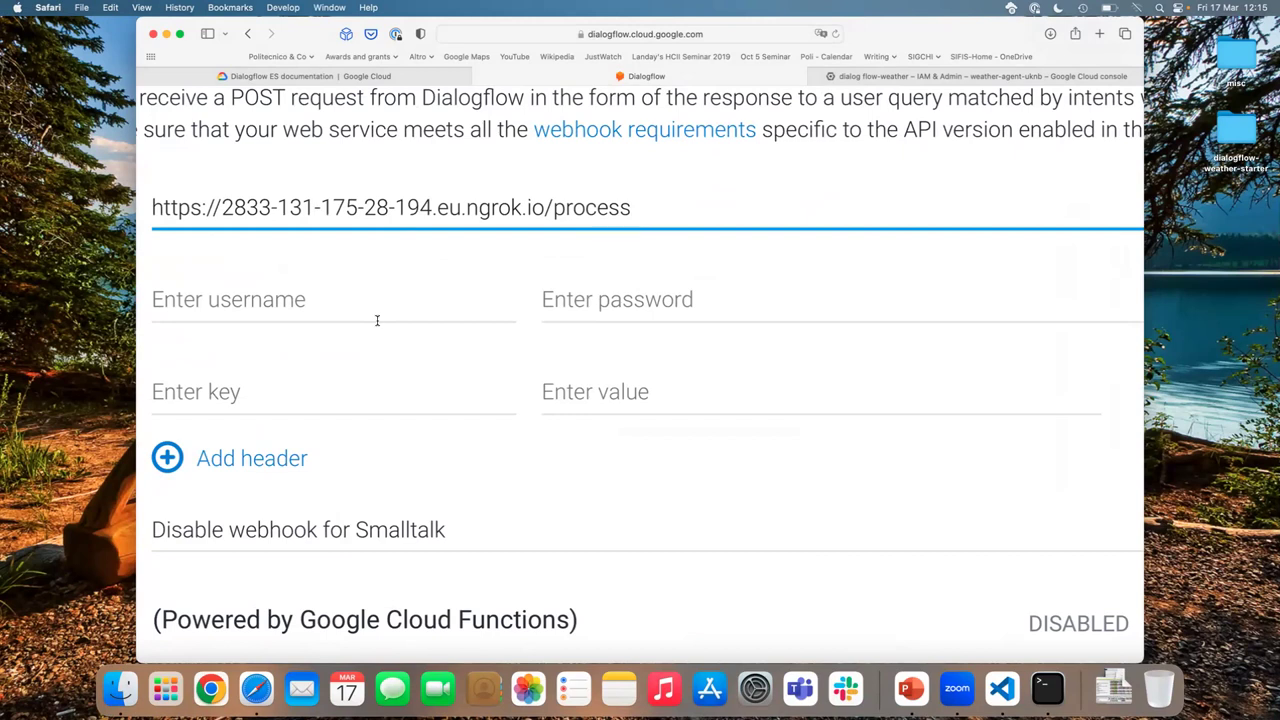
- Make the browser window full screen and save the agent's fulfillment settings
{"action": "scroll", "coordinate": [427, 404], "scroll_direction": "up", "scroll_amount": 5}
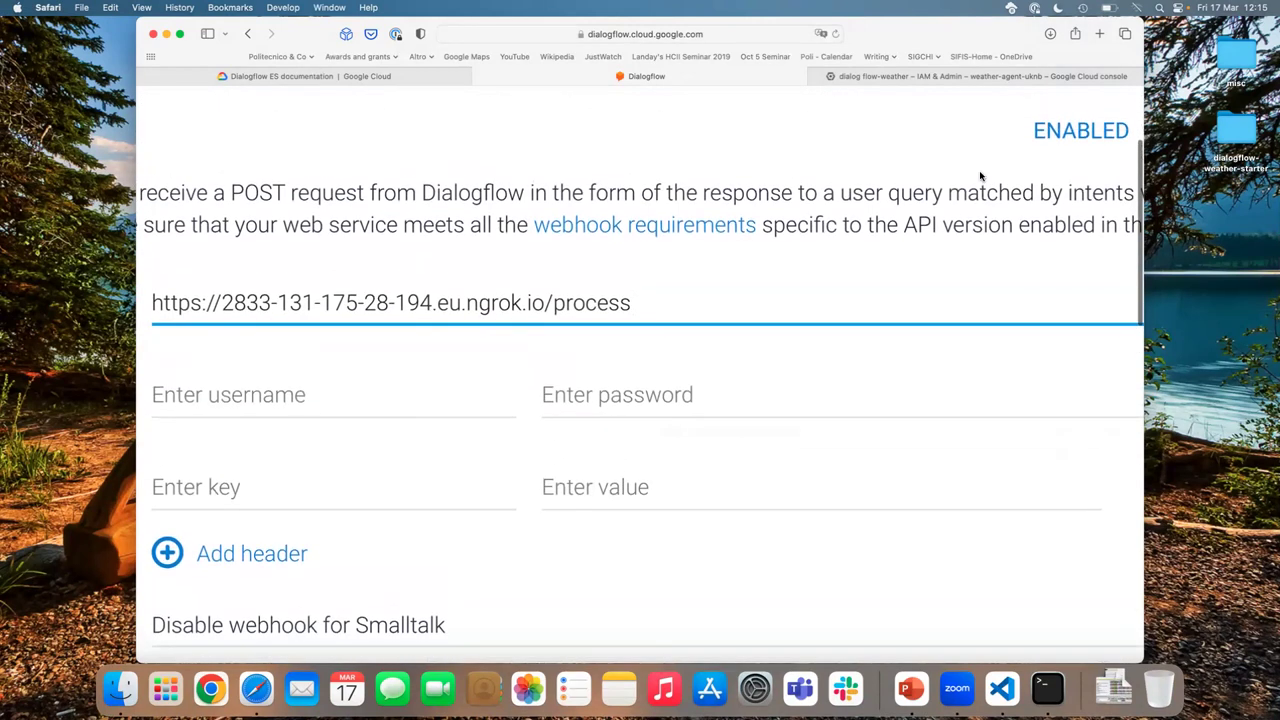
{"action": "scroll", "coordinate": [970, 188], "scroll_direction": "right", "scroll_amount": 5}
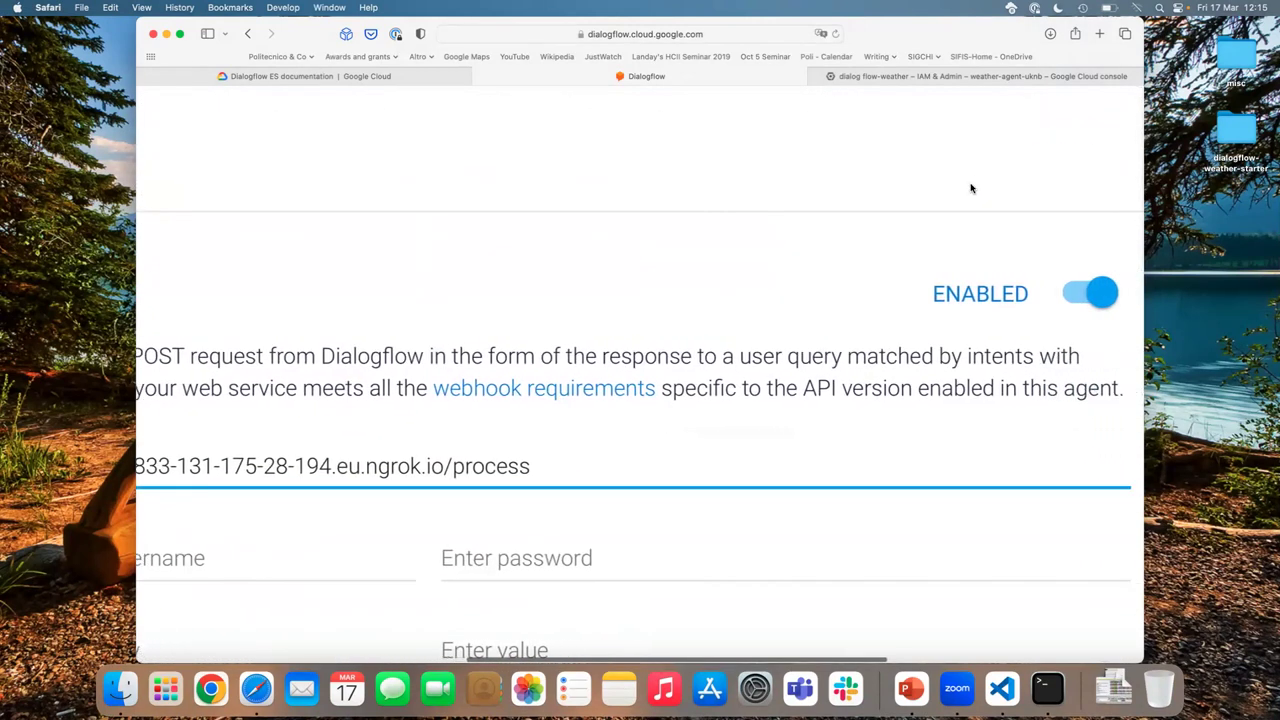
{"action": "left_click", "coordinate": [180, 33]}
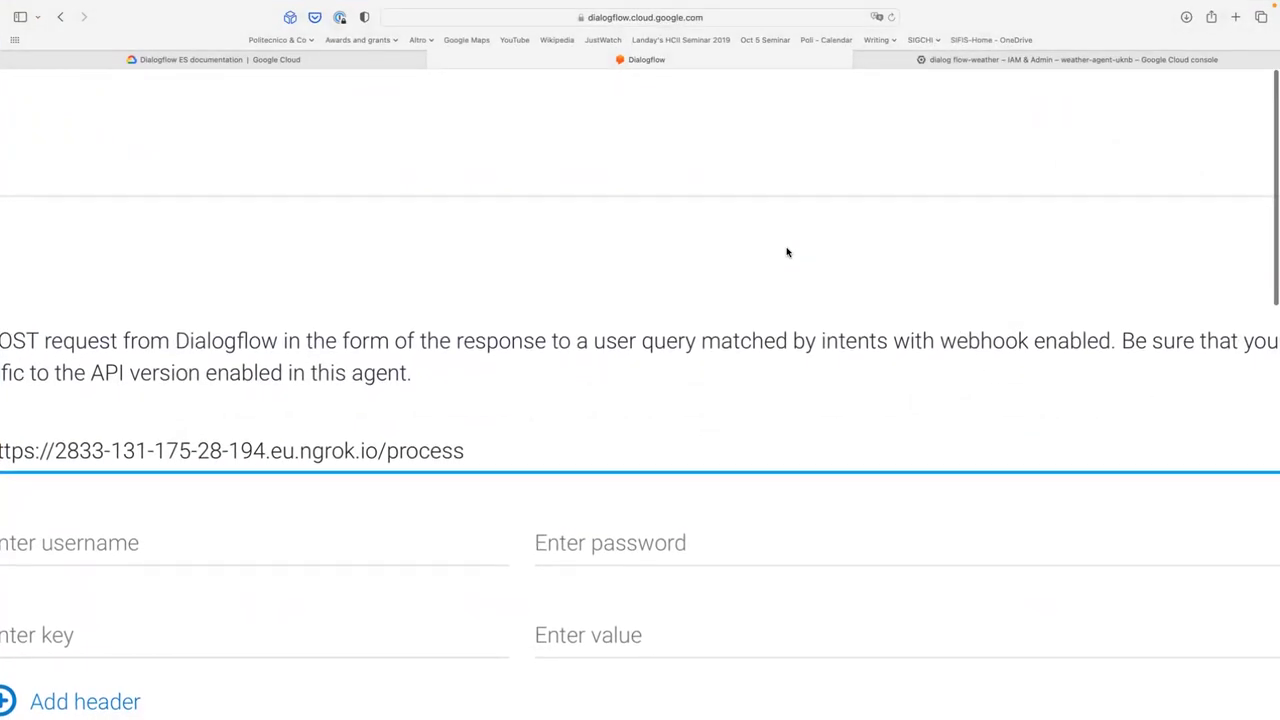
{"action": "scroll", "coordinate": [787, 252], "scroll_direction": "down", "scroll_amount": 5}
{"action": "scroll", "coordinate": [890, 290], "scroll_direction": "down", "scroll_amount": 3}
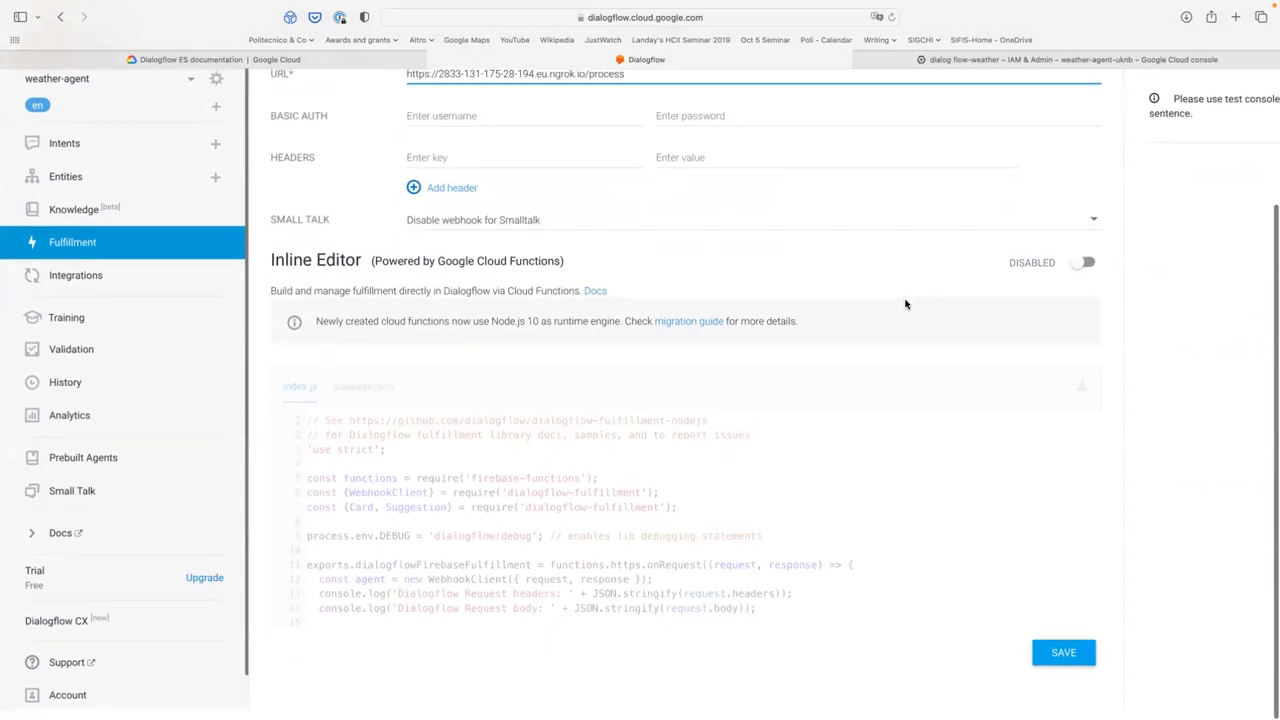
{"action": "left_click", "coordinate": [1079, 664]}
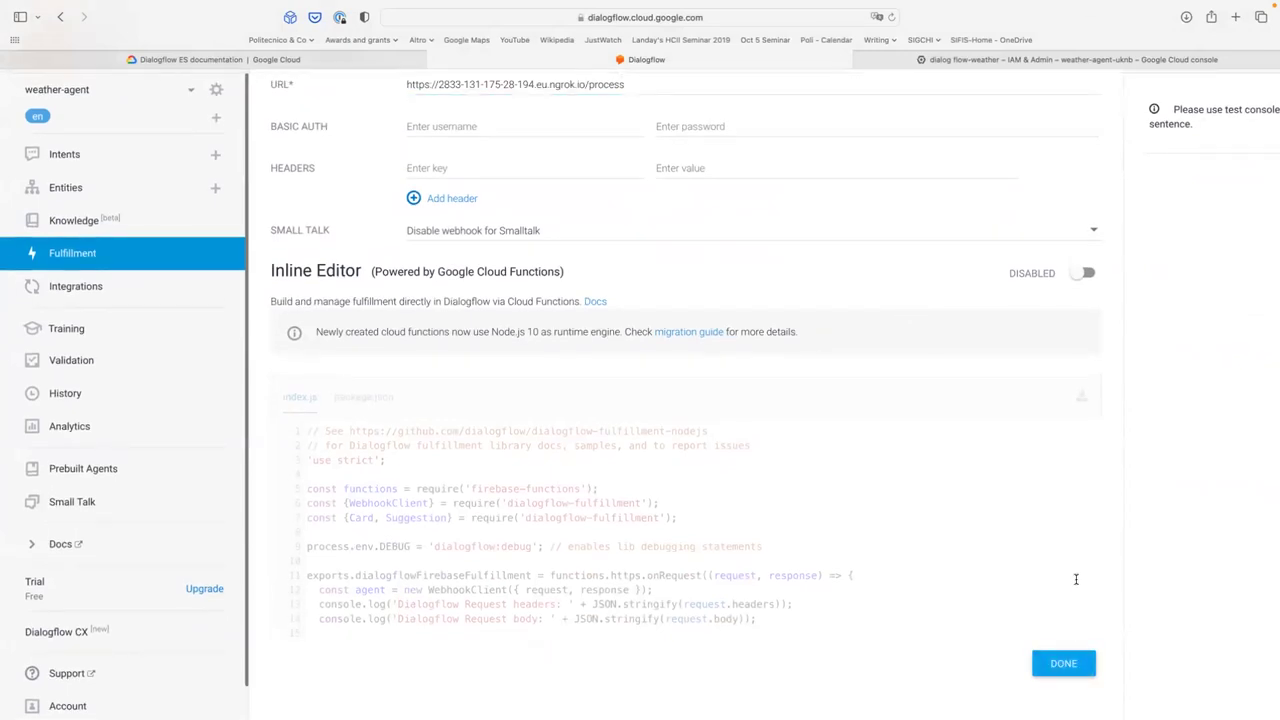
{"action": "scroll", "coordinate": [1076, 579], "scroll_direction": "up", "scroll_amount": 3}
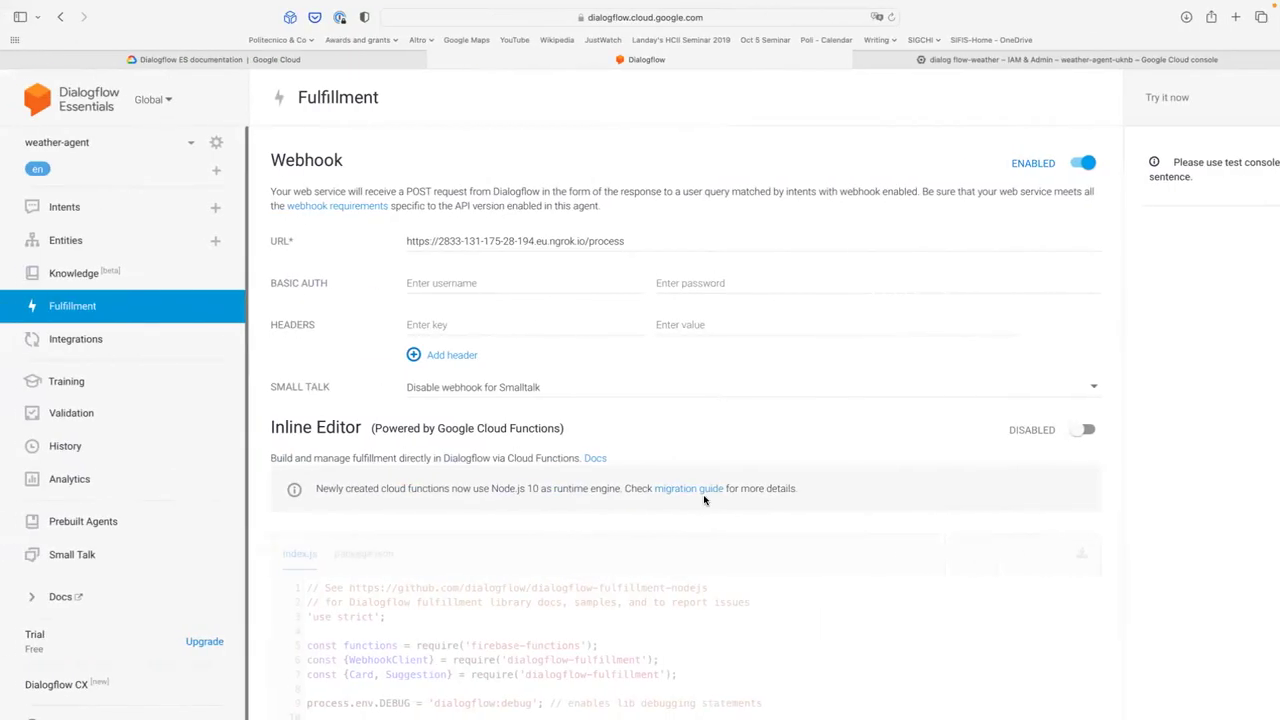
- Open 127.0.0.1:5000 in a new browser tab and send the chat message "hello"
{"action": "key", "text": "super+t"}
{"action": "type", "text": "127"}
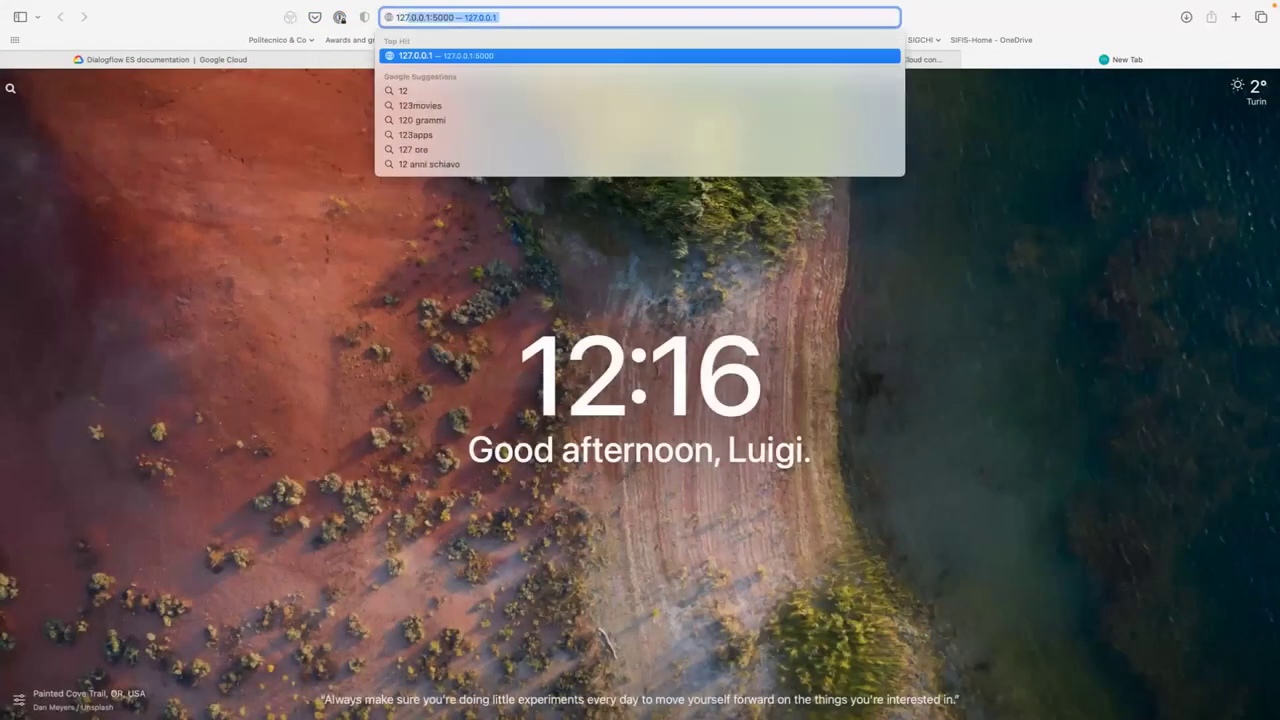
{"action": "key", "text": "Return"}
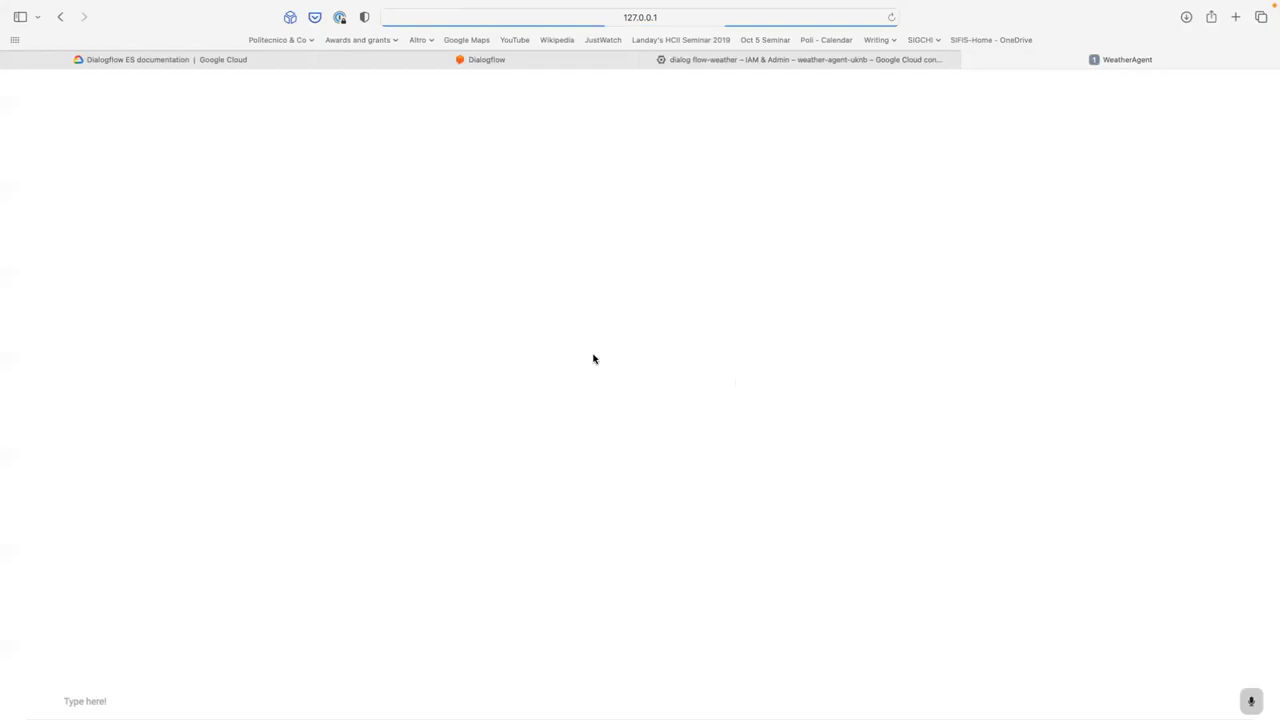
{"action": "left_click", "coordinate": [323, 695]}
{"action": "type", "text": "hello"}
{"action": "key", "text": "Return"}
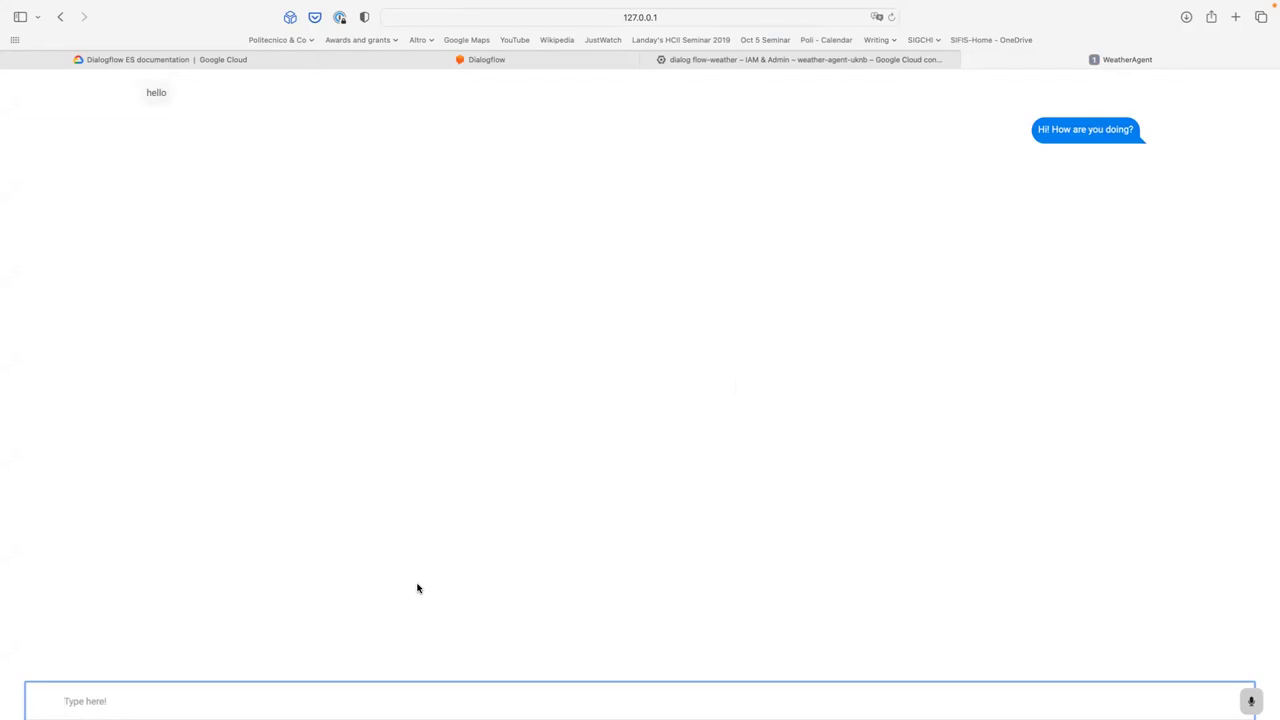
- Test the chat agent with the messages "what's the weather in Milano?", "what's the weather?" and "in Rome"
{"action": "type", "text": "what's the weather in Milano?"}
{"action": "key", "text": "Return"}
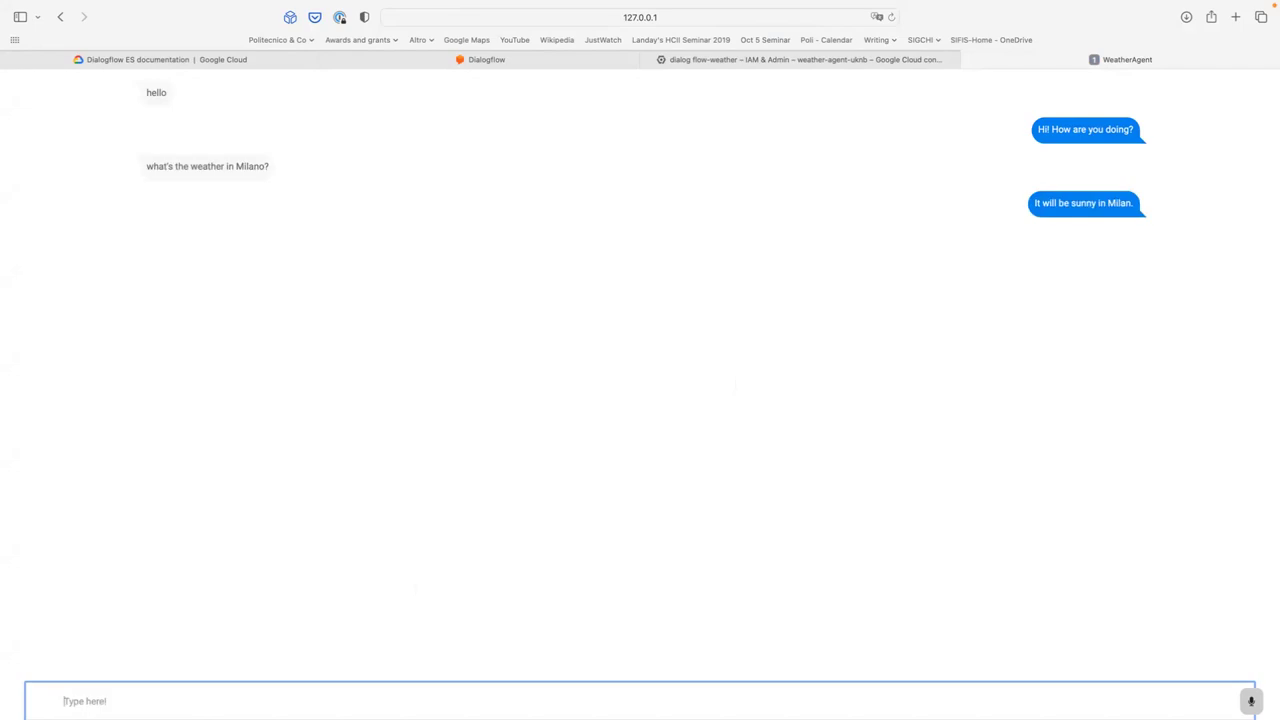
{"action": "type", "text": "what's the weahter?"}
{"action": "key", "text": "Return"}
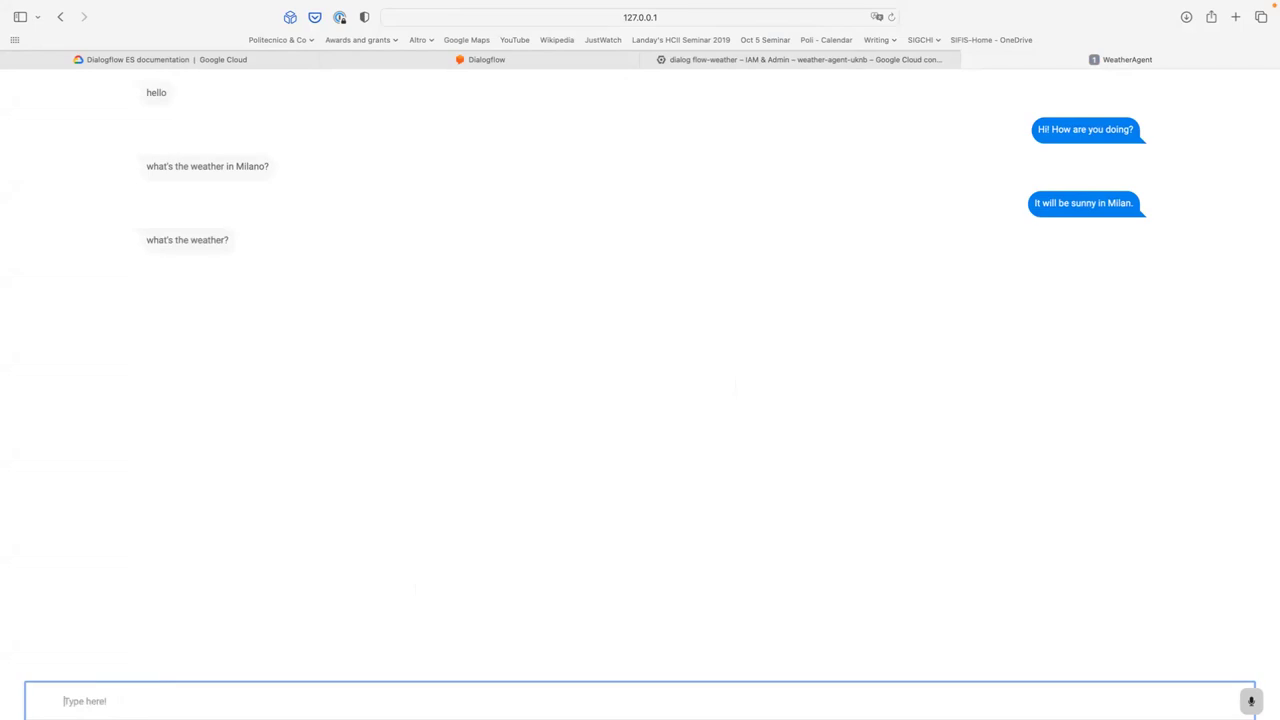
{"action": "type", "text": "in Rome"}
{"action": "key", "text": "Return"}
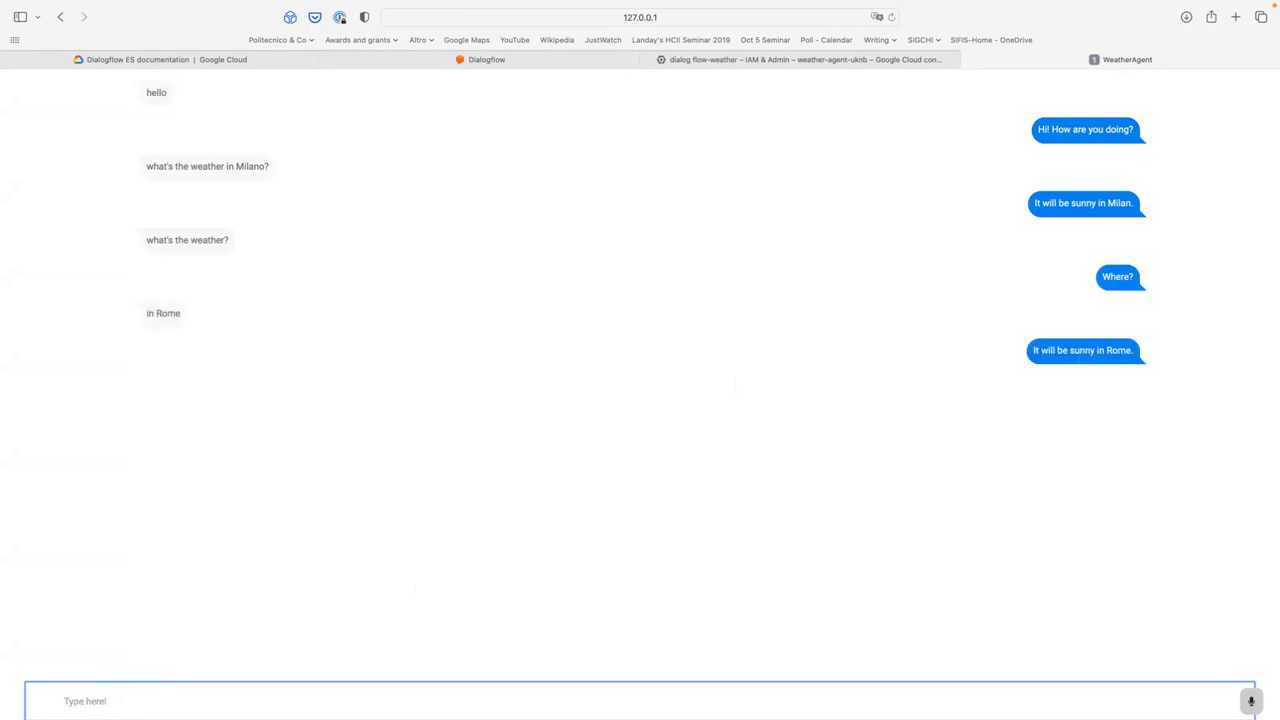